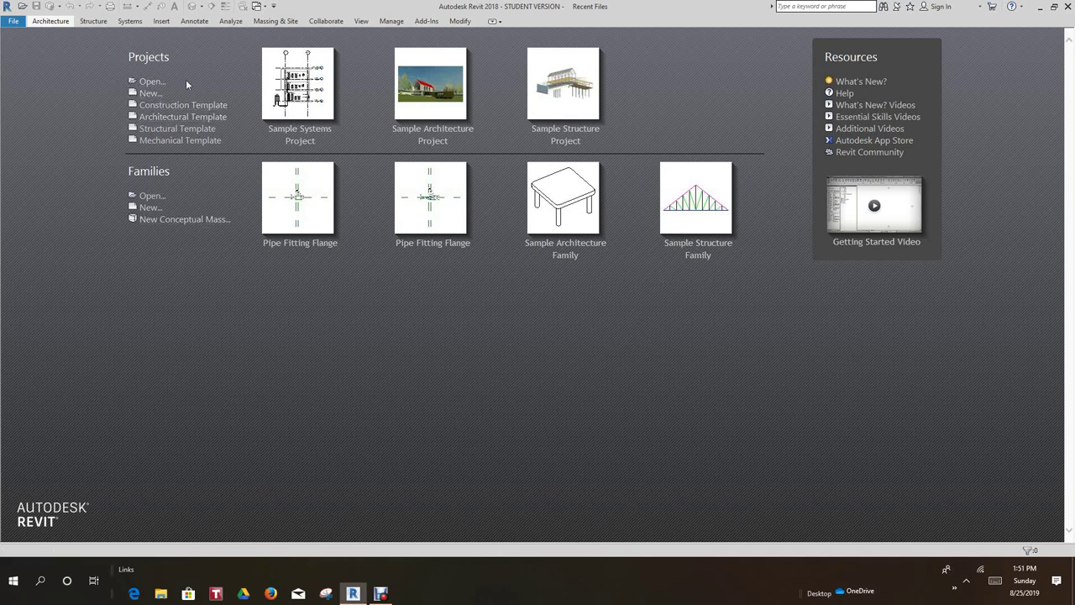
- Create a new Project from the Architectural Template file
left_click(11, 17)
left_click(11, 20)
left_click(10, 21)
left_click(11, 21)
left_click(11, 21)
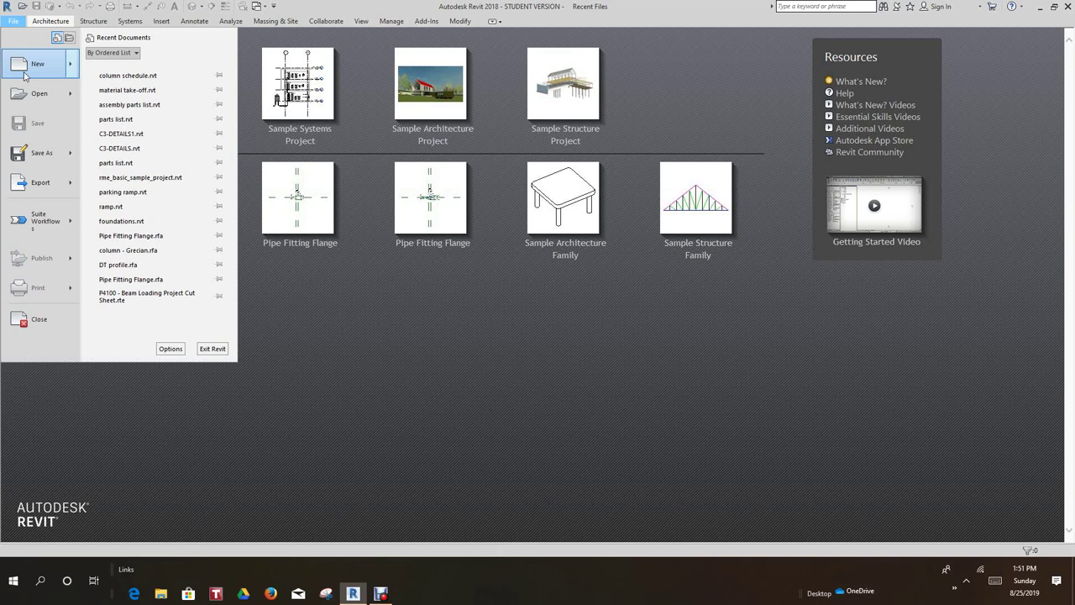
mouse_move(25, 76)
left_click(131, 63)
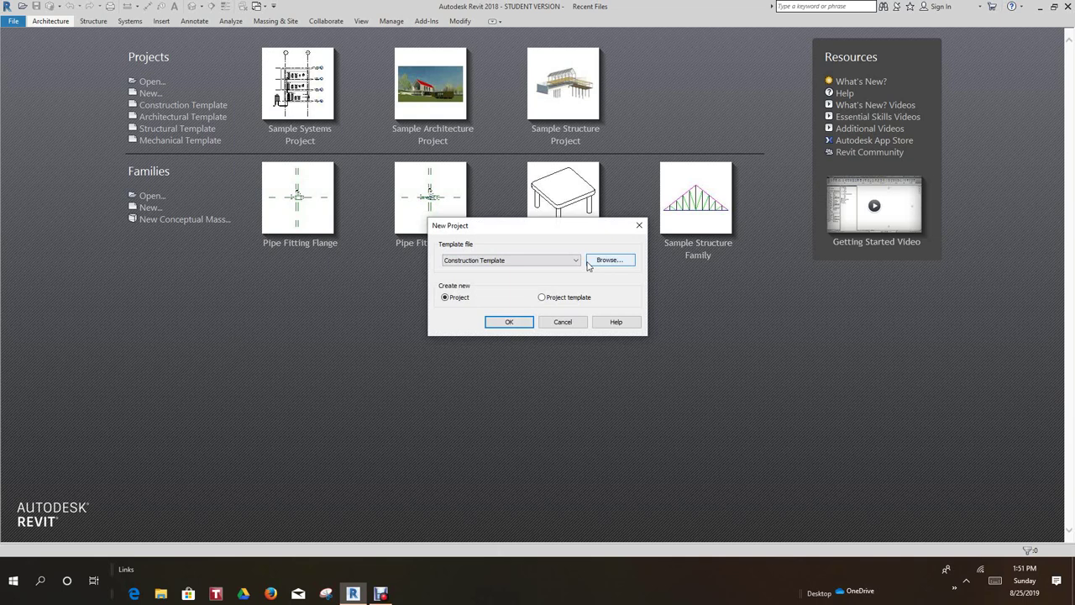
left_click(577, 262)
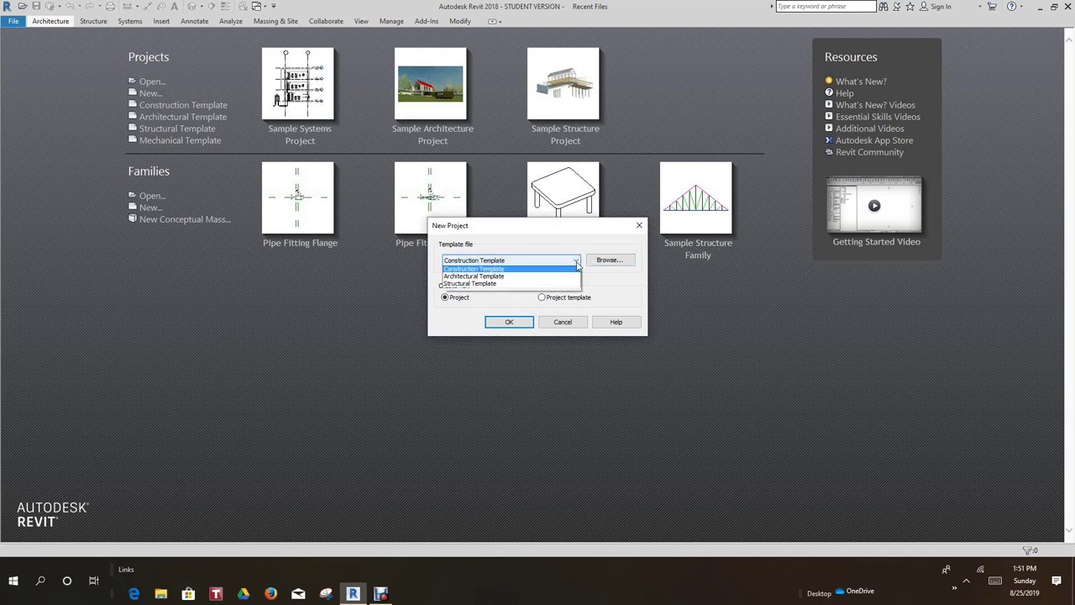
left_click(504, 290)
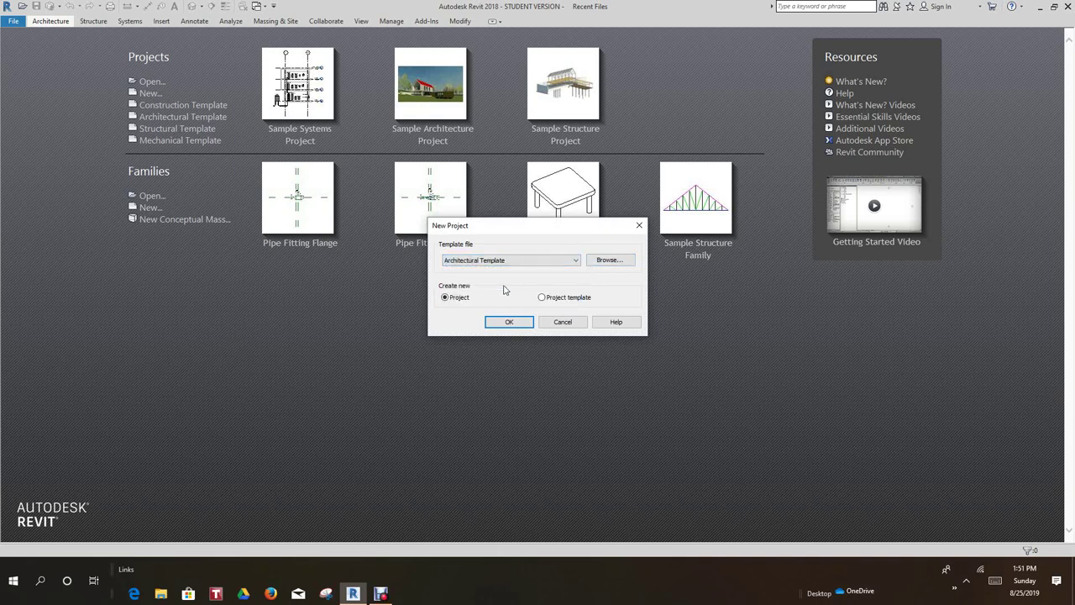
left_click(506, 324)
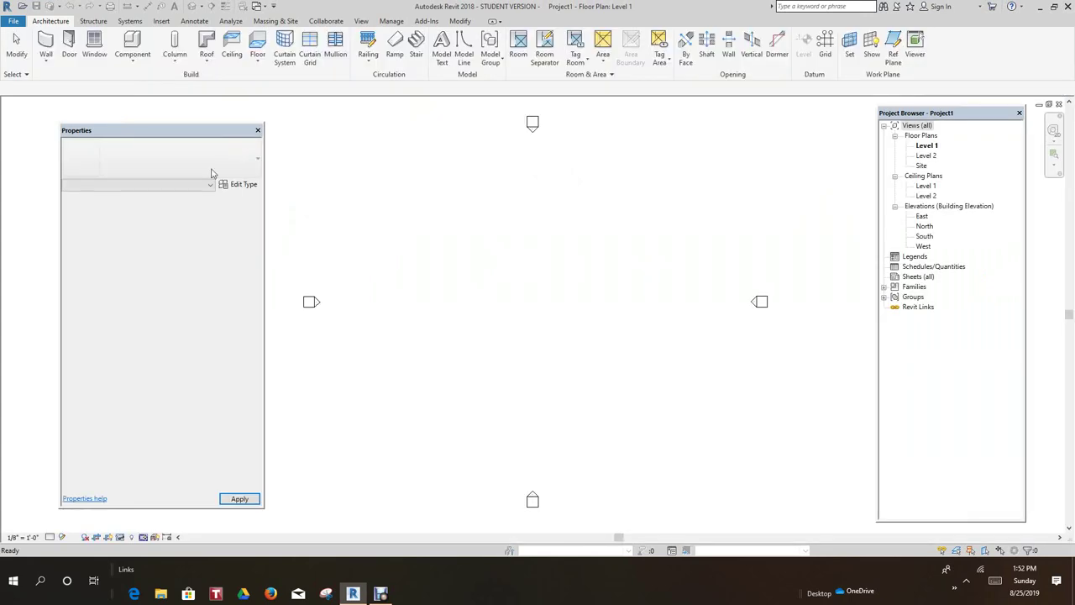
- Move the Properties palette to the left edge and re-dock it beside the Level 1 plan
left_click_drag(209, 135, 152, 120)
scroll(515, 408, "down", 2)
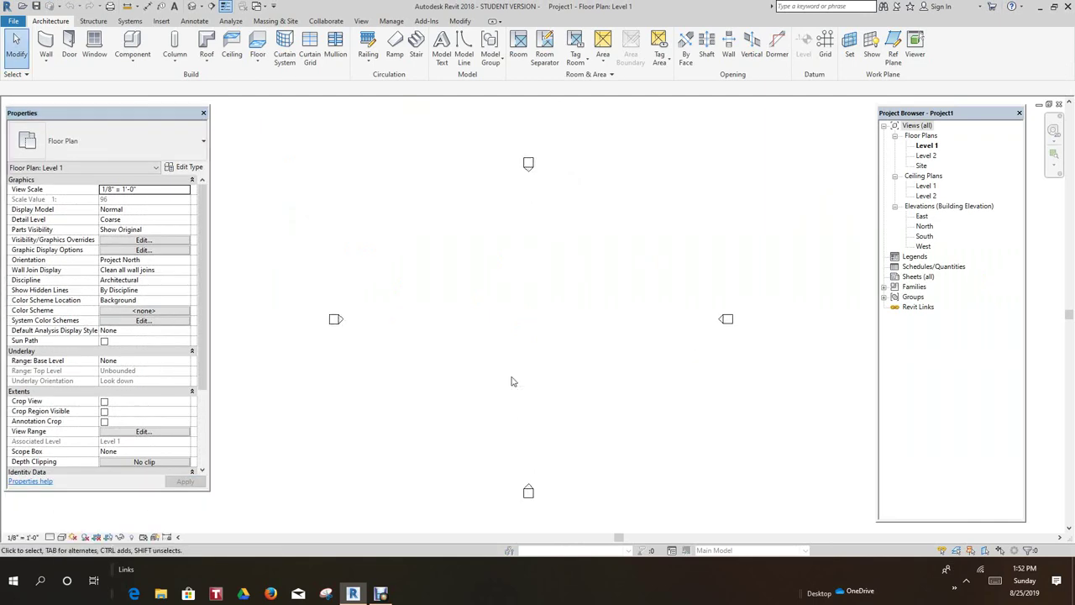
middle_click_drag(518, 388, 514, 385)
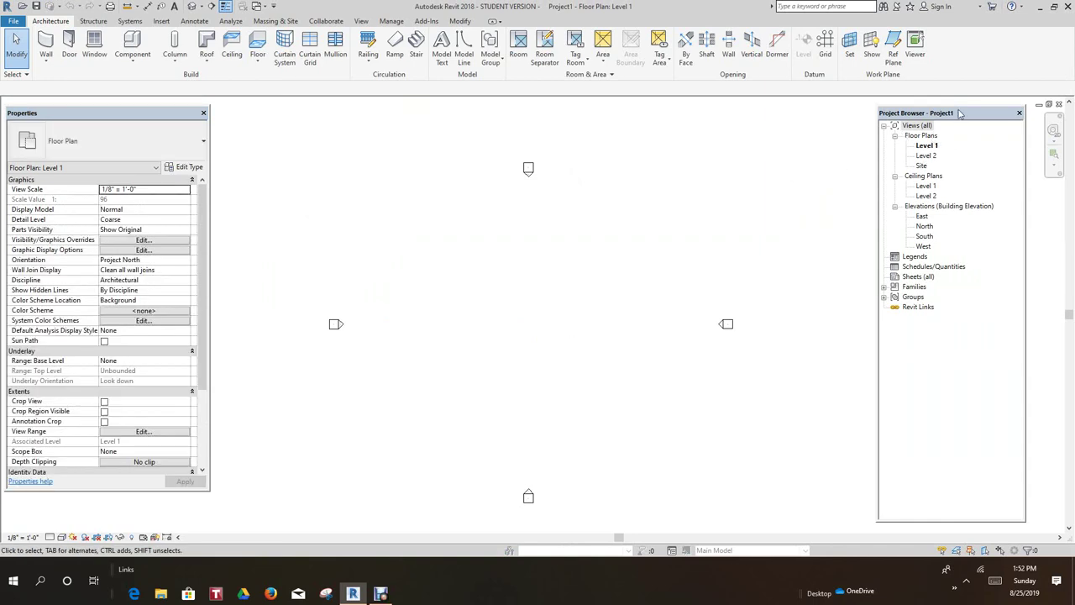
mouse_move(960, 113)
left_mouse_down()
mouse_move(969, 129)
mouse_move(968, 119)
left_mouse_up()
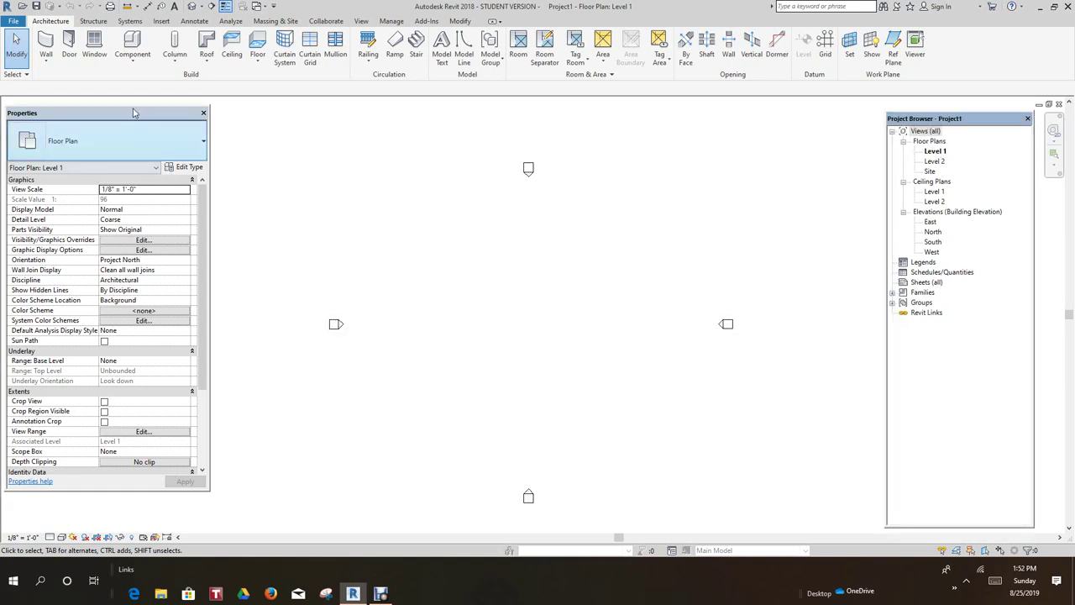
left_click_drag(128, 113, 127, 115)
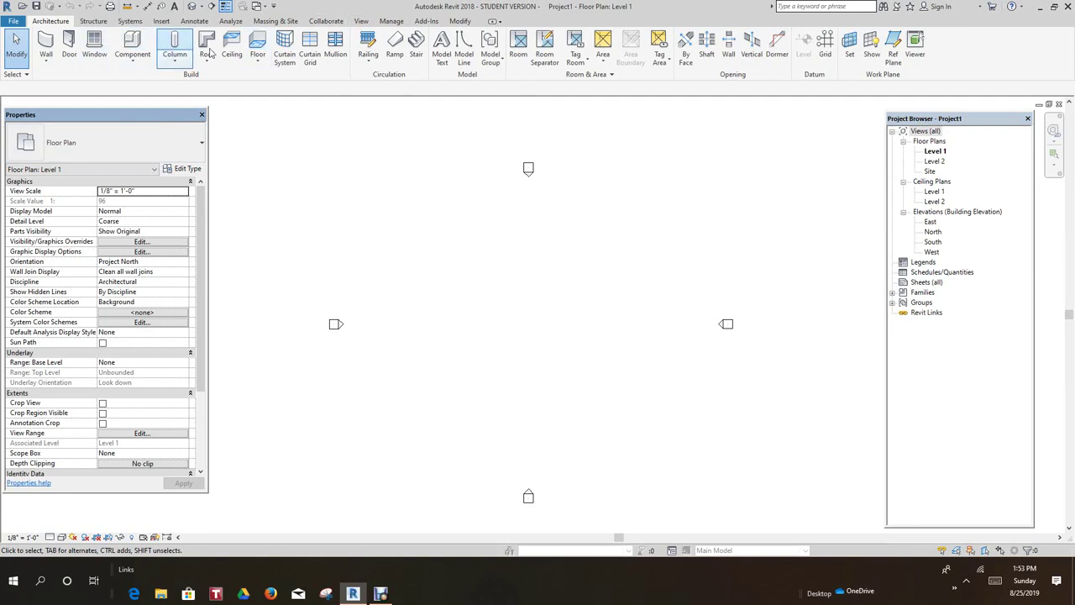
- Turn the Project Browser off and back on from View > User Interface
left_click(362, 23)
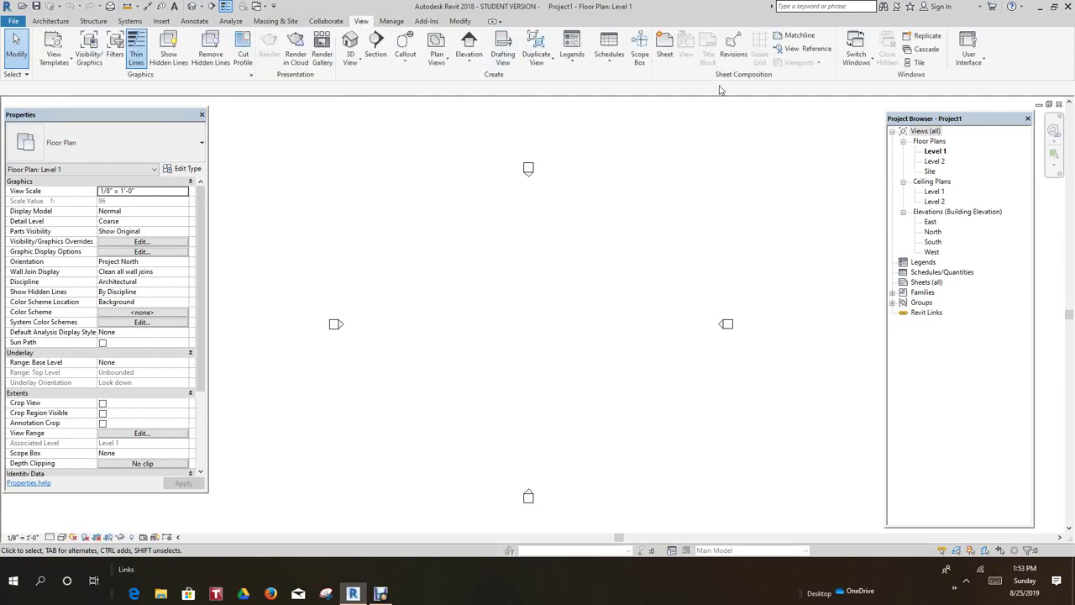
left_click(979, 57)
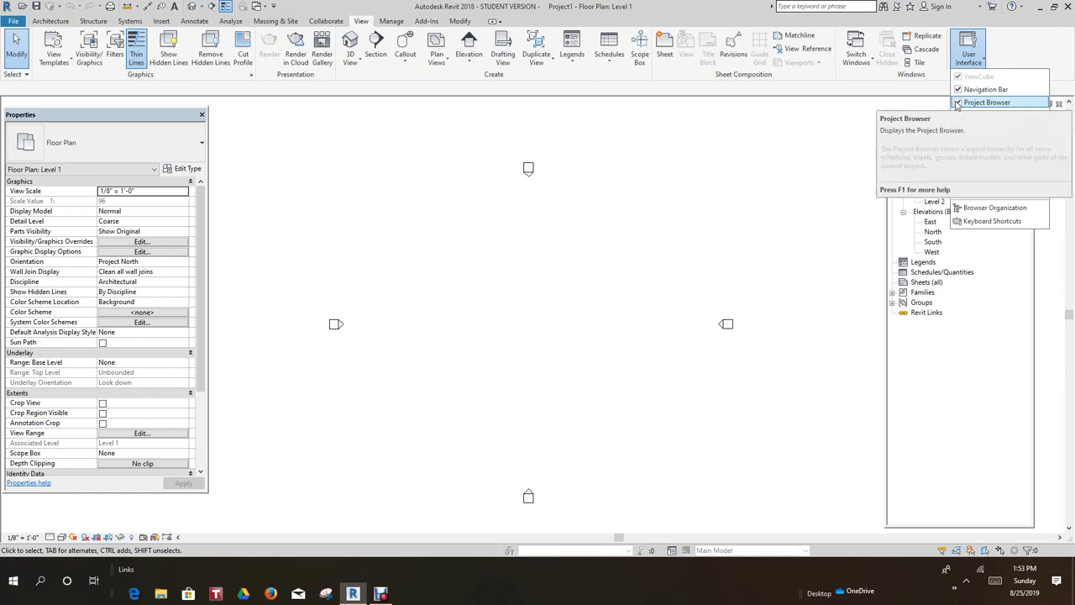
left_click(958, 102)
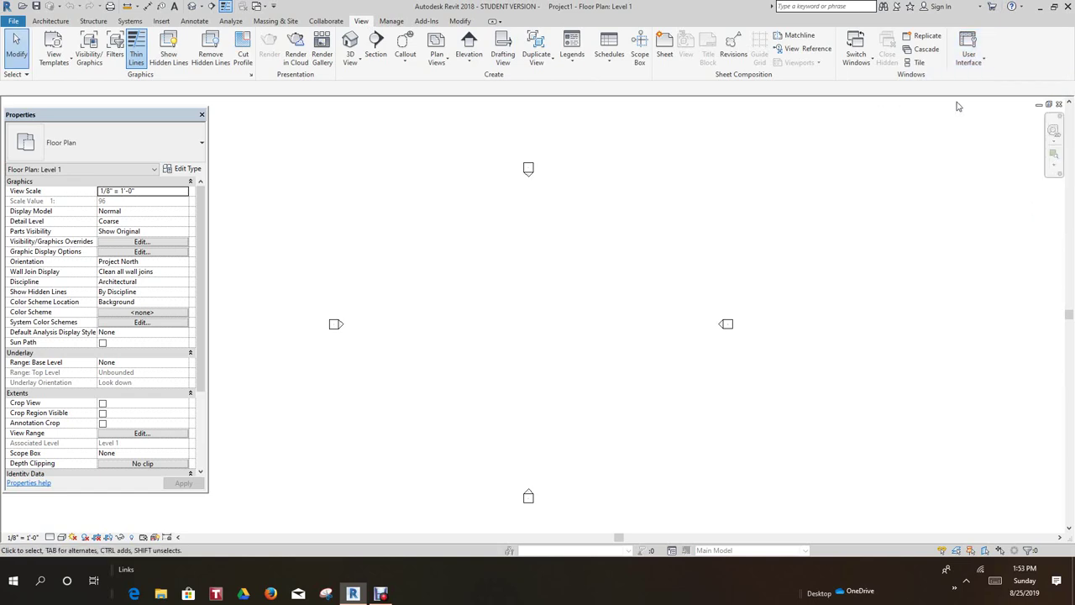
left_click(969, 52)
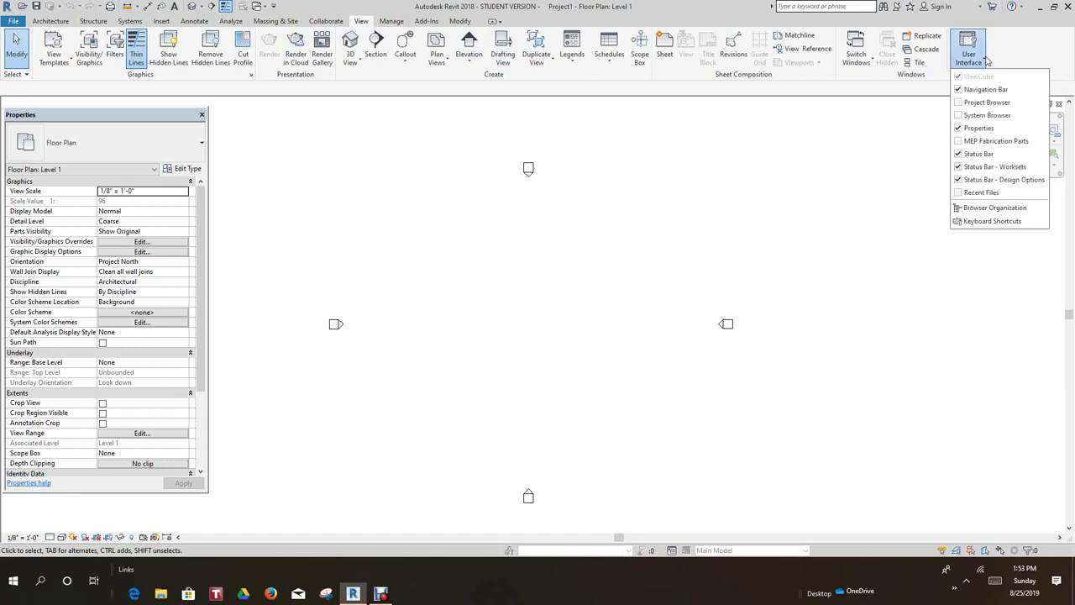
left_click(965, 102)
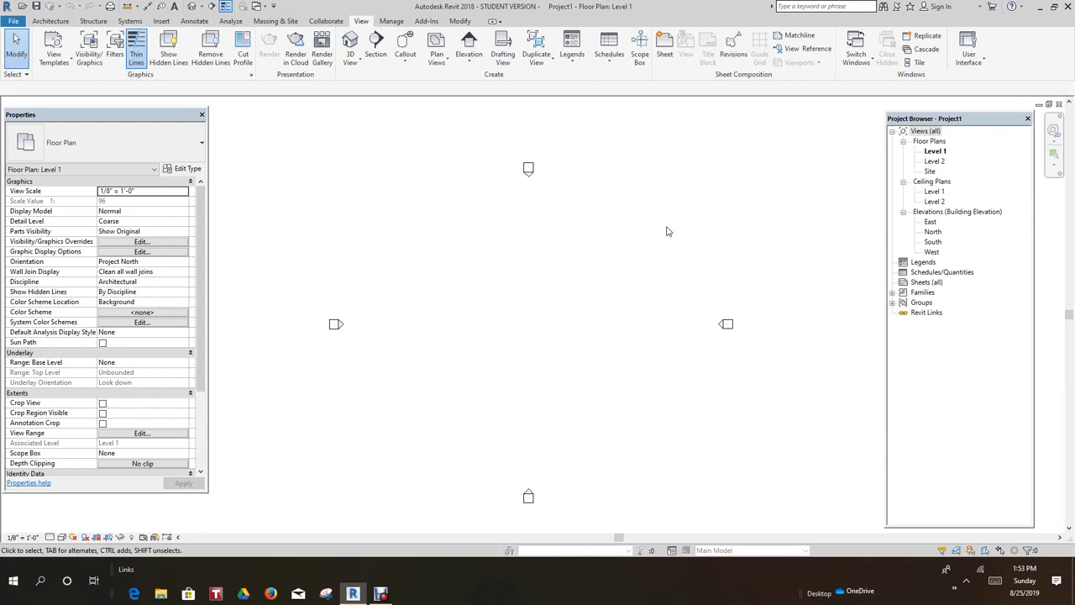
- Widen the Properties palette and shorten the Project Browser panel
scroll(631, 282, "down", 2)
middle_click_drag(629, 285, 590, 255)
scroll(599, 269, "up", 1)
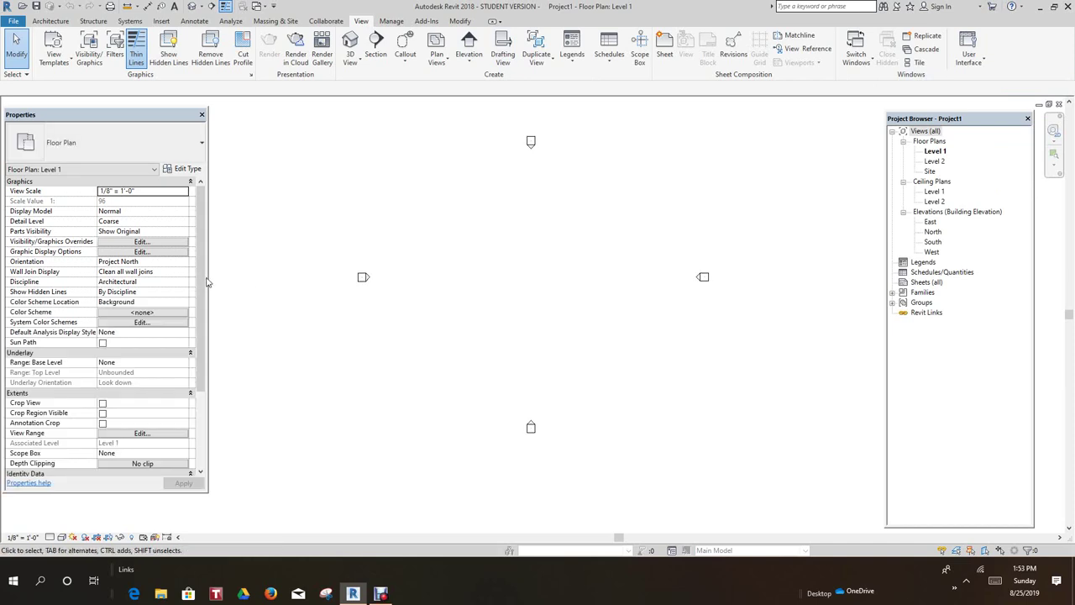
left_click_drag(209, 281, 219, 278)
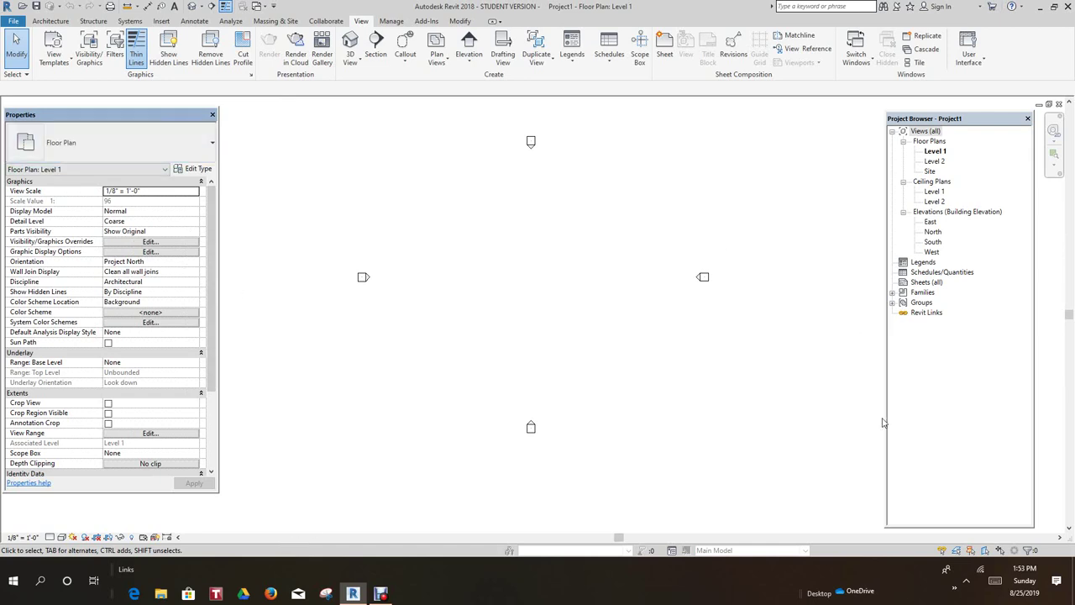
left_click_drag(916, 528, 936, 410)
scroll(713, 379, "down", 1)
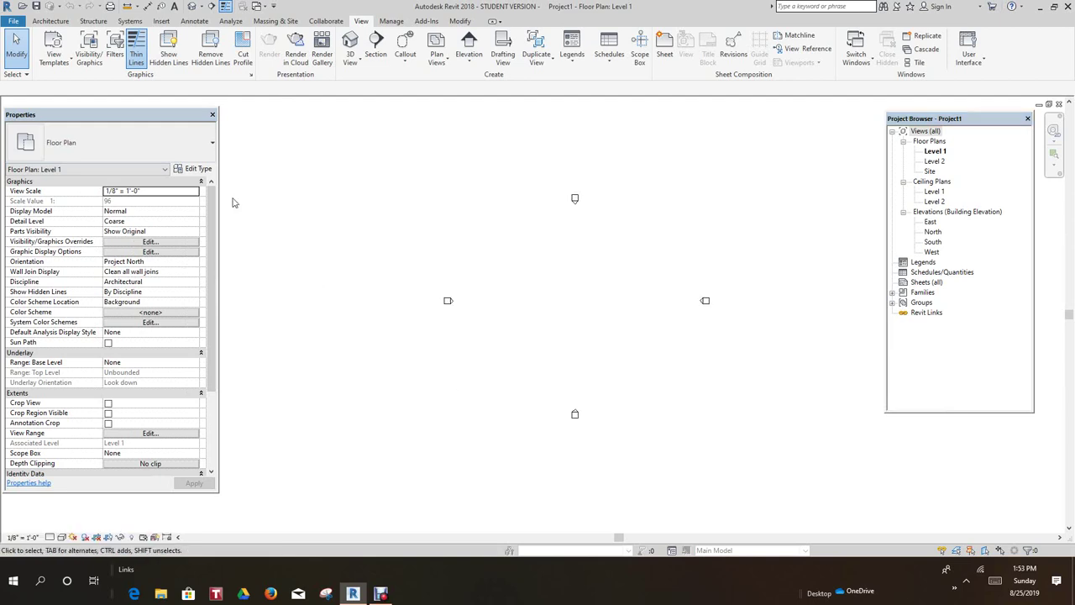
- Float the Project Browser and reposition the Properties palette beside the plan
left_click_drag(130, 114, 131, 107)
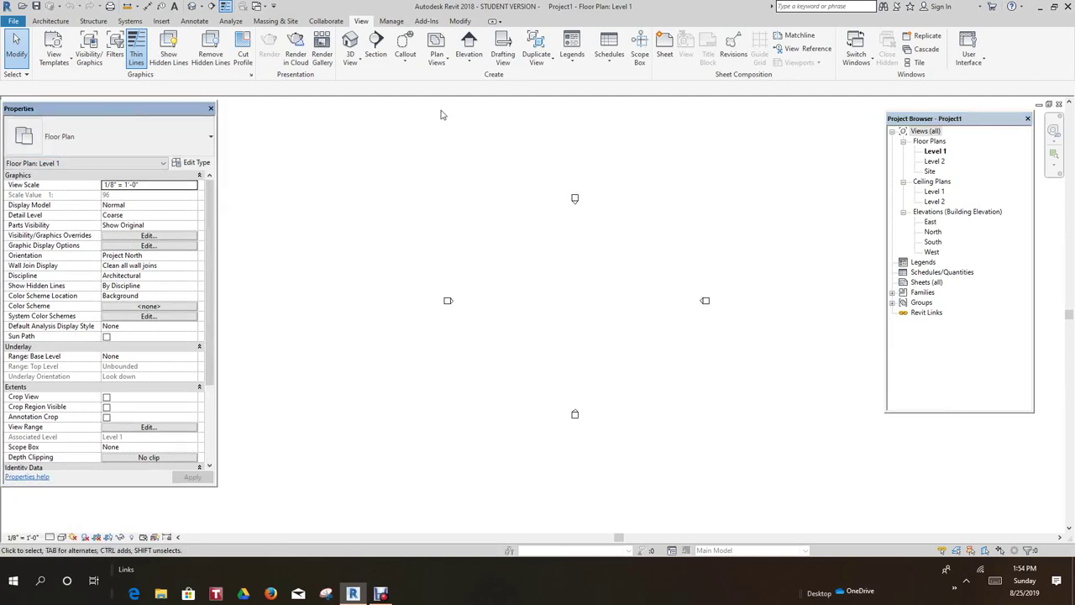
mouse_move(941, 123)
left_mouse_down()
mouse_move(981, 115)
mouse_move(971, 108)
left_mouse_up()
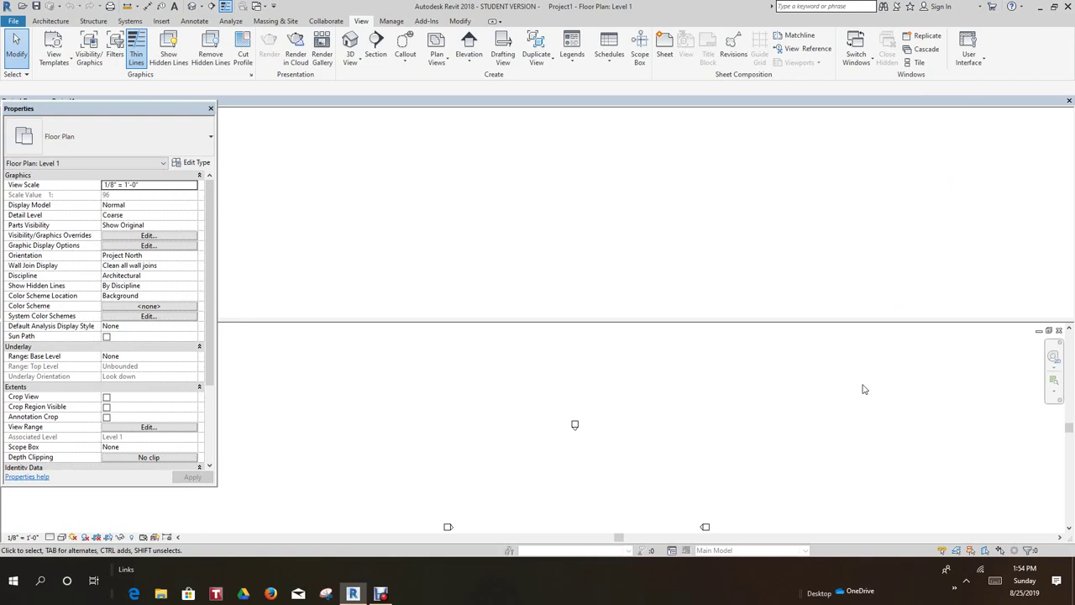
left_click_drag(144, 109, 189, 285)
left_click_drag(294, 107, 911, 162)
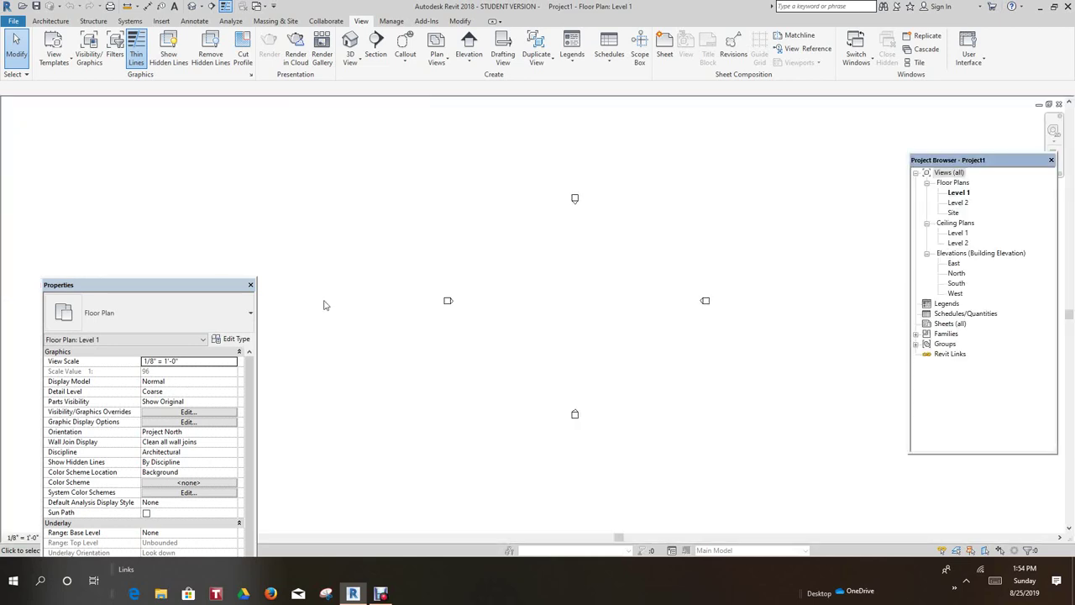
left_click_drag(215, 289, 181, 139)
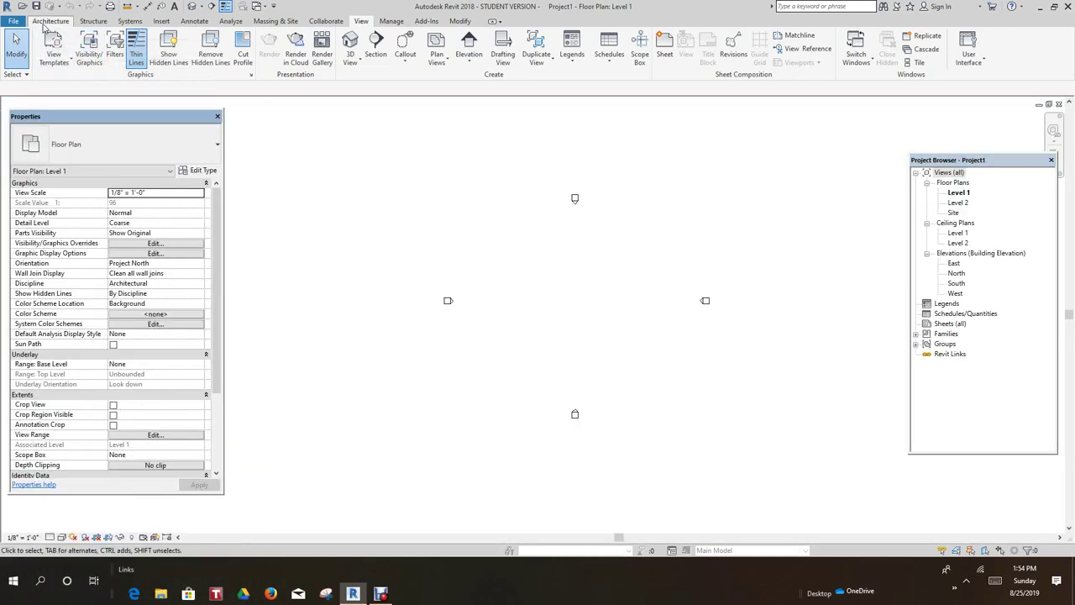
- Open the South elevation from the Architecture tab and zoom in on the Level 1 marker
left_click(50, 21)
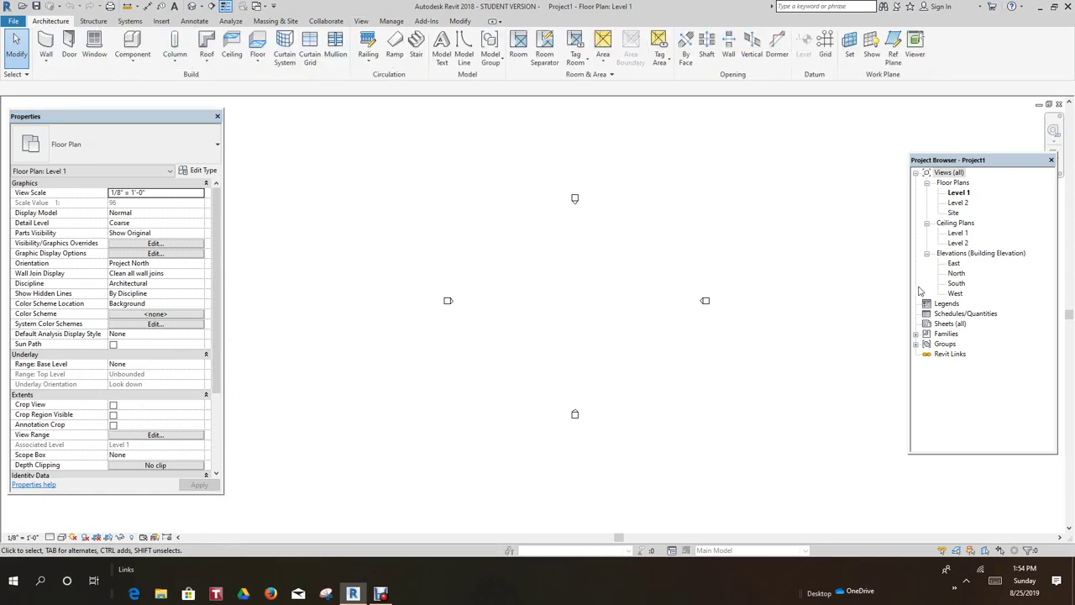
double_click(956, 283)
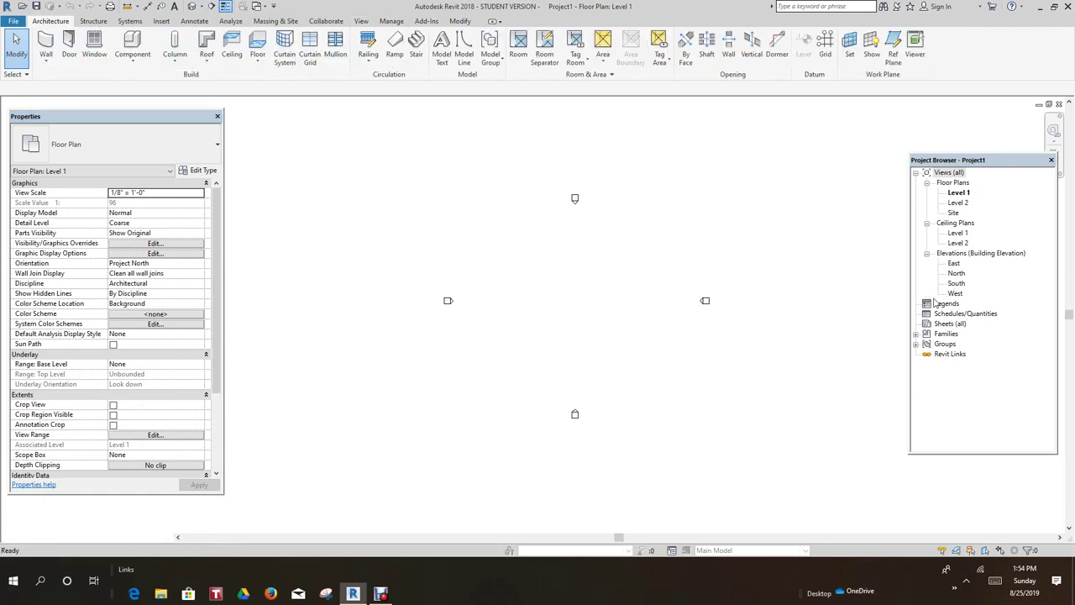
scroll(616, 335, "down", 3)
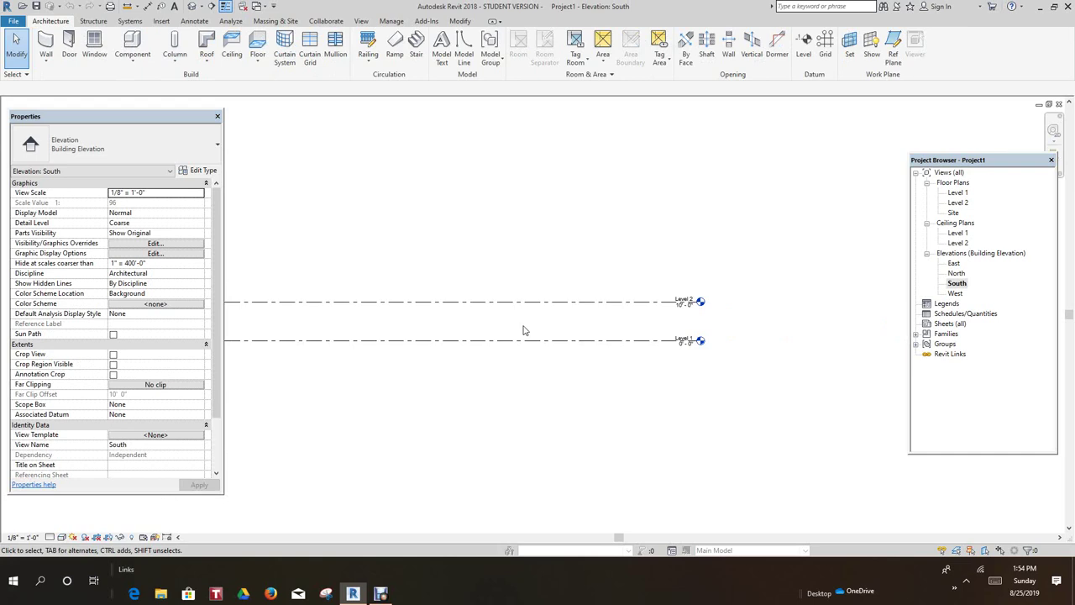
scroll(680, 330, "up", 1)
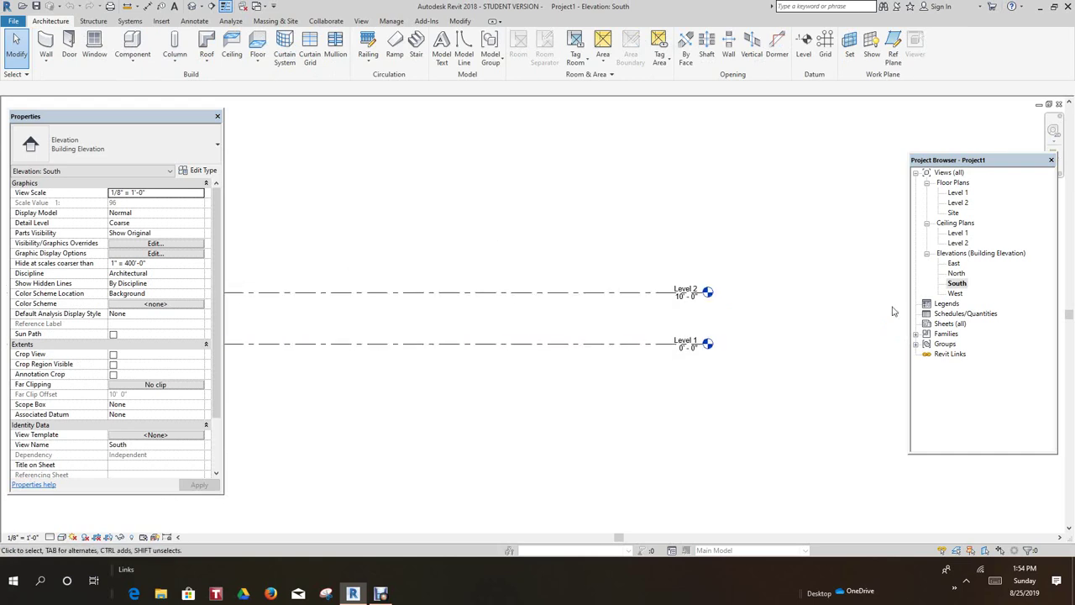
scroll(745, 375, "up", 4)
middle_click_drag(729, 391, 788, 478)
scroll(611, 359, "up", 2)
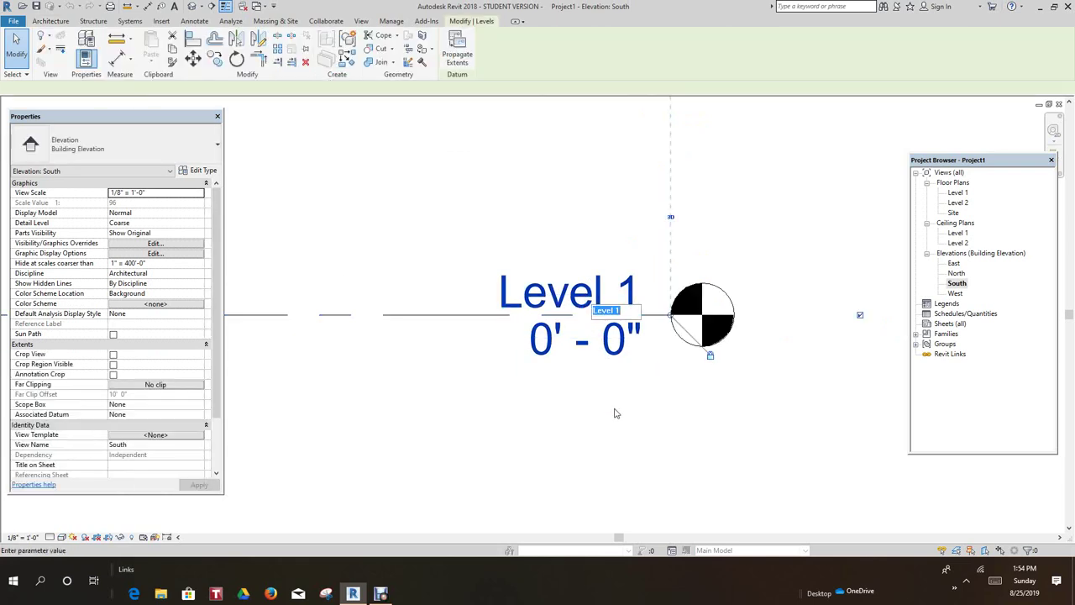
- Rename Level 1 to 'Level 1 FFL', renaming its matching views too
left_click(626, 304)
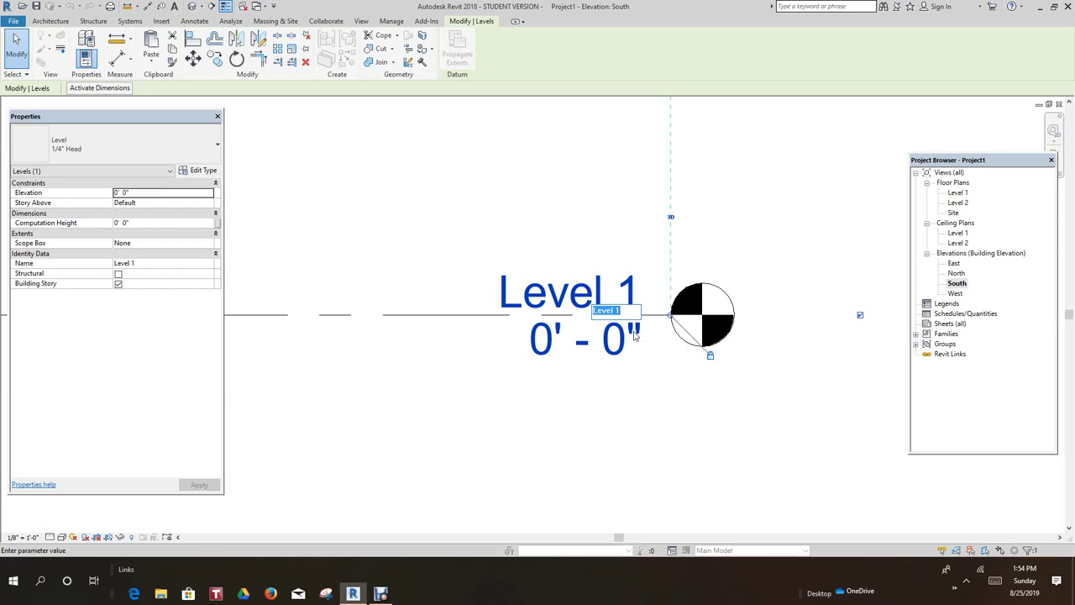
left_click(624, 312)
type("FFL")
key("Return")
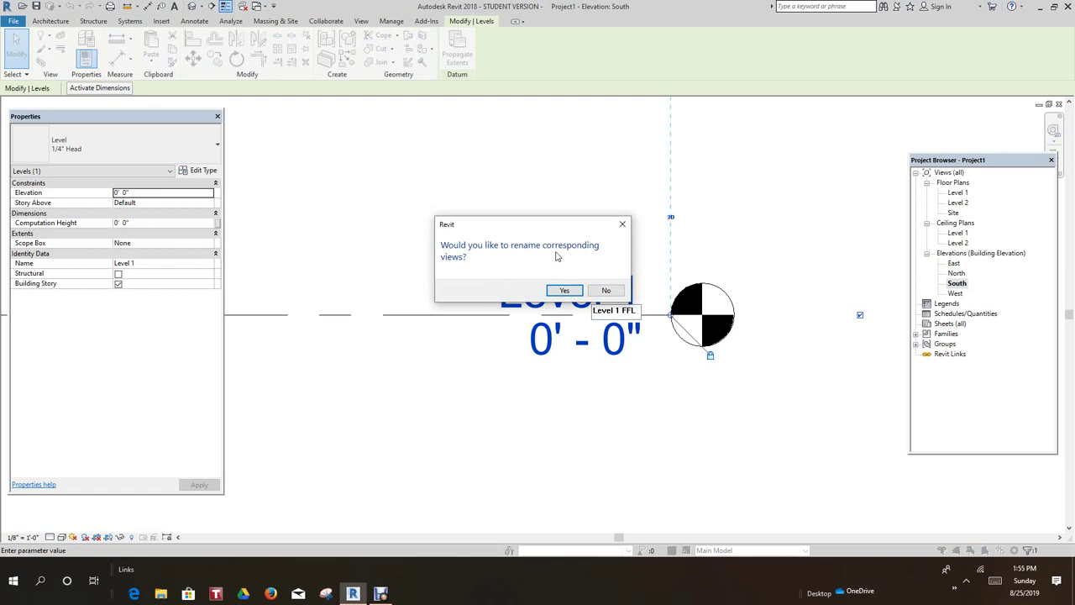
left_click(563, 291)
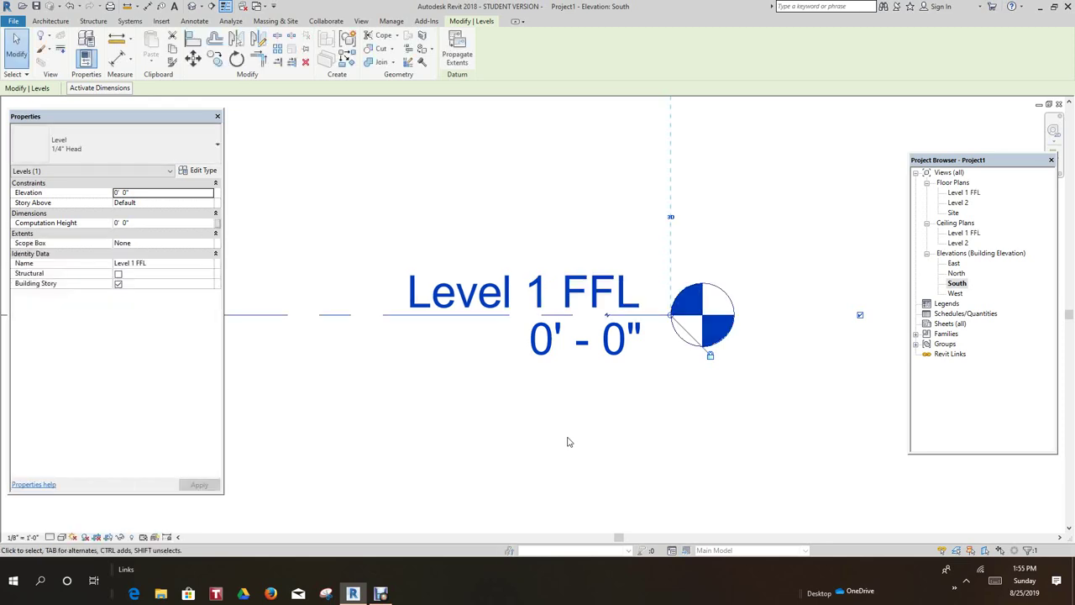
- Pan the South elevation to show Level 2 above Level 1 FFL and deselect the level
scroll(635, 377, "down", 2)
middle_click_drag(635, 377, 703, 419)
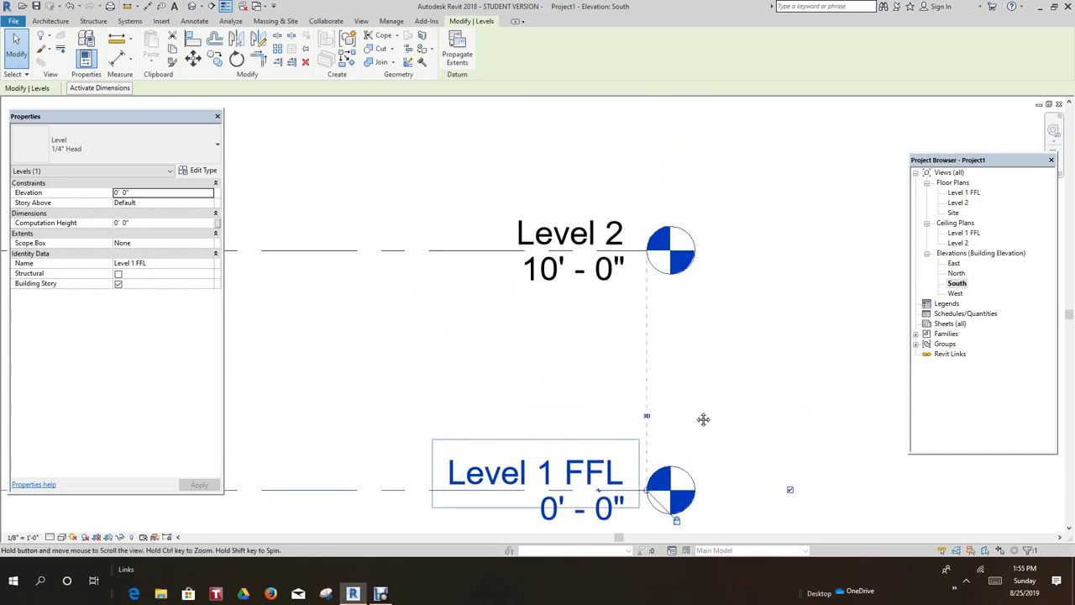
left_click(739, 311)
middle_click_drag(739, 311, 771, 352)
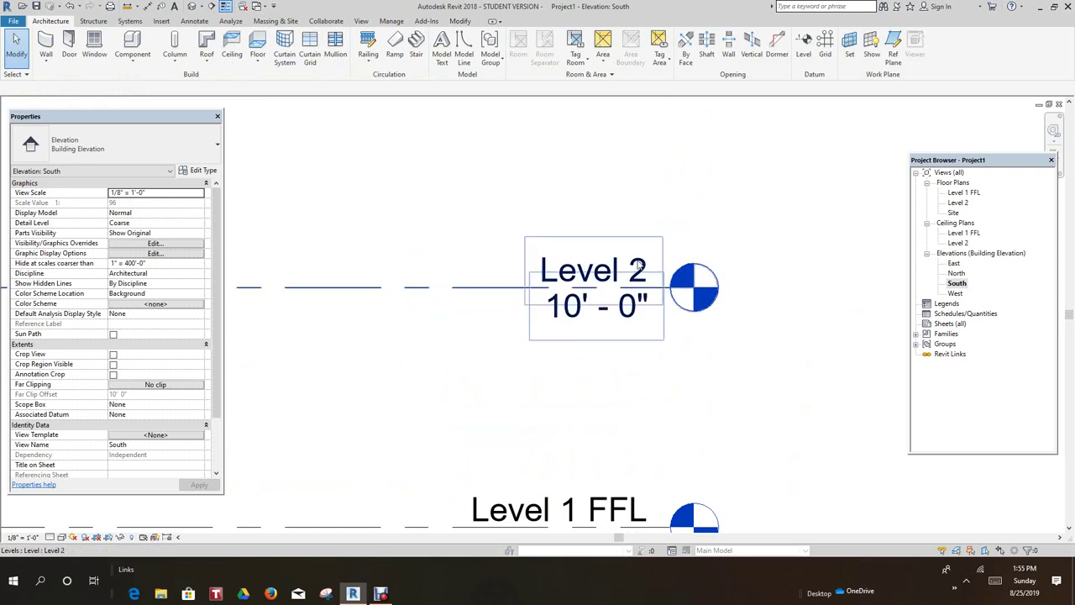
- Rename Level 2 to 'Top Plate', renaming its matching views too
double_click(638, 266)
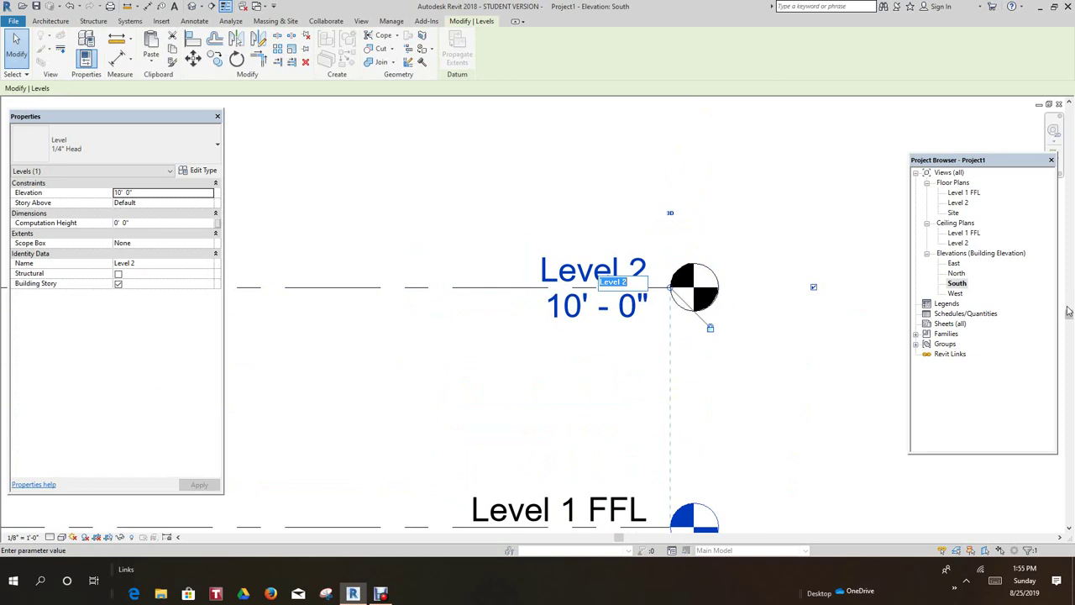
type("Top plate")
left_click_drag(614, 282, 619, 282)
type("P")
key("Return")
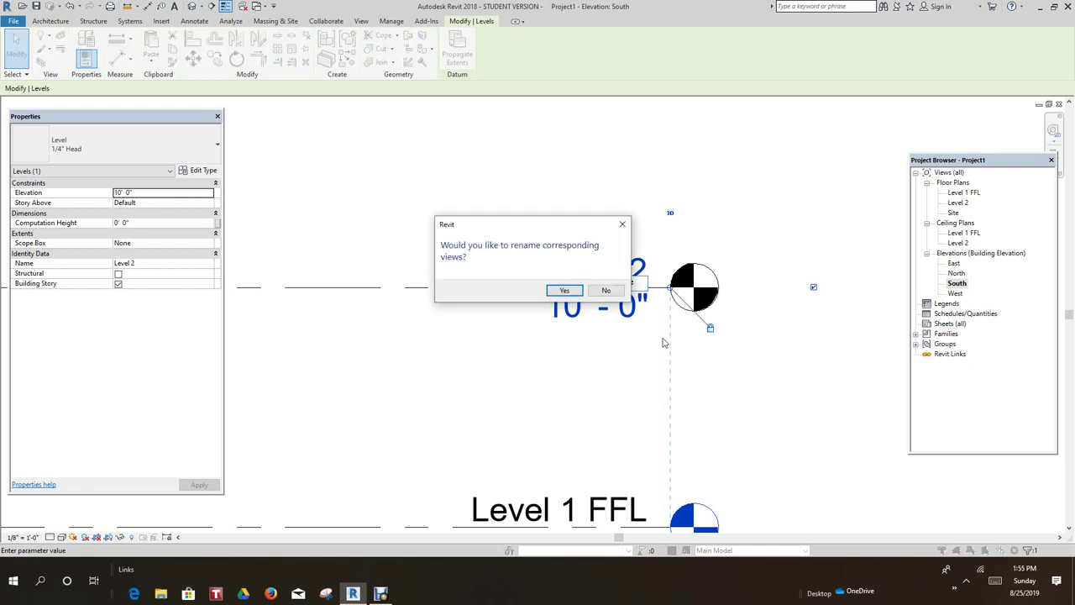
left_click(561, 290)
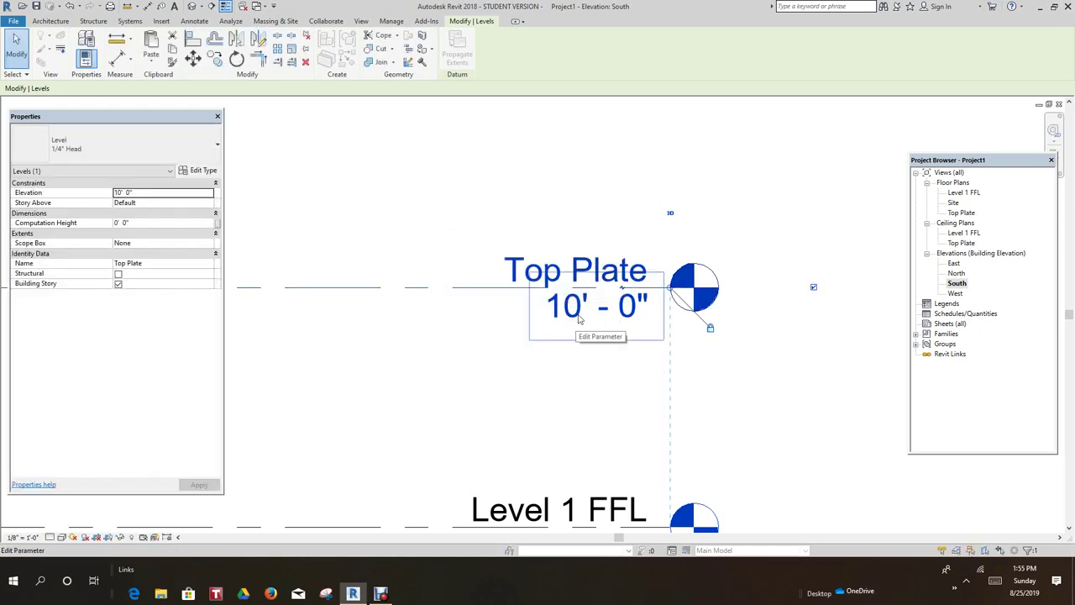
- Set the Top Plate elevation to 8' and zoom out to see both levels
left_click(577, 319)
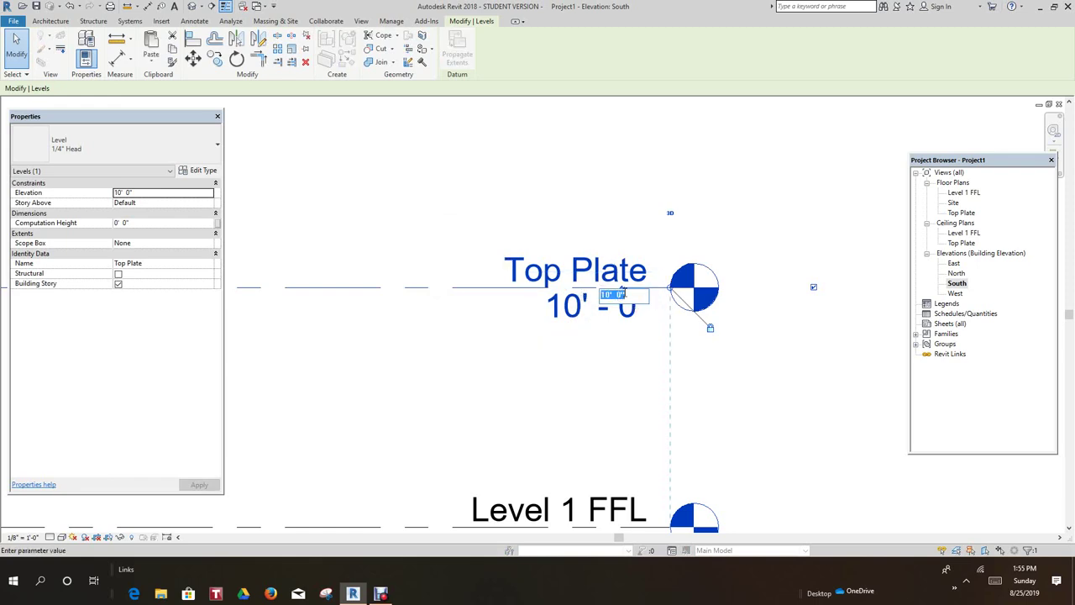
type("8")
key("Return")
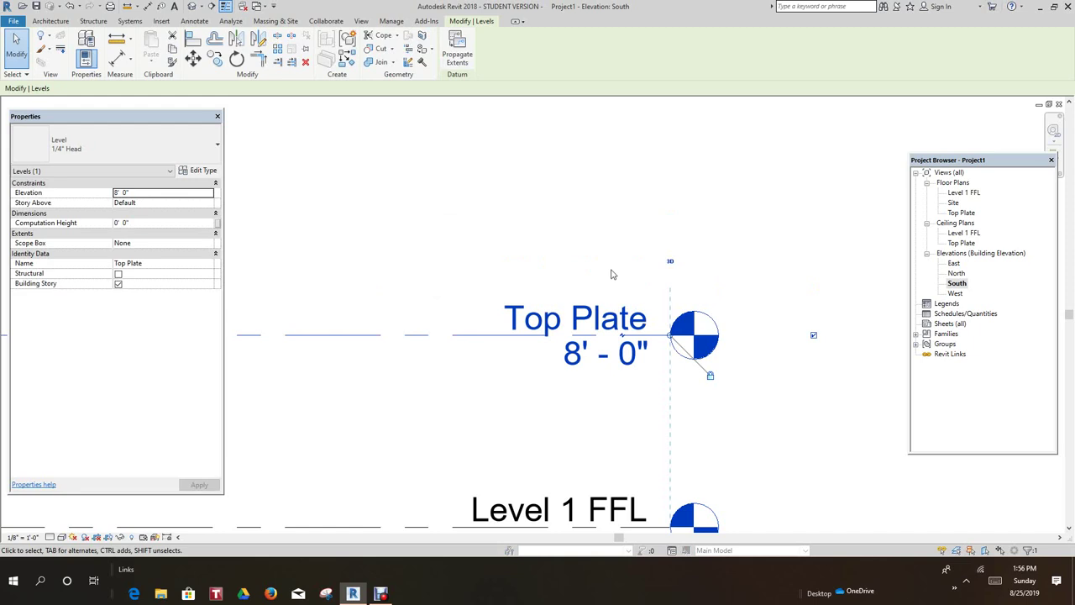
scroll(574, 254, "down", 2)
middle_click_drag(573, 254, 706, 194)
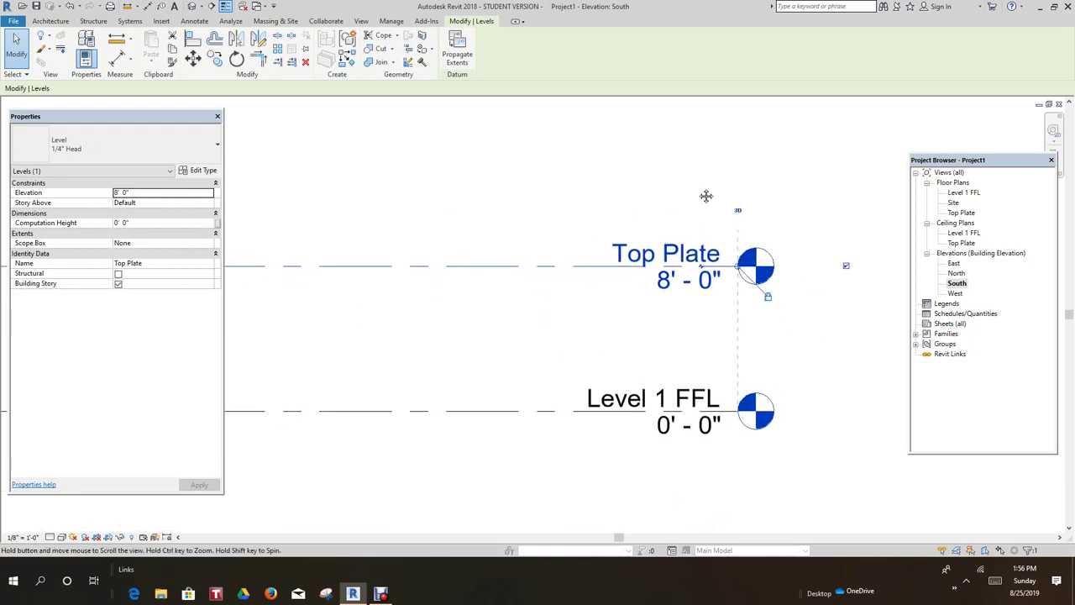
scroll(508, 185, "down", 1)
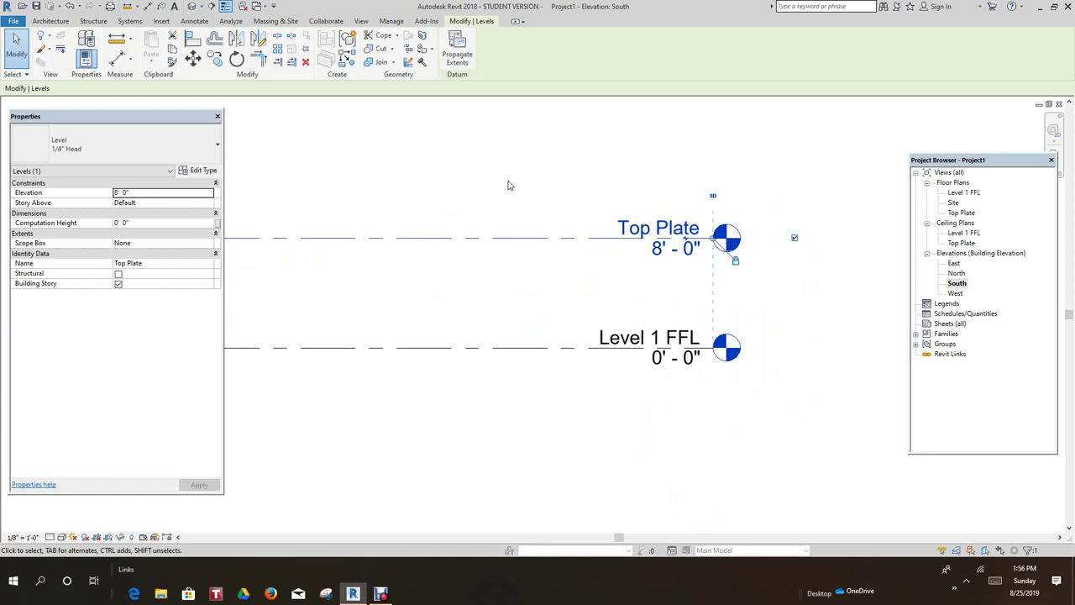
scroll(509, 186, "down", 2)
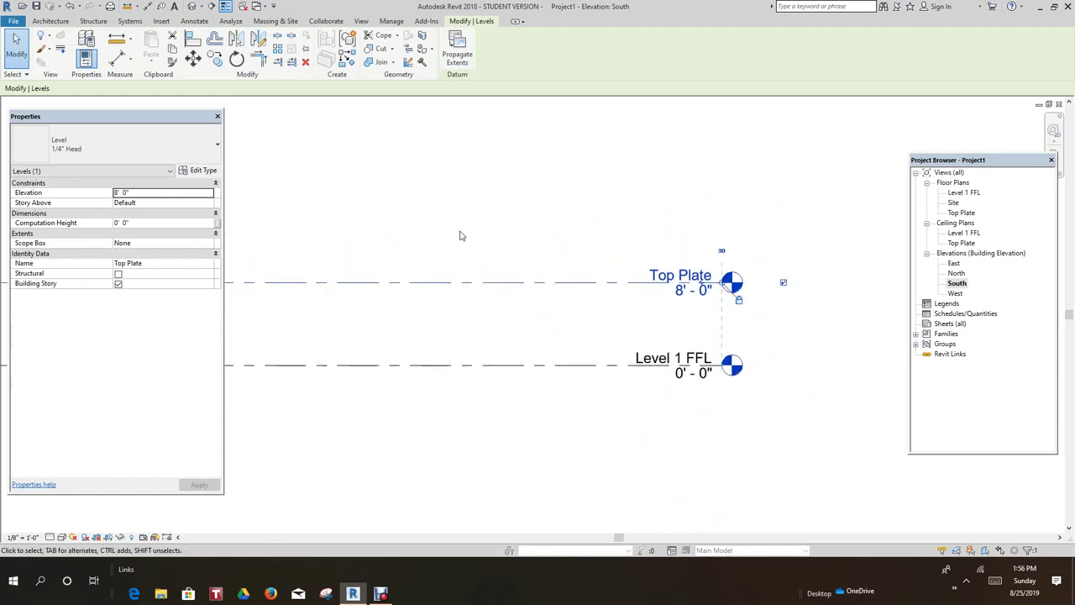
scroll(460, 235, "down", 1)
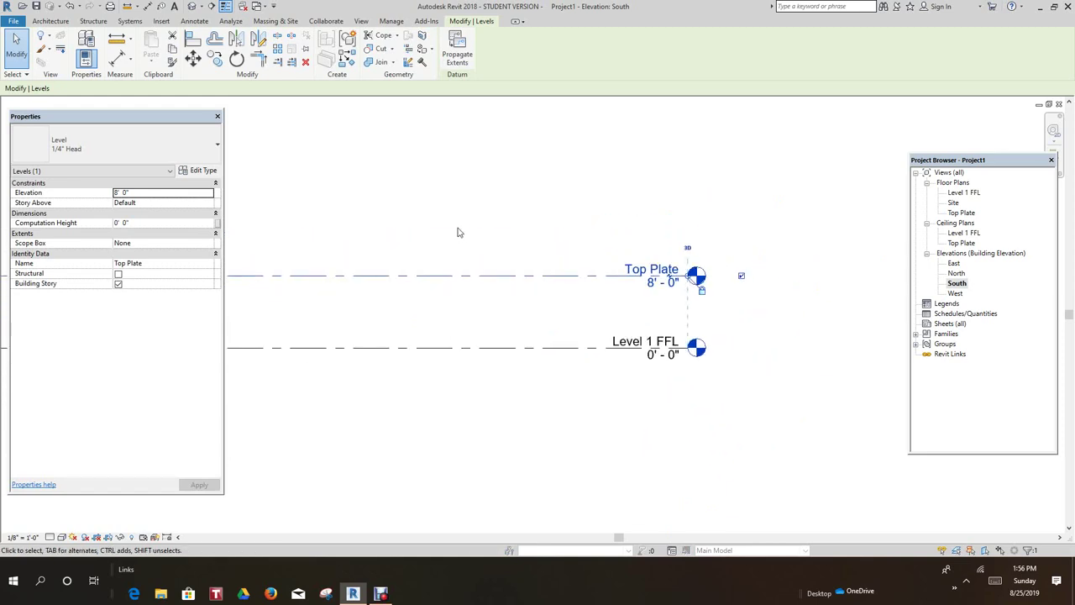
scroll(437, 228, "down", 2)
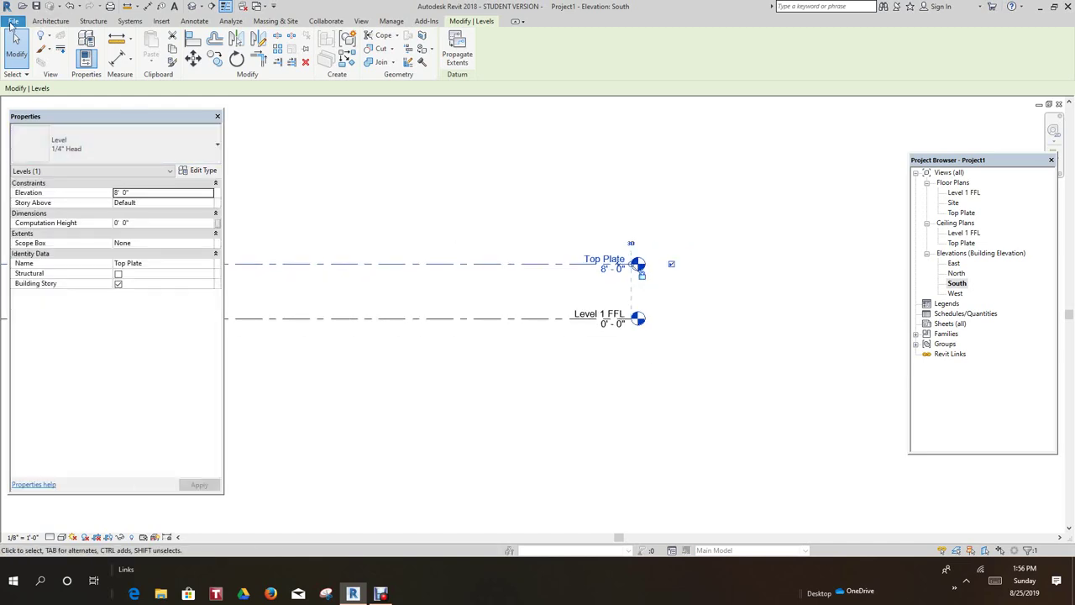
- Save the project as 'House project.rvt' in the Desktop folder
left_click(12, 25)
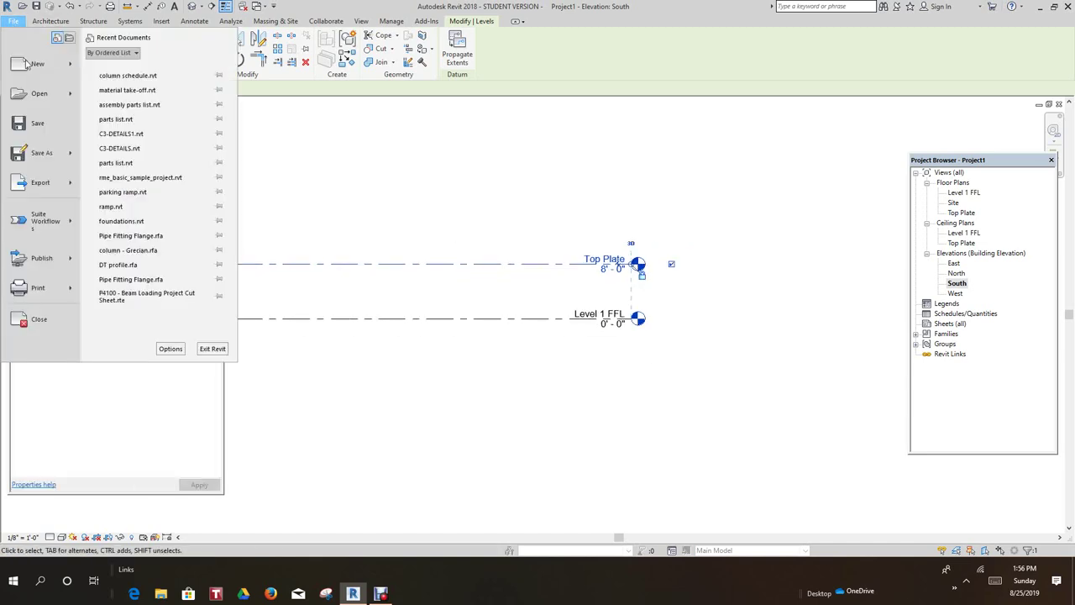
mouse_move(30, 158)
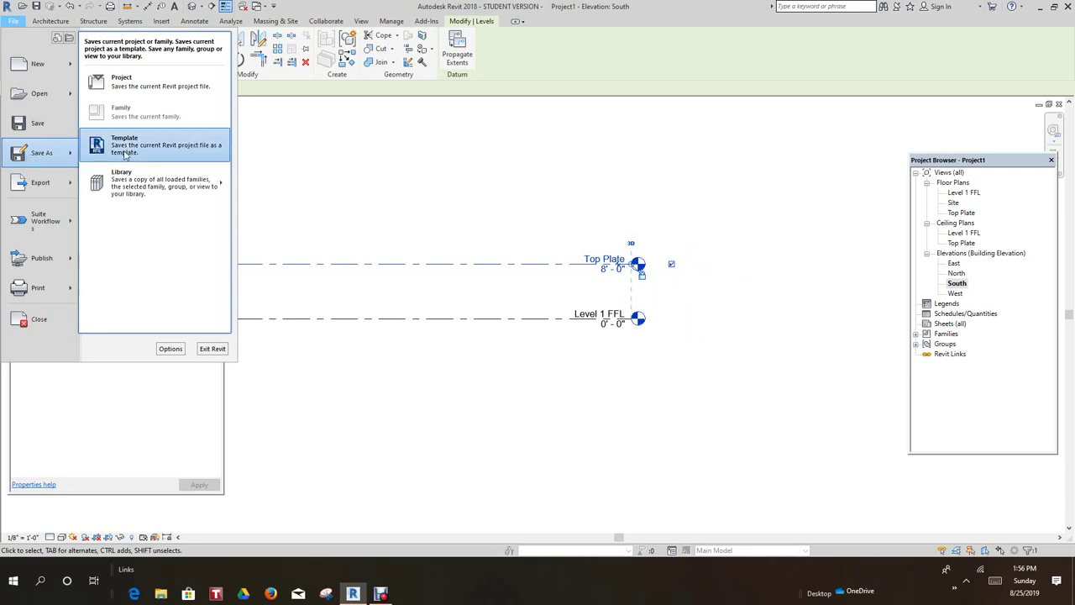
left_click(236, 90)
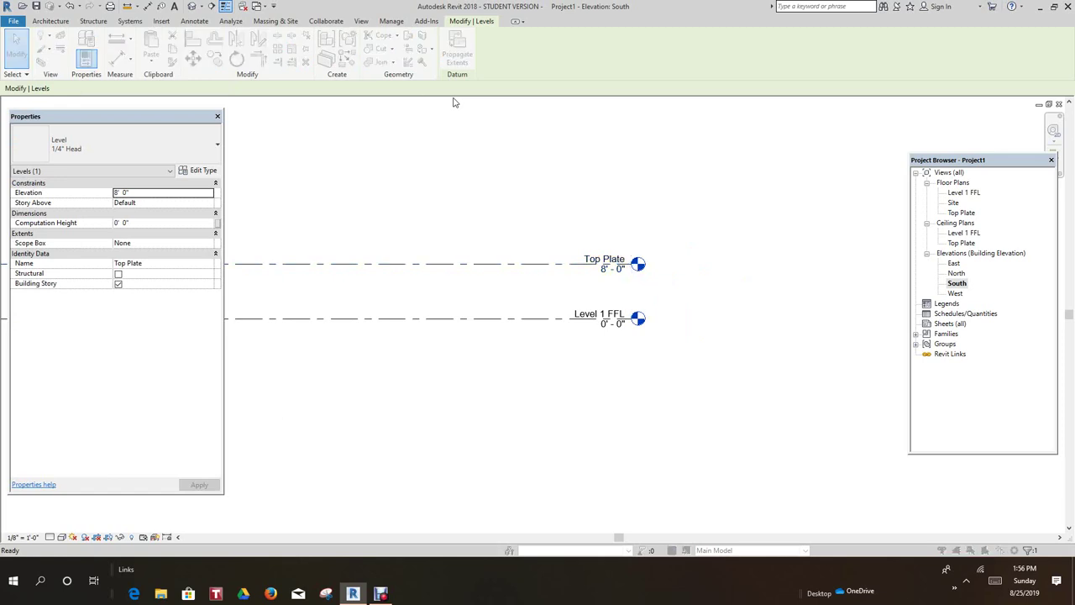
left_click(314, 371)
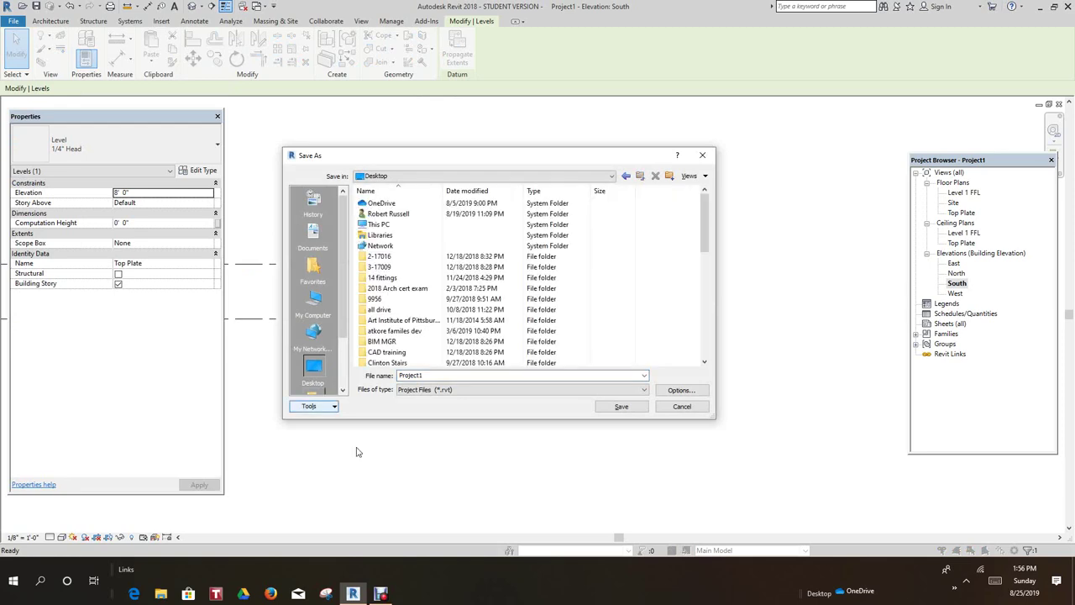
double_click(402, 376)
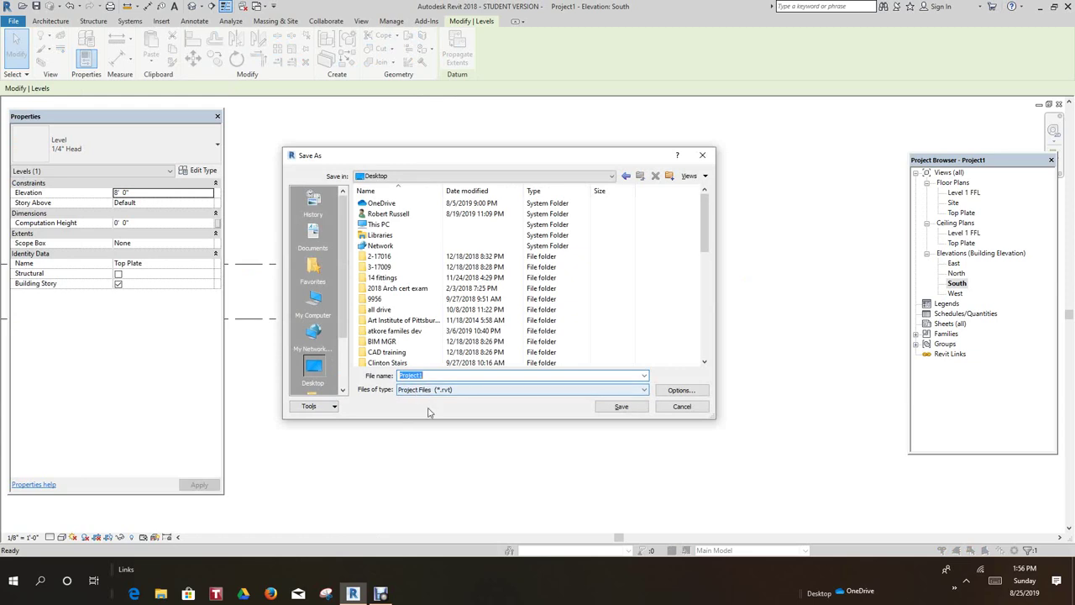
type("Hou")
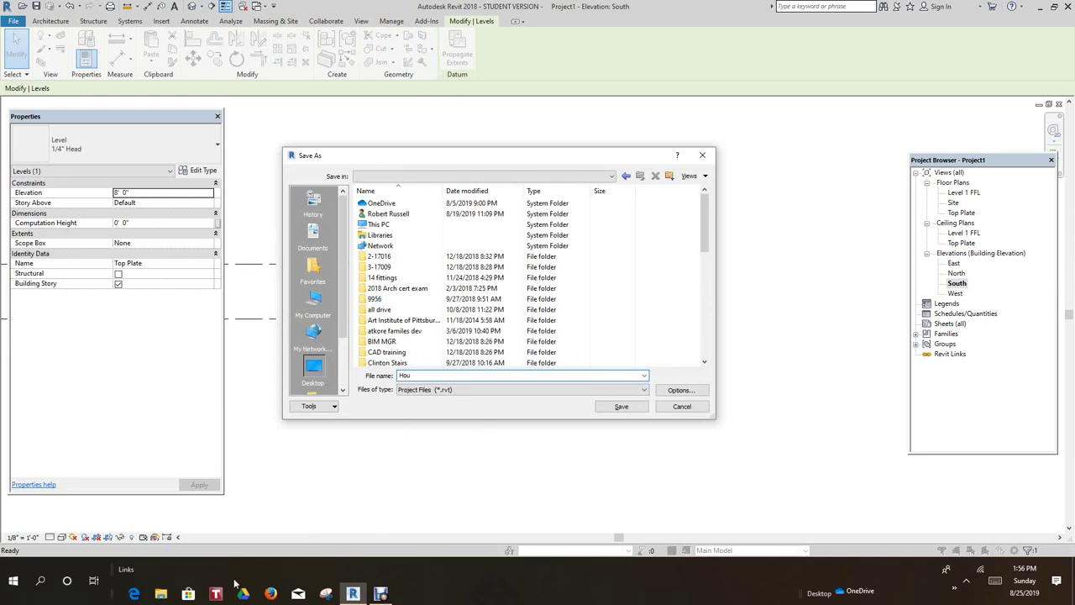
left_click(381, 594)
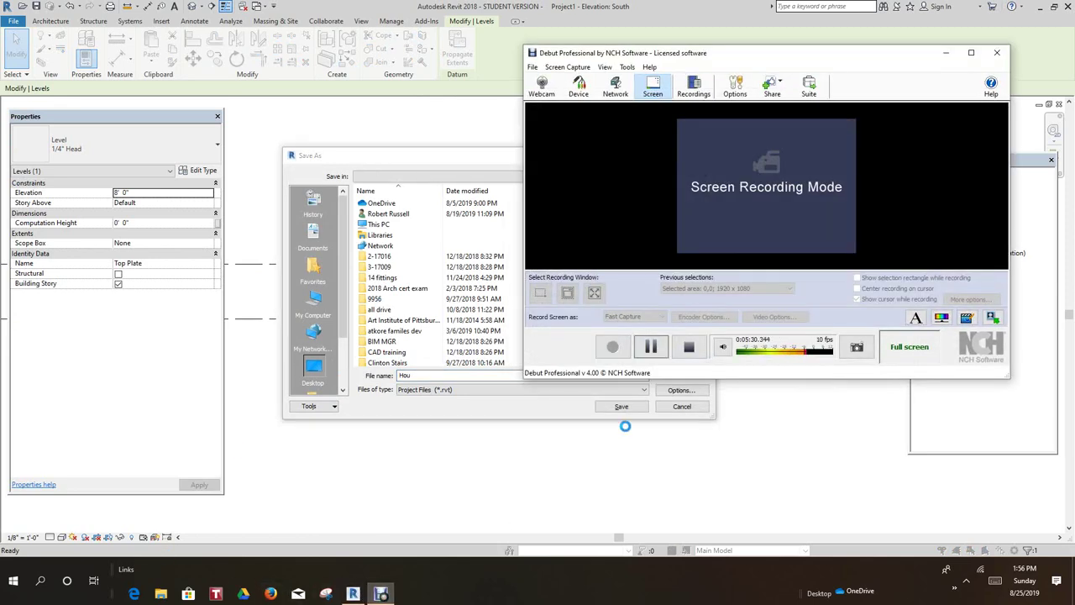
left_click(654, 347)
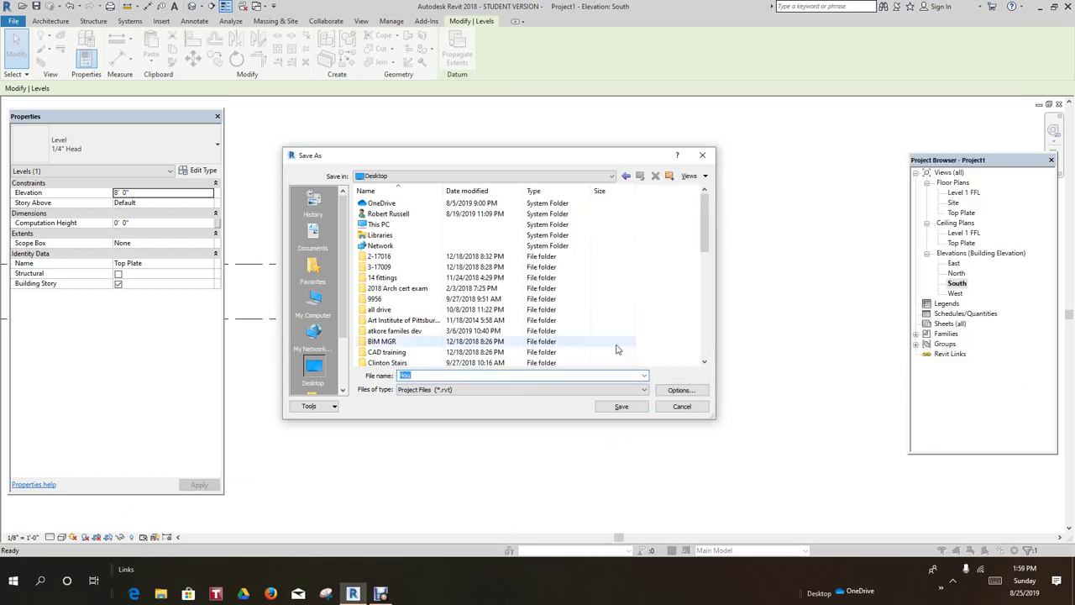
left_click(415, 376)
type("s")
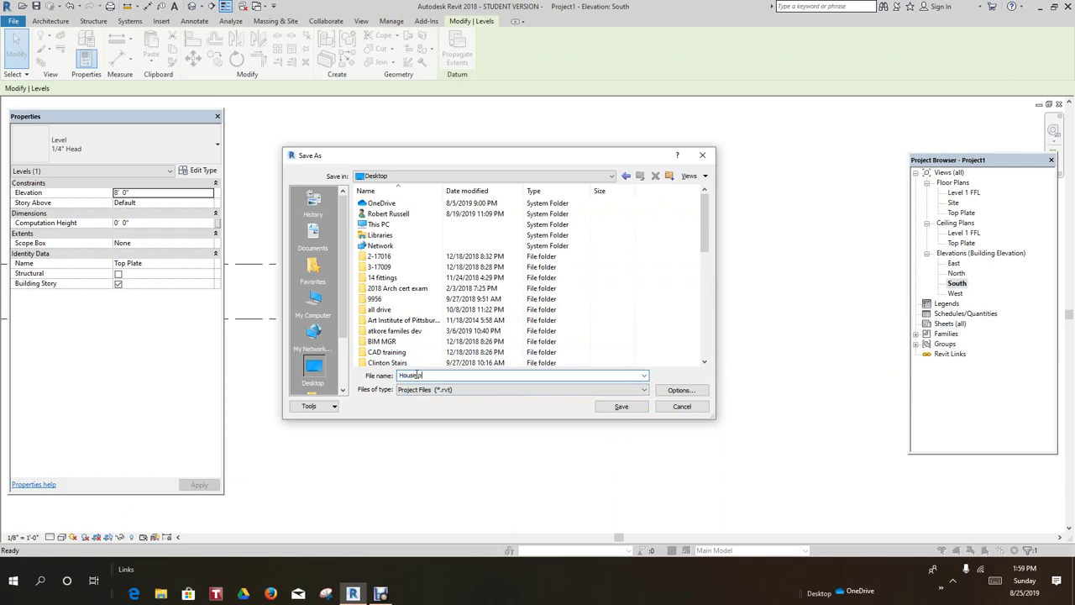
type("e project")
left_click(620, 408)
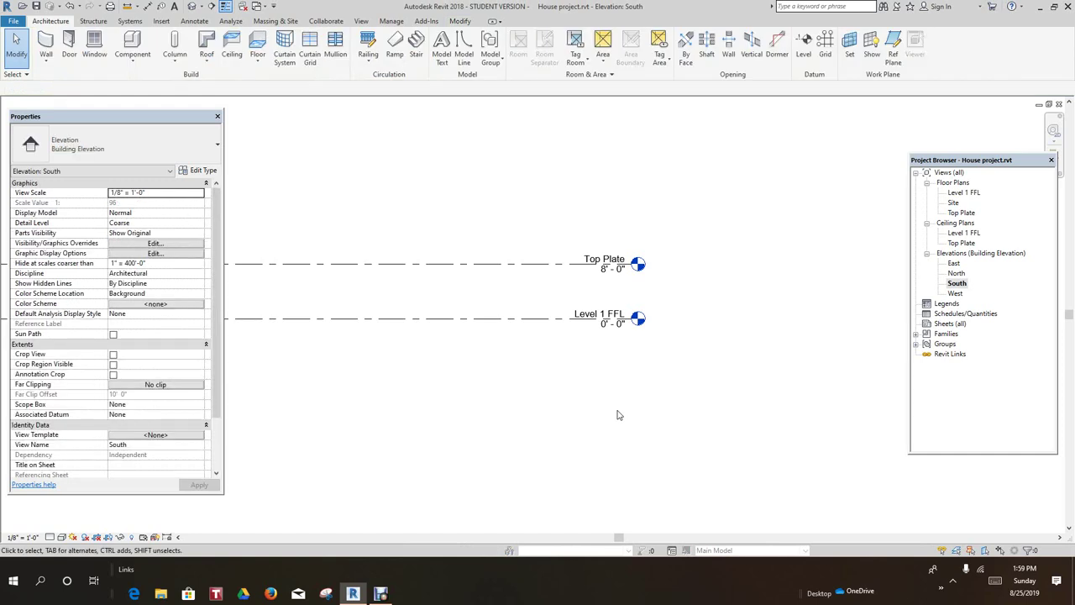
- Open the Level 1 FFL view under Floor Plans in the Project Browser
scroll(617, 414, "up", 2)
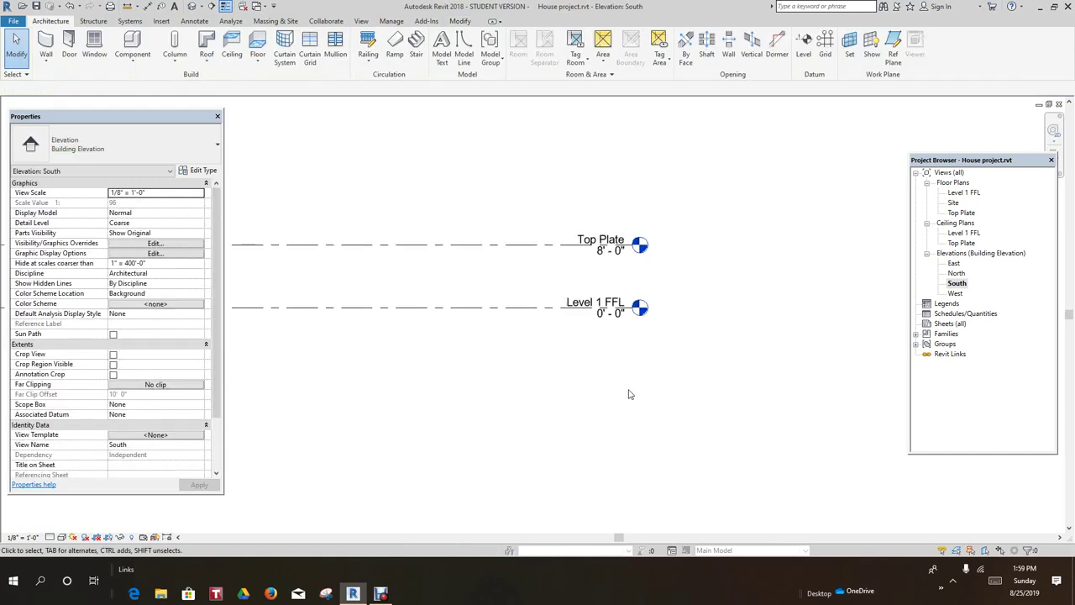
scroll(610, 413, "down", 2)
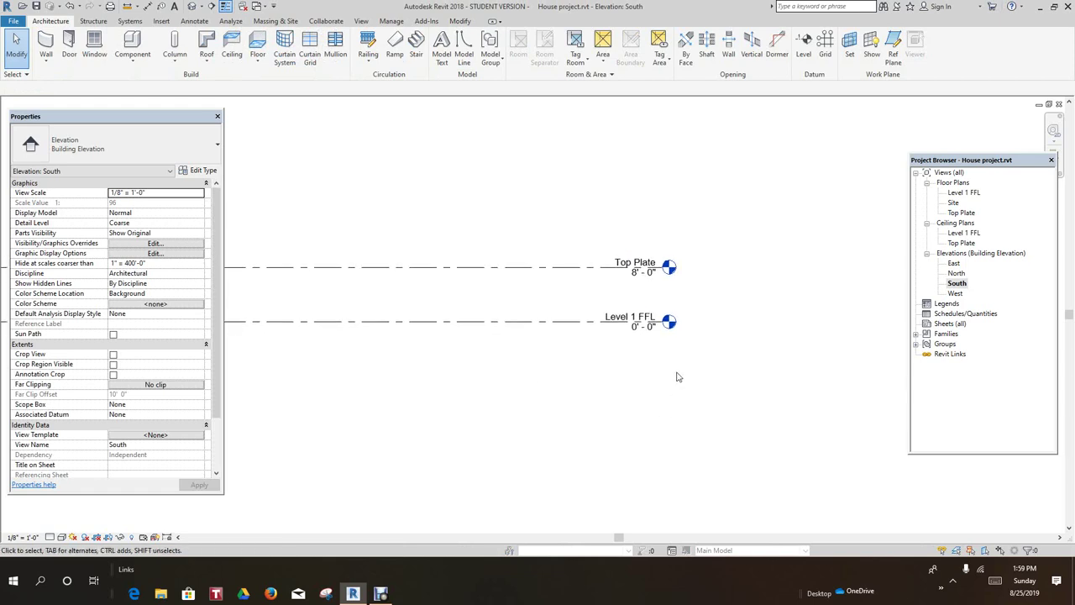
double_click(962, 193)
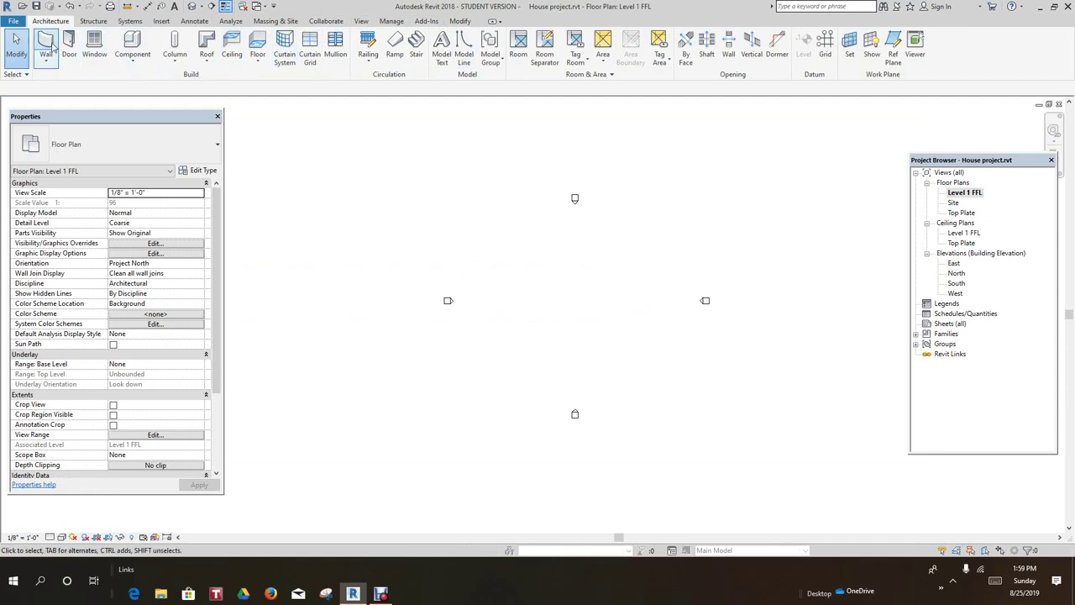
- Start the Wall tool and review the wall types, keeping Generic - 8"
left_click(47, 42)
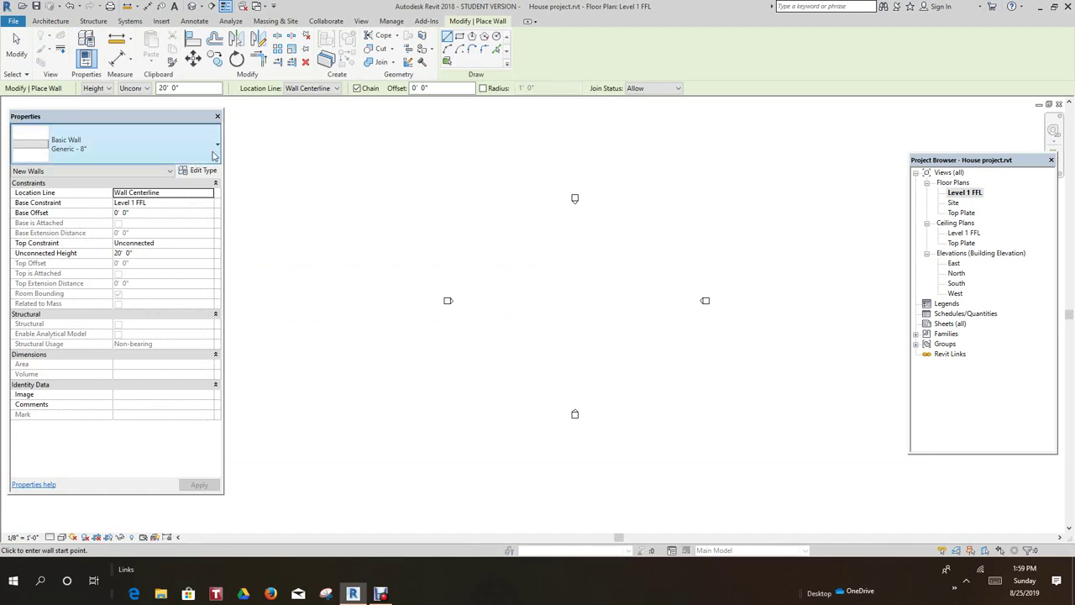
left_click_drag(185, 116, 220, 178)
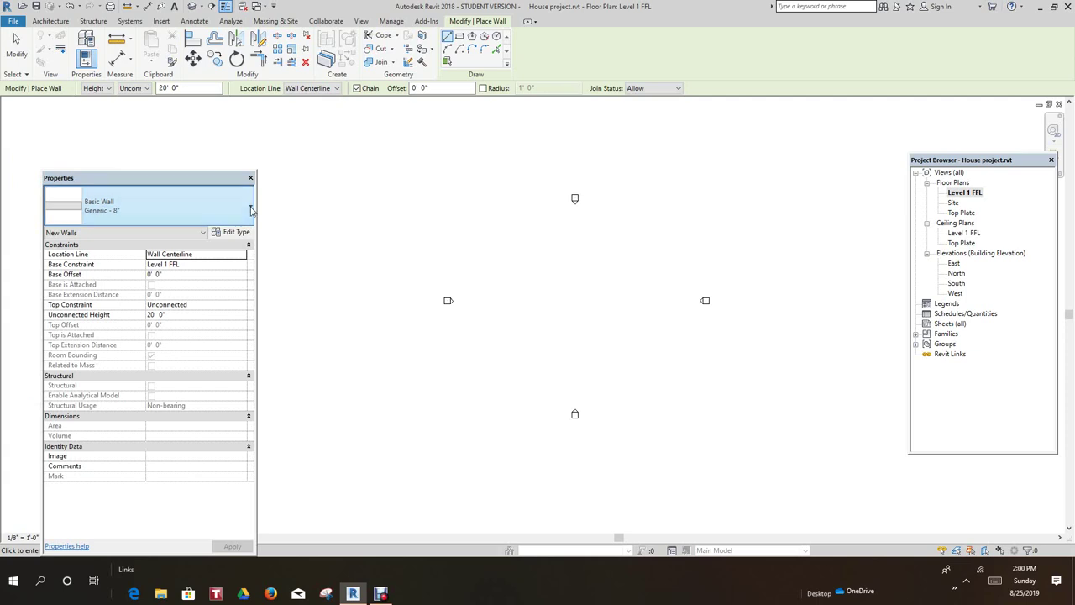
left_click(251, 209)
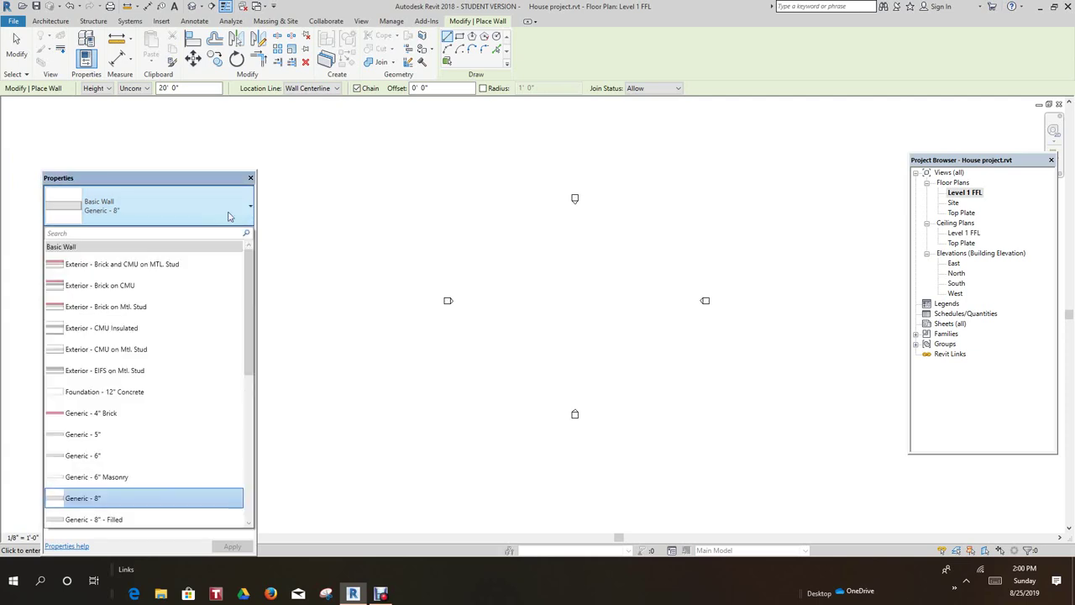
left_click(171, 178)
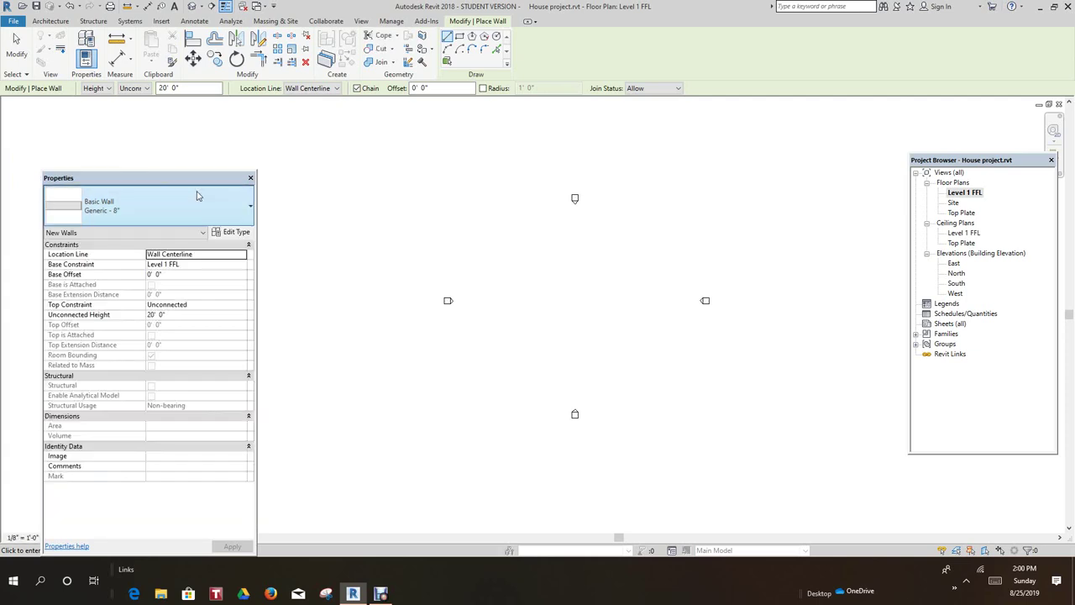
left_click(251, 210)
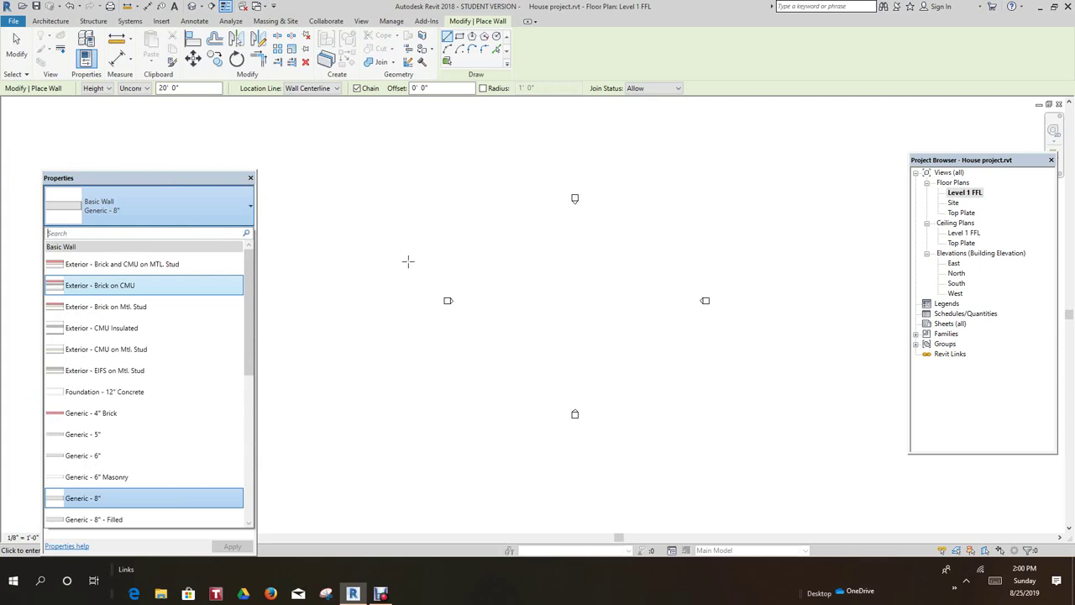
left_click(206, 187)
left_click_drag(193, 176, 168, 130)
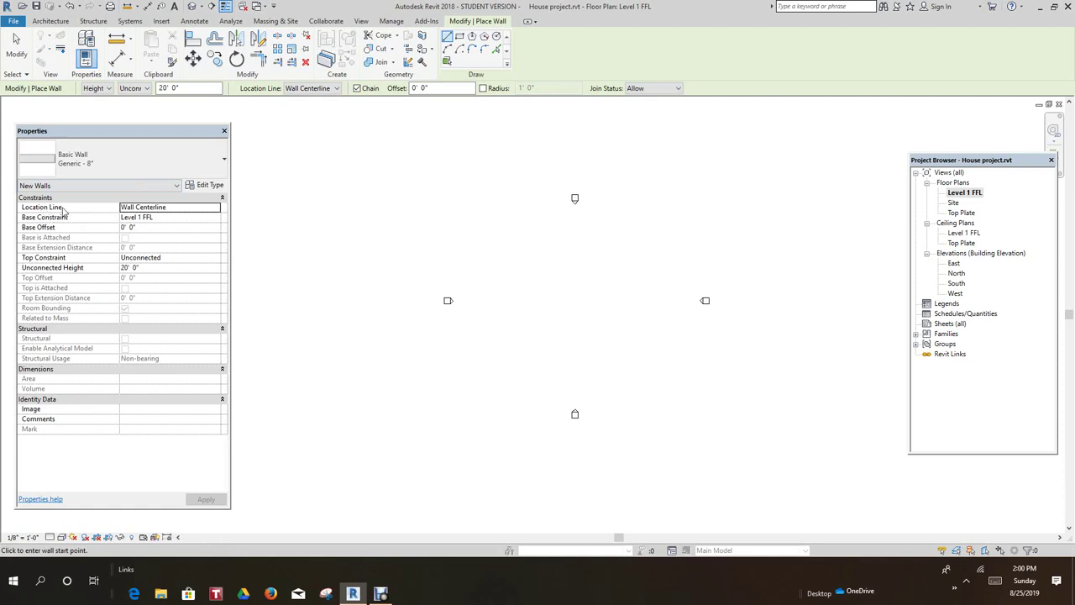
- Set wall Location Line to Core Centerline and Top Constraint to Up to level: Top Plate
left_click(218, 212)
left_click(217, 208)
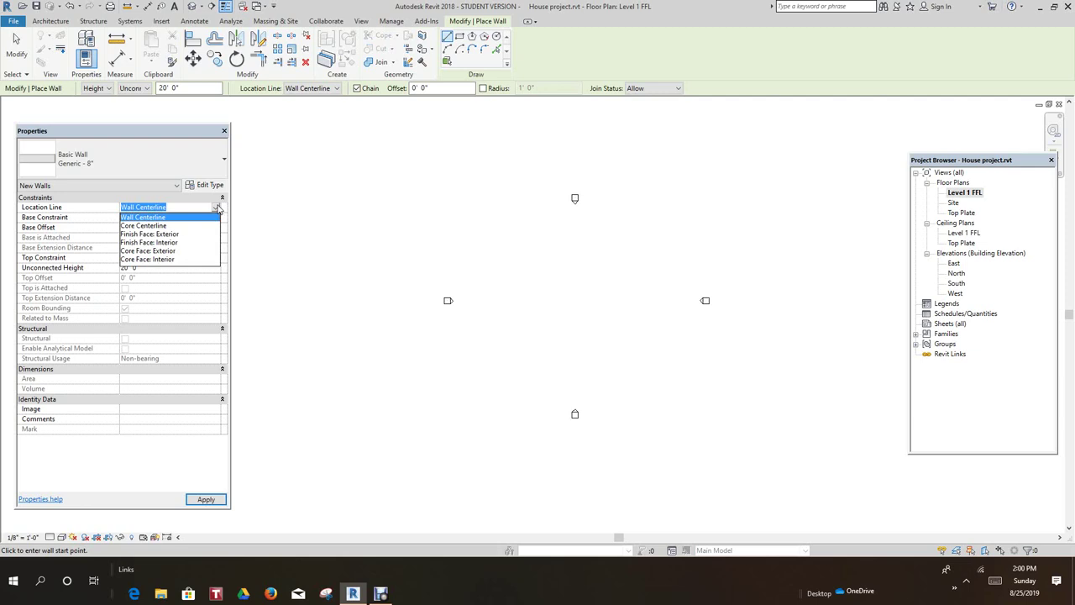
left_click(161, 226)
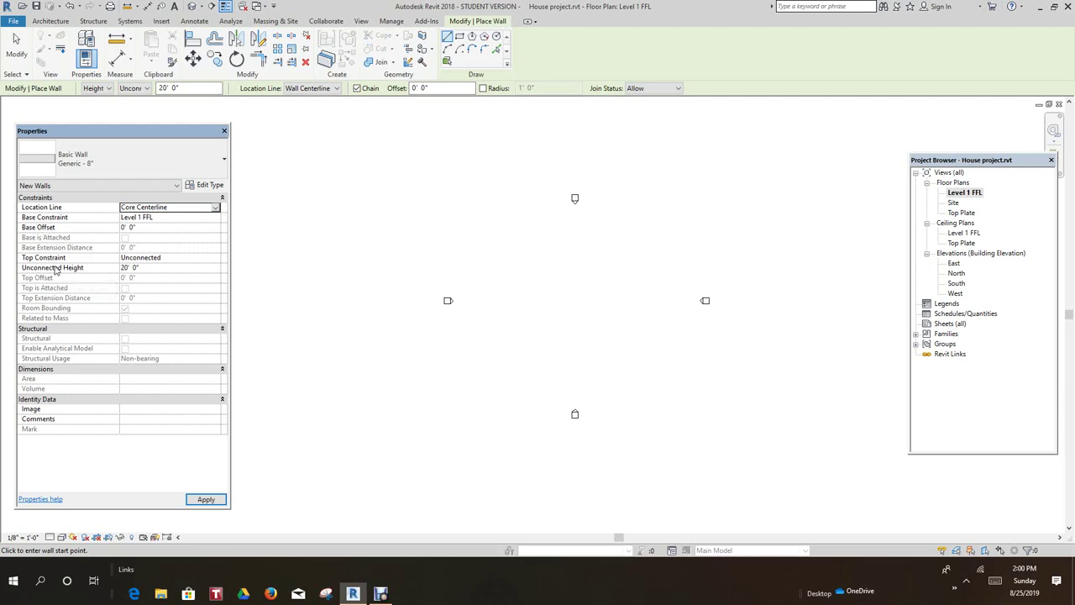
left_click(216, 262)
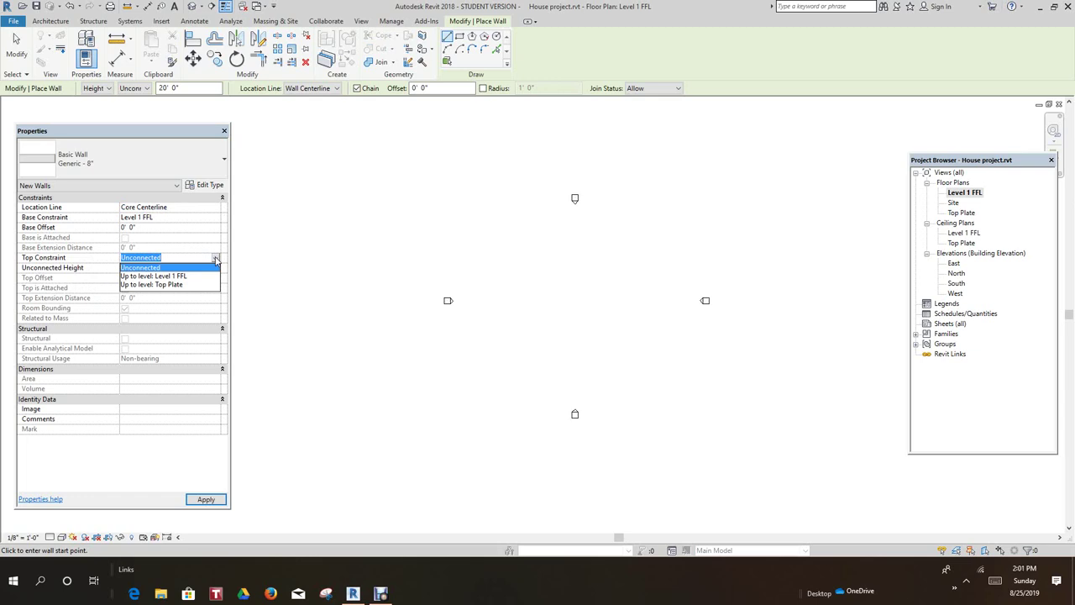
left_click(176, 286)
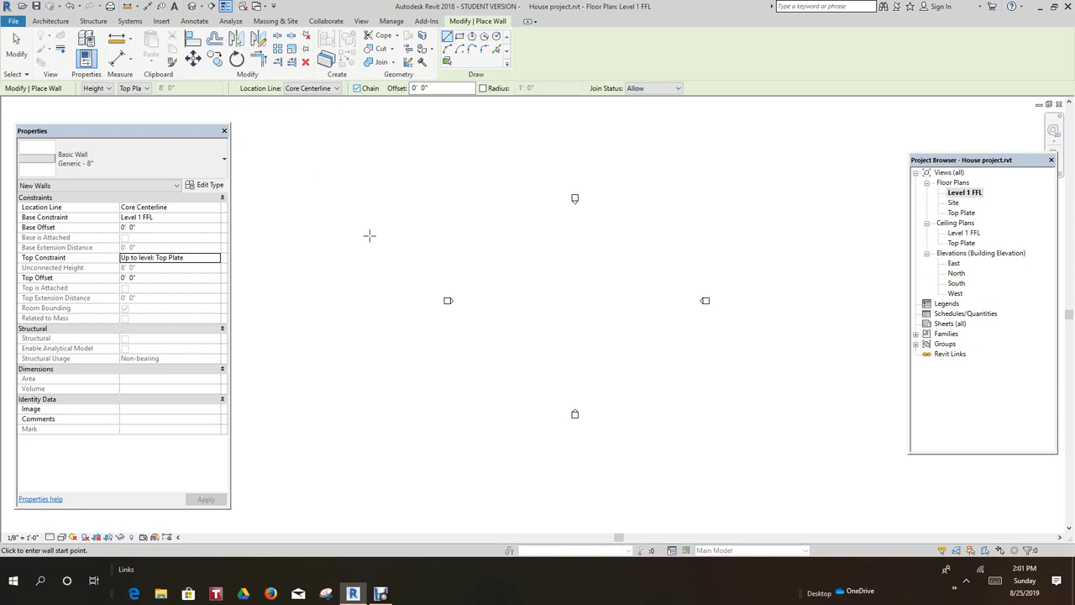
- Abandon the stray wall started on the plan and leave wall placement
left_click(504, 348)
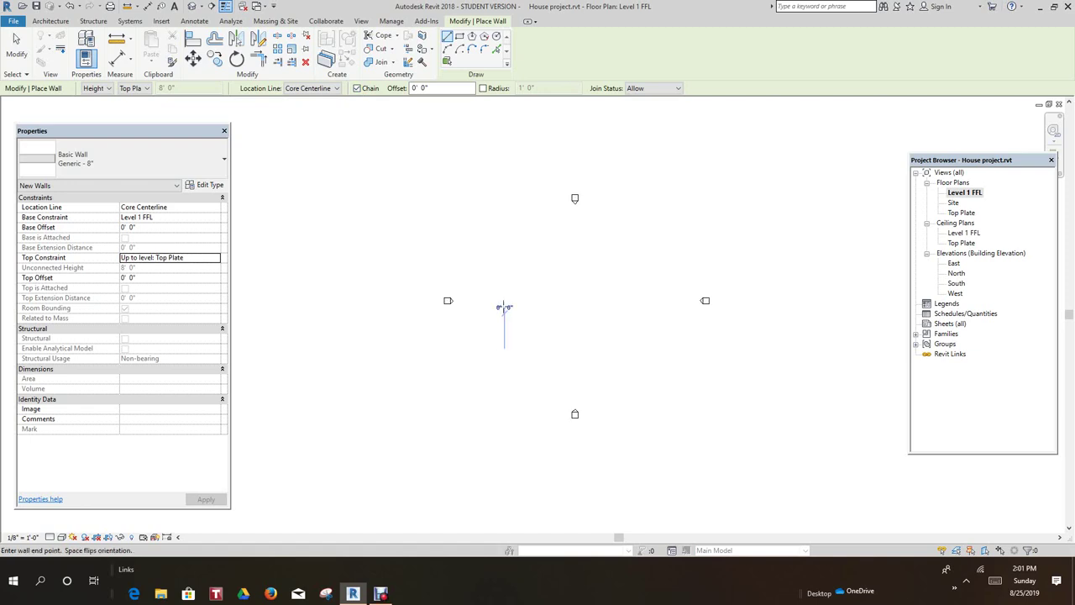
scroll(511, 293, "up", 4)
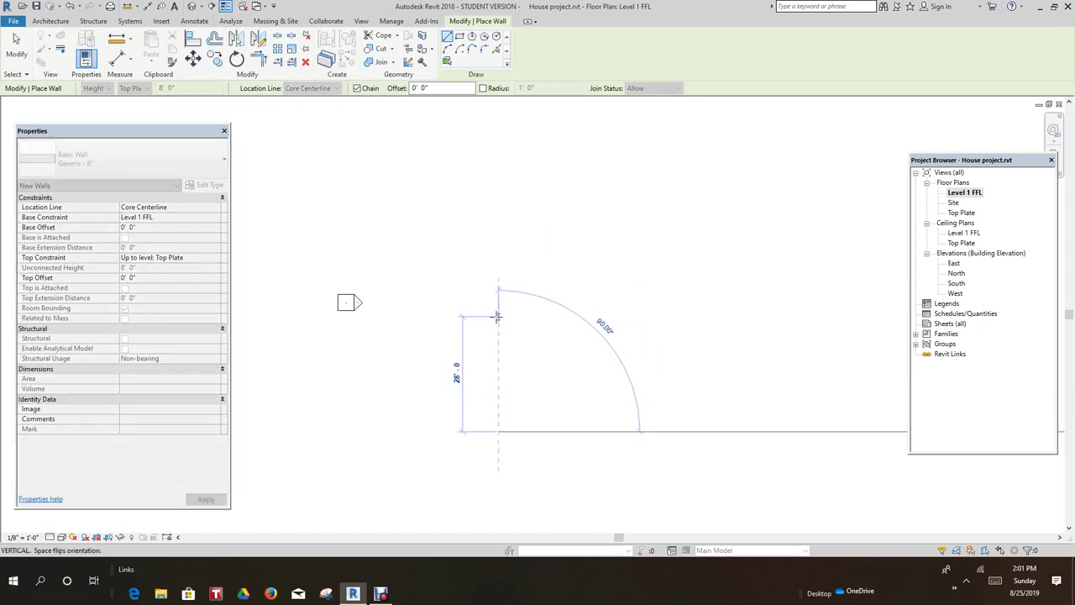
right_click(498, 319)
left_click(529, 325)
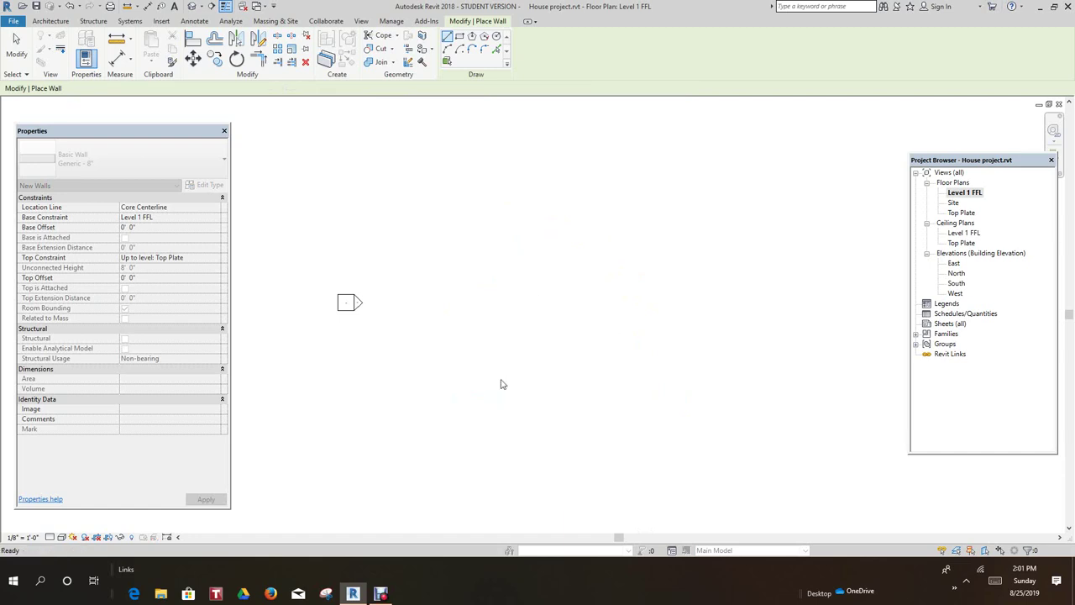
right_click(497, 366)
left_click(508, 370)
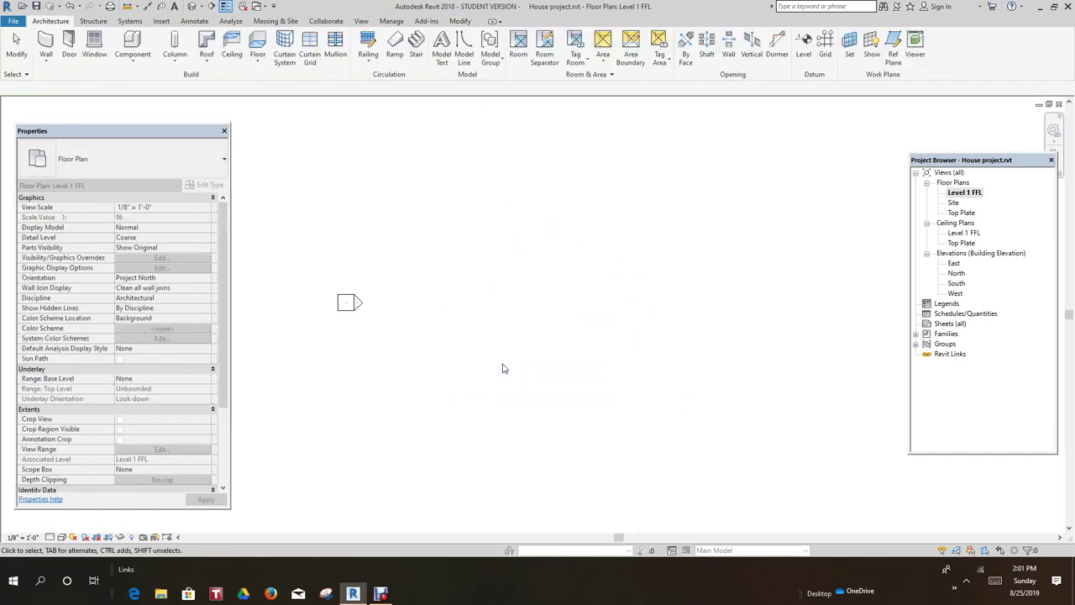
right_click(489, 369)
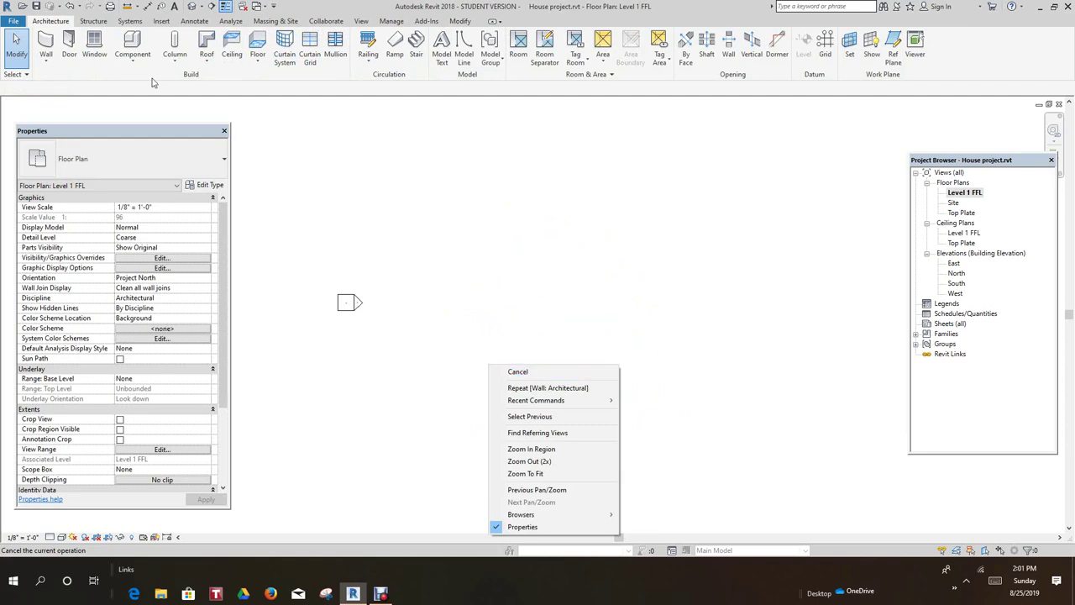
left_click(510, 372)
- Restart walls with WA and draw a 23' west wall and 54' top wall, then close the rectangle
key("w")
key("a")
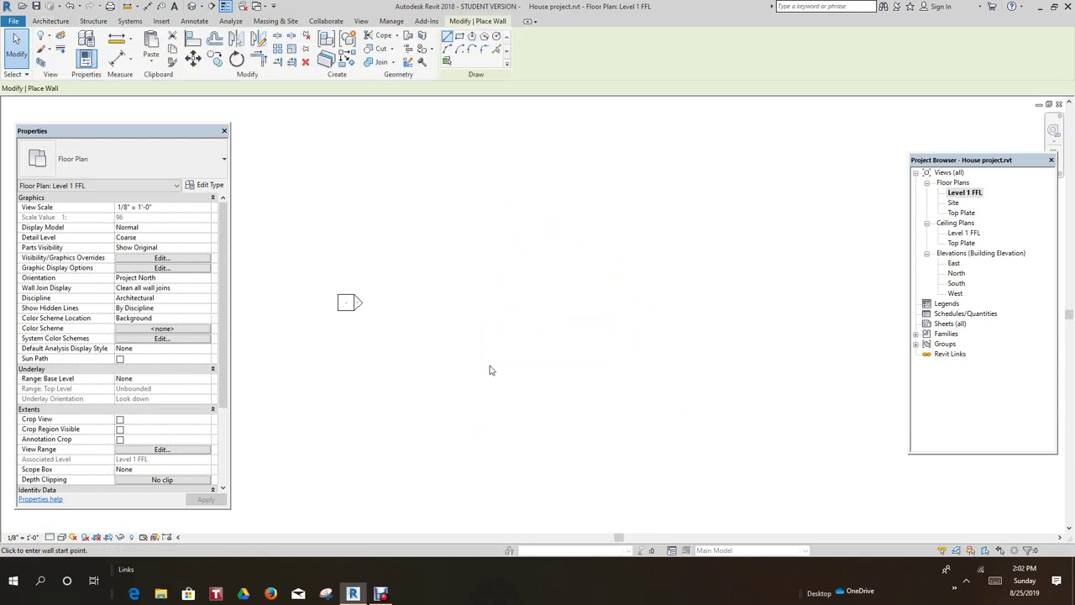
left_click(491, 360)
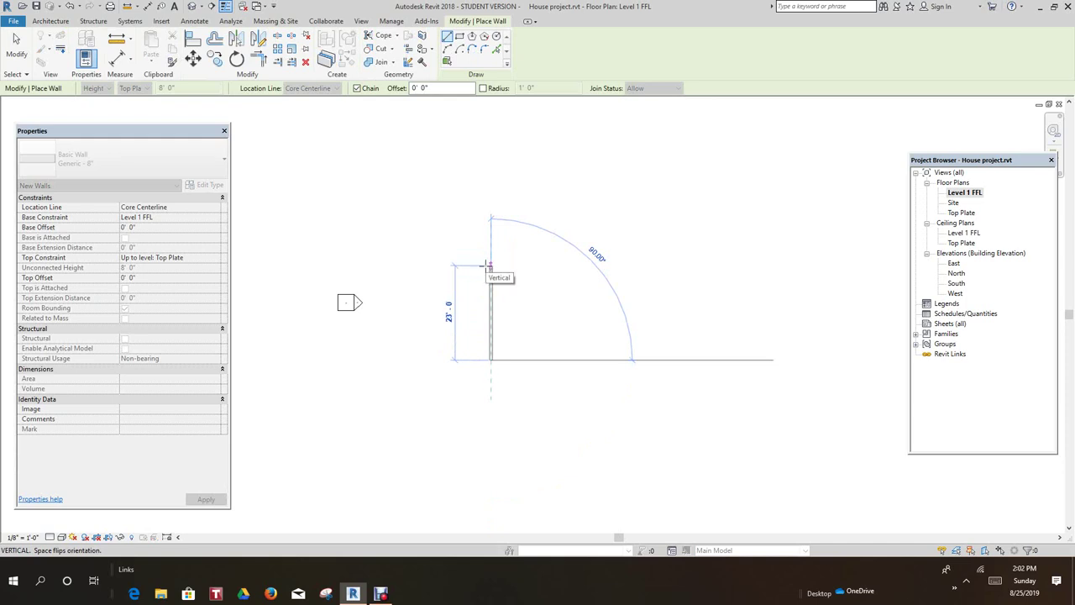
left_click(491, 265)
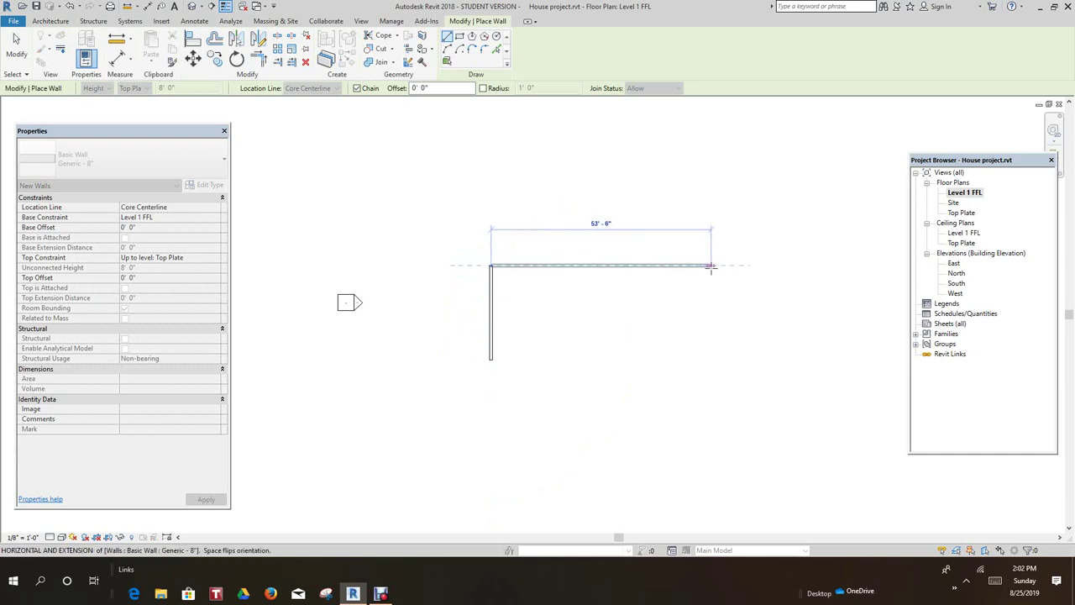
scroll(711, 266, "up", 2)
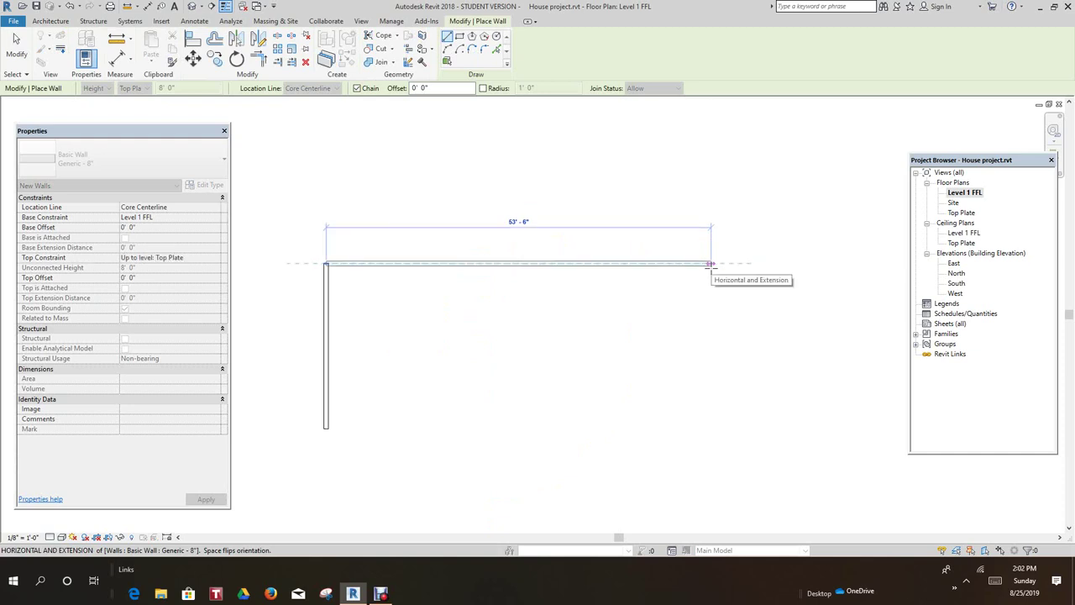
type("54")
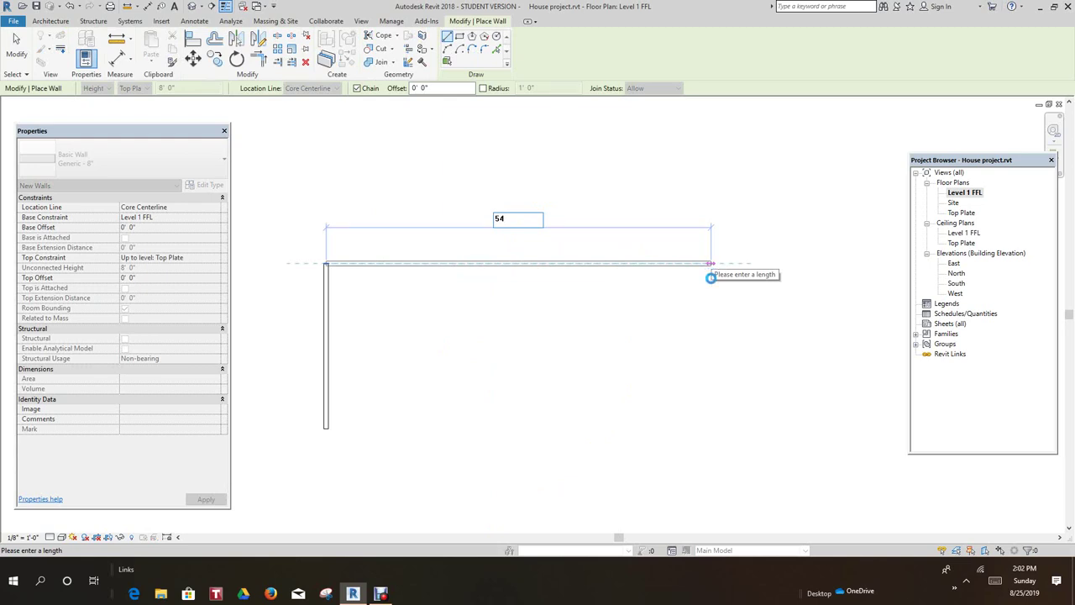
key("Return")
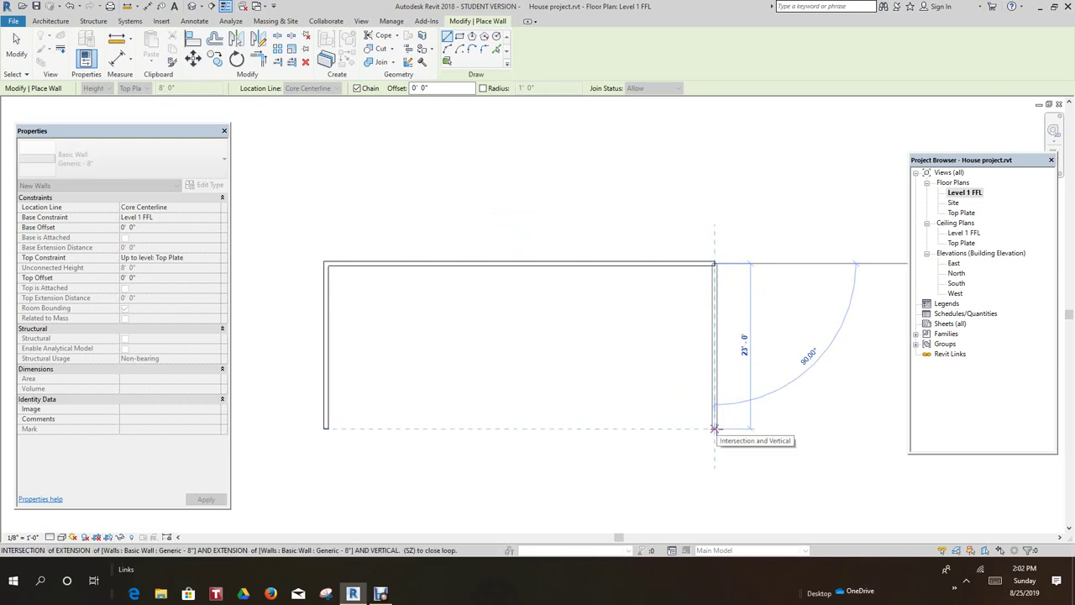
left_click(715, 429)
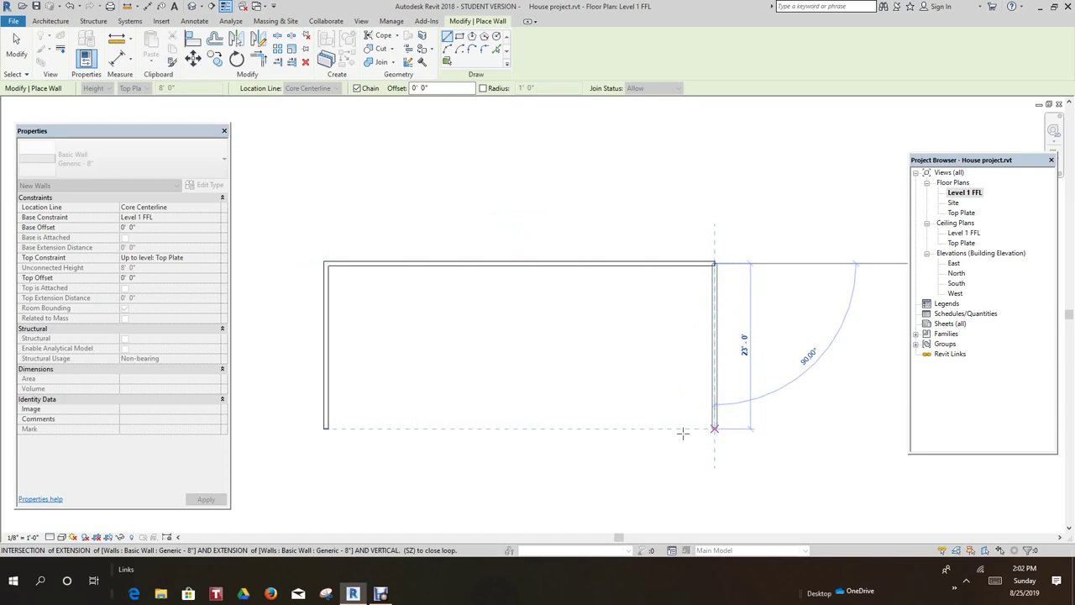
left_click(327, 429)
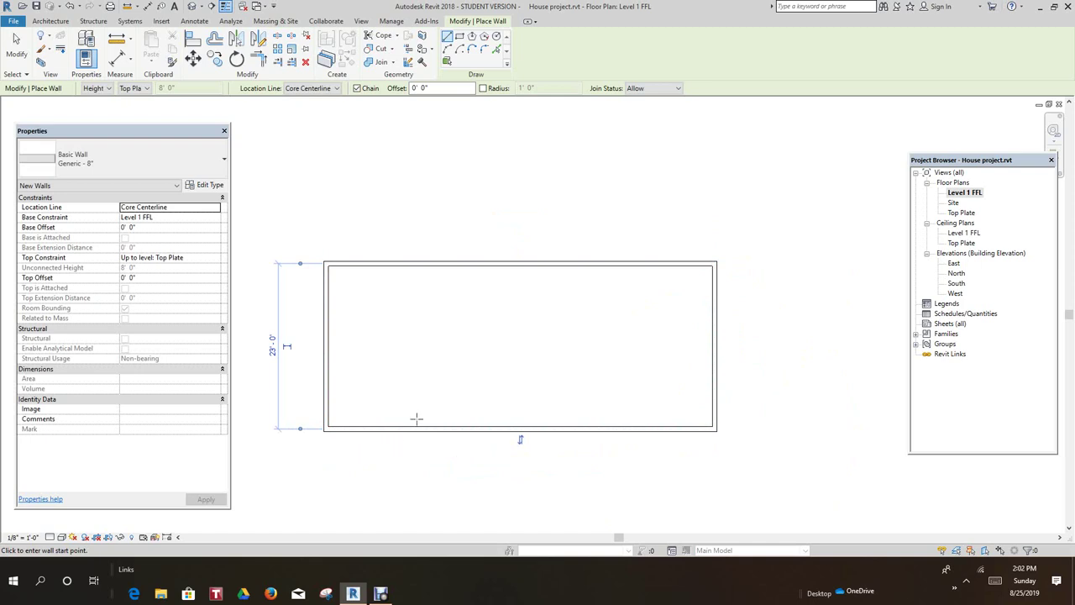
- Cancel the pending wall and exit wall placement
scroll(454, 378, "down", 2)
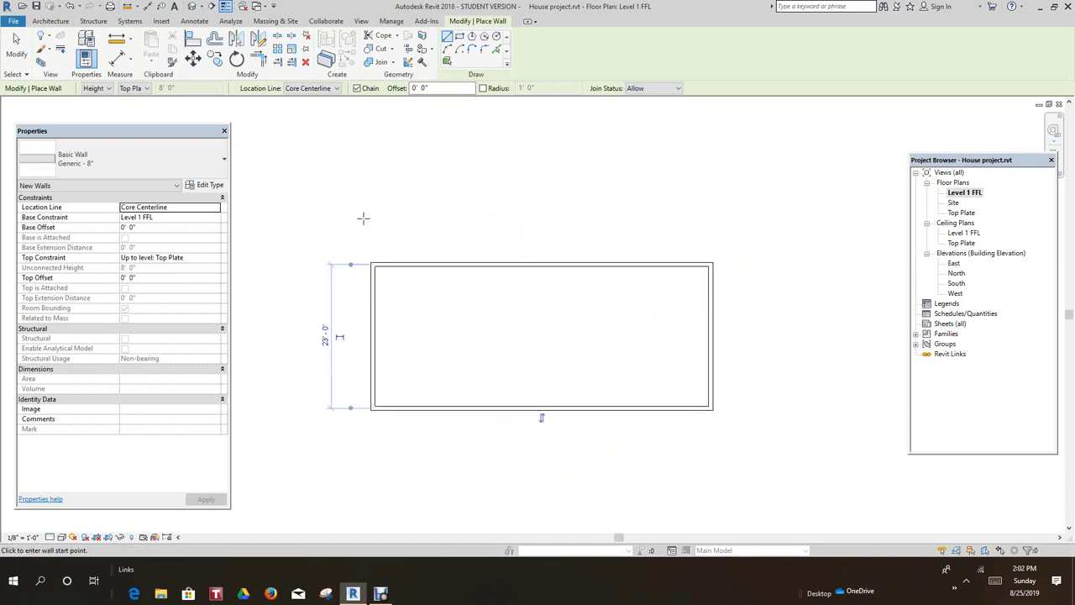
right_click(363, 218)
left_click(380, 224)
scroll(408, 236, "down", 1)
middle_click_drag(423, 241, 469, 241)
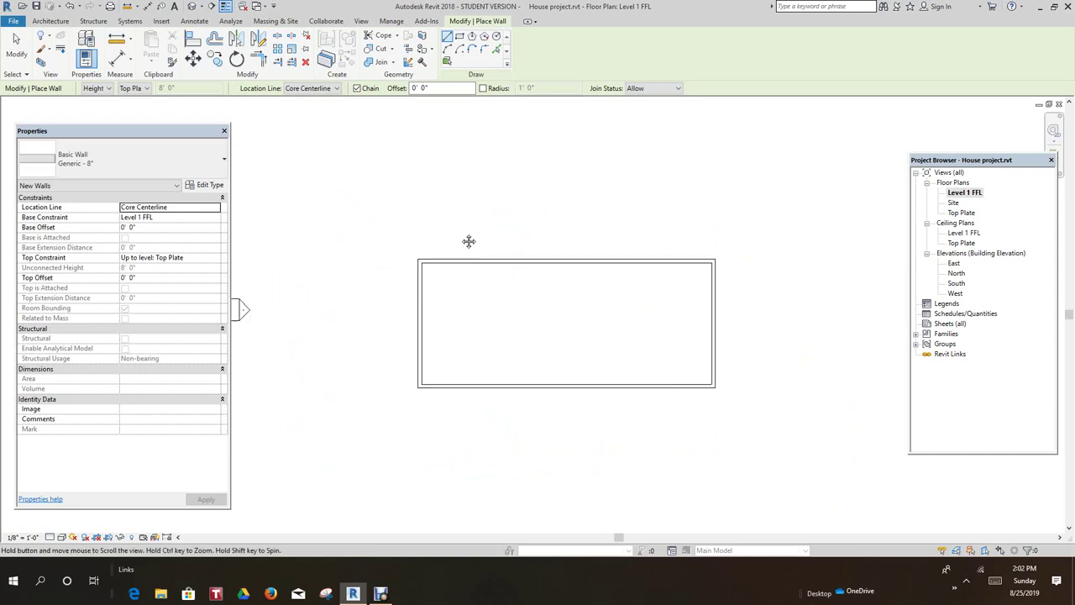
scroll(473, 254, "down", 1)
scroll(520, 286, "down", 5)
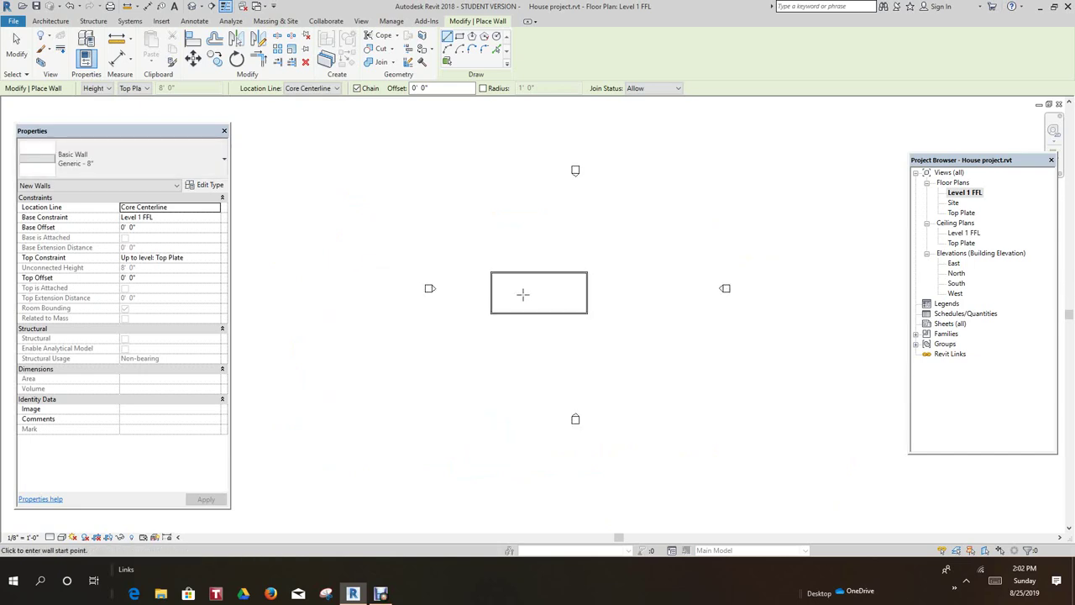
scroll(472, 255, "up", 2)
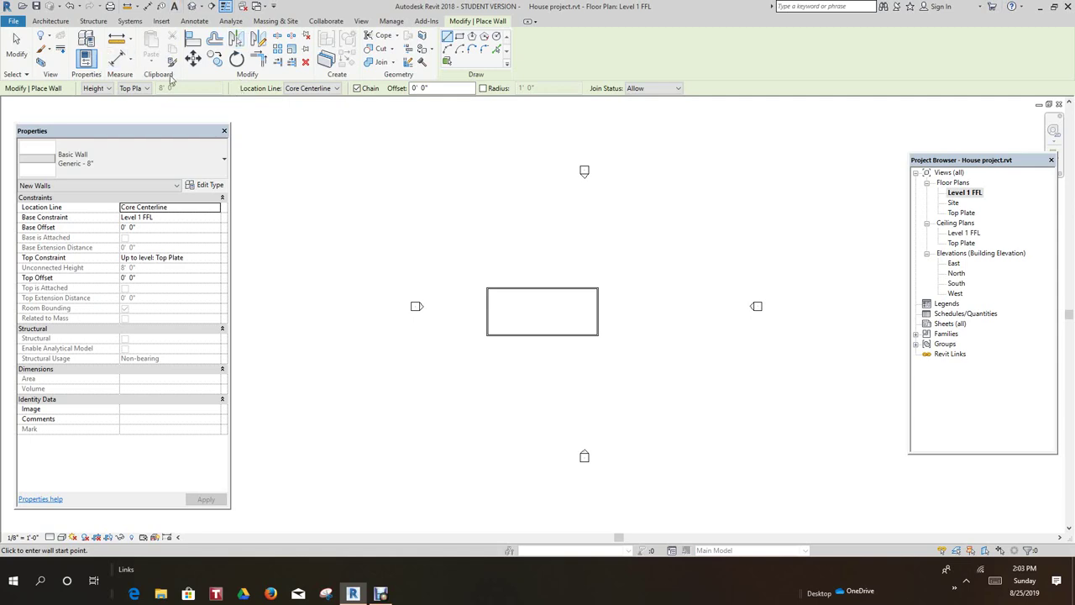
key("Escape")
- Window-select the four walls and move the rectangle to a new position on the plan
left_click_drag(437, 249, 634, 378)
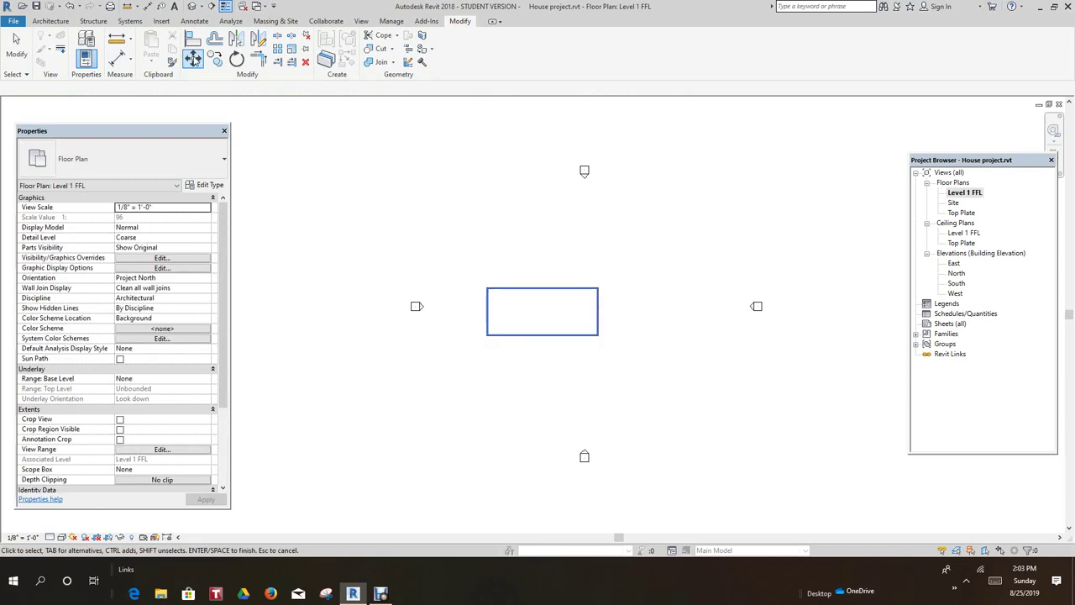
left_click(193, 58)
left_click(533, 313)
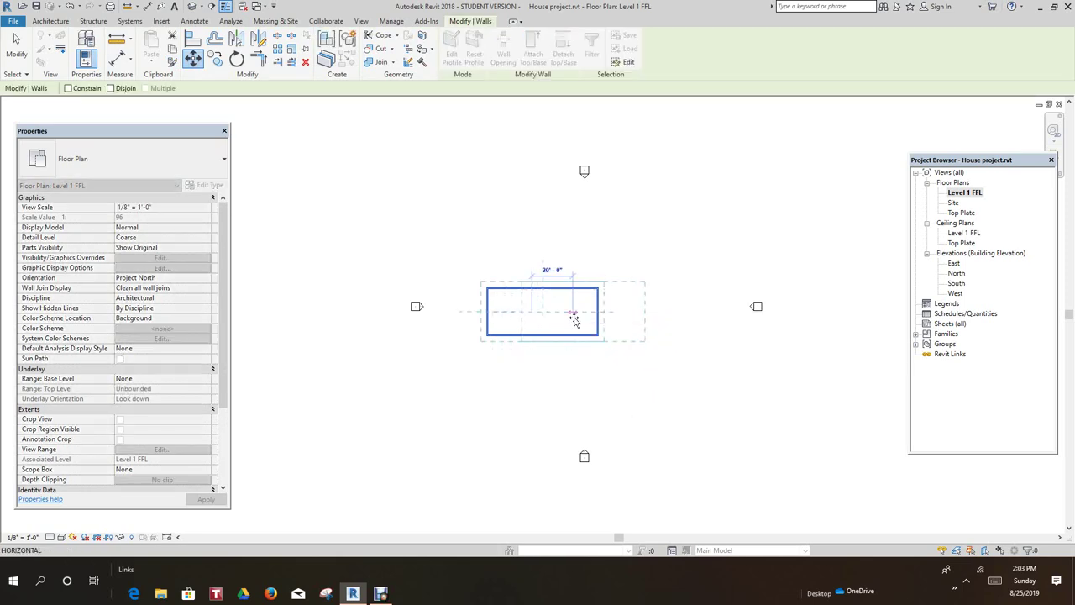
left_click(576, 321)
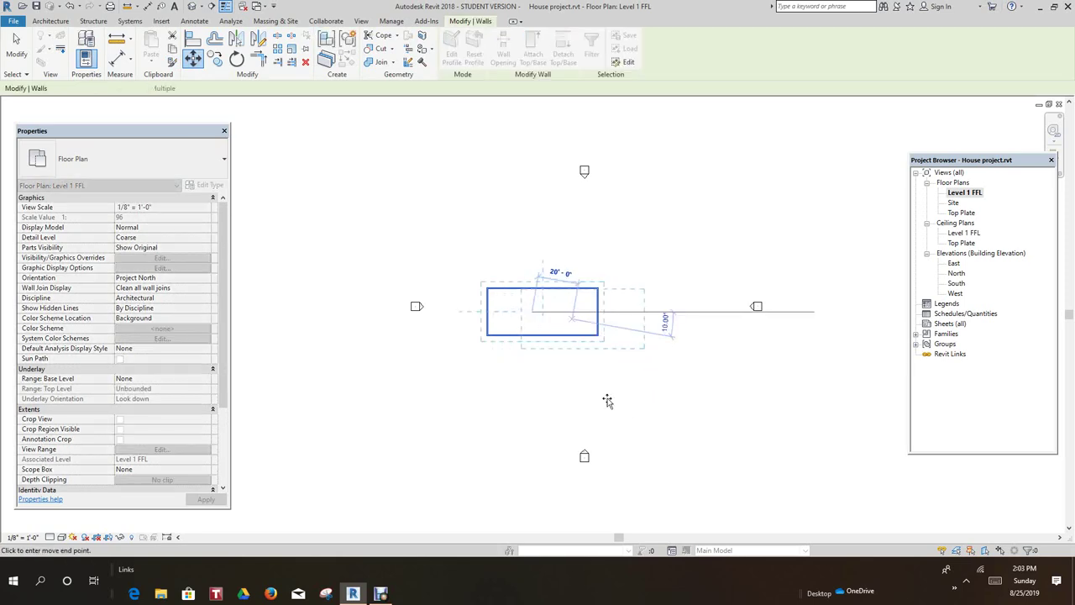
left_click(608, 402)
key("Escape")
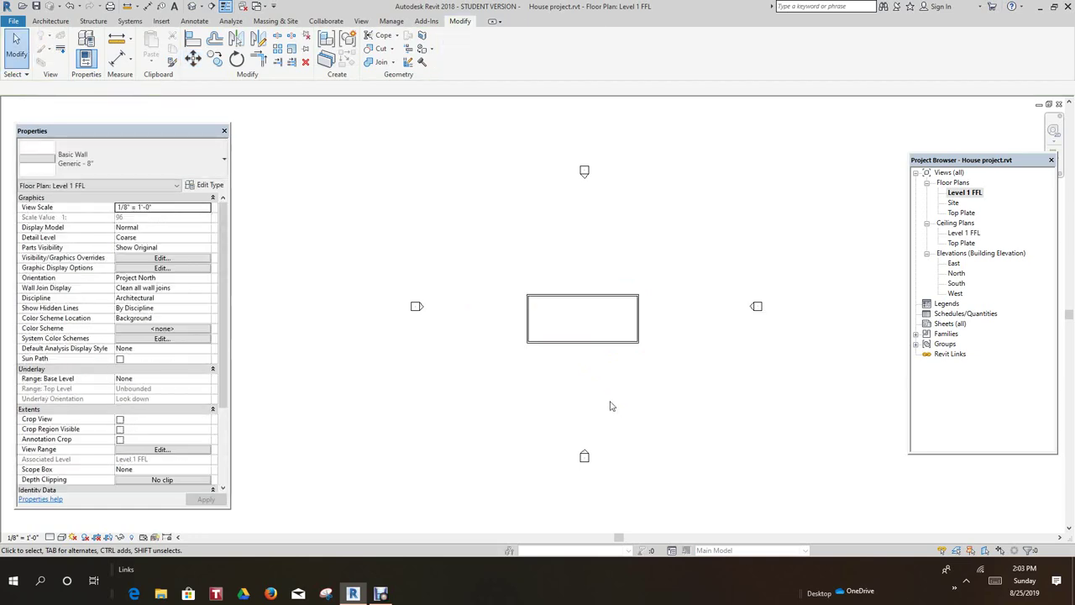
- Recentre the plan on the walls and return to plain selection mode with Modify
middle_click_drag(612, 406, 586, 335)
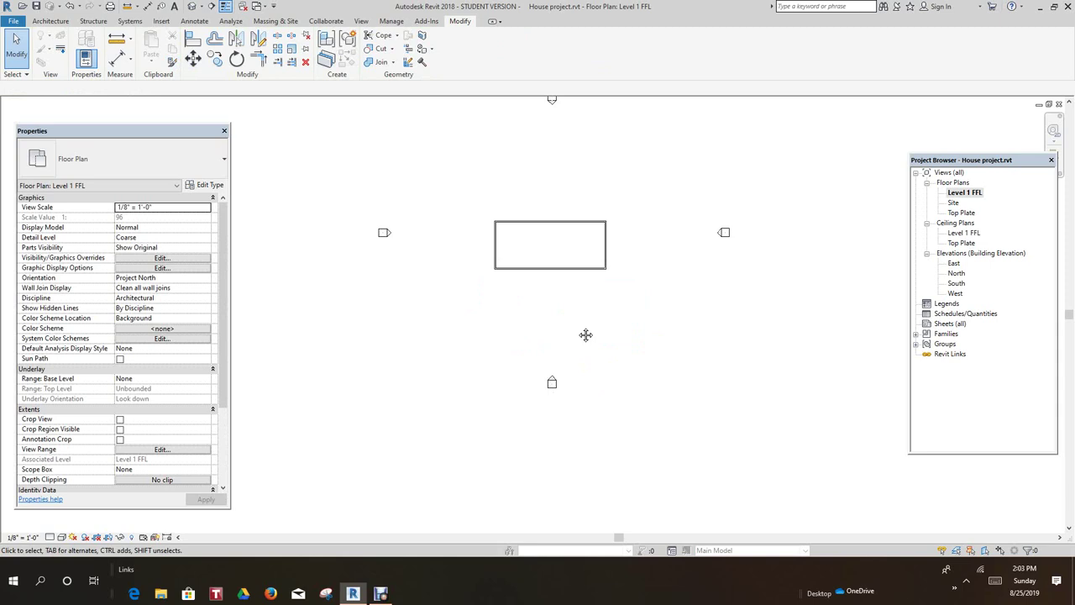
scroll(546, 216, "up", 4)
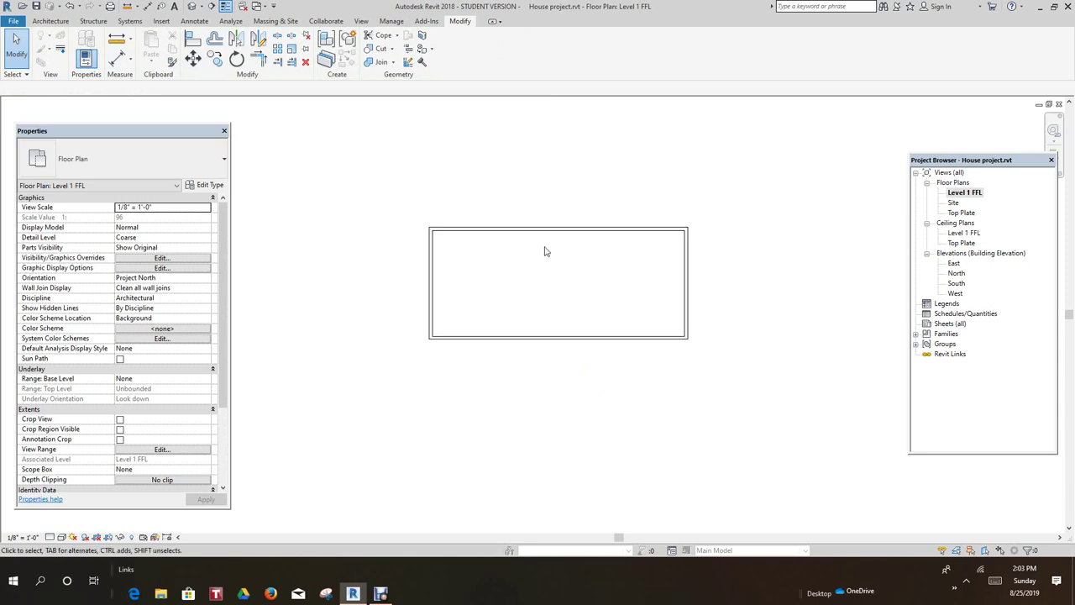
scroll(544, 263, "up", 1)
scroll(554, 273, "down", 1)
middle_click_drag(559, 277, 567, 278)
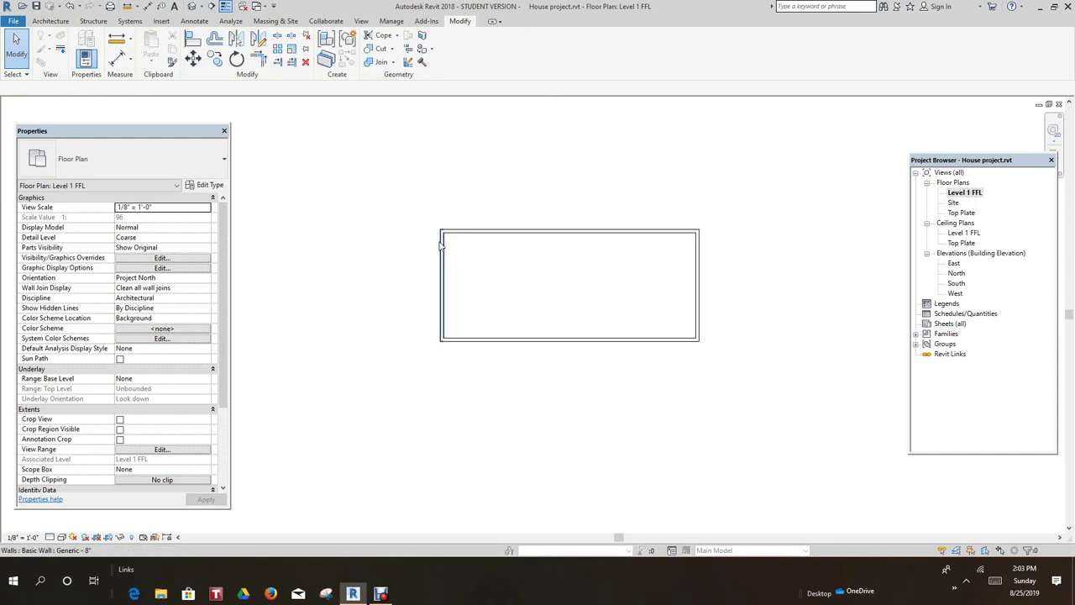
scroll(450, 252, "down", 1)
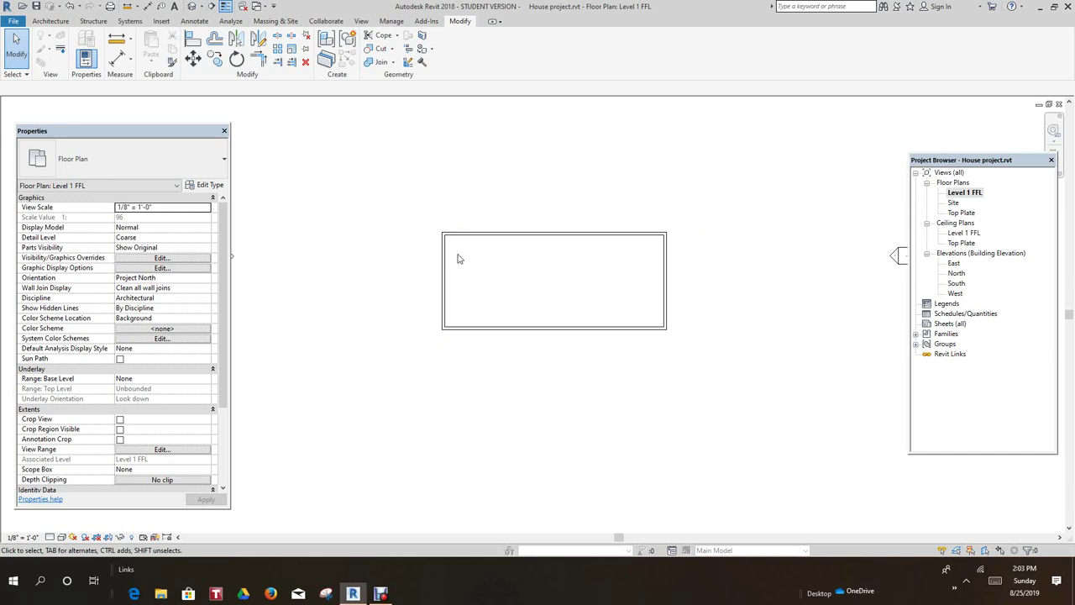
scroll(459, 259, "up", 3)
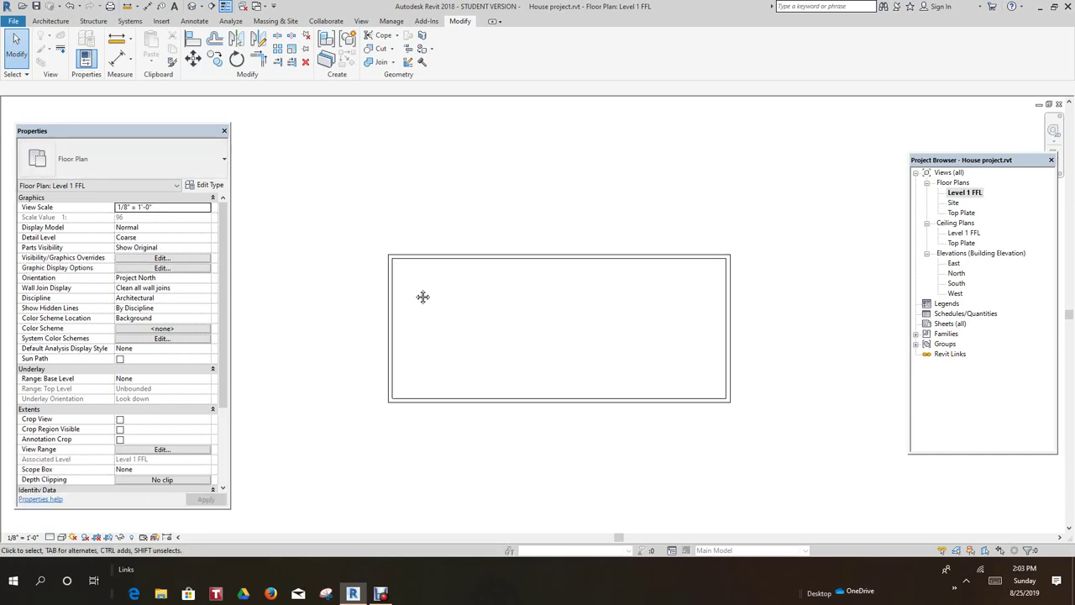
left_click(13, 40)
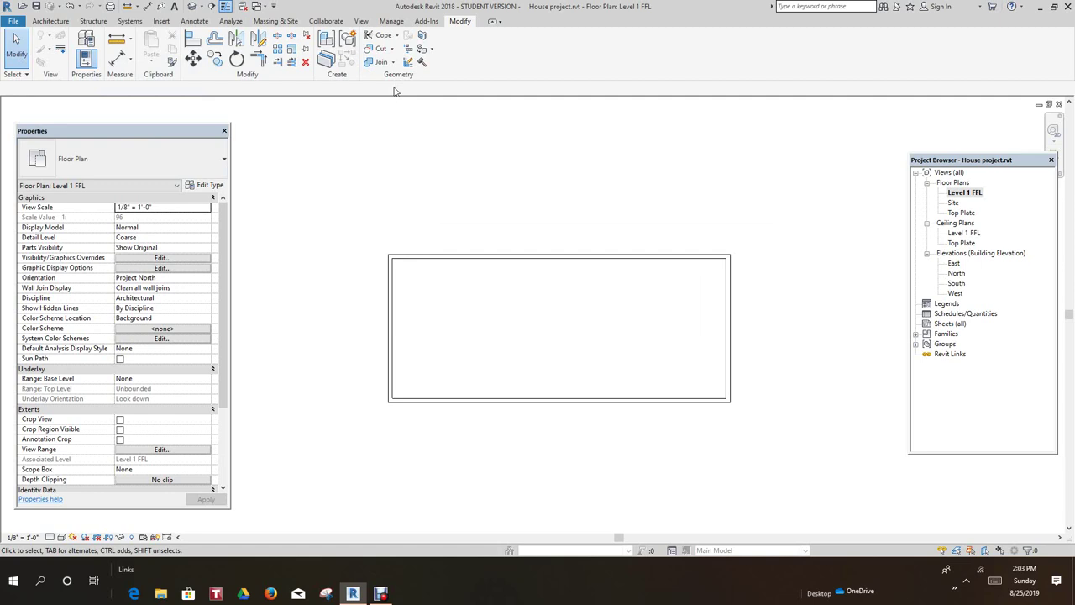
- Start the Architecture Wall tool with the Interior - 4 7/8" Partition (1-hr) type selected
left_click(51, 21)
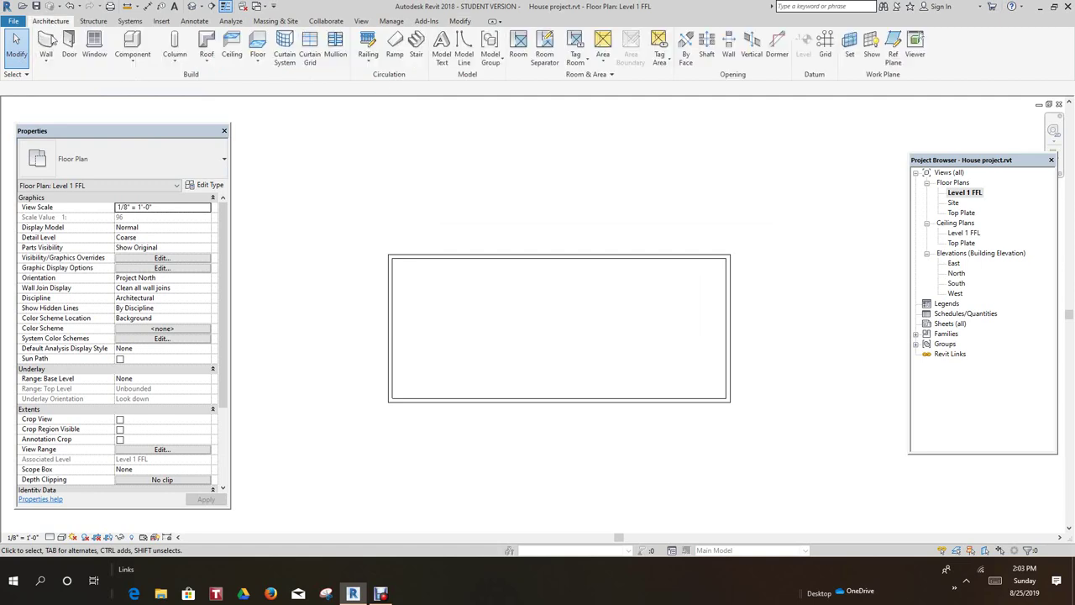
left_click(47, 42)
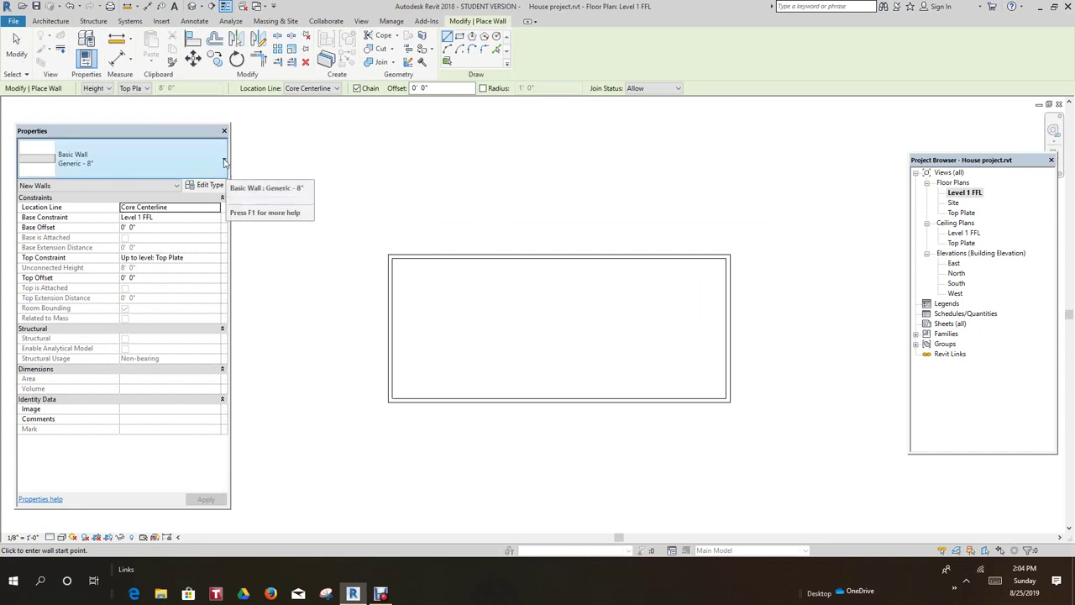
left_click(225, 160)
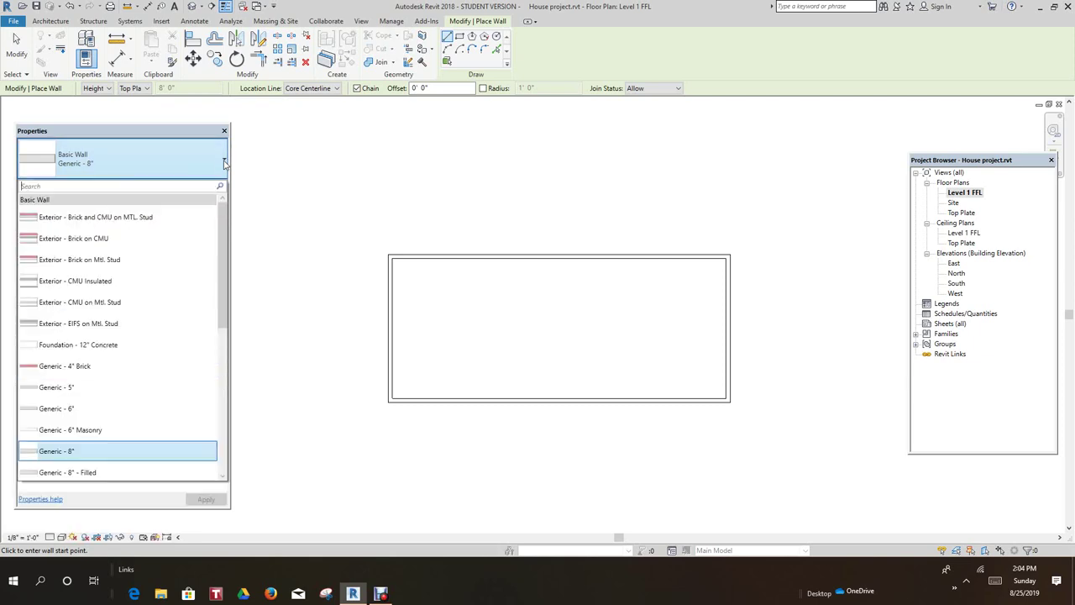
scroll(107, 383, "down", 3)
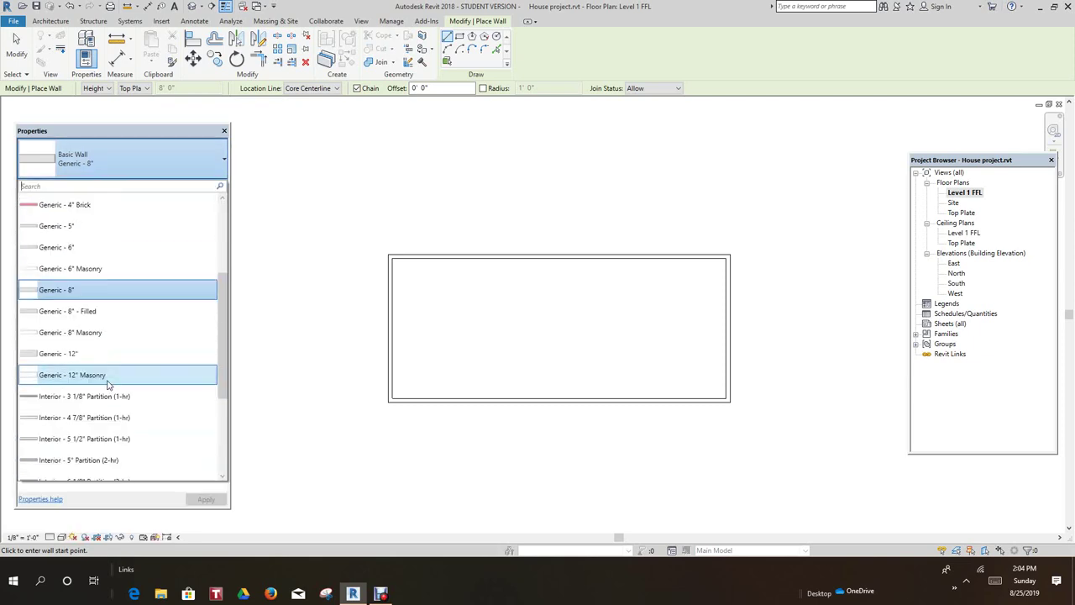
scroll(107, 383, "down", 1)
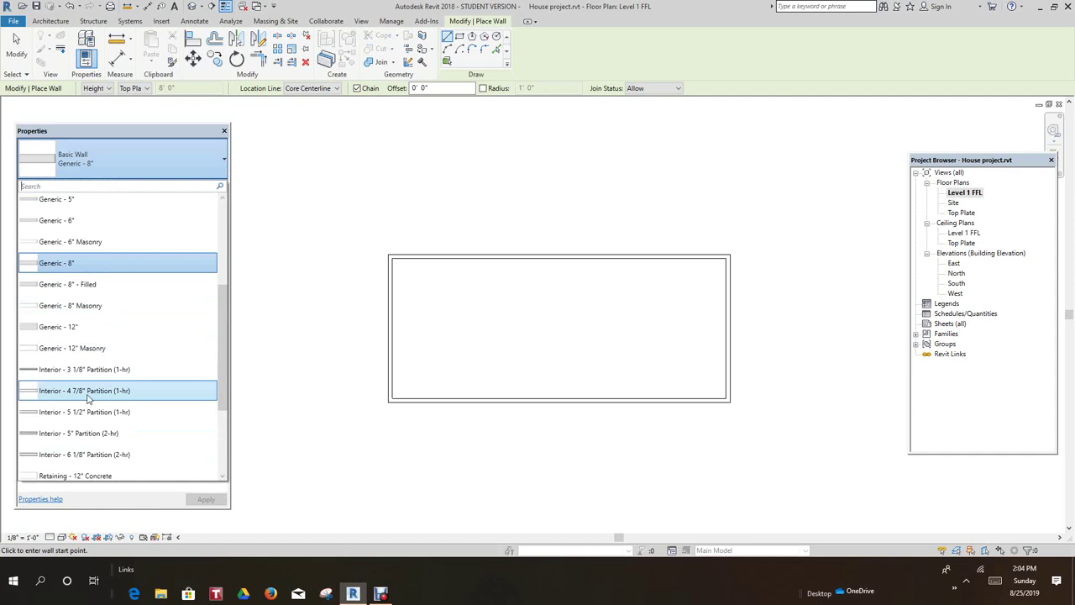
left_click(87, 392)
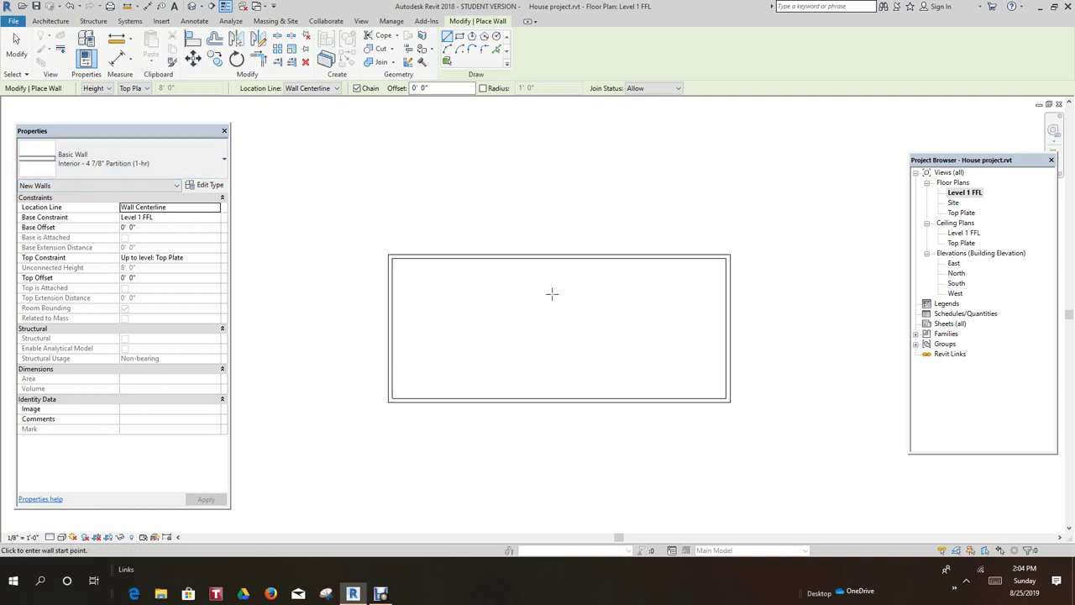
scroll(657, 273, "up", 3)
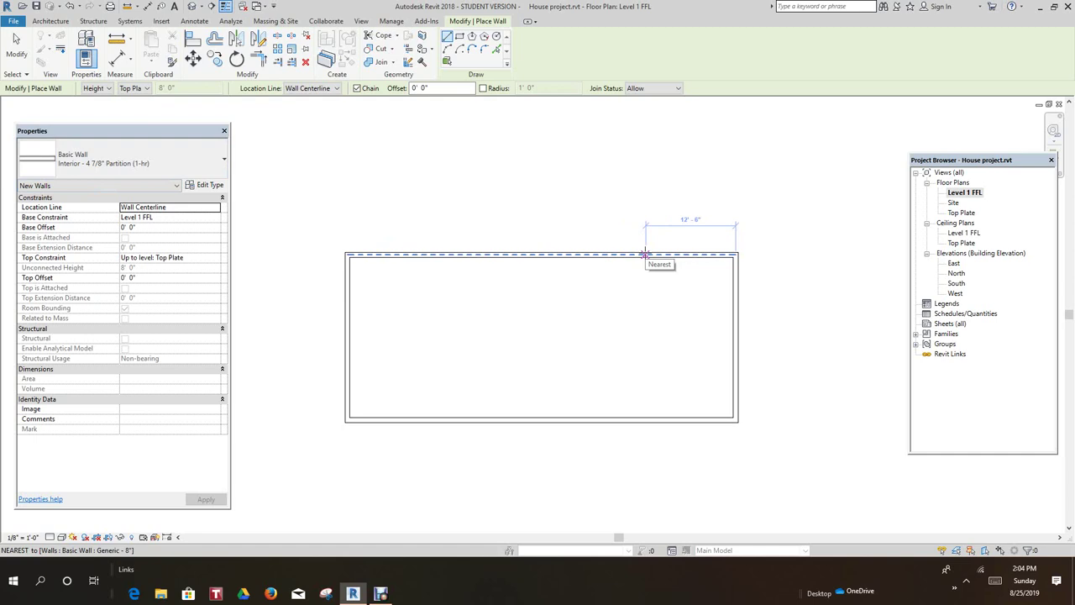
- Enclose the first room with partitions running down from the top wall, across, and back up
left_click(645, 253)
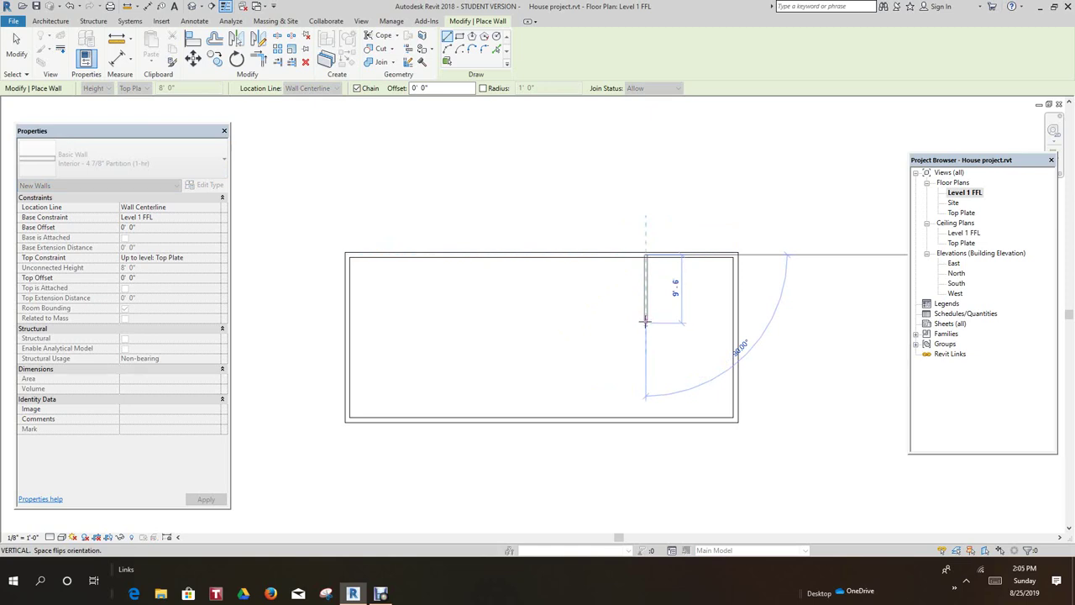
left_click(645, 320)
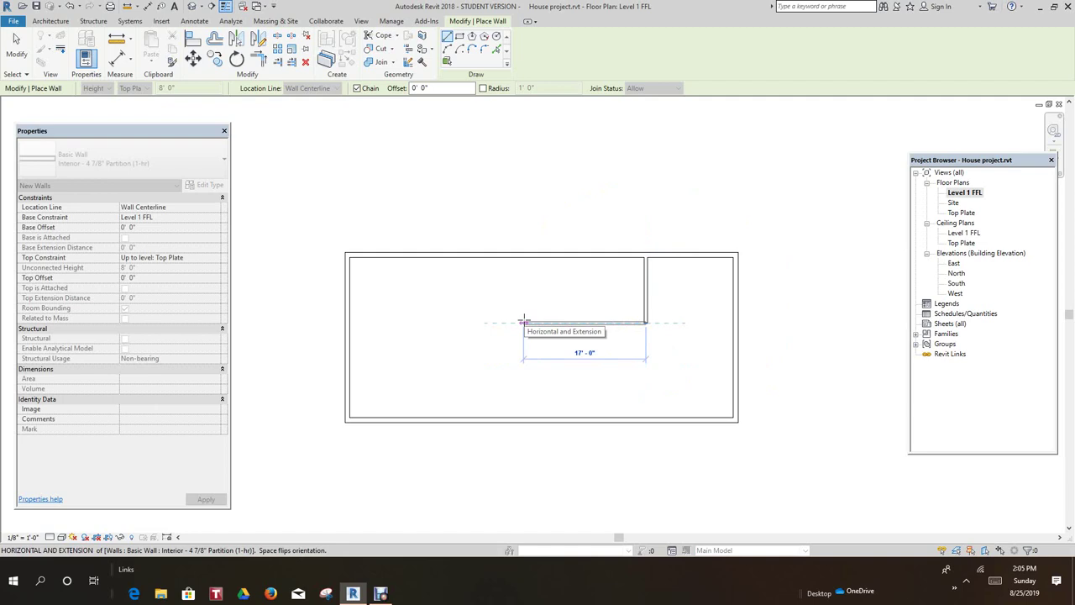
left_click(537, 321)
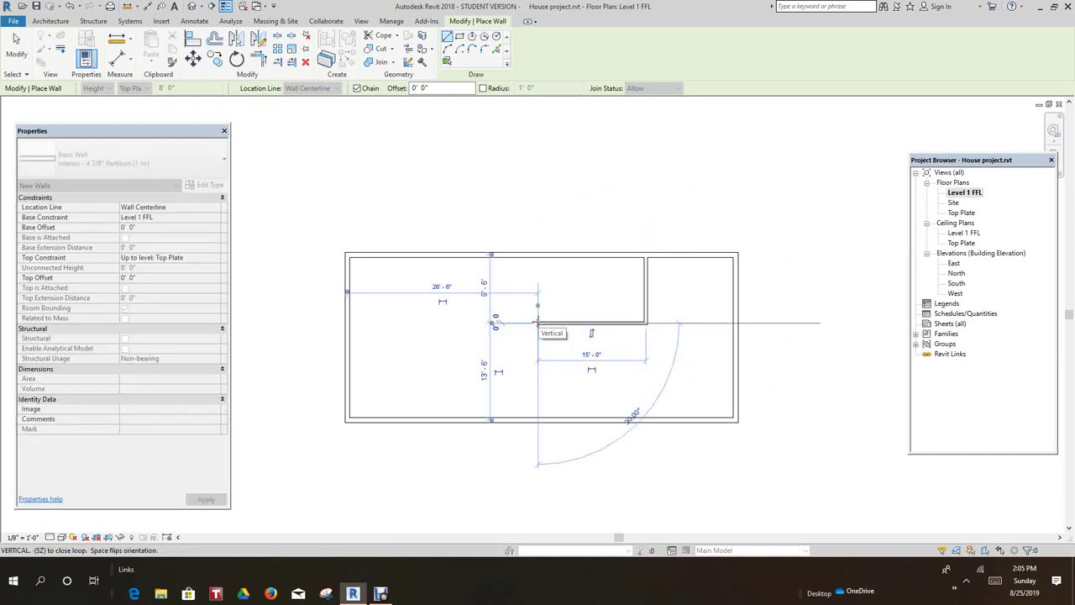
left_click(538, 253)
key("Escape")
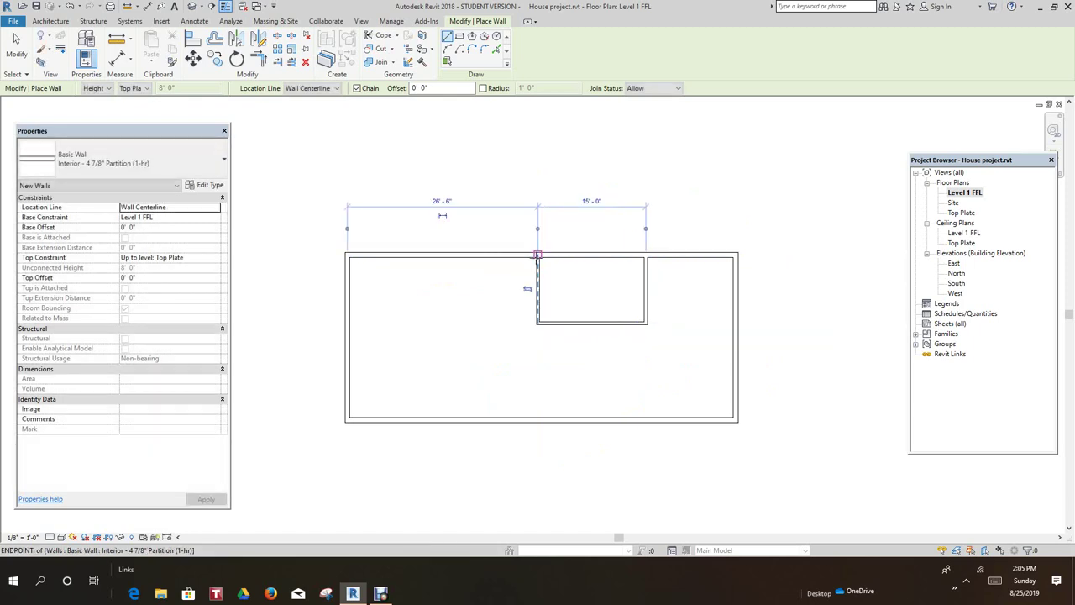
right_click(495, 305)
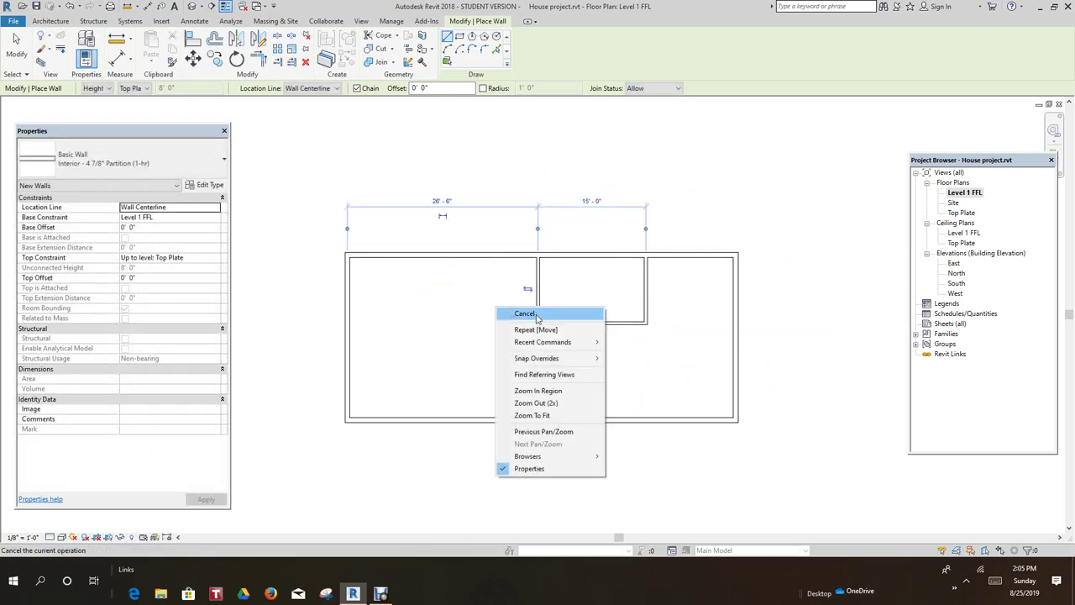
left_click(538, 312)
middle_click_drag(604, 337, 652, 350)
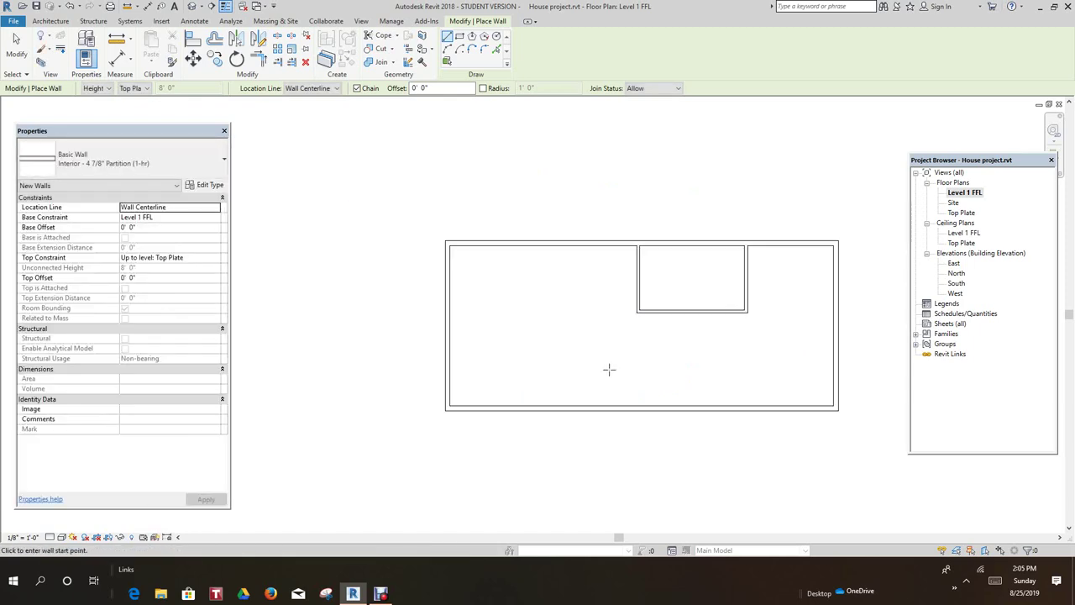
scroll(600, 358, "up", 2)
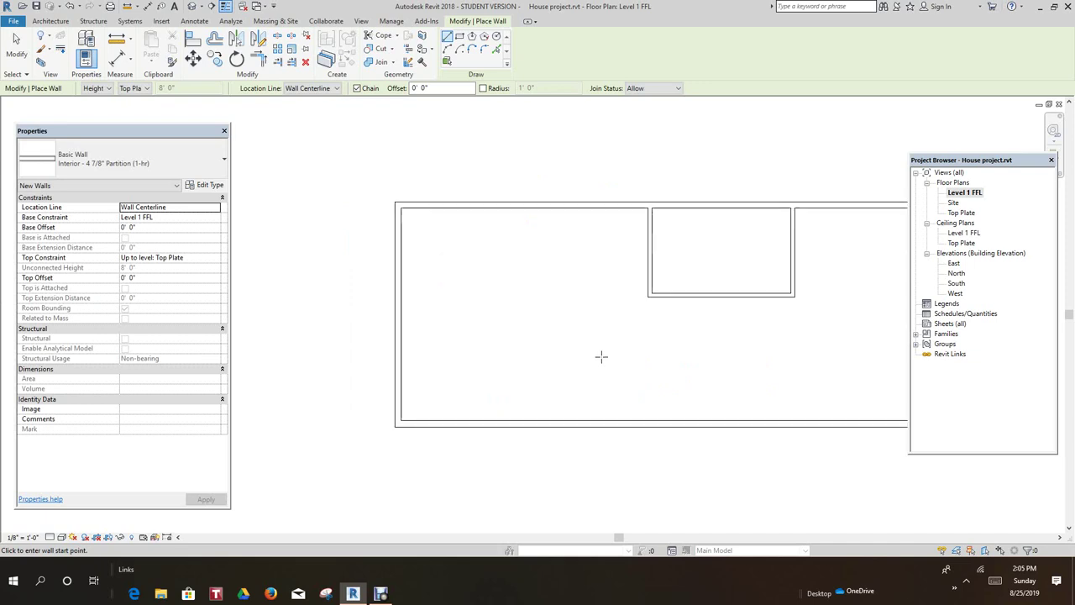
- Enclose the second room with a 13'-6" horizontal wall and a wall up to the top wall
left_click(648, 295)
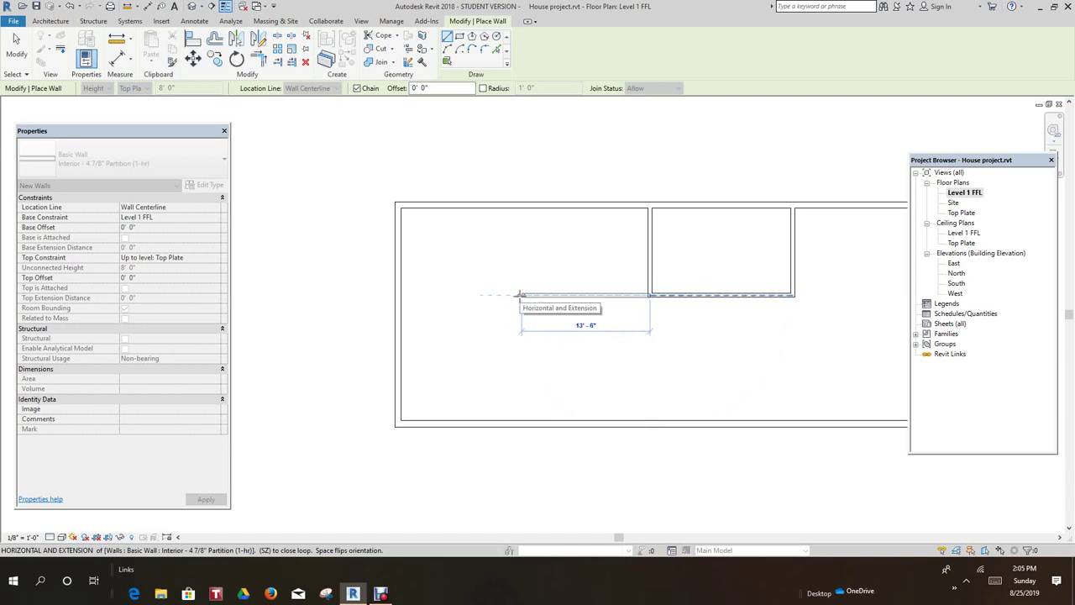
left_click(516, 293)
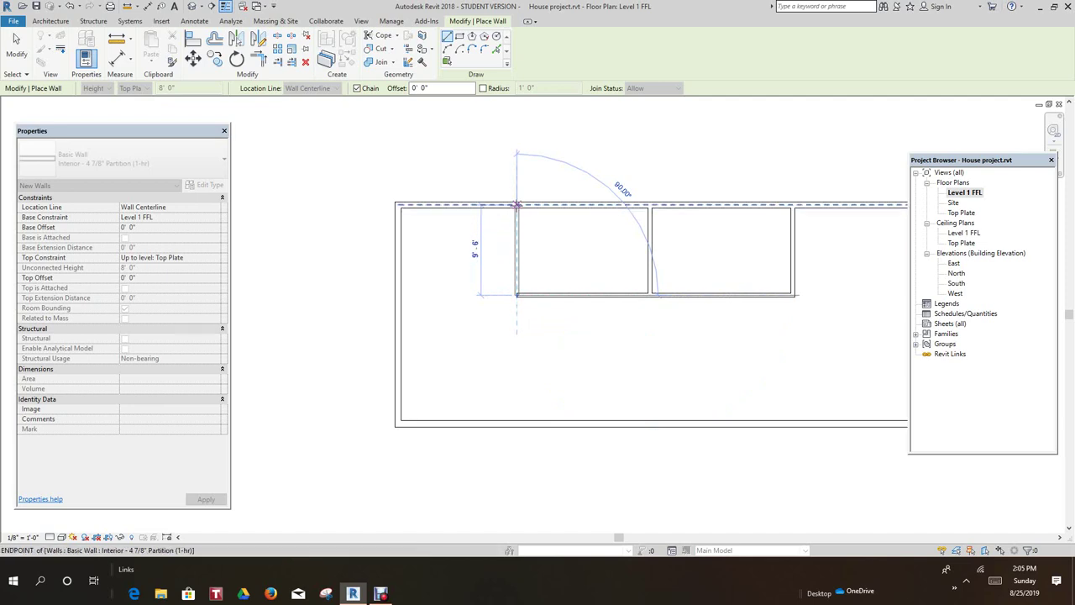
left_click(515, 204)
right_click(516, 205)
left_click(542, 216)
scroll(547, 237, "down", 3)
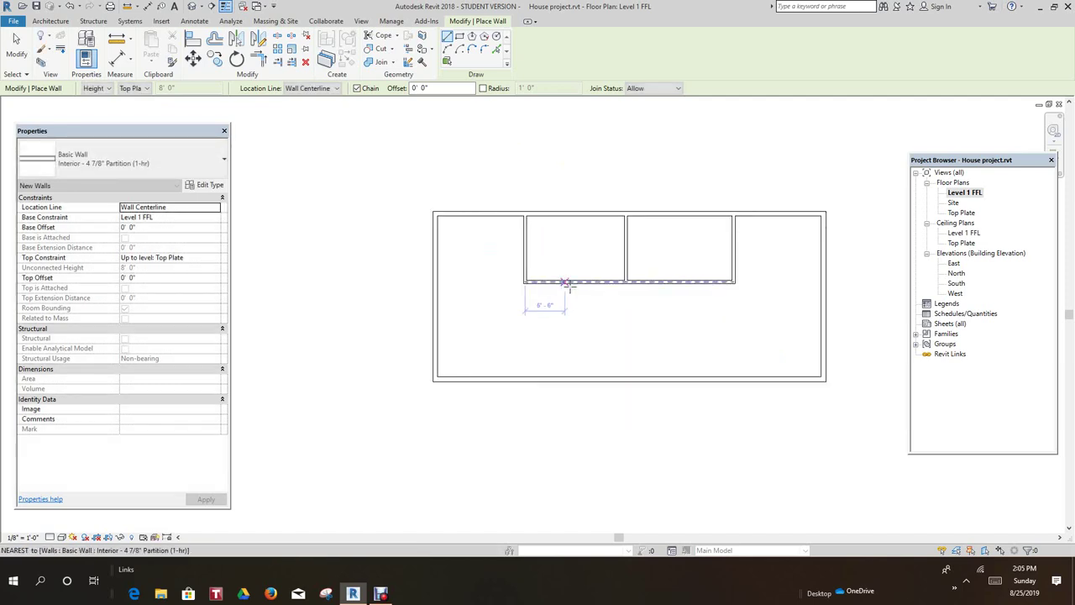
right_click(611, 320)
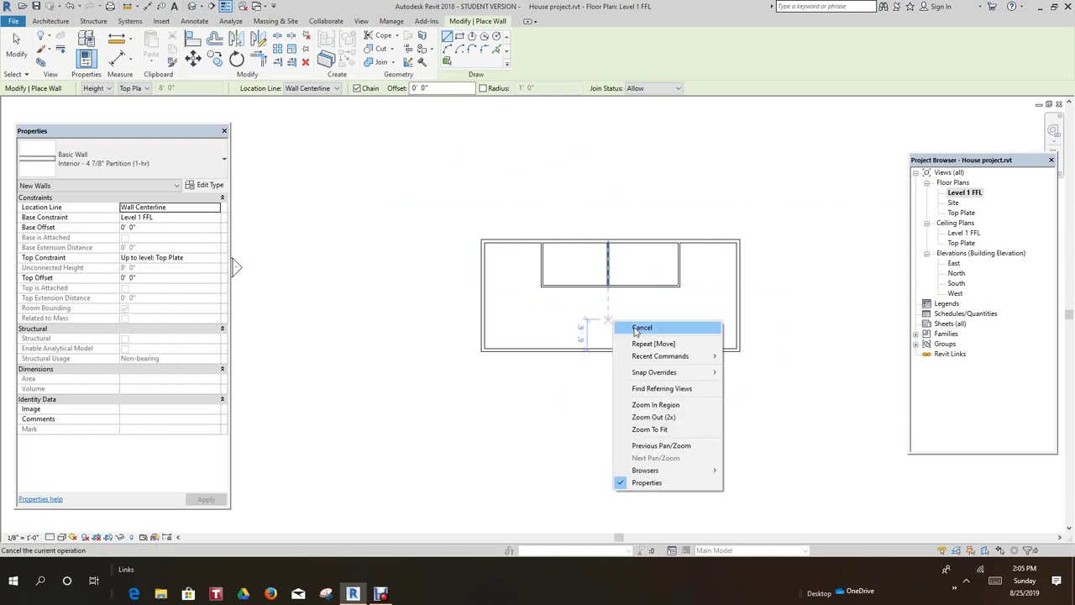
left_click(635, 329)
scroll(636, 321, "up", 2)
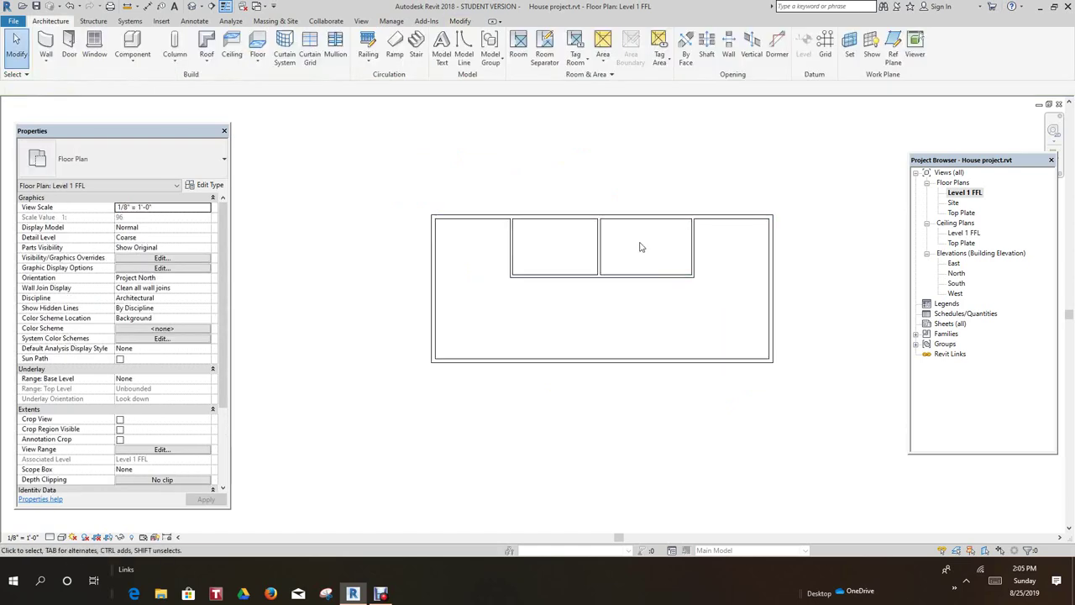
- Draw a vertical partition from the right room's bottom wall up to the top wall, creating 8'-0" and 7'-0" rooms
scroll(639, 247, "up", 1)
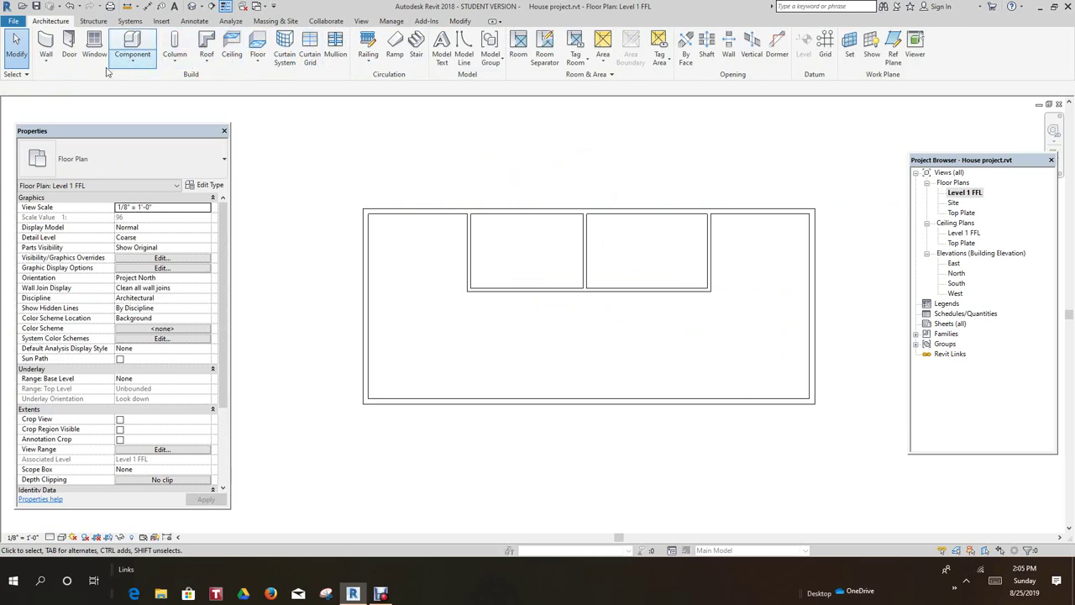
left_click(47, 46)
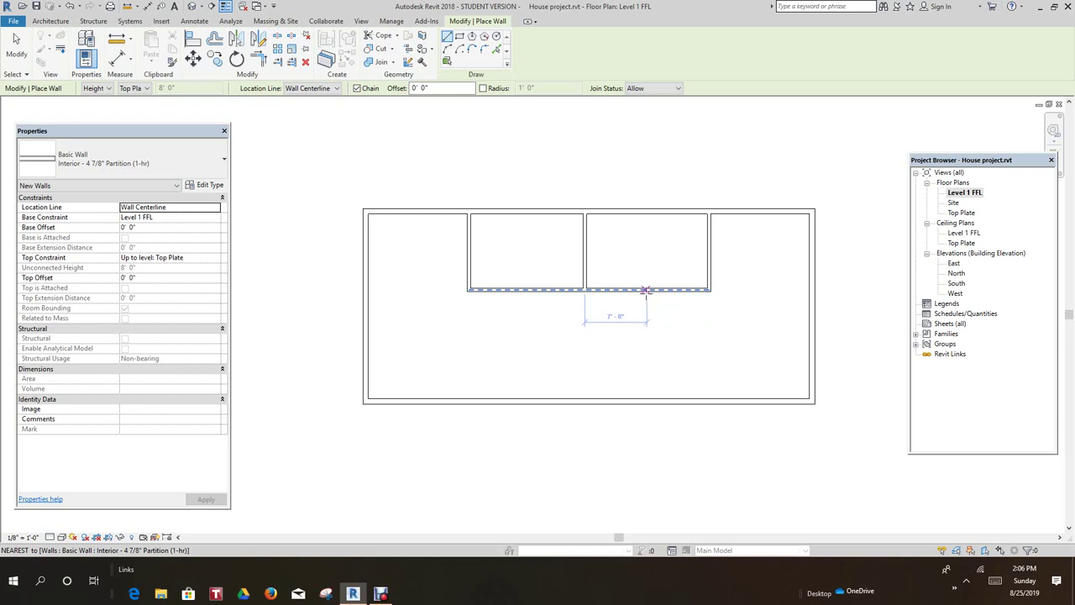
left_click(650, 290)
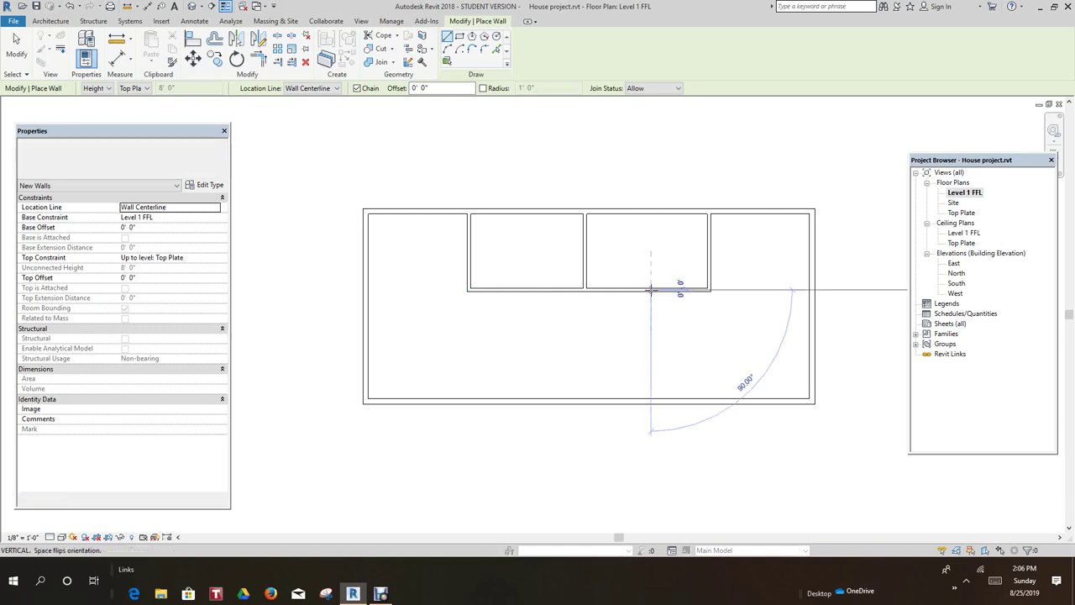
left_click(650, 210)
key("Escape")
scroll(692, 253, "down", 1)
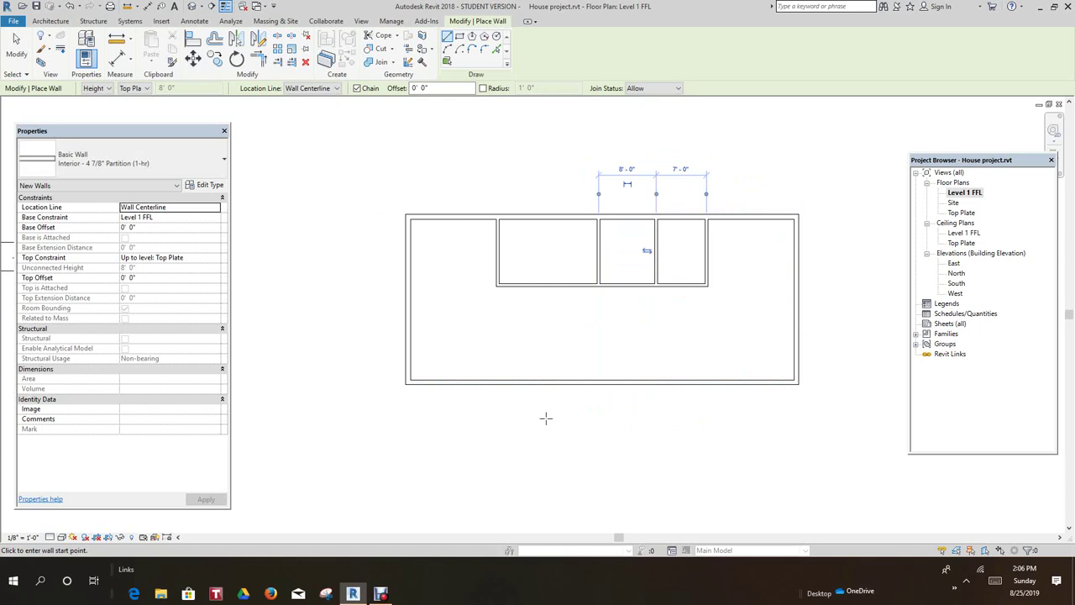
- Draw a horizontal corridor wall under the room row with two partitions down to the bottom wall
left_click(497, 309)
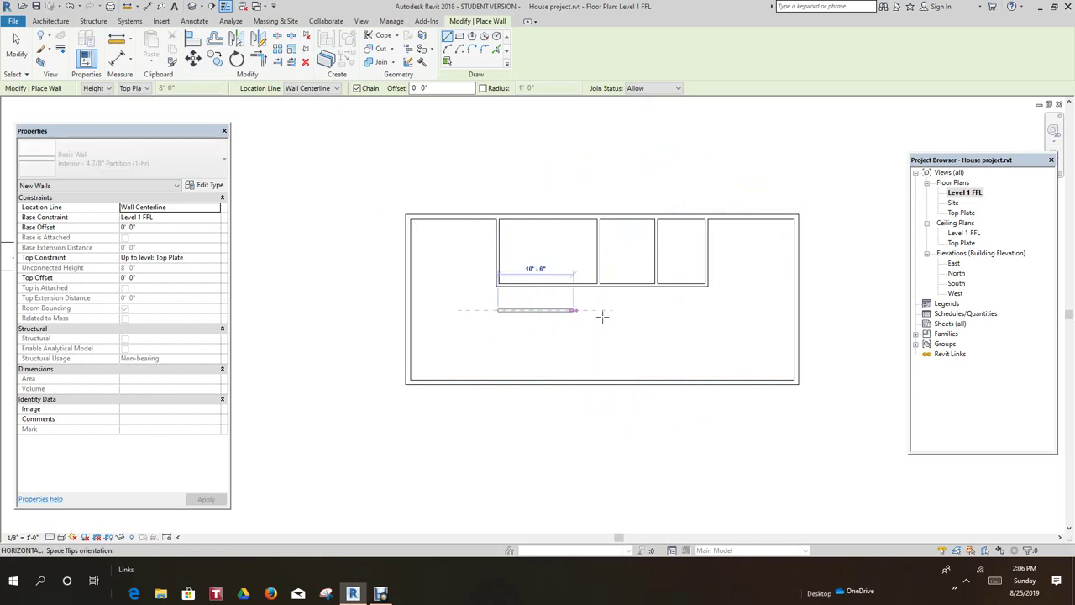
left_click(708, 309)
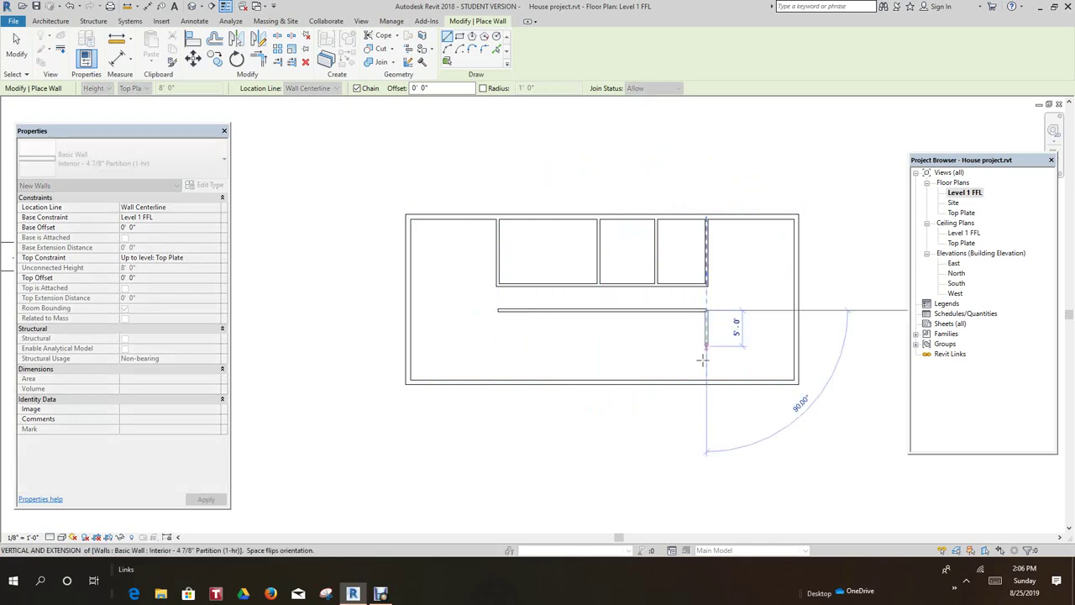
left_click(706, 382)
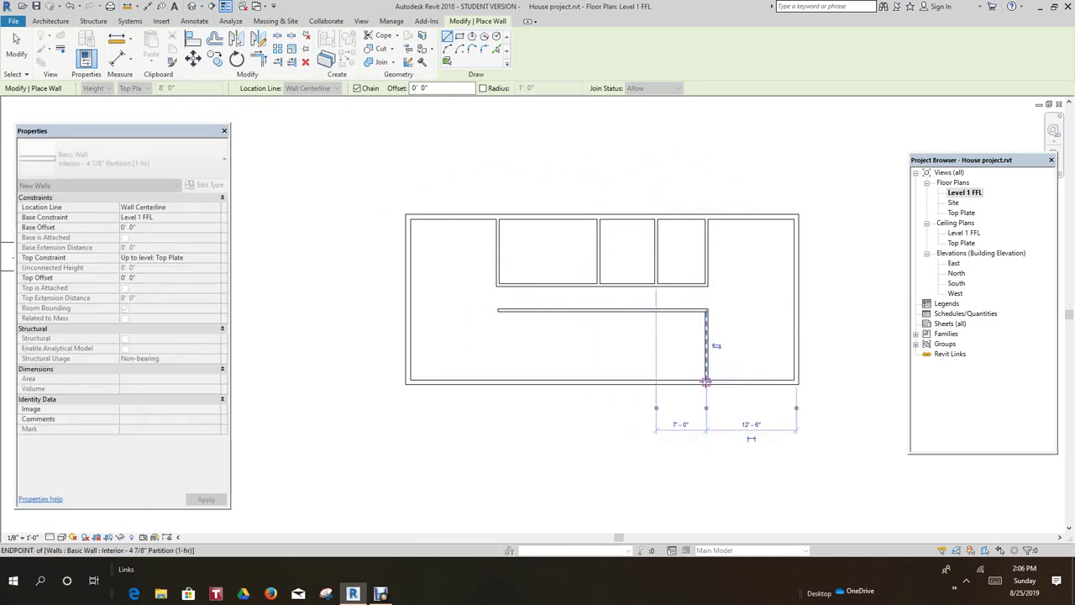
right_click(706, 383)
left_click(735, 391)
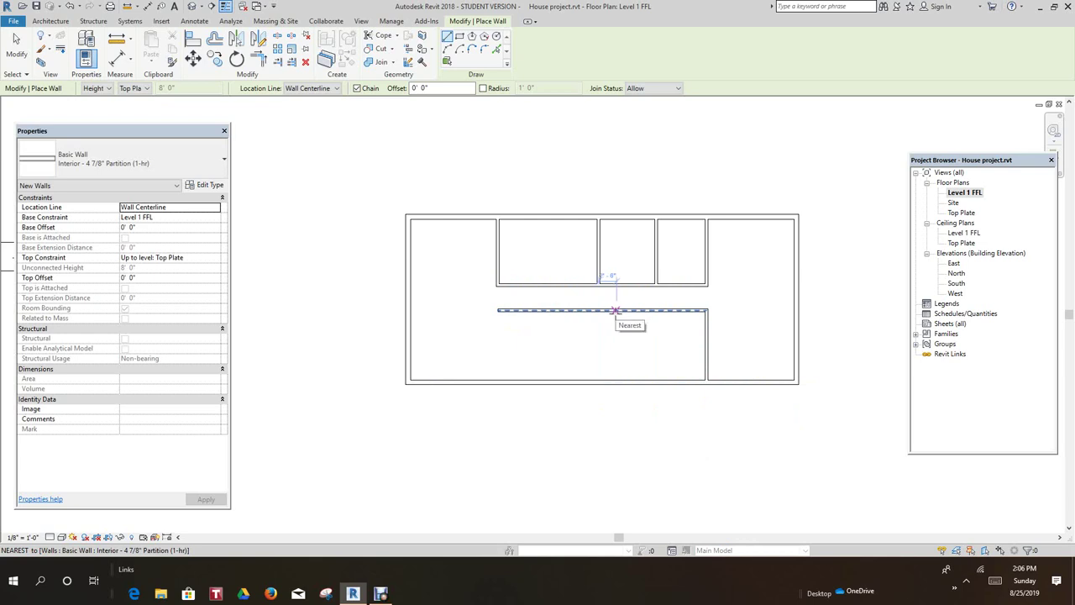
left_click(616, 311)
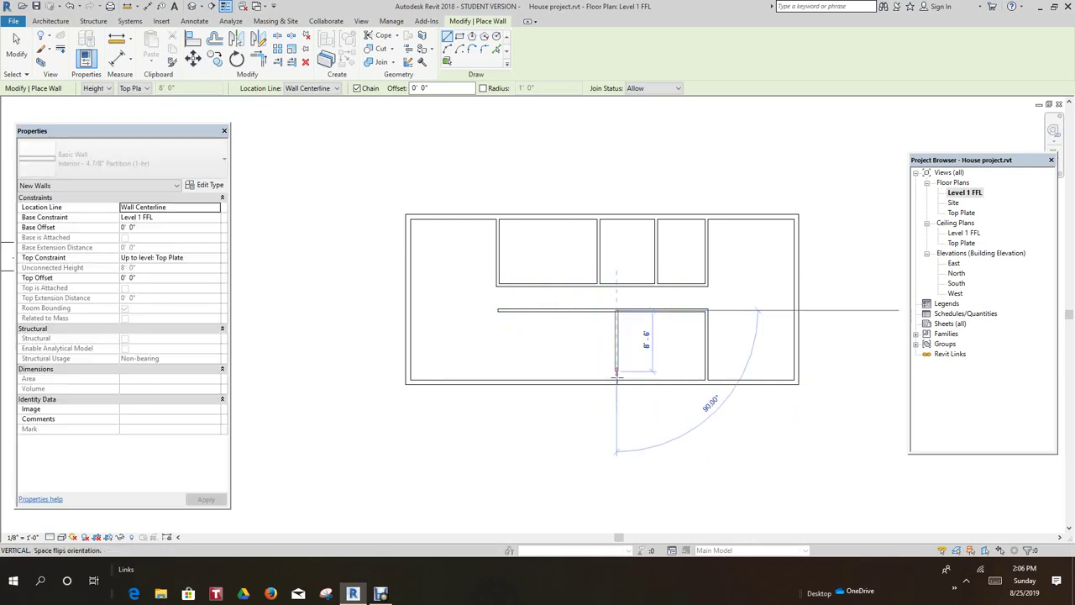
left_click(617, 383)
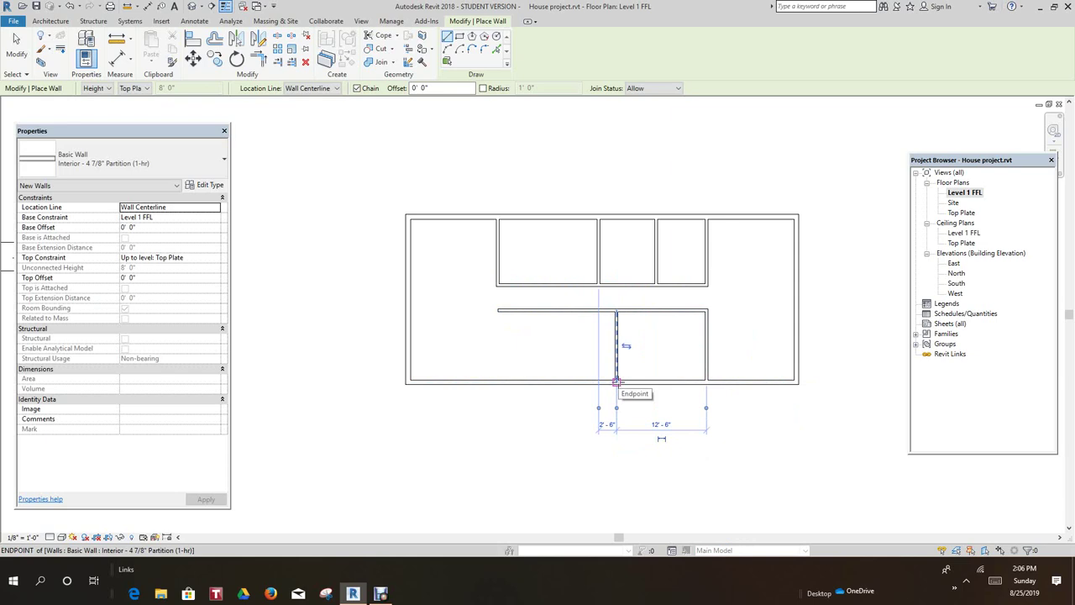
key("Escape")
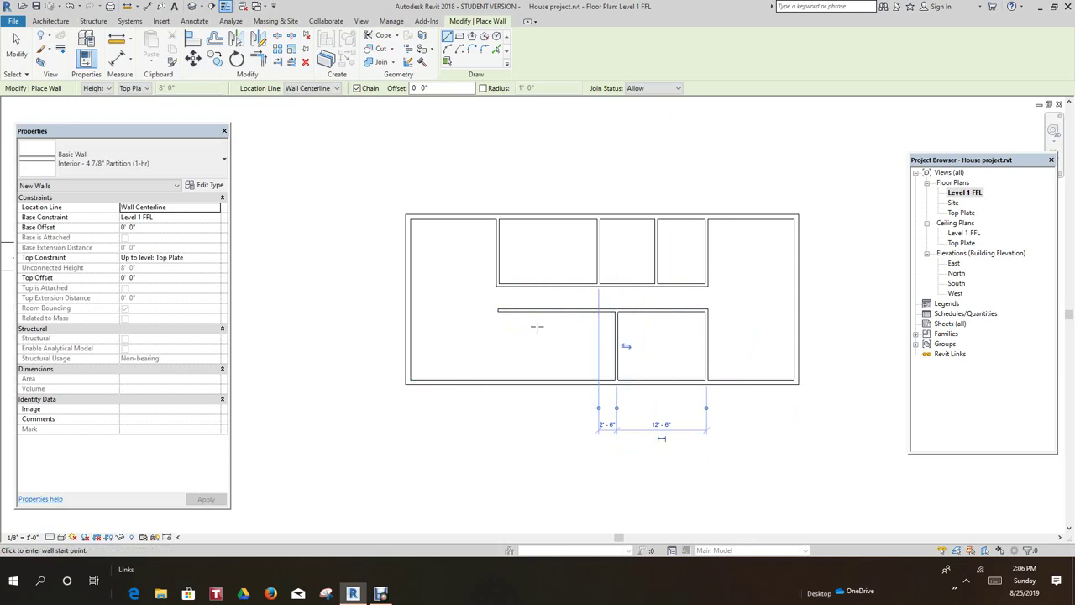
scroll(496, 315, "up", 1)
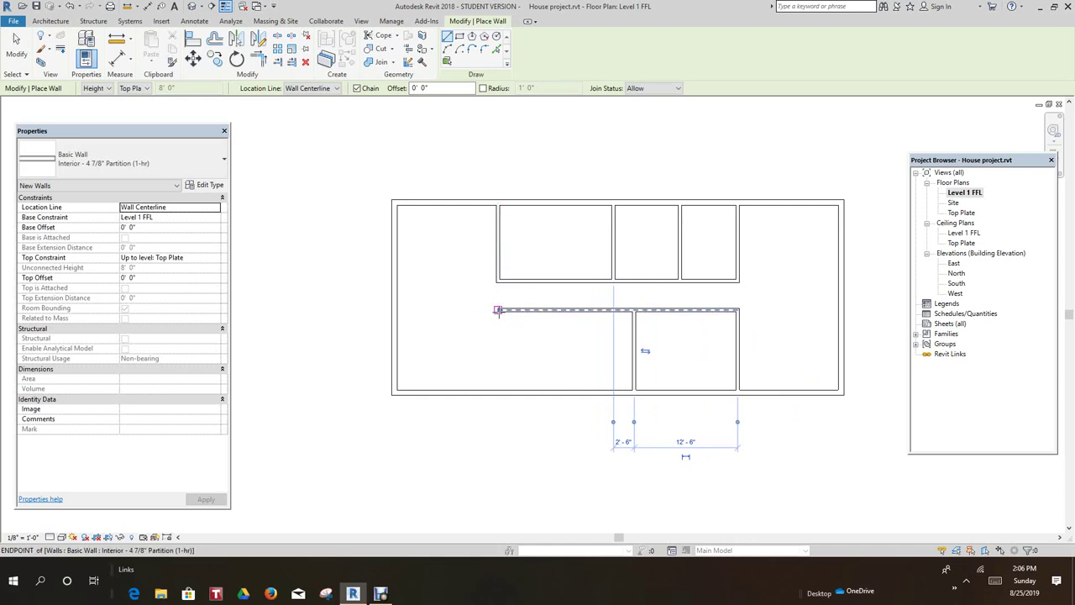
- Close the rooms on the west with a 10'-0" wall to the south exterior wall, then exit wall drawing
left_click(497, 312)
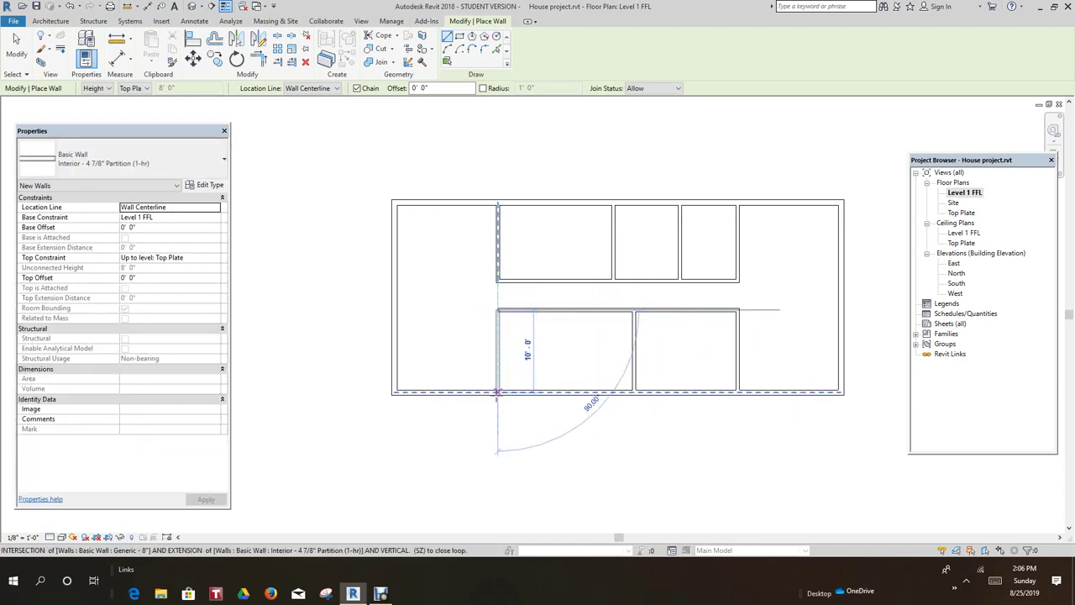
left_click(497, 392)
right_click(497, 393)
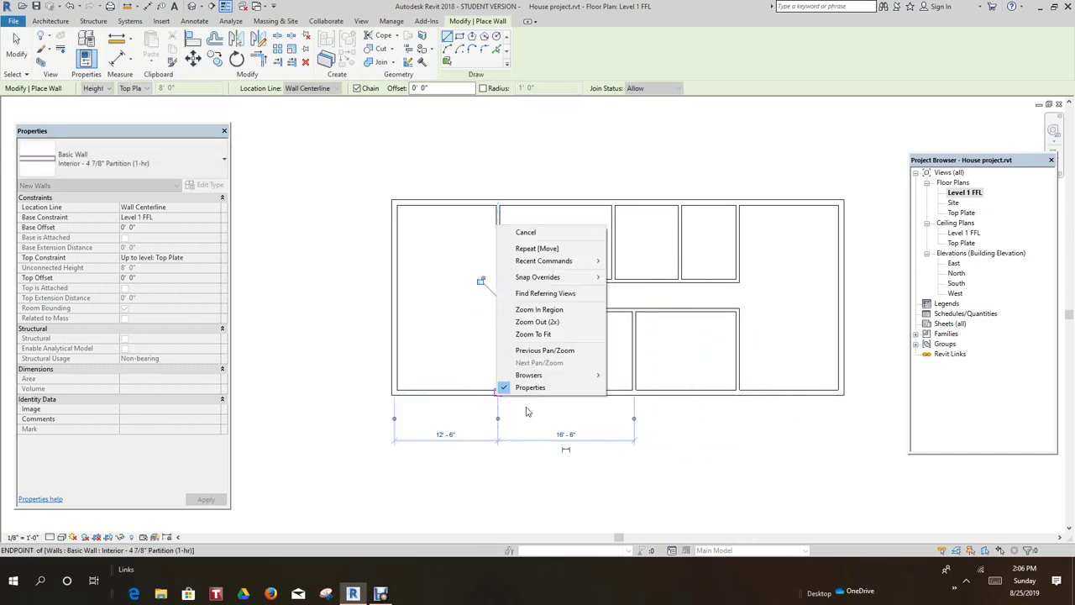
left_click(525, 235)
scroll(556, 346, "up", 2)
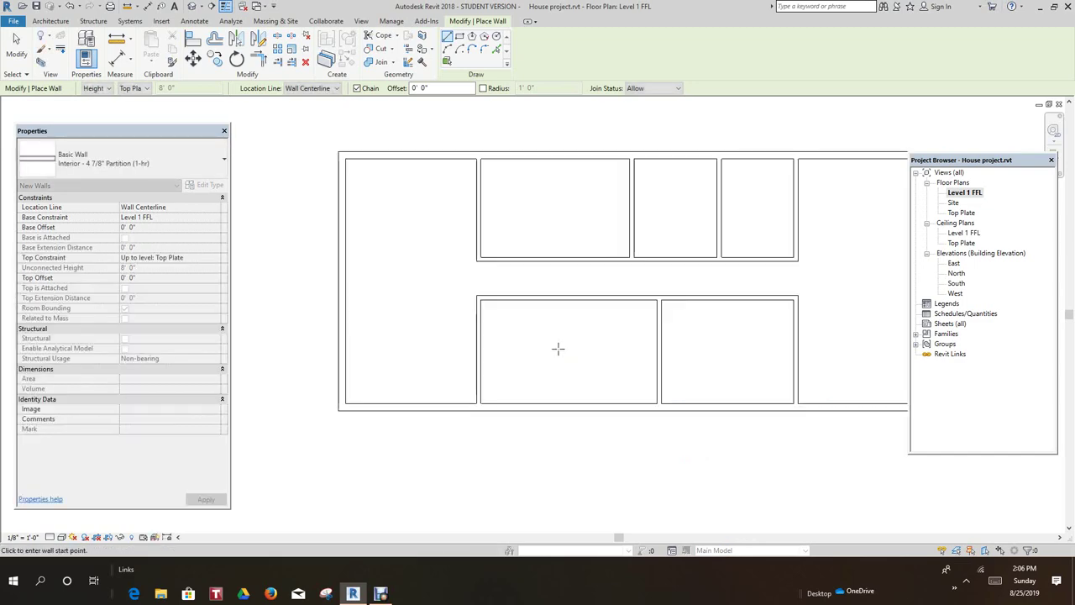
right_click(559, 350)
left_click(588, 357)
key("Escape")
- Make the lower-left room 12' wide by changing the vertical wall's 16'-6" temporary dimension
left_click(479, 355)
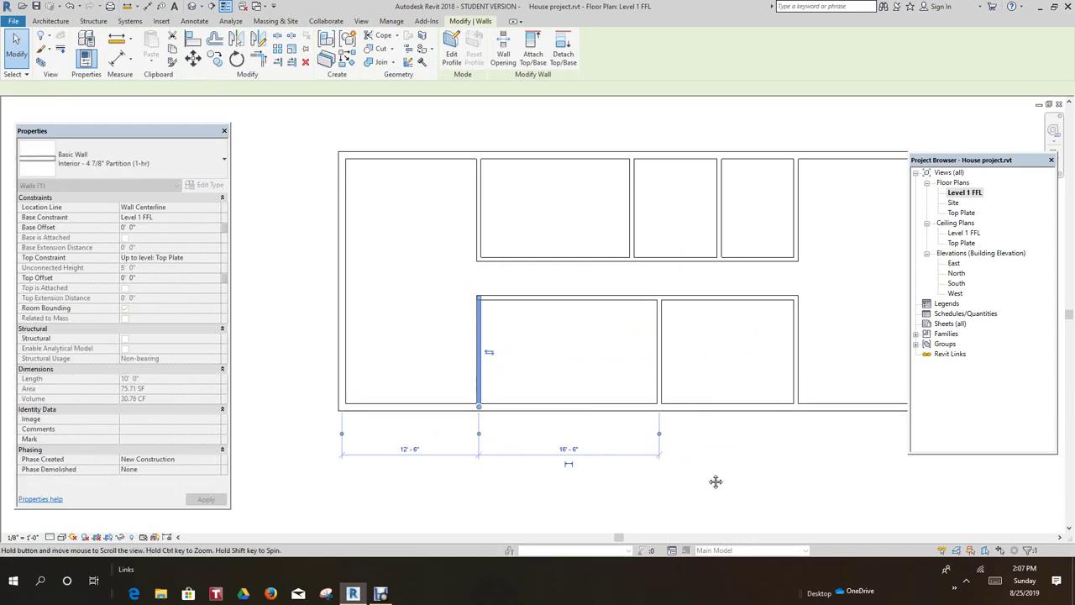
scroll(715, 480, "down", 1)
middle_click_drag(714, 479, 583, 415)
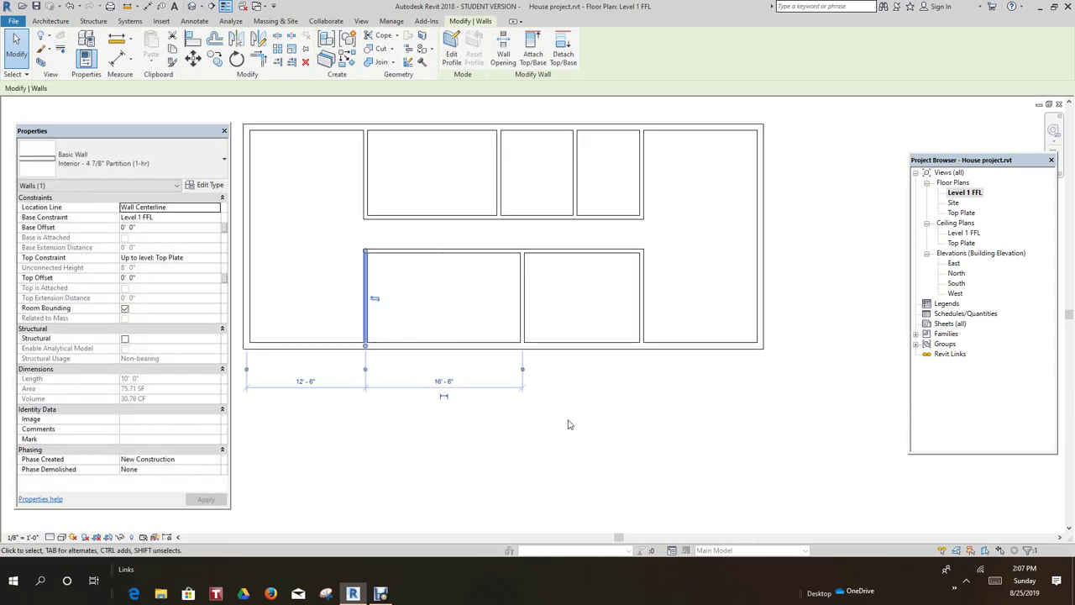
left_click(446, 382)
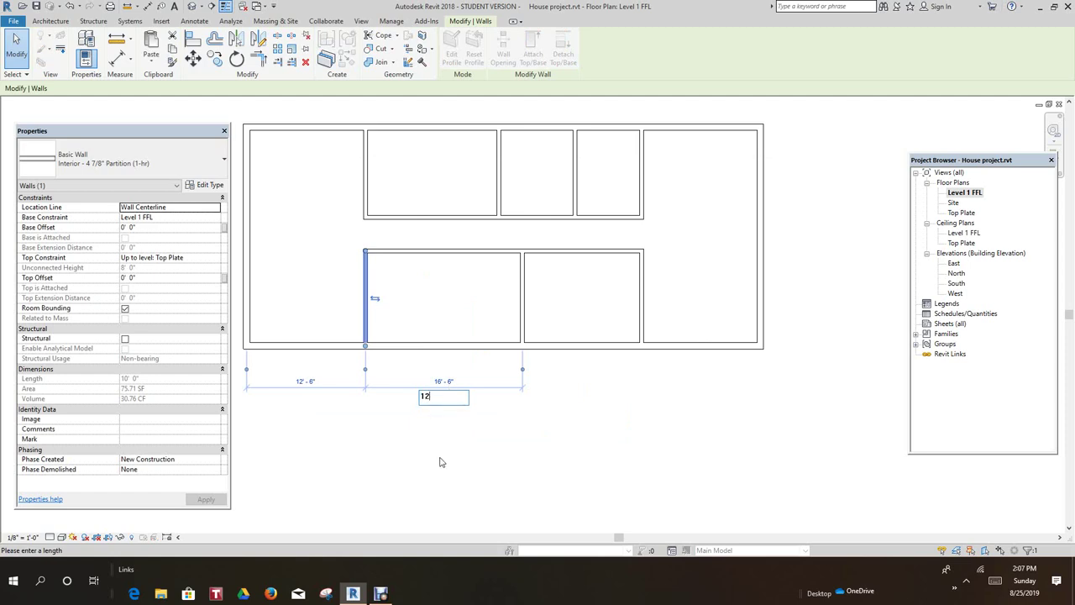
type("12")
key("Return")
key("Escape")
scroll(465, 473, "down", 1)
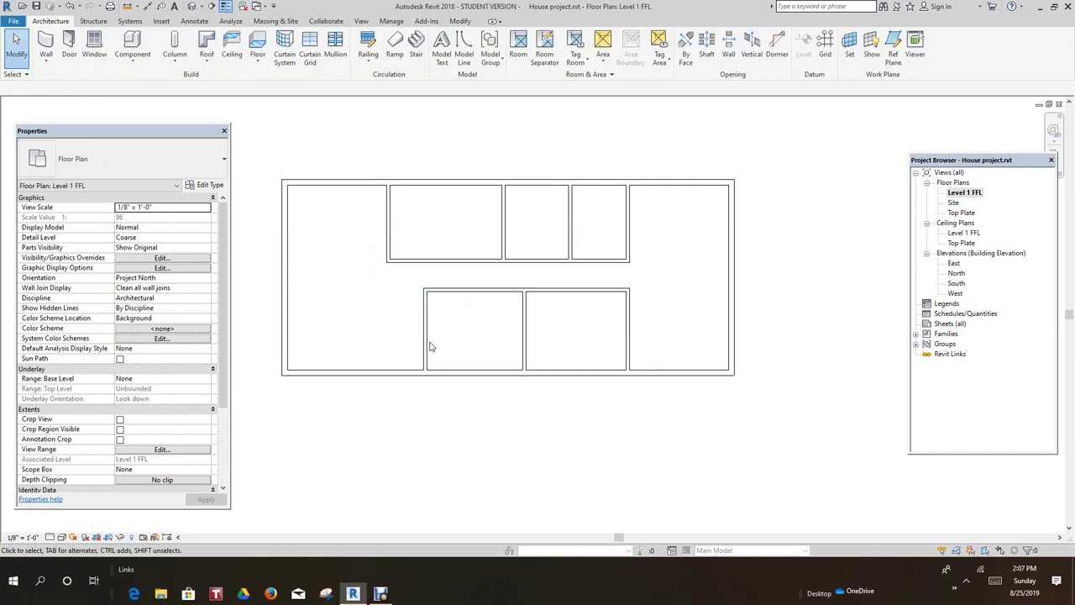
- Align the upper interior wall with the wall below by setting its 4'-6" offset to 0
left_click(389, 235)
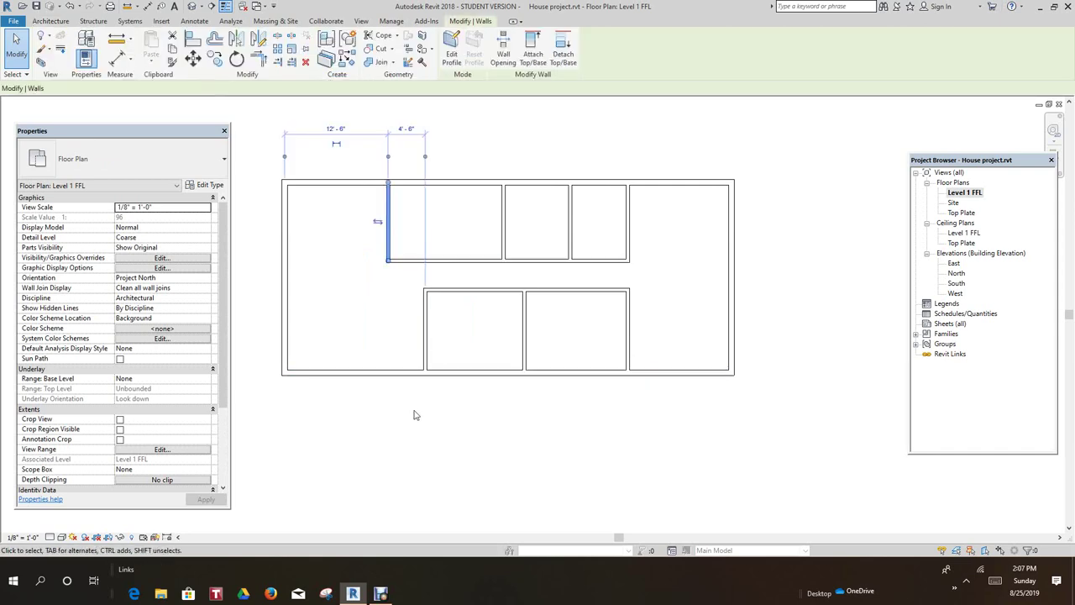
left_click(411, 132)
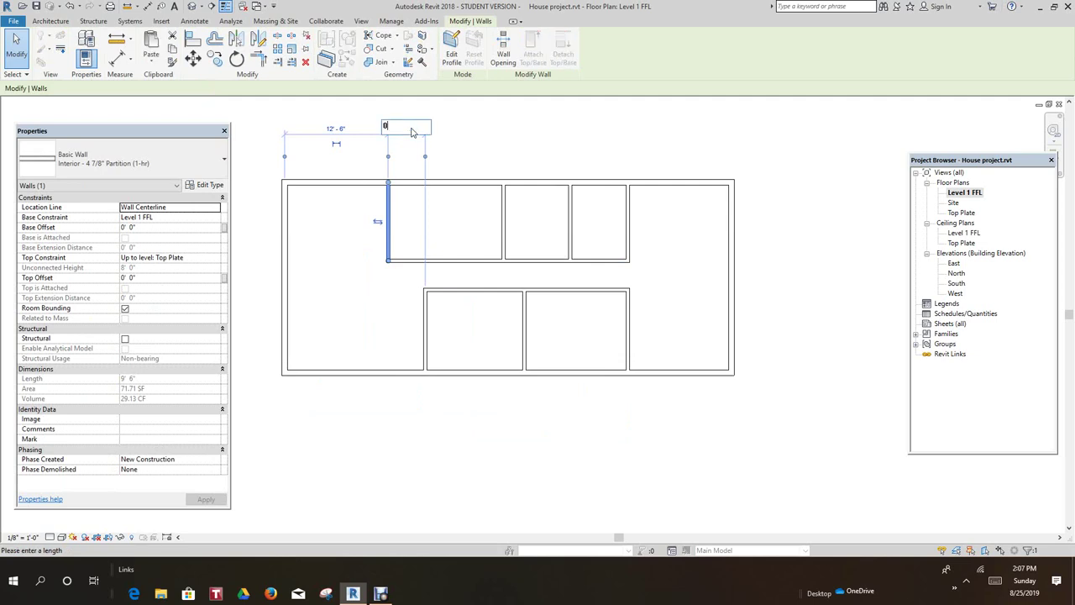
type("0")
key("Return")
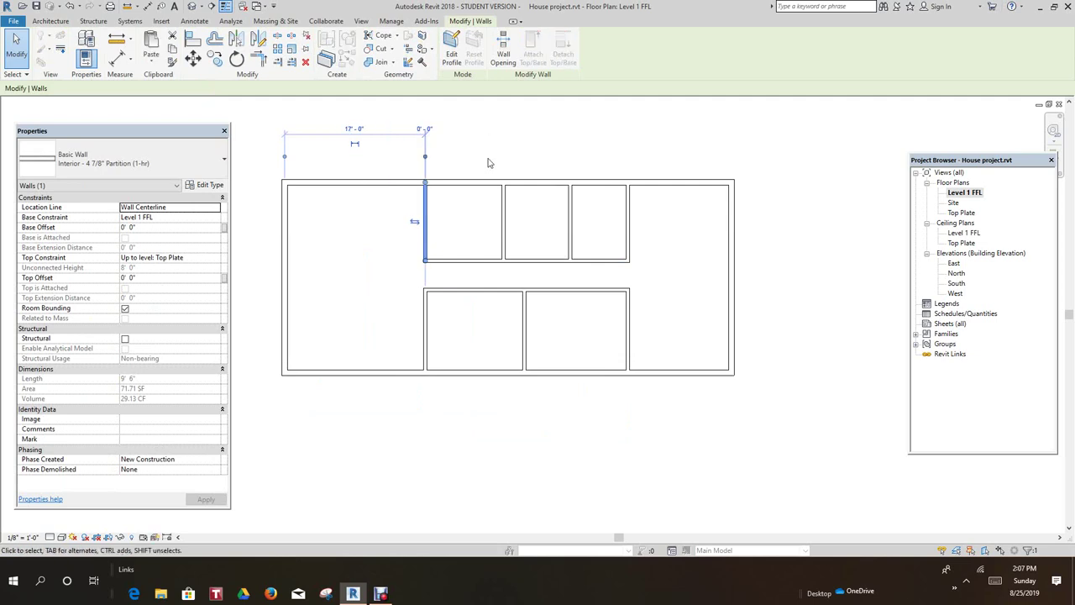
left_click(382, 477)
scroll(437, 460, "down", 1)
middle_click_drag(436, 460, 576, 371)
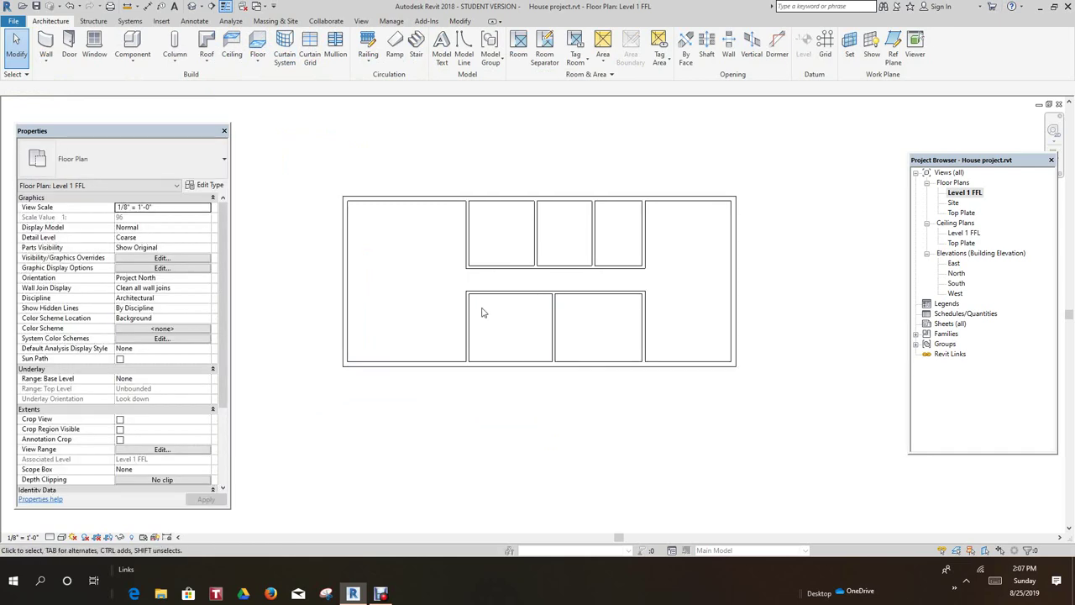
scroll(460, 214, "up", 2)
left_click(472, 249)
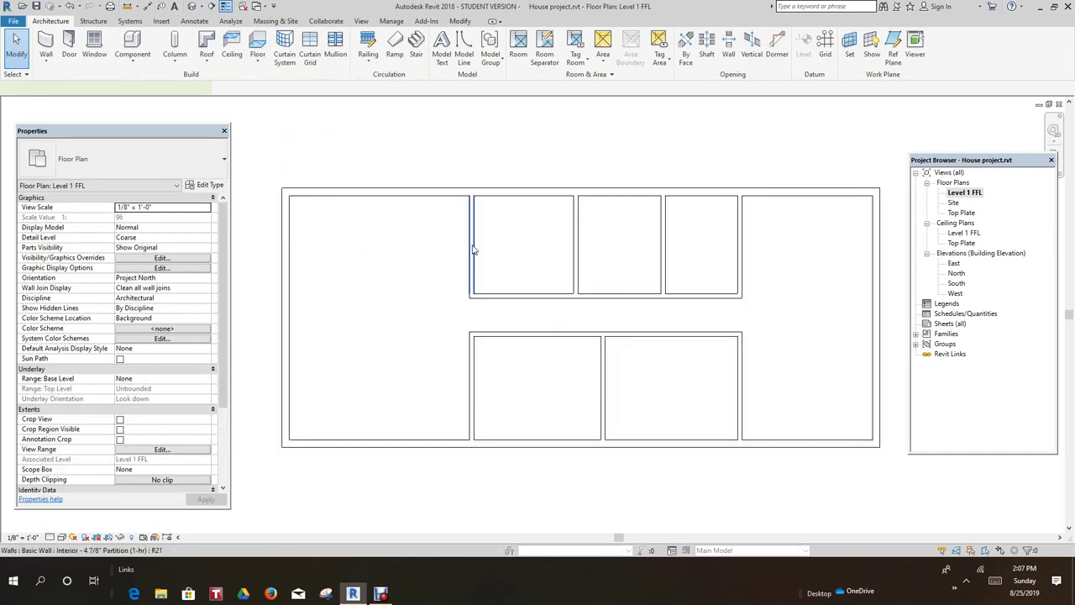
left_click(643, 118)
scroll(558, 227, "down", 1)
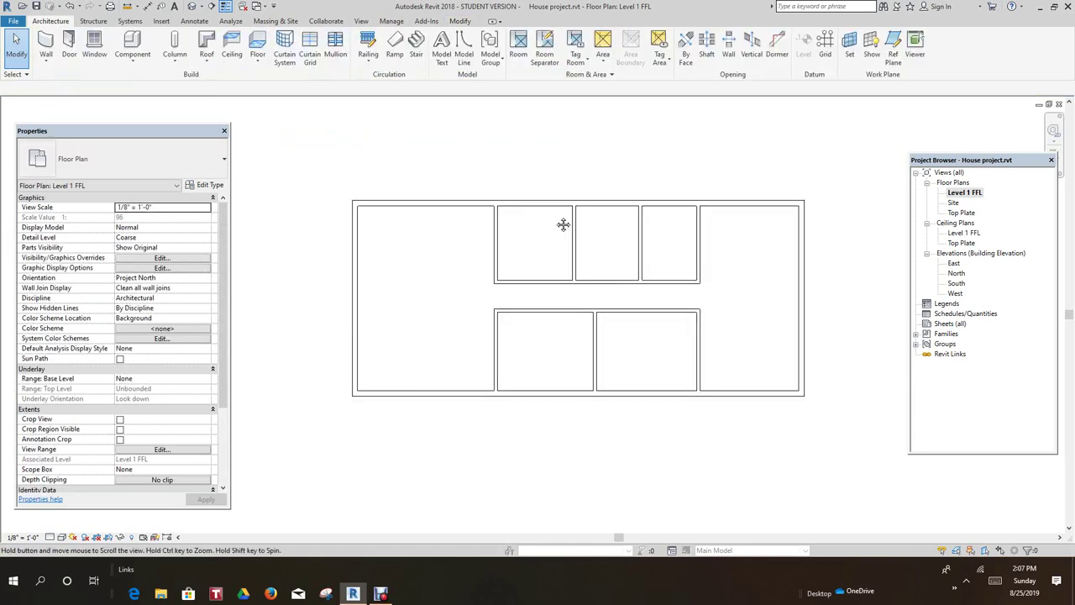
scroll(508, 248, "up", 2)
- Move the upper interior wall to 11' from the west wall via its 17'-0" dimension
left_click(488, 251)
middle_click_drag(424, 205, 496, 273)
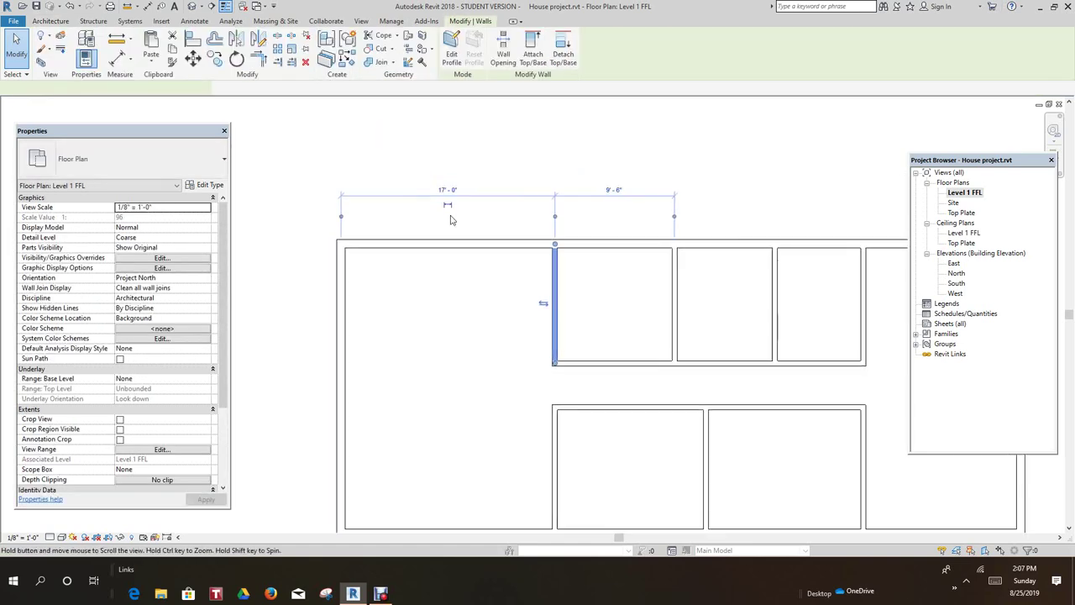
scroll(445, 220, "down", 1)
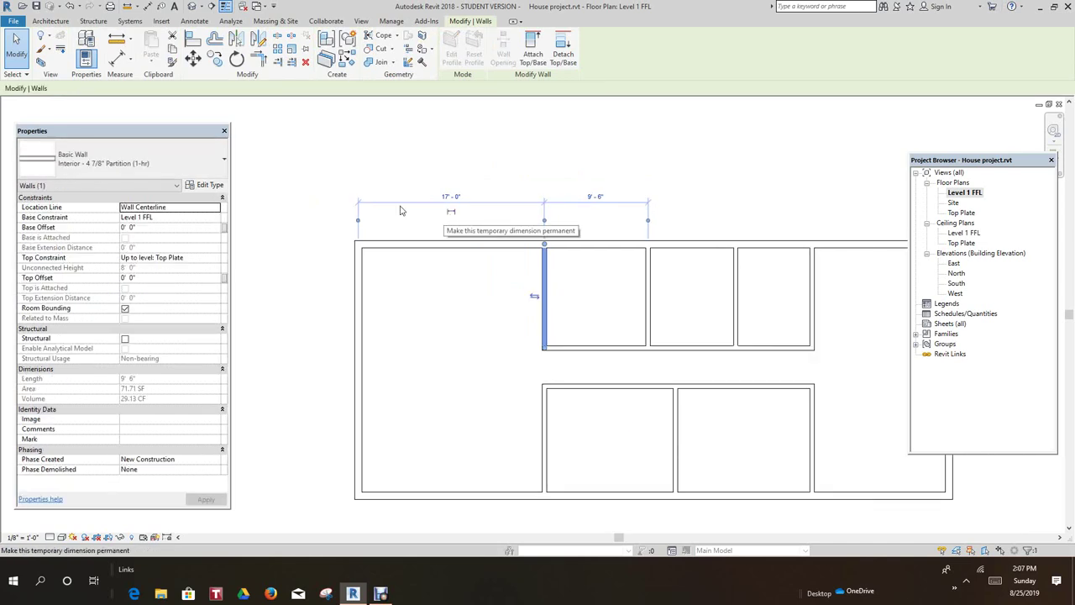
left_click(444, 198)
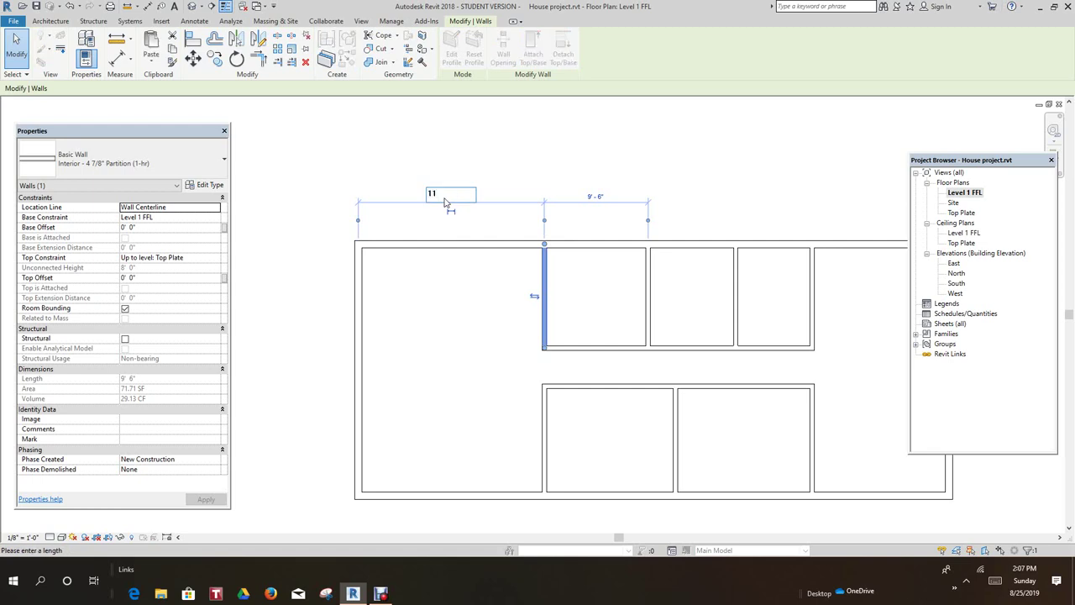
key("Return")
key("Escape")
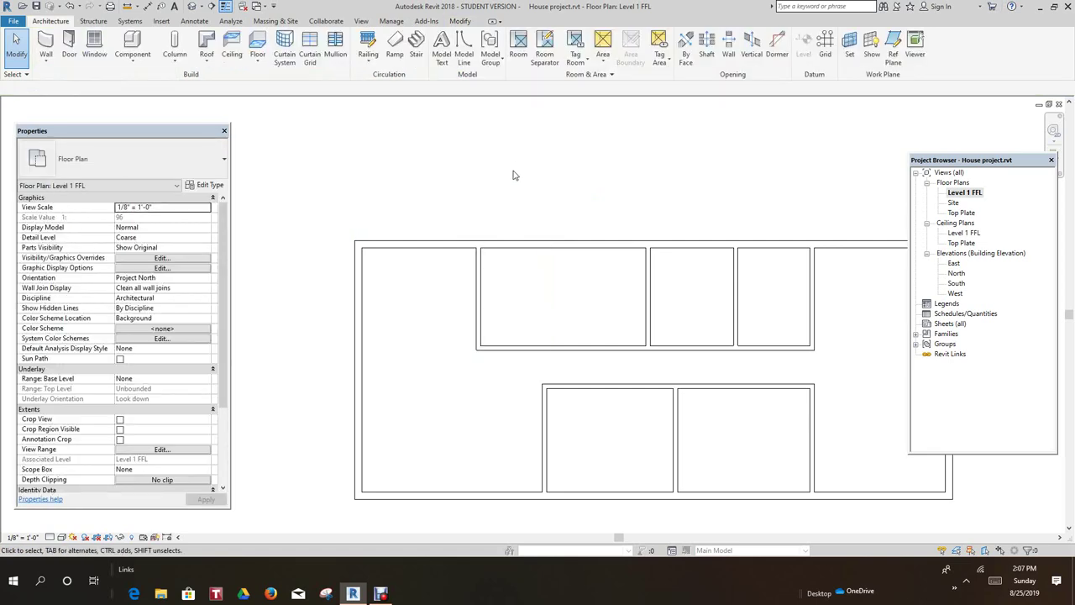
scroll(510, 173, "down", 1)
middle_click_drag(511, 173, 534, 175)
scroll(495, 247, "up", 2)
- Change the wall's 11'-0" dimension to 13, placing it 13'-0" from the west exterior wall
left_click(501, 267)
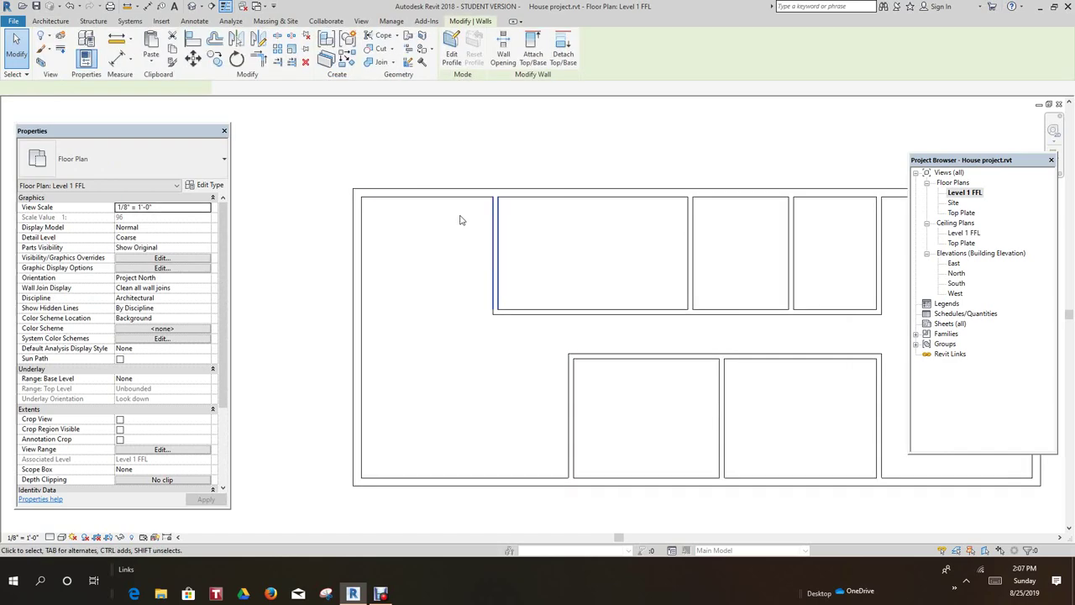
middle_click_drag(466, 250, 474, 349)
left_click(444, 228)
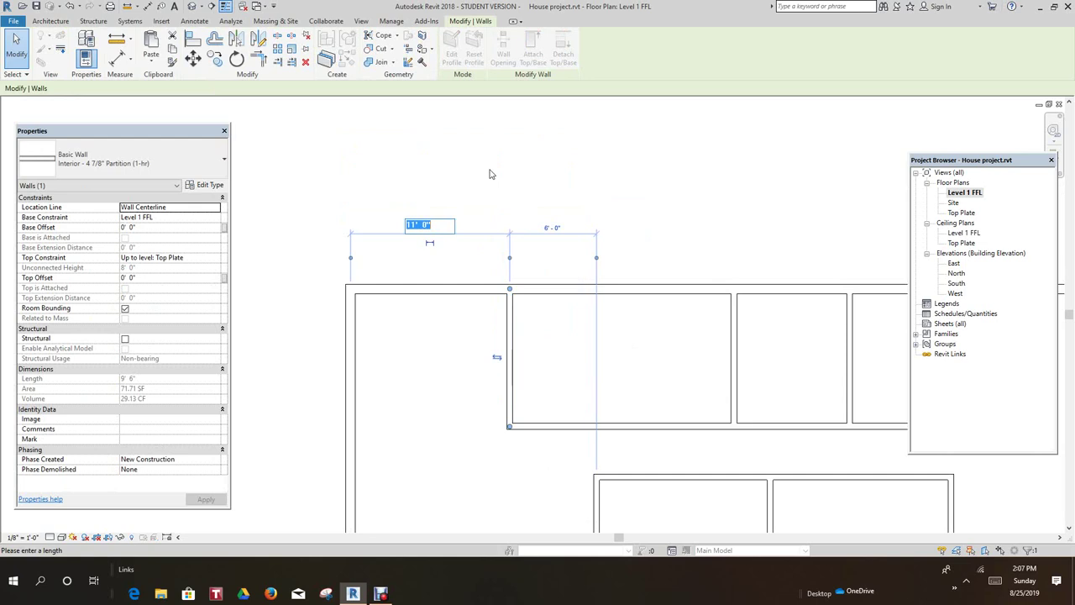
type("13")
key("Return")
scroll(546, 181, "down", 2)
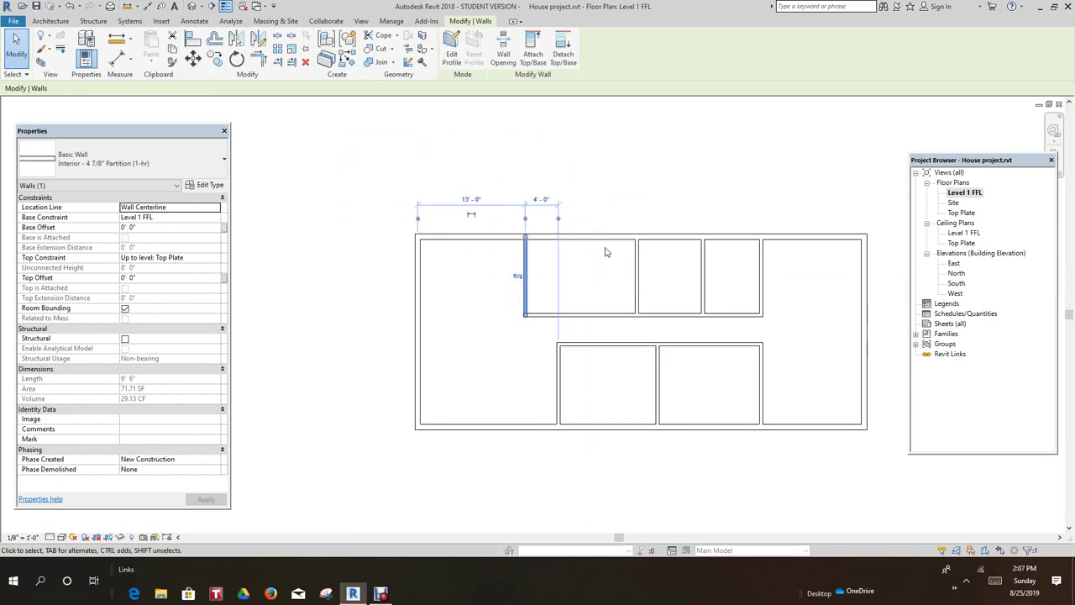
left_click(333, 422)
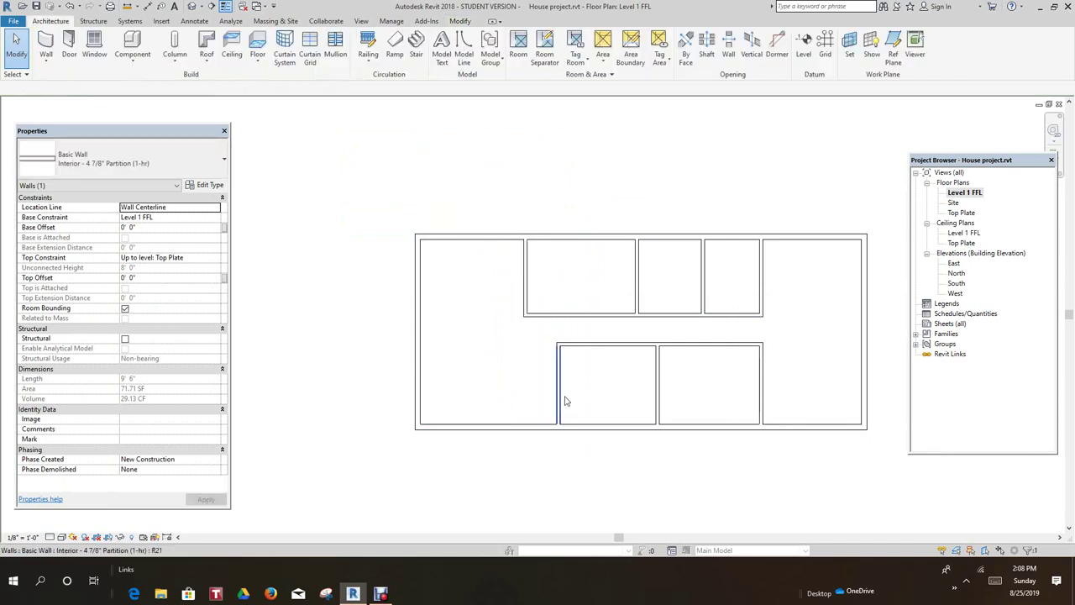
left_click(460, 21)
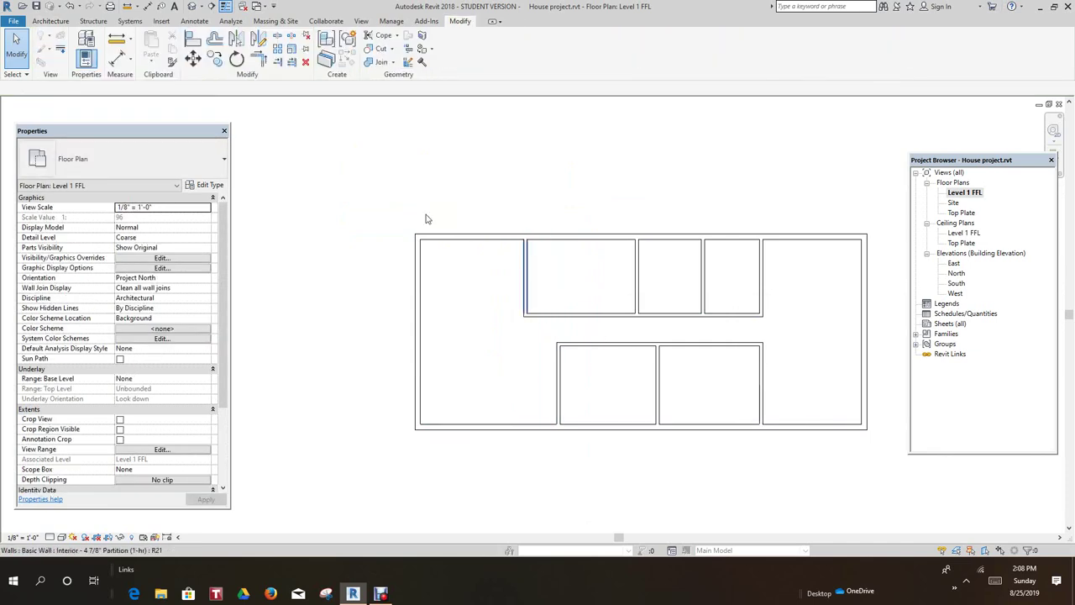
left_click(192, 38)
scroll(540, 319, "up", 2)
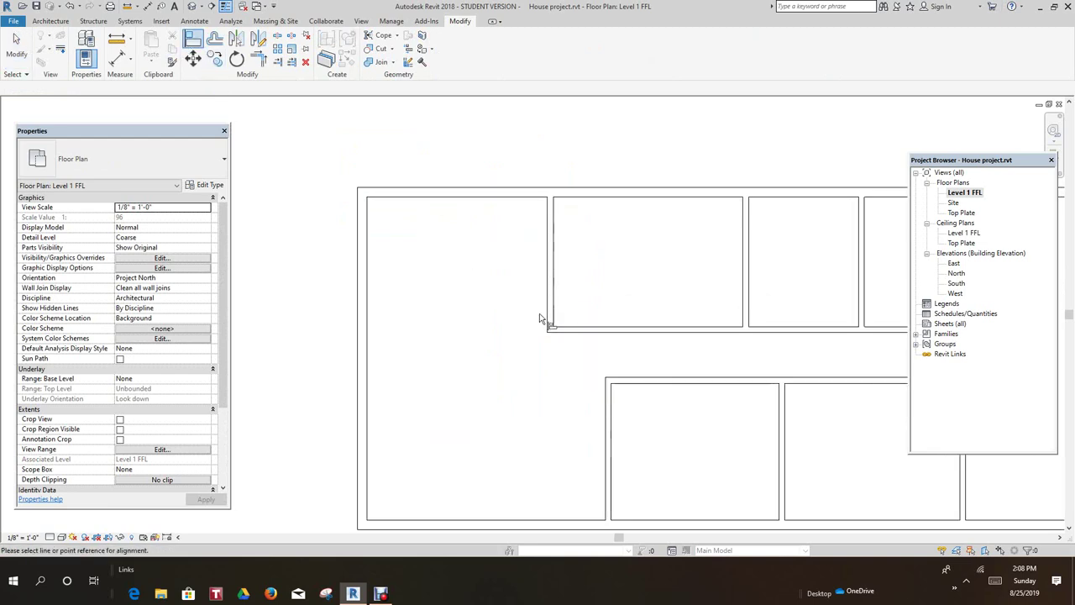
scroll(540, 318, "up", 2)
left_click(562, 312)
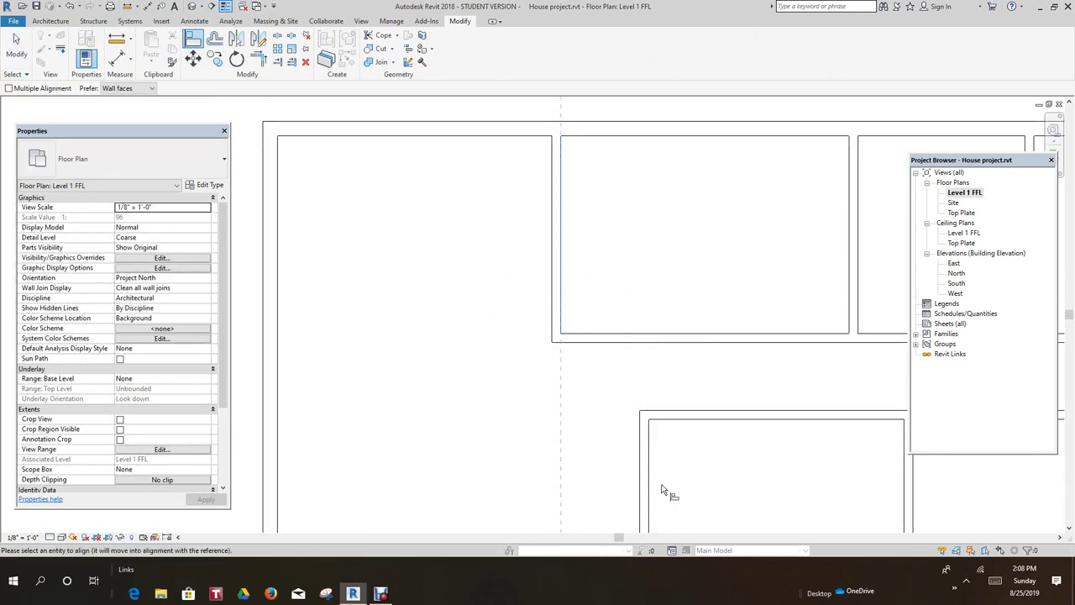
scroll(652, 492, "down", 2)
middle_click_drag(683, 463, 605, 344)
scroll(616, 382, "down", 2)
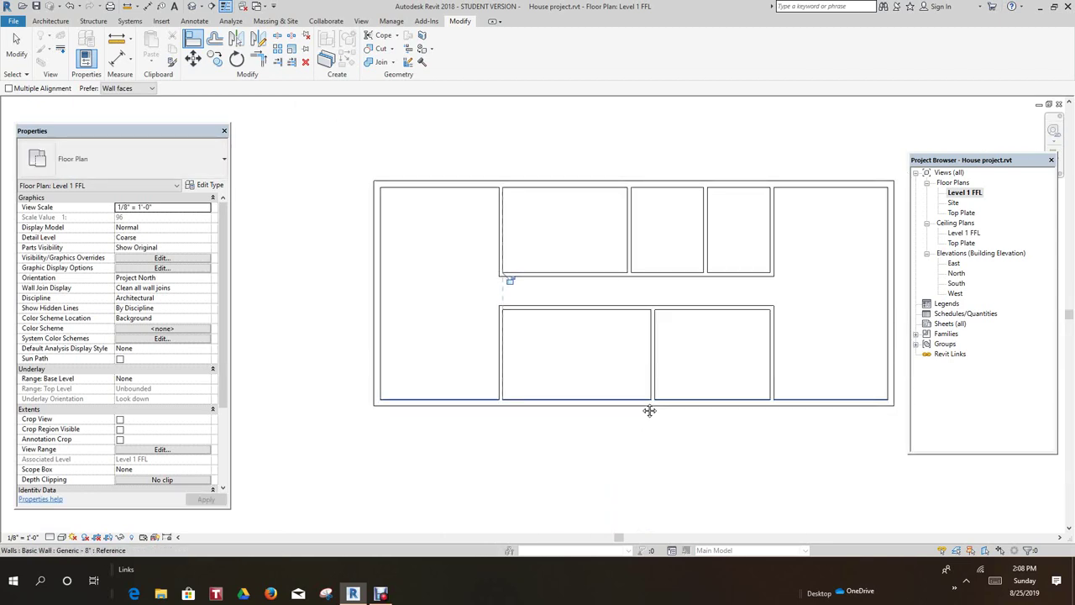
scroll(715, 339, "down", 2)
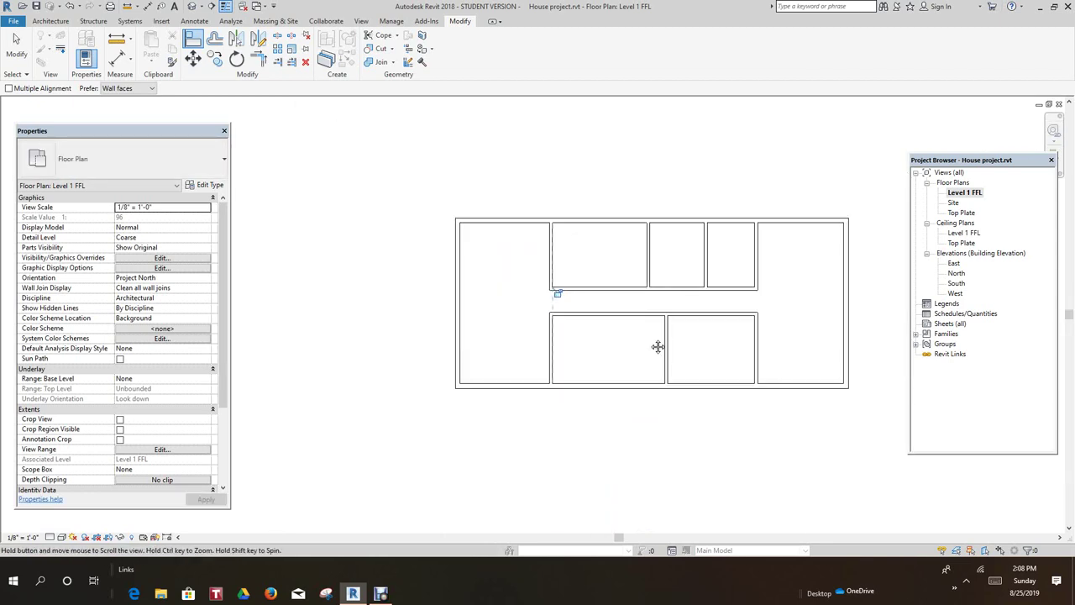
middle_click_drag(658, 348, 582, 301)
scroll(642, 221, "up", 1)
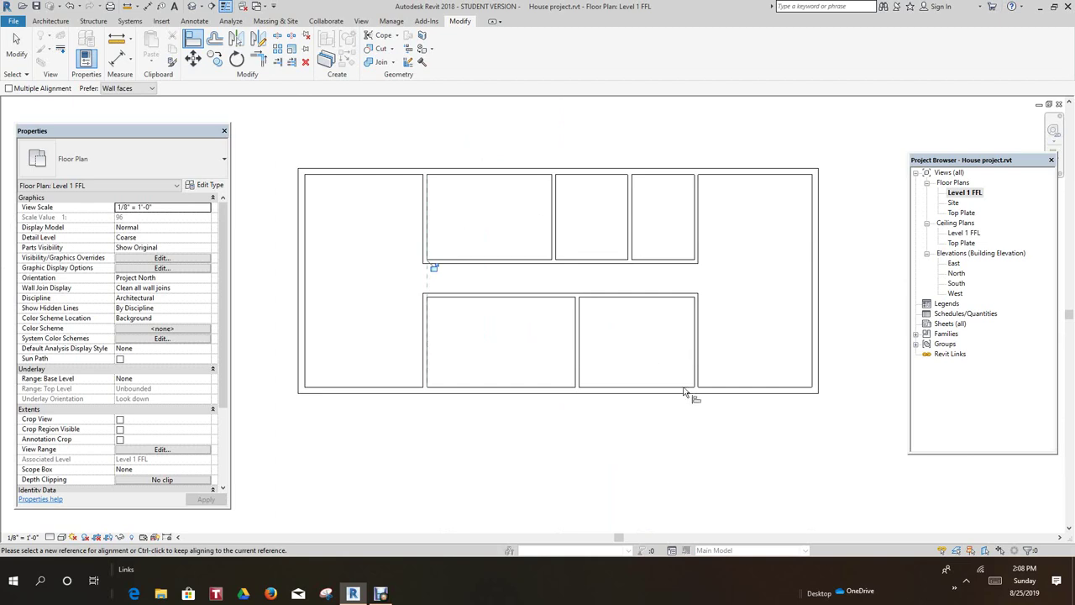
middle_click_drag(694, 357, 635, 271)
scroll(632, 258, "up", 1)
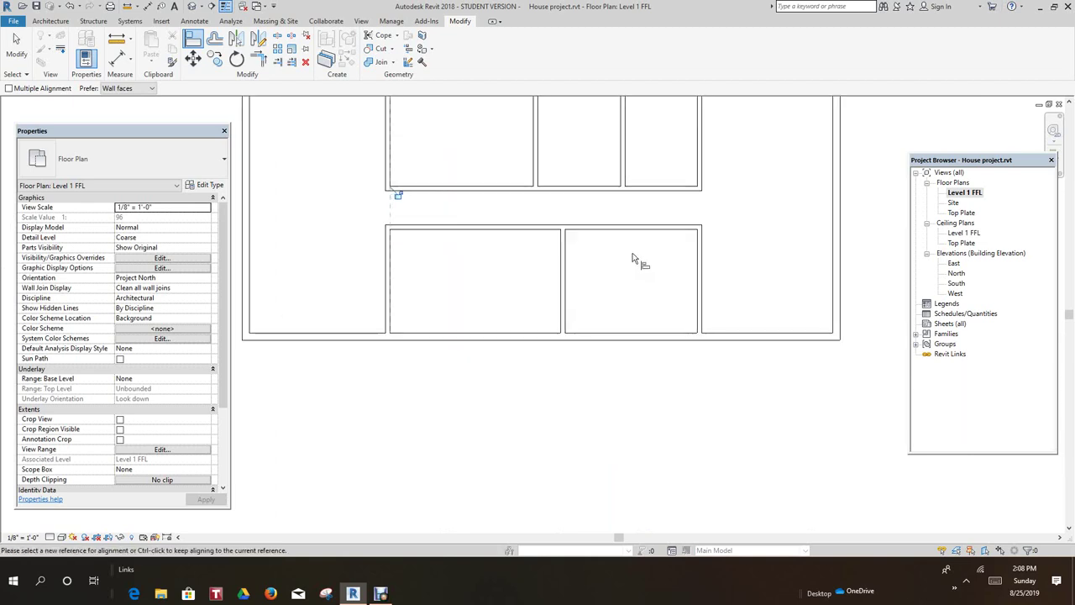
scroll(664, 307, "down", 1)
scroll(579, 317, "down", 1)
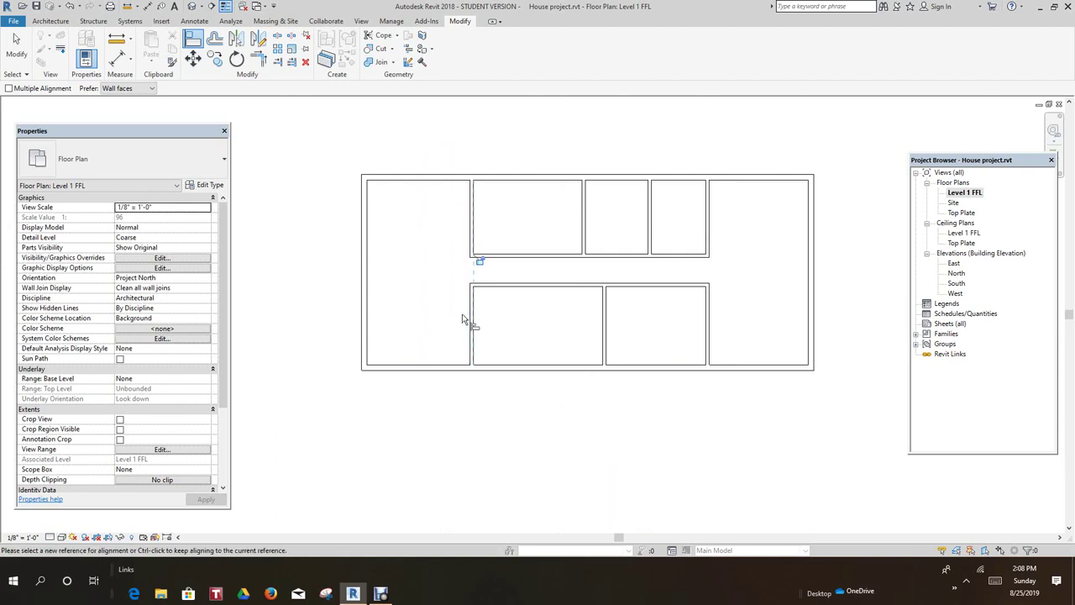
scroll(447, 291, "down", 1)
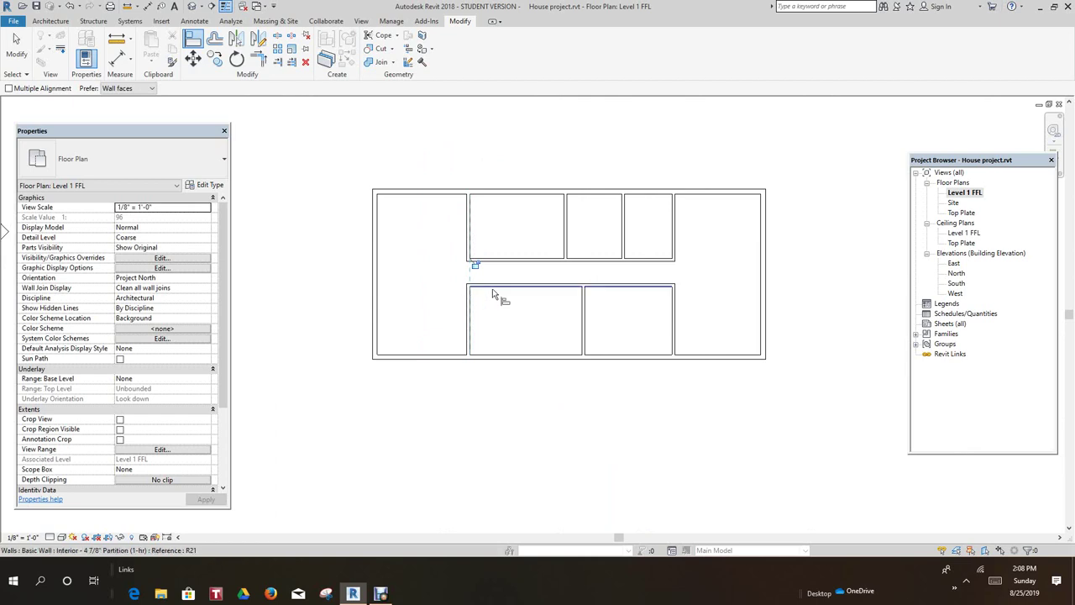
scroll(494, 294, "up", 2)
middle_click_drag(486, 301, 499, 322)
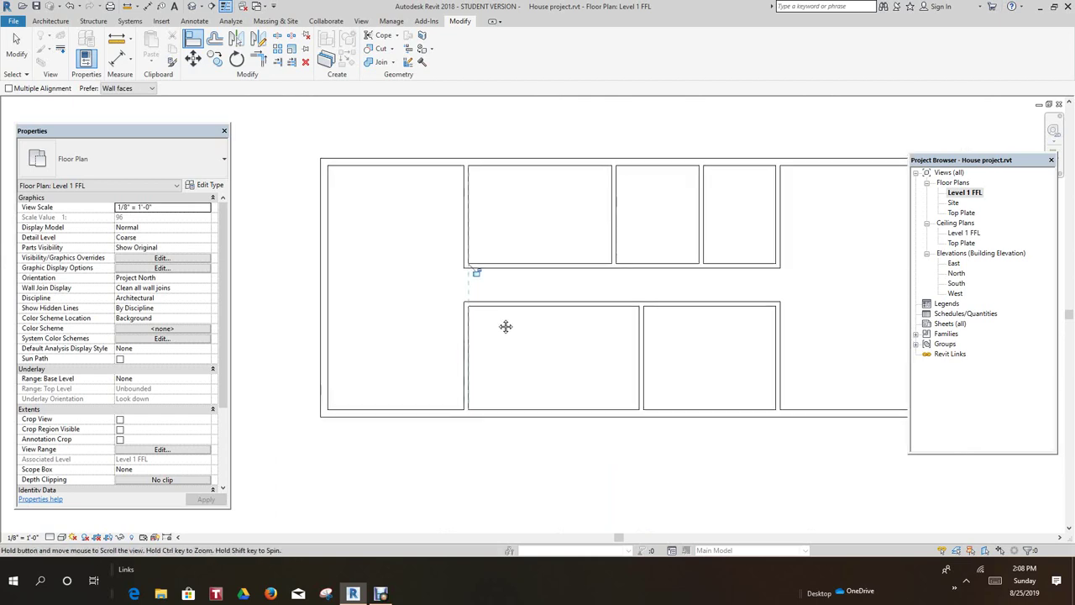
right_click(314, 135)
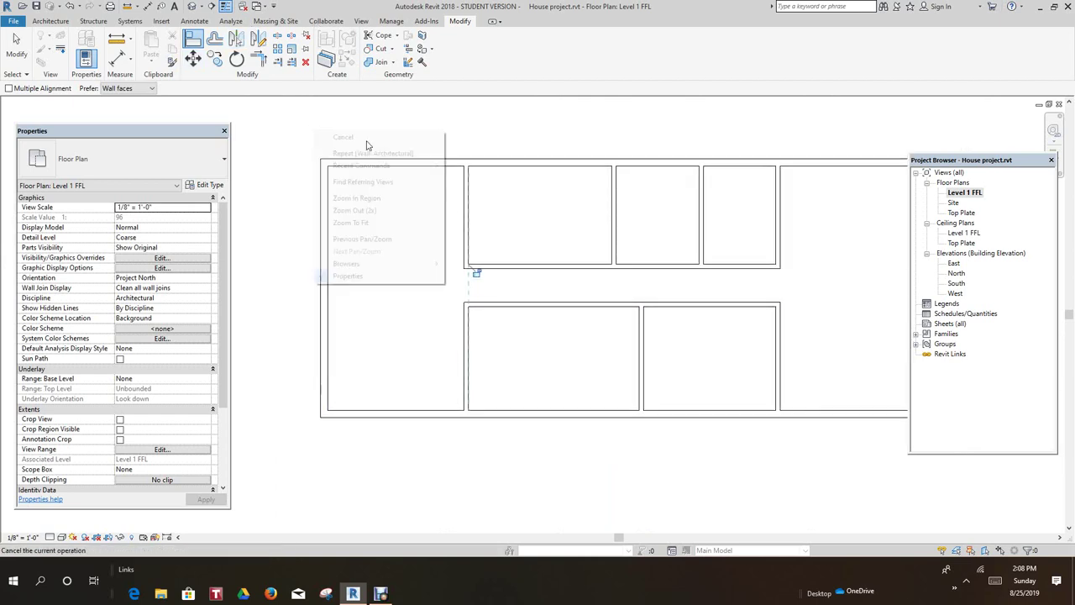
left_click(346, 137)
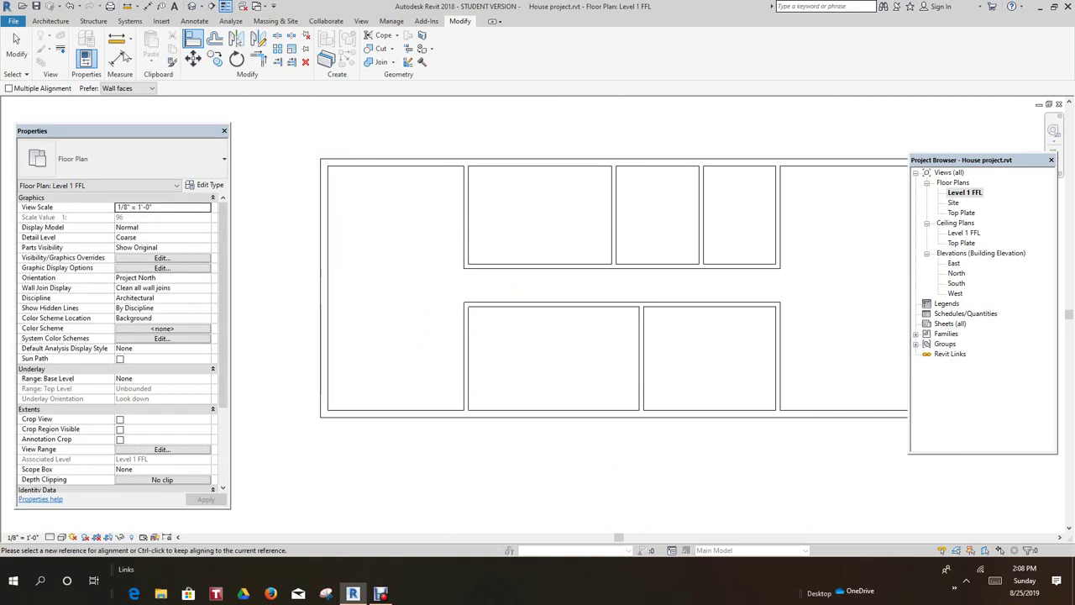
key("d")
key("i")
left_click(494, 304)
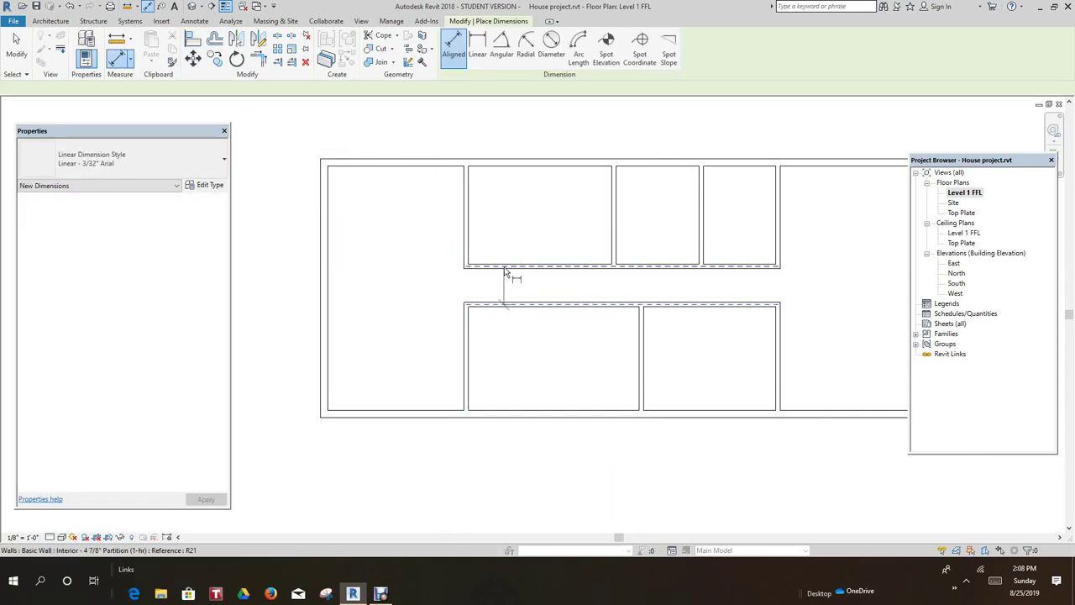
left_click(486, 267)
scroll(479, 275, "up", 2)
scroll(481, 280, "up", 2)
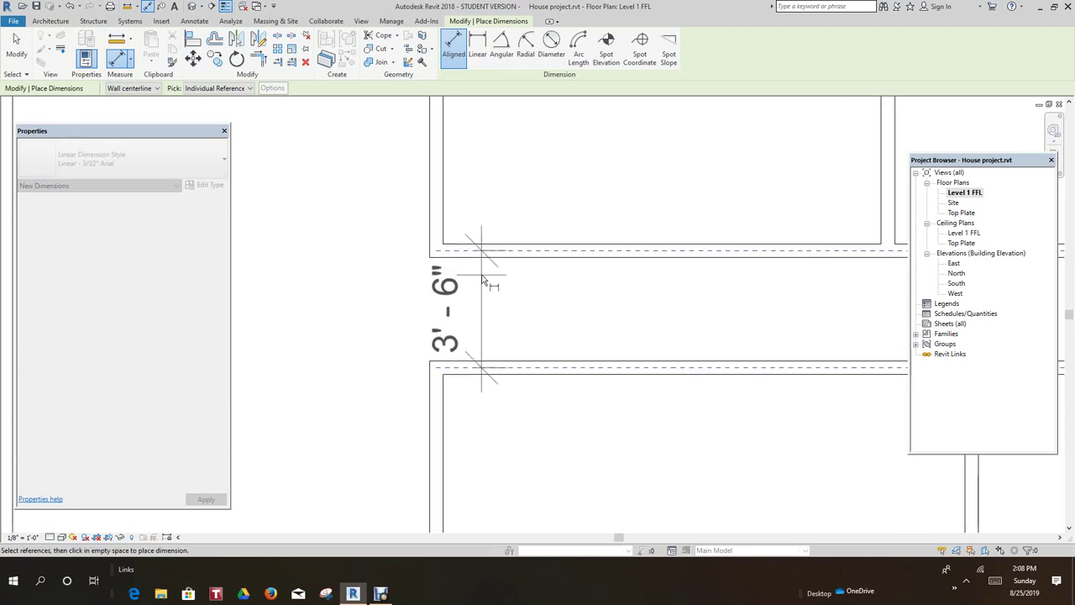
right_click(484, 277)
left_click(506, 280)
scroll(504, 286, "down", 3)
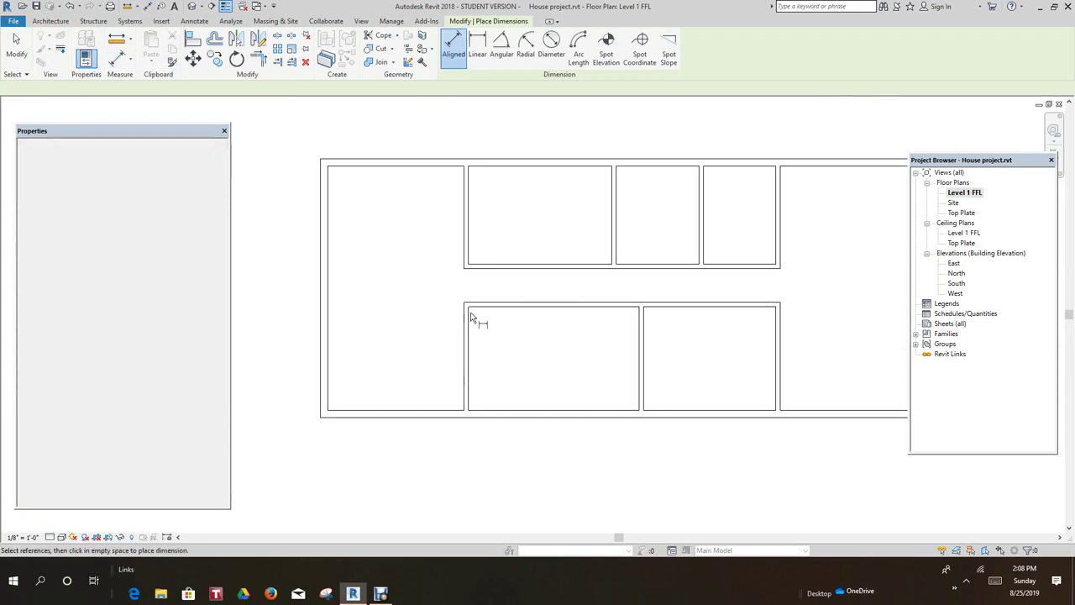
scroll(472, 313, "down", 2)
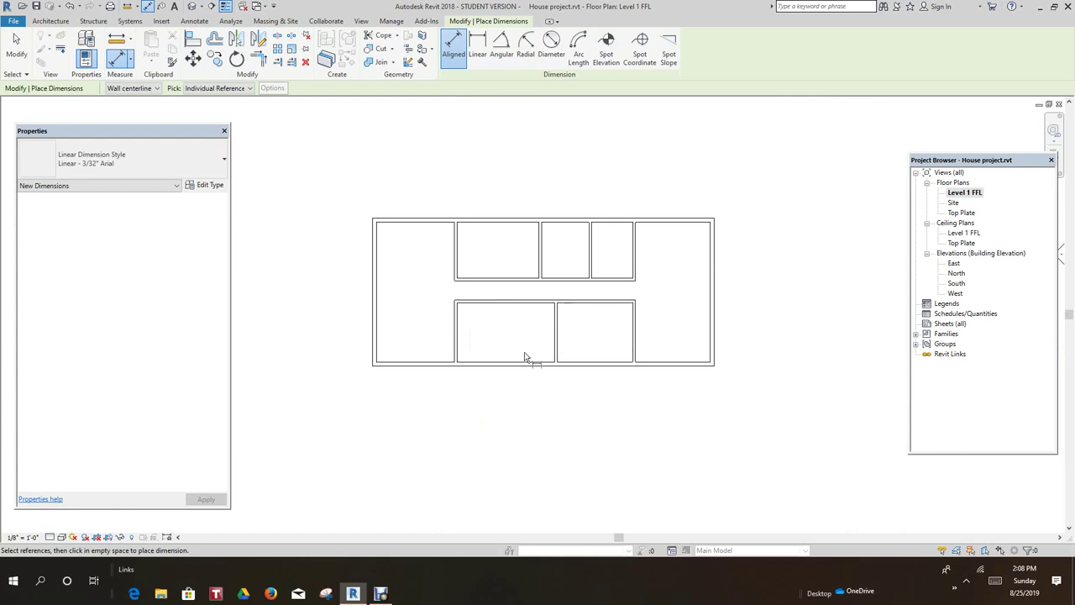
scroll(526, 355, "down", 2)
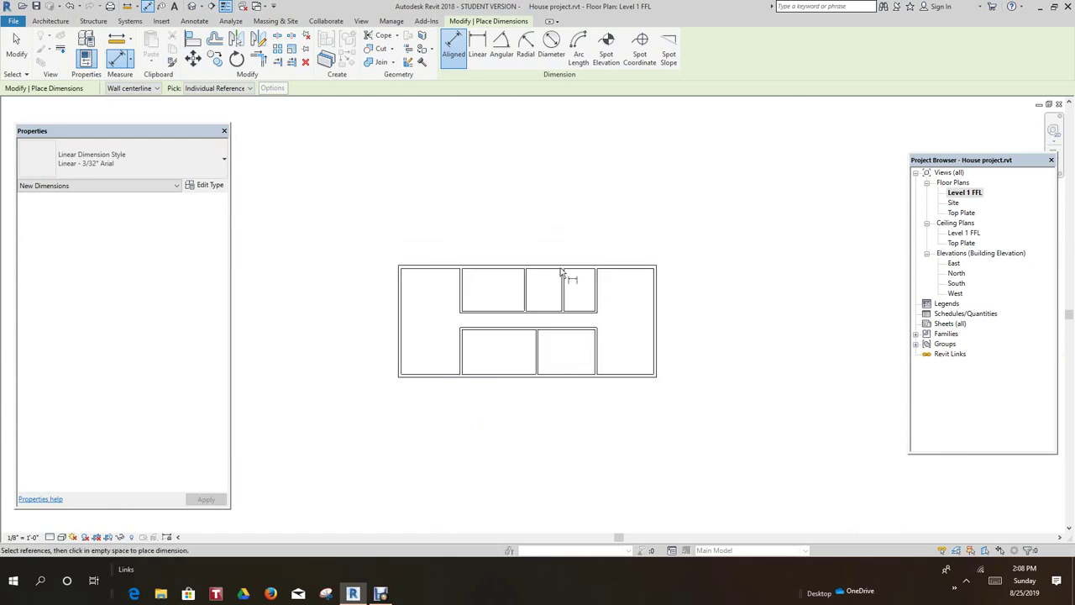
scroll(562, 273, "up", 1)
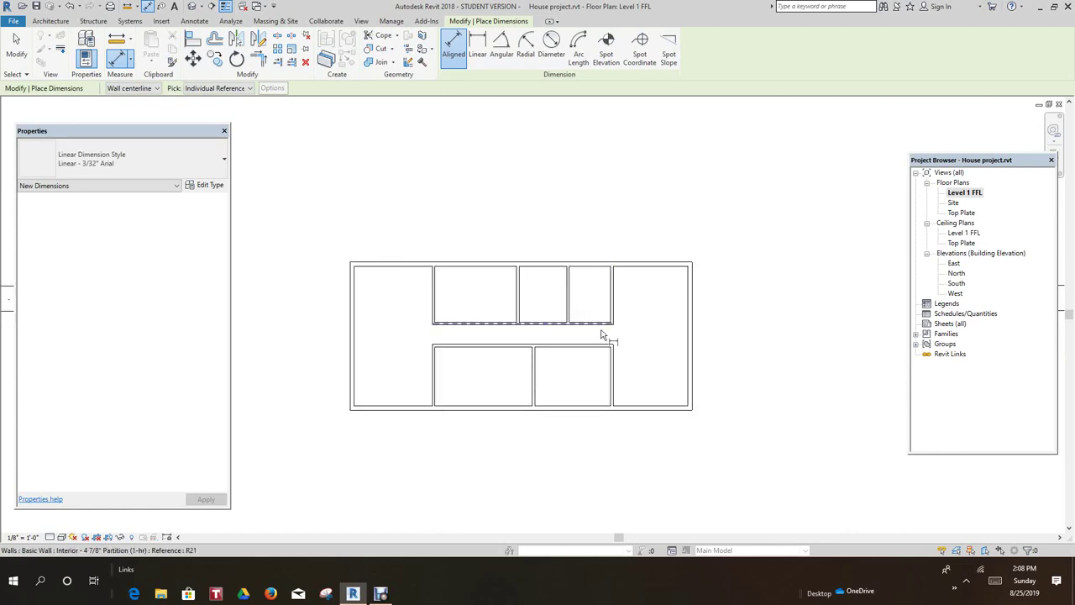
scroll(606, 335, "up", 1)
right_click(780, 217)
left_click(808, 223)
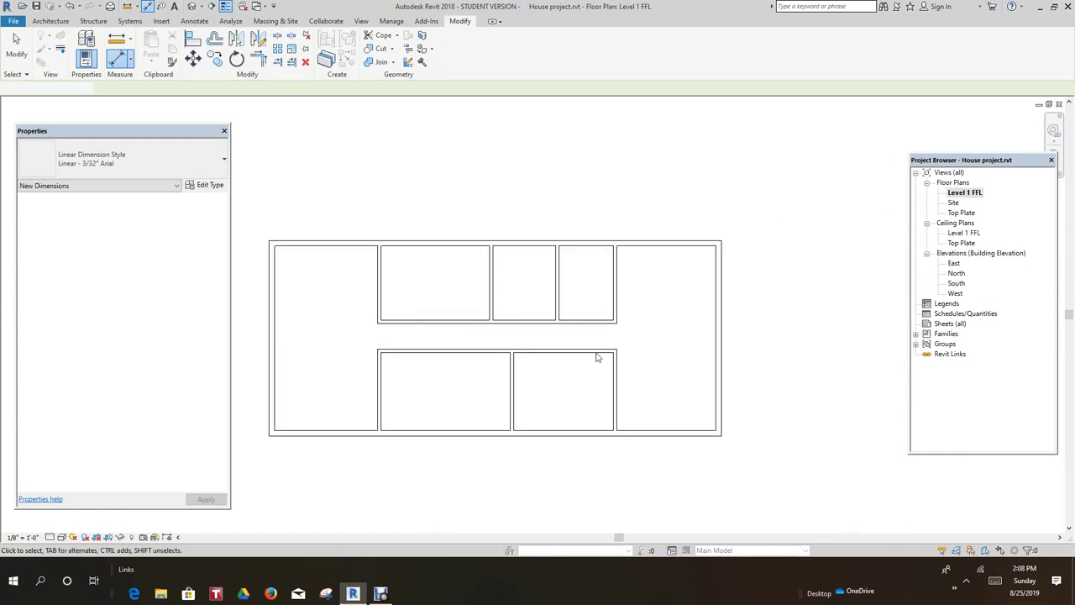
- Widen the corridor from 3'-6" to 4'-0" by moving the lower corridor wall
scroll(595, 356, "up", 1)
left_click(625, 358)
scroll(622, 340, "up", 1)
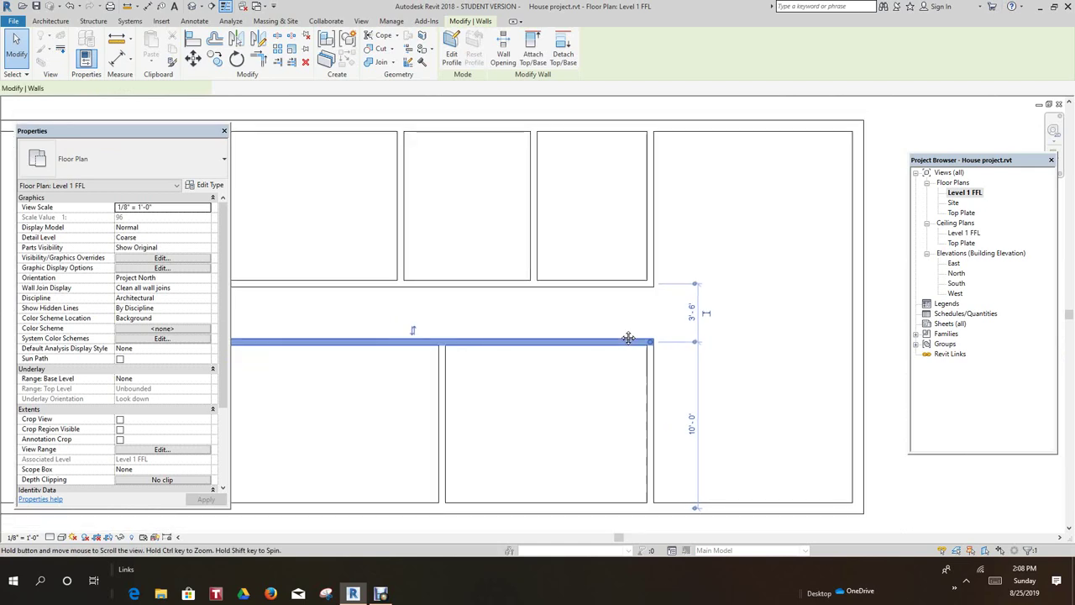
scroll(688, 328, "up", 1)
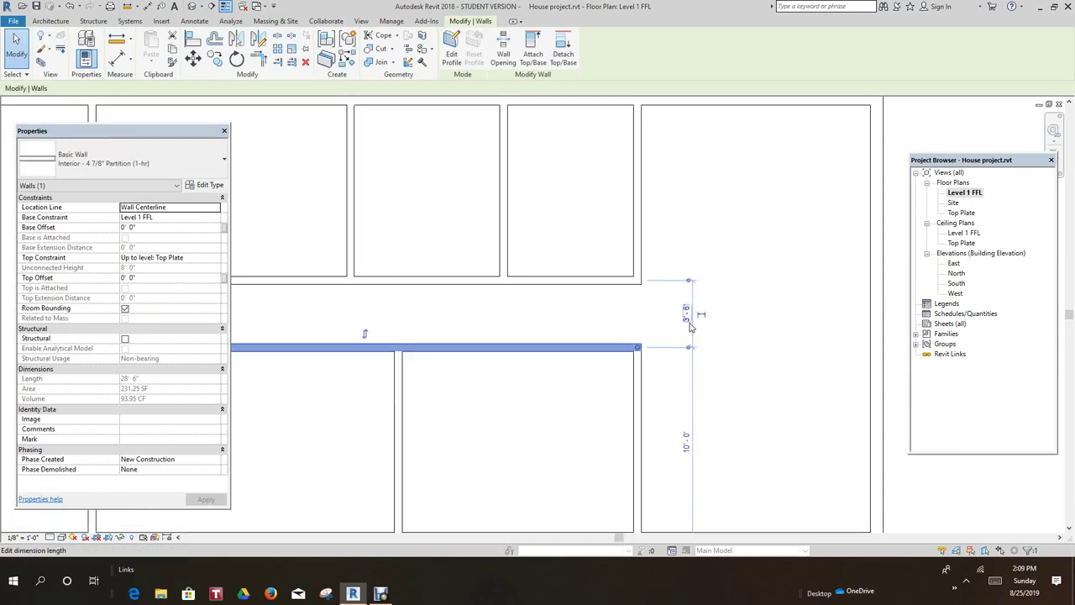
left_click(689, 326)
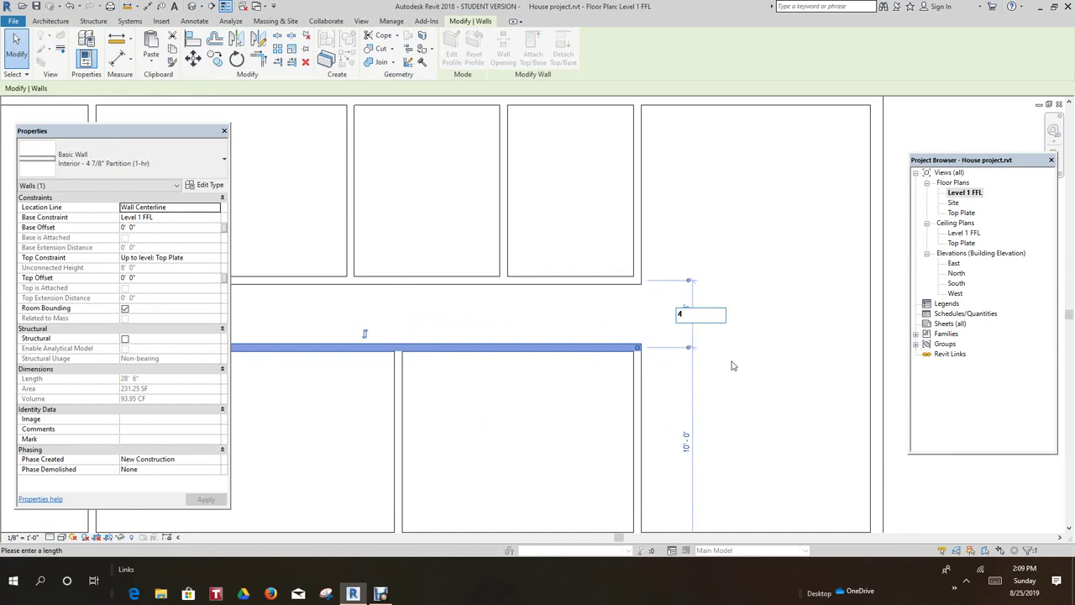
type("4")
key("Return")
key("Escape")
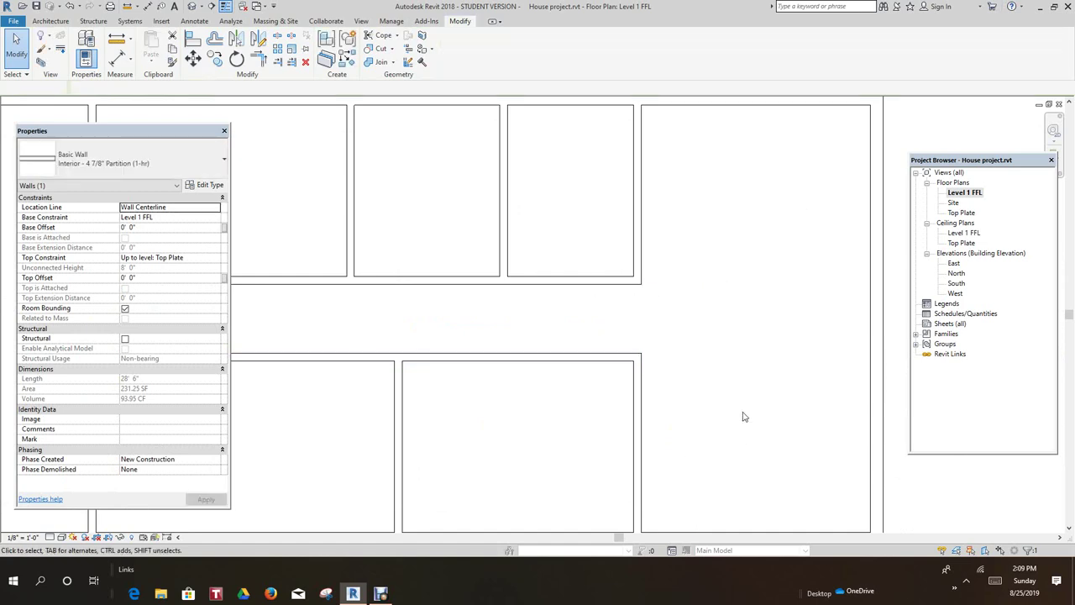
- Recentre the house in the plan and open the default {3D} view
scroll(744, 417, "down", 1)
middle_click_drag(745, 417, 785, 353)
scroll(790, 370, "down", 1)
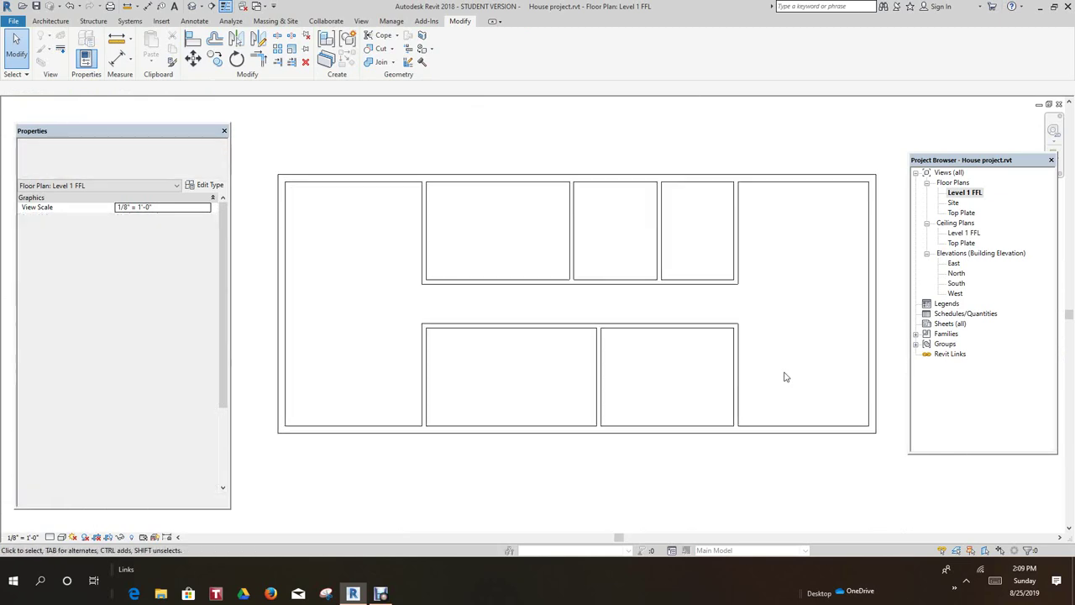
scroll(743, 360, "down", 1)
middle_click_drag(730, 307, 568, 333)
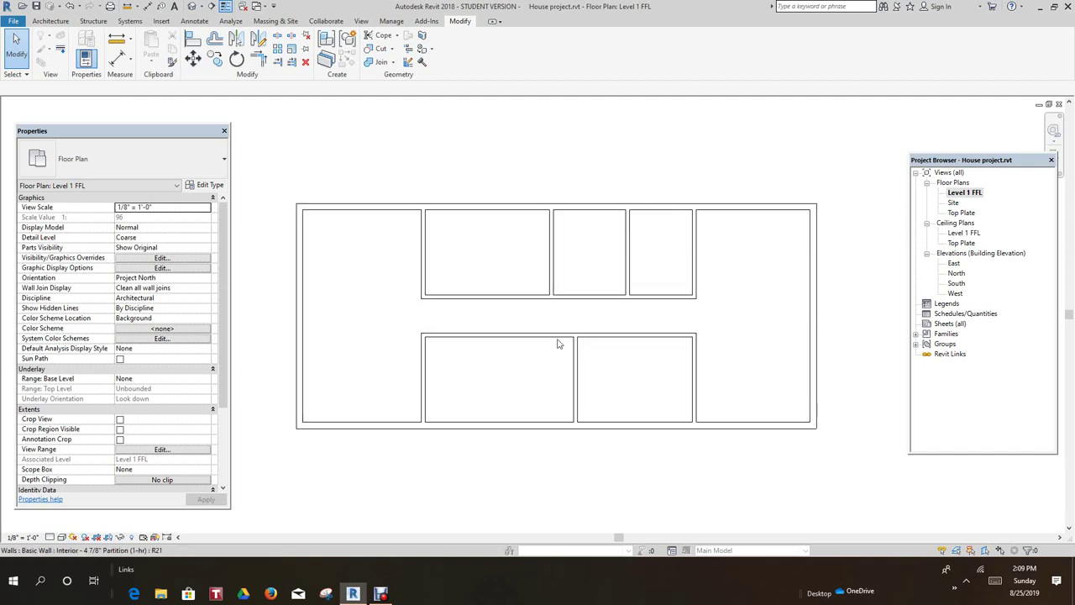
middle_click_drag(451, 151, 470, 148)
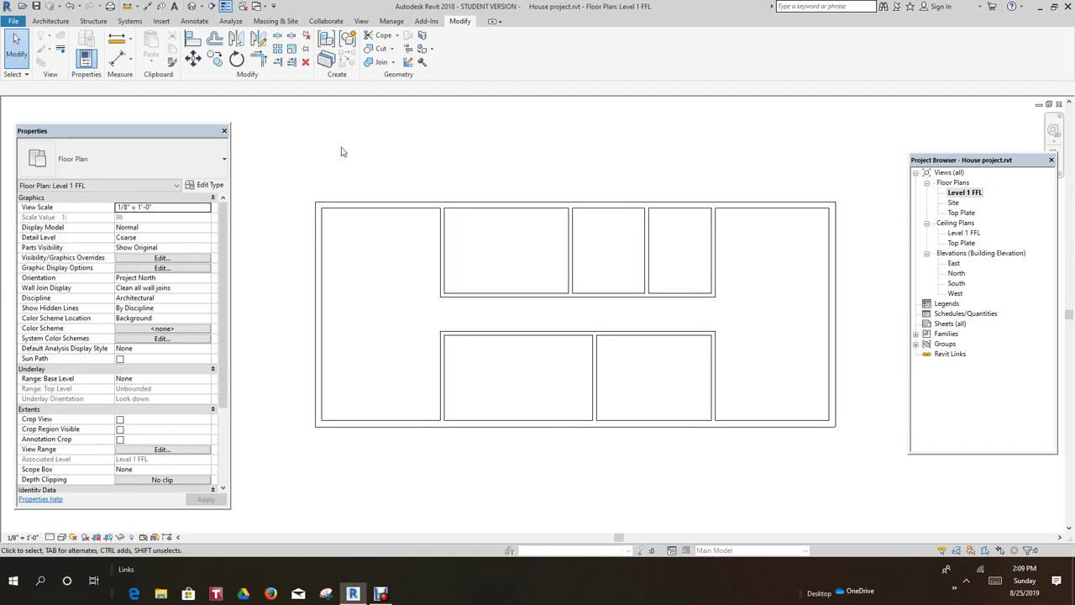
left_click(193, 7)
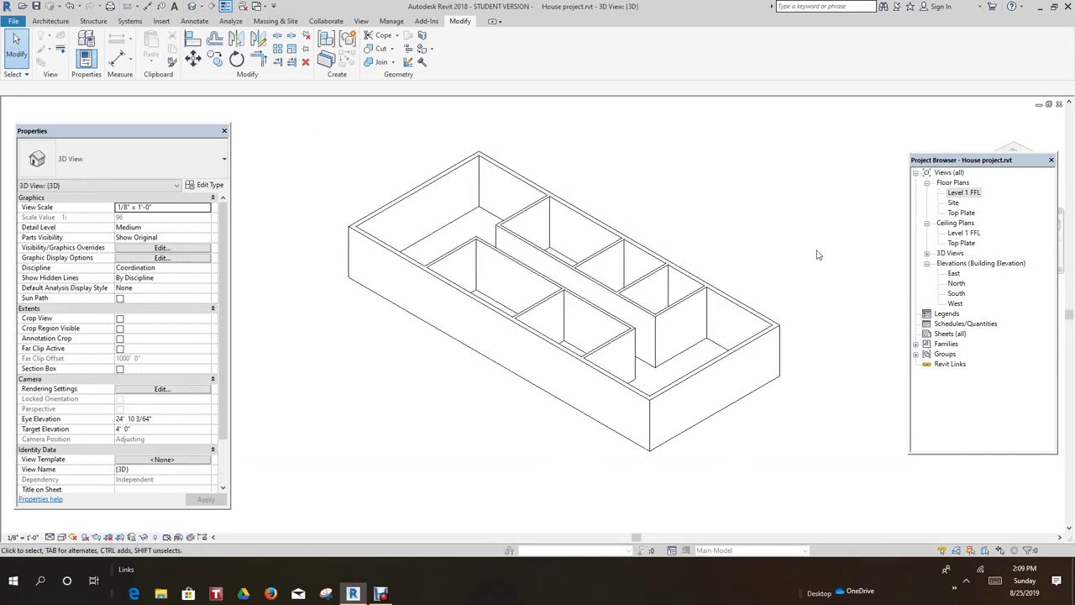
- Move the Project Browser lower, orbit the 3D house walls, and save the project
scroll(693, 238, "up", 2)
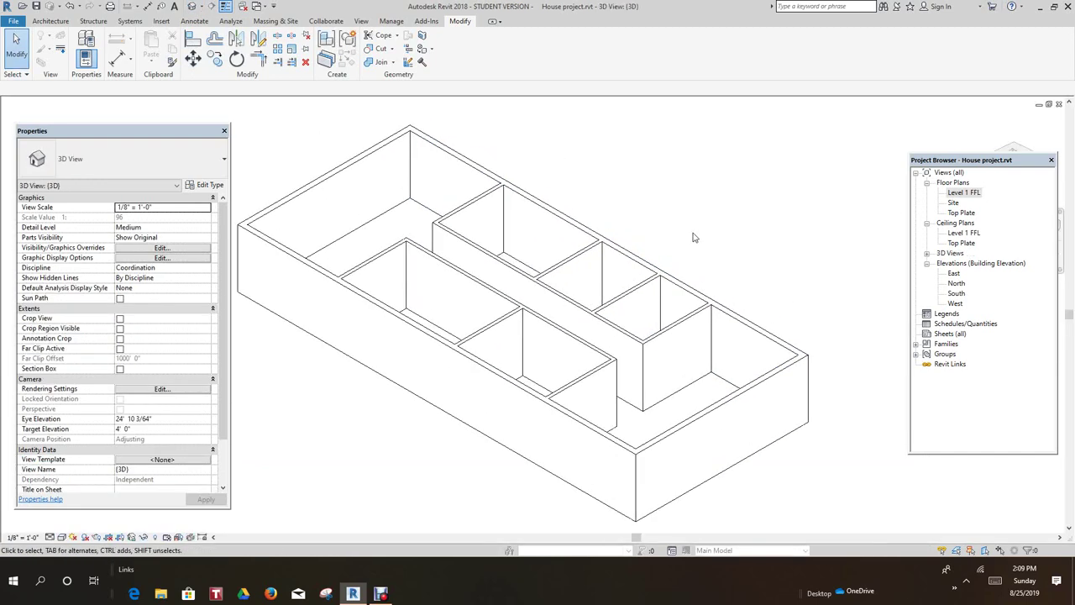
scroll(693, 238, "down", 1)
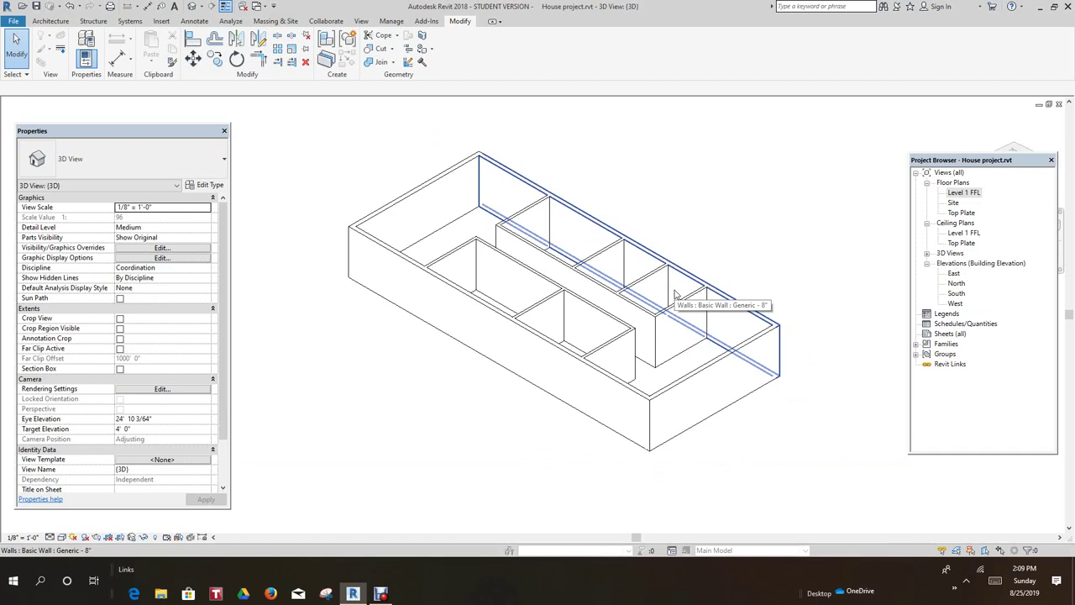
left_click_drag(966, 161, 957, 273)
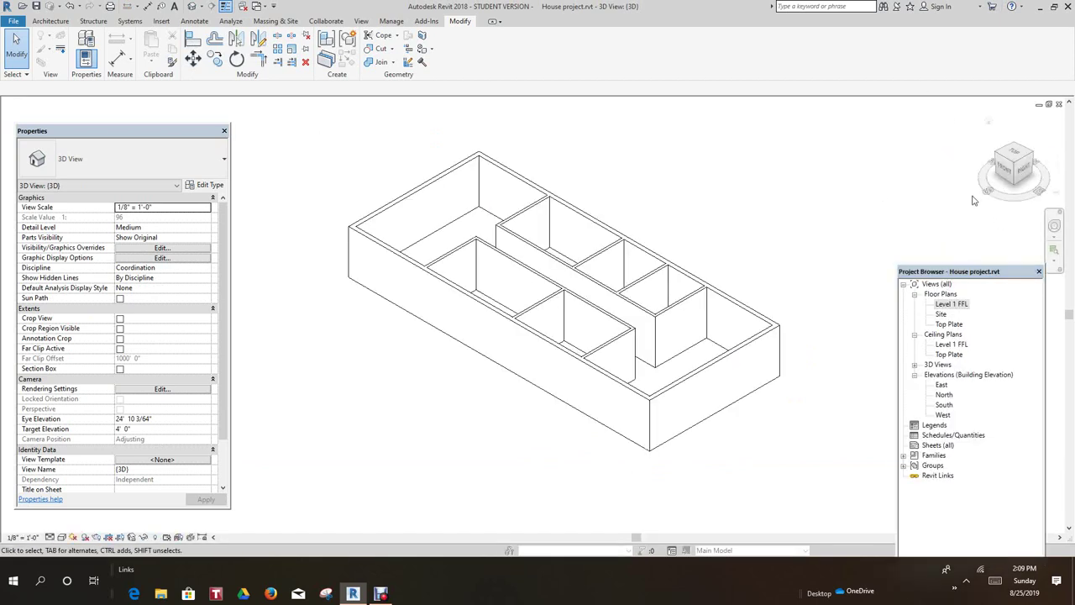
left_click_drag(1023, 174, 959, 205)
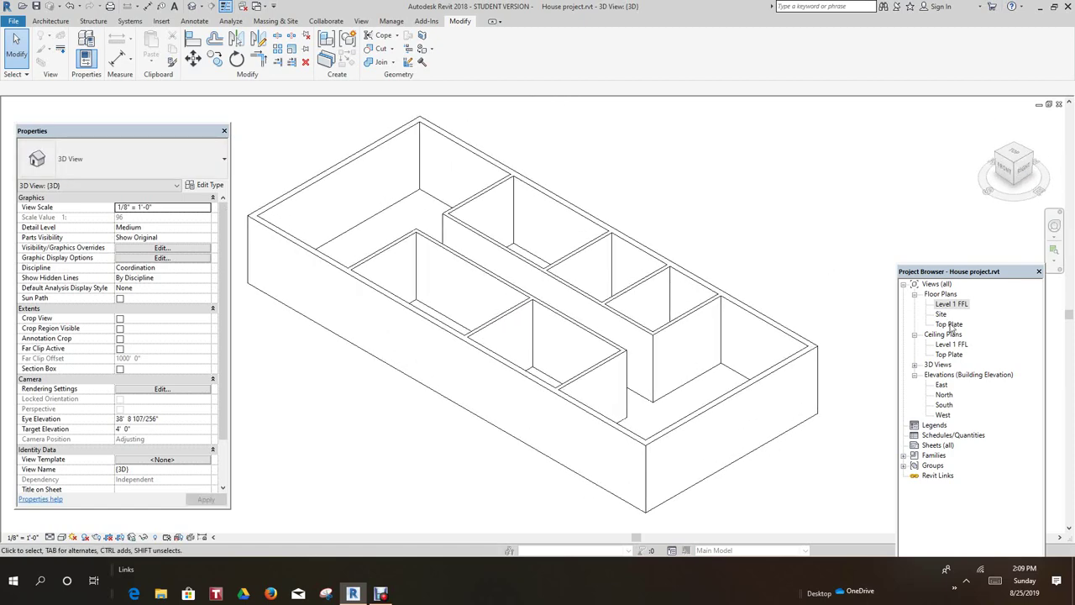
scroll(830, 270, "down", 1)
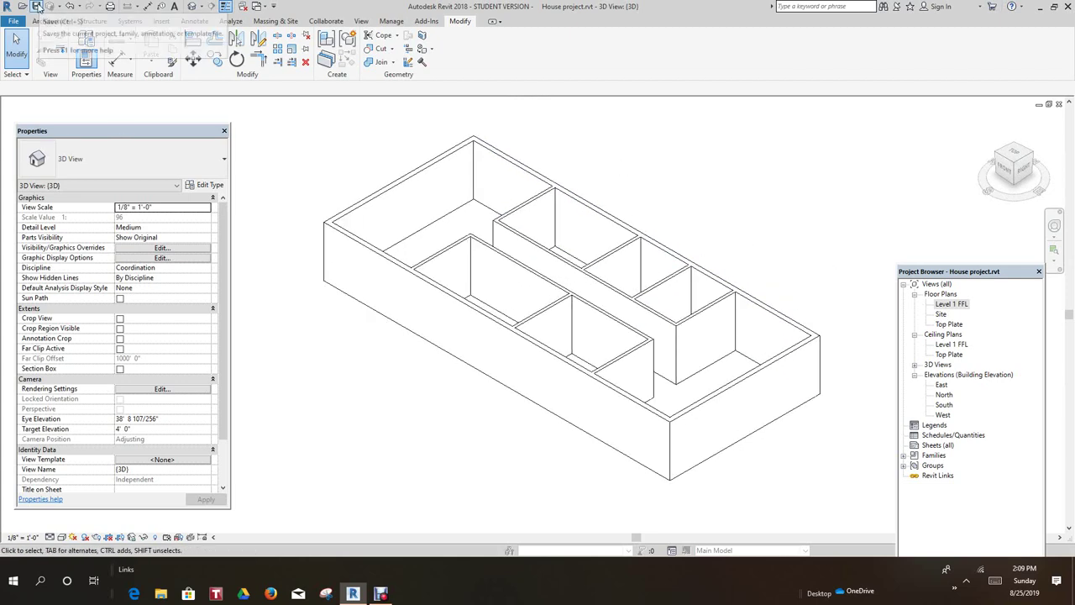
left_click(36, 6)
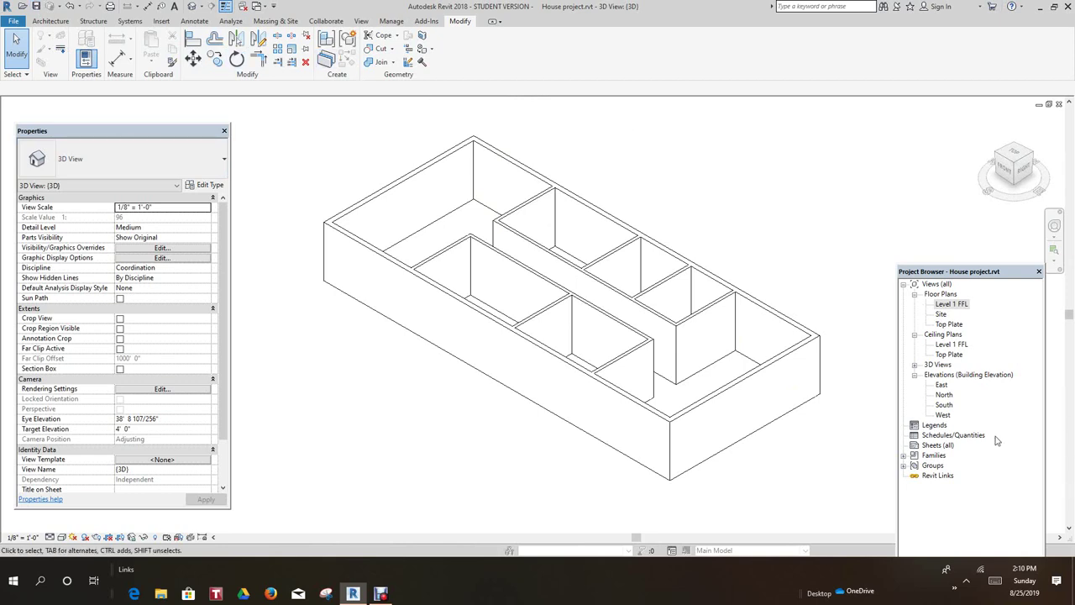
- On the Level 1 FFL plan, keep the Single-Flush 36" x 84" door type, then cancel door placement
double_click(944, 306)
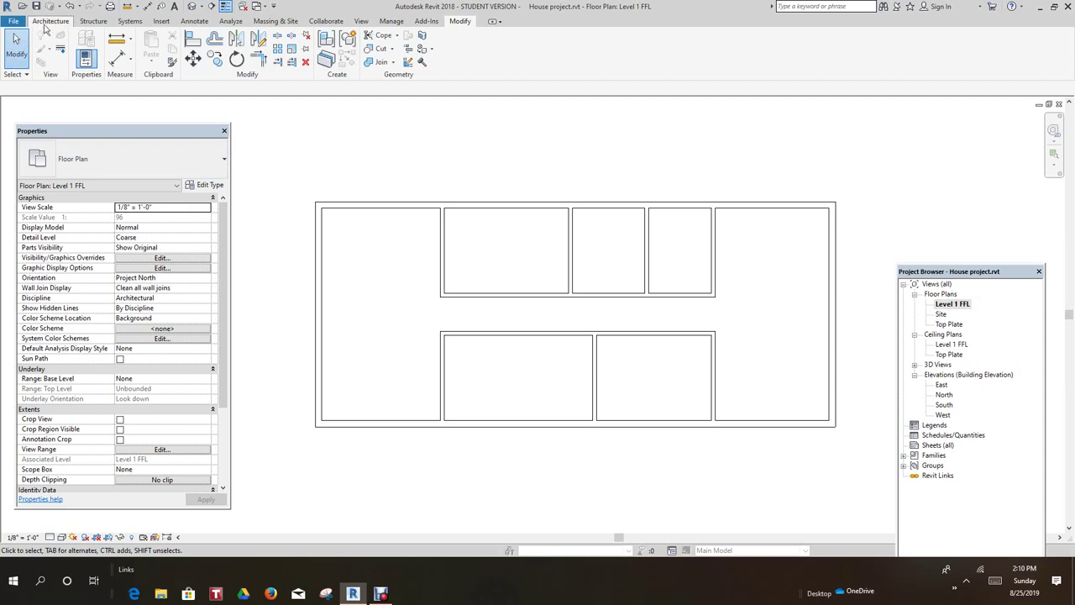
left_click(46, 23)
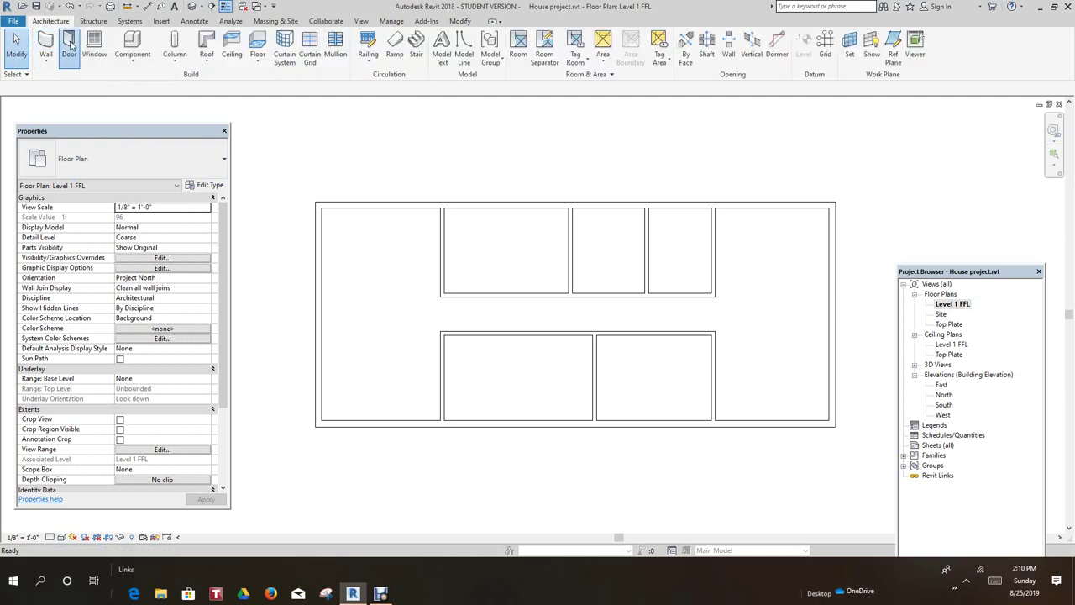
left_click(70, 46)
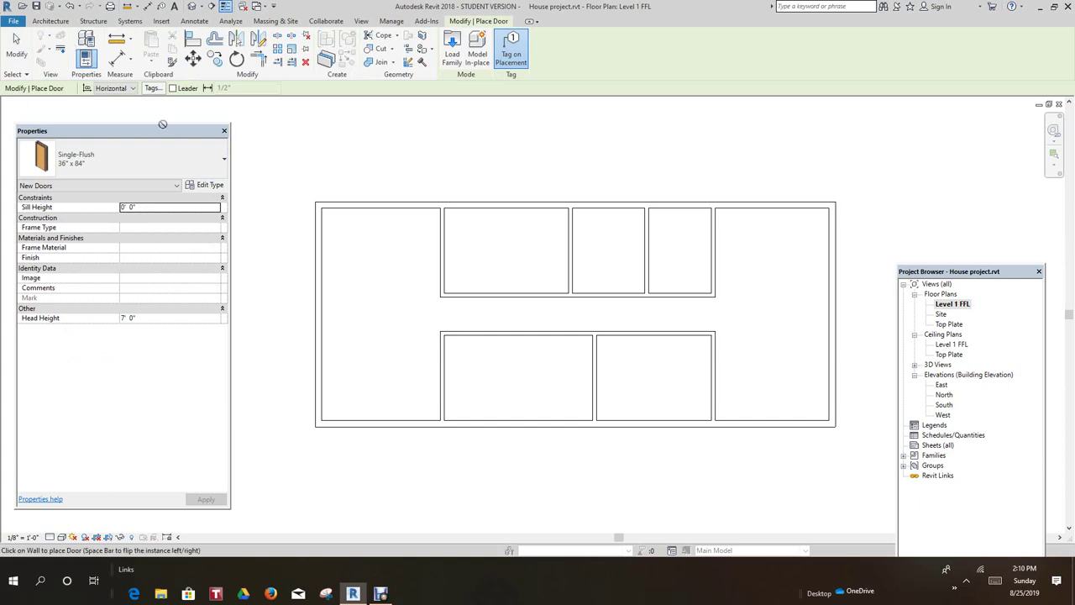
left_click(224, 161)
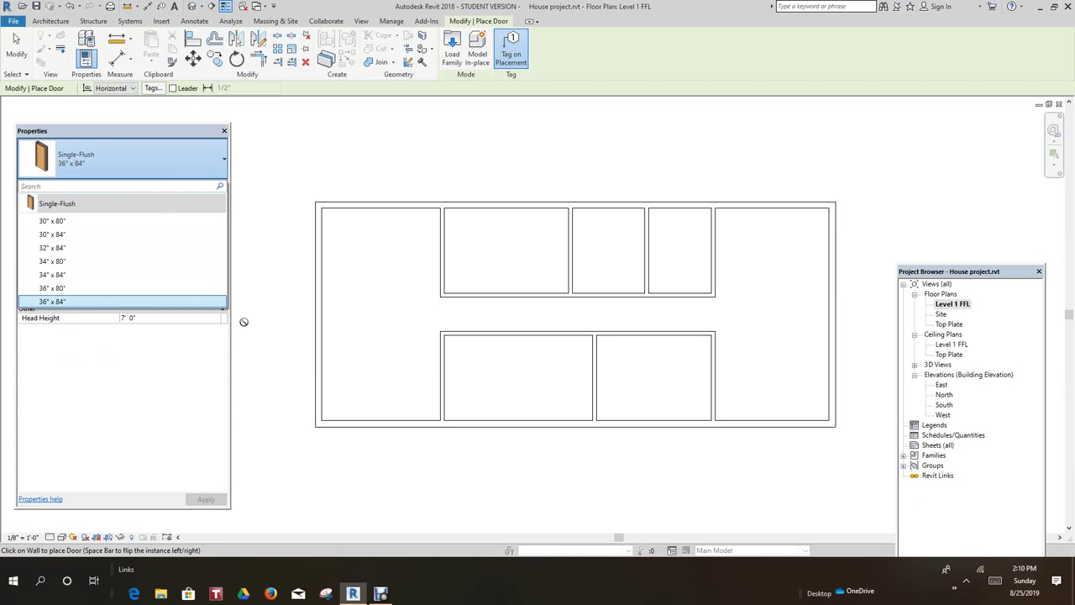
left_click(350, 153)
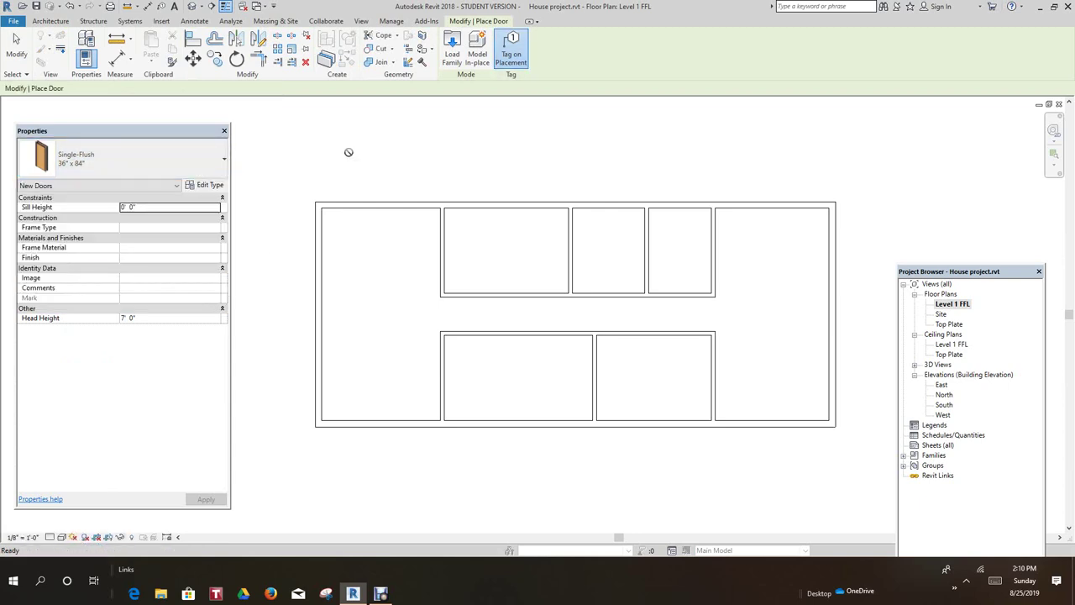
key("Escape")
key("Escape")
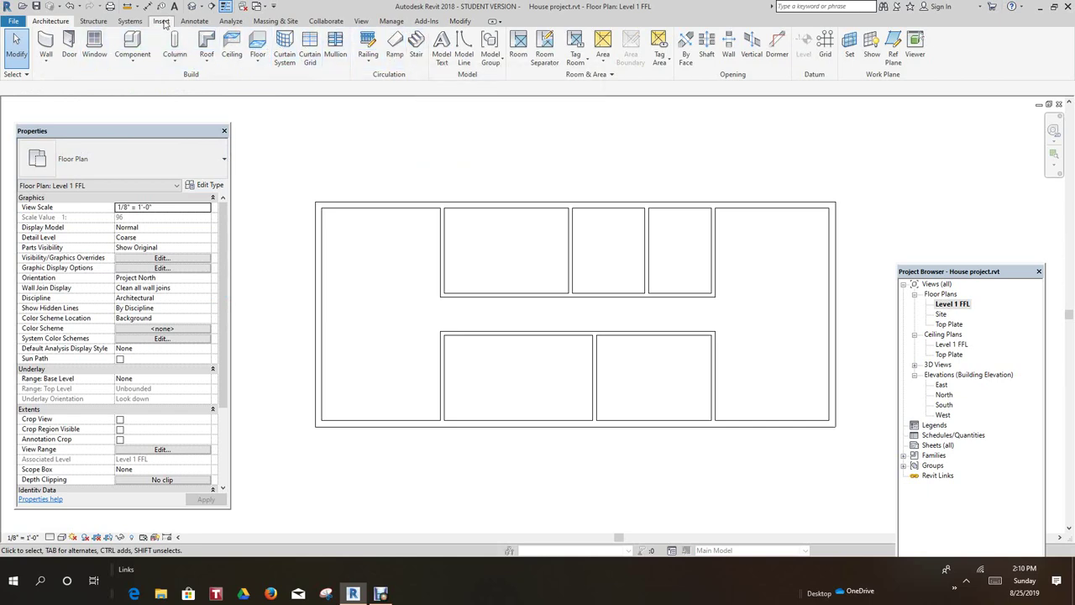
- Start Load Family and scroll through the family library folders
left_click(161, 21)
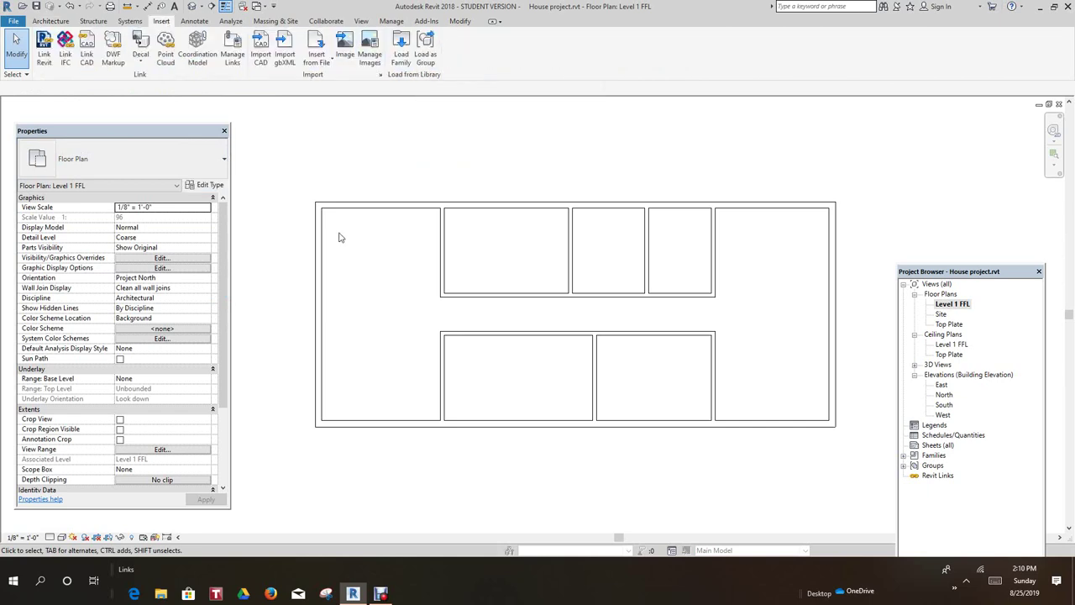
left_click(401, 43)
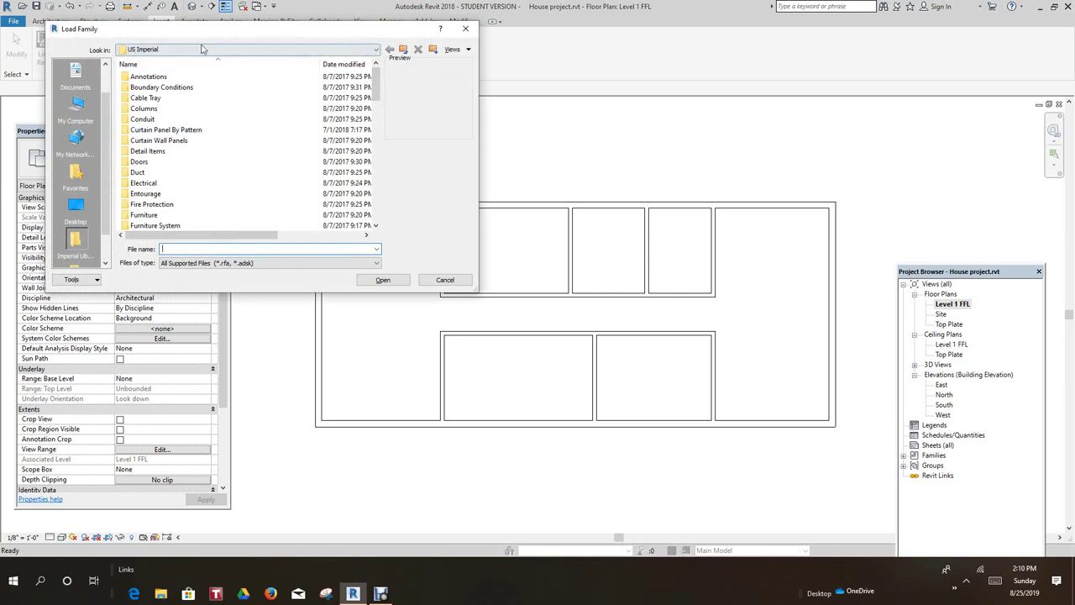
scroll(188, 114, "down", 3)
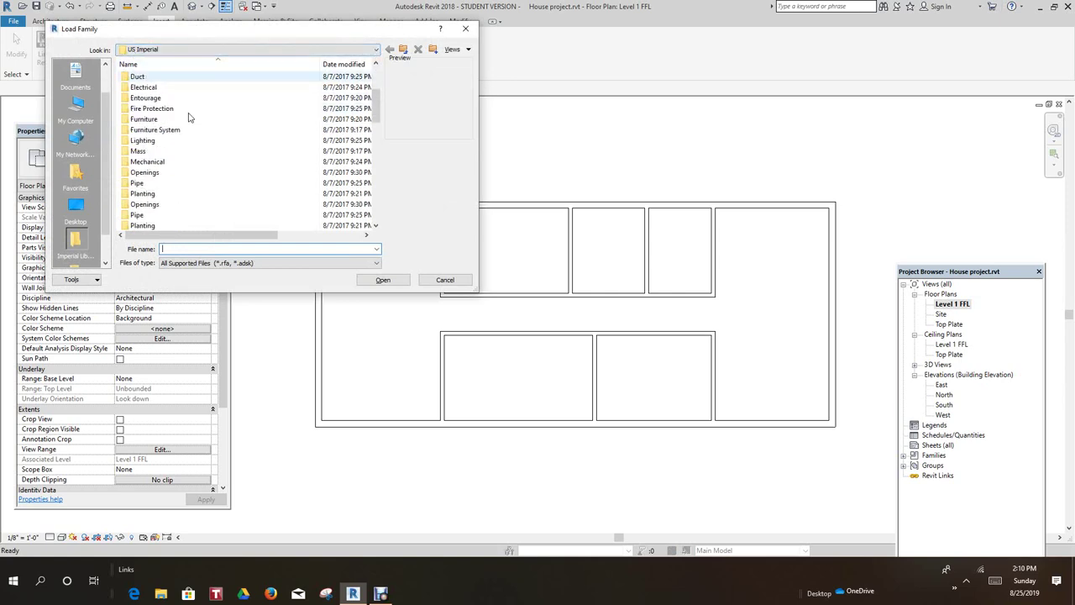
scroll(188, 118, "down", 5)
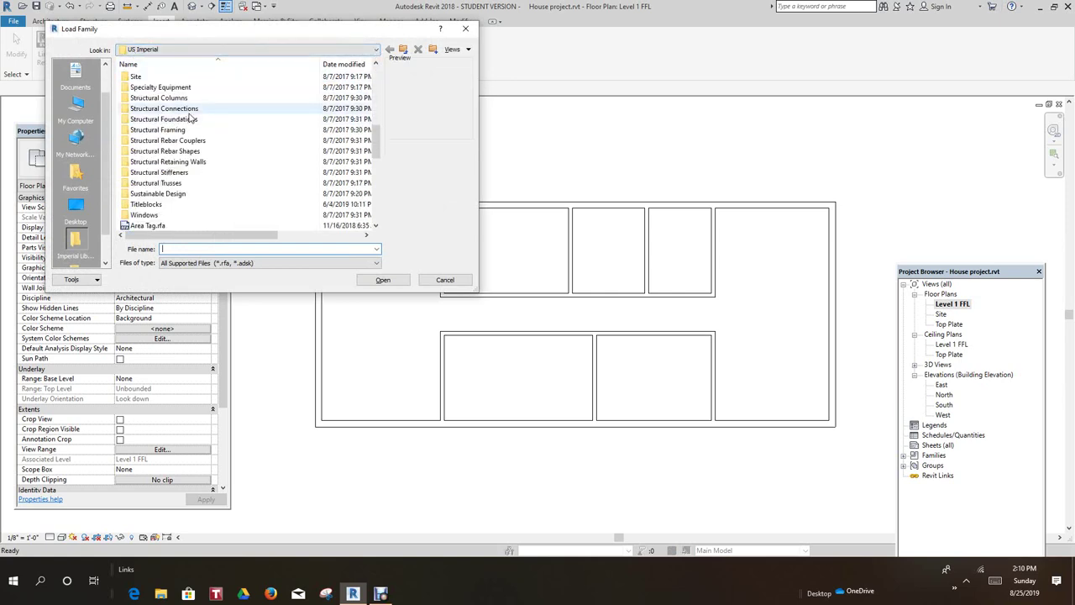
scroll(190, 118, "up", 4)
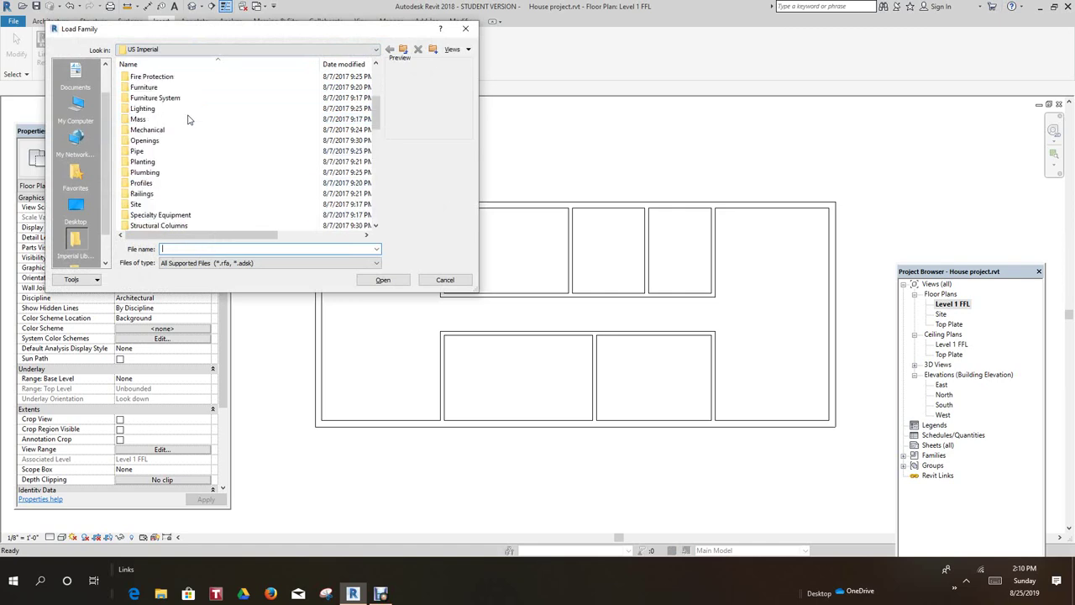
scroll(188, 119, "up", 4)
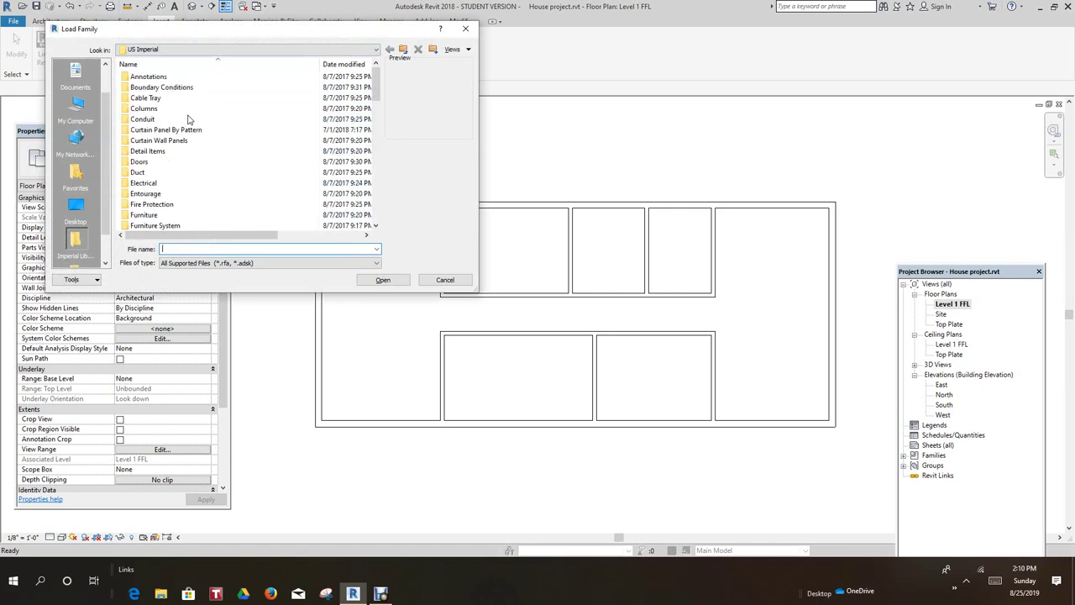
scroll(188, 118, "down", 1)
- Open the Doors folder and preview families starting with Door-Curtain-Wall-Double-Glass
double_click(146, 131)
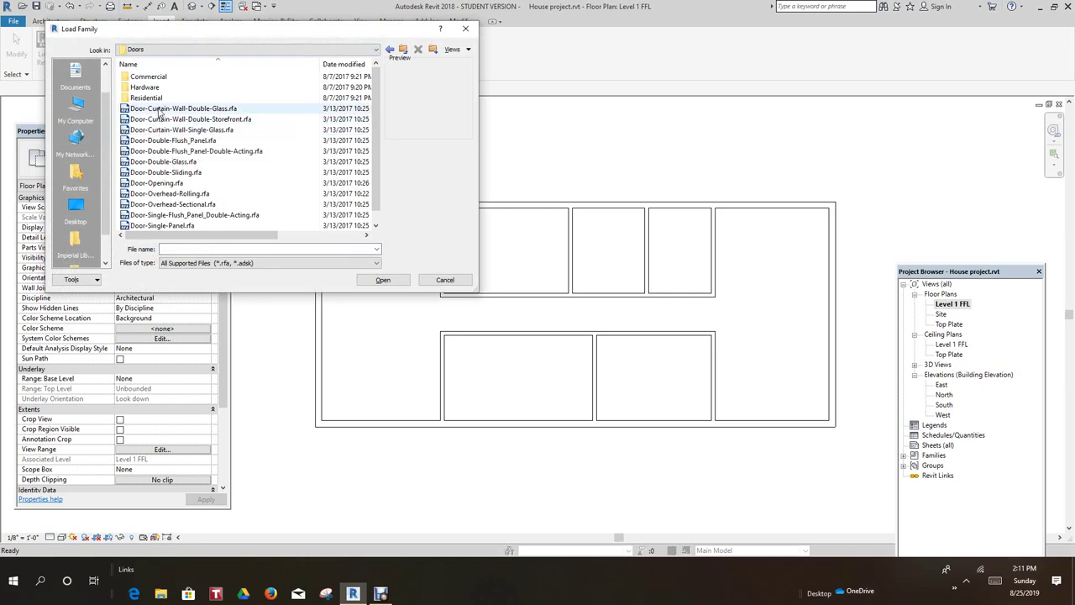
left_click(157, 110)
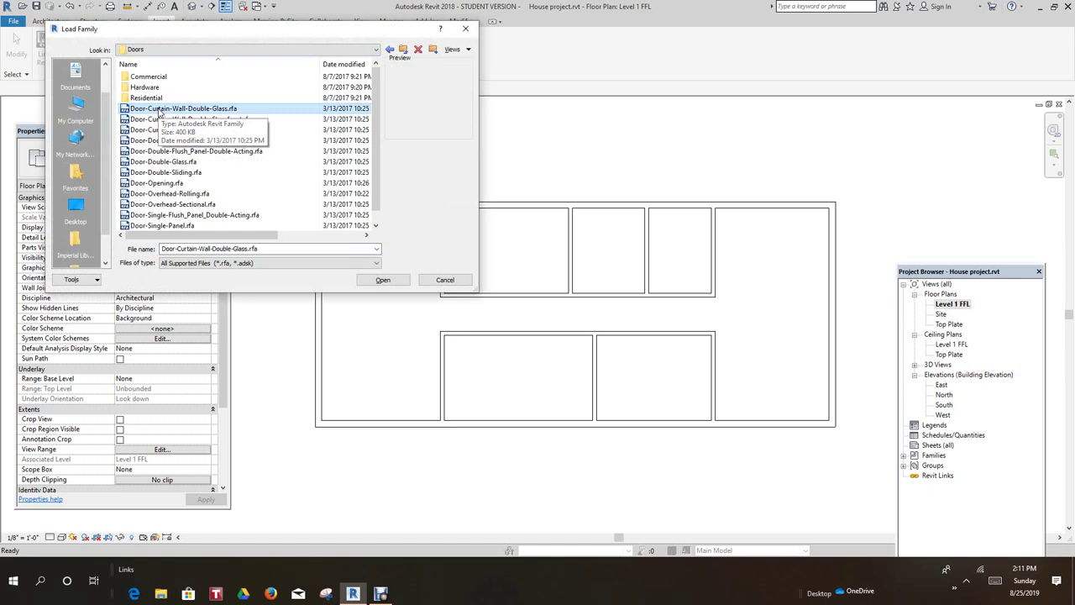
key("Down")
key("Down")
key("Down")
key("Down")
key("Down")
key("Down")
key("Down")
key("Down")
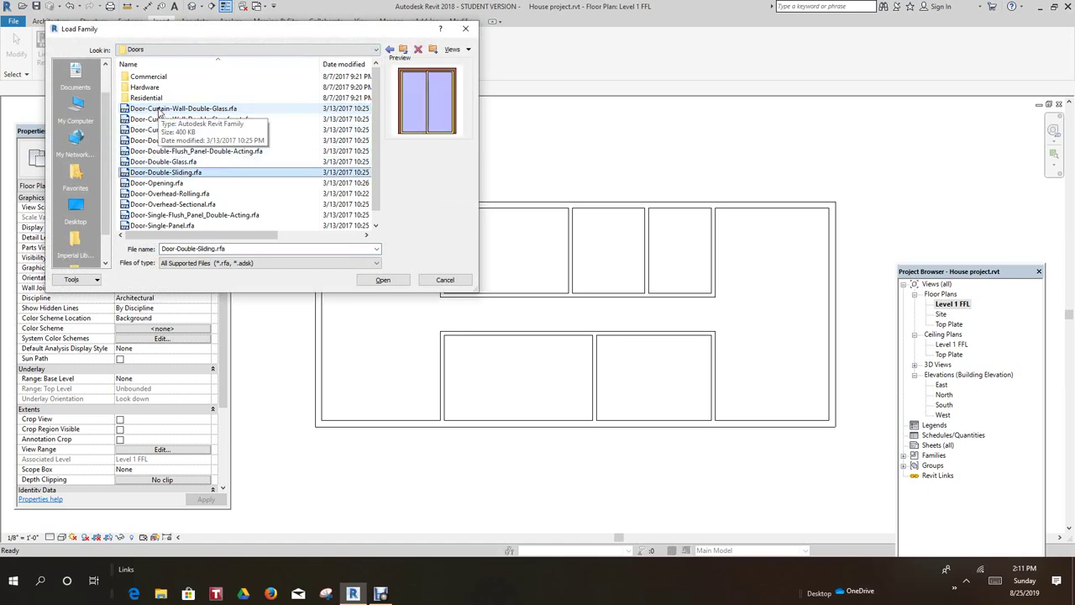
key("Down")
key("Down")
key("Down")
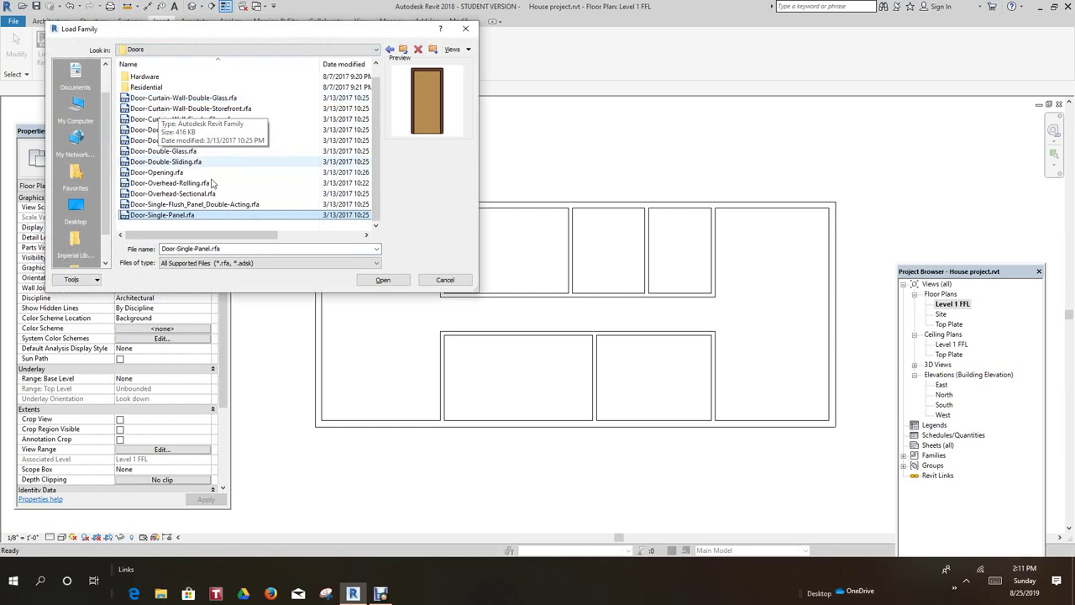
scroll(368, 126, "up", 1)
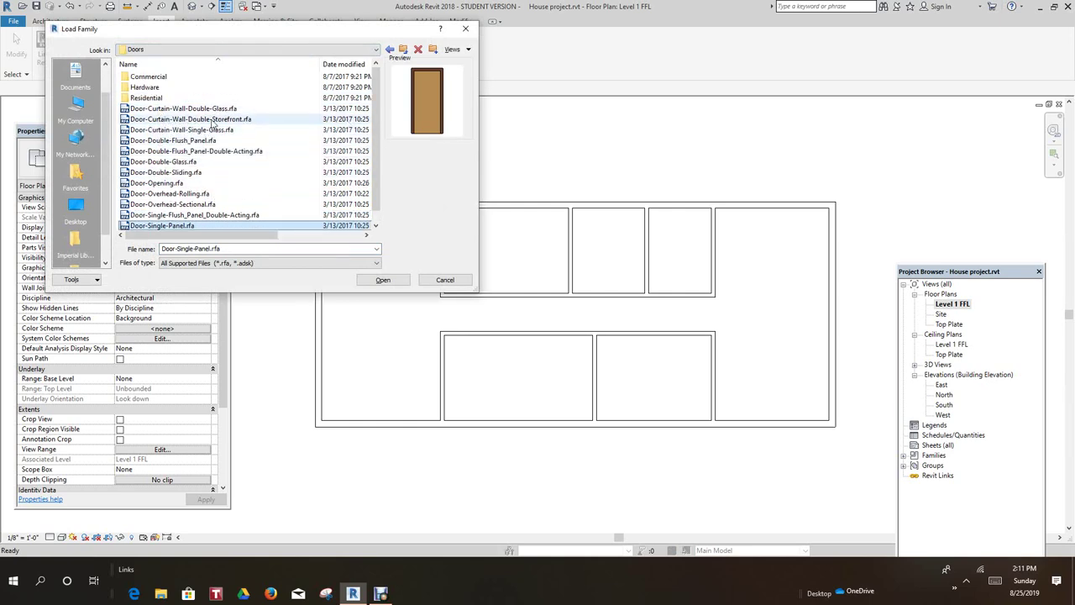
- In Residential doors, compare previews and select Door-Exterior-Double-Full Glass-Wood_Clad
double_click(145, 98)
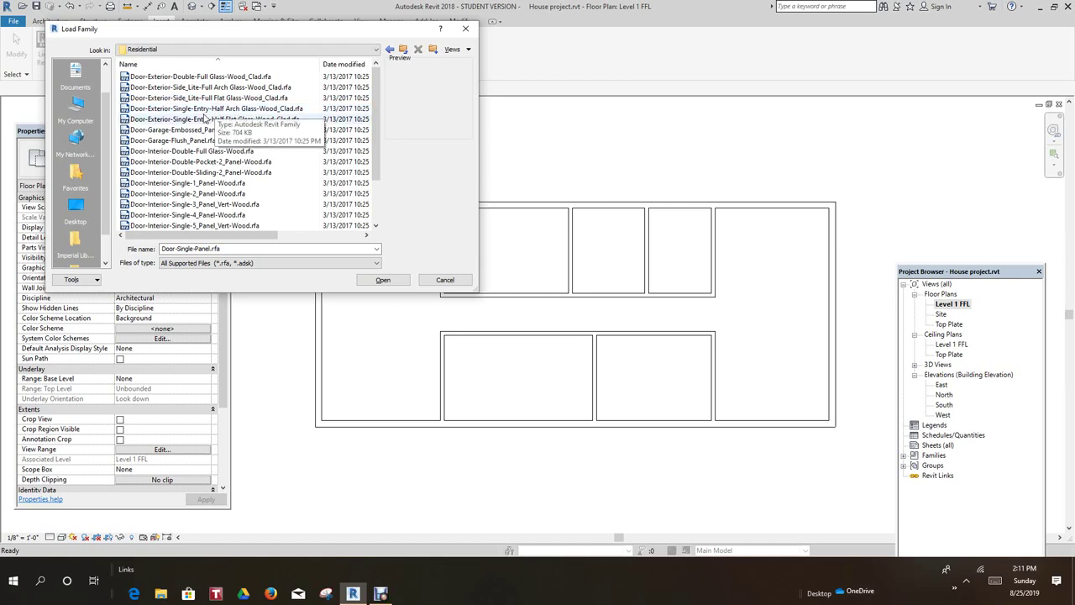
scroll(202, 126, "down", 2)
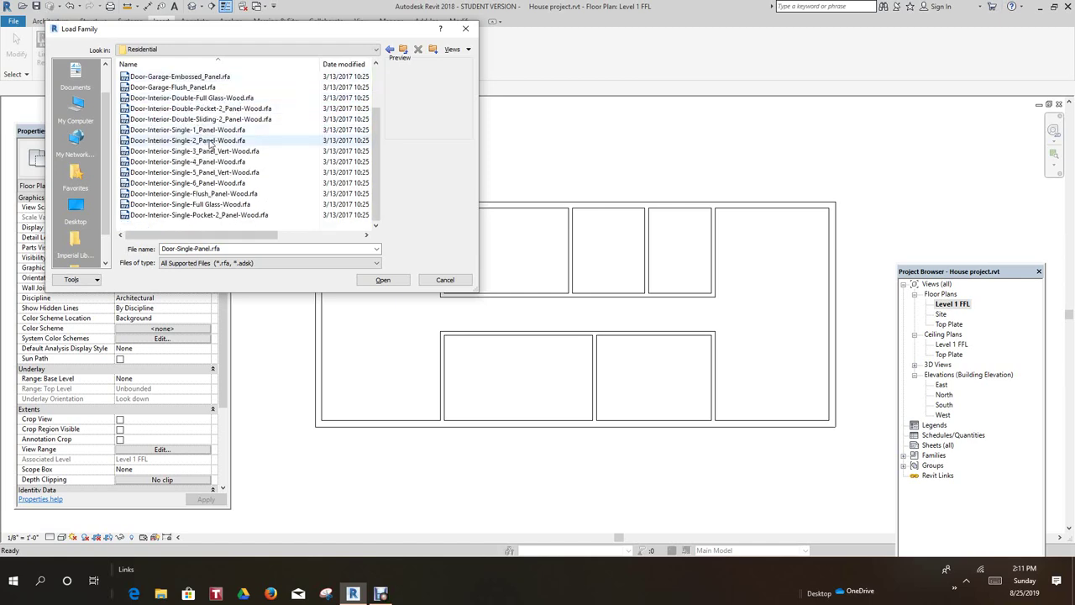
scroll(206, 138, "up", 2)
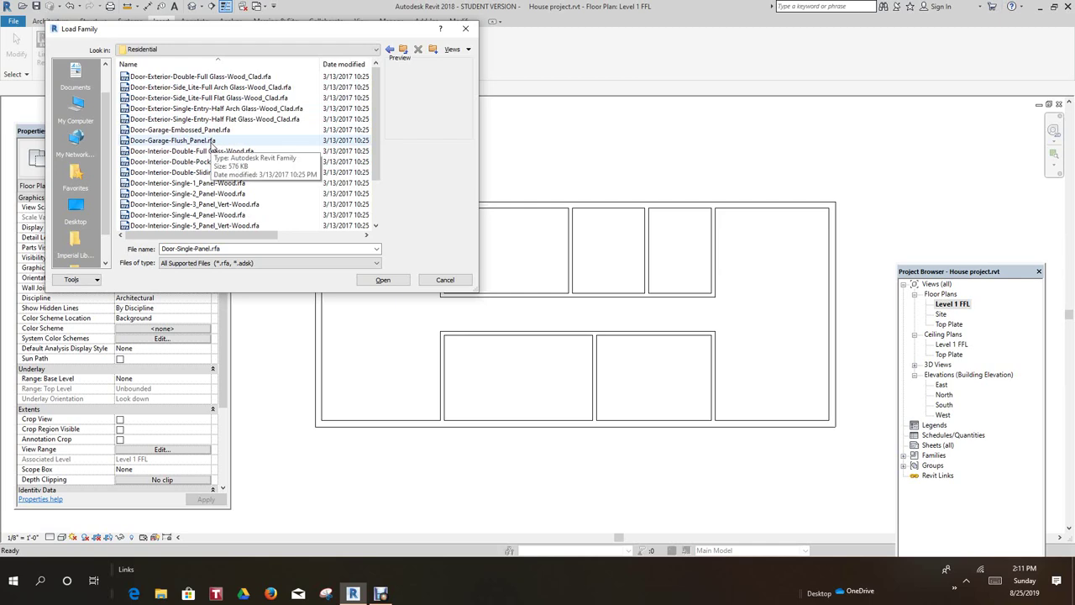
left_click(147, 77)
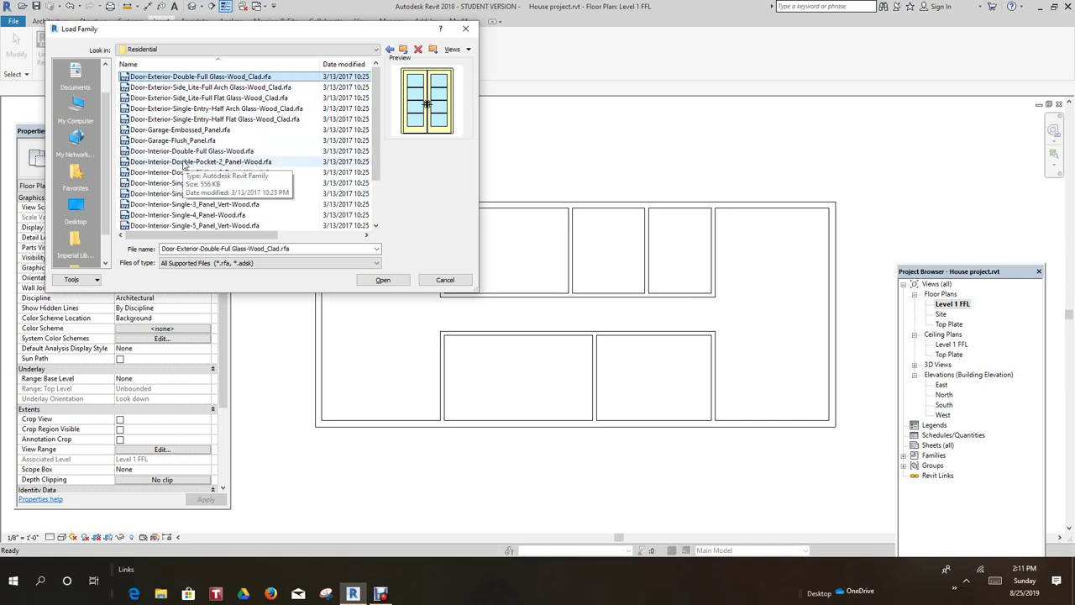
left_click(184, 164)
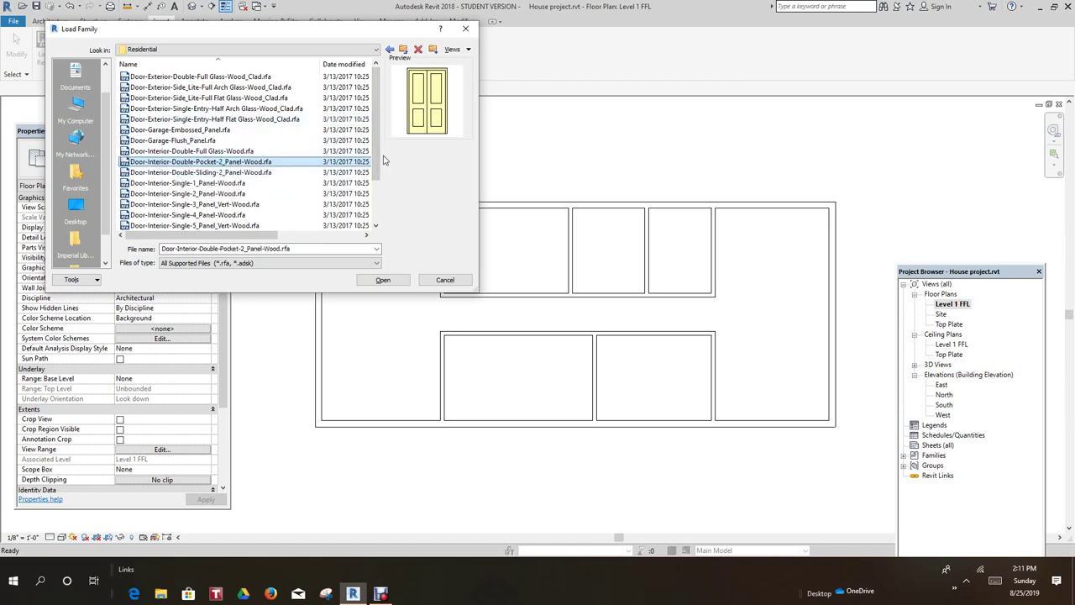
scroll(378, 162, "down", 2)
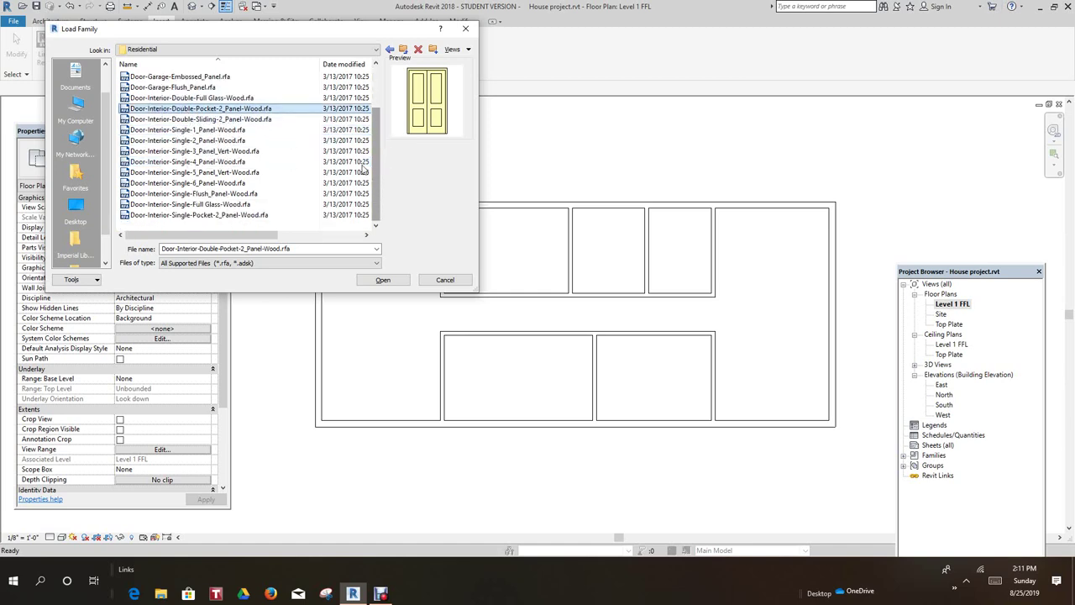
left_click(208, 184)
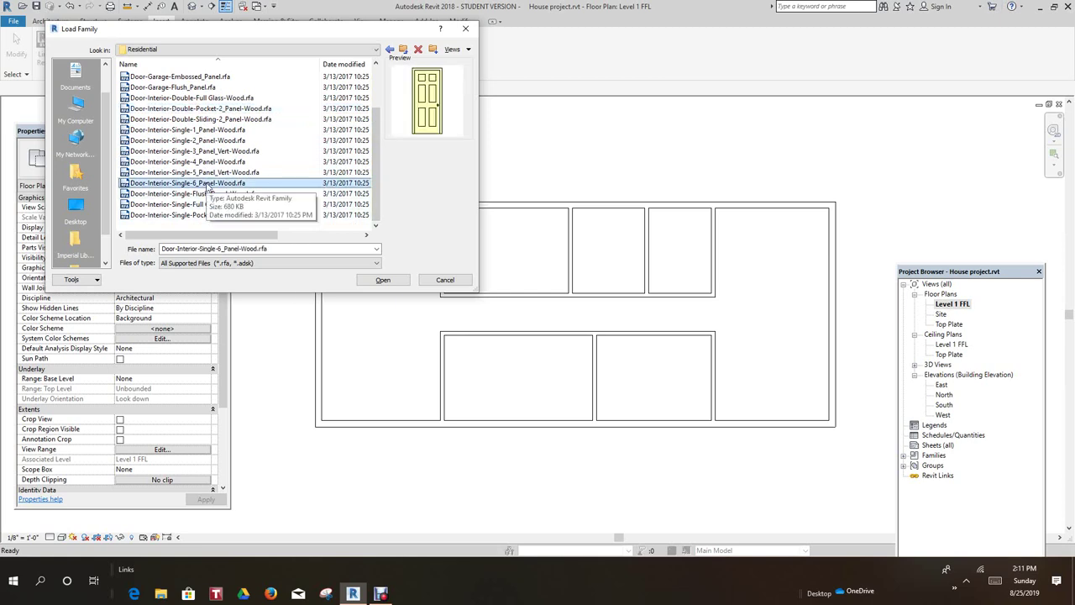
left_click_drag(373, 178, 373, 168)
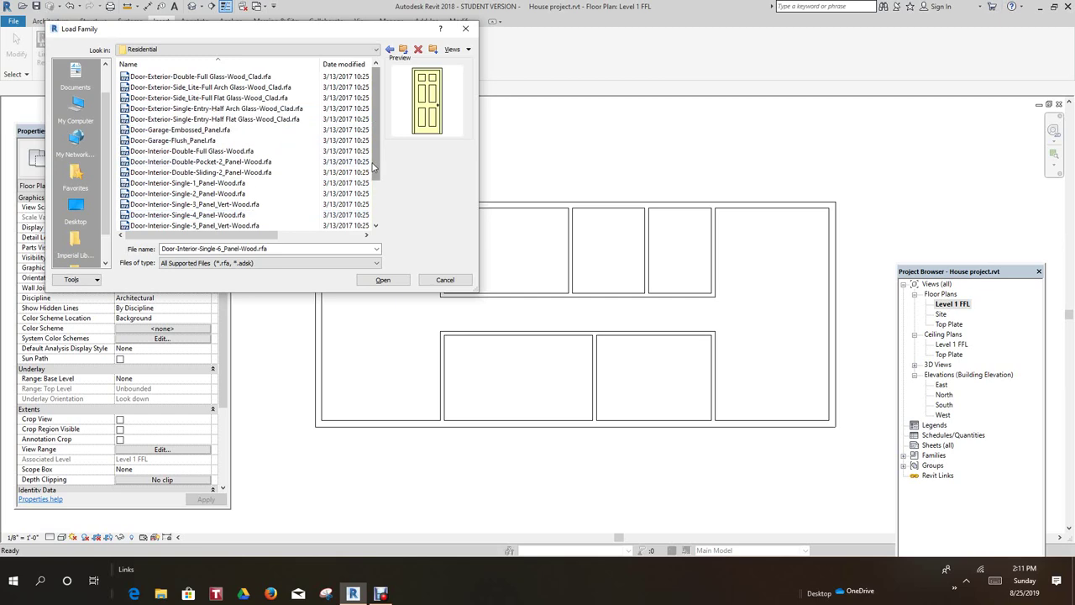
left_click(225, 77)
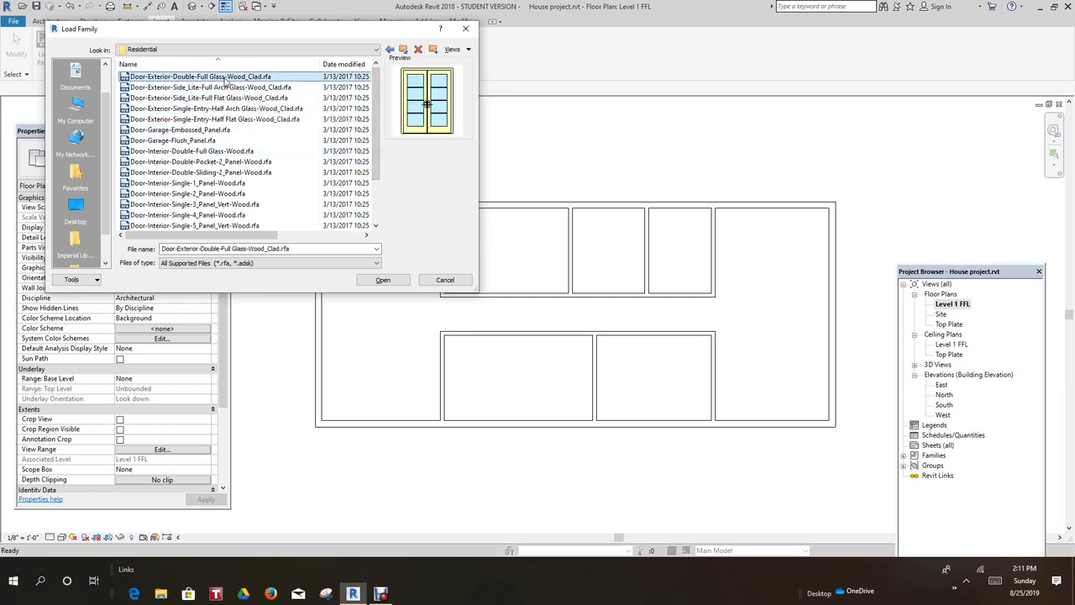
scroll(336, 177, "down", 2)
- Load the exterior double full-glass door family with only its 72" x 84" size
left_click(383, 281)
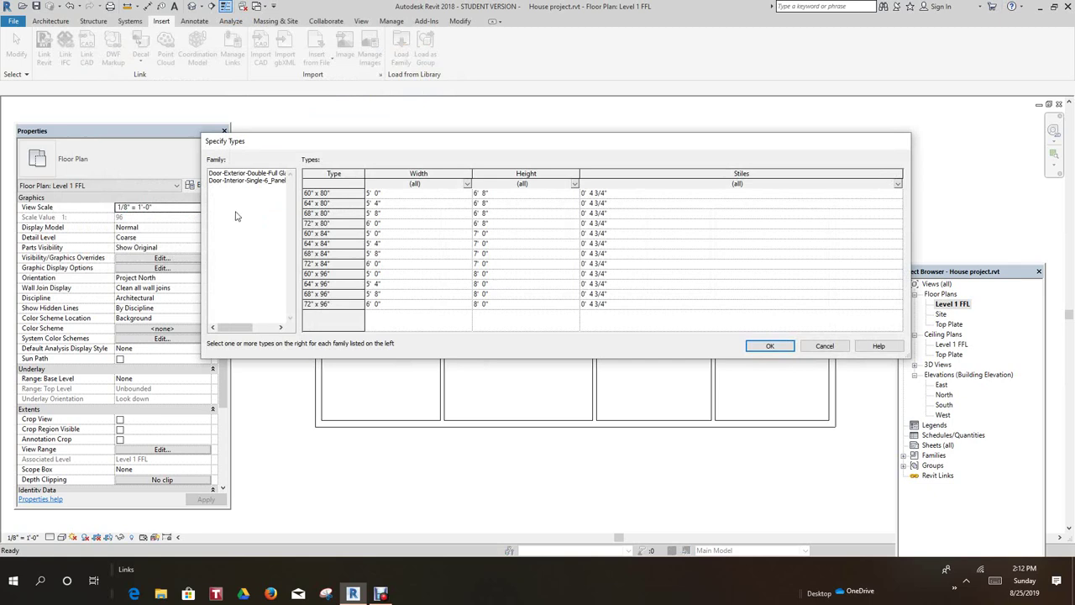
left_click_drag(333, 143, 396, 127)
left_click(312, 163)
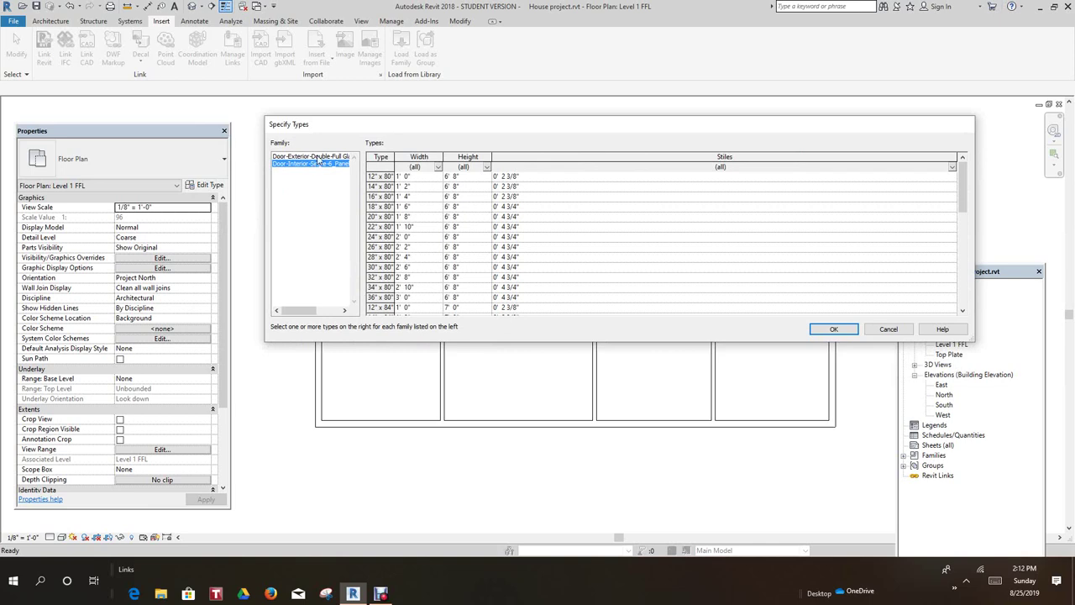
left_click(317, 157)
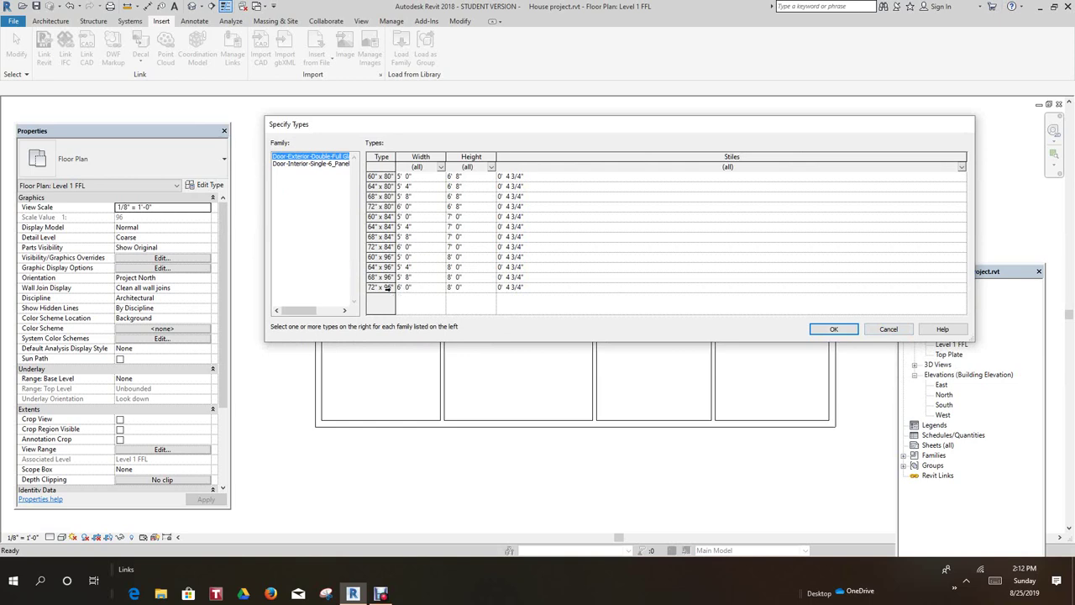
left_click(387, 287)
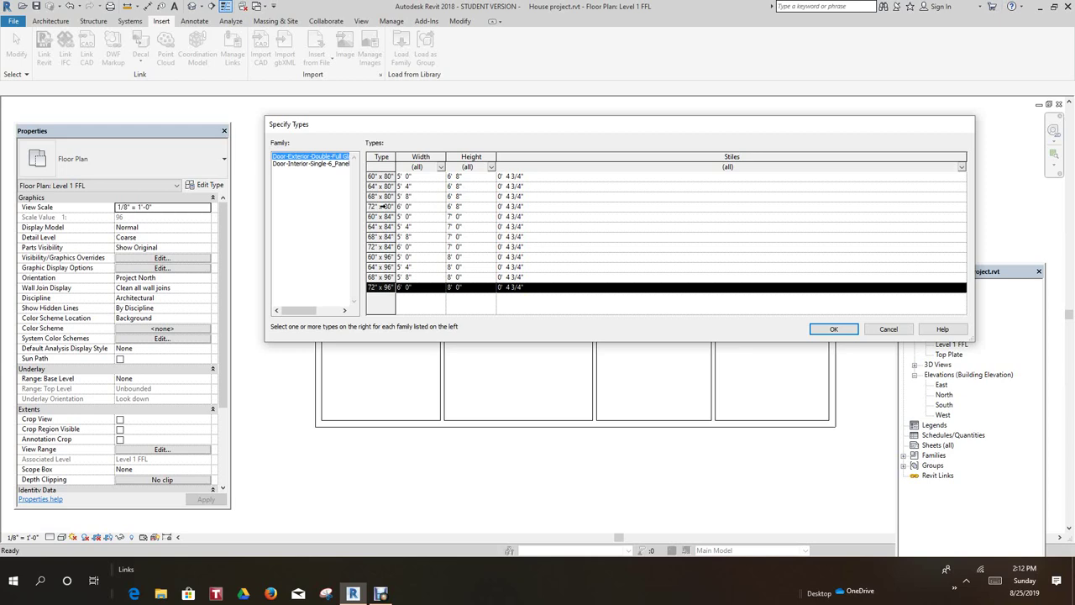
left_click(384, 247)
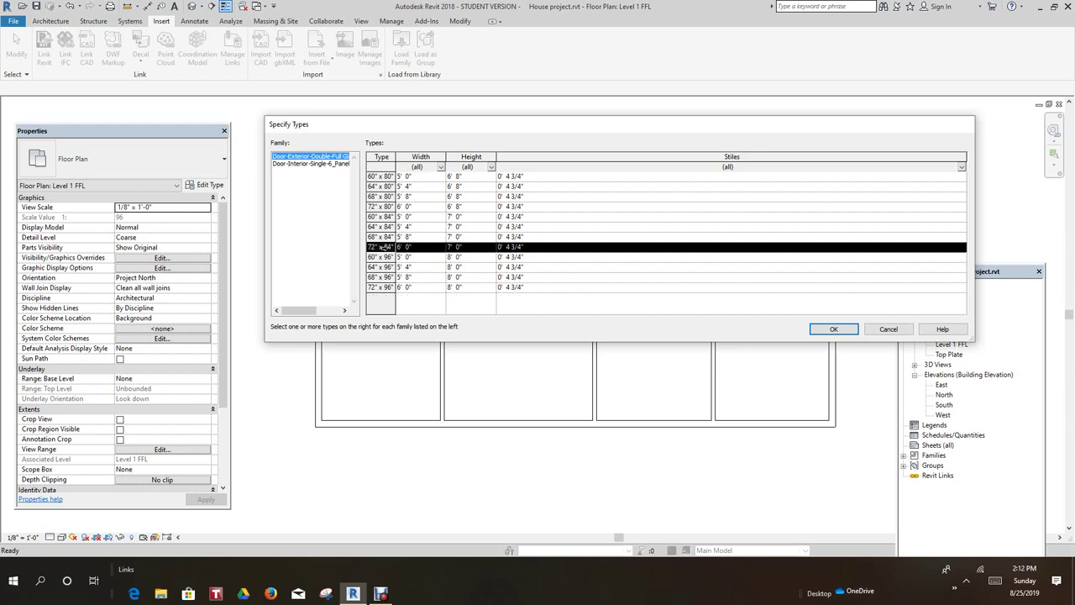
left_click(833, 329)
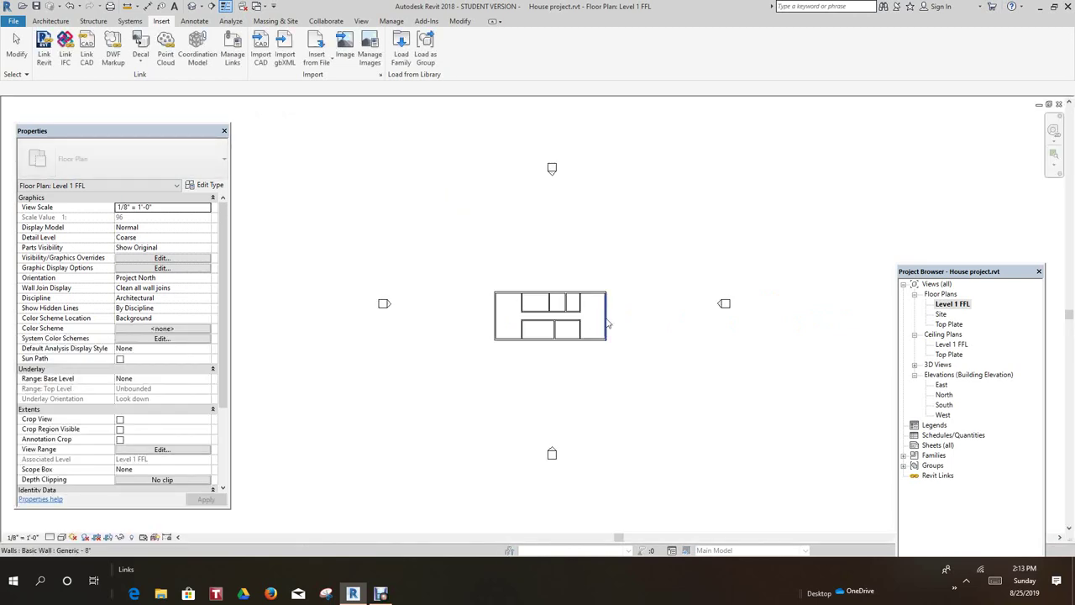
- Start a door with type Door-Exterior-Double-Full Glass-Wood_Clad 72" x 84"
scroll(608, 324, "up", 1)
left_click(50, 21)
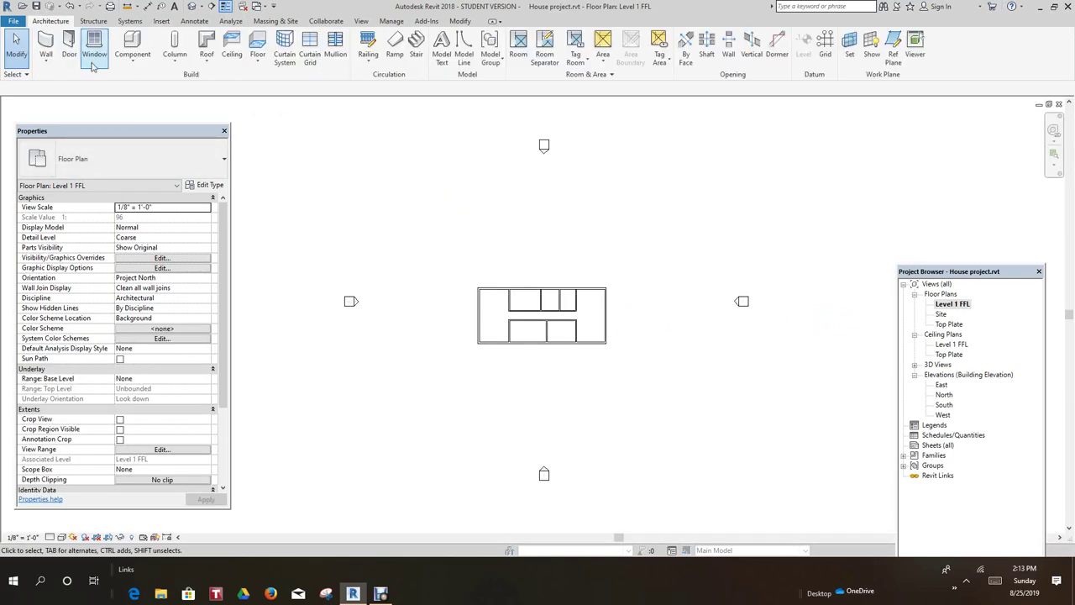
left_click(69, 46)
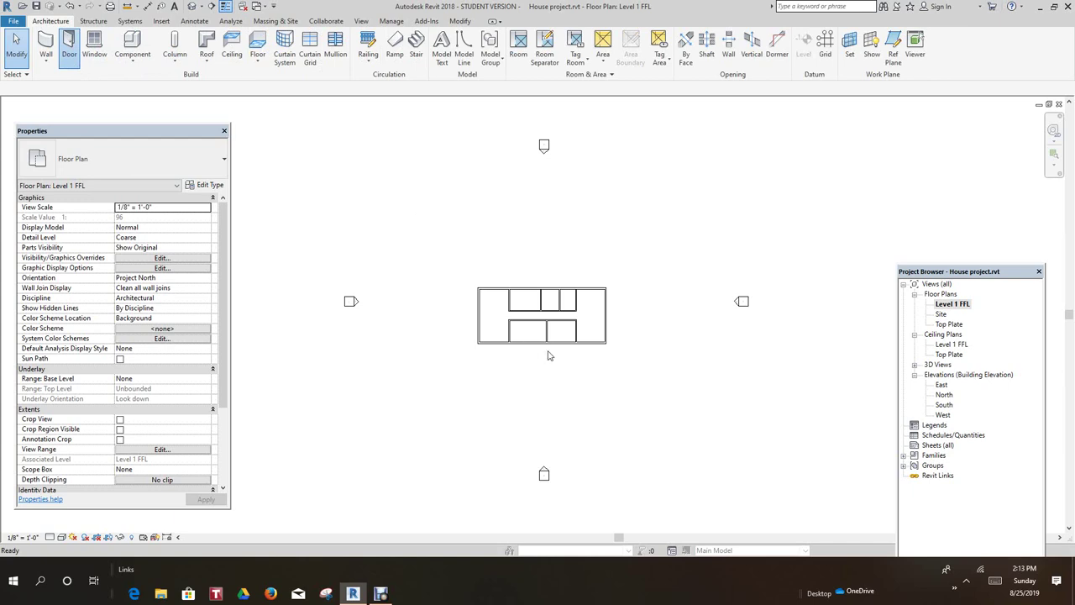
scroll(601, 321, "up", 1)
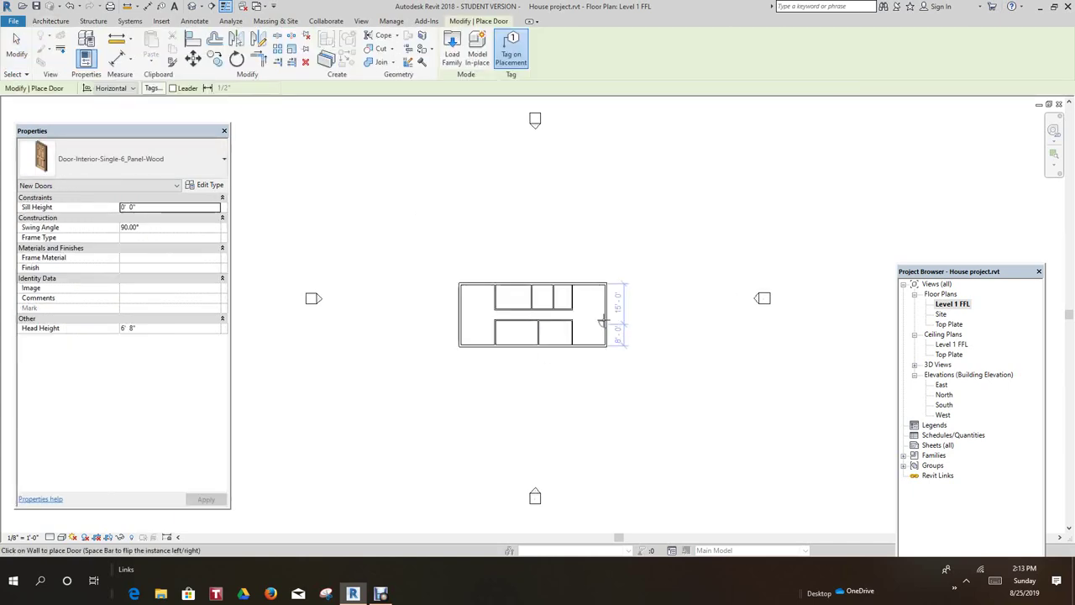
scroll(602, 321, "up", 1)
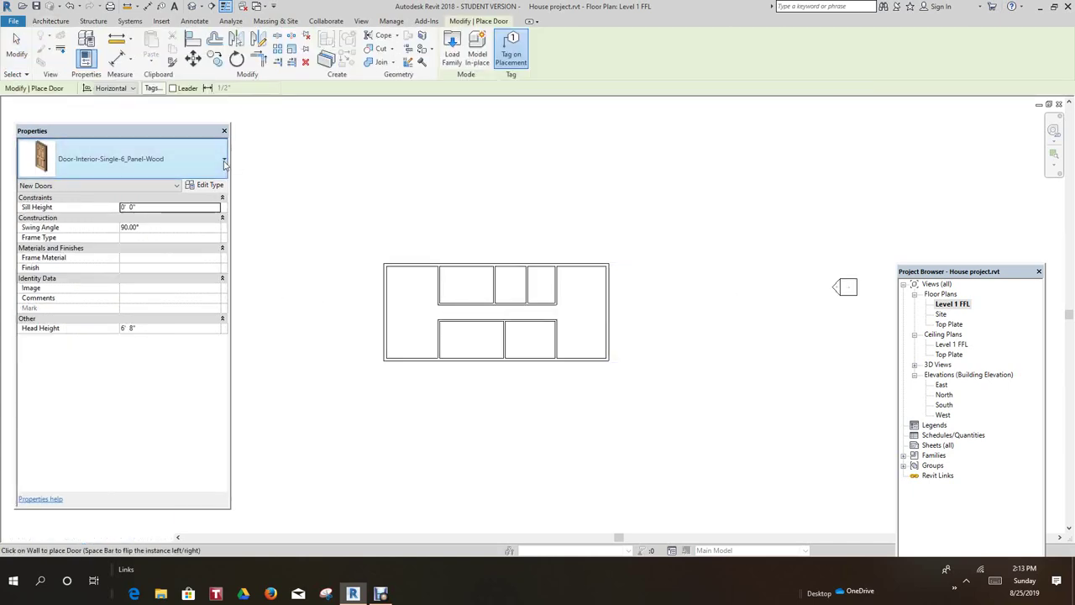
left_click(224, 162)
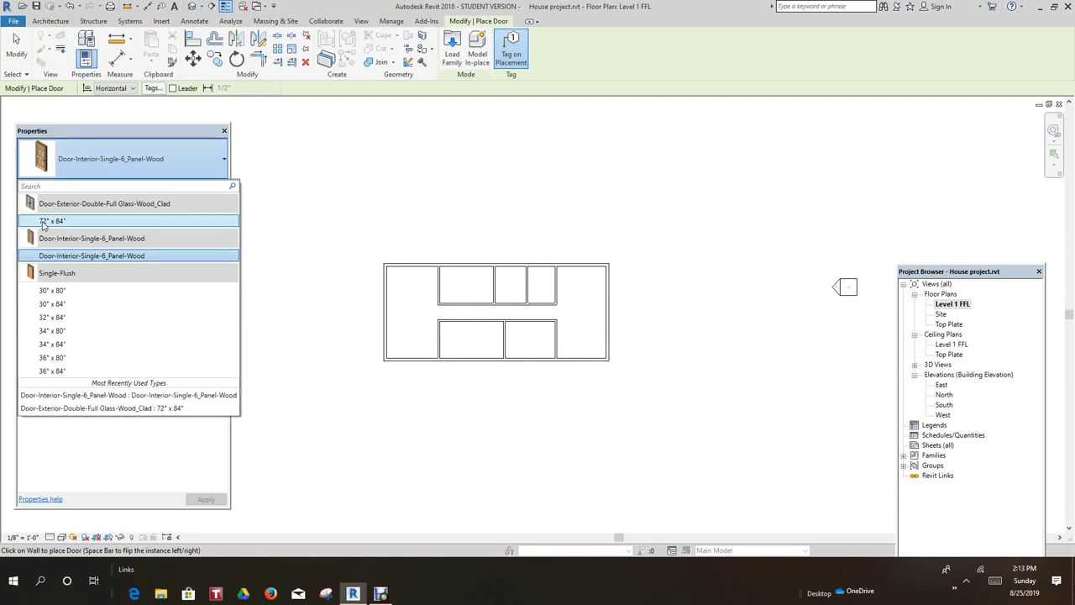
mouse_move(43, 224)
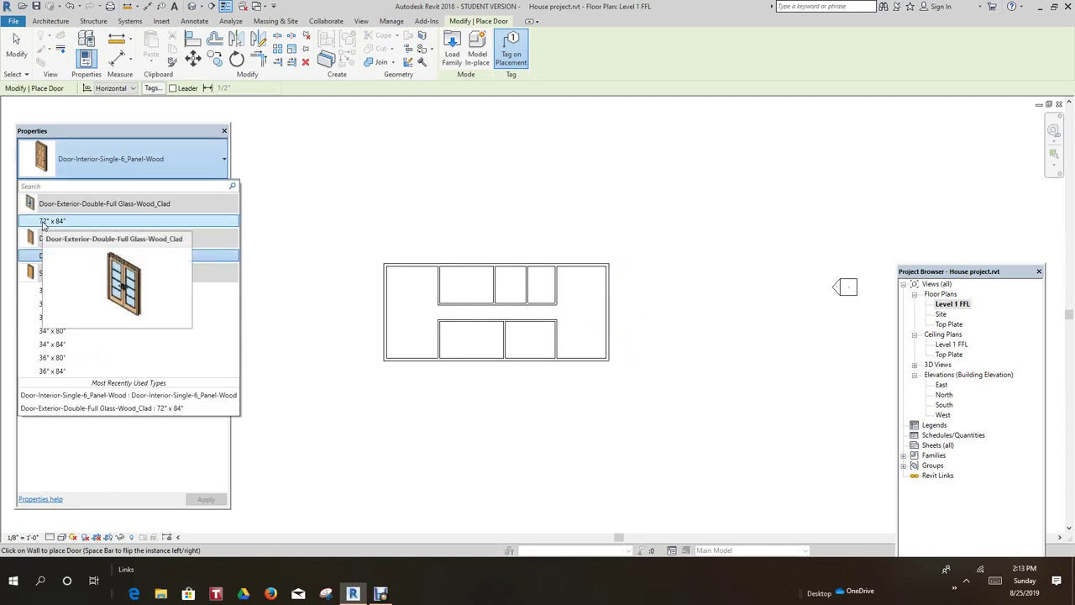
left_click(43, 222)
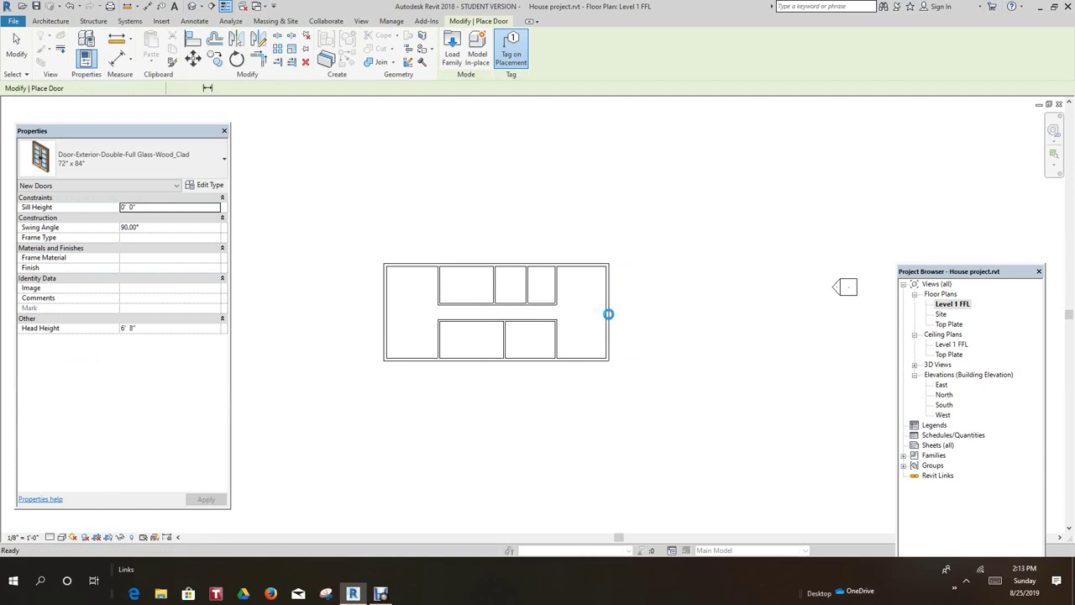
- Place the double glass door on the east wall, flipped to swing into the house
scroll(608, 314, "up", 2)
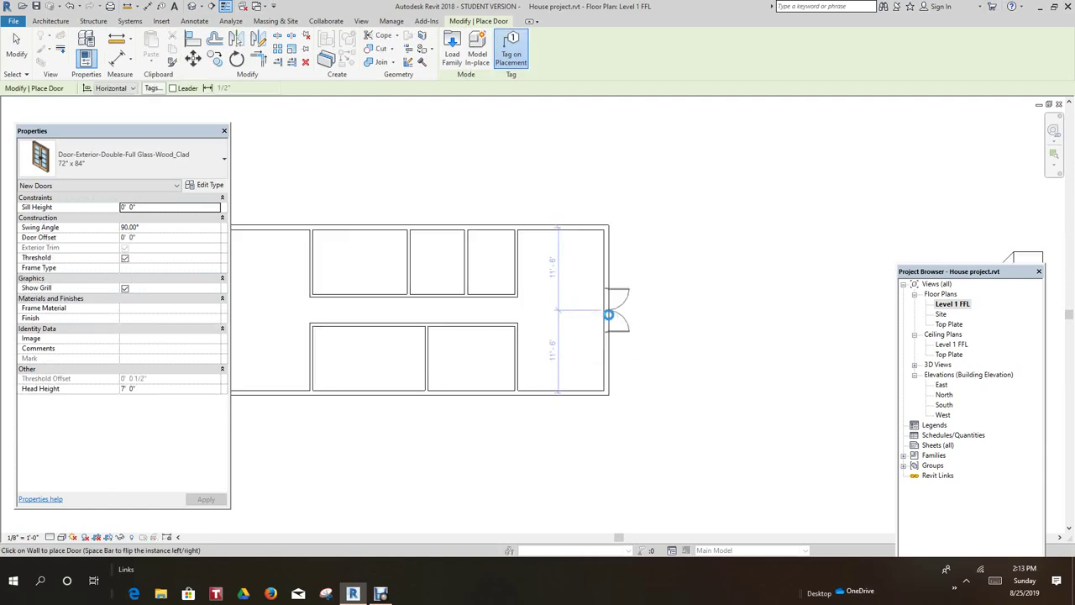
scroll(608, 314, "up", 1)
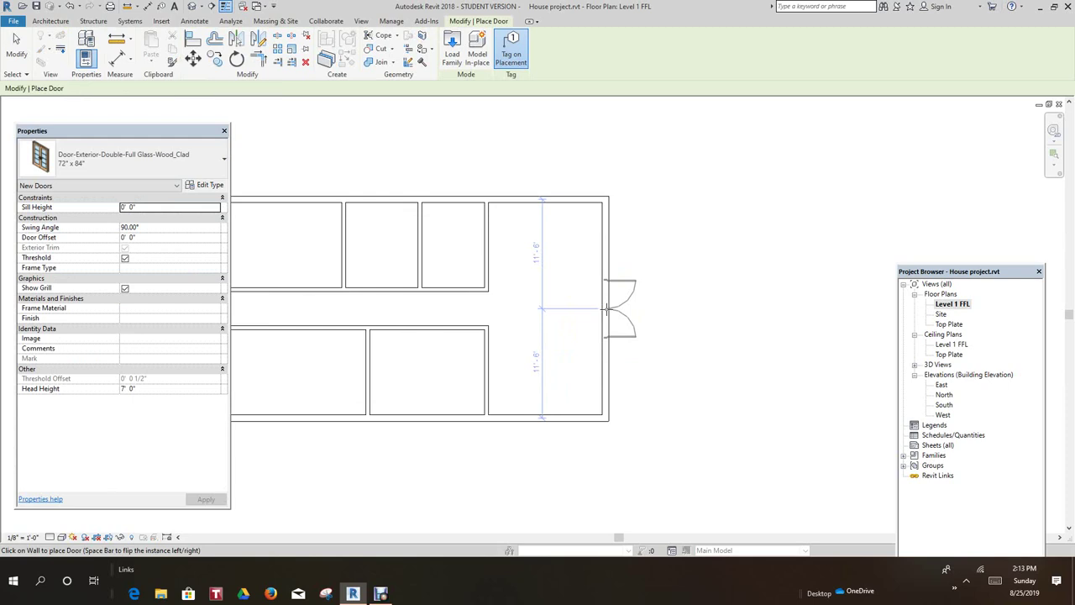
left_click(606, 309)
scroll(619, 318, "up", 8)
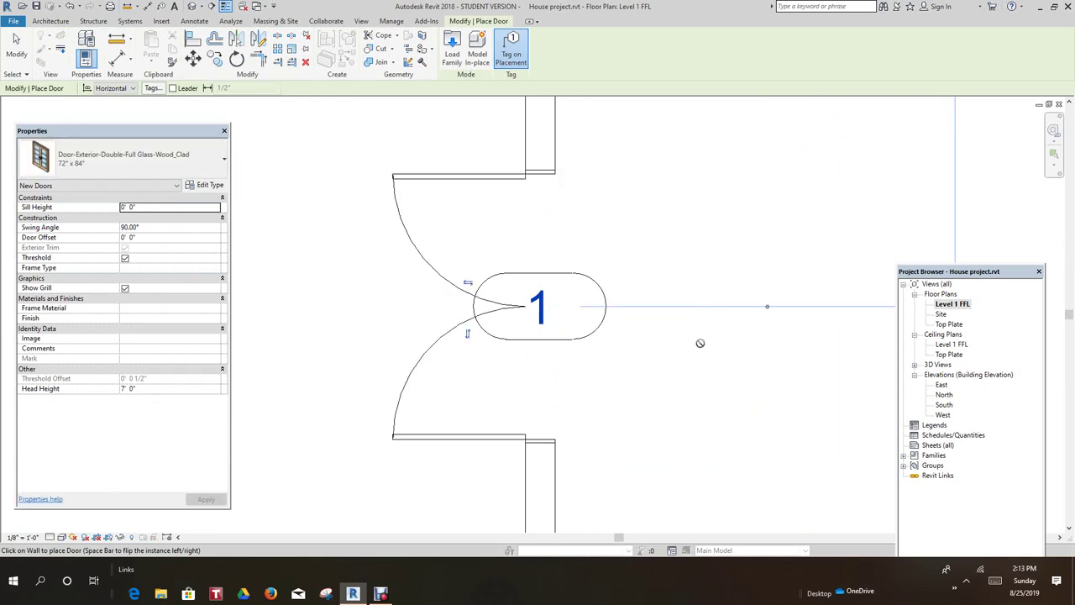
key("space")
scroll(635, 377, "down", 5)
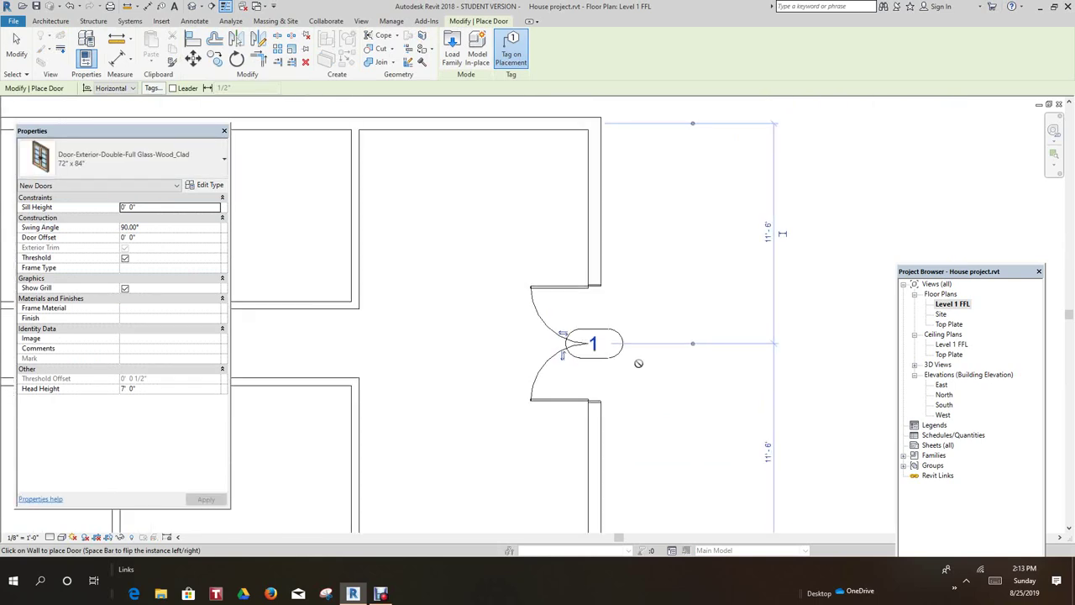
middle_click_drag(638, 360, 668, 289)
scroll(666, 294, "down", 5)
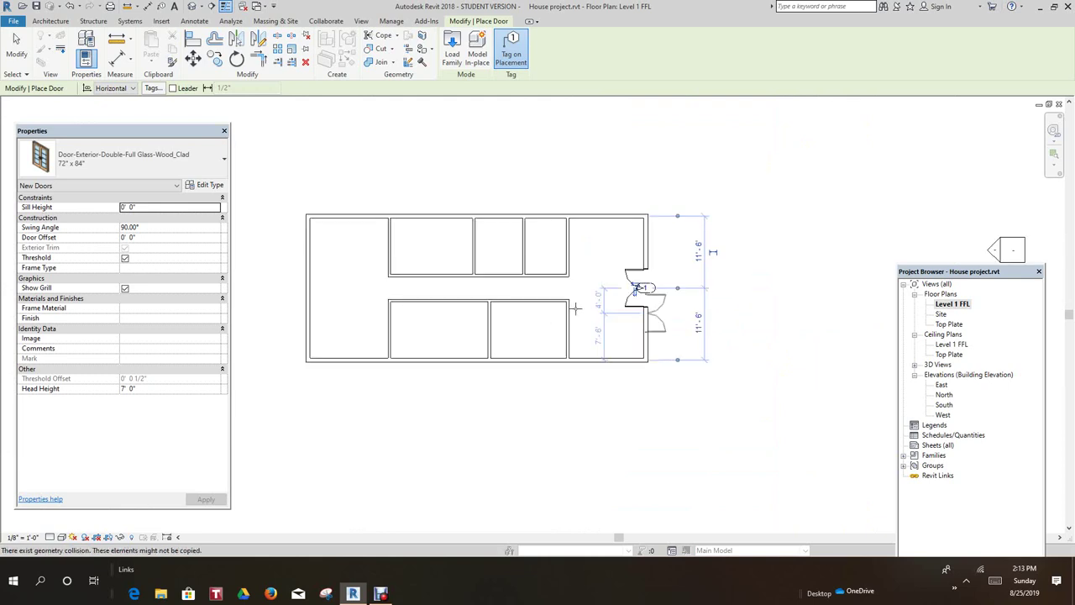
scroll(551, 315, "down", 2)
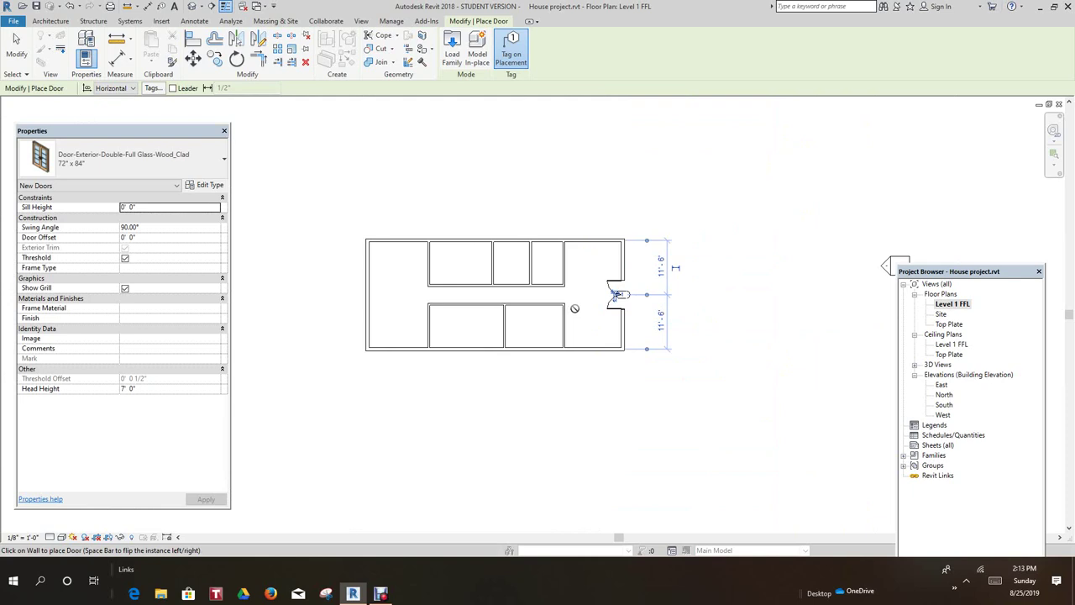
scroll(575, 309, "down", 2)
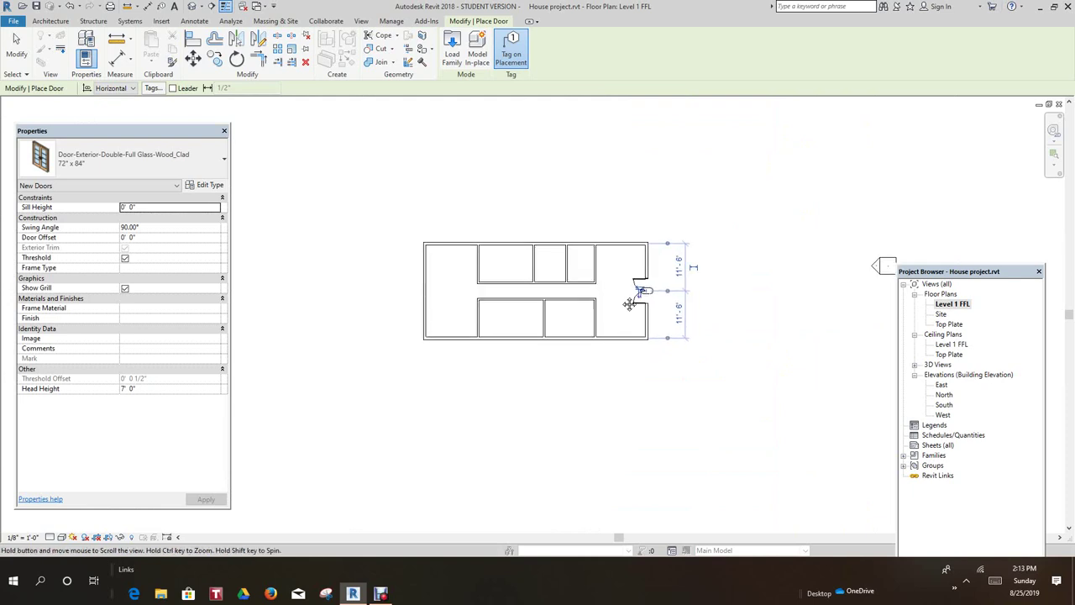
scroll(467, 292, "up", 3)
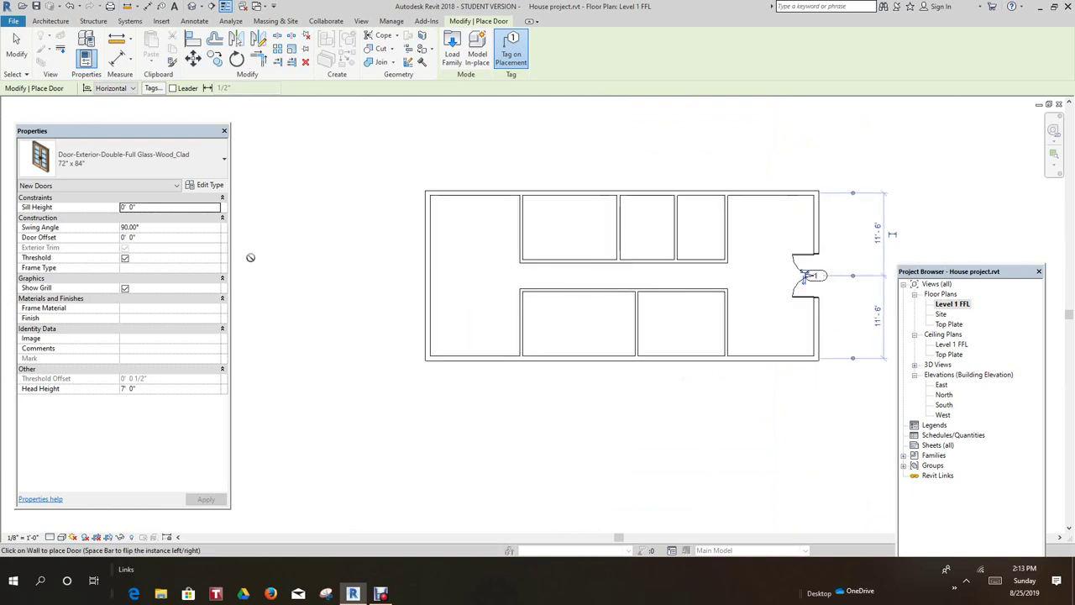
- Place a Single-Flush 36" x 80" door in the west wall
left_click(225, 162)
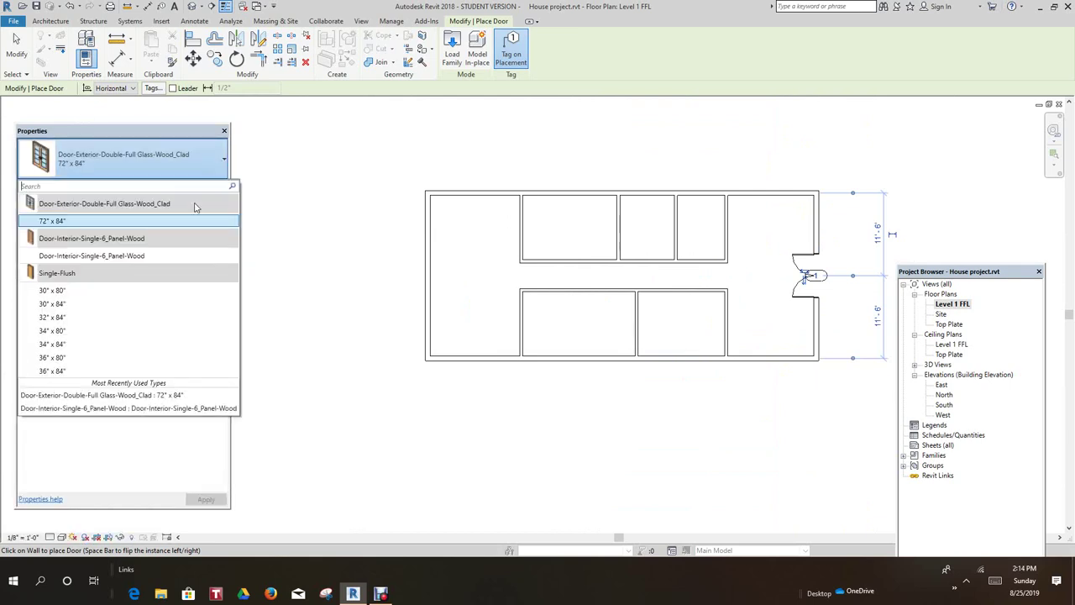
left_click(58, 360)
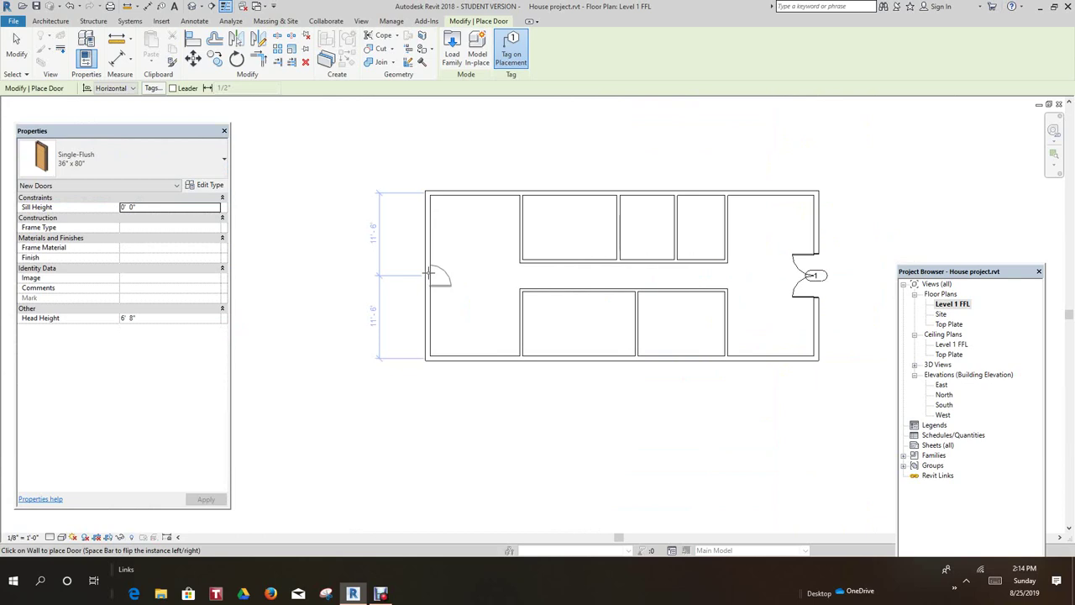
left_click(429, 273)
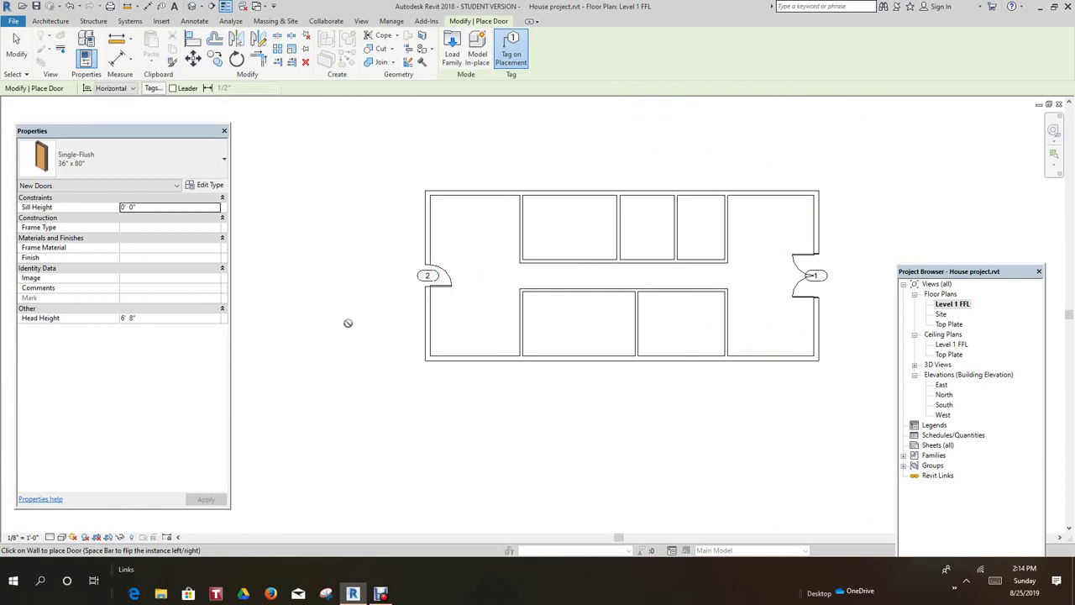
scroll(370, 297, "up", 3)
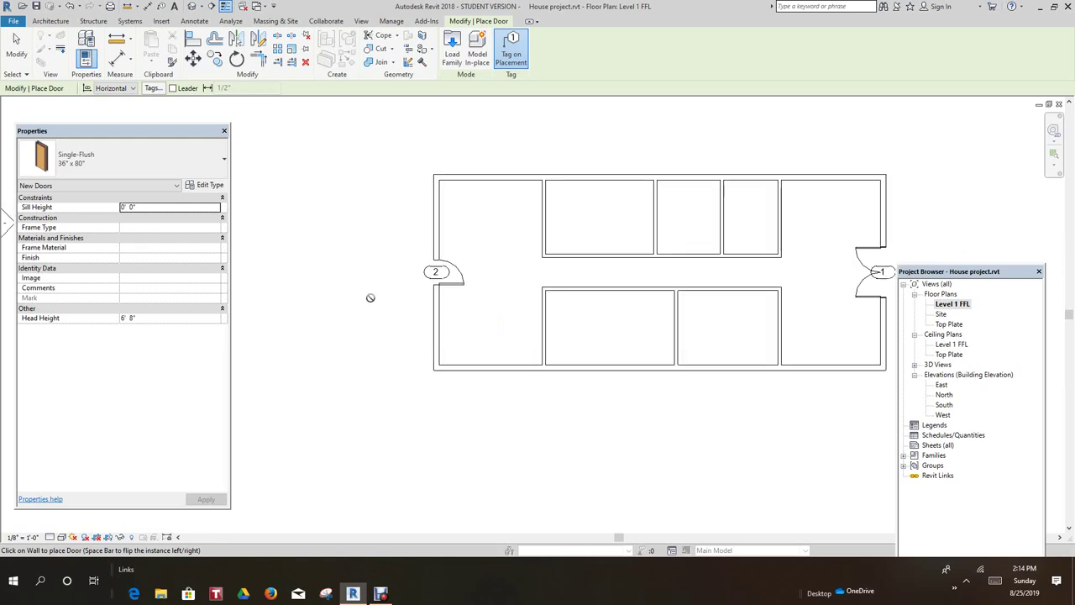
scroll(372, 300, "down", 3)
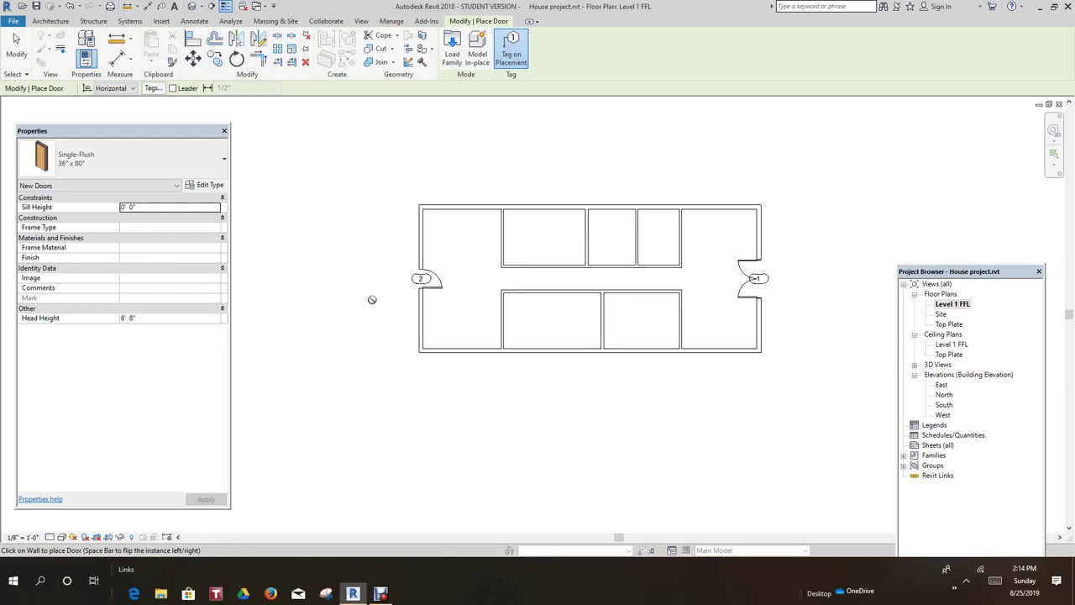
scroll(359, 312, "up", 2)
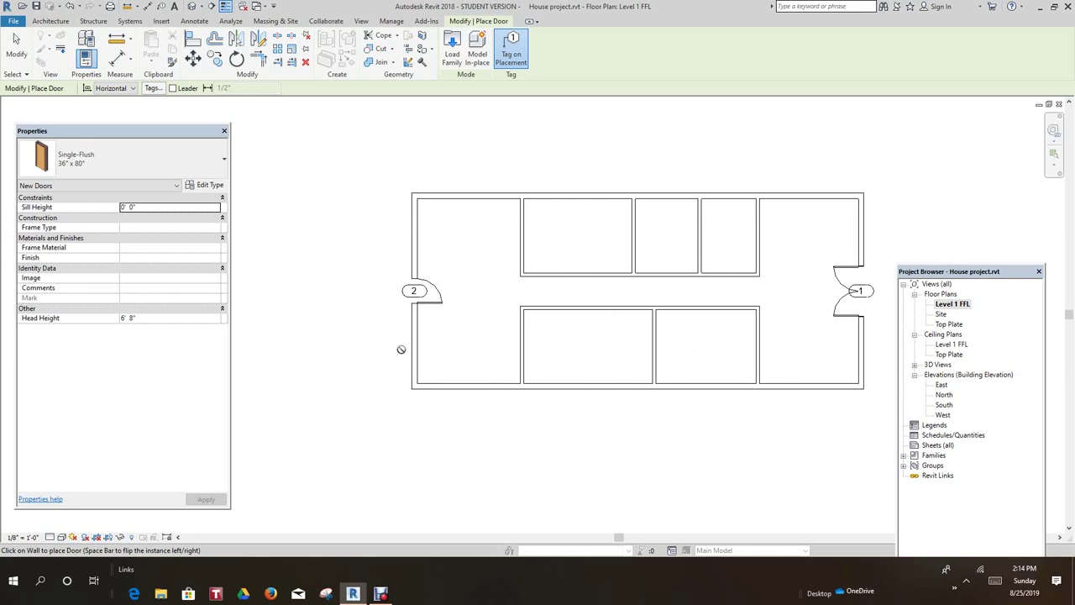
key("Escape")
key("Escape")
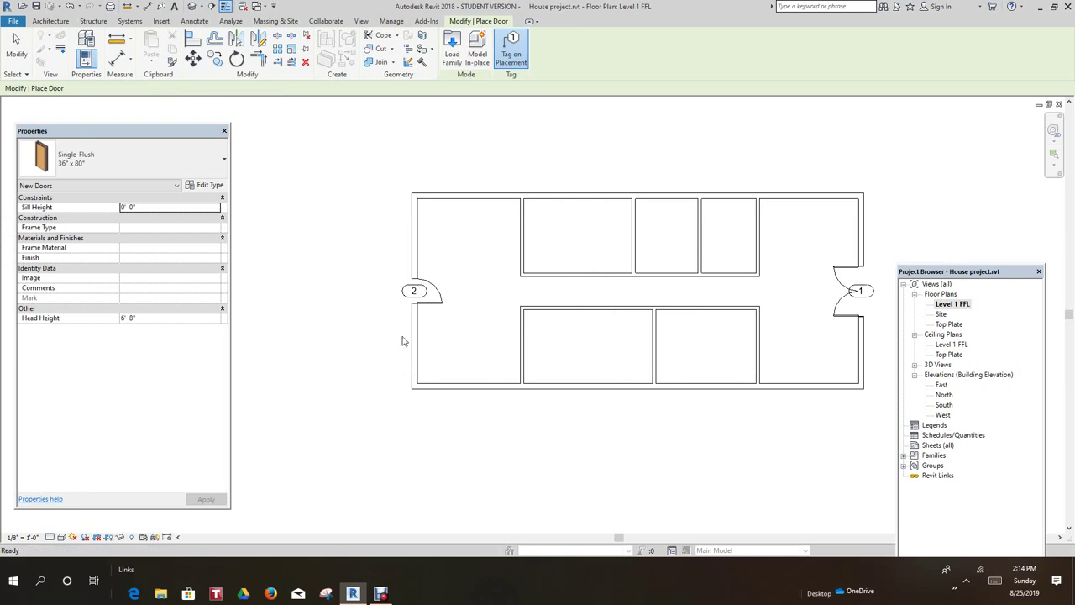
- Flip door 2 on the west wall so it swings outward
left_click(435, 304)
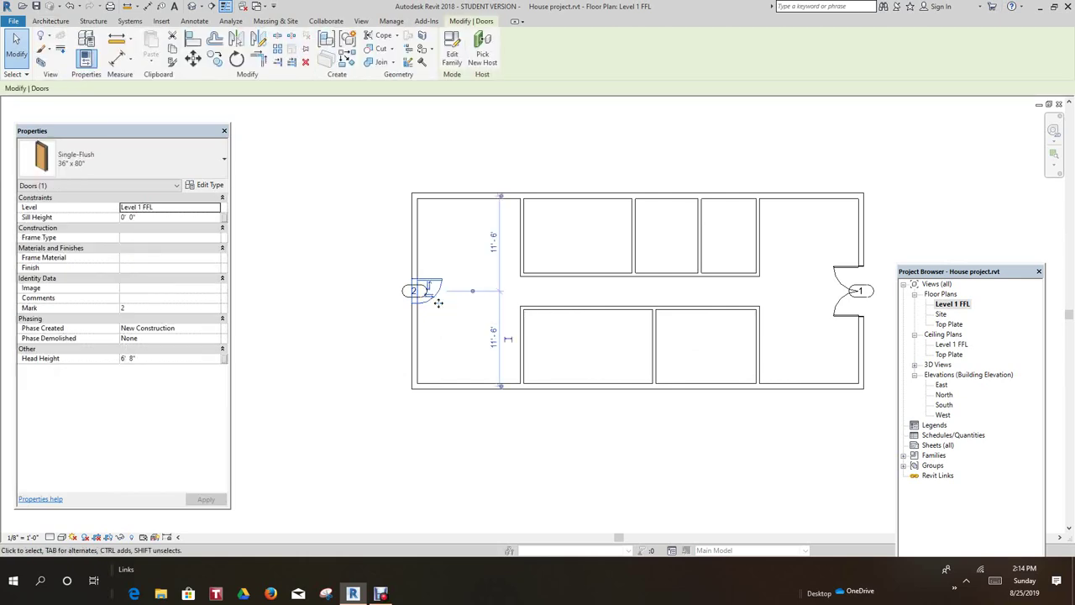
key("space")
key("space")
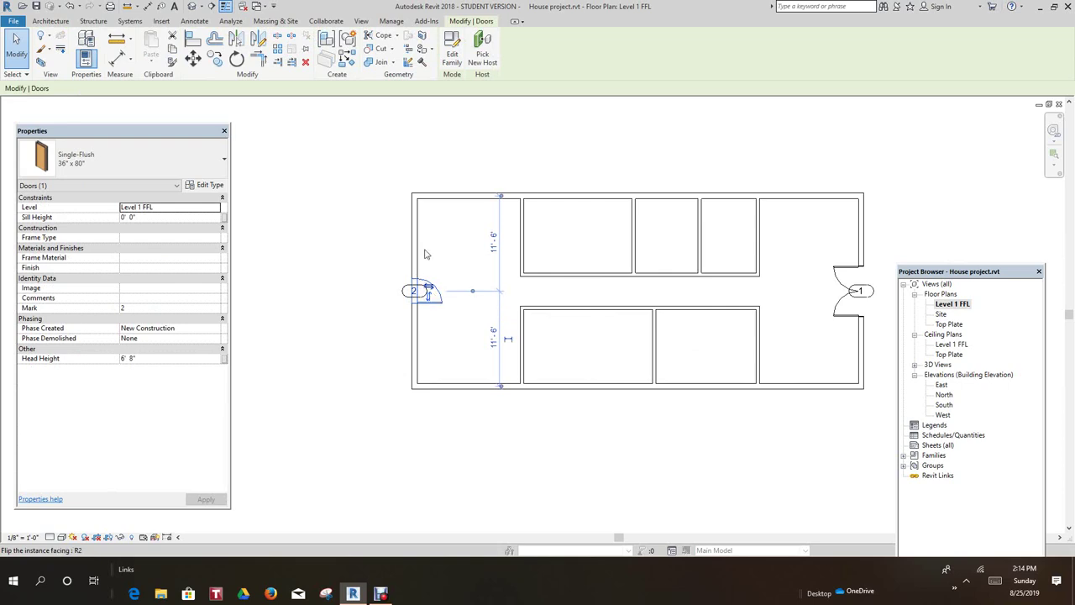
scroll(449, 380, "down", 4)
left_click(425, 444)
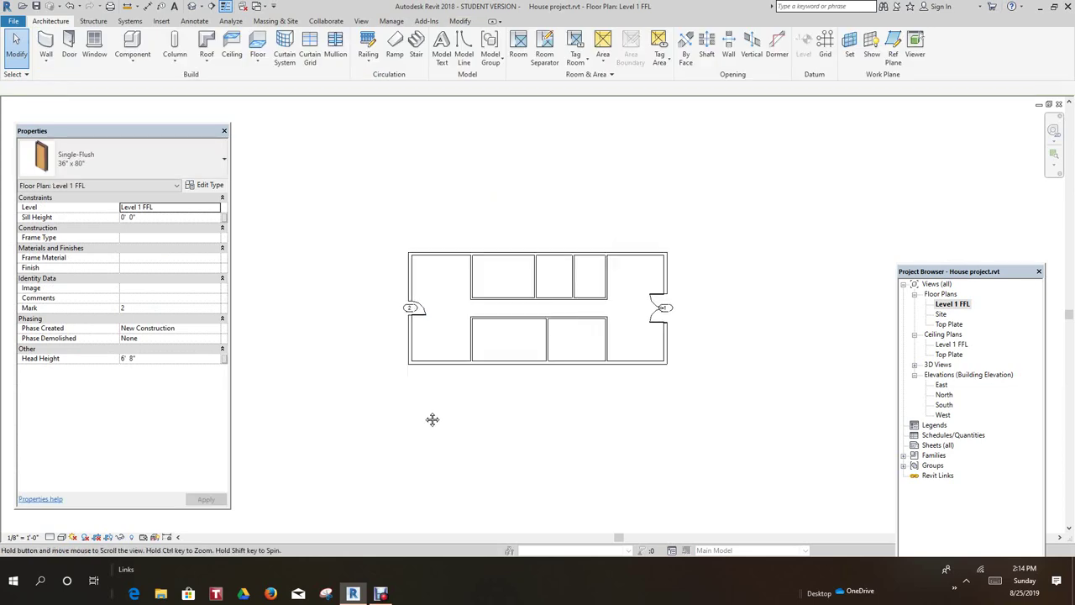
- Recentre the plan, start the Window tool, and list the Fixed window sizes, defaulting to 36" x 48"
scroll(318, 261, "up", 1)
scroll(444, 249, "up", 2)
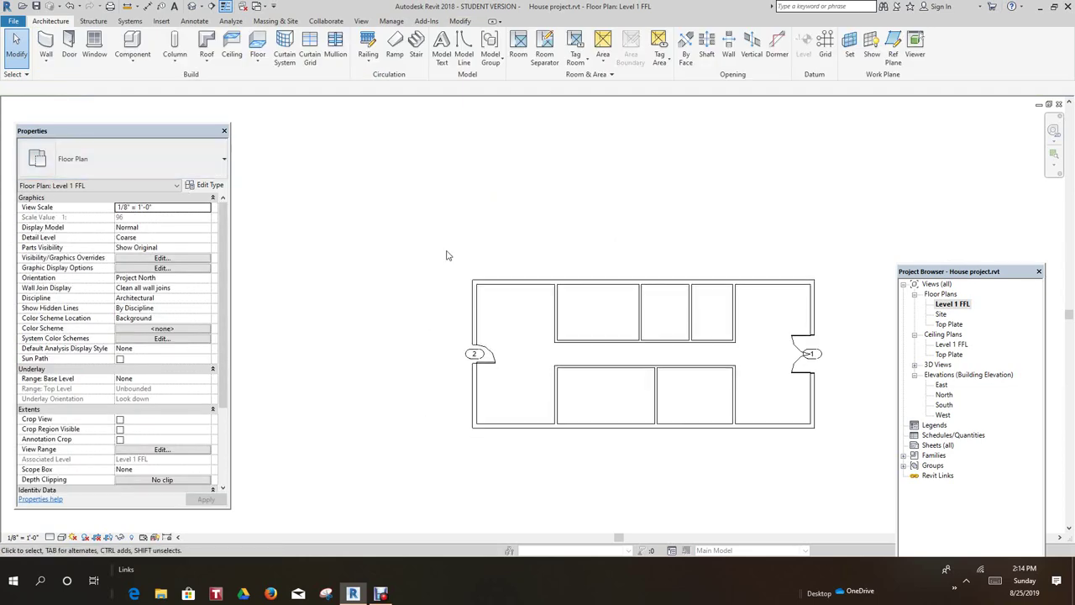
scroll(394, 201, "up", 2)
middle_click_drag(375, 155, 339, 103)
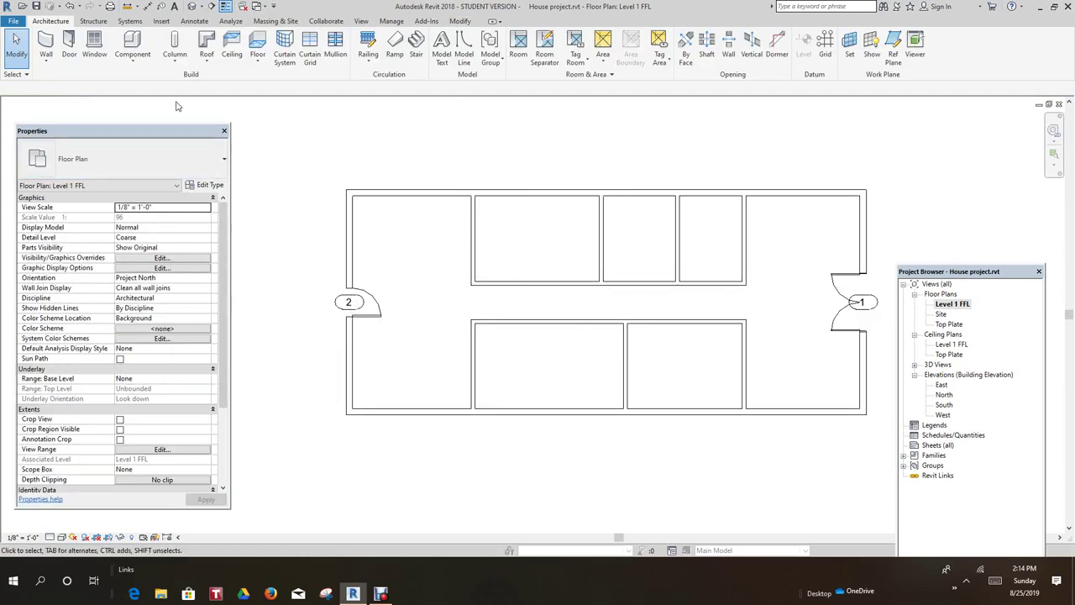
left_click(94, 44)
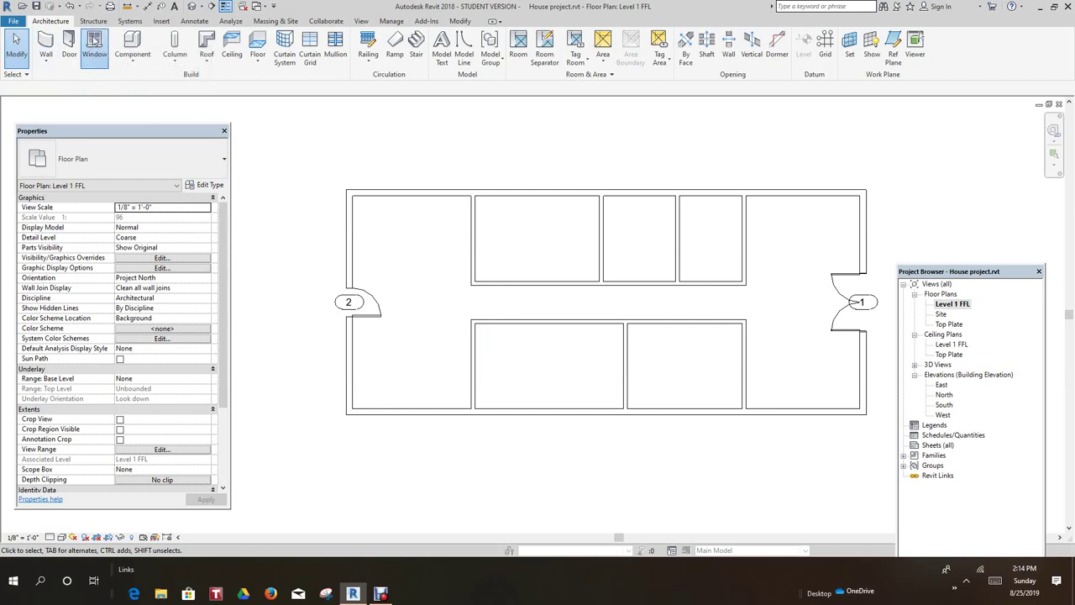
left_click(224, 161)
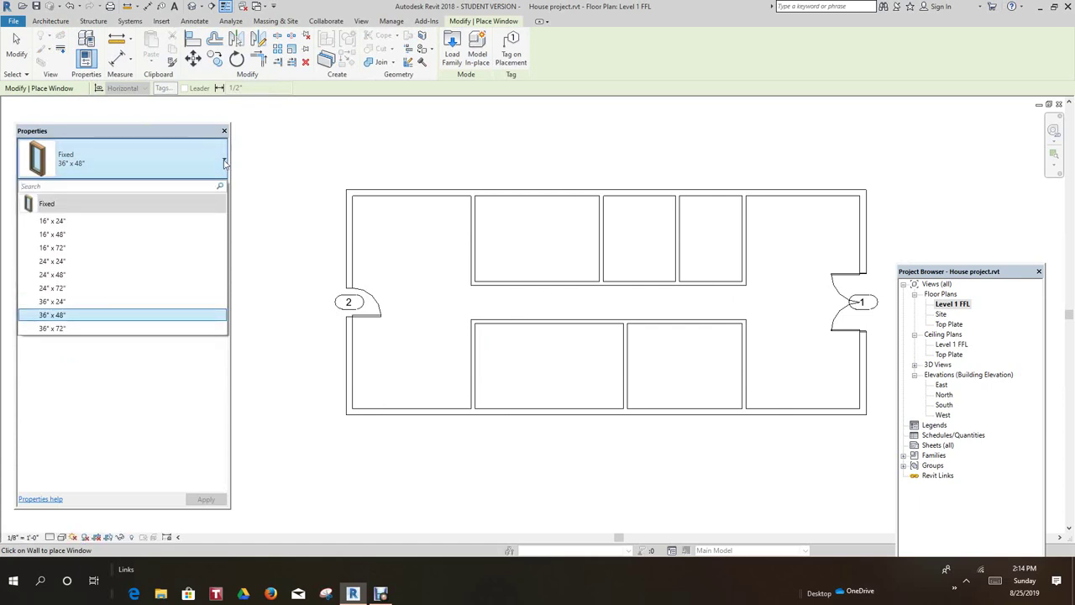
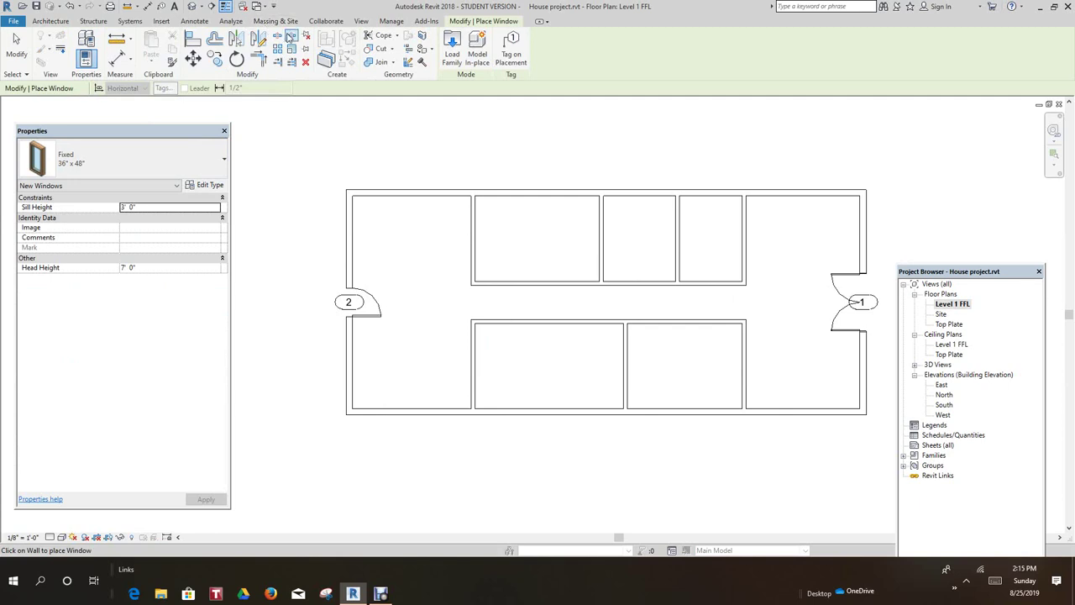
- Load the Casement 3x3 with Trim.rfa family from the library's Windows folder into the project
left_click(447, 64)
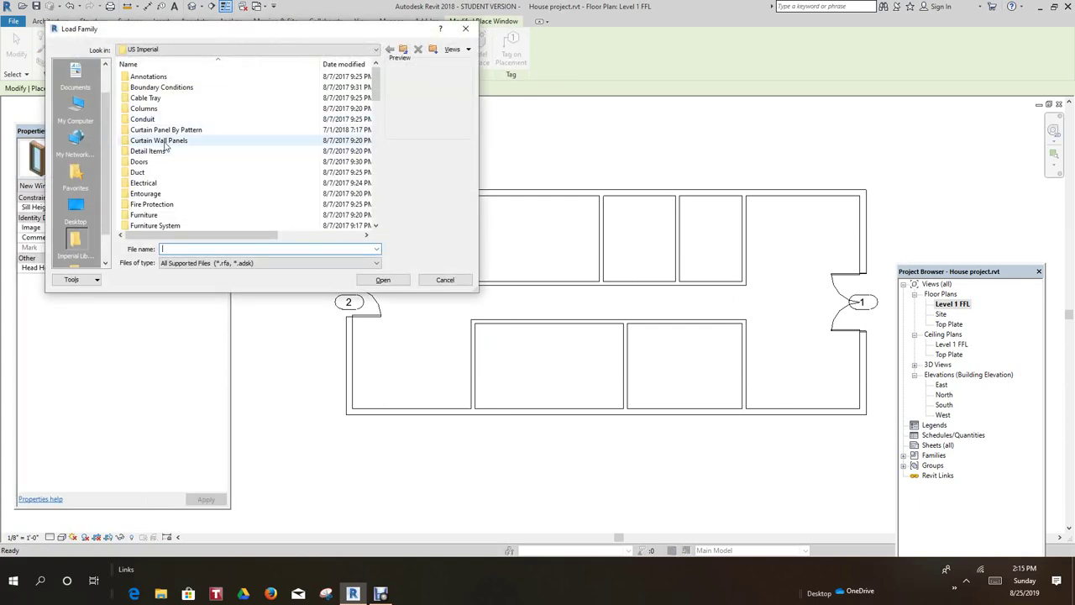
scroll(153, 176, "down", 6)
scroll(154, 176, "down", 6)
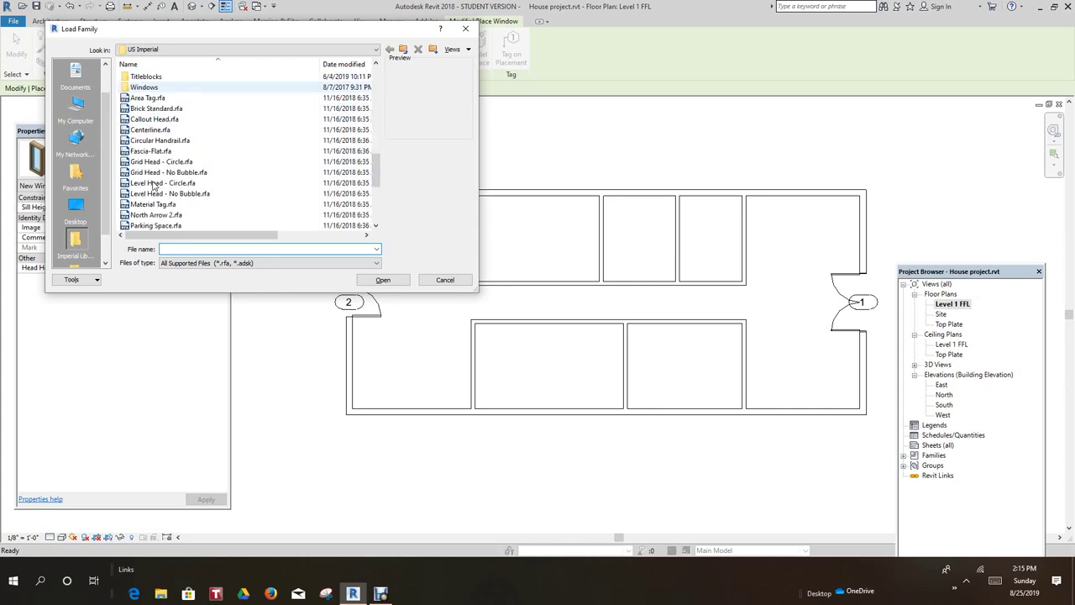
scroll(158, 134, "up", 1)
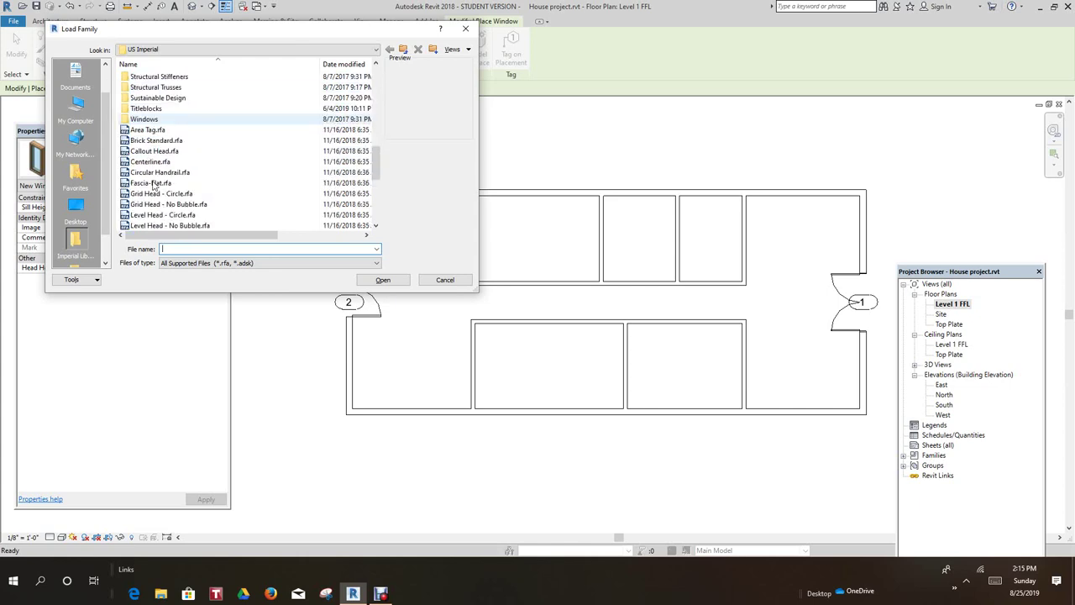
double_click(147, 119)
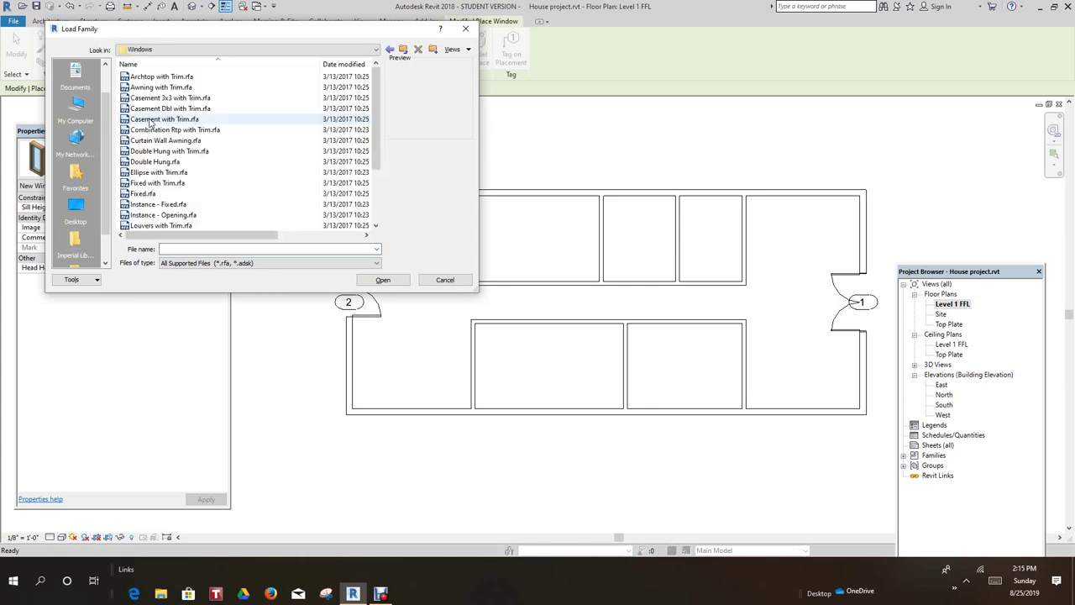
left_click(163, 78)
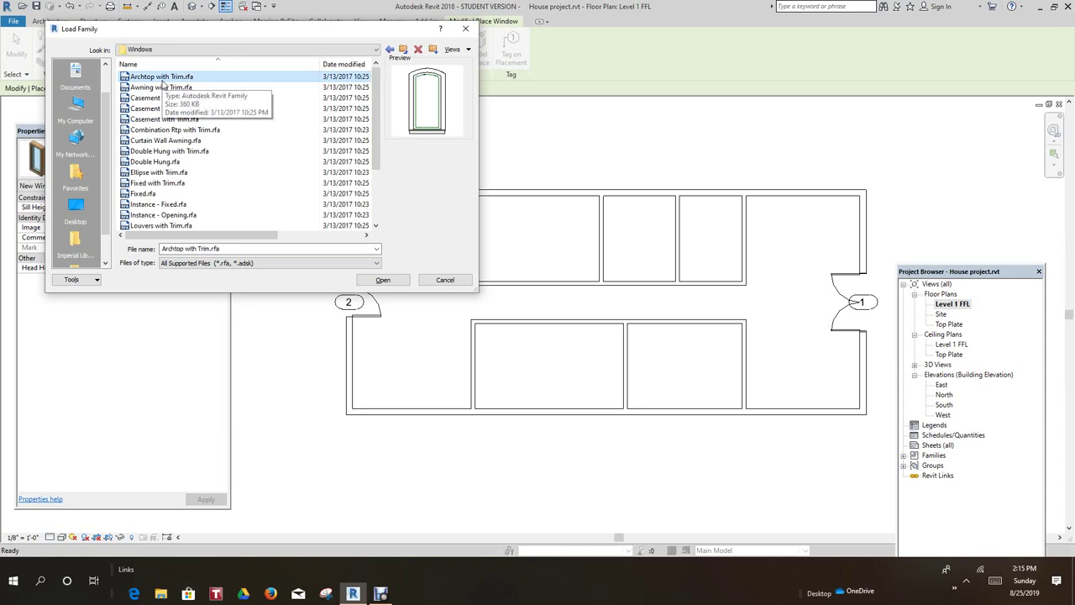
key("Down")
key("Down")
key("Down")
key("Down")
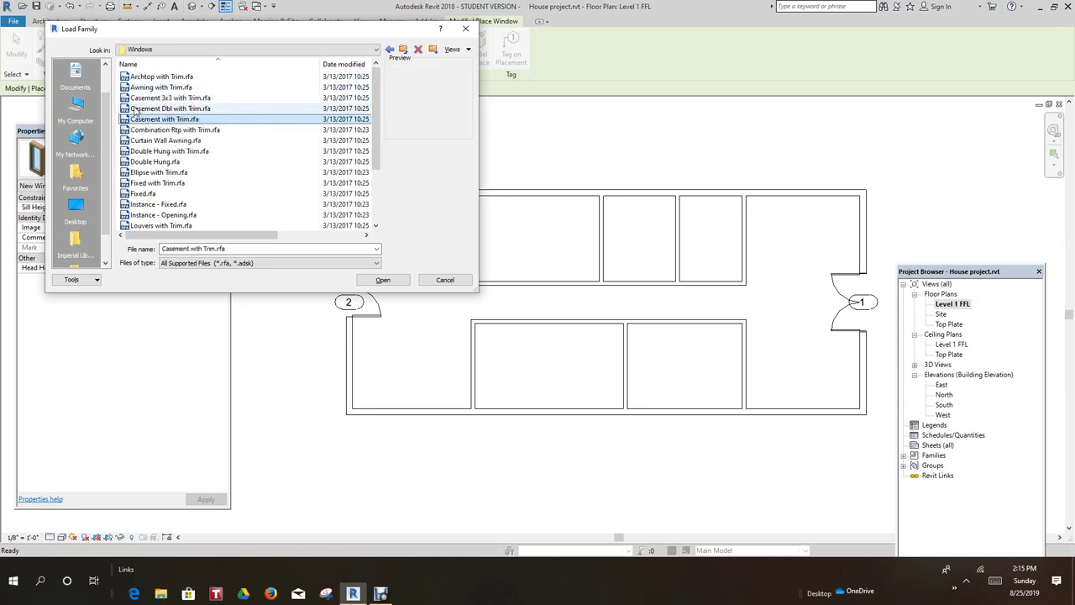
left_click(135, 109)
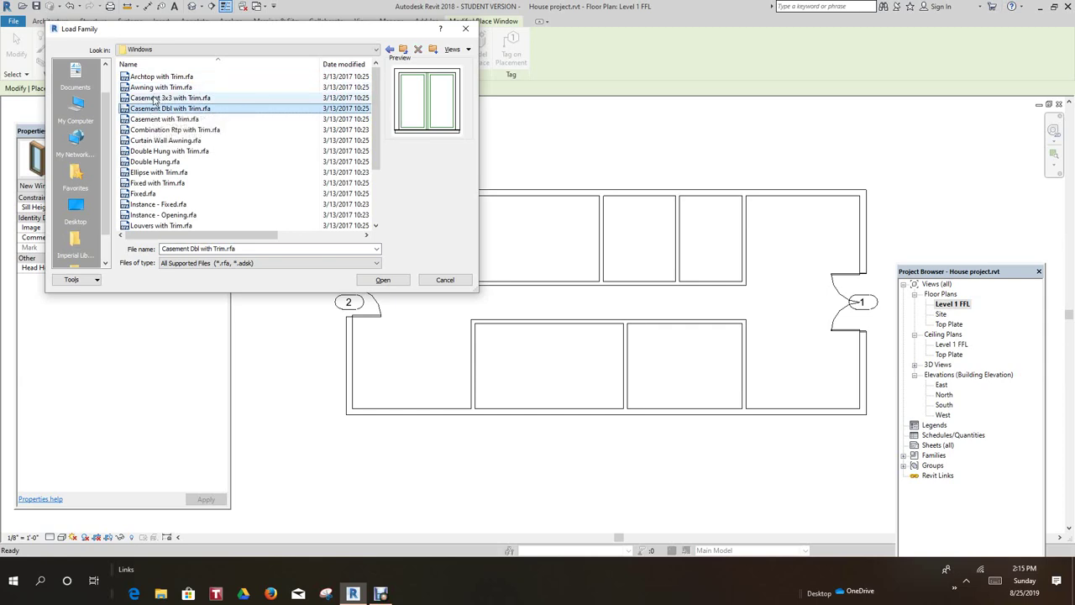
left_click(154, 98)
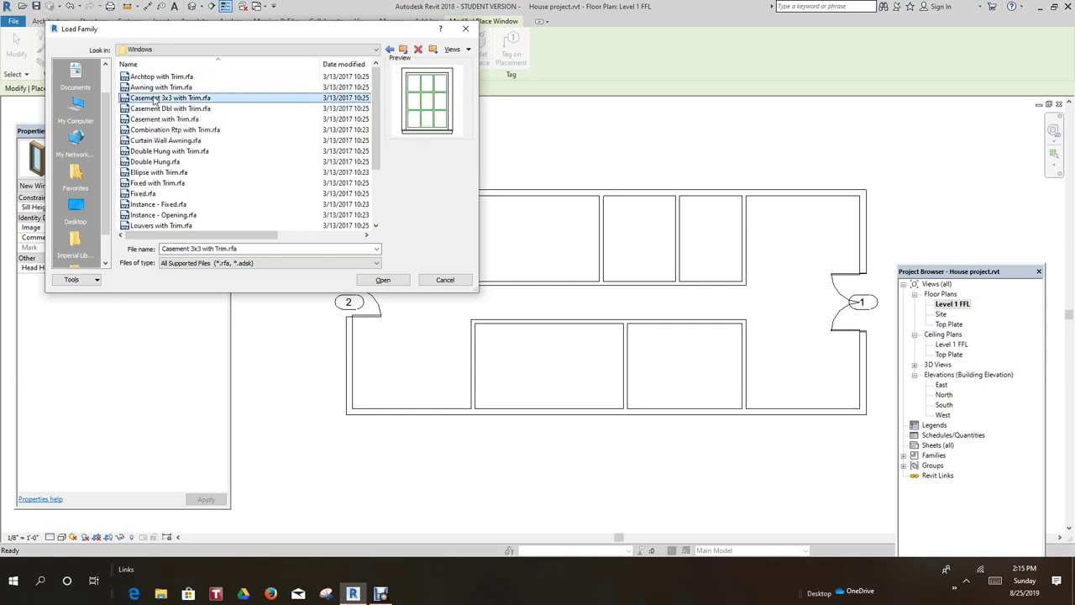
left_click(382, 280)
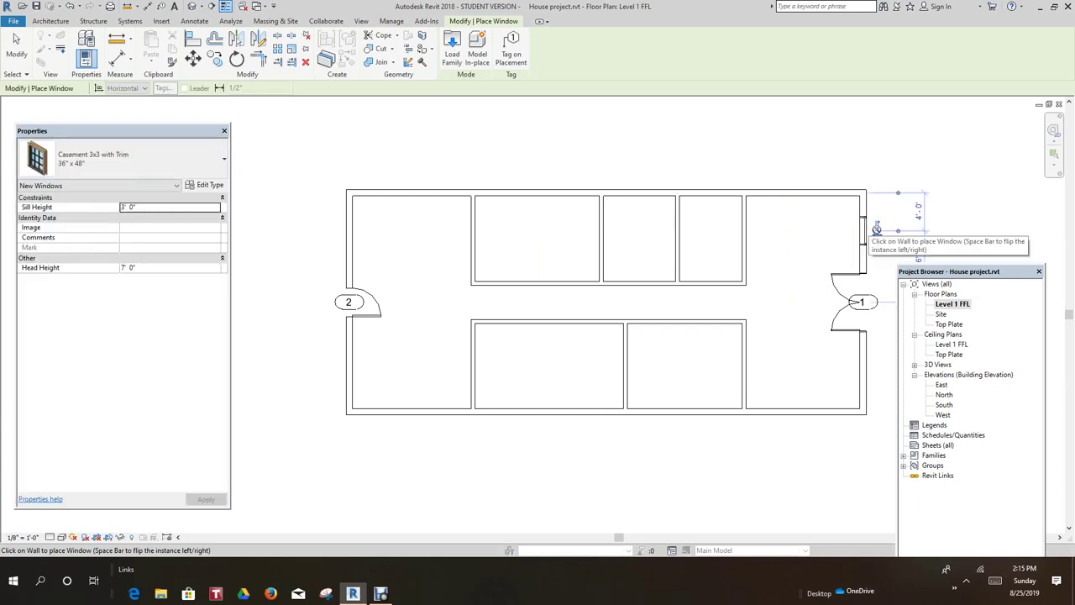
- Place a Casement 3x3 with Trim window in the upper-right room's east wall and select it
scroll(867, 231, "up", 2)
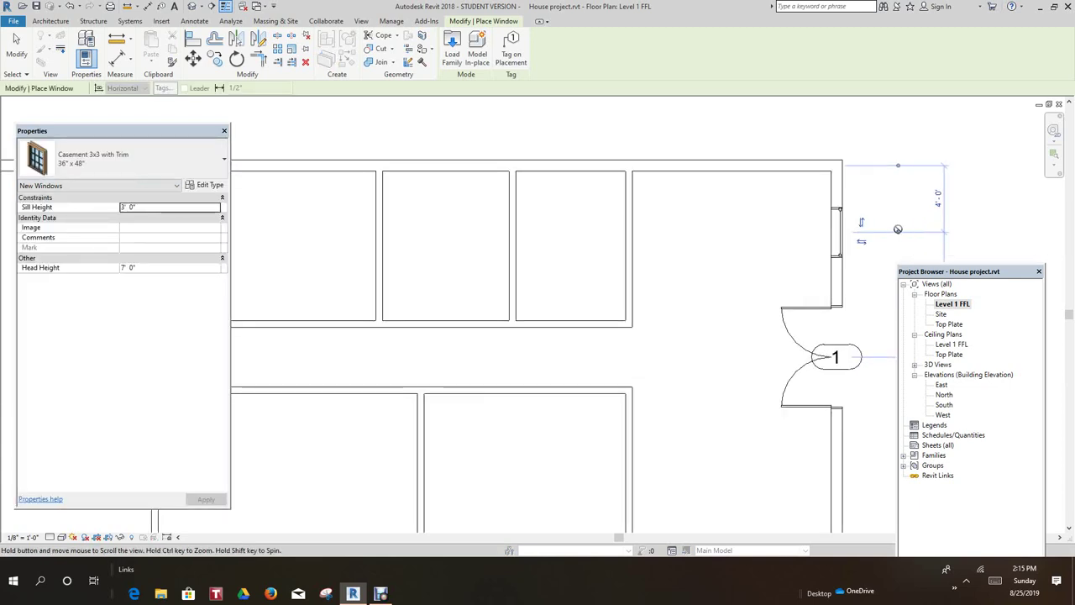
middle_click_drag(898, 228, 800, 184)
right_click(800, 173)
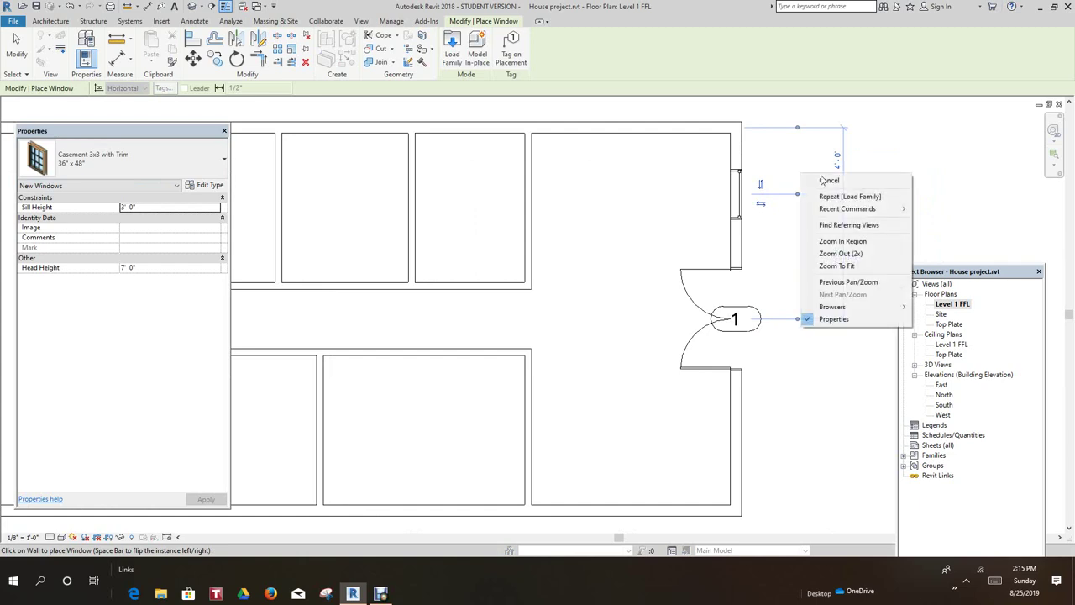
left_click(819, 178)
right_click(828, 220)
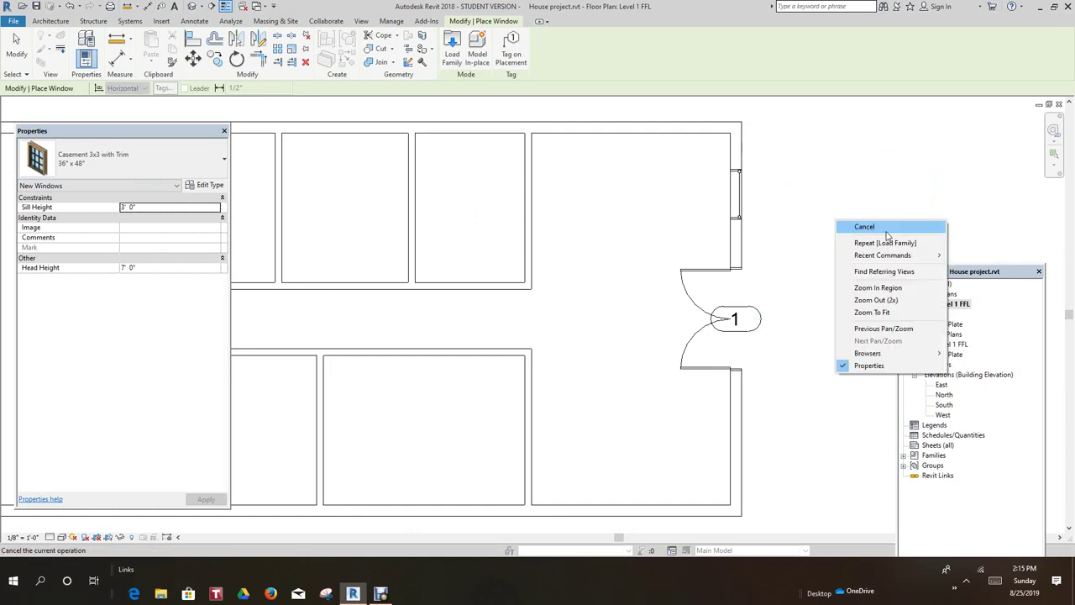
left_click(841, 222)
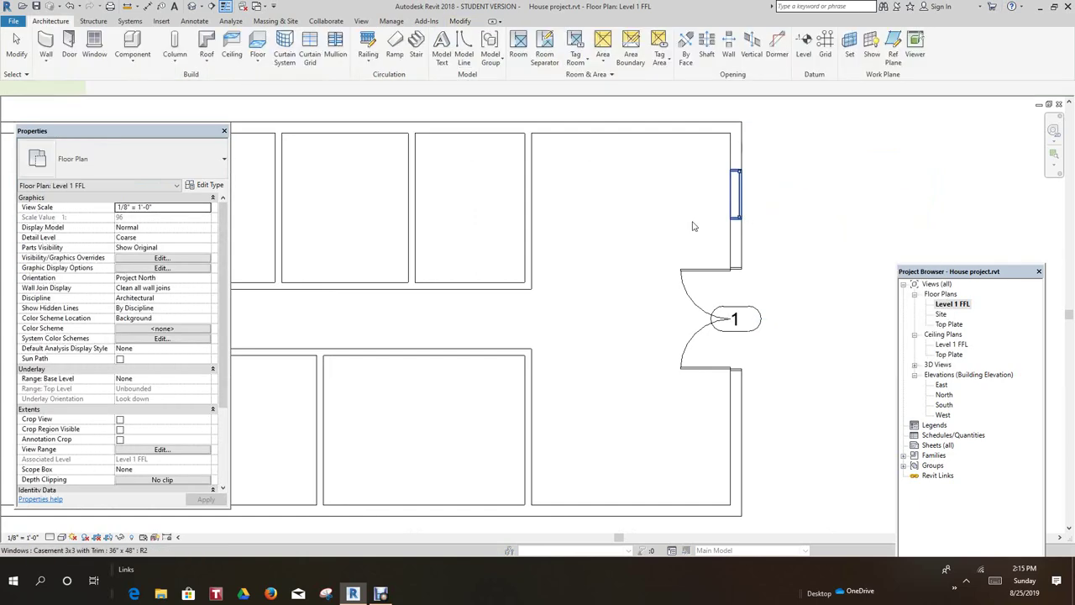
left_click(737, 195)
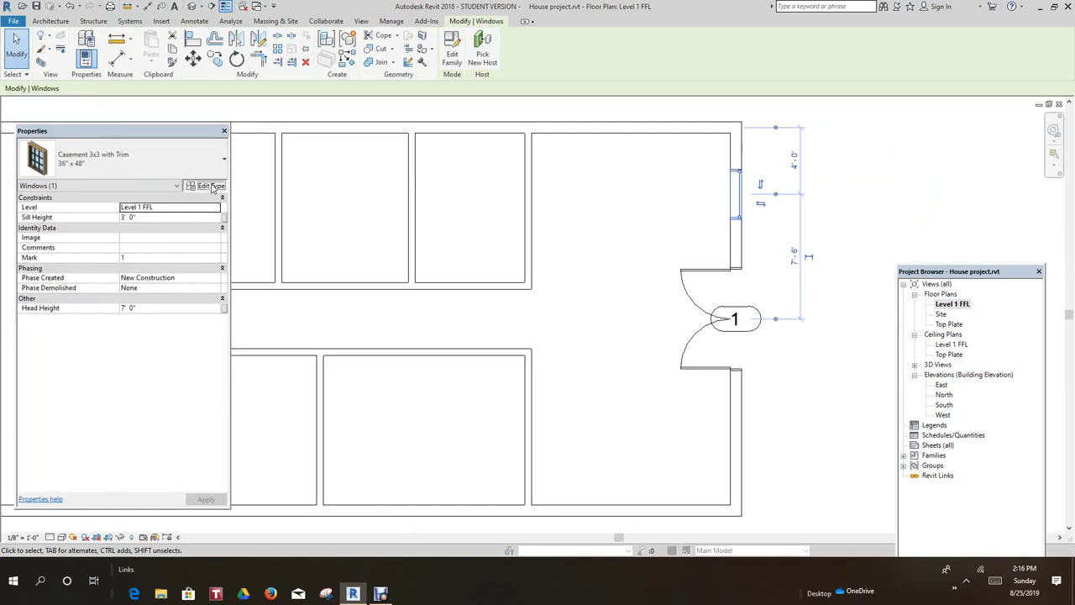
- In the window's Type Properties, set Width to 6' 0" and Default Sill Height to 2' 3"
left_click(212, 185)
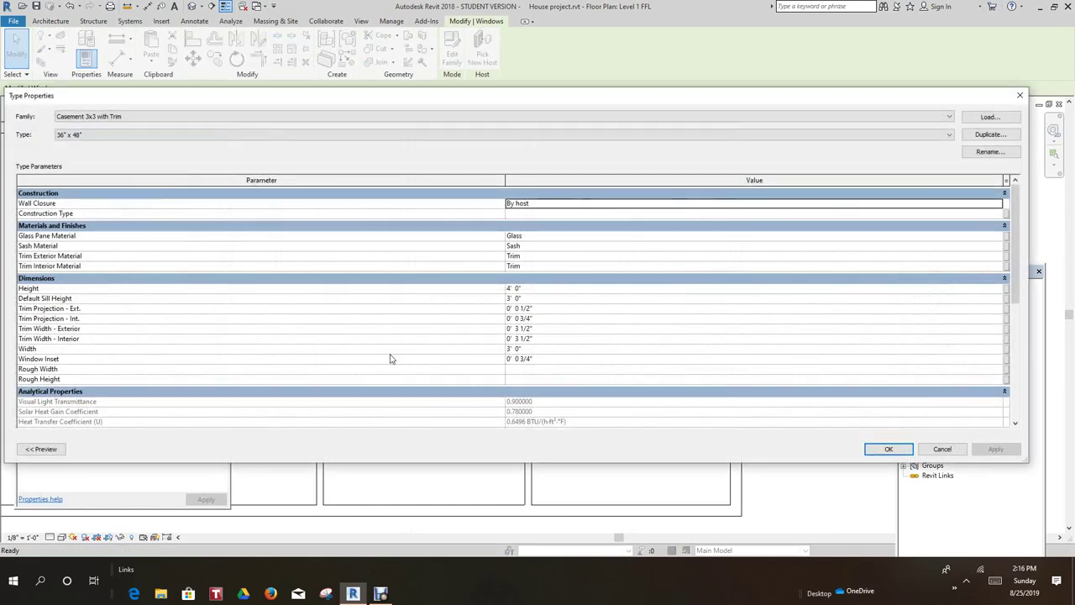
scroll(559, 304, "down", 4)
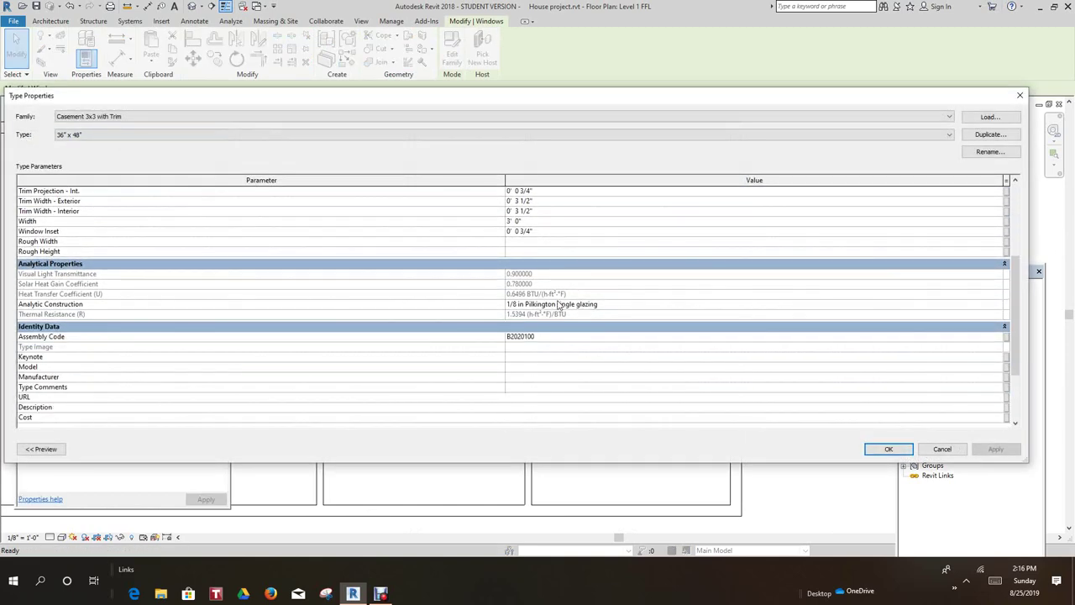
scroll(559, 304, "up", 3)
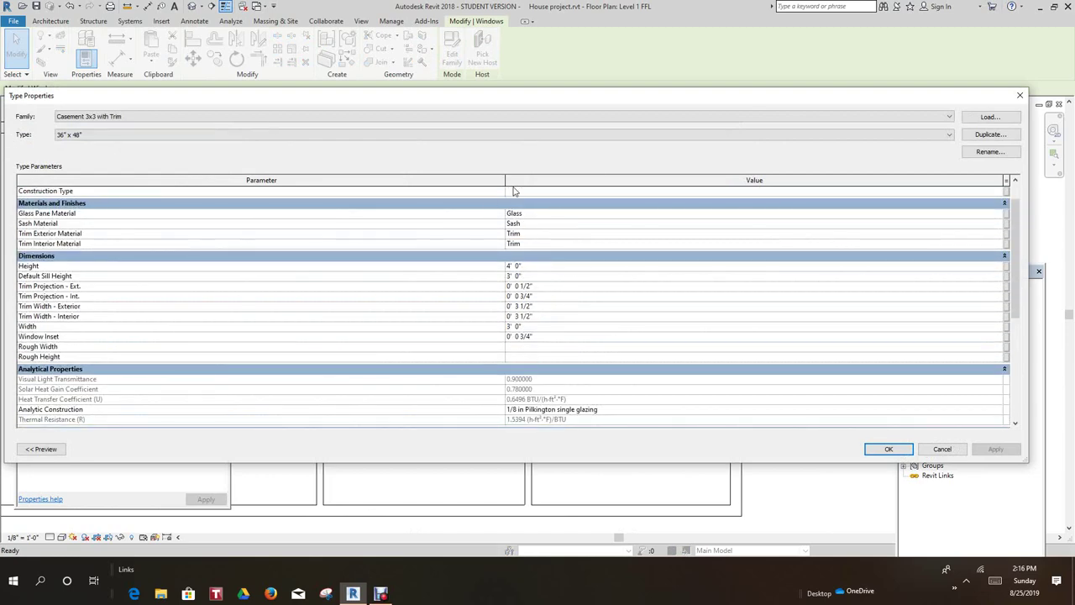
scroll(336, 319, "down", 2)
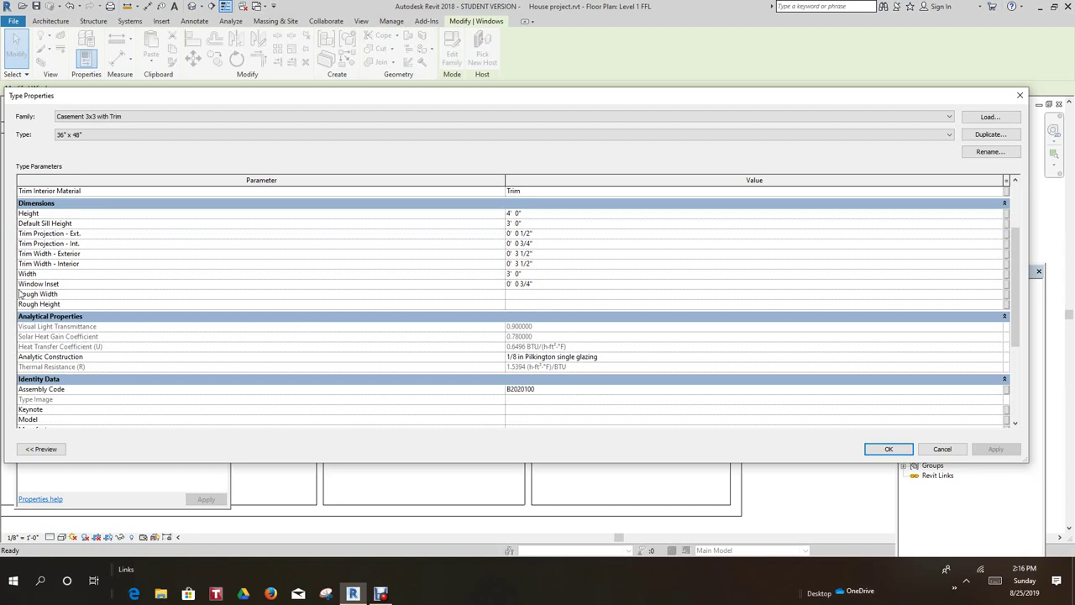
scroll(80, 348, "down", 4)
scroll(80, 348, "up", 5)
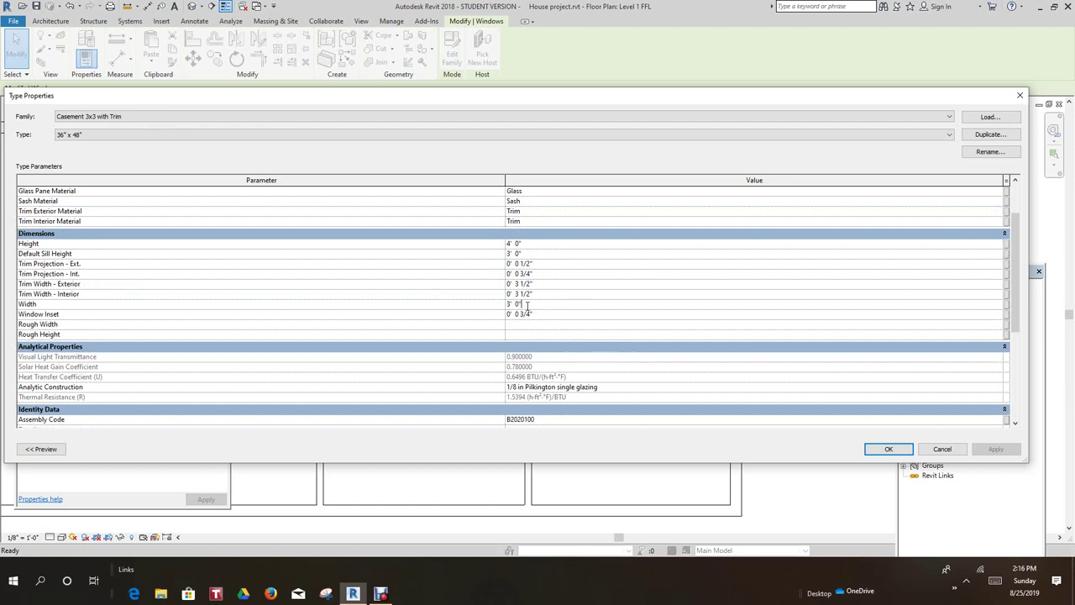
left_click_drag(526, 306, 492, 310)
type("6")
left_click(522, 255)
double_click(514, 254)
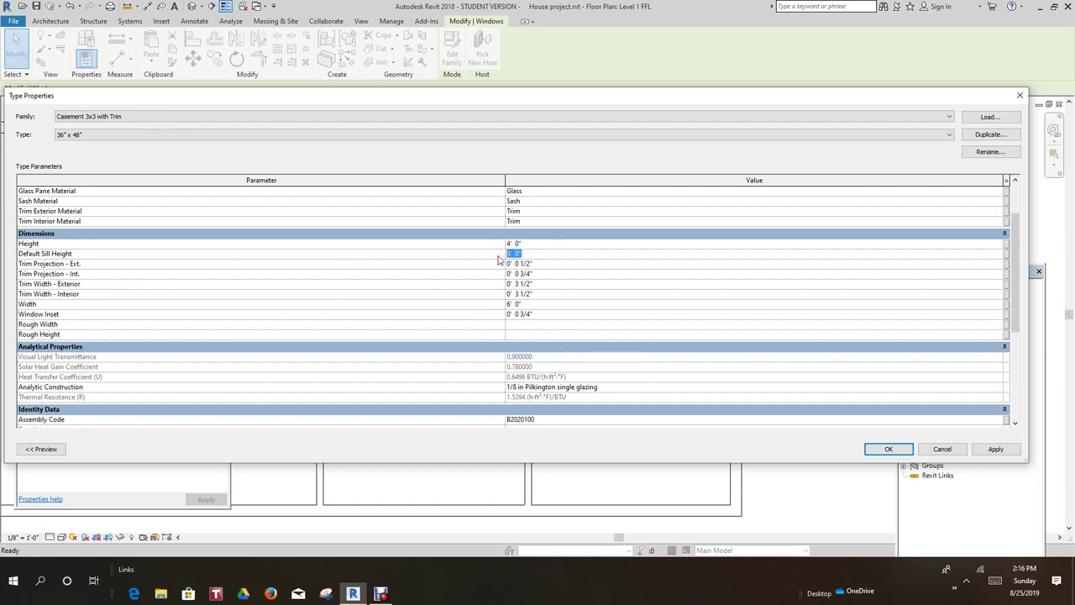
type("2")
scroll(724, 327, "down", 4)
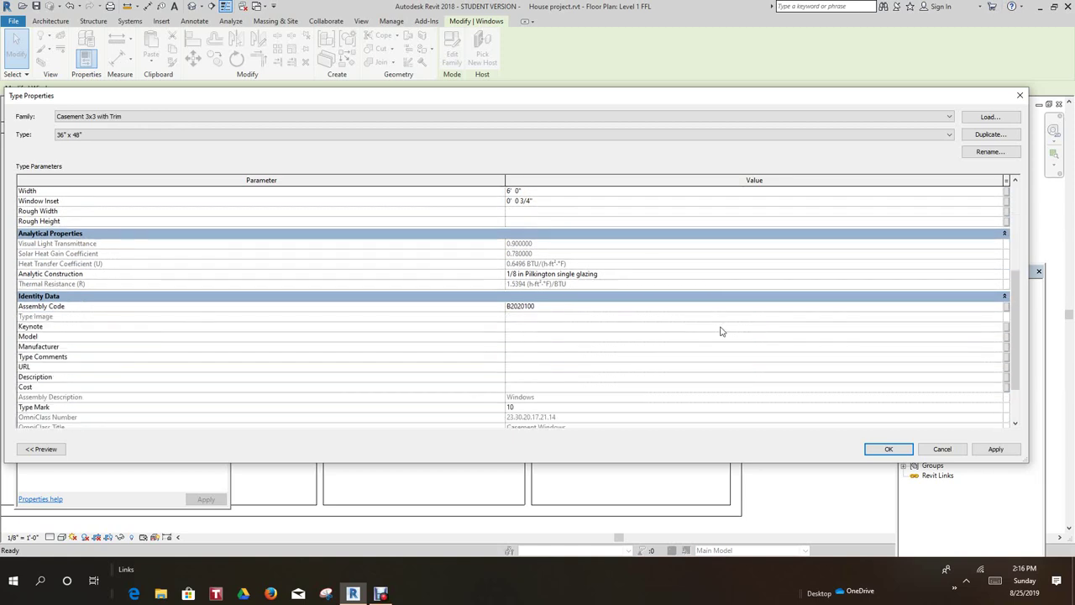
scroll(720, 331, "down", 2)
scroll(720, 331, "up", 6)
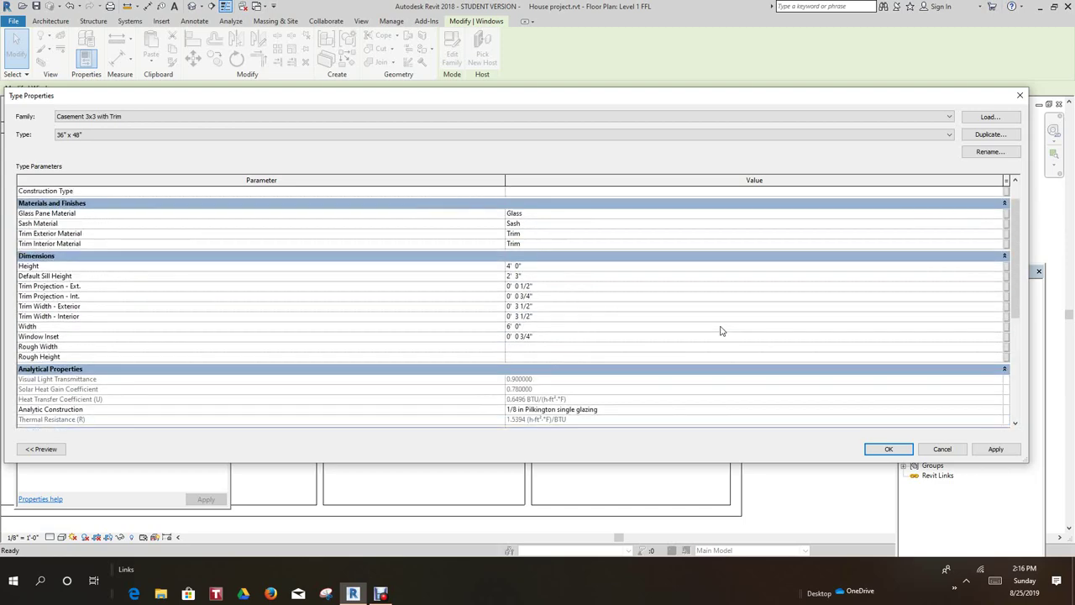
scroll(720, 331, "up", 1)
scroll(721, 330, "down", 3)
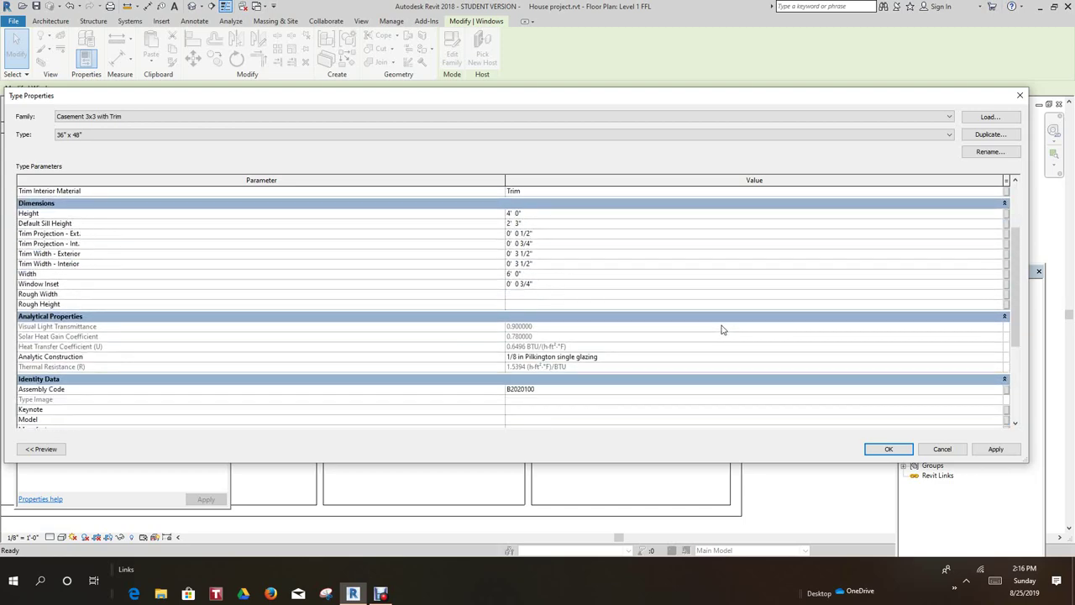
scroll(721, 330, "down", 4)
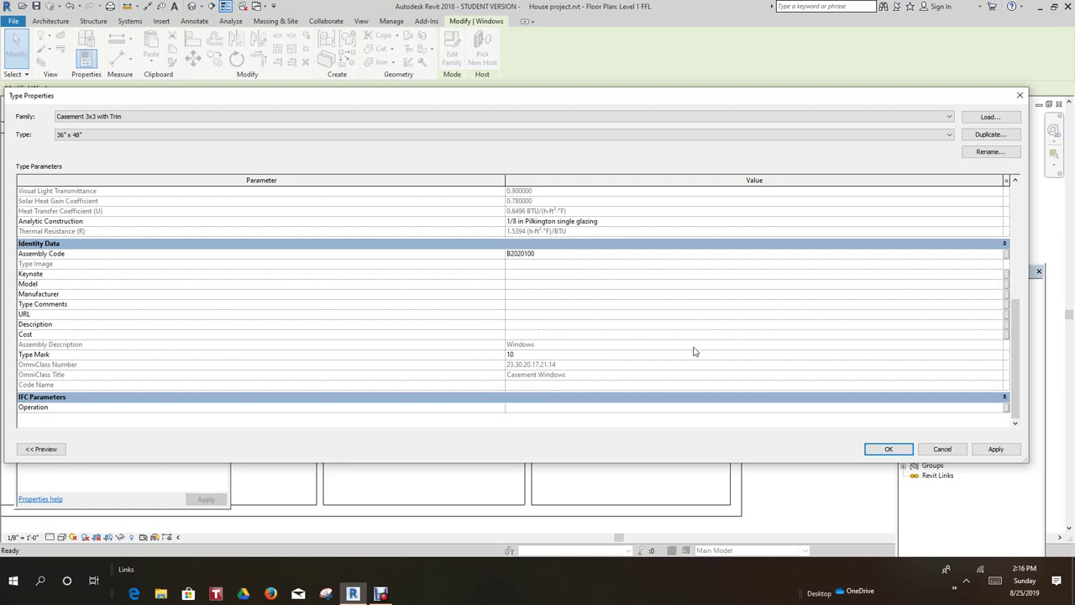
scroll(694, 351, "up", 3)
scroll(693, 351, "down", 3)
scroll(694, 351, "up", 6)
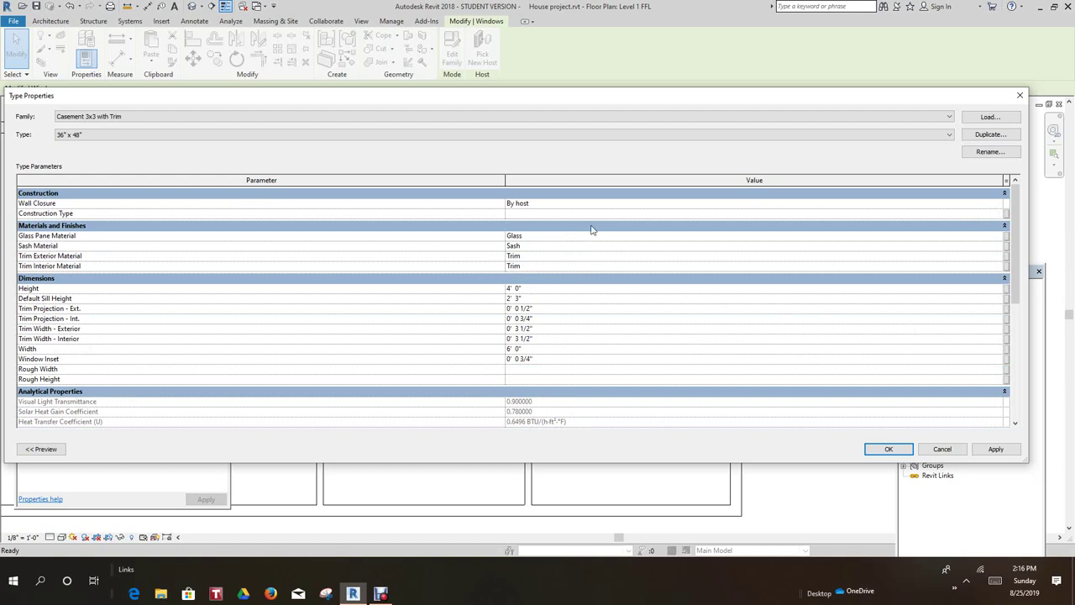
- Rename the window type to 72" x 48" and apply the type changes
left_click(990, 152)
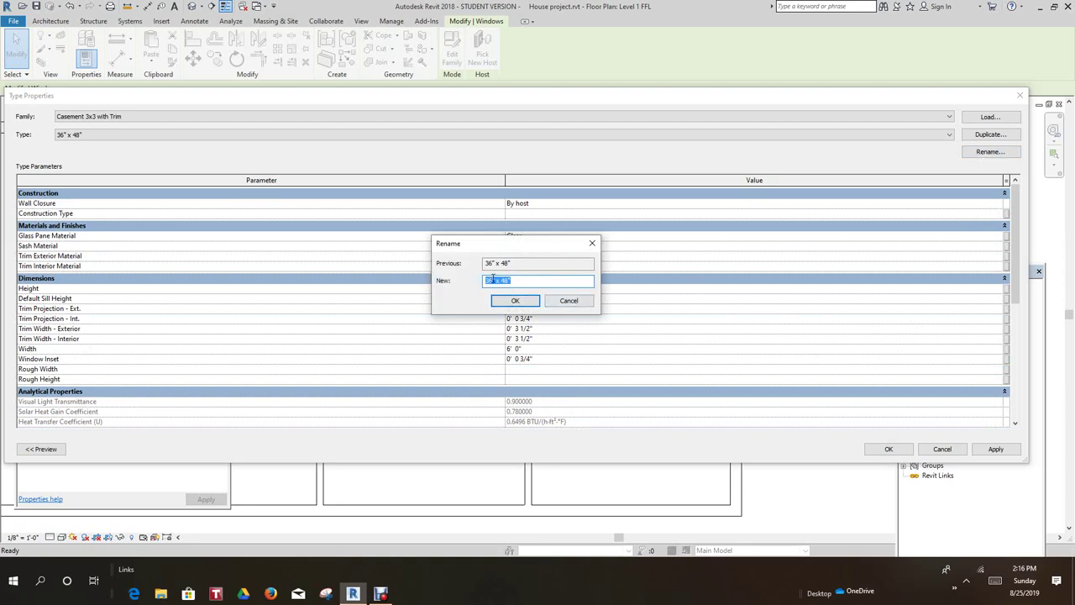
left_click(491, 281)
left_click(515, 301)
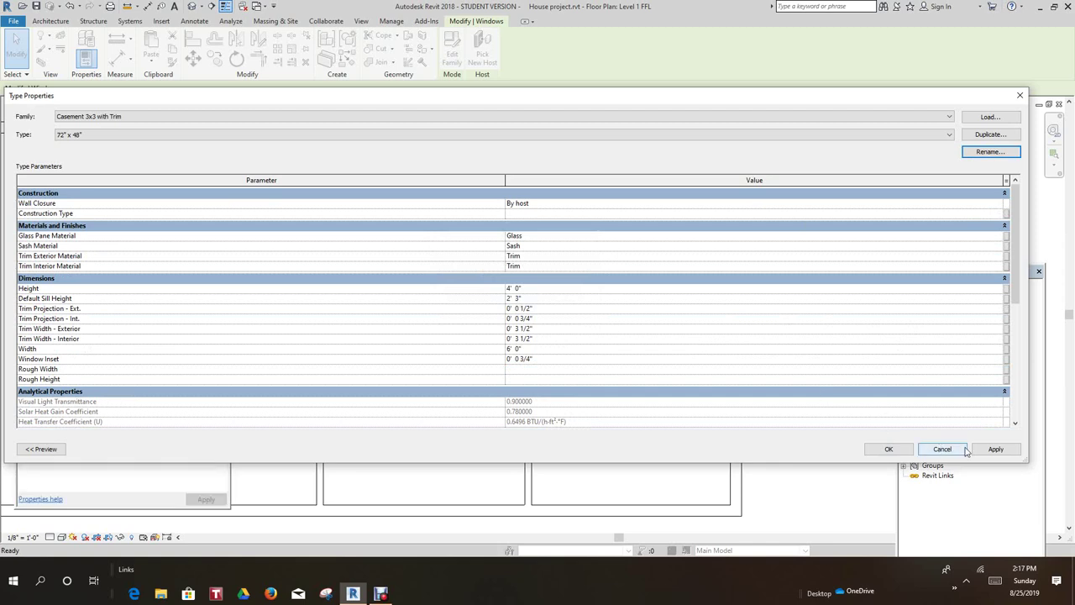
left_click(989, 450)
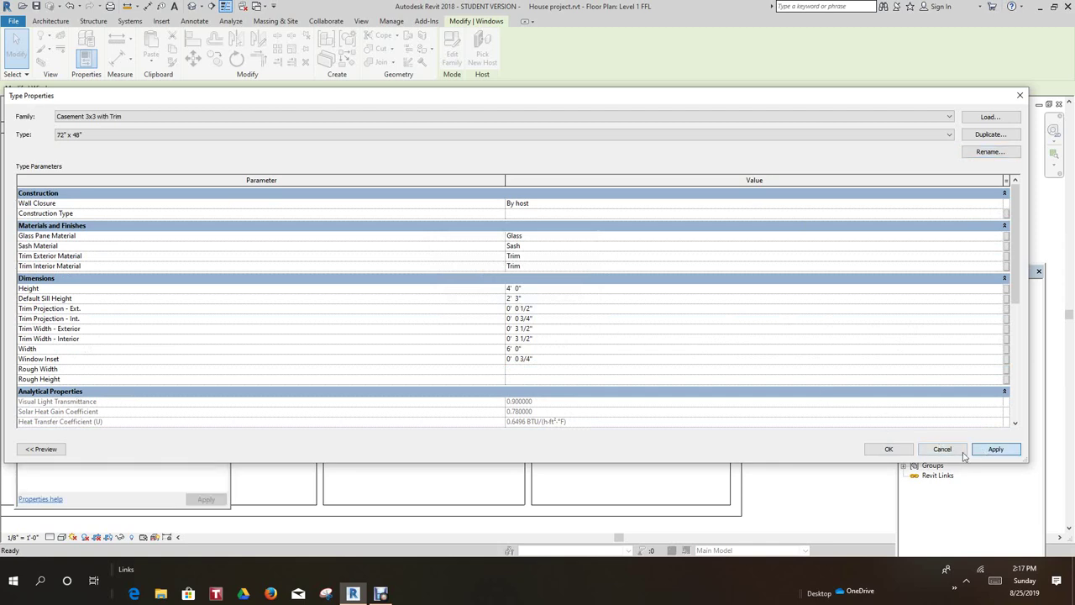
left_click(889, 450)
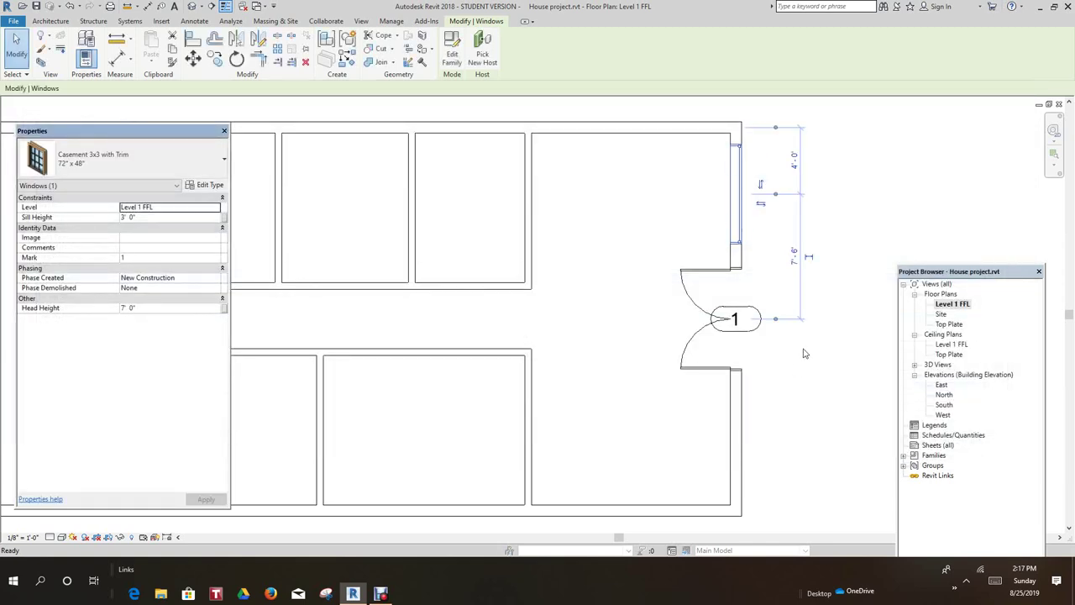
- Change the right-wall window's Sill Height to 2' 6" in the Properties palette
scroll(820, 342, "down", 1)
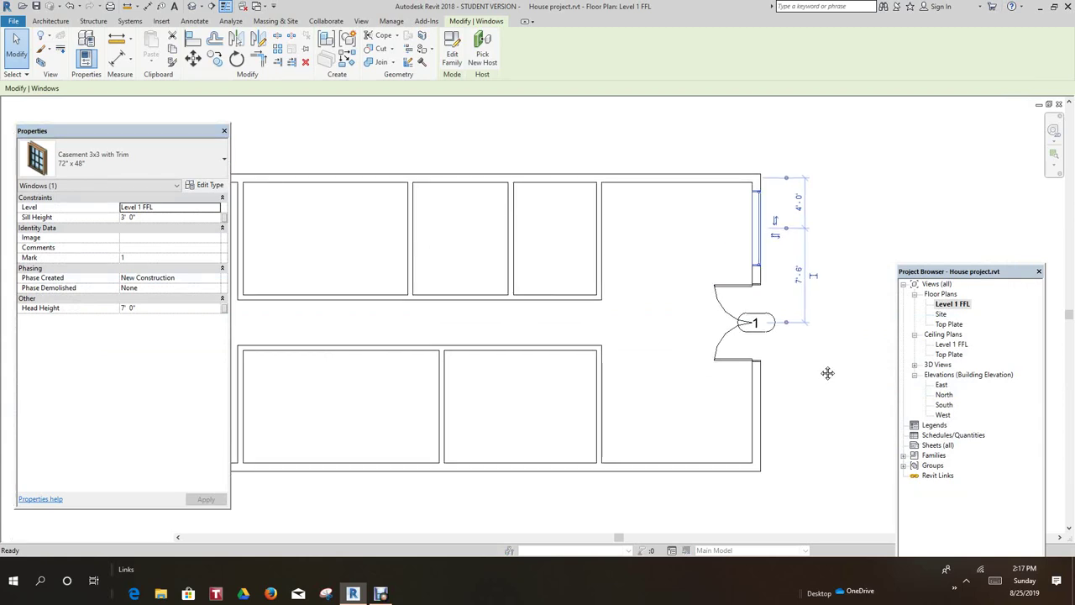
middle_click_drag(828, 372, 790, 318)
scroll(800, 275, "down", 1)
scroll(789, 318, "down", 1)
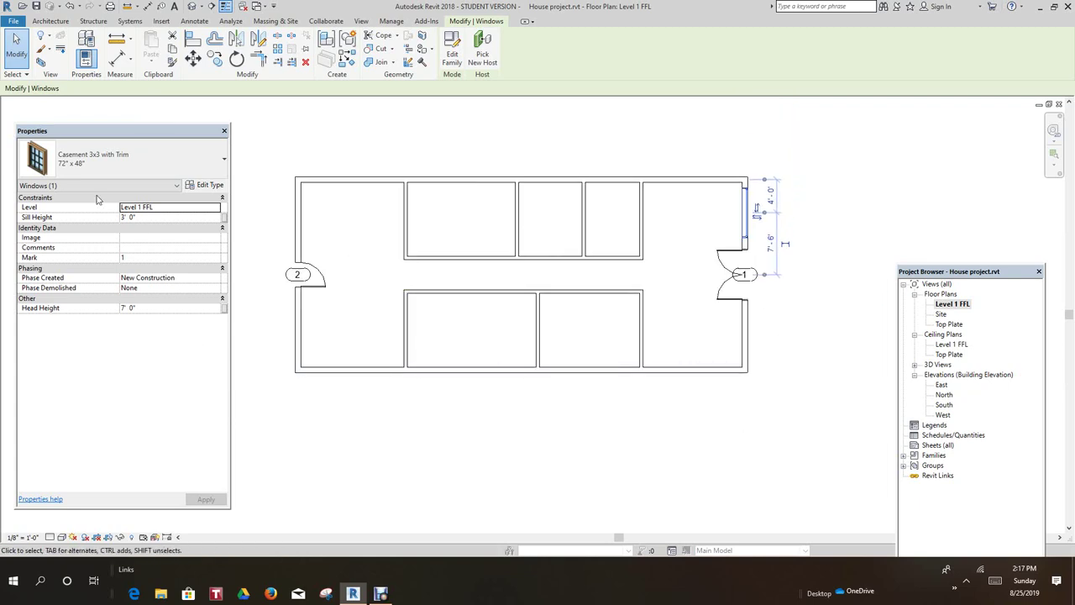
left_click(123, 218)
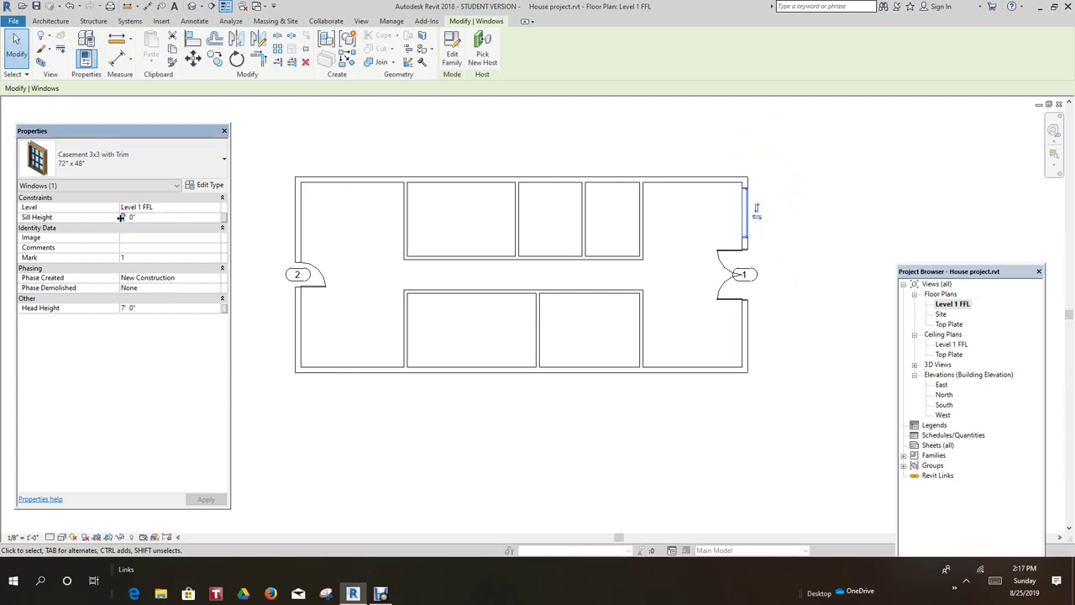
left_click_drag(138, 216, 115, 210)
type("2")
type(" 6")
left_click(600, 486)
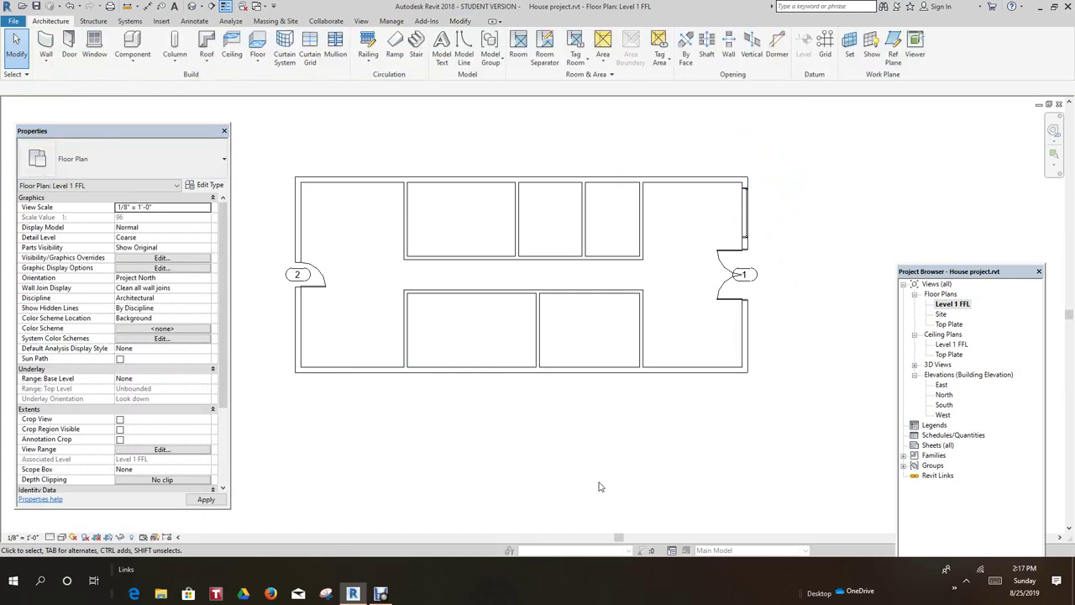
scroll(601, 467, "down", 2)
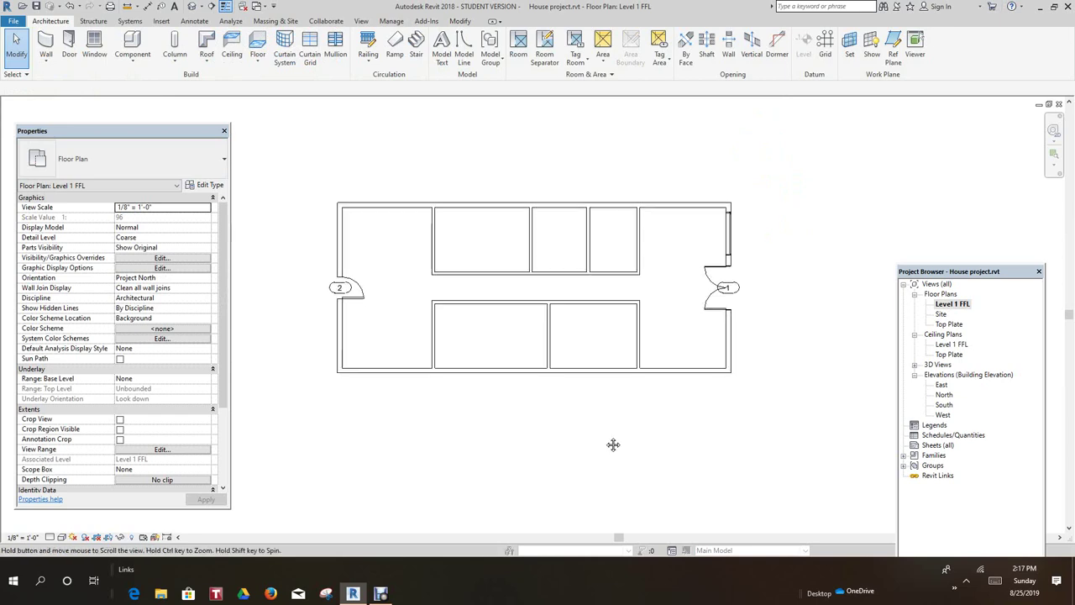
scroll(740, 235, "up", 4)
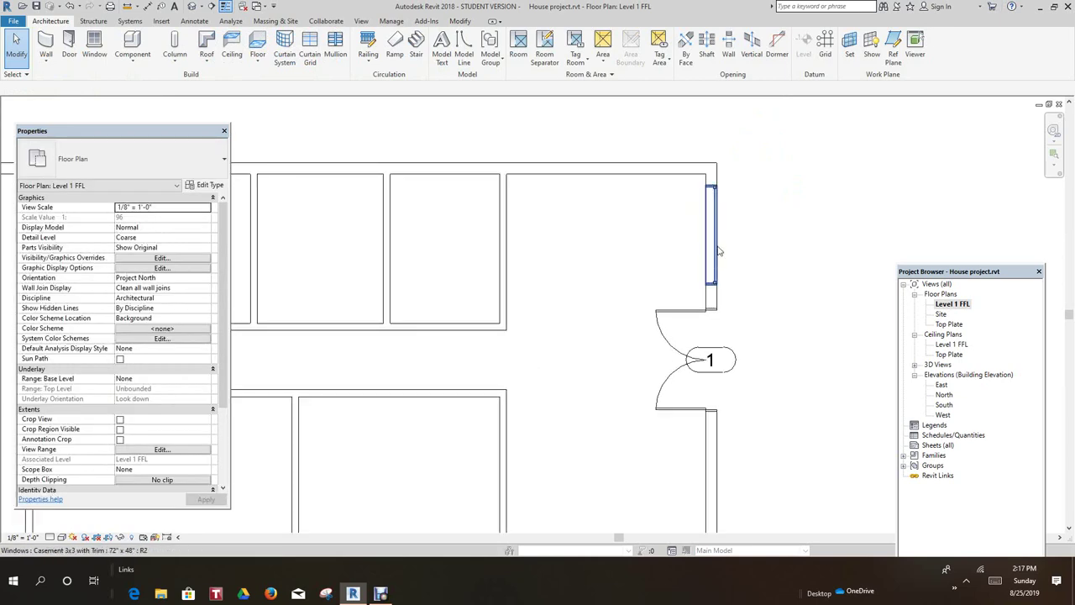
left_click(716, 254)
left_click(817, 307)
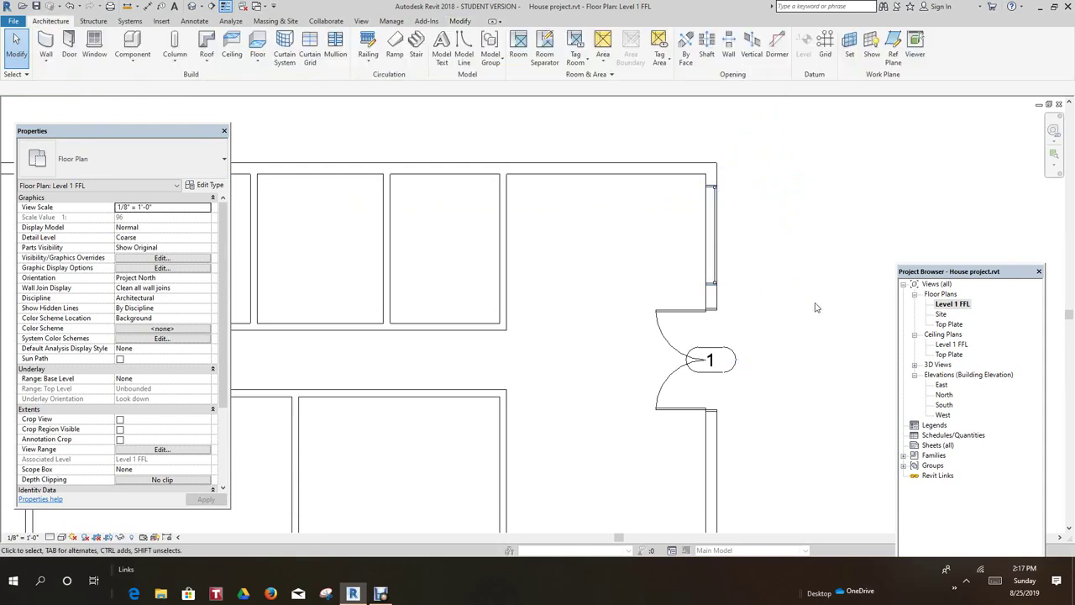
scroll(816, 308, "down", 1)
middle_click_drag(816, 308, 755, 236)
scroll(700, 220, "down", 1)
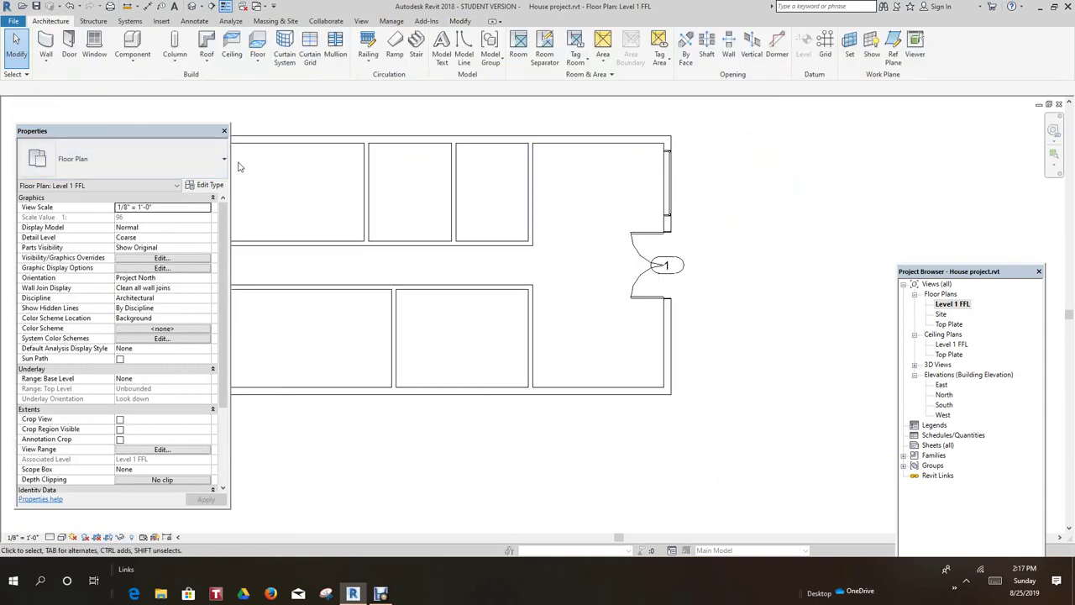
- Place another casement window in the lower right wall below the entrance door
left_click(93, 46)
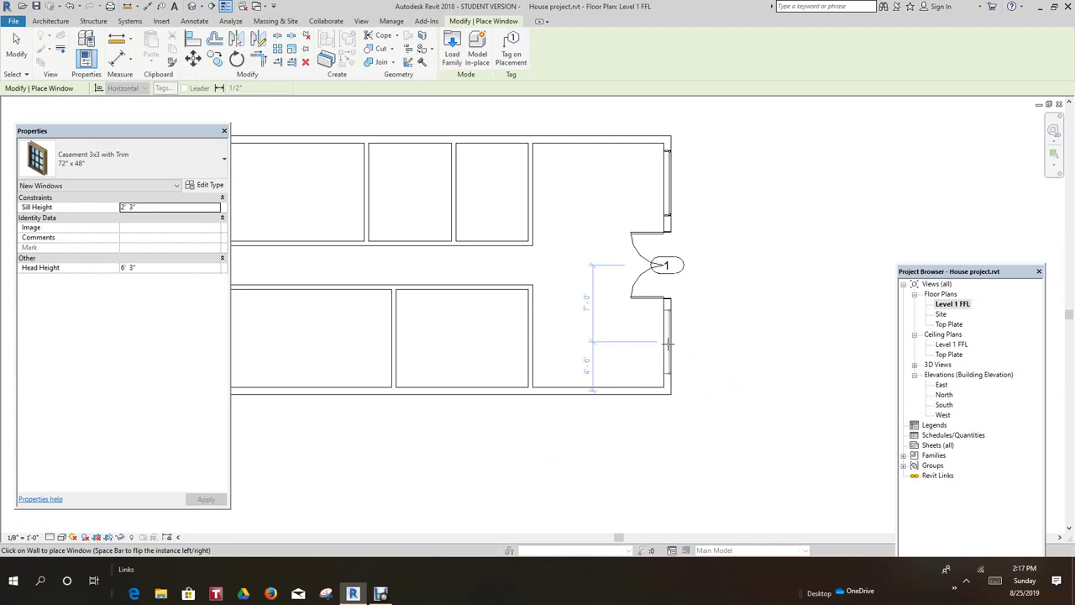
scroll(670, 342, "up", 2)
scroll(669, 342, "up", 1)
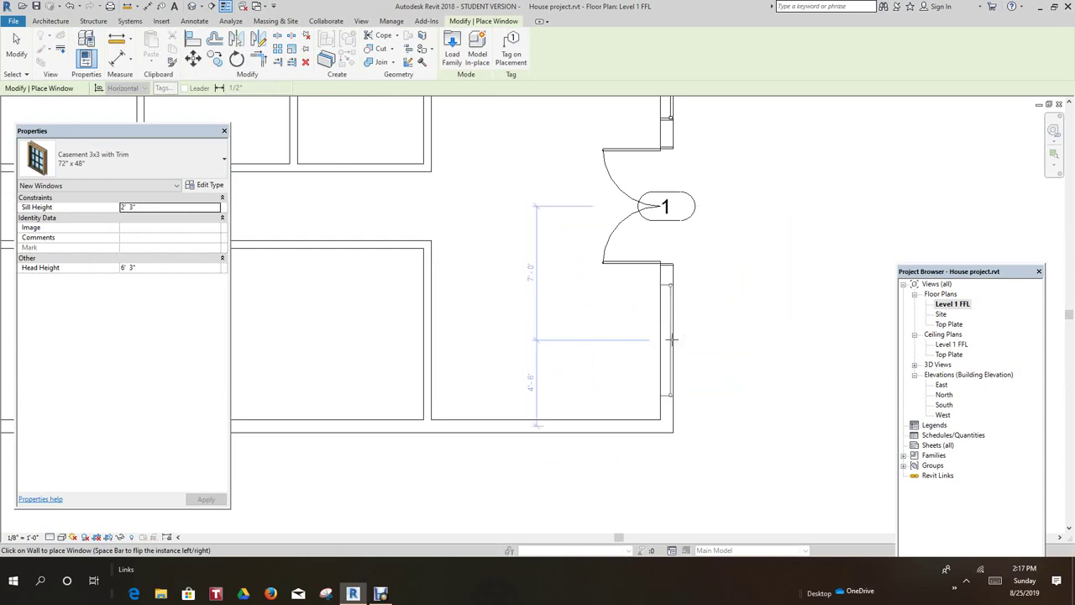
left_click(672, 339)
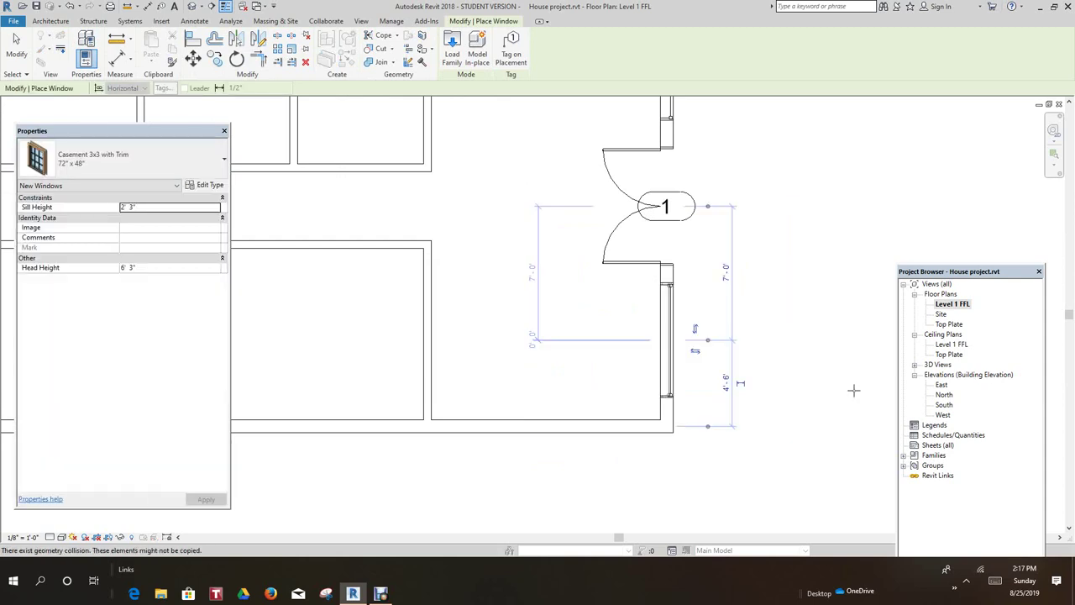
scroll(699, 356, "down", 3)
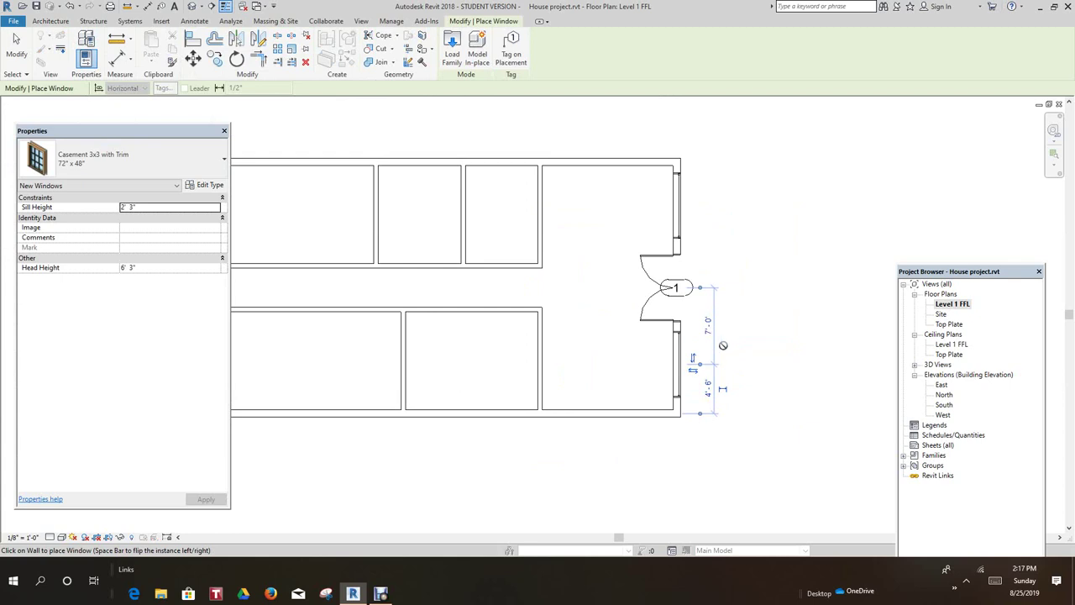
scroll(730, 395, "up", 3)
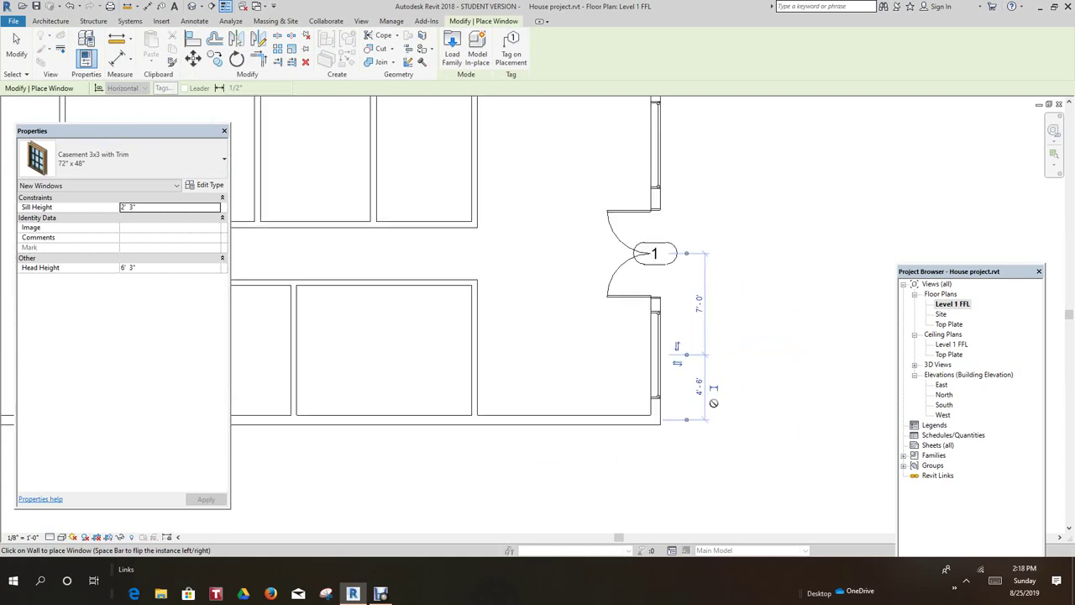
mouse_move(725, 311)
middle_mouse_down()
mouse_move(738, 323)
mouse_move(731, 293)
mouse_move(732, 362)
mouse_move(735, 316)
middle_mouse_up()
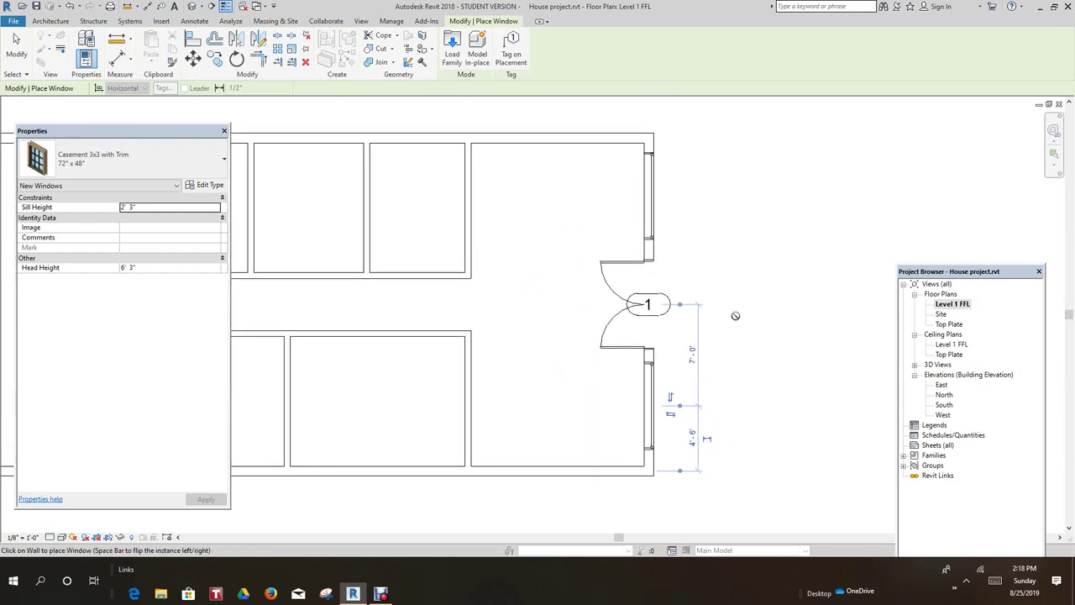
key("Escape")
key("Escape")
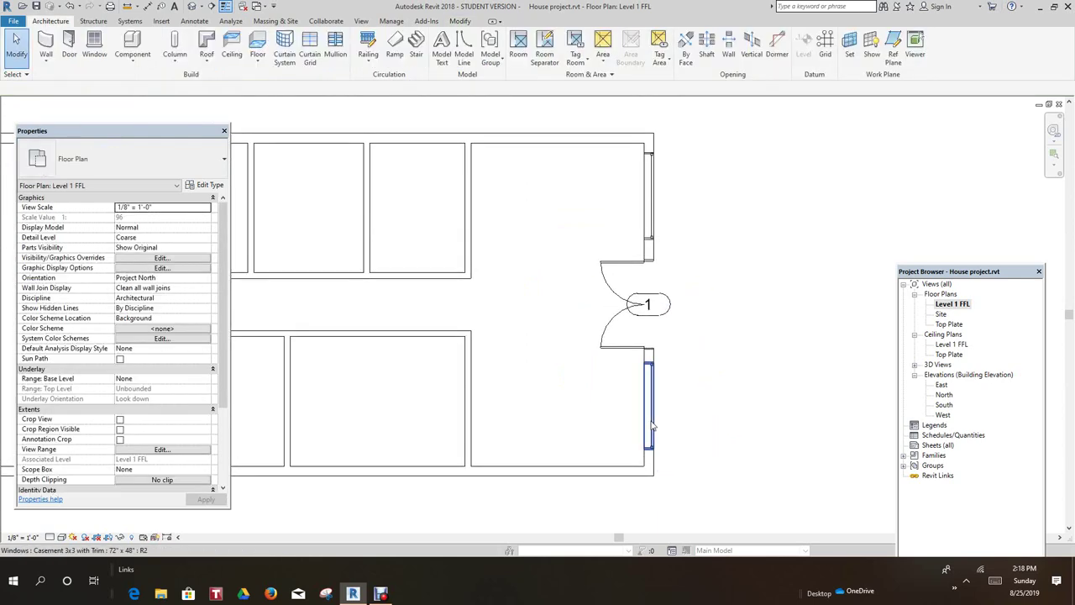
- Set the lower window's temporary dimension to the bottom wall to 4' 0"
left_click(695, 438)
key("Escape")
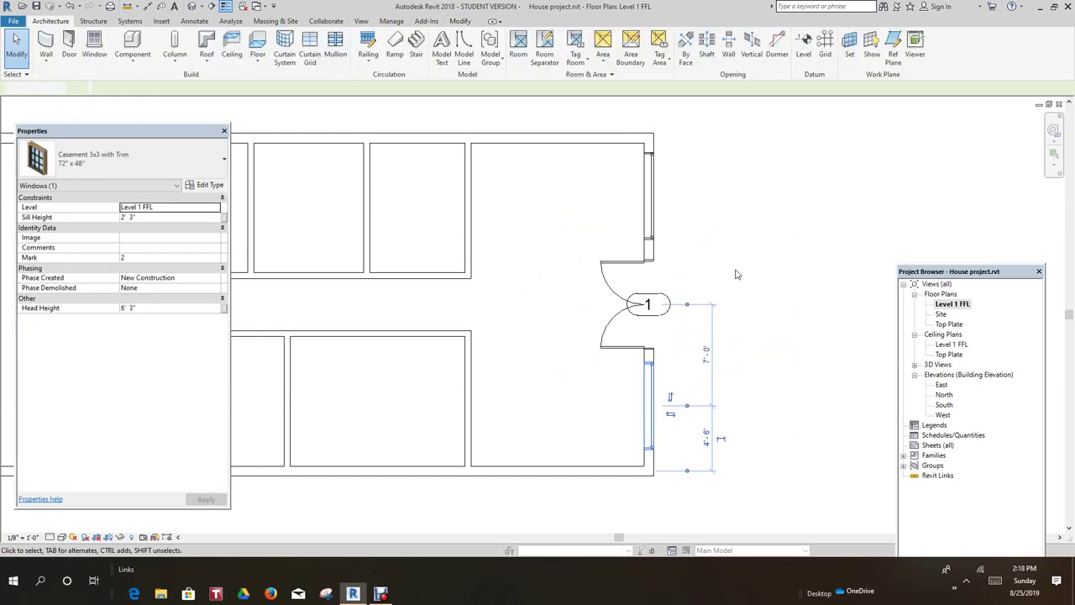
left_click(655, 207)
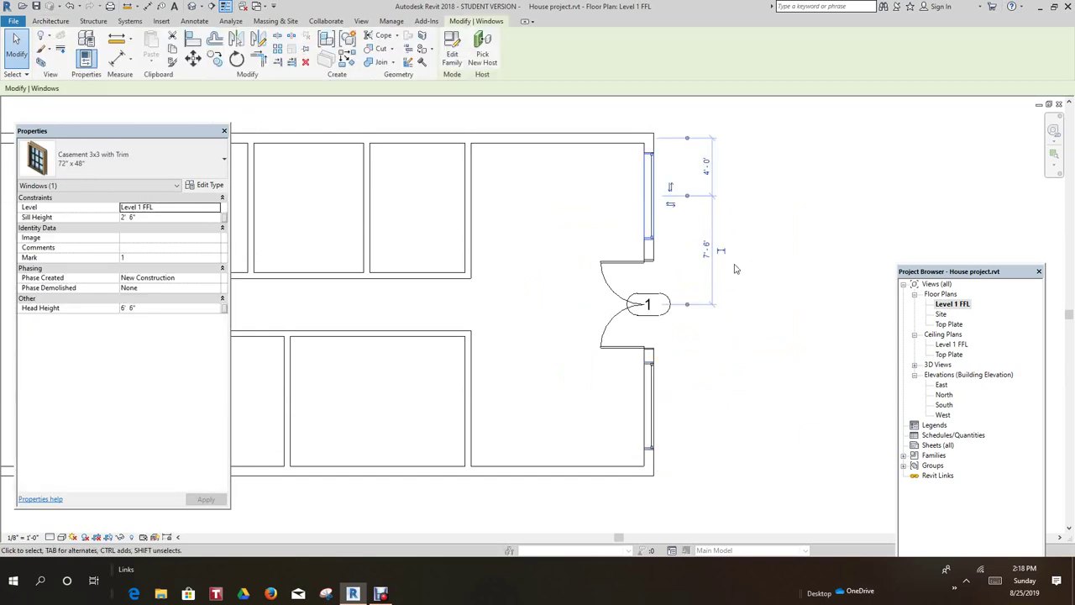
left_click(662, 414)
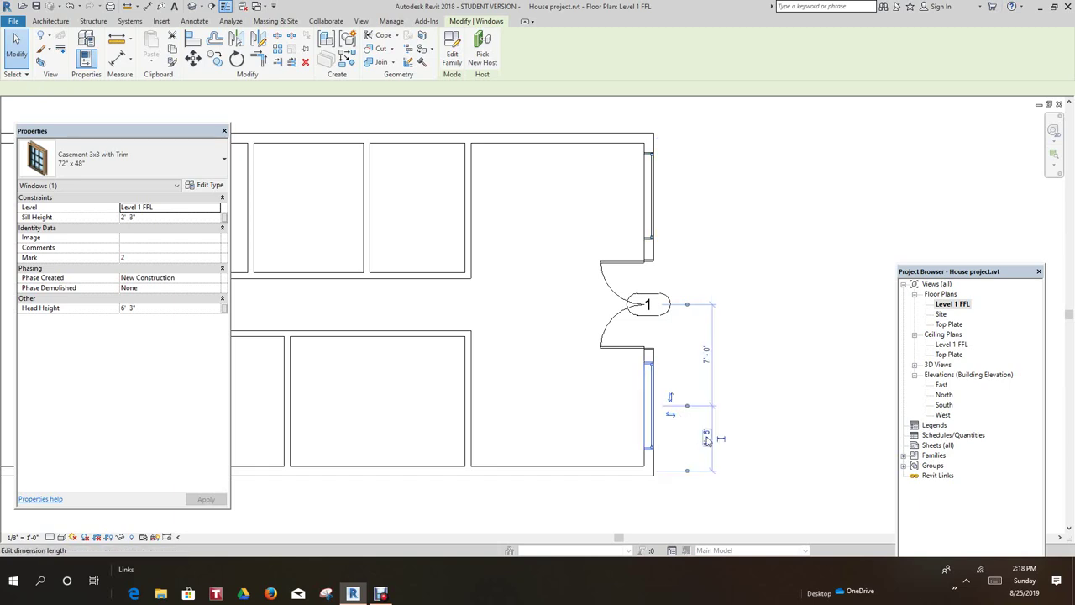
left_click(707, 438)
type("4")
key("Return")
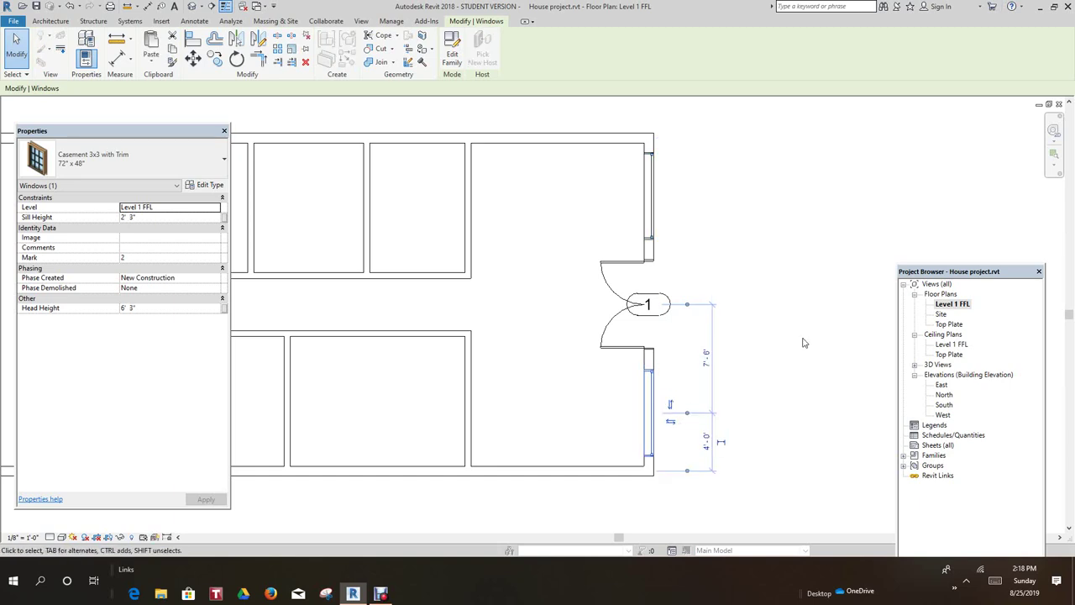
key("Escape")
- Pan around the plan and reselect the lower right window to review its position
scroll(763, 286, "down", 2)
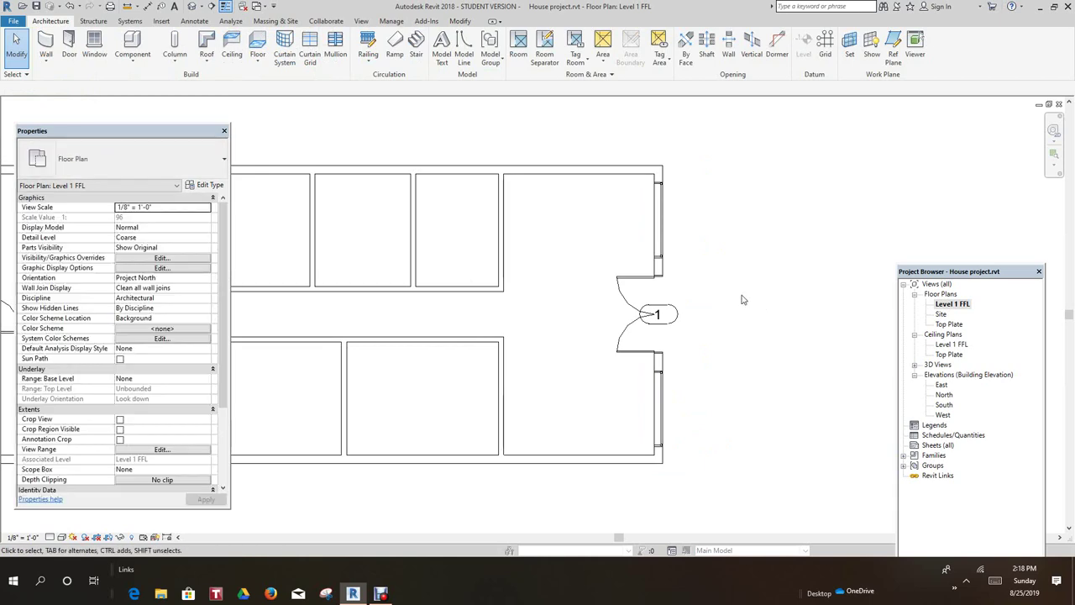
middle_click_drag(744, 293, 734, 243)
scroll(721, 241, "down", 1)
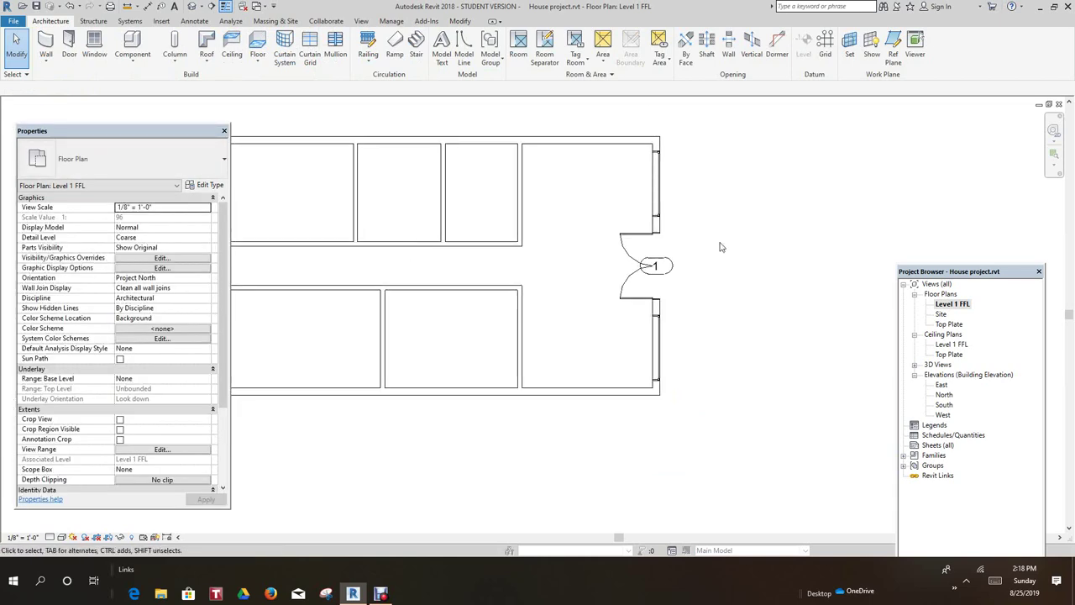
scroll(721, 244, "down", 1)
middle_click_drag(722, 223, 781, 241)
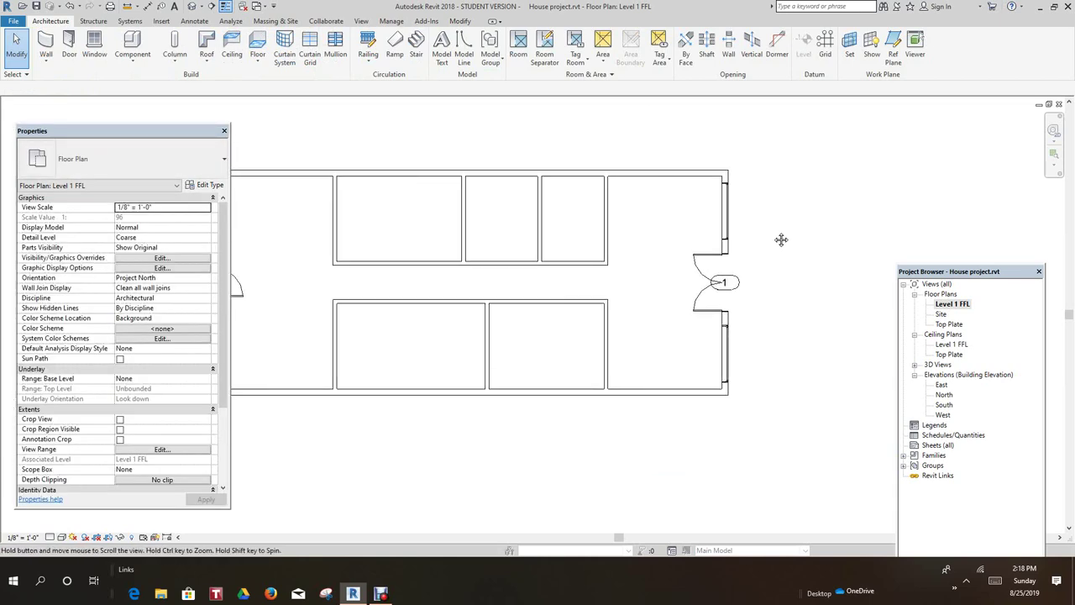
scroll(776, 241, "down", 1)
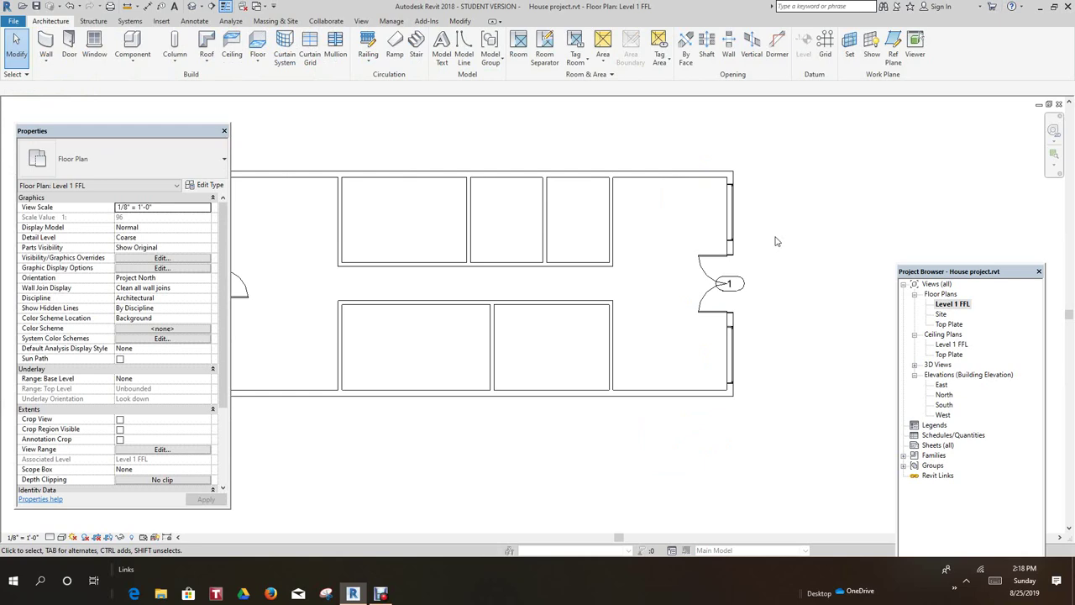
scroll(769, 227, "down", 1)
scroll(773, 213, "down", 1)
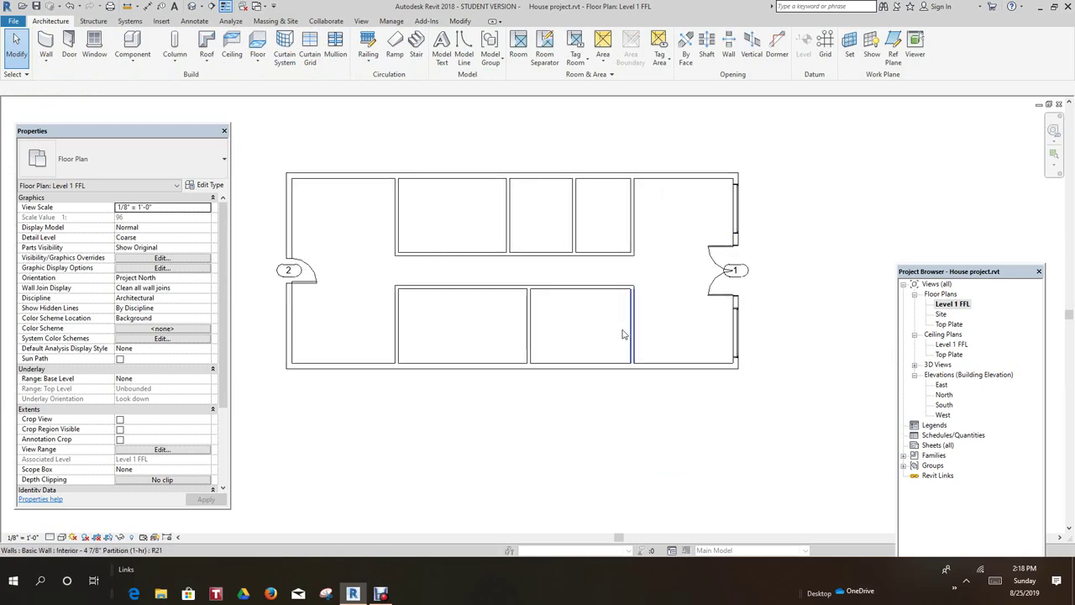
scroll(684, 293, "down", 1)
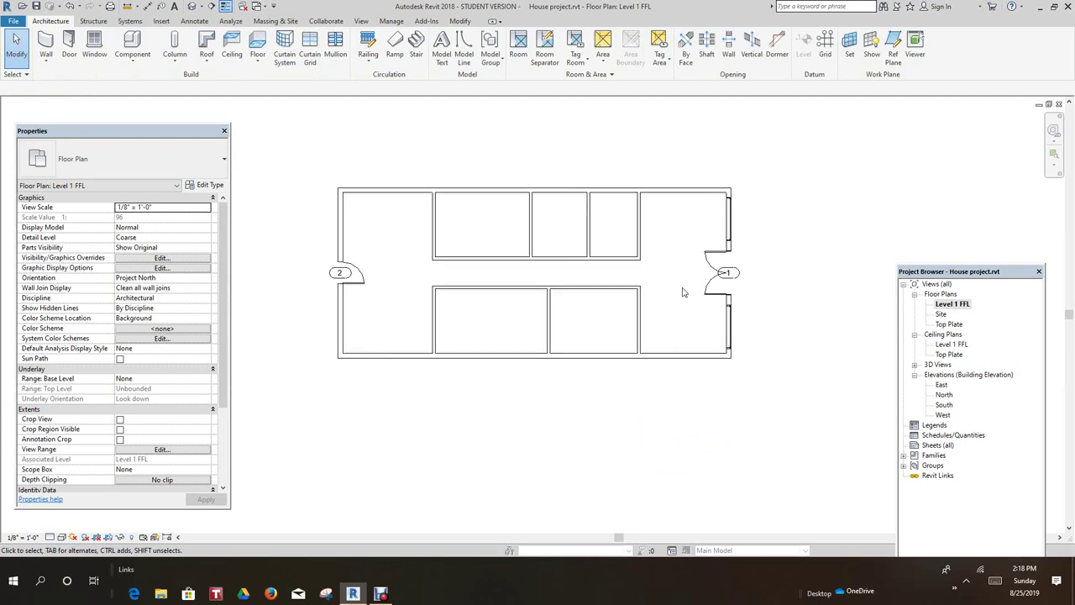
middle_click_drag(683, 291, 714, 278)
scroll(756, 328, "up", 2)
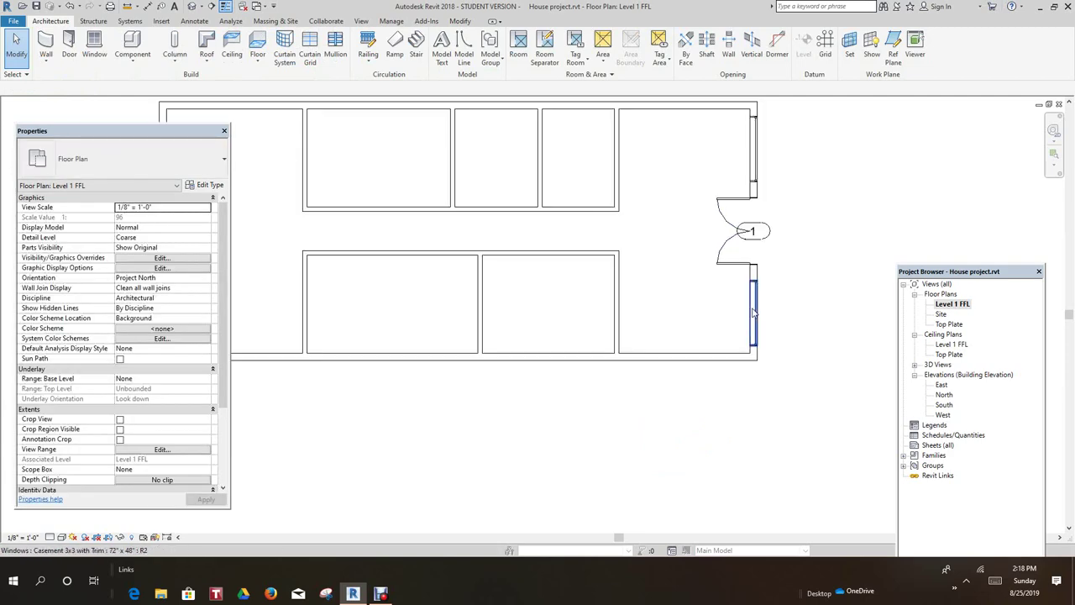
left_click(754, 313)
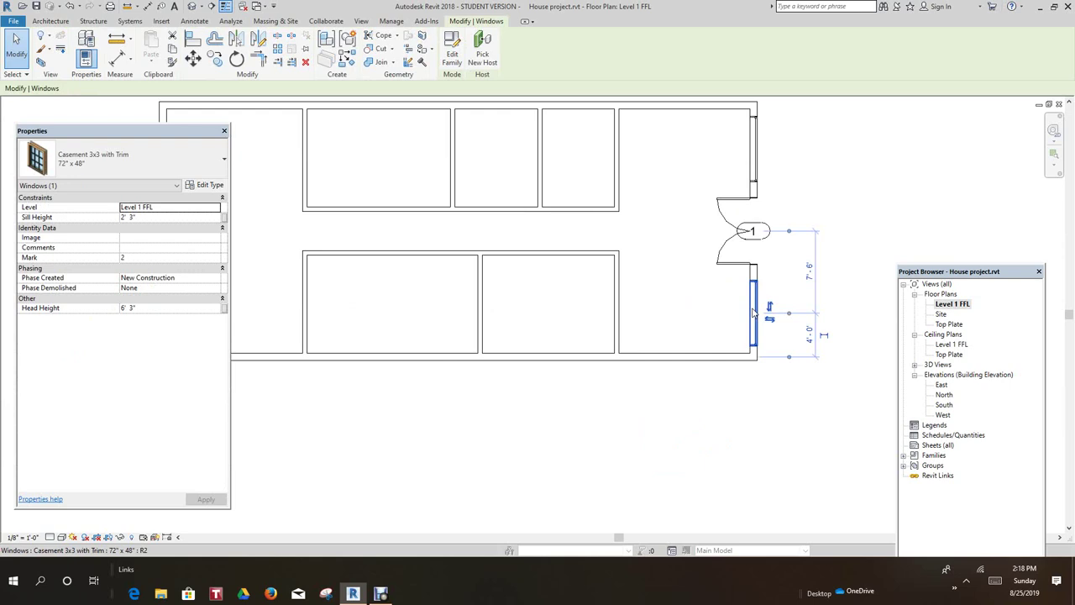
left_click(747, 431)
scroll(738, 414, "down", 3)
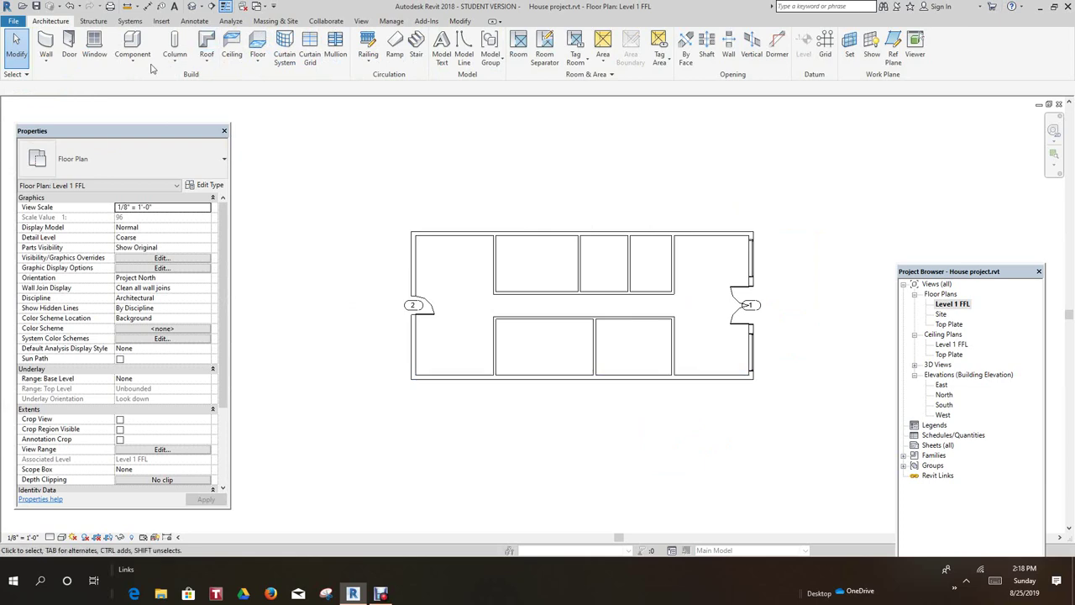
- Place 36" x 80" Single-Flush doors on the upper corridor wall, putting door 4 beside door 3
left_click(69, 43)
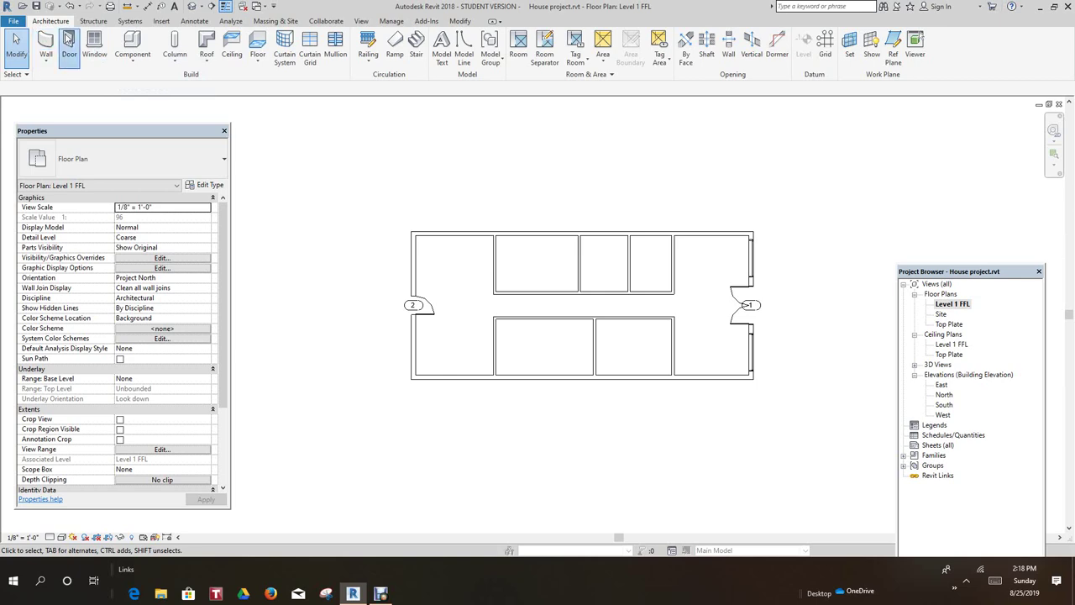
left_click(223, 164)
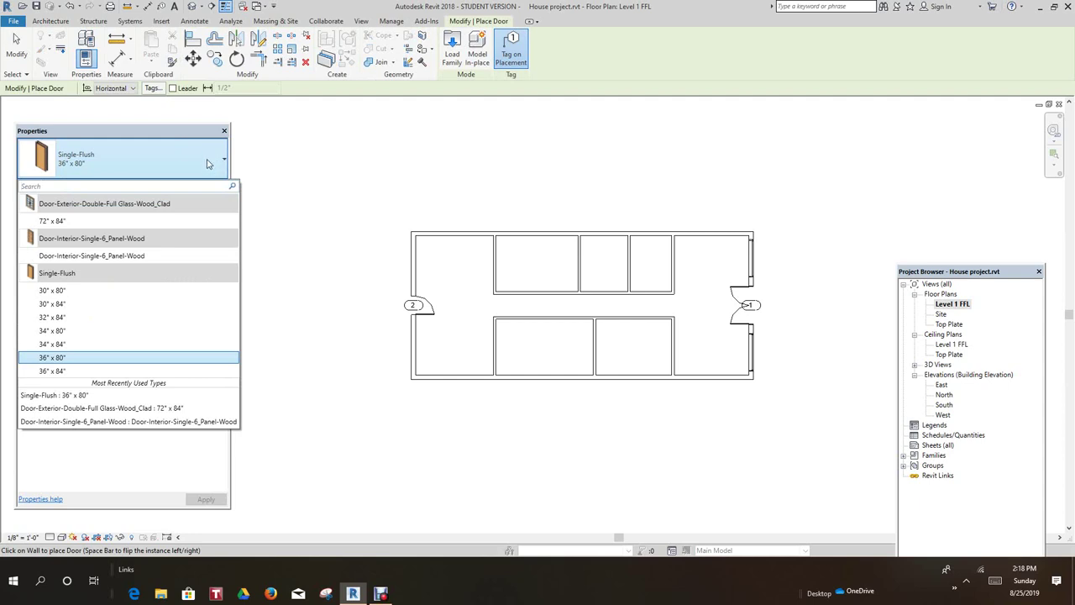
left_click(63, 359)
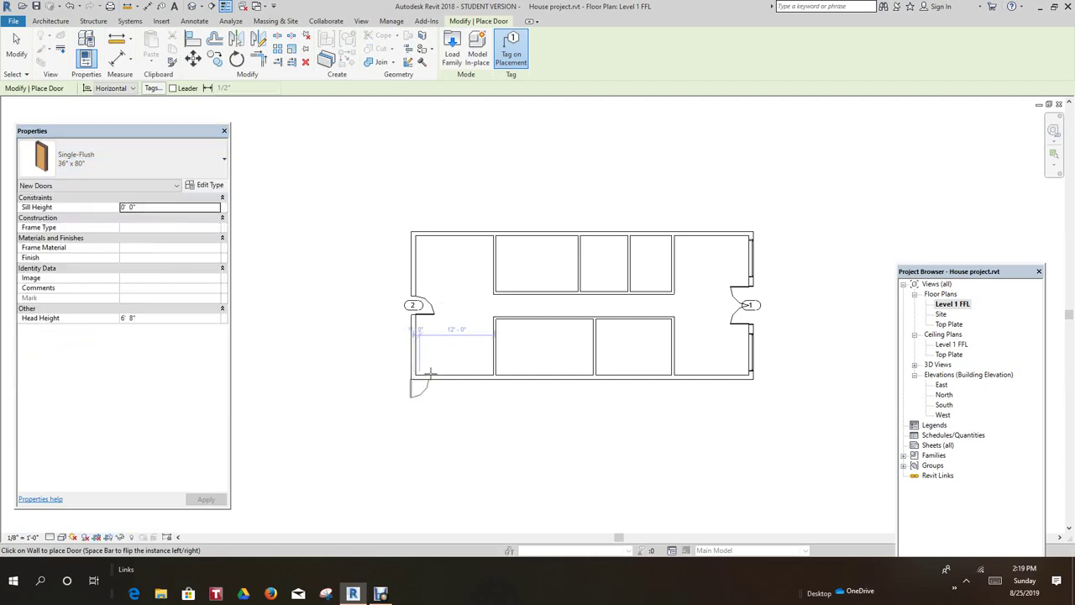
scroll(563, 288, "up", 4)
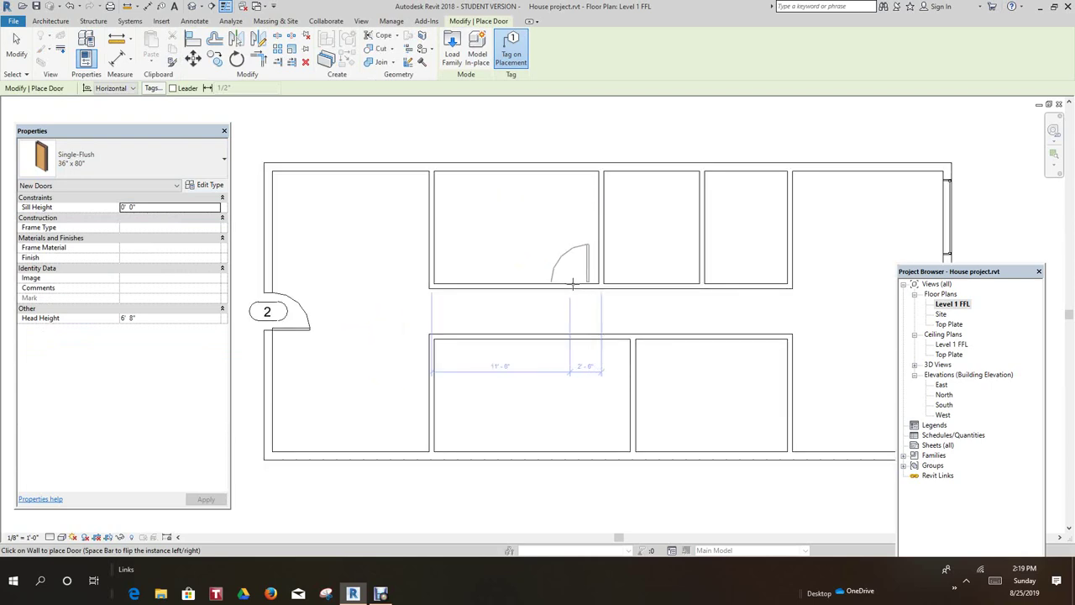
left_click(572, 284)
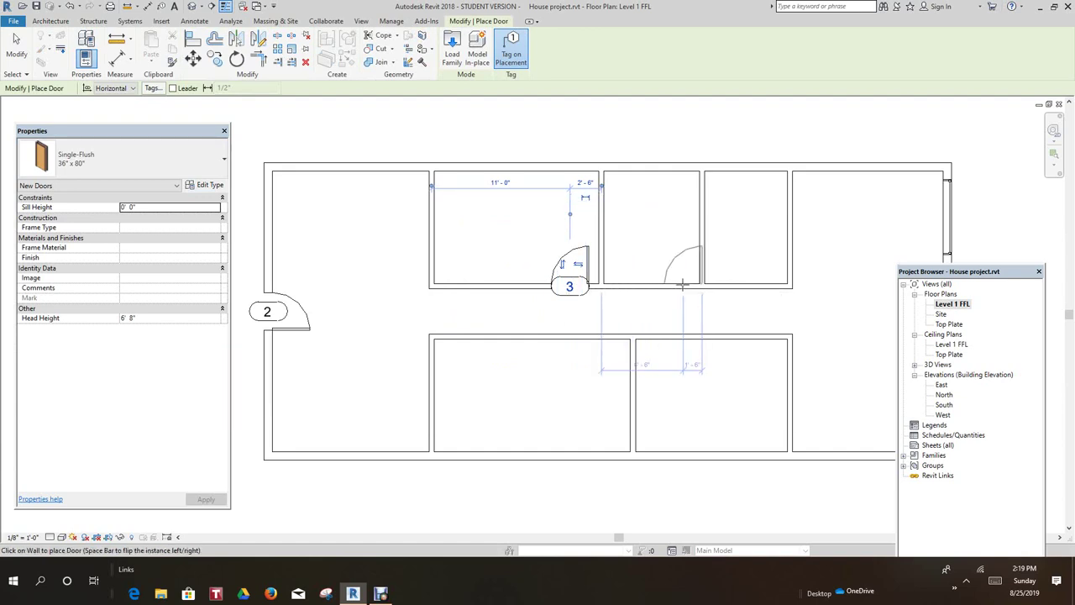
left_click(626, 279)
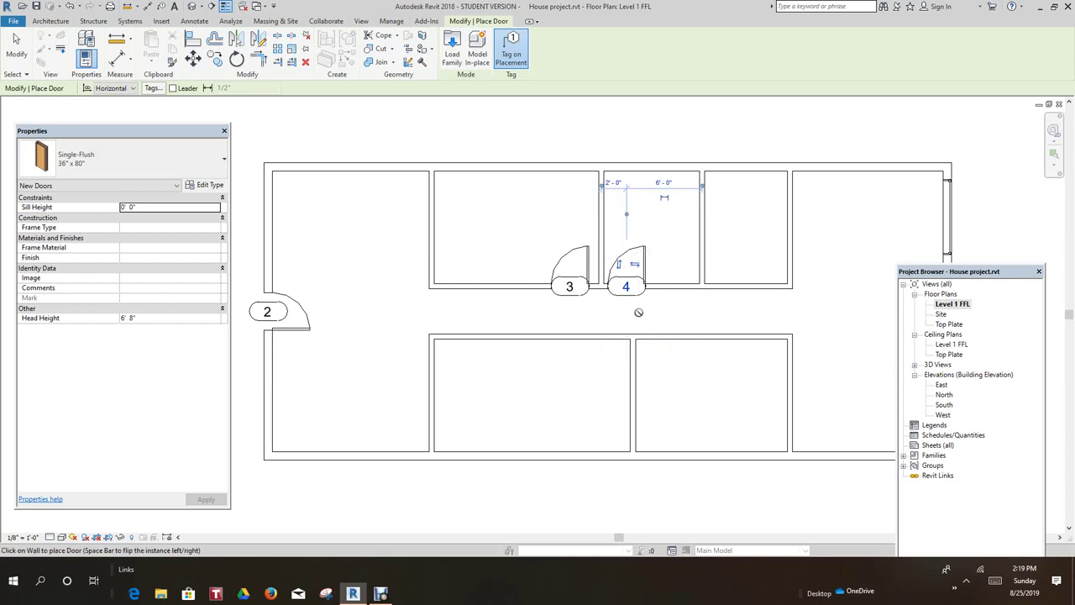
- Flip door 4 so its hinge is on the left
key("Escape")
key("Escape")
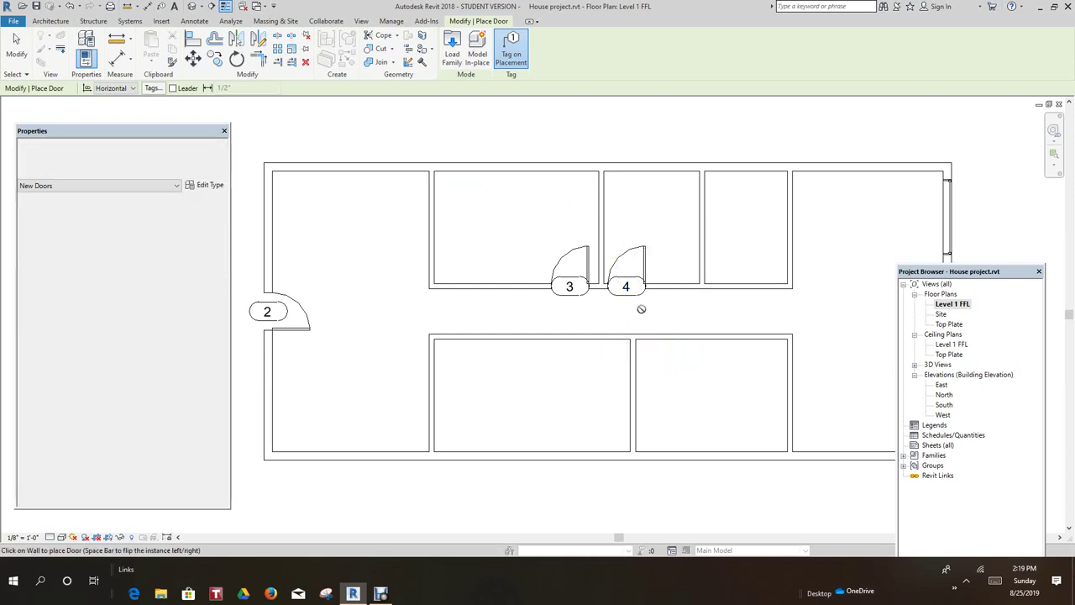
left_click(645, 269)
left_click(645, 268)
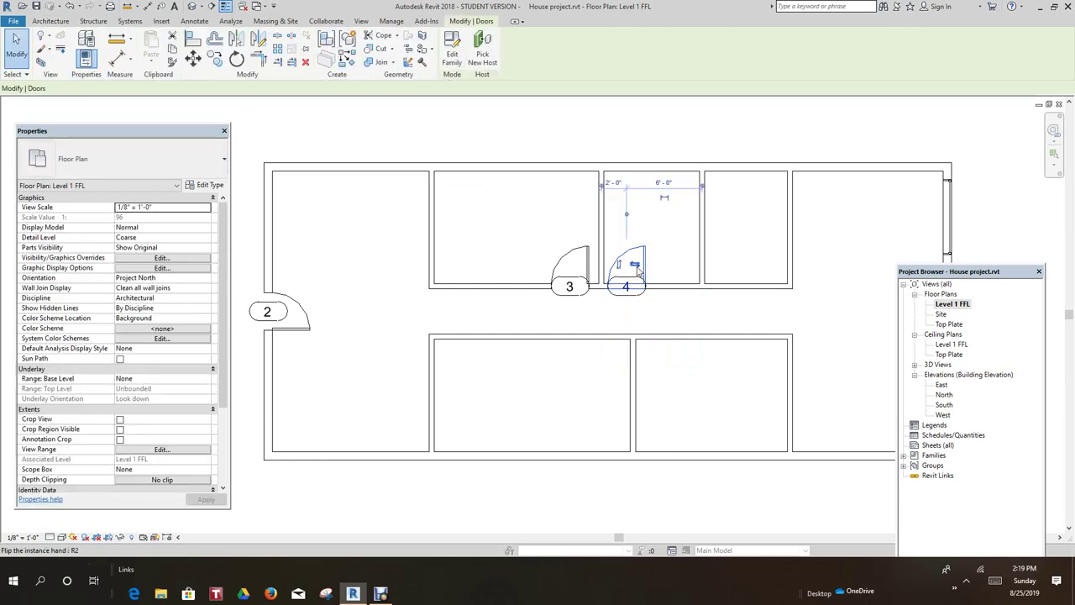
left_click(653, 313)
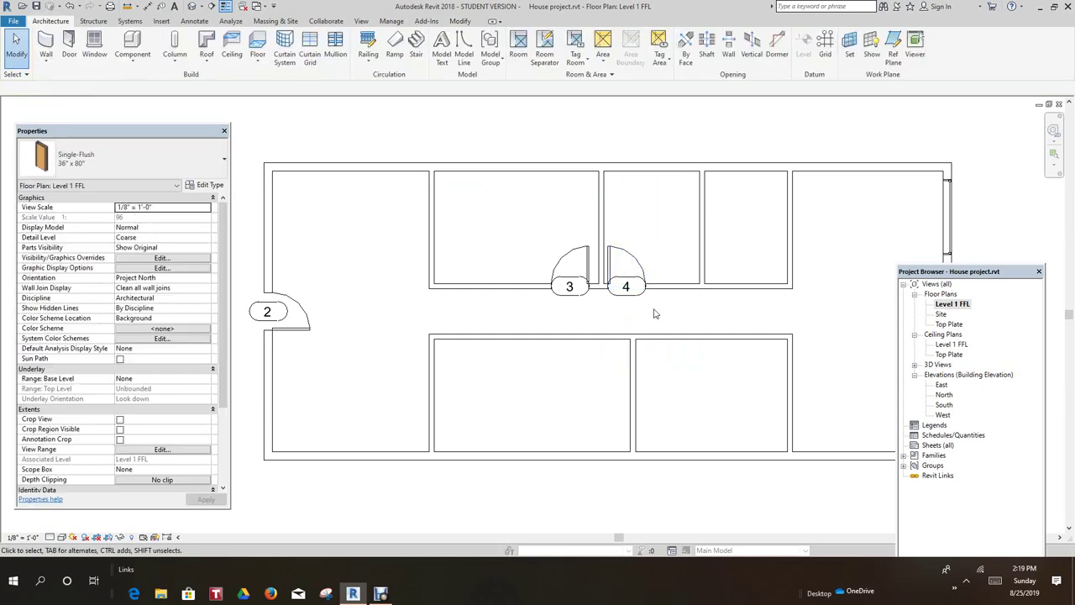
middle_click_drag(660, 321, 653, 343)
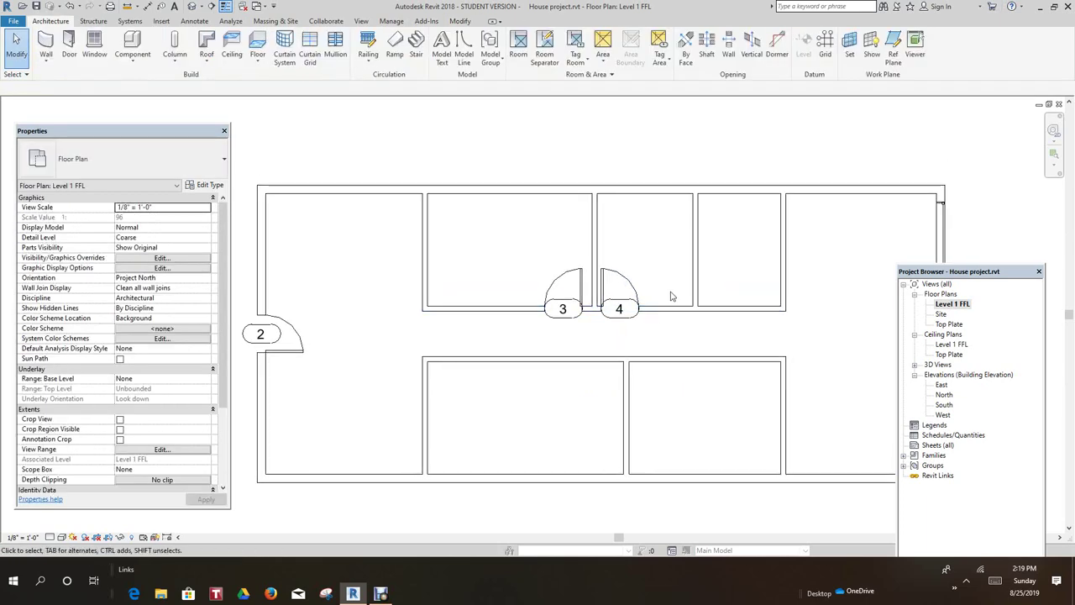
scroll(669, 294, "up", 1)
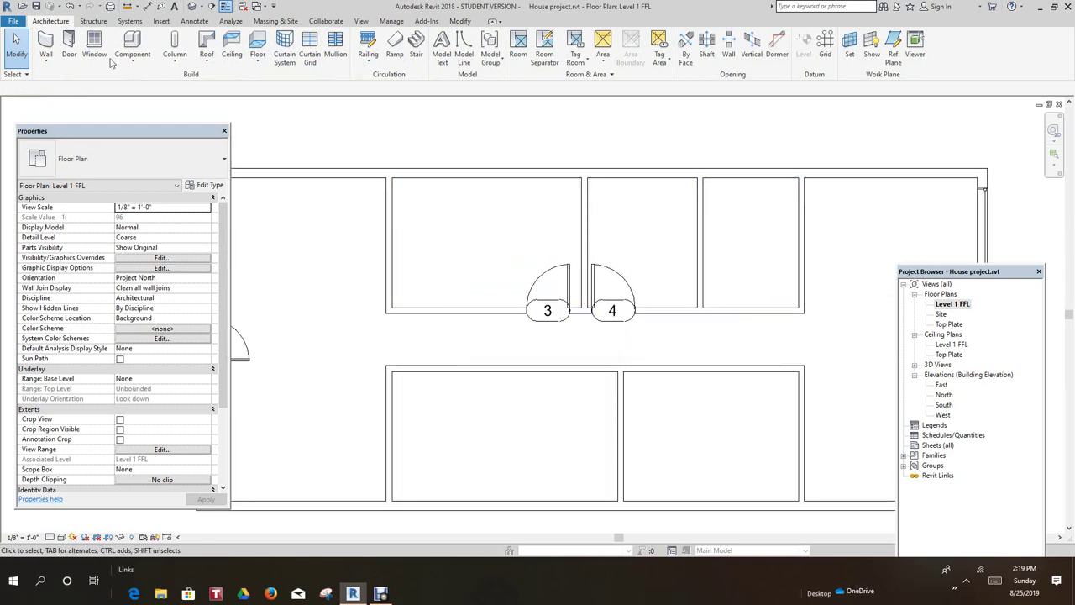
- Place door 5 in the wall of the next upper room off the corridor
left_click(69, 46)
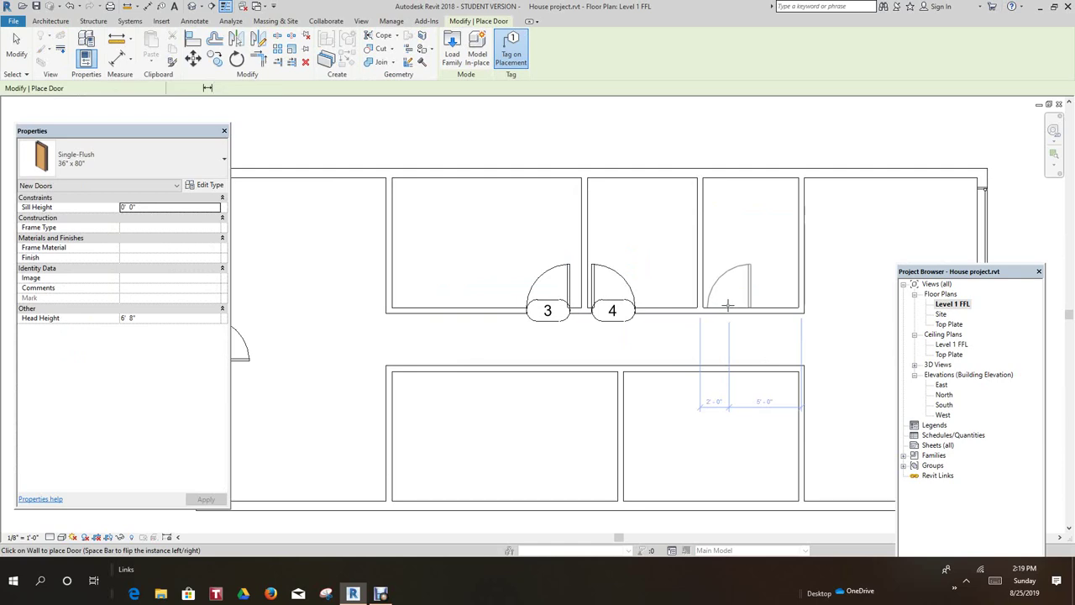
left_click(727, 305)
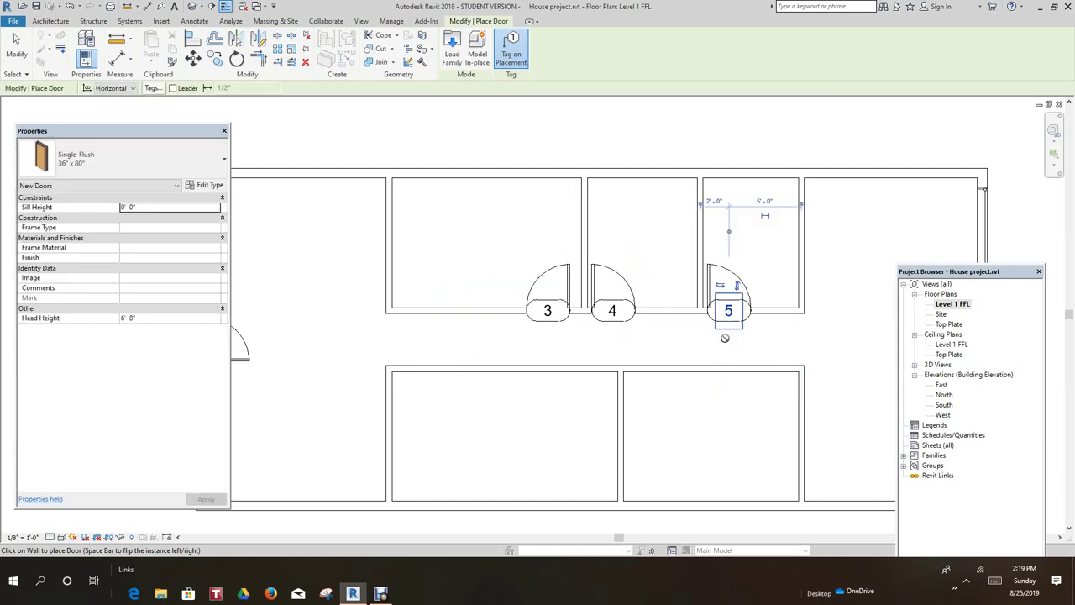
scroll(720, 336, "down", 2)
scroll(702, 302, "up", 2)
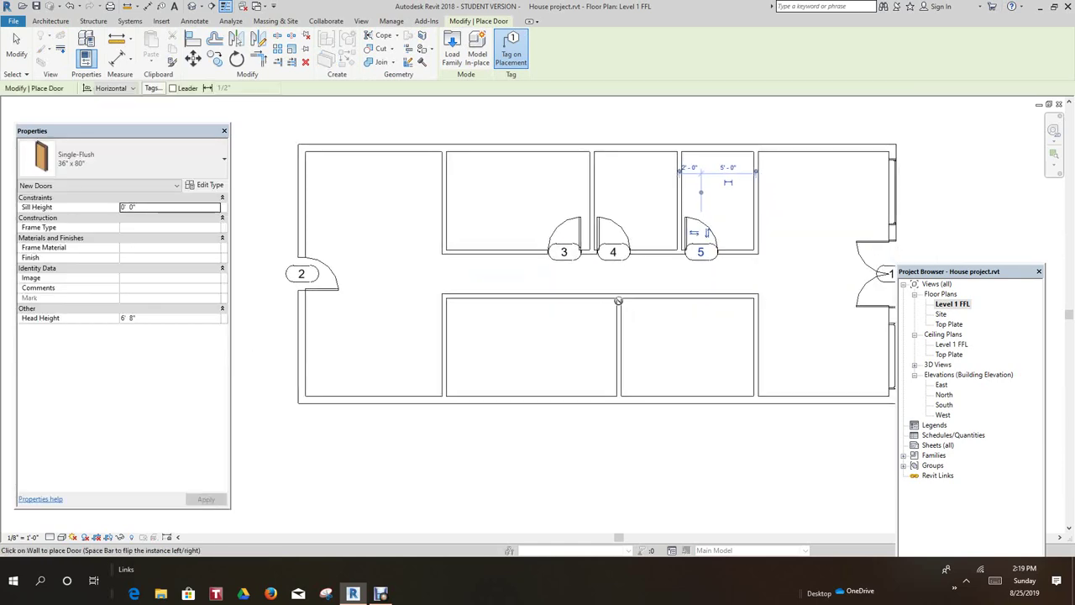
scroll(702, 294, "down", 1)
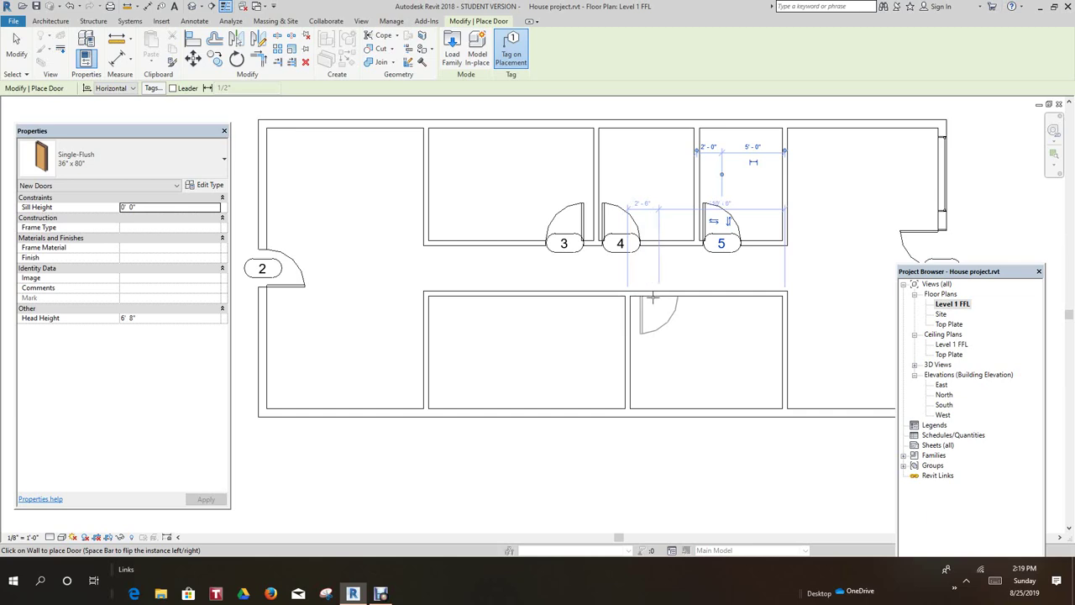
- Place doors 6 and 7 side by side on the lower corridor wall
left_click(653, 298)
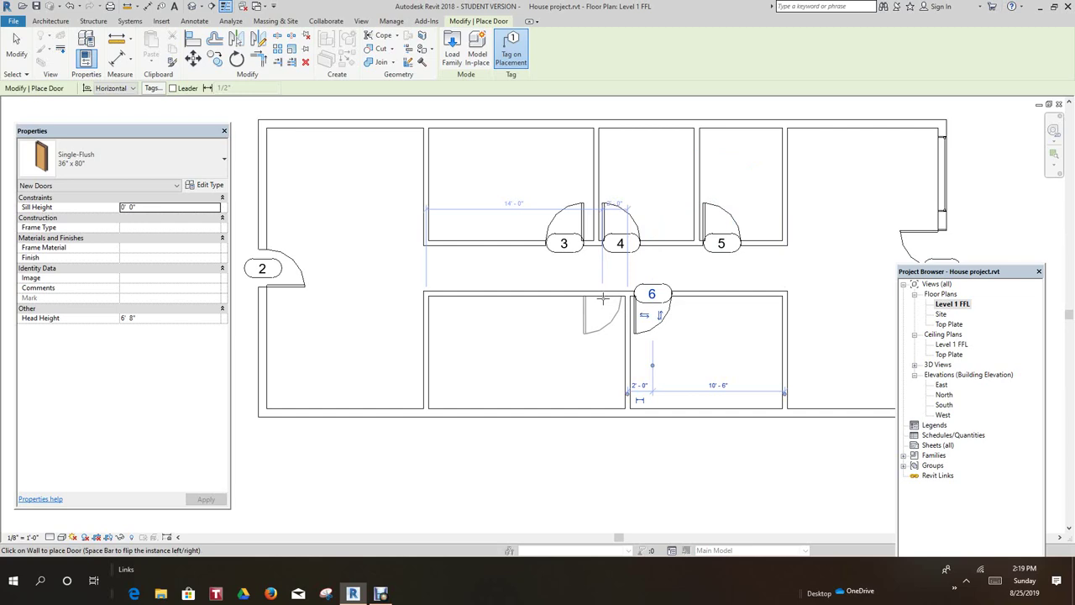
left_click(602, 298)
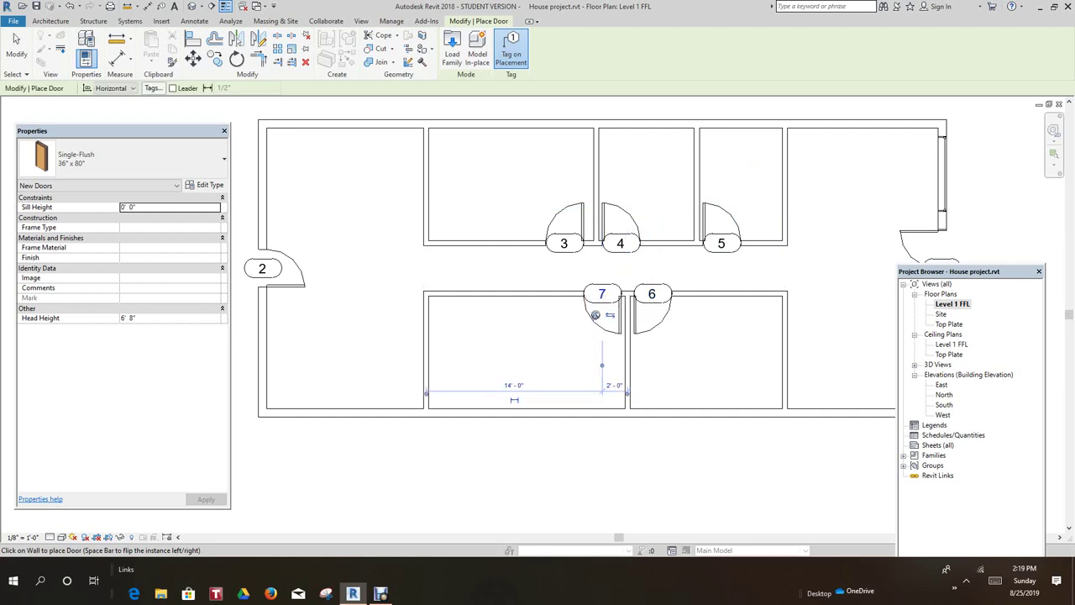
scroll(558, 325, "down", 3)
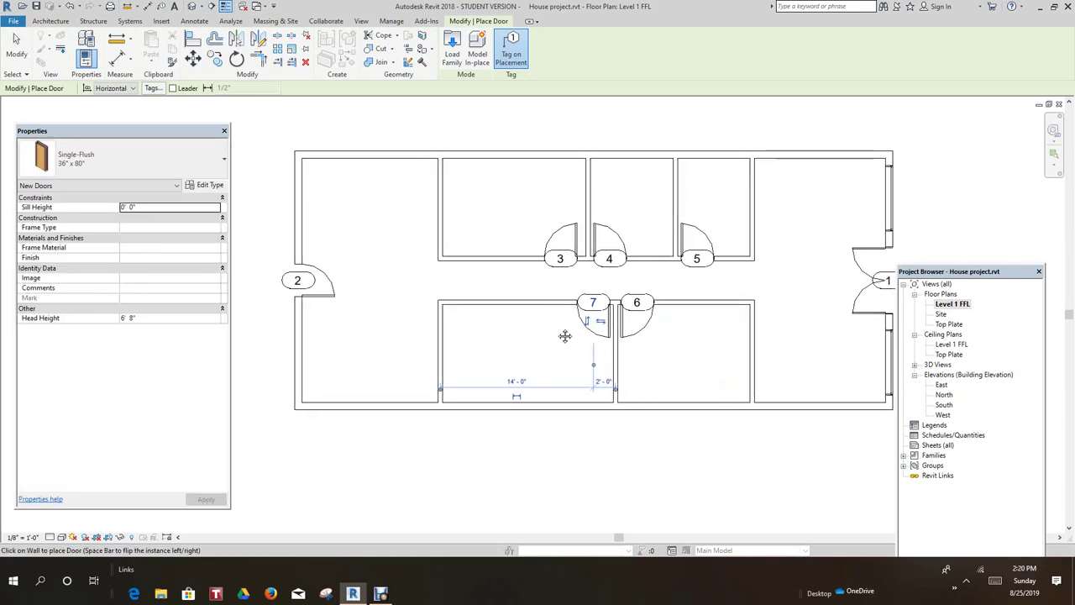
scroll(564, 336, "down", 2)
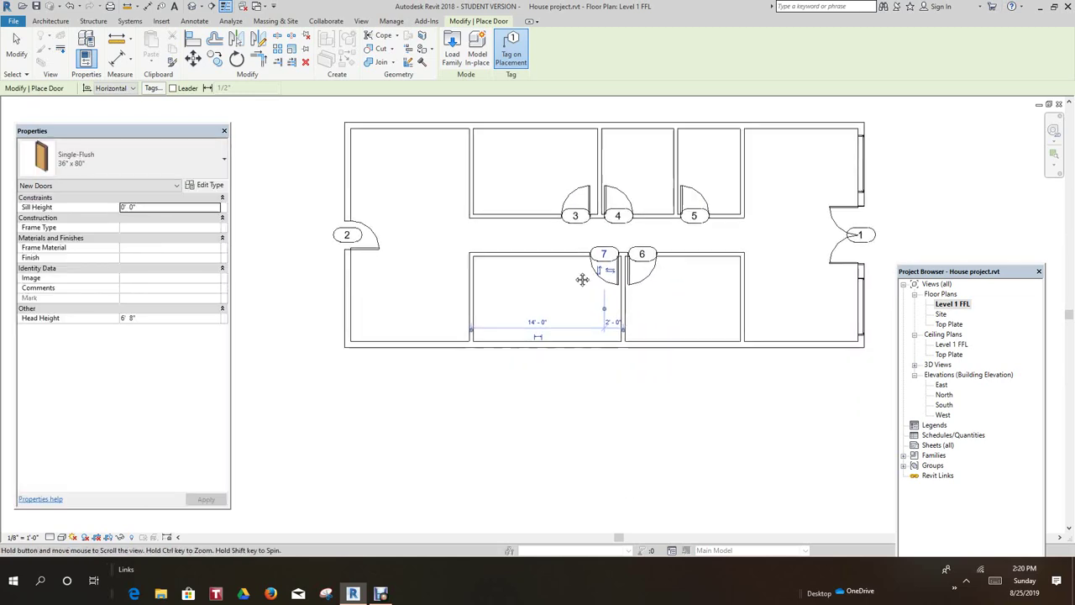
scroll(733, 225, "up", 2)
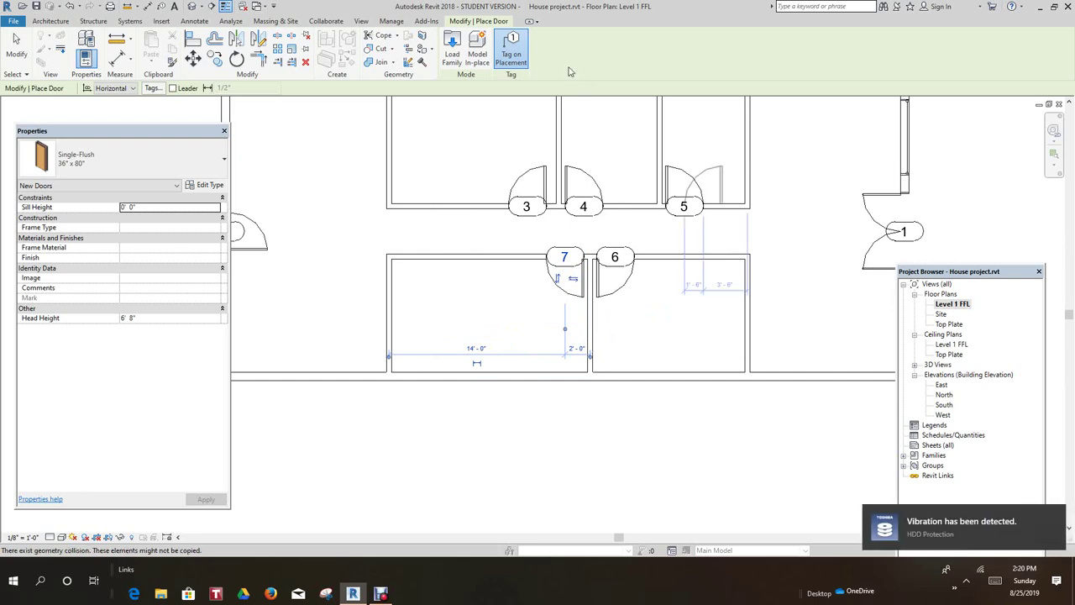
scroll(561, 167, "down", 1)
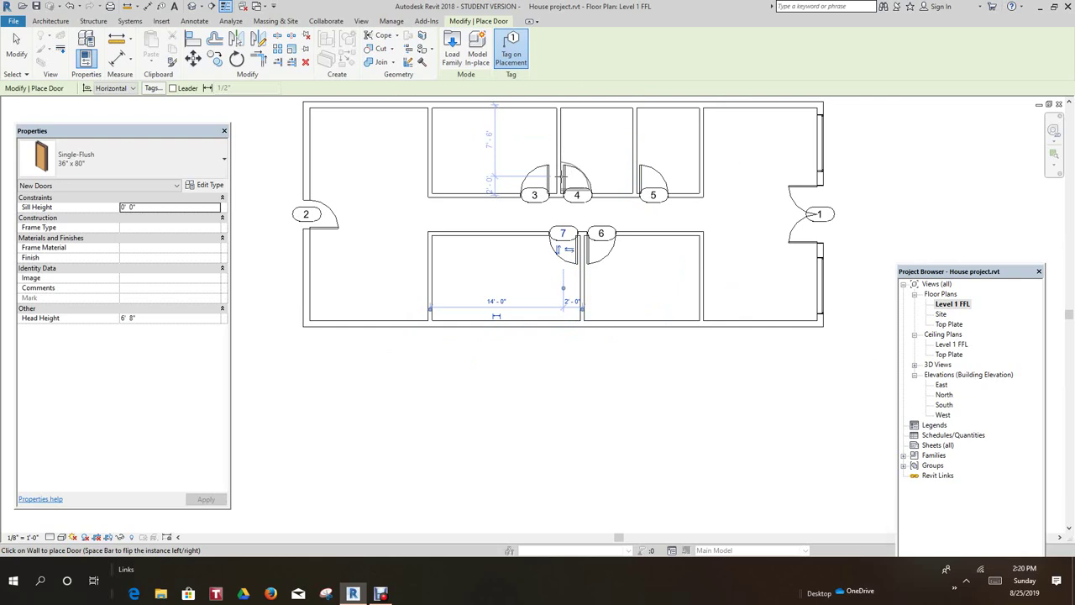
scroll(341, 264, "up", 3)
scroll(358, 269, "down", 2)
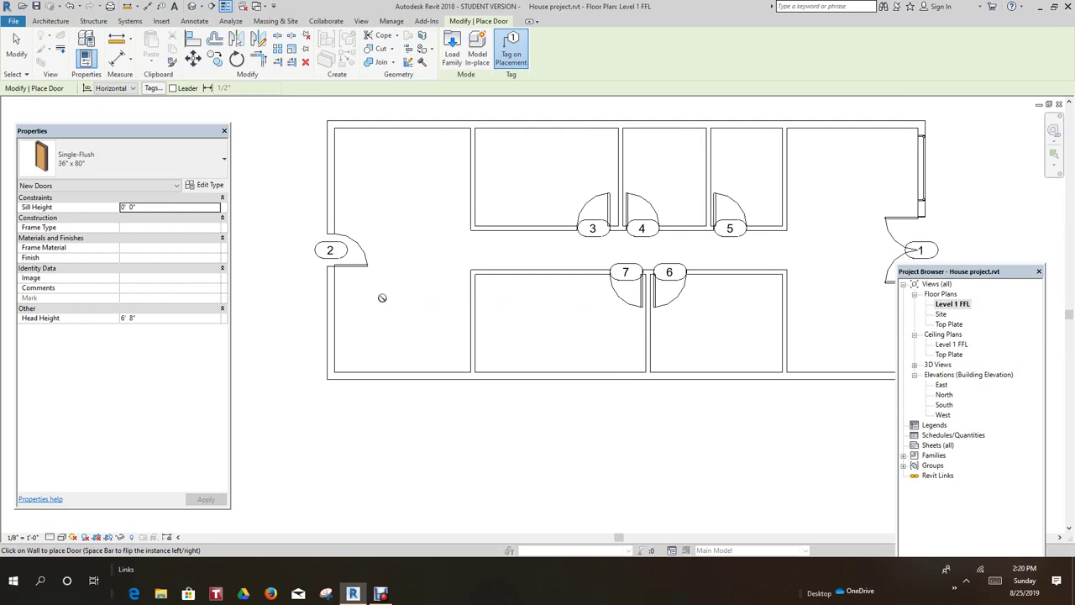
scroll(428, 123, "up", 1)
scroll(382, 137, "down", 2)
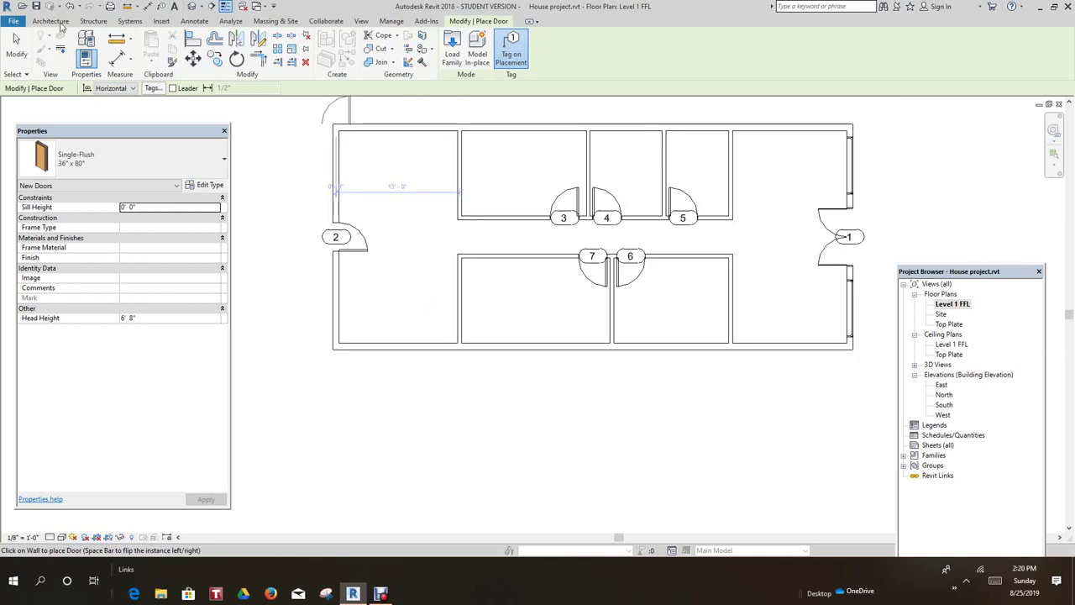
- Place 72" x 48" casement windows in the left room's top and bottom walls
left_click(52, 21)
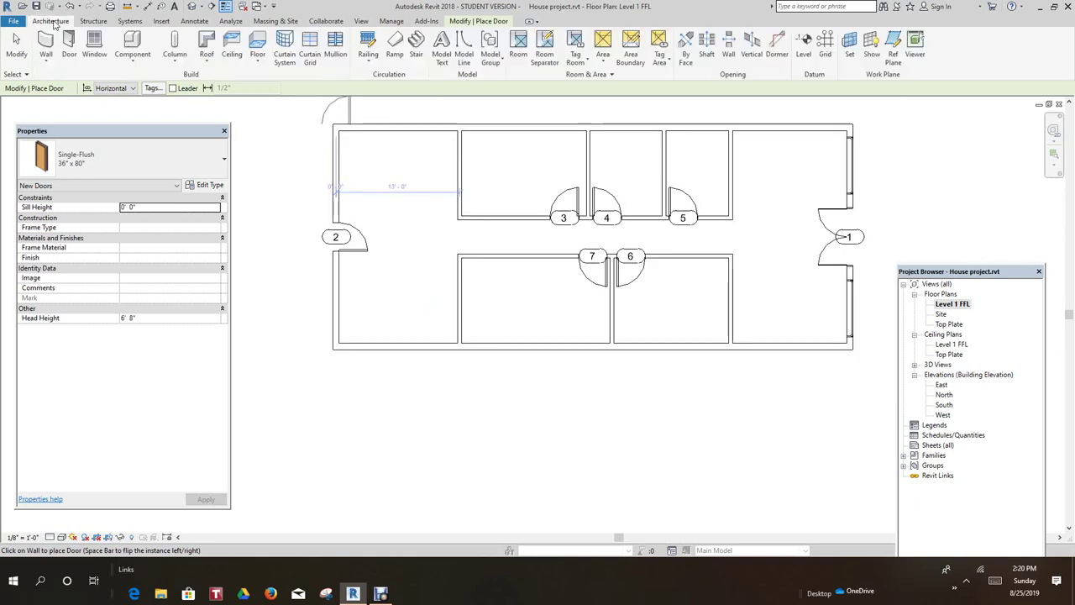
left_click(94, 44)
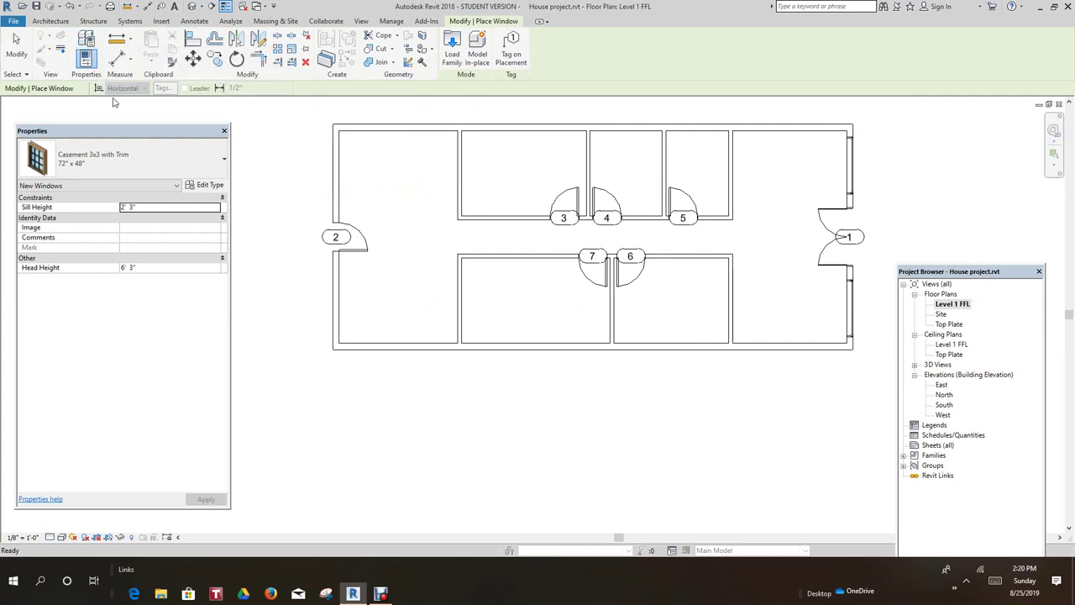
left_click(401, 127)
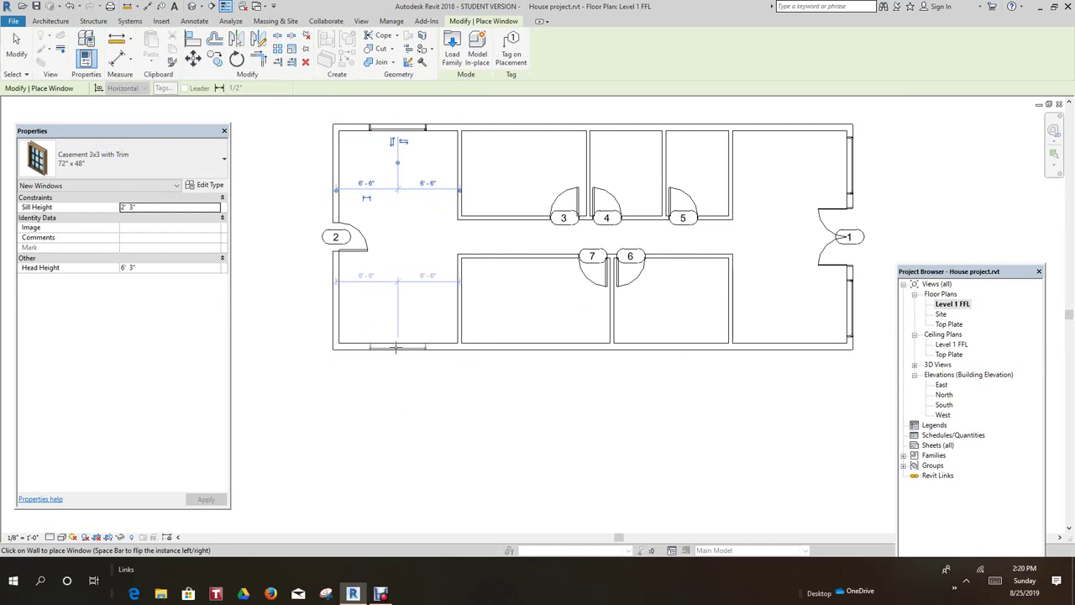
left_click(398, 346)
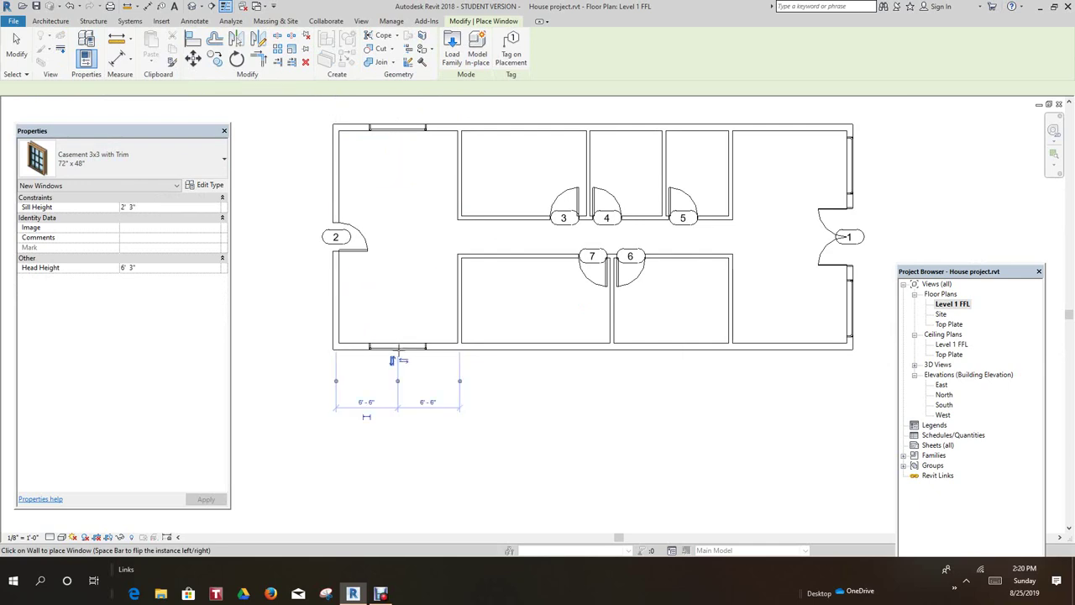
right_click(410, 357)
left_click(403, 173)
scroll(403, 172, "up", 2)
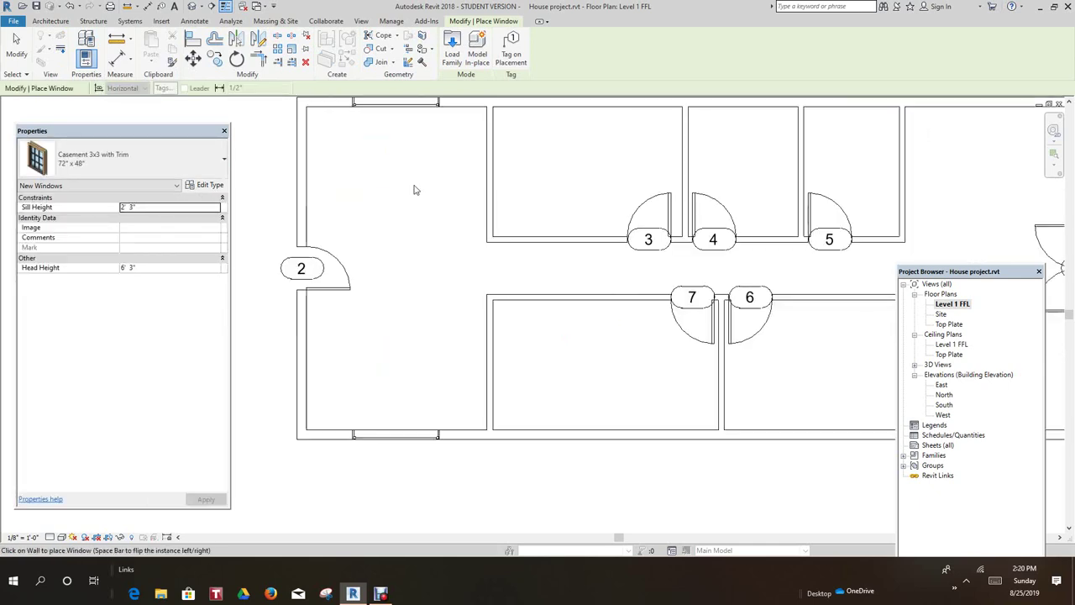
right_click(404, 181)
left_click(428, 188)
- Flip the top-wall window to face the other way and check the bottom-wall window
middle_click_drag(401, 108, 413, 216)
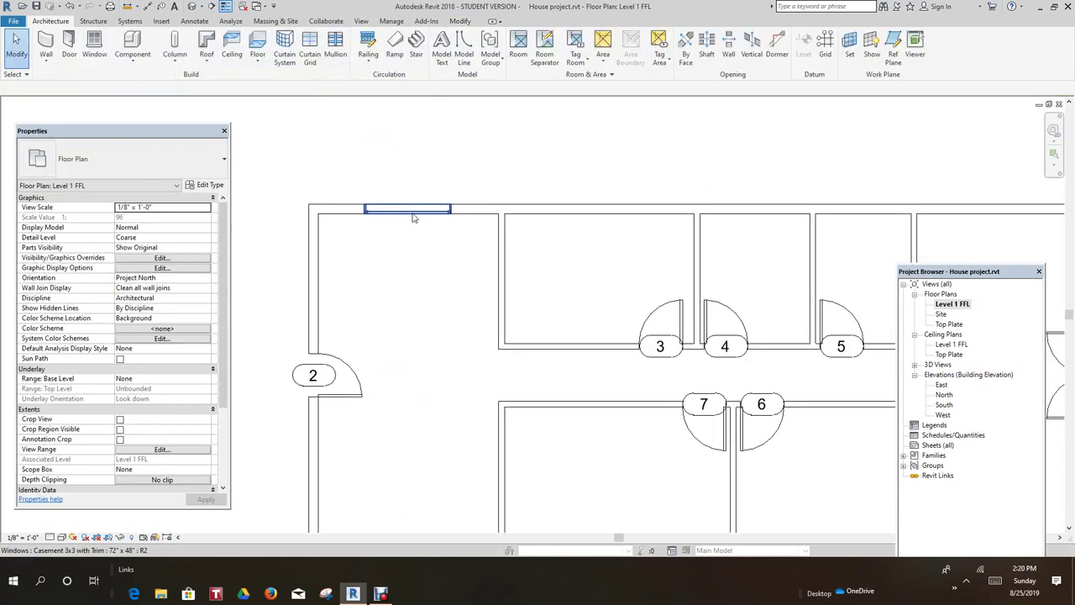
left_click(411, 210)
left_click(414, 230)
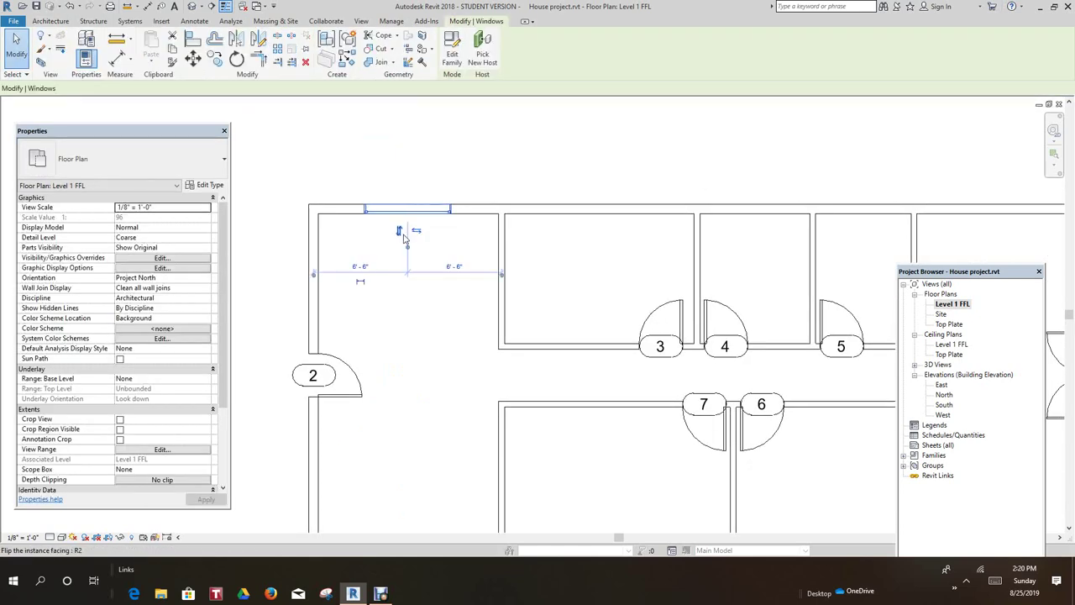
left_click(382, 177)
scroll(374, 252, "down", 2)
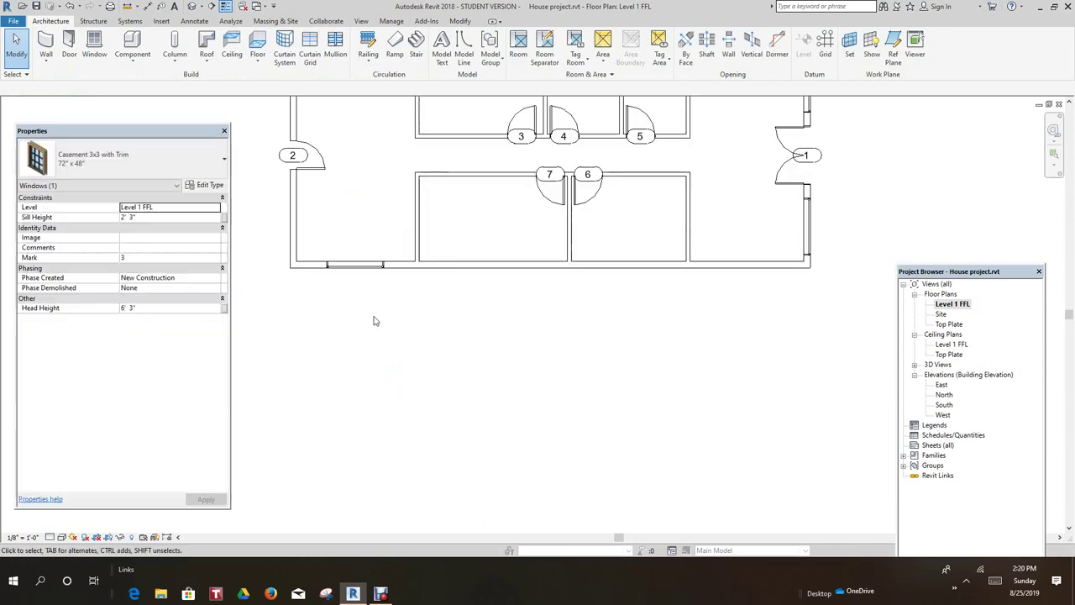
scroll(368, 269, "up", 3)
left_click(371, 270)
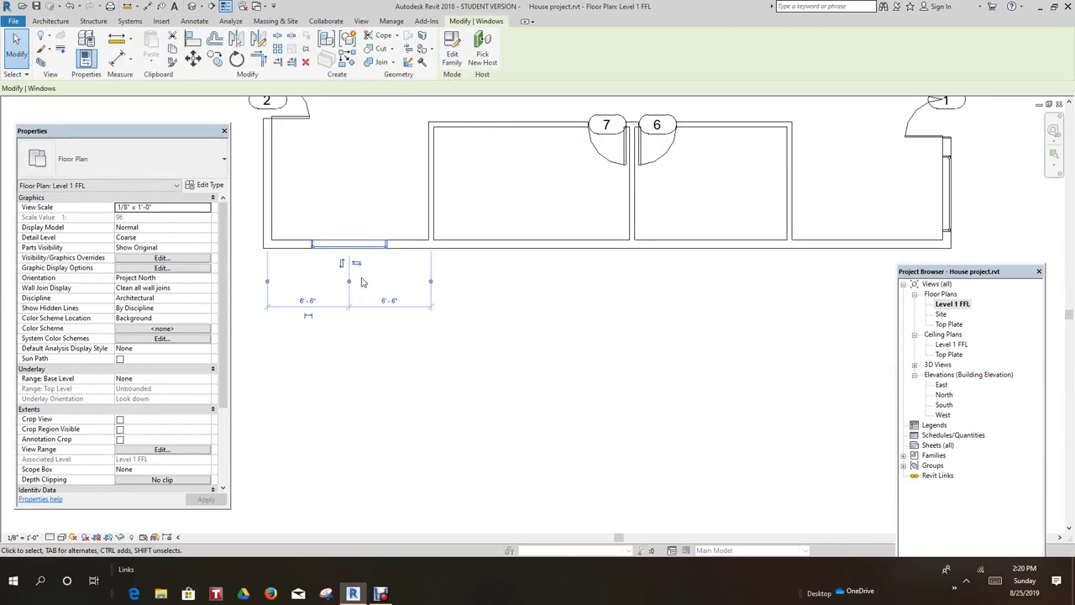
left_click(446, 360)
scroll(454, 382, "down", 3)
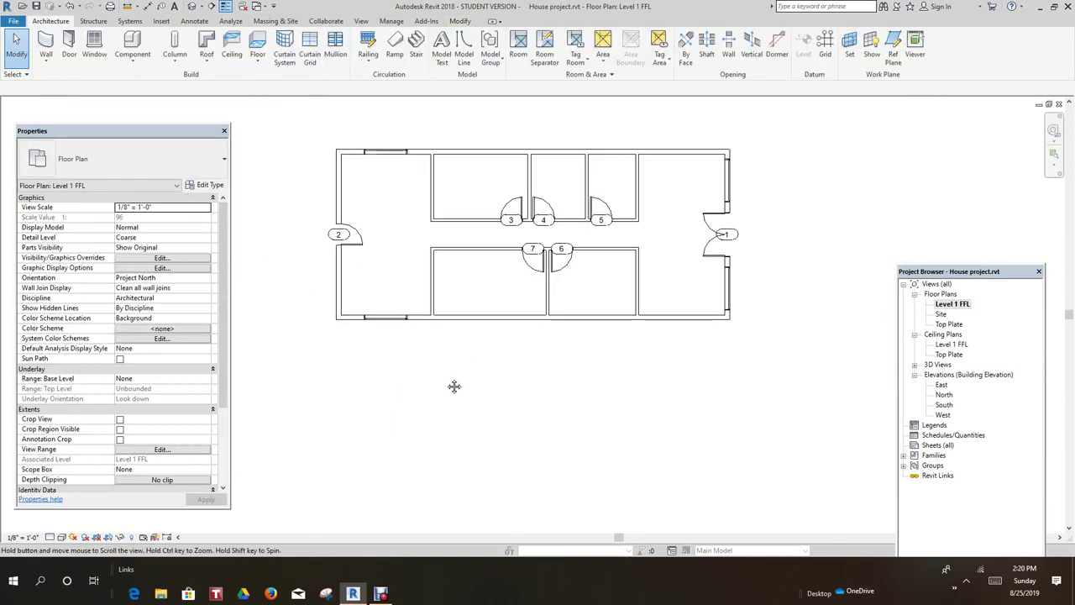
scroll(451, 377, "up", 1)
scroll(456, 363, "down", 1)
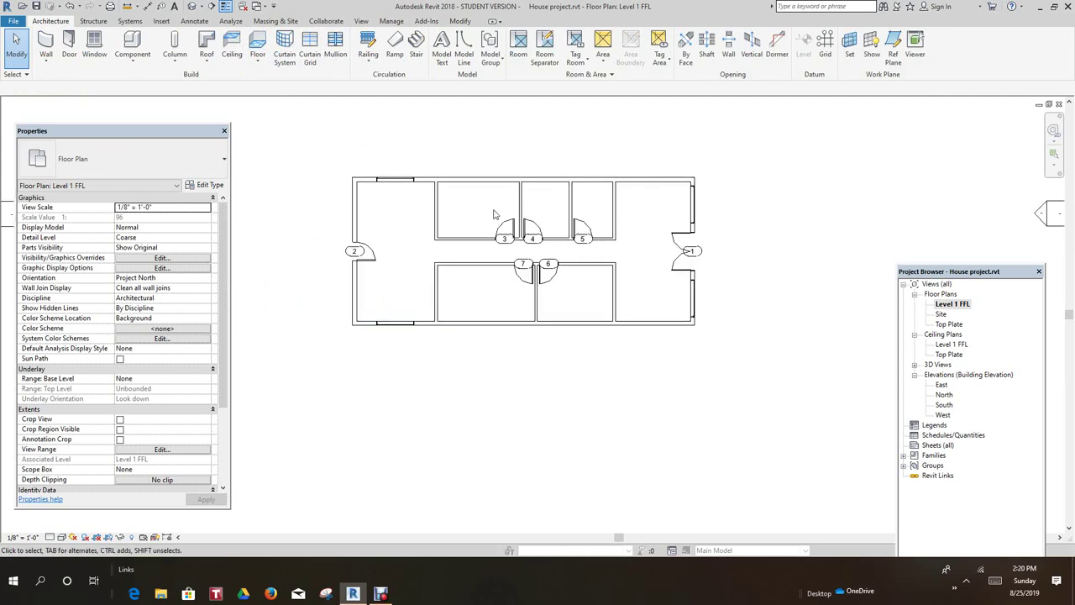
scroll(470, 209, "up", 1)
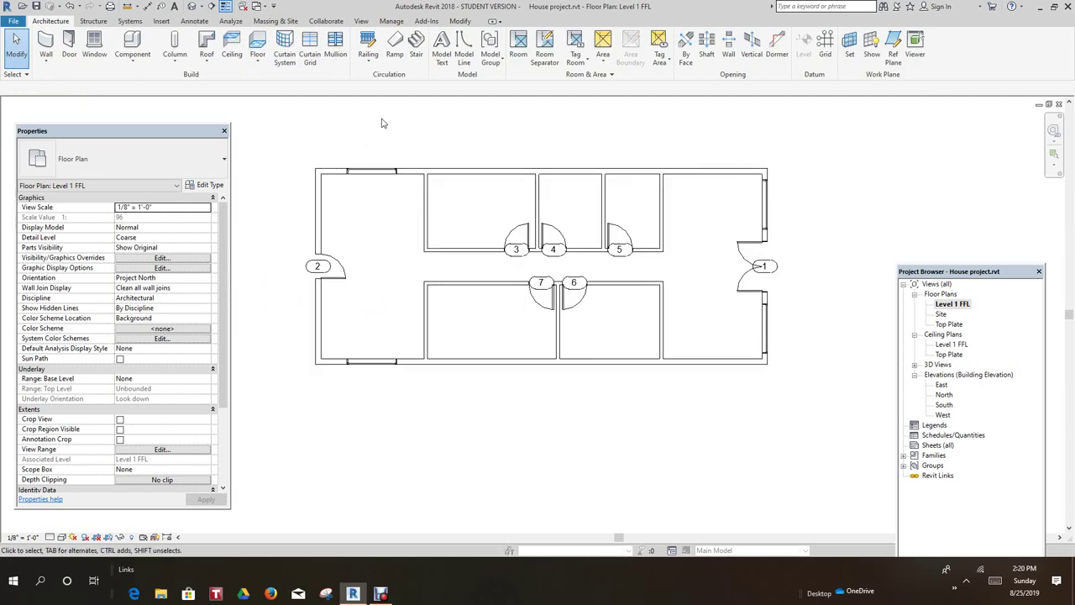
- Add another casement window to the top wall and two more to the bottom wall
left_click(94, 47)
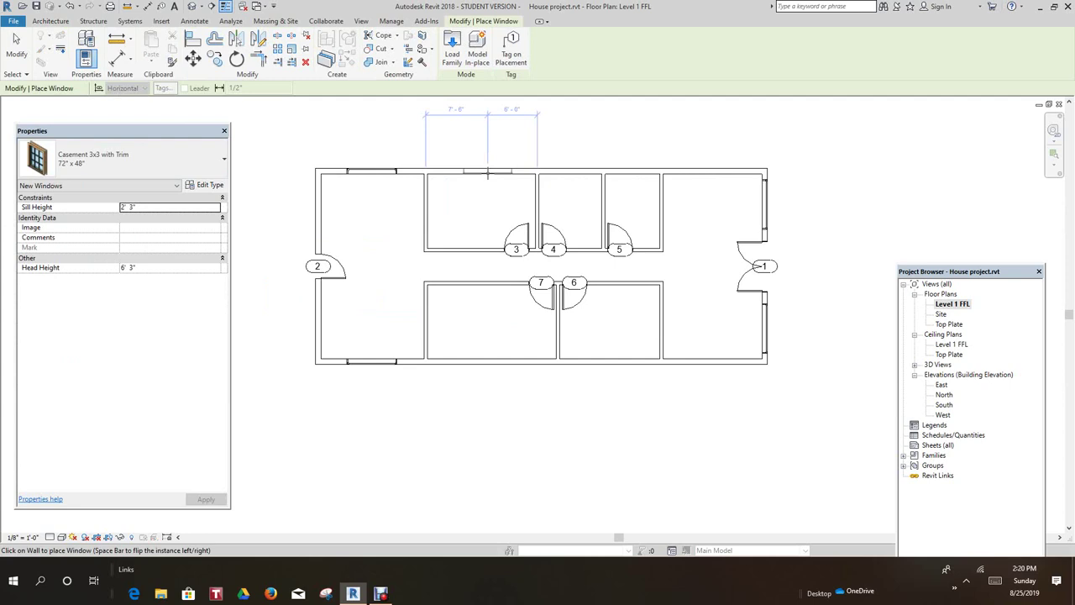
left_click(487, 173)
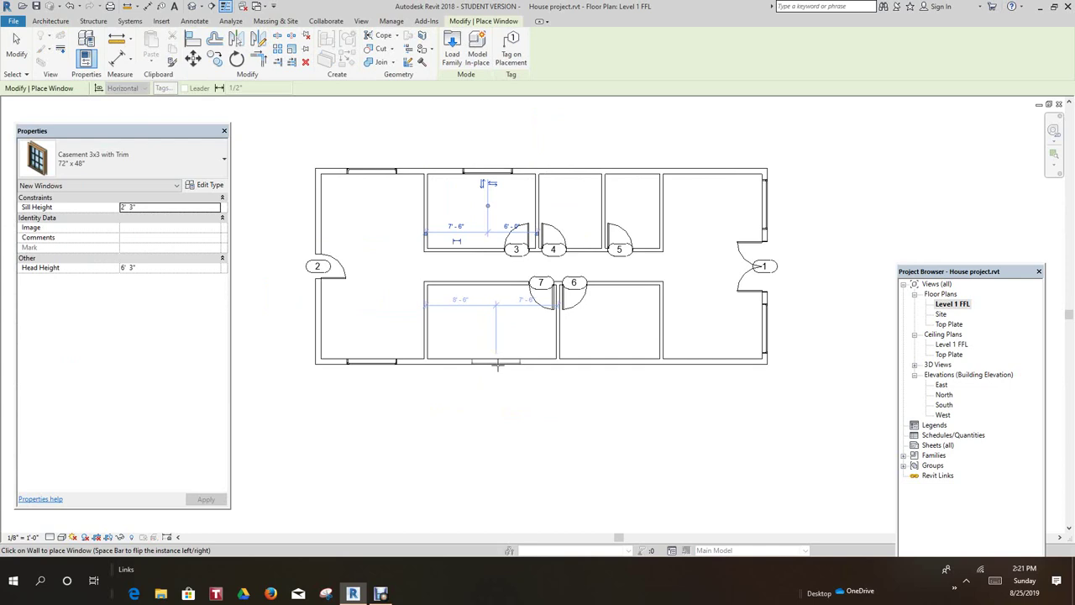
left_click(496, 363)
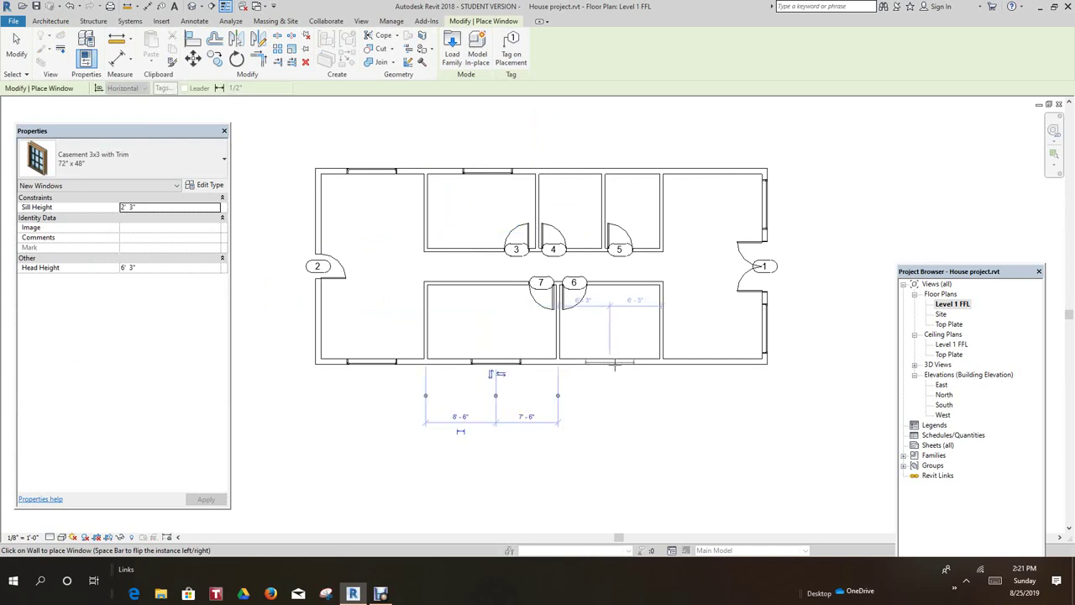
left_click(614, 364)
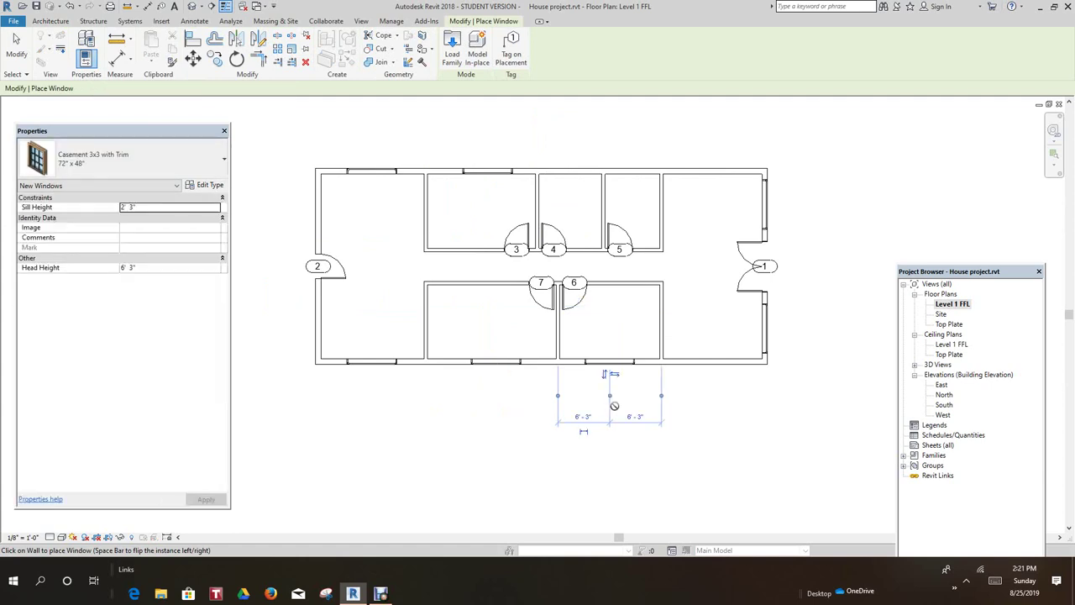
scroll(502, 200, "up", 3)
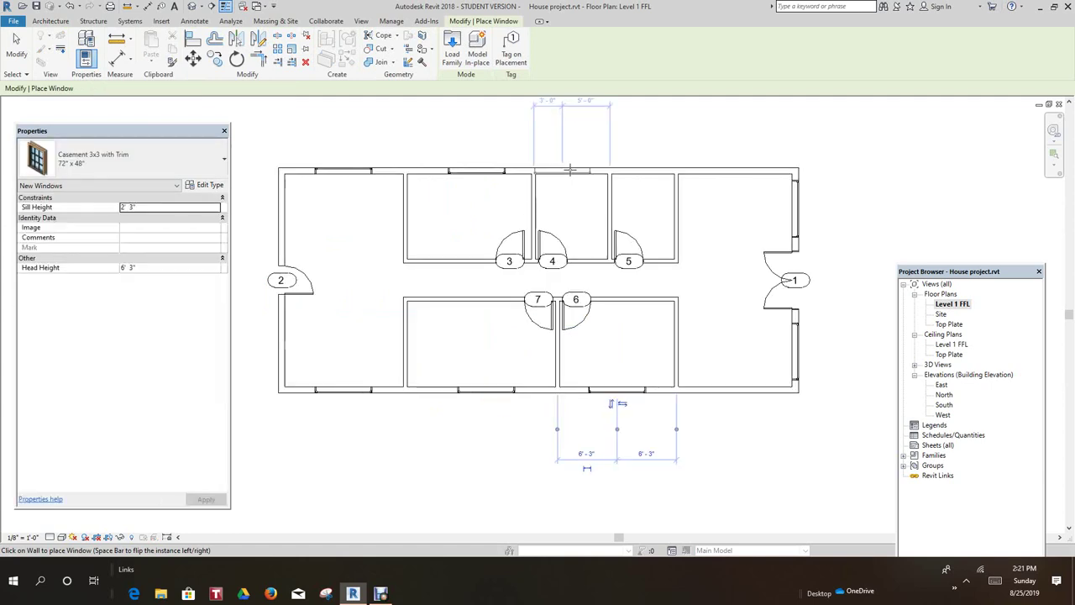
scroll(649, 204, "down", 1)
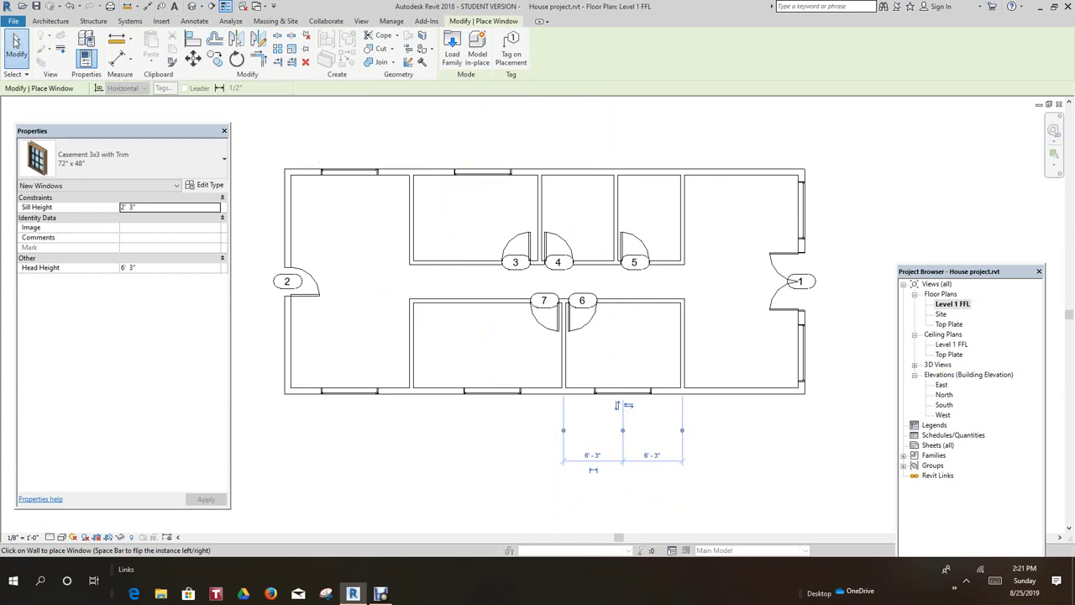
left_click(16, 46)
left_click(224, 159)
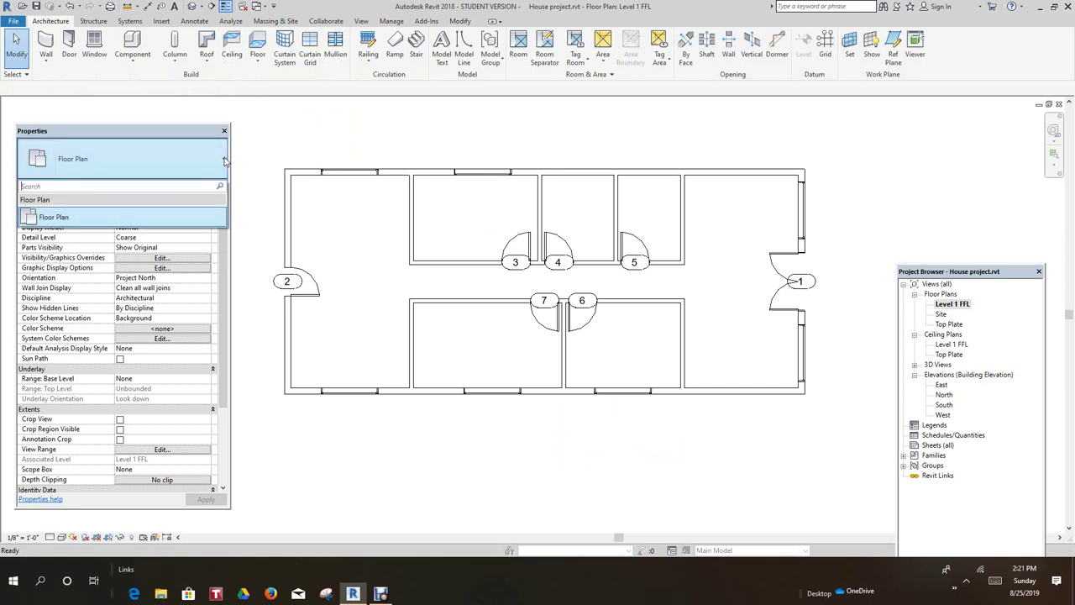
left_click(97, 51)
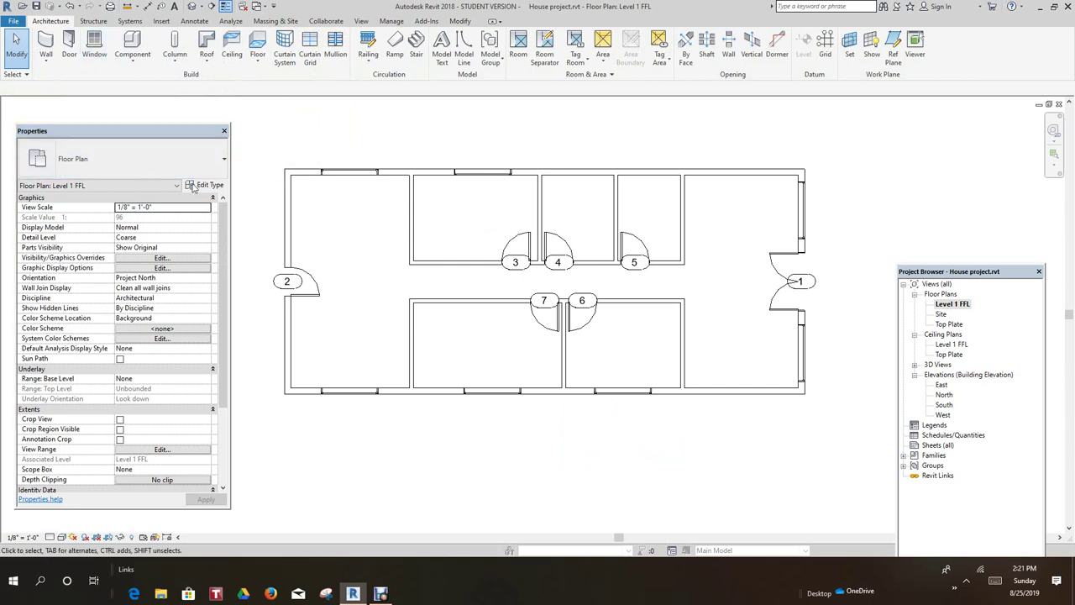
- Place two Fixed 24" x 24" windows side by side in the north wall over the middle rooms
left_click(94, 46)
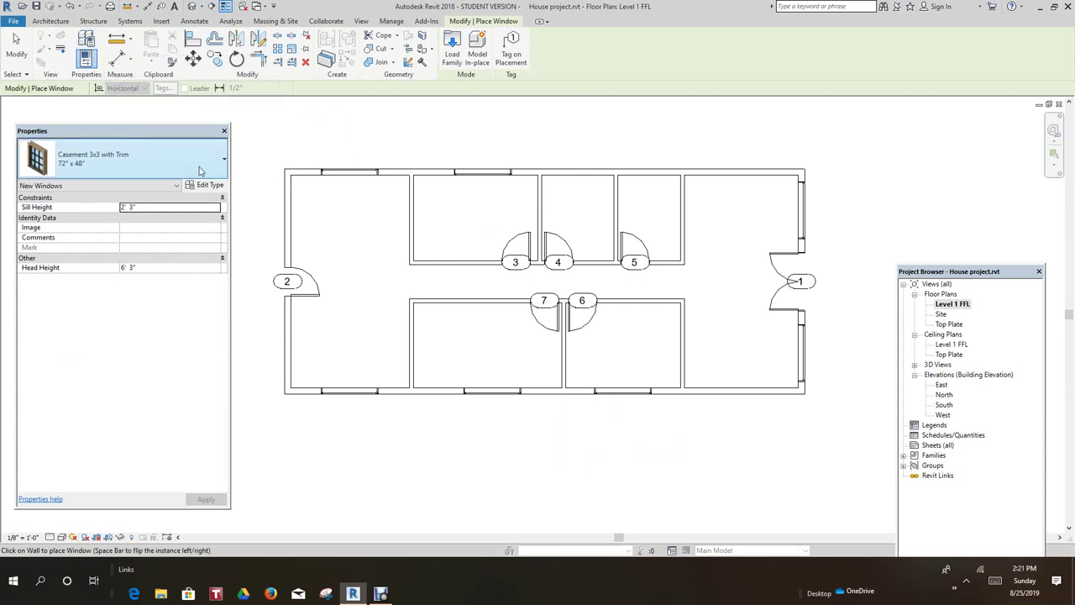
left_click(224, 159)
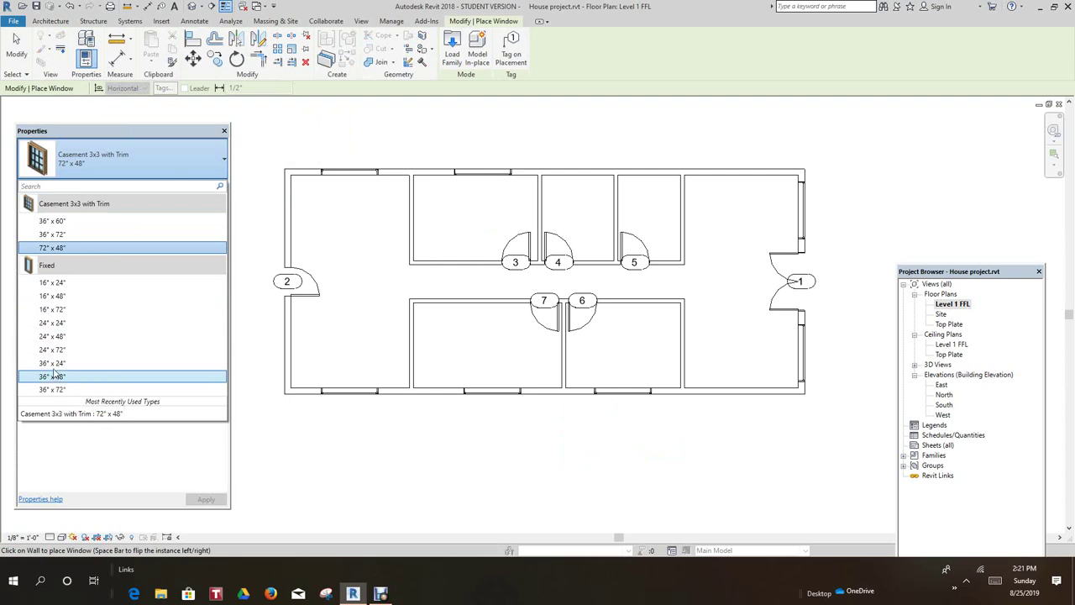
left_click(52, 324)
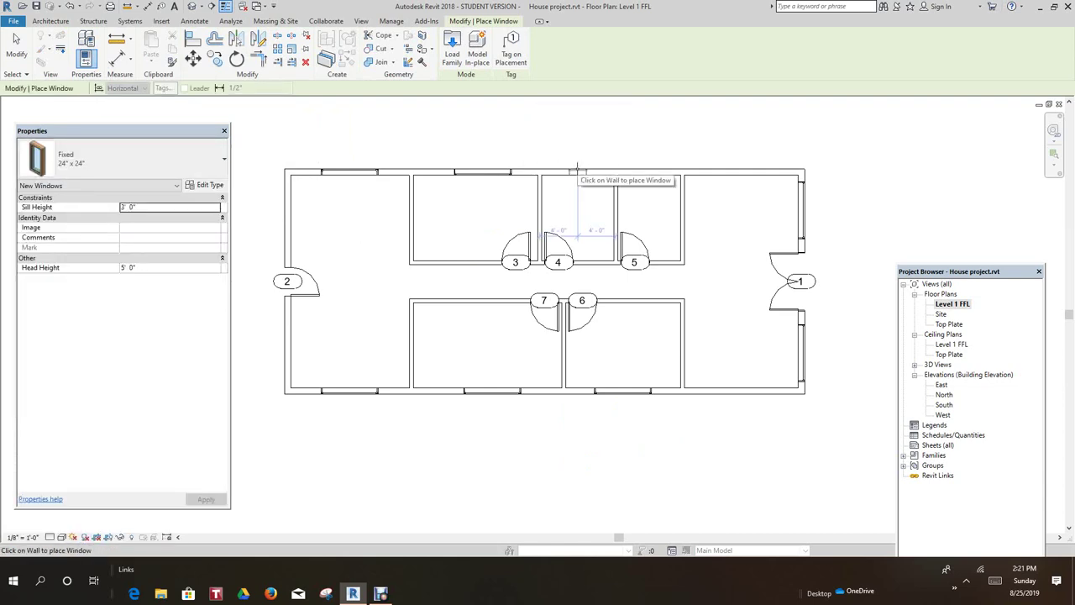
left_click(577, 171)
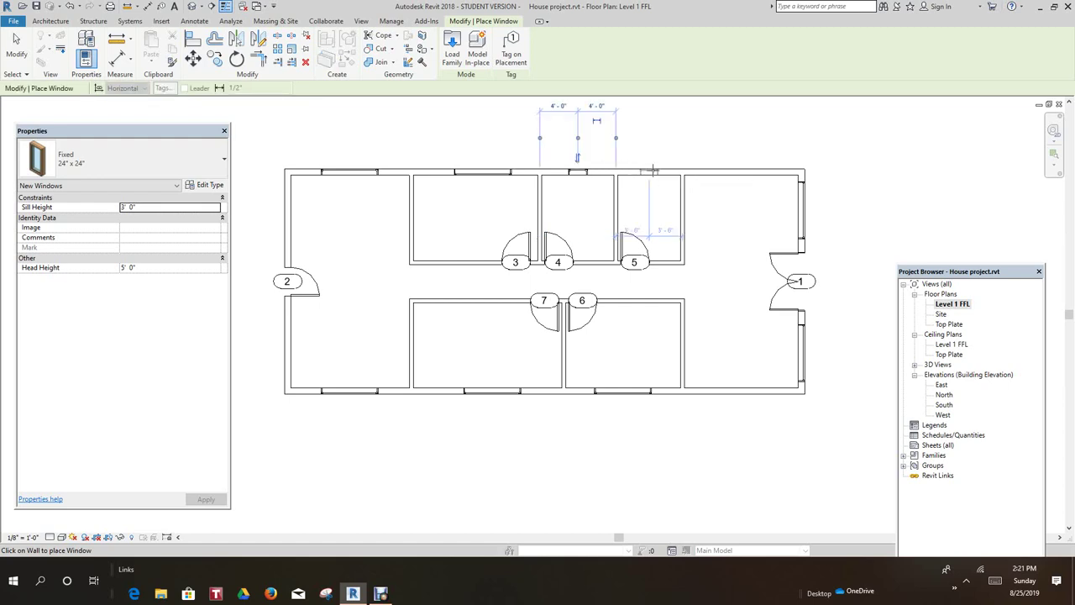
left_click(651, 171)
right_click(667, 211)
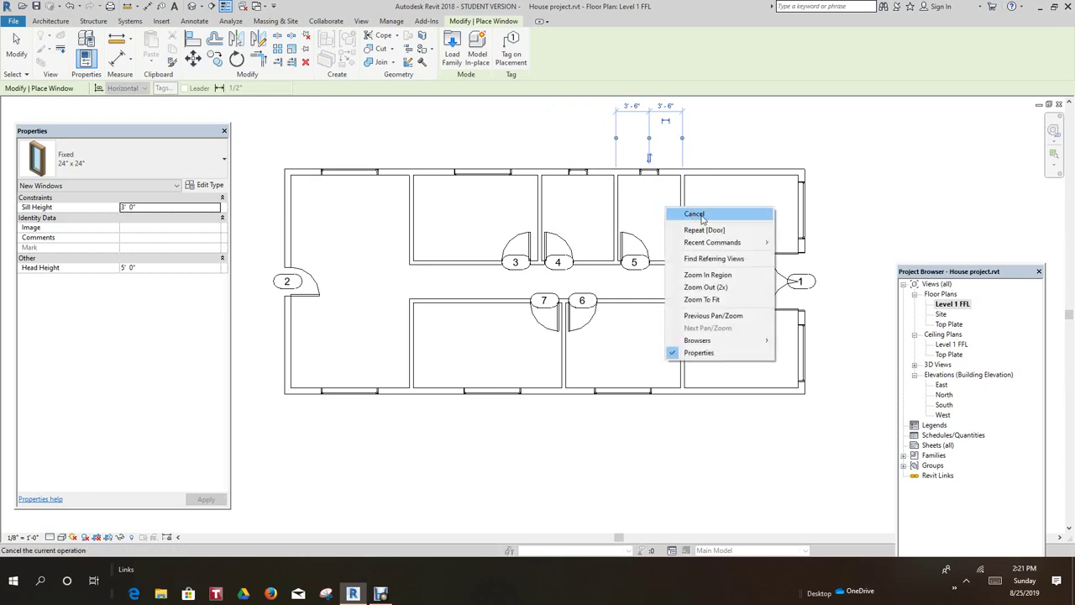
left_click(704, 214)
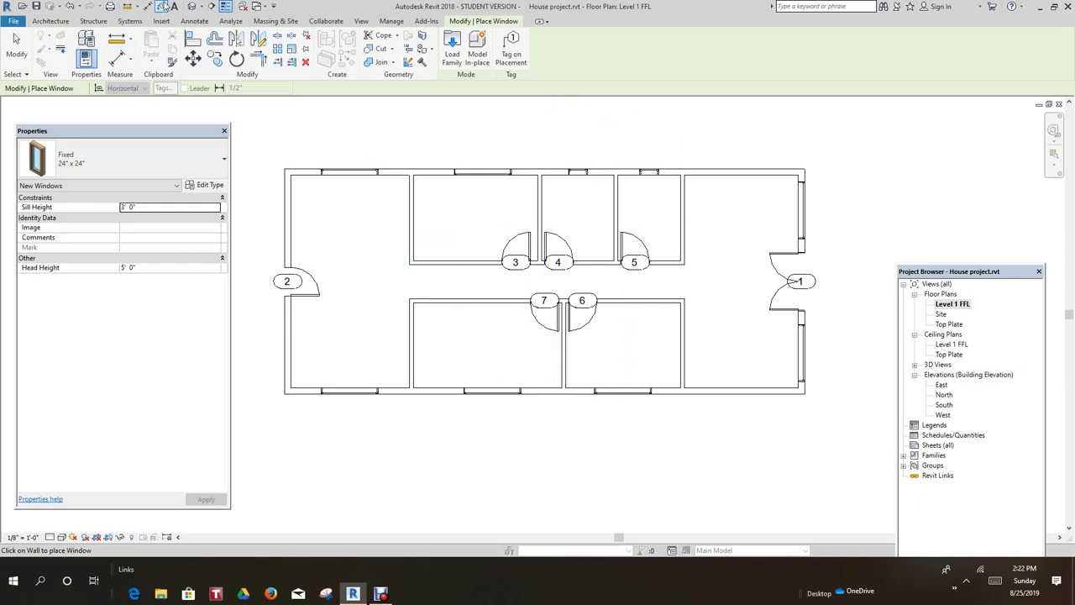
- Look over the windowed house in the default 3D view, then reopen the Level 1 FFL plan
left_click(191, 5)
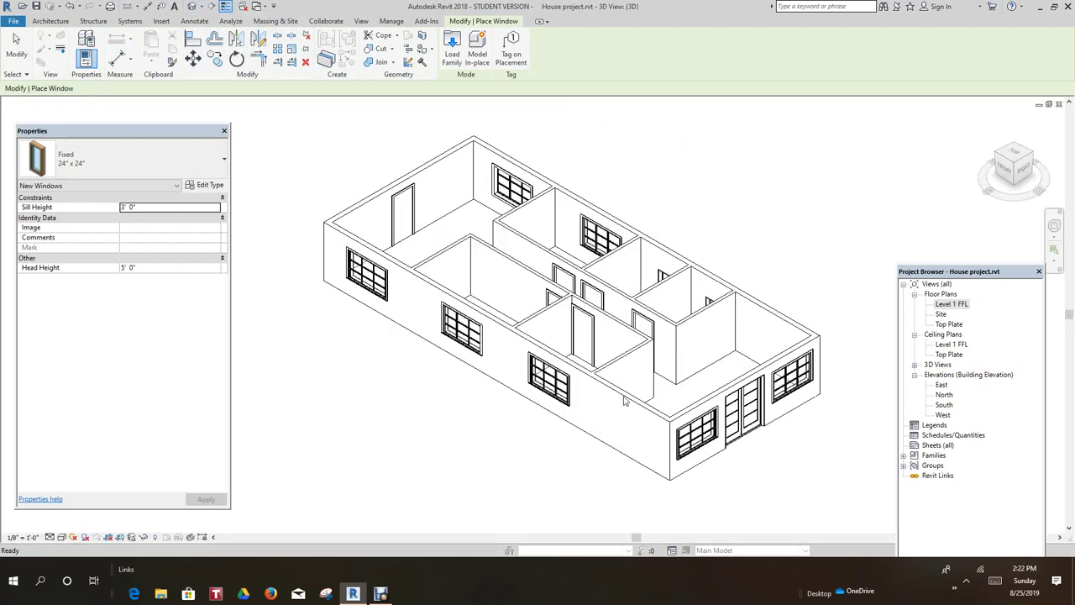
scroll(759, 434, "up", 2)
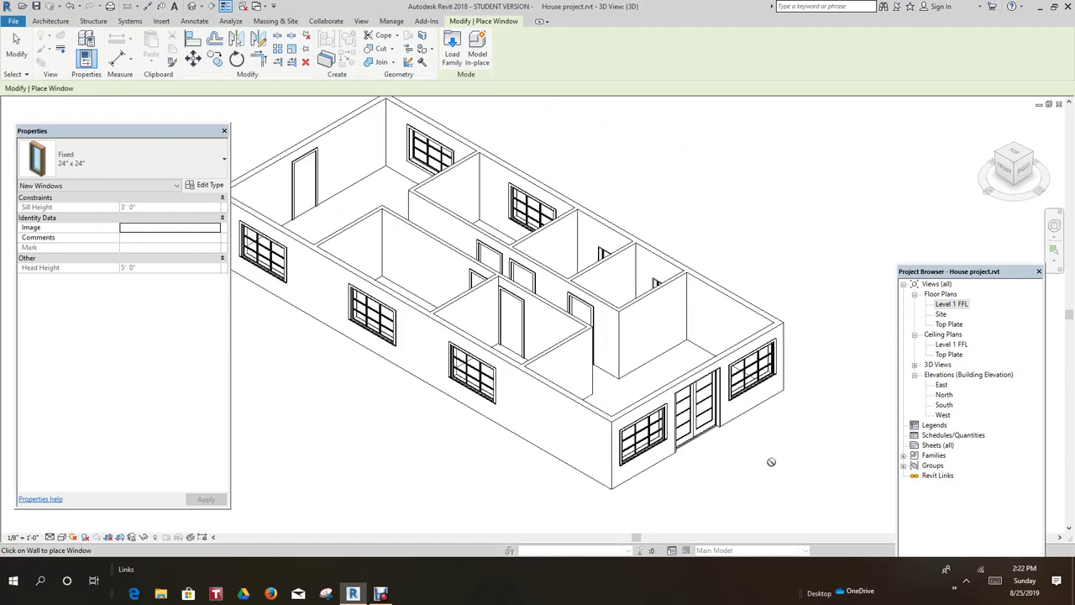
scroll(774, 460, "down", 4)
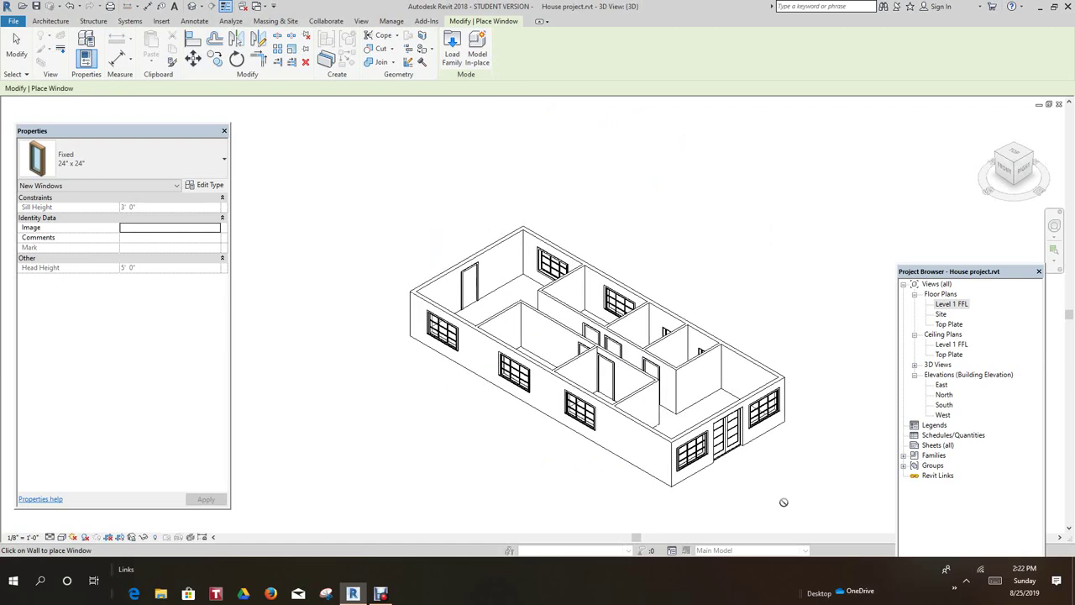
middle_click_drag(782, 502, 782, 408)
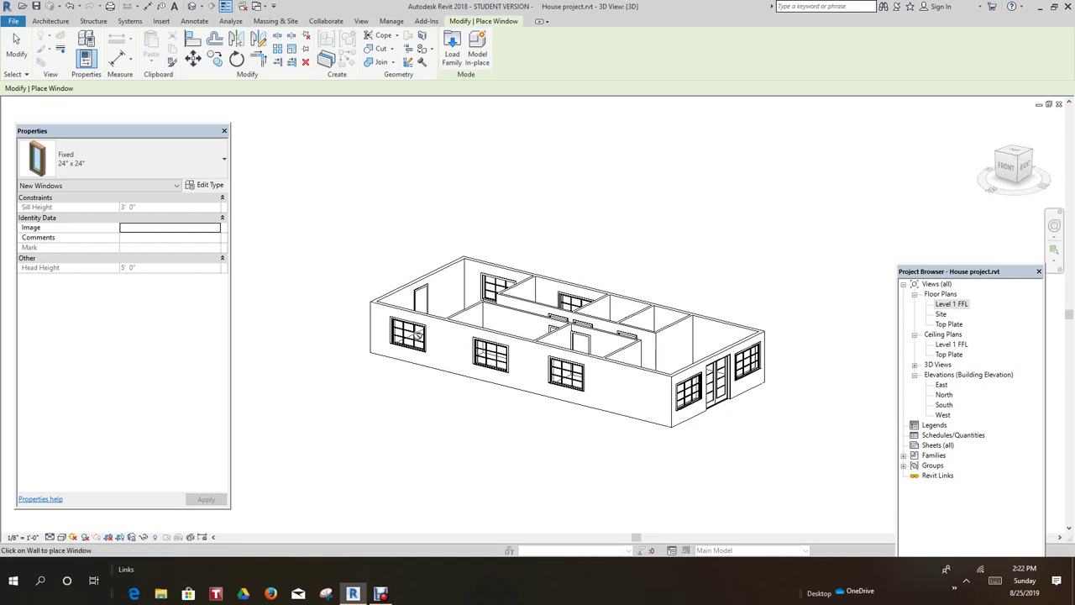
double_click(947, 304)
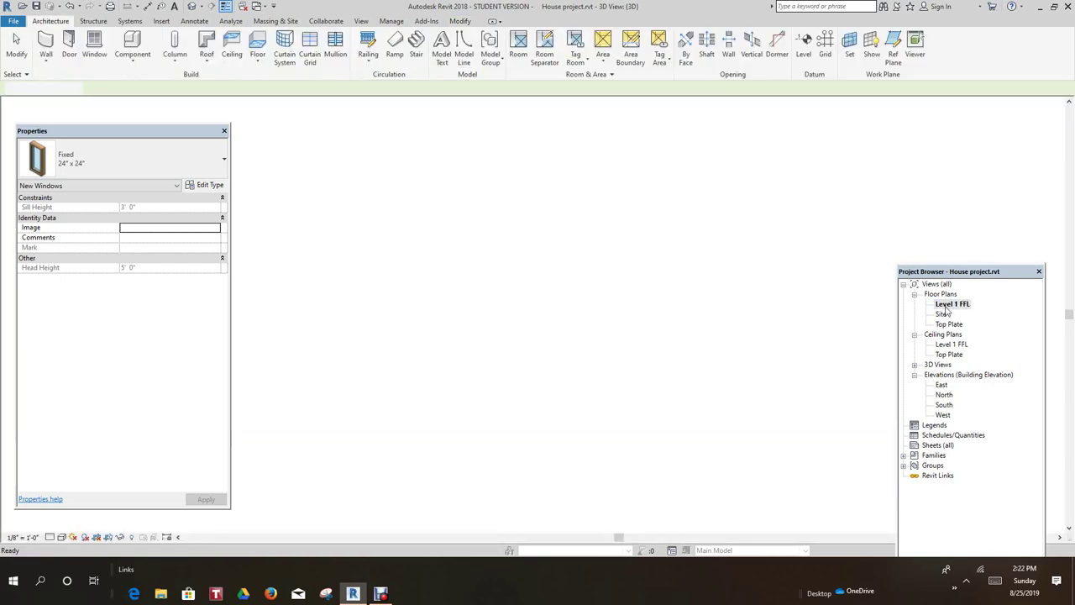
scroll(701, 368, "down", 2)
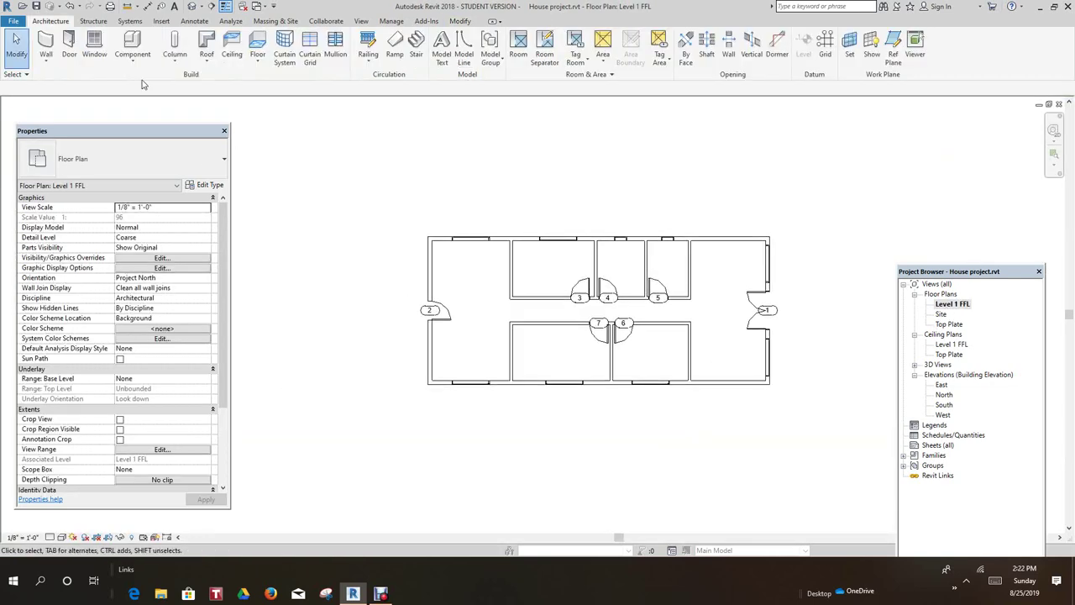
- Start a Roof by Footprint sketch and move it to the Top Plate level
left_click(210, 61)
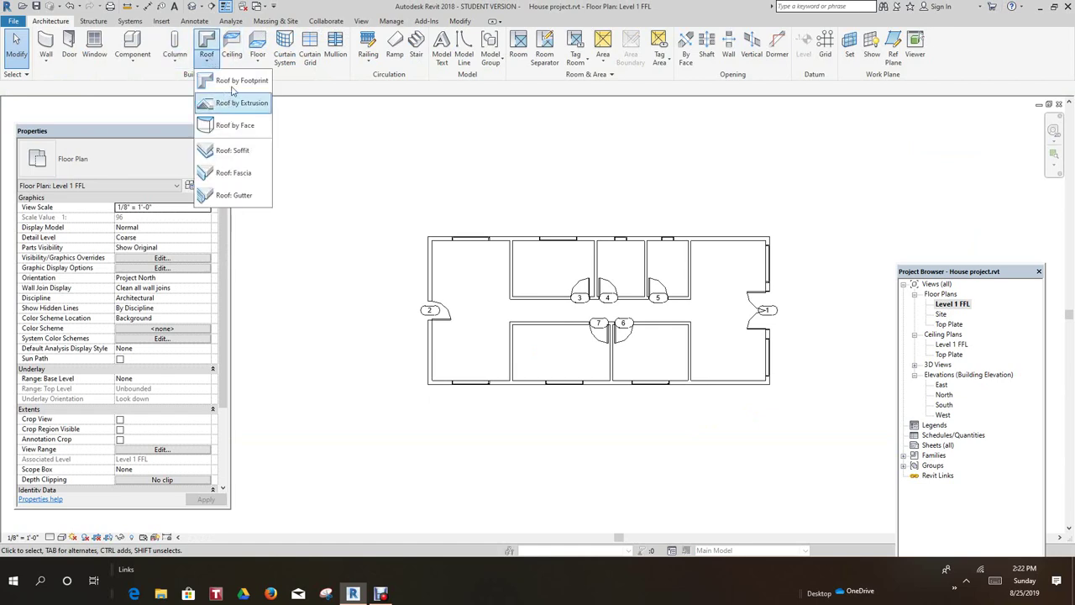
left_click(233, 86)
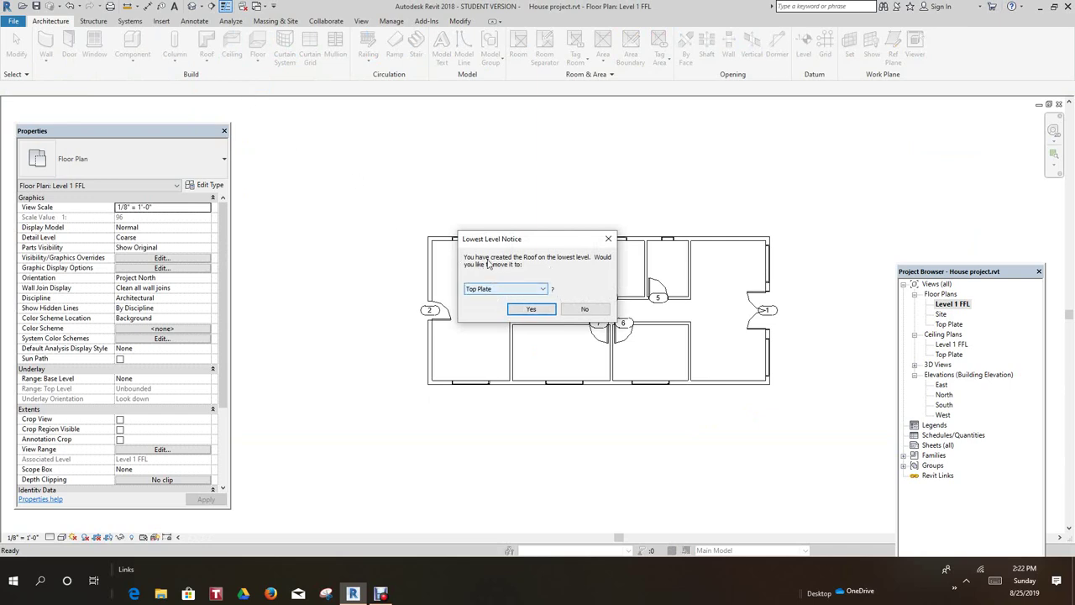
left_click(531, 310)
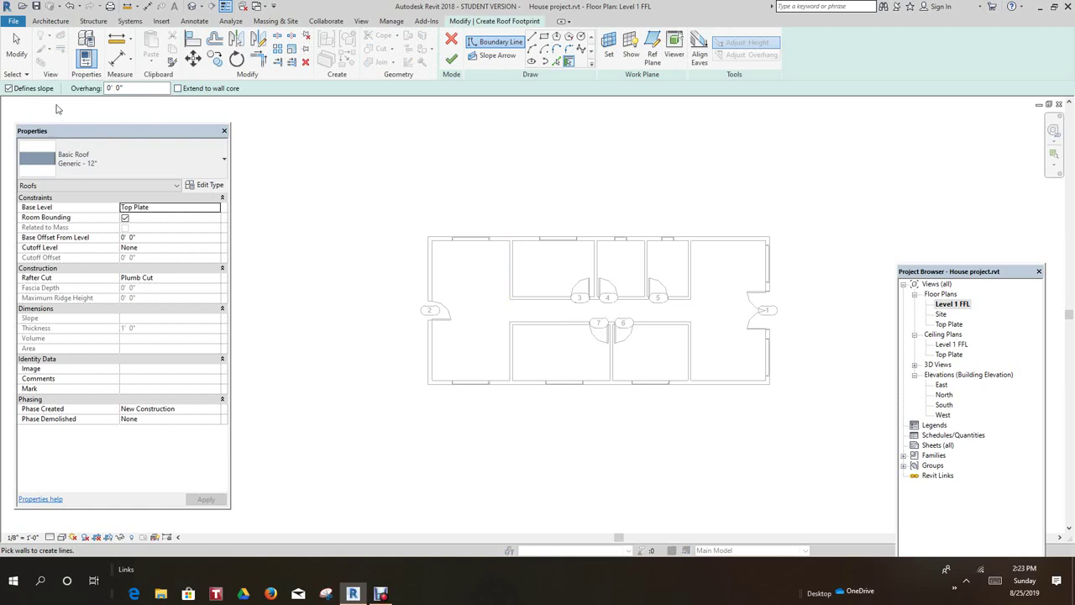
- Set the roof footprint overhang to 1' 8"
left_click(114, 89)
left_click_drag(124, 89, 103, 90)
type("1' 8")
key("Return")
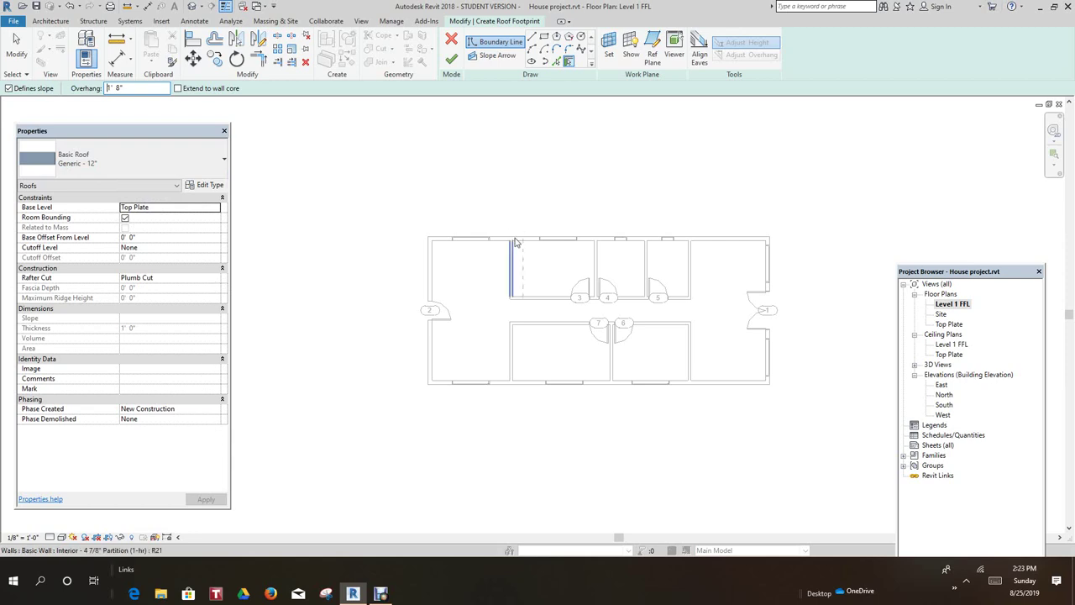
scroll(510, 235, "up", 3)
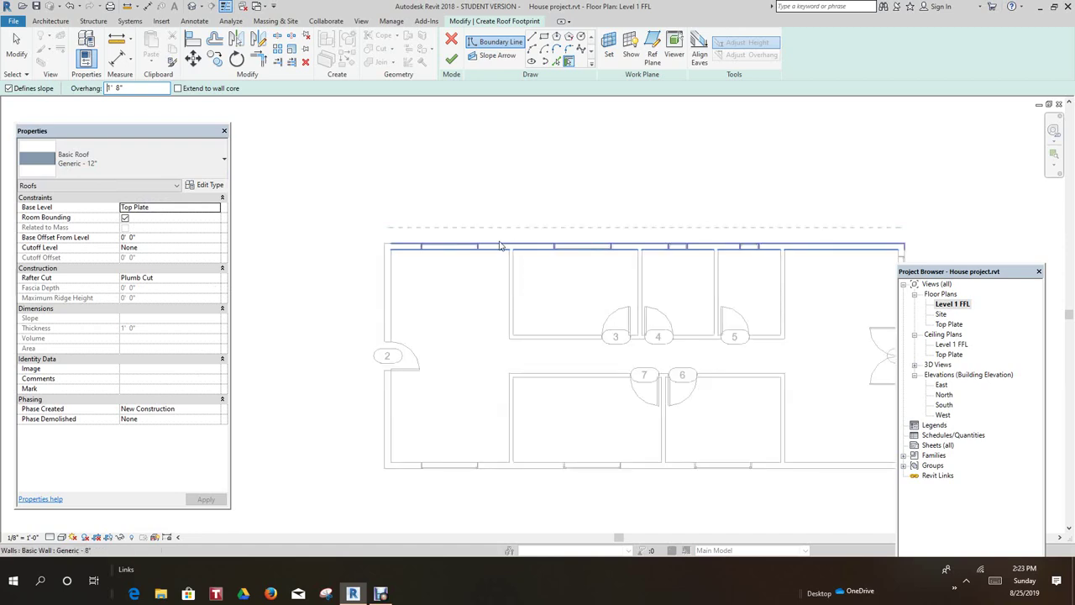
scroll(500, 243, "down", 1)
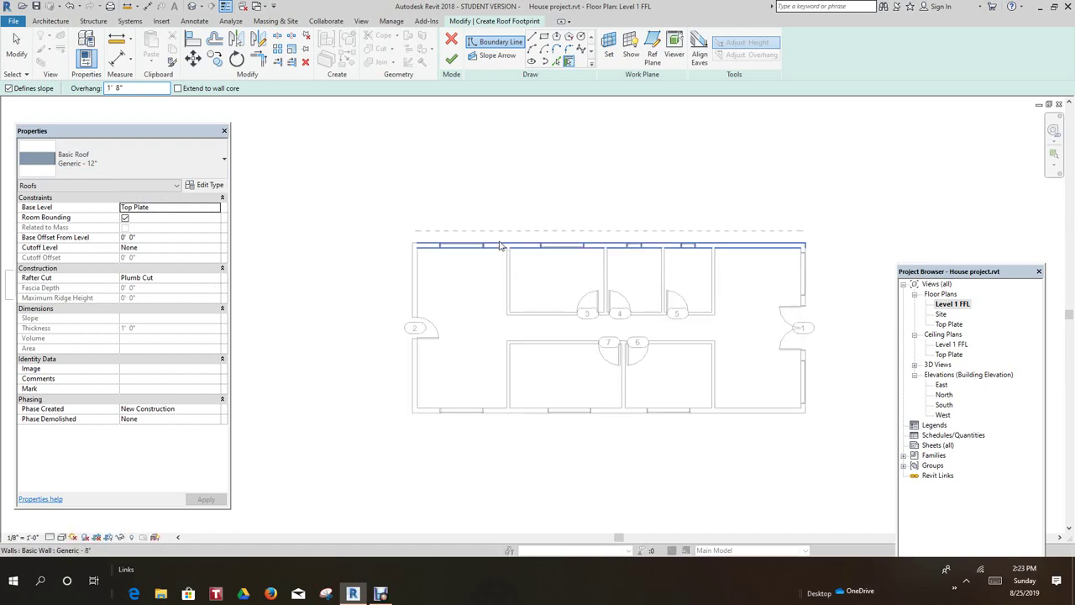
- Pick the top, left, bottom and right exterior walls to close the roof footprint
left_click(500, 244)
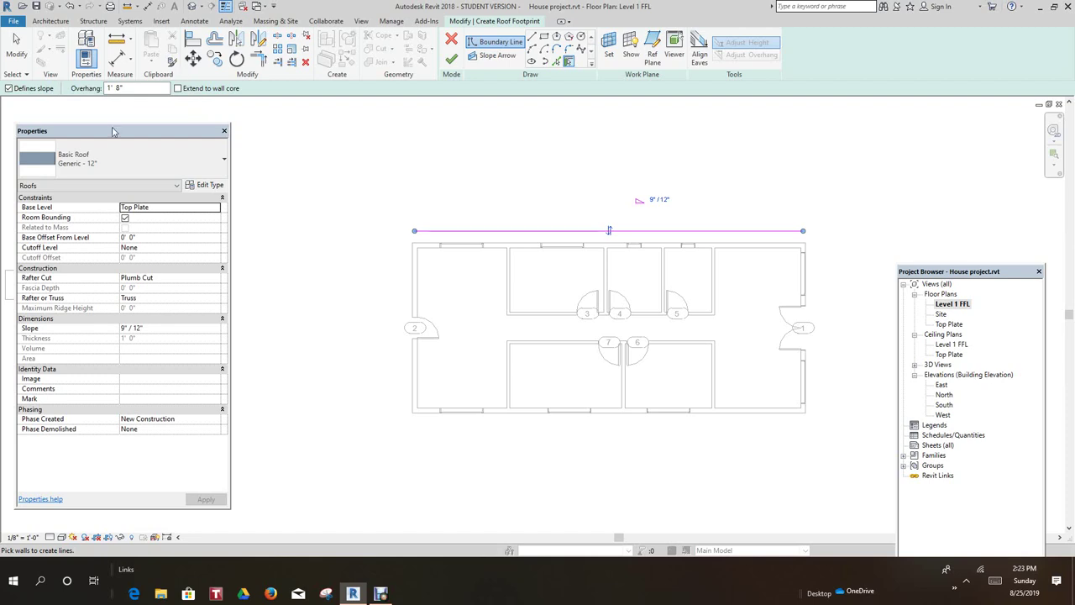
left_click(413, 304)
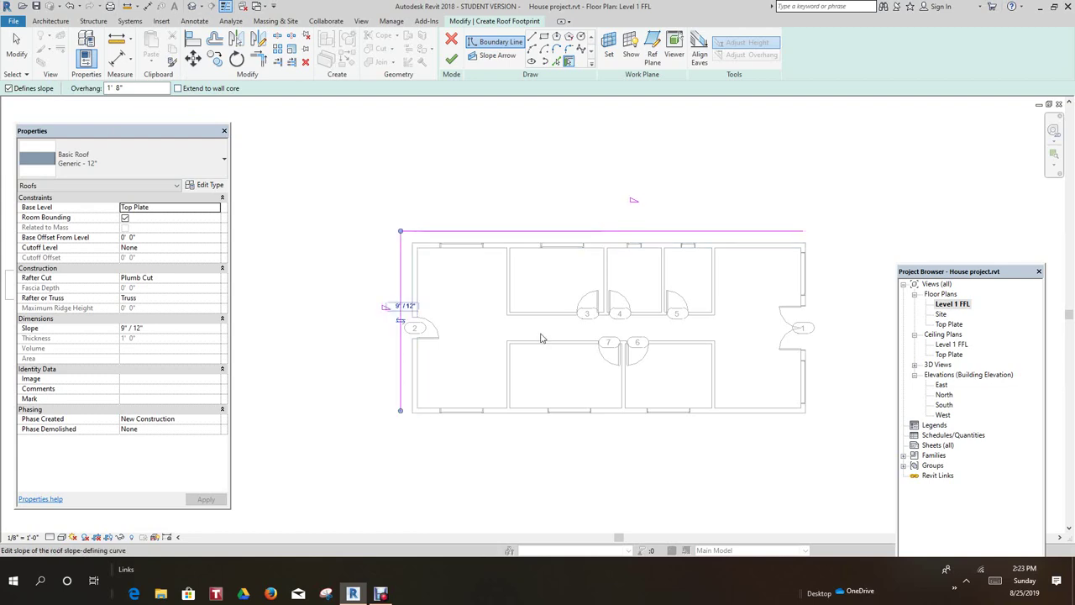
left_click(611, 423)
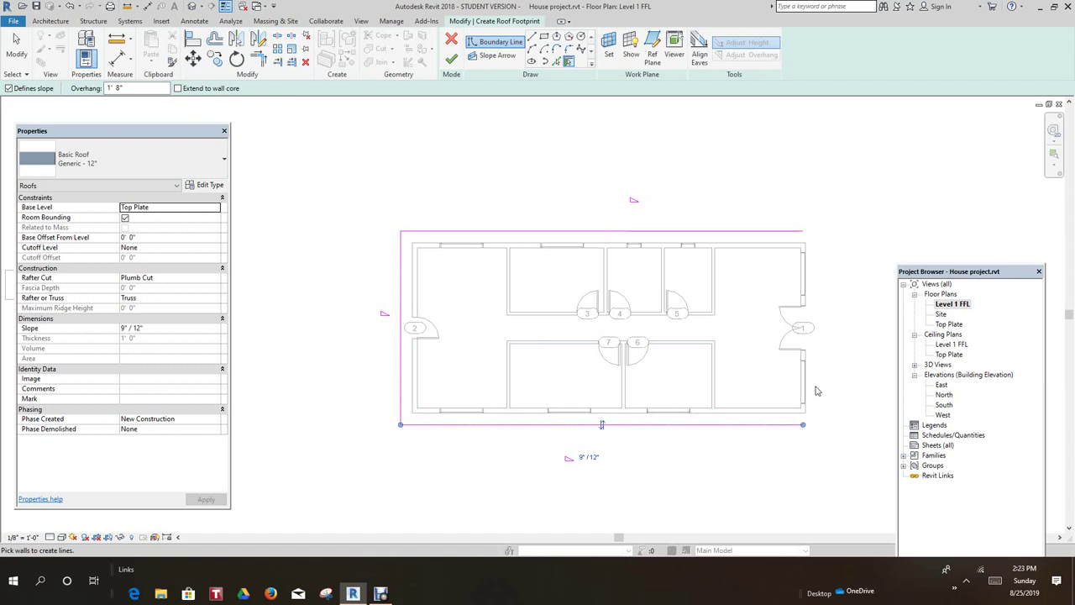
left_click(823, 407)
scroll(805, 449, "down", 2)
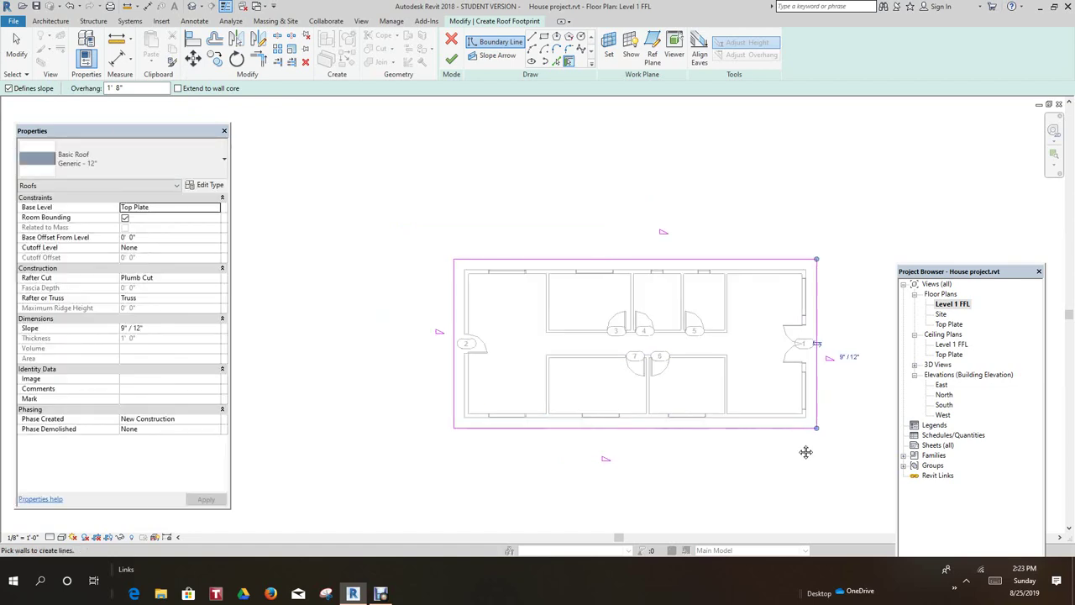
scroll(412, 301, "up", 2)
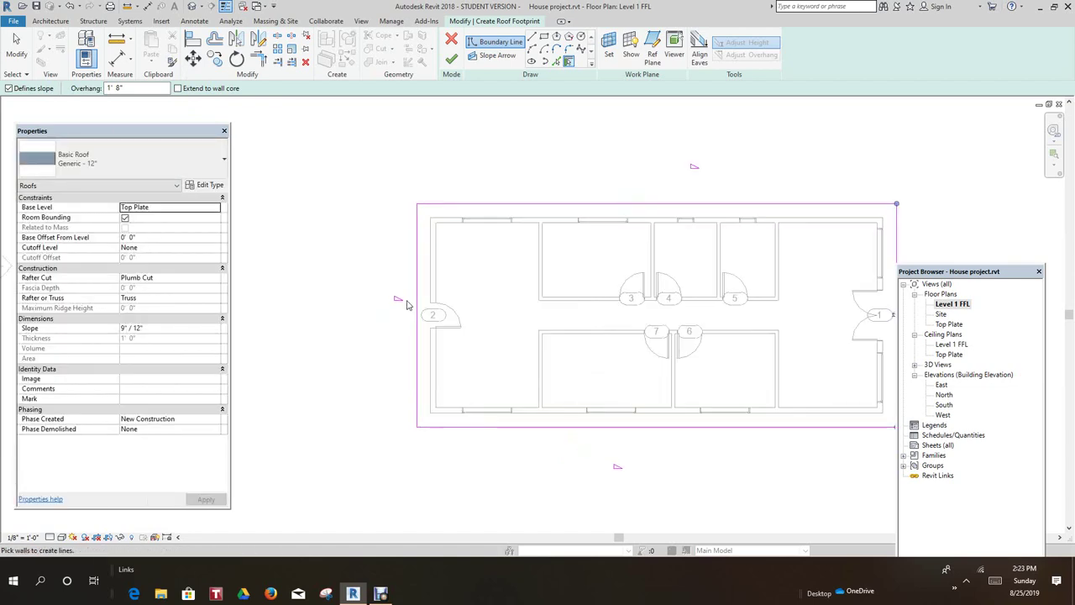
scroll(588, 311, "down", 2)
scroll(806, 365, "up", 3)
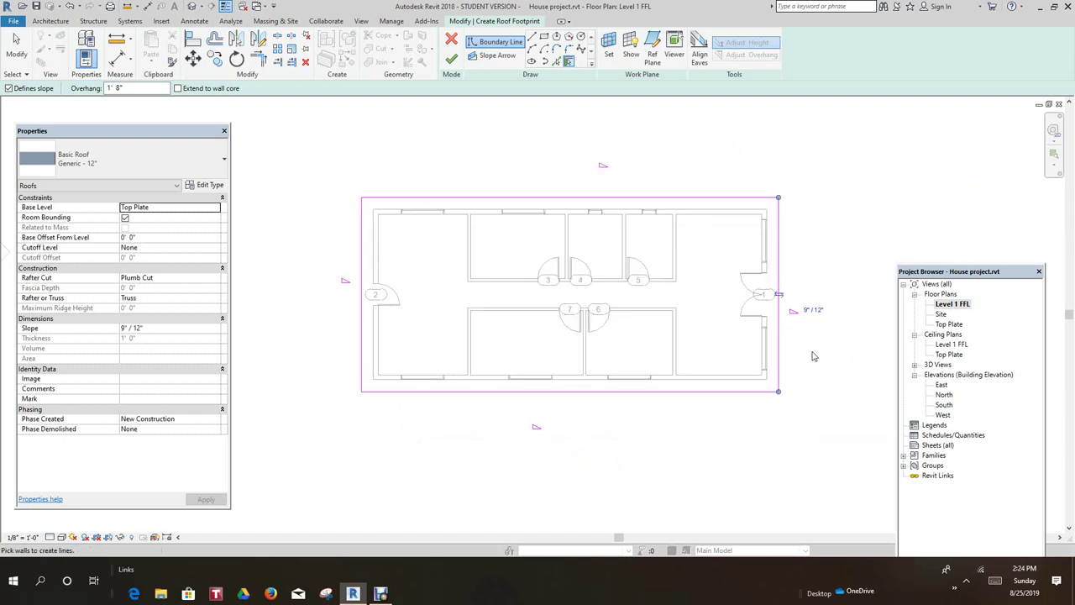
middle_click_drag(807, 365, 756, 363)
scroll(750, 340, "up", 4)
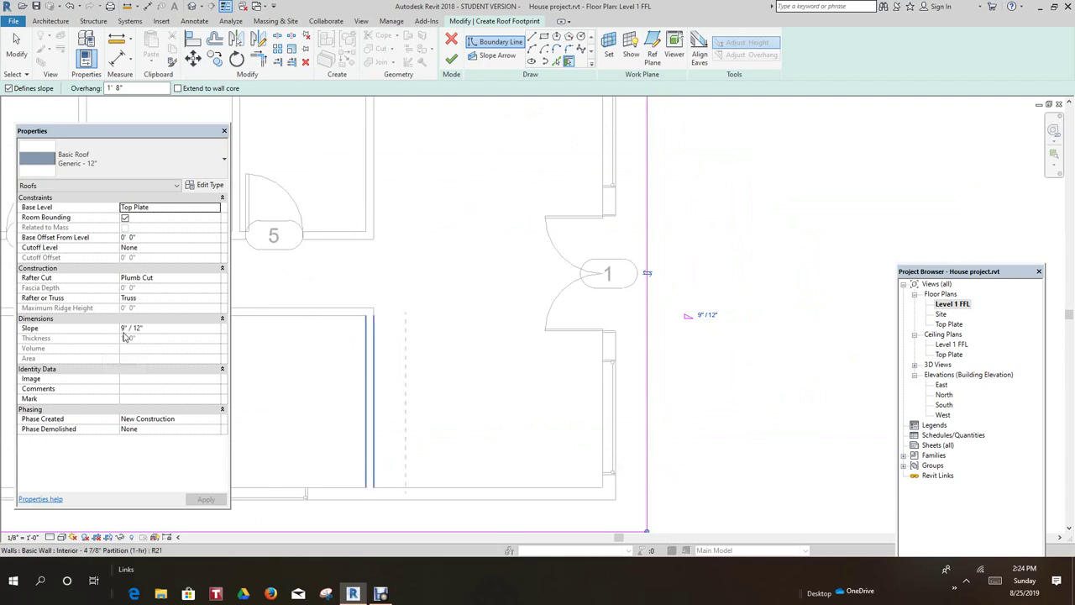
- Change the roof slope to 5"/12" and finish the footprint to create the roof
left_click(124, 329)
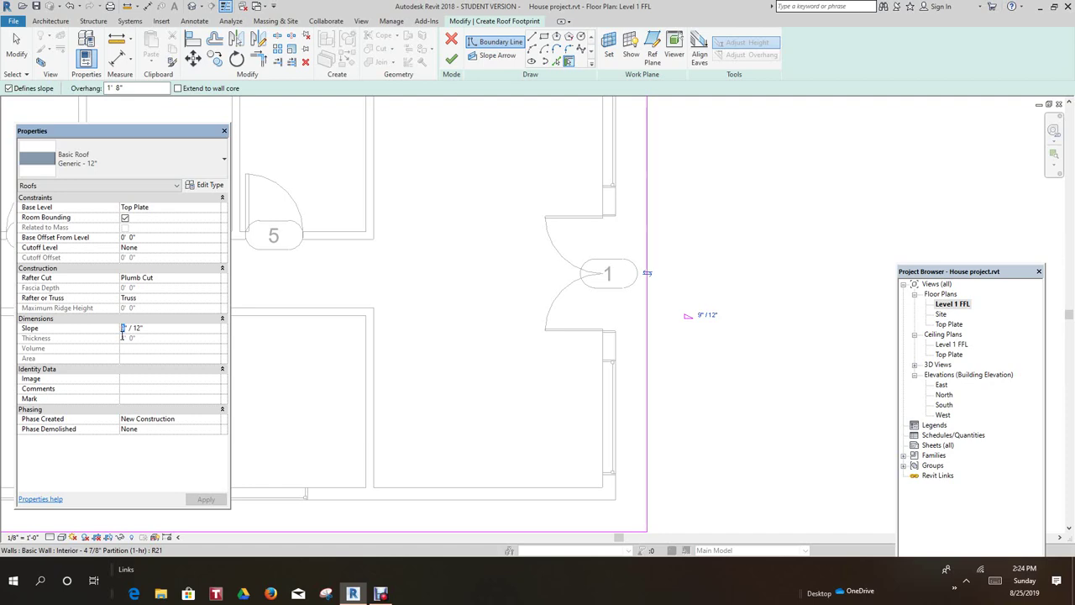
type("5")
left_click(206, 499)
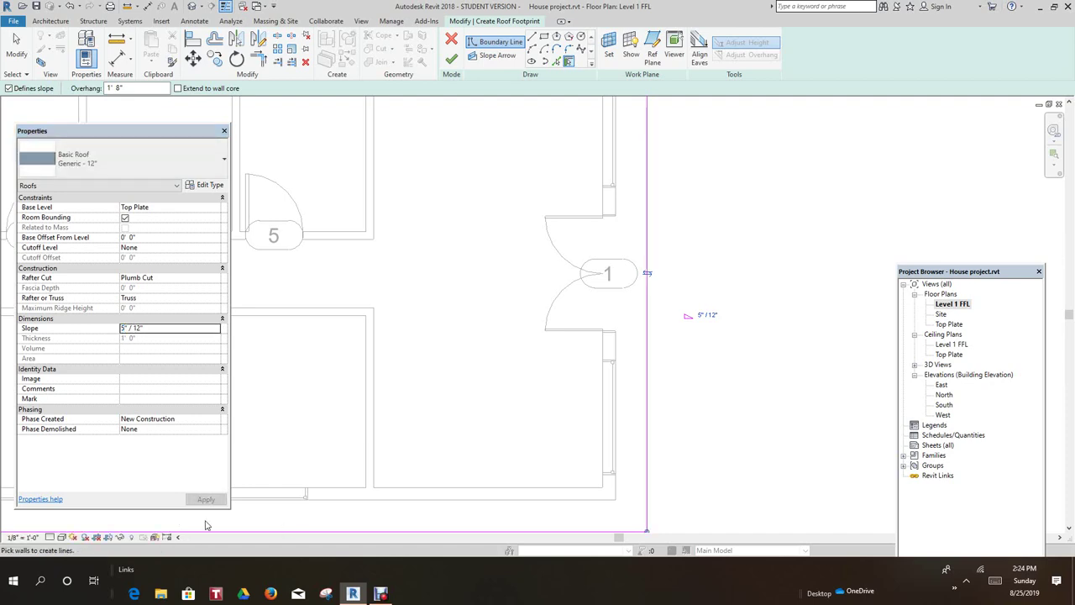
scroll(422, 396, "down", 2)
middle_click_drag(523, 406, 490, 151)
scroll(693, 403, "down", 3)
scroll(490, 151, "down", 1)
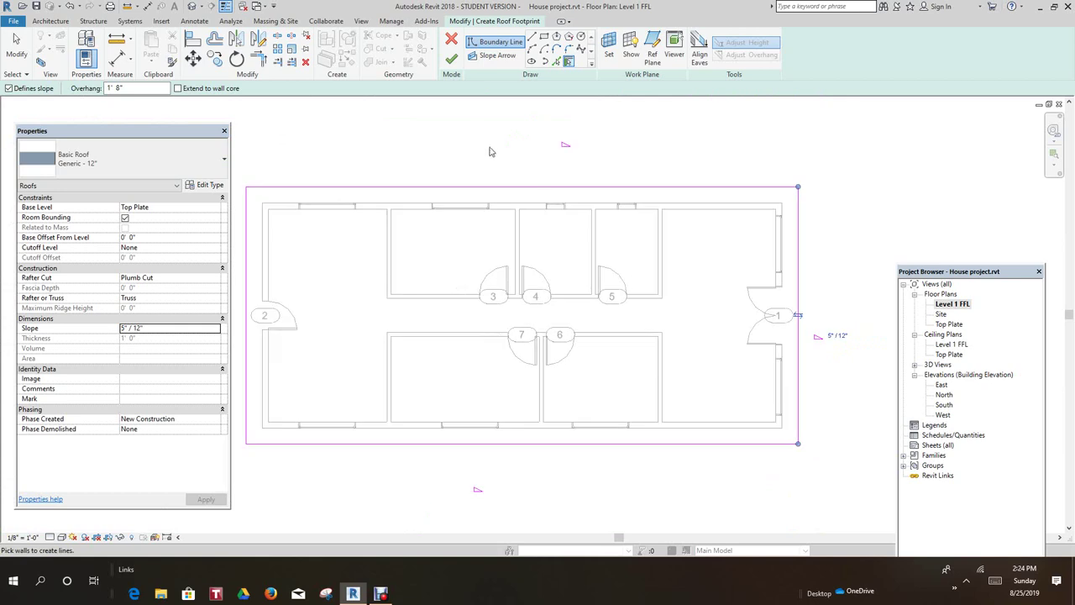
left_click(451, 59)
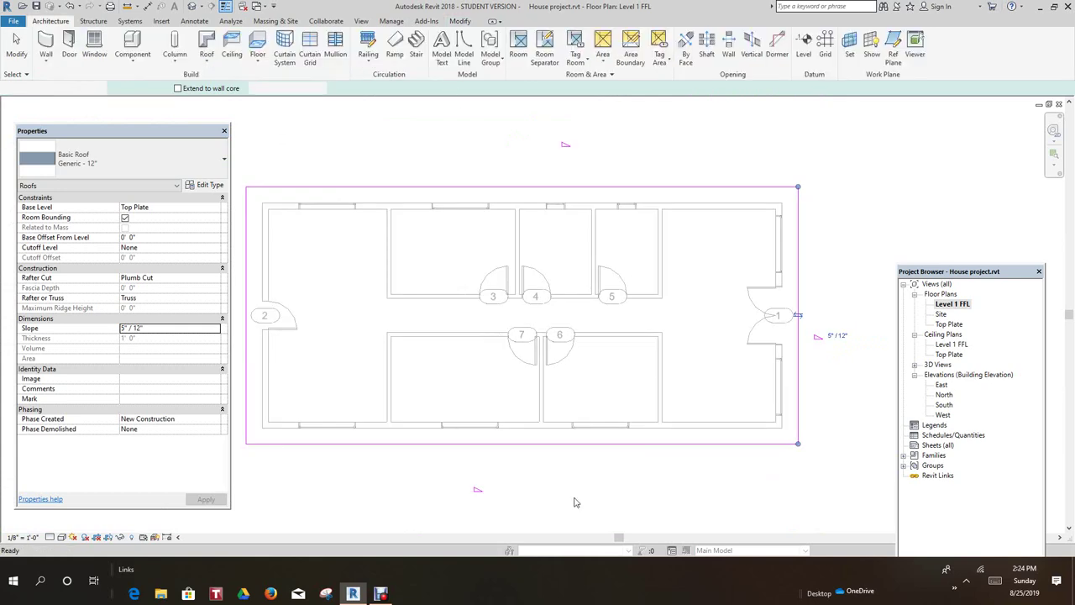
- In the default 3D view, orbit to an angled overhead view and select the new roof
scroll(579, 499, "down", 2)
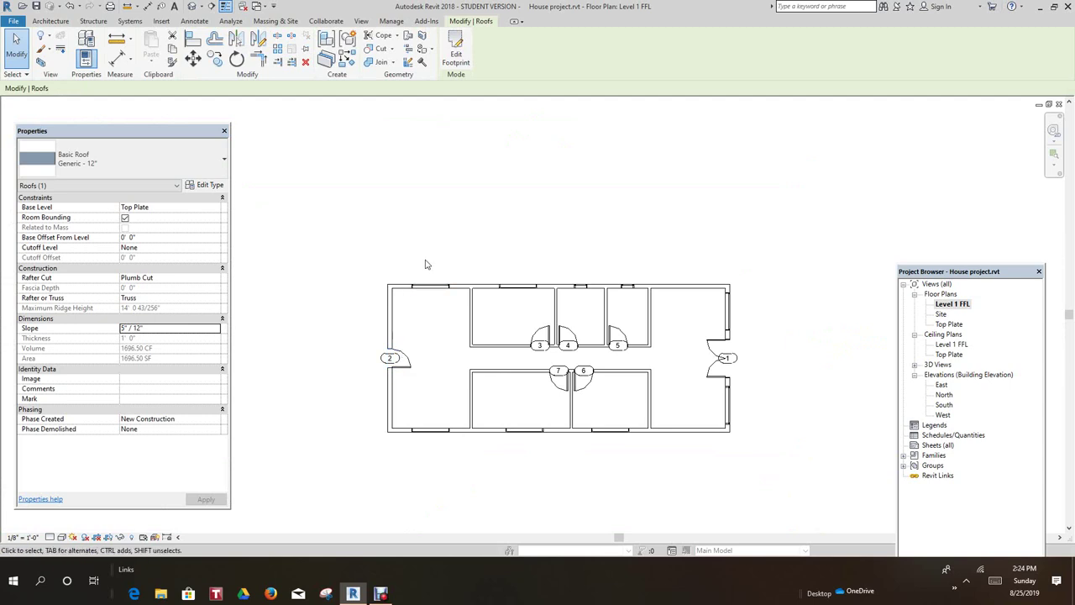
left_click(193, 7)
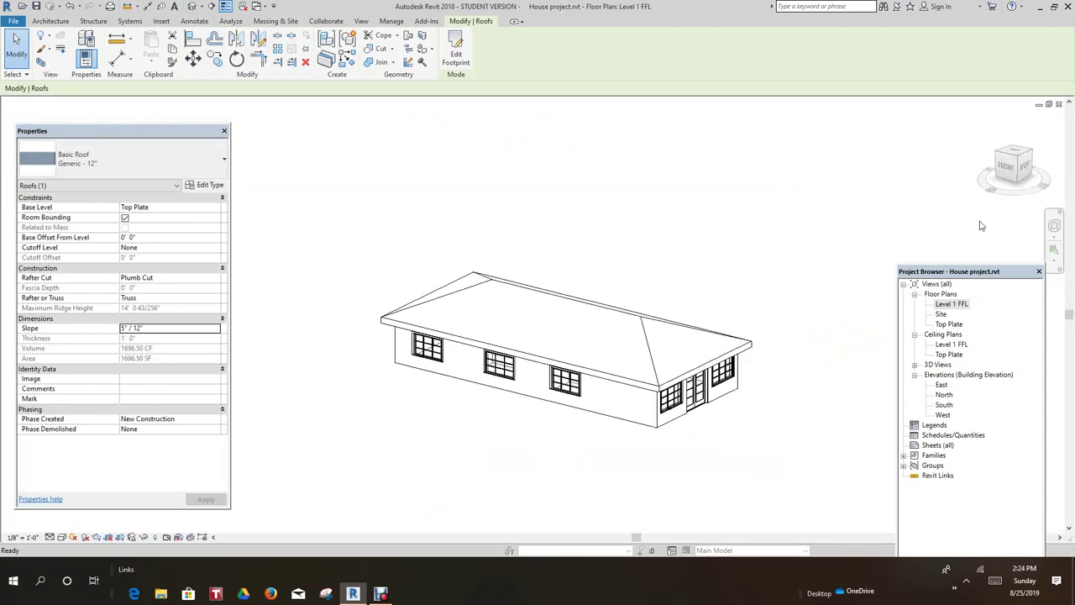
left_click(1030, 170)
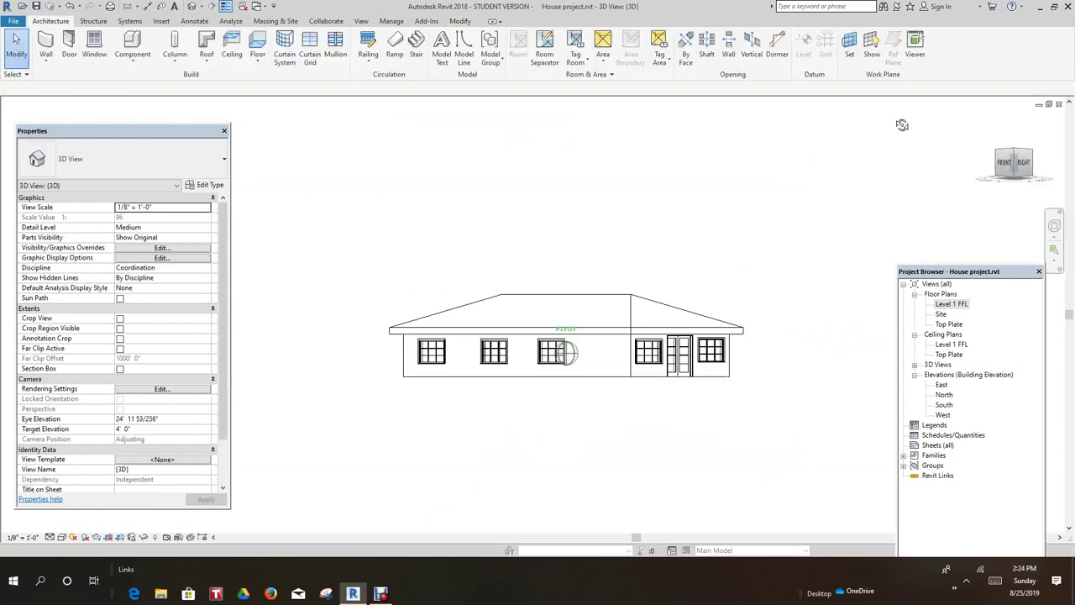
mouse_move(662, 159)
middle_mouse_down("shift")
mouse_move(588, 173)
mouse_move(420, 96)
mouse_move(288, 106)
mouse_move(243, 172)
mouse_move(280, 196)
mouse_move(915, 218)
mouse_move(966, 206)
mouse_move(777, 245)
middle_mouse_up("shift")
scroll(708, 224, "up", 5)
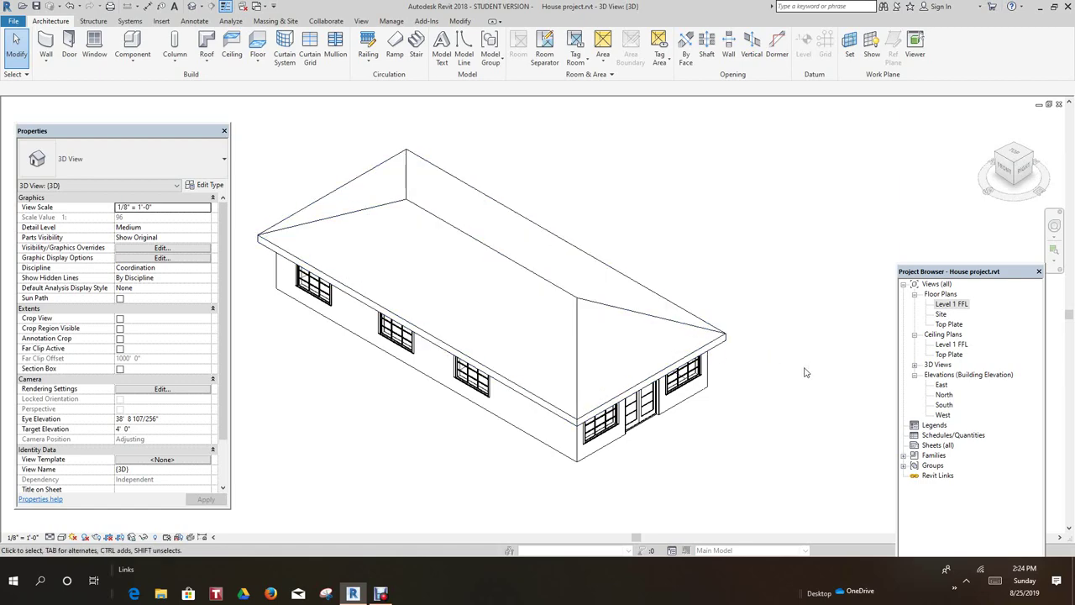
scroll(798, 368, "up", 3)
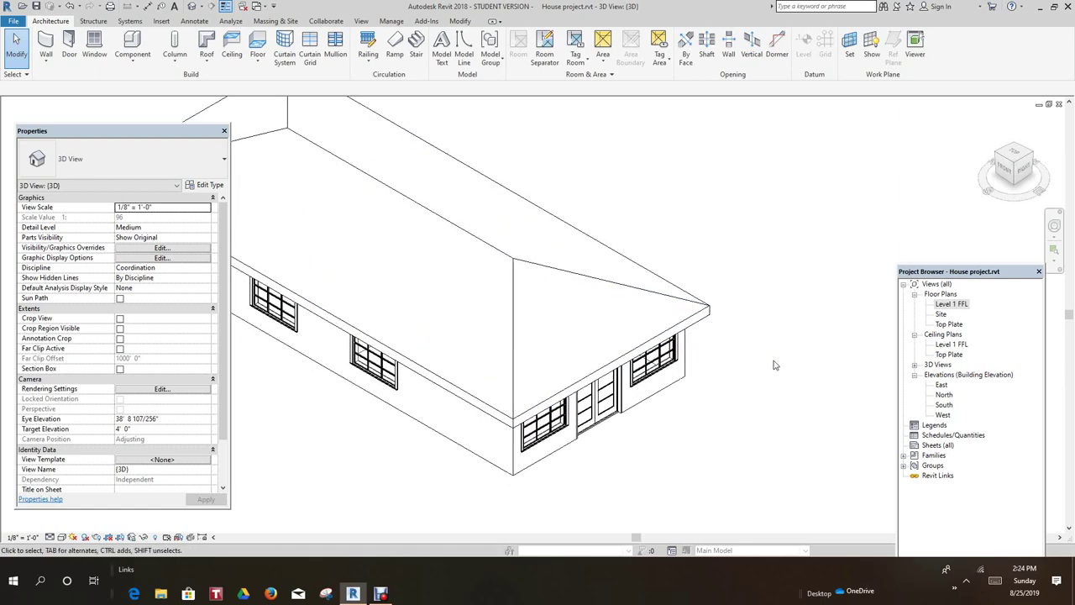
left_click(683, 323)
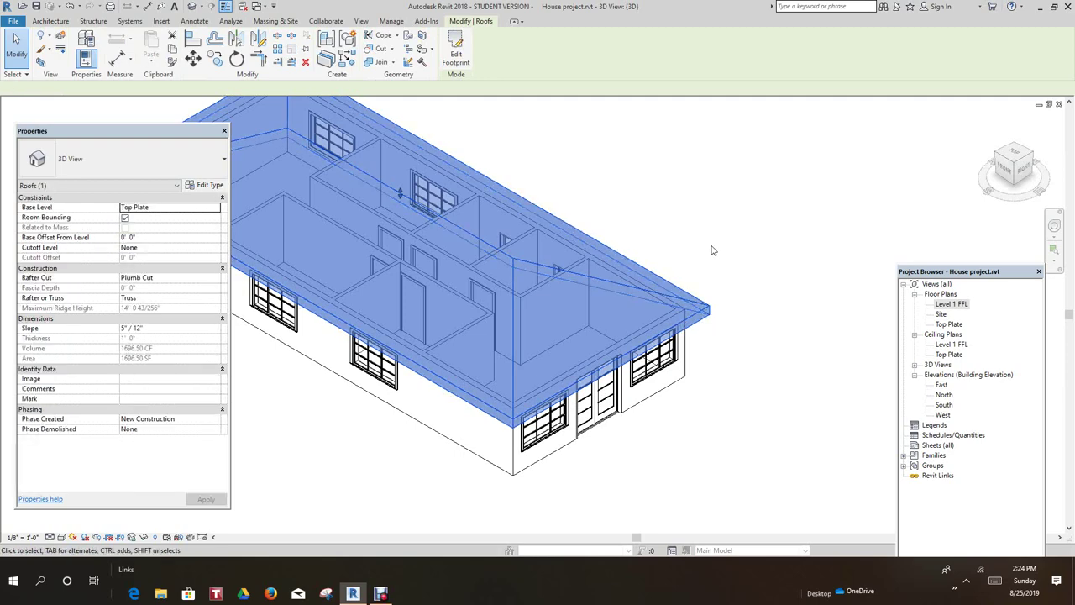
- Edit the roof footprint and clear Defines Slope on the entrance-end edge
left_click(463, 44)
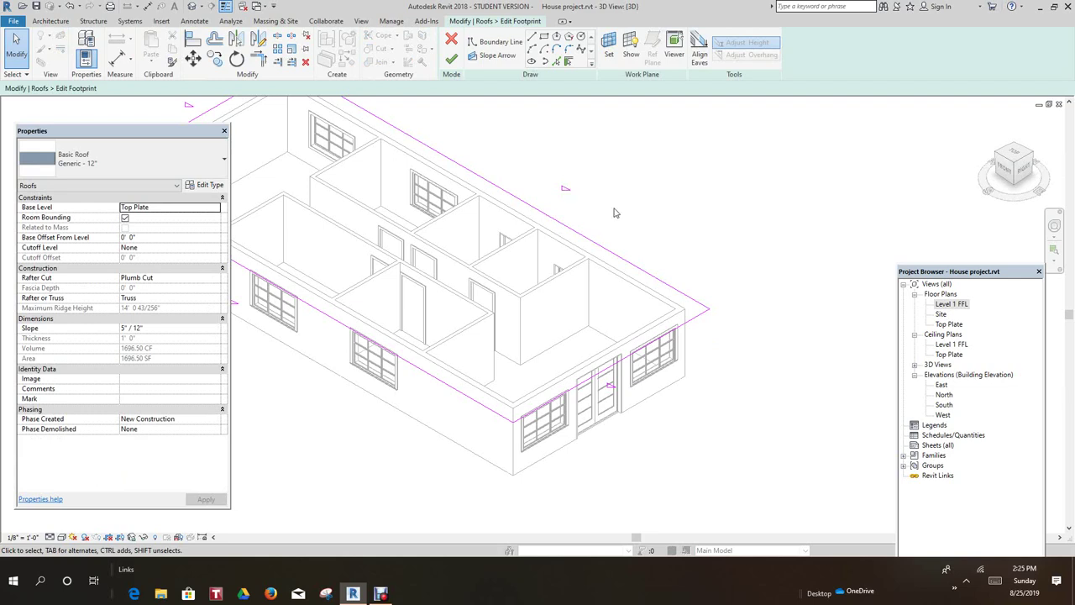
middle_click_drag(616, 210, 691, 243)
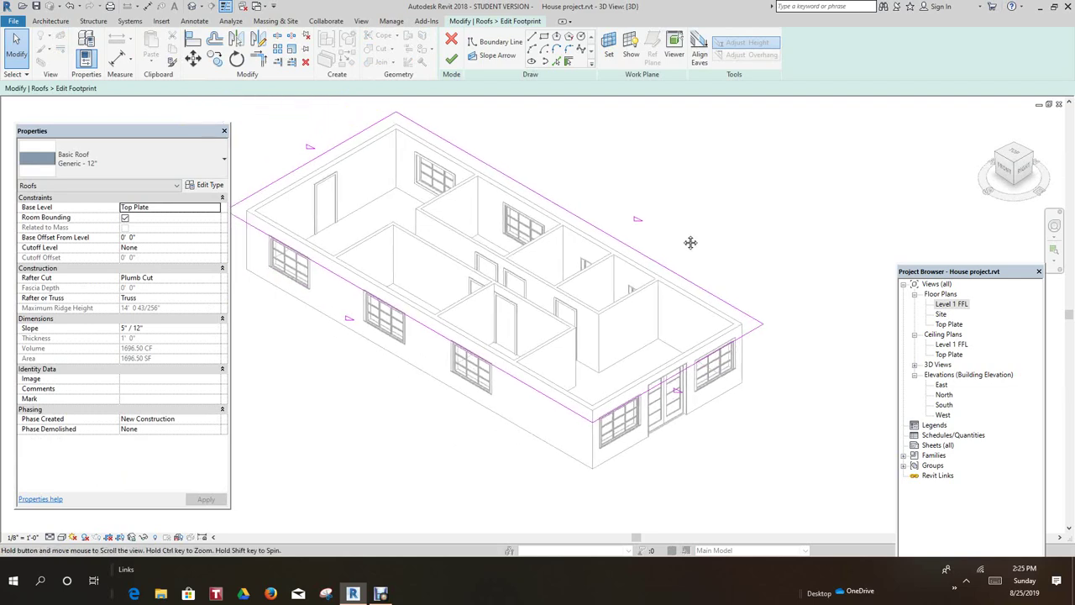
left_click(696, 370)
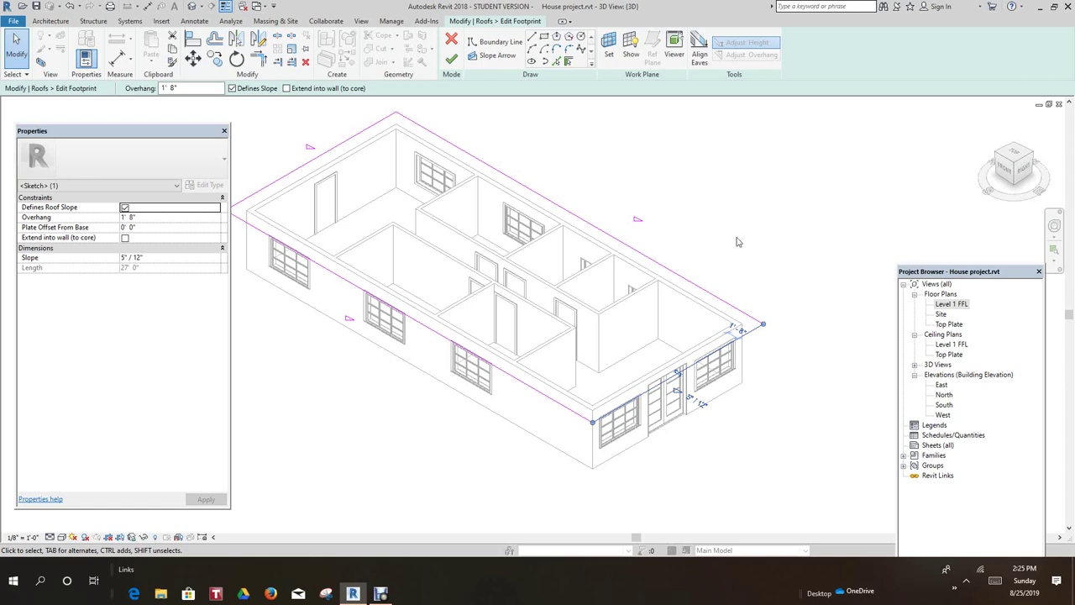
double_click(949, 304)
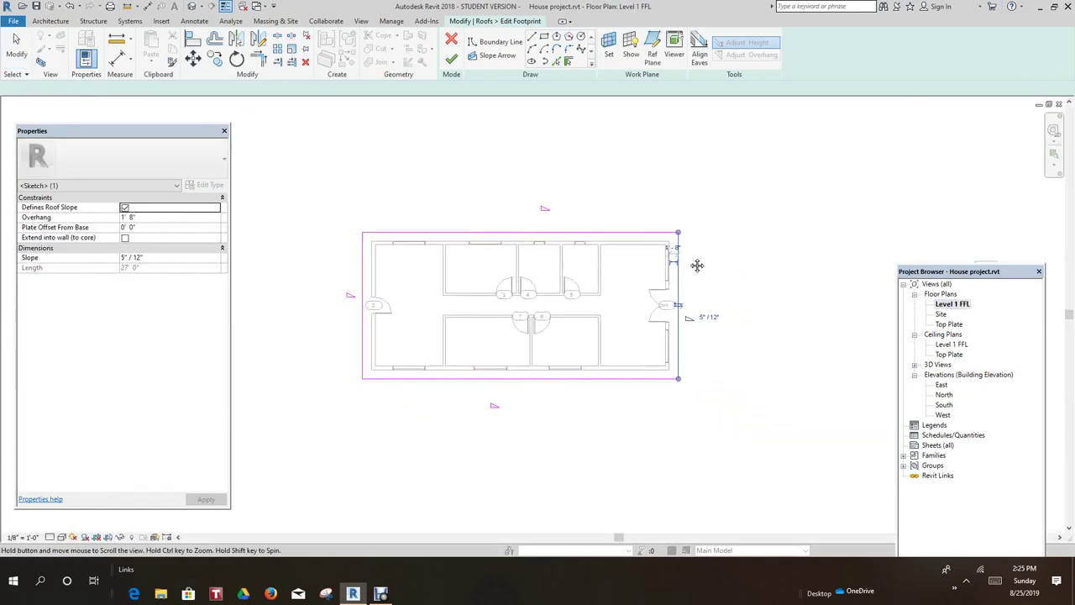
scroll(683, 308, "up", 2)
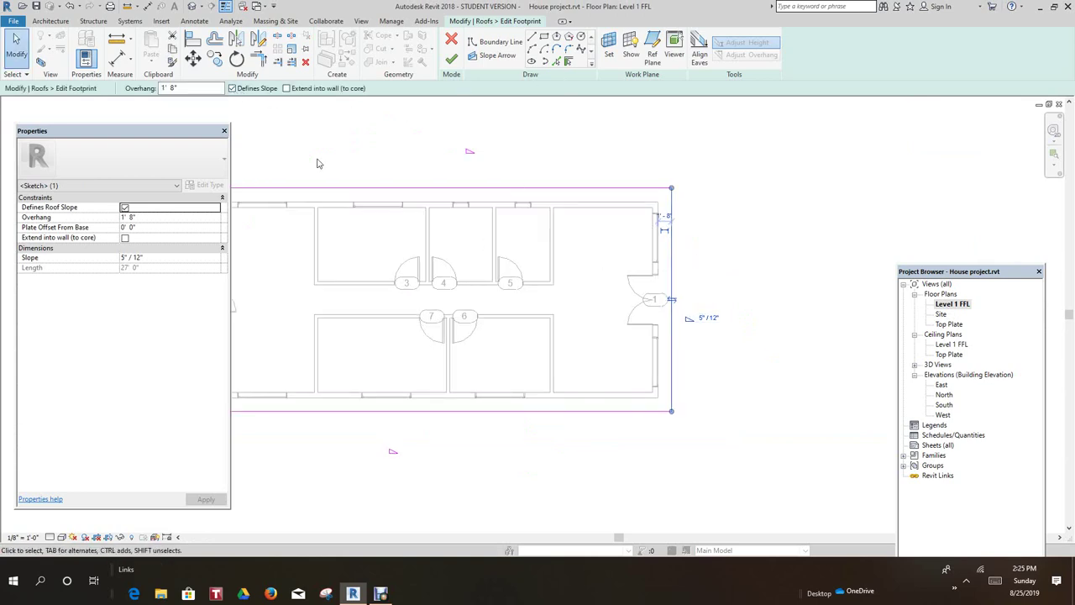
left_click(232, 90)
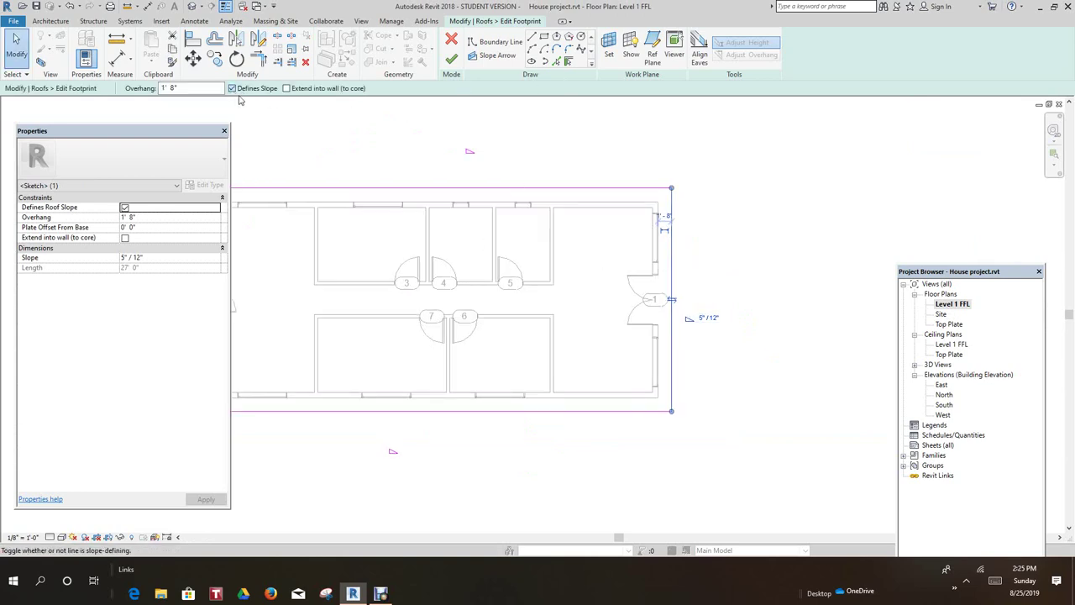
left_click(451, 59)
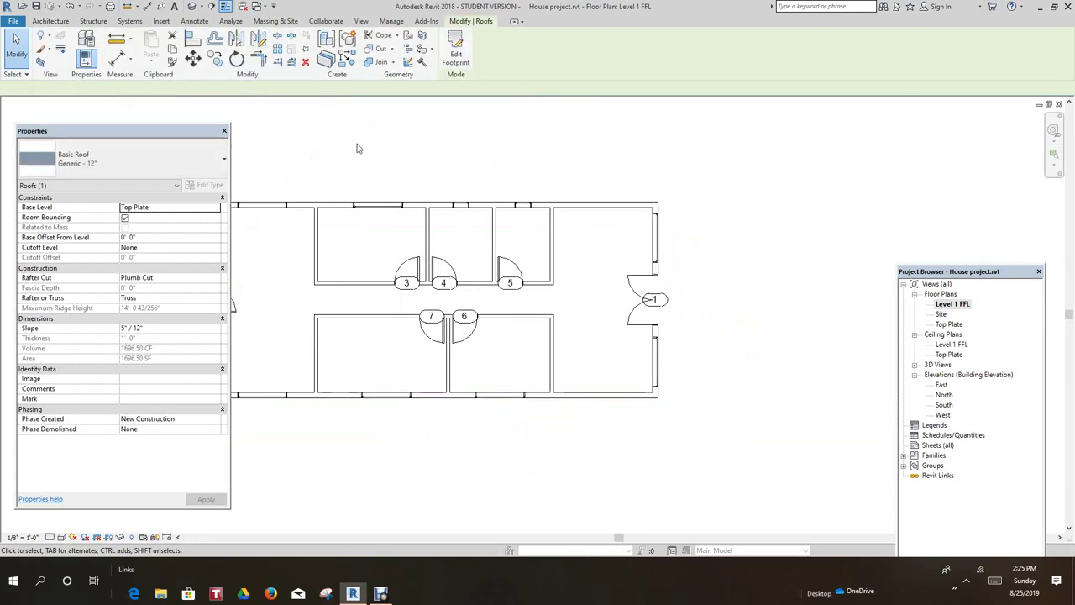
- In 3D, attach the top of the entrance-end wall to the roof
left_click(191, 7)
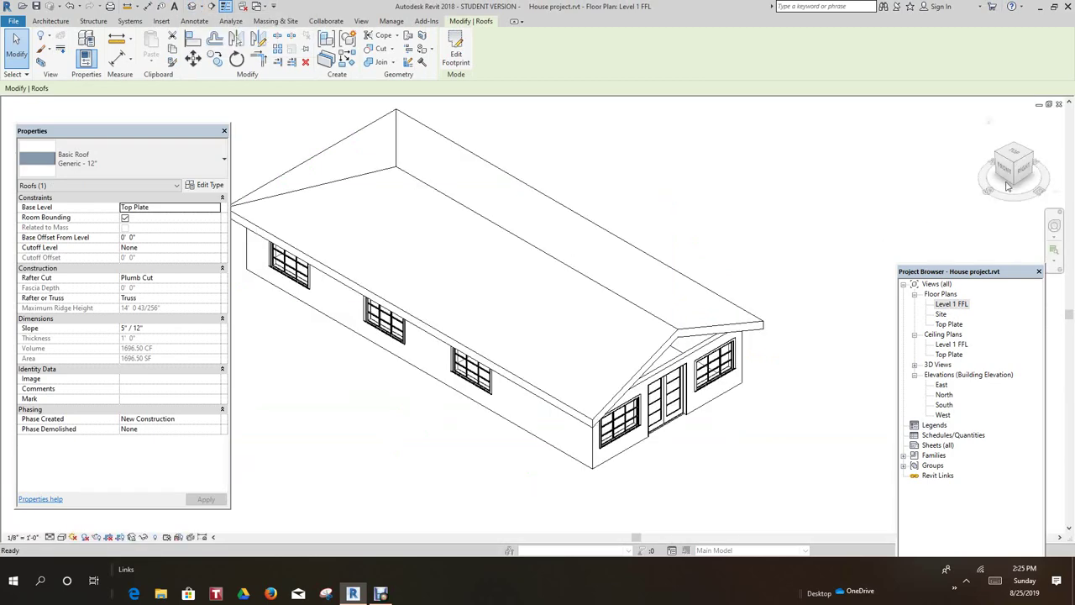
key("Escape")
middle_click_drag(1007, 187, 969, 192, "shift")
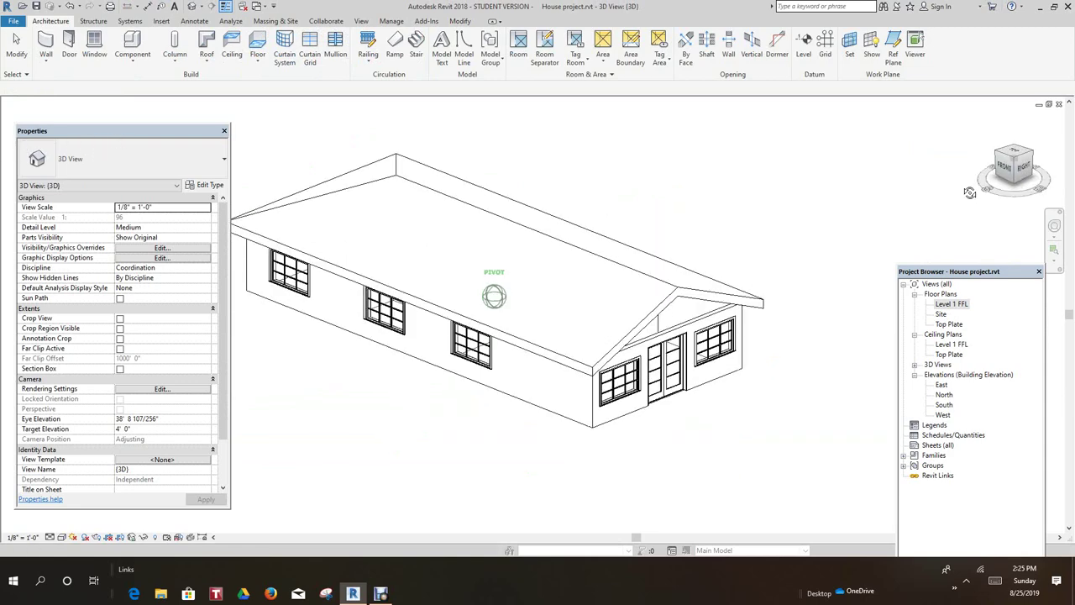
scroll(767, 278, "up", 3)
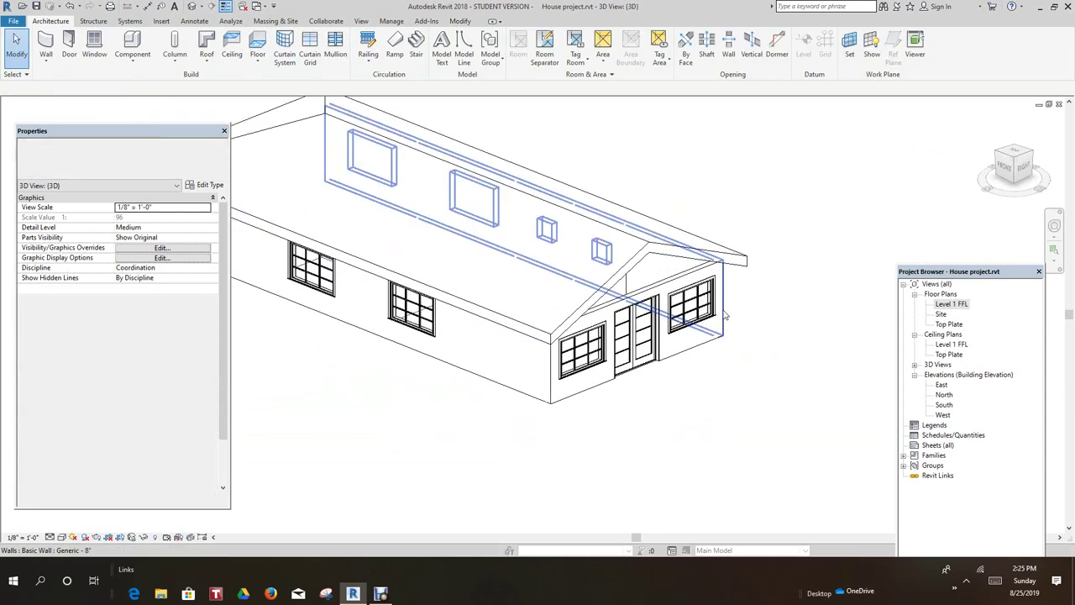
scroll(756, 336, "down", 2)
scroll(773, 302, "up", 2)
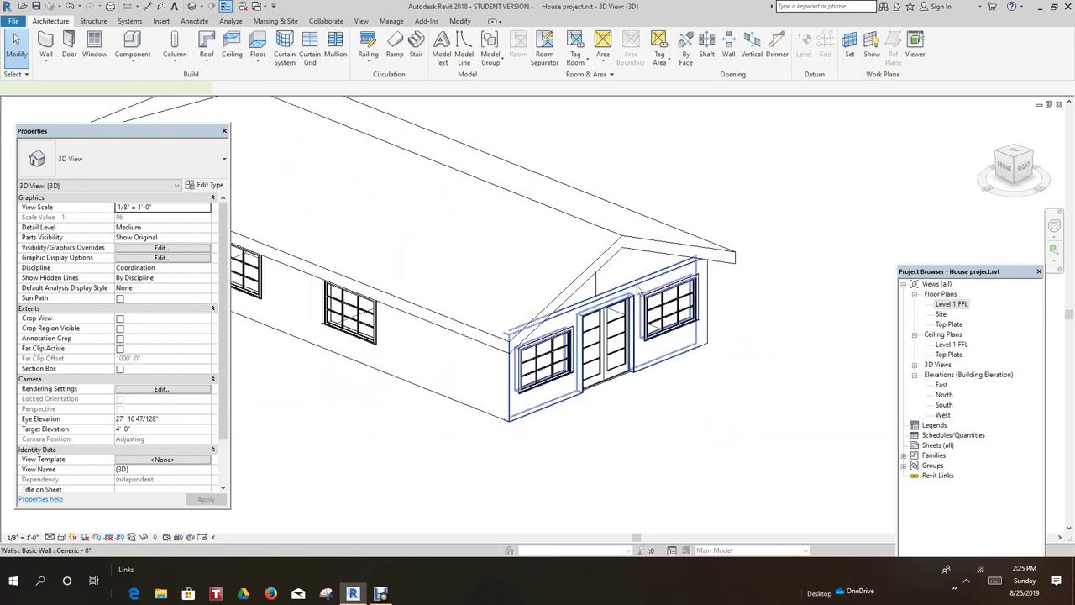
left_click(684, 332)
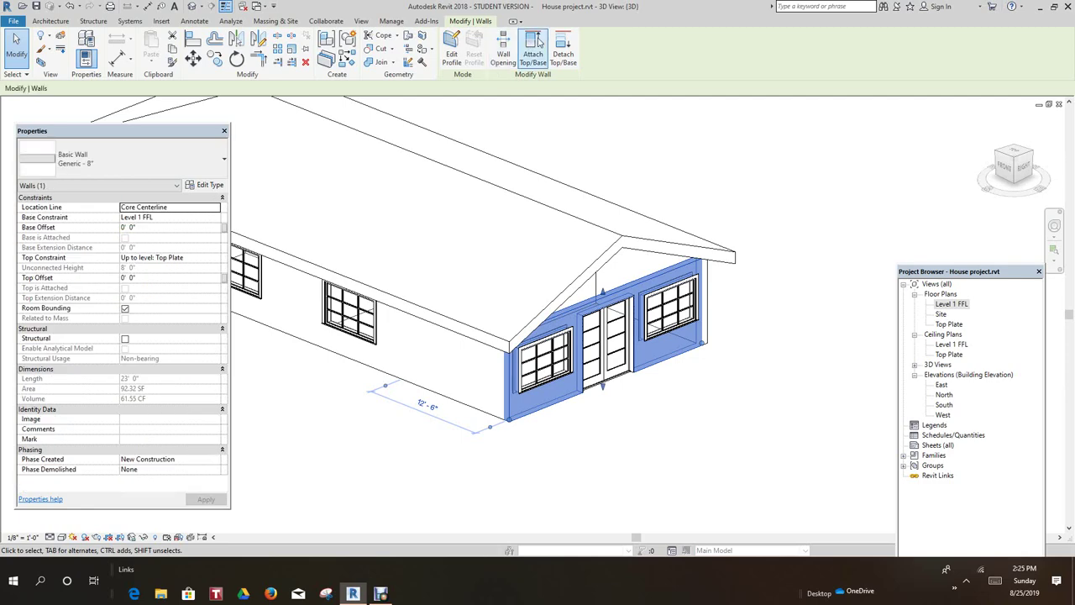
left_click(533, 46)
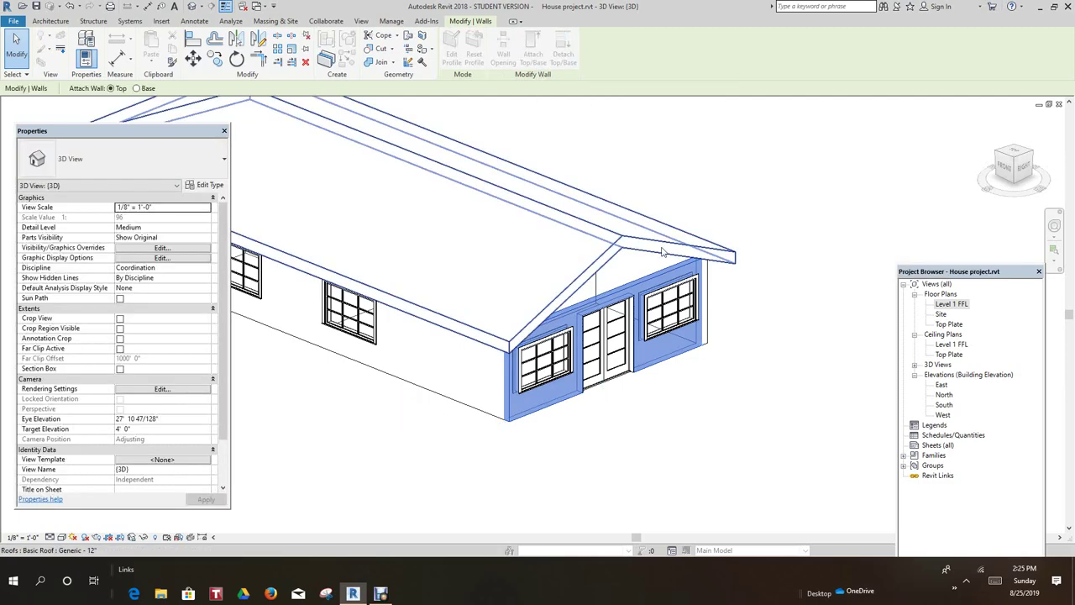
left_click(700, 242)
scroll(793, 313, "down", 1)
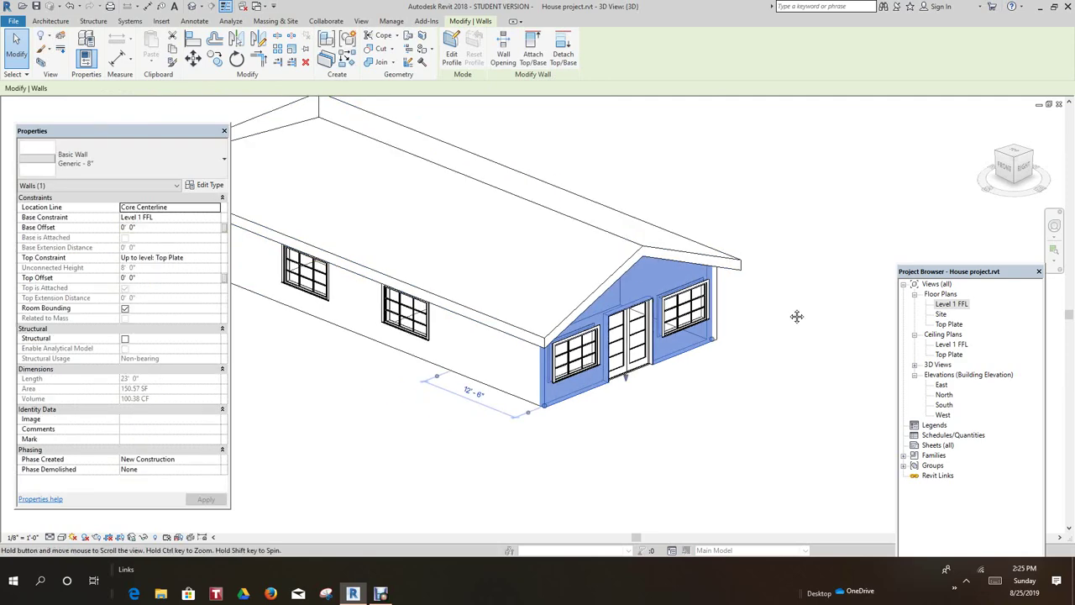
scroll(795, 311, "down", 2)
left_click(808, 215)
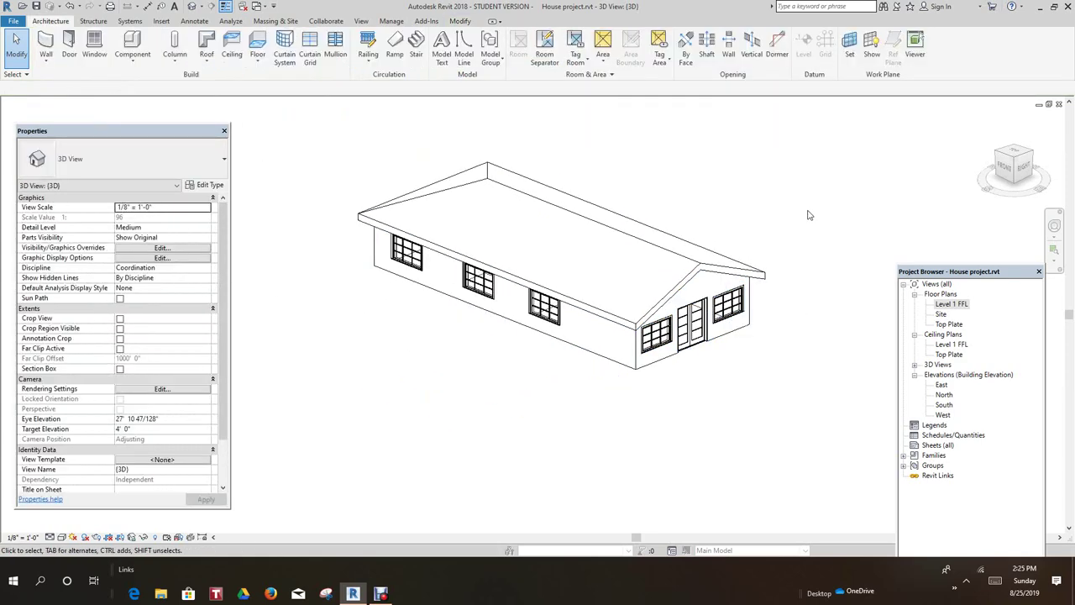
middle_click_drag(808, 215, 880, 196, "shift")
left_click(1023, 171)
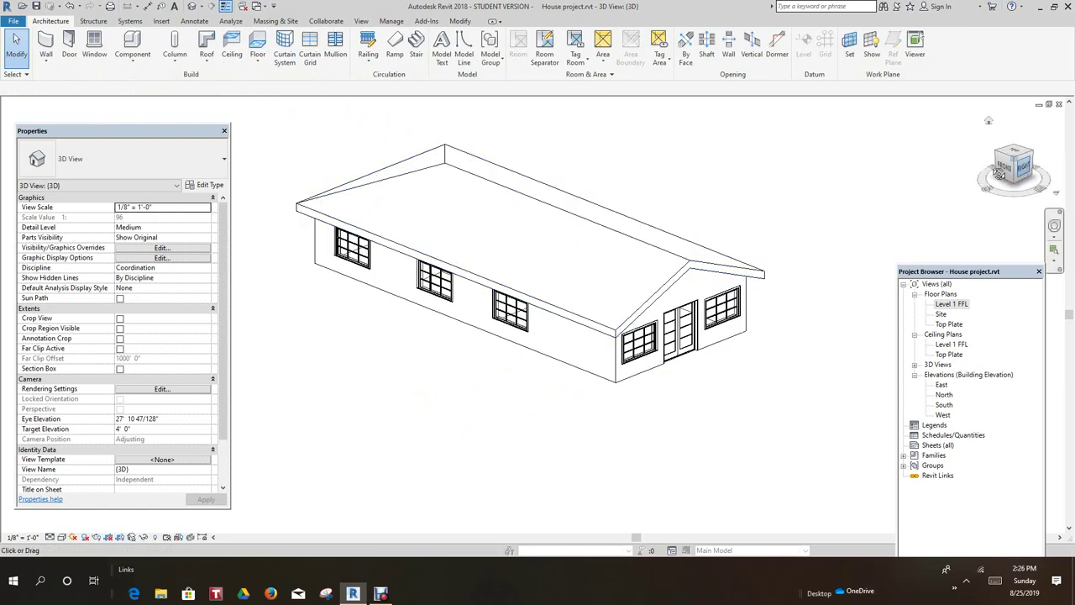
left_click_drag(951, 150, 7, 151)
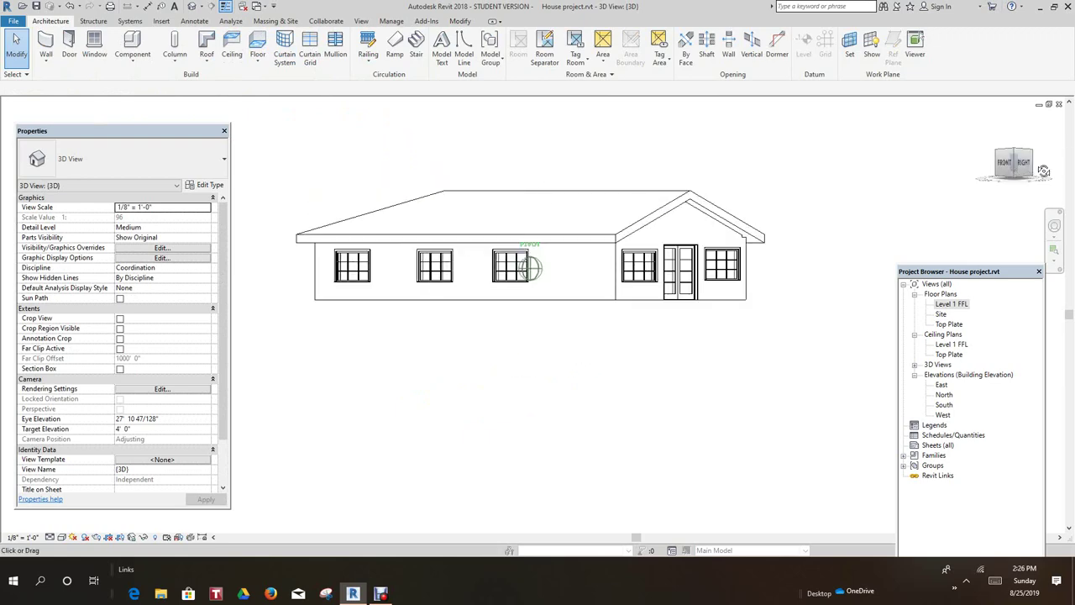
left_click_drag(1043, 171, 839, 252)
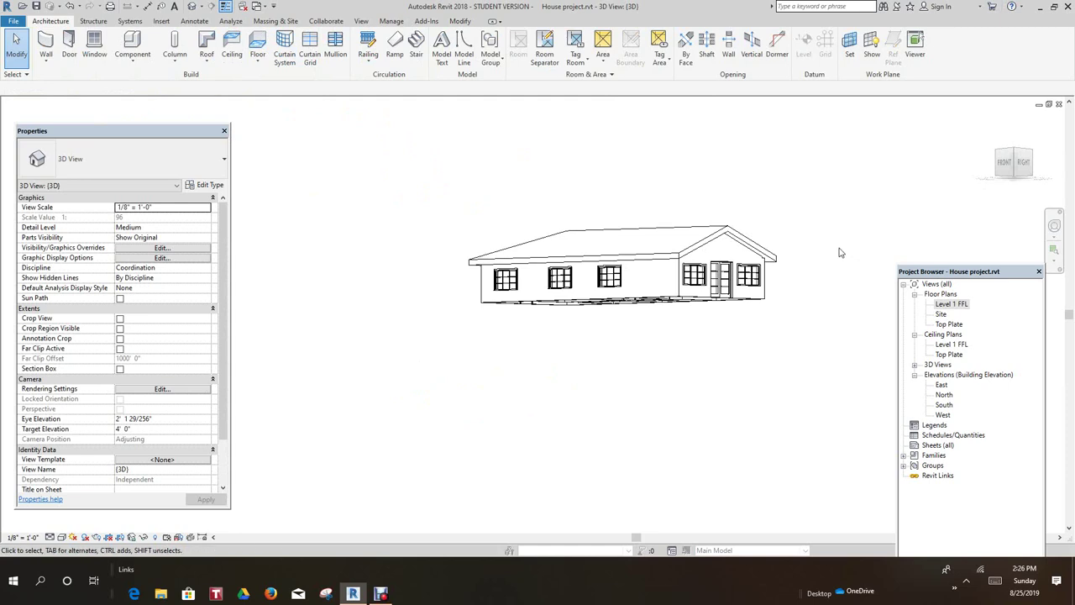
scroll(834, 290, "down", 1)
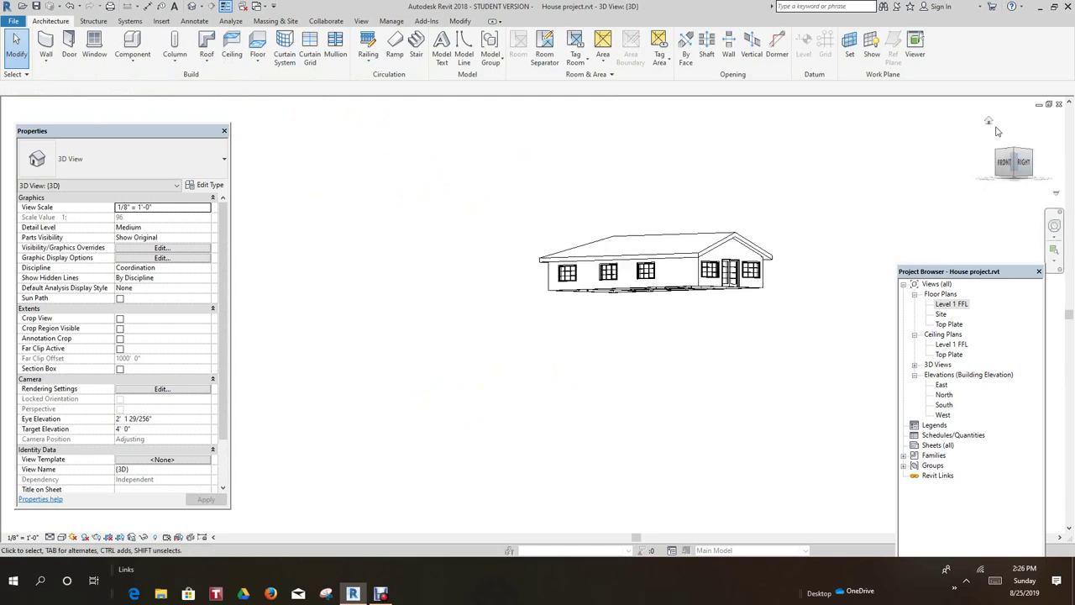
left_click(1017, 157)
scroll(832, 269, "up", 2)
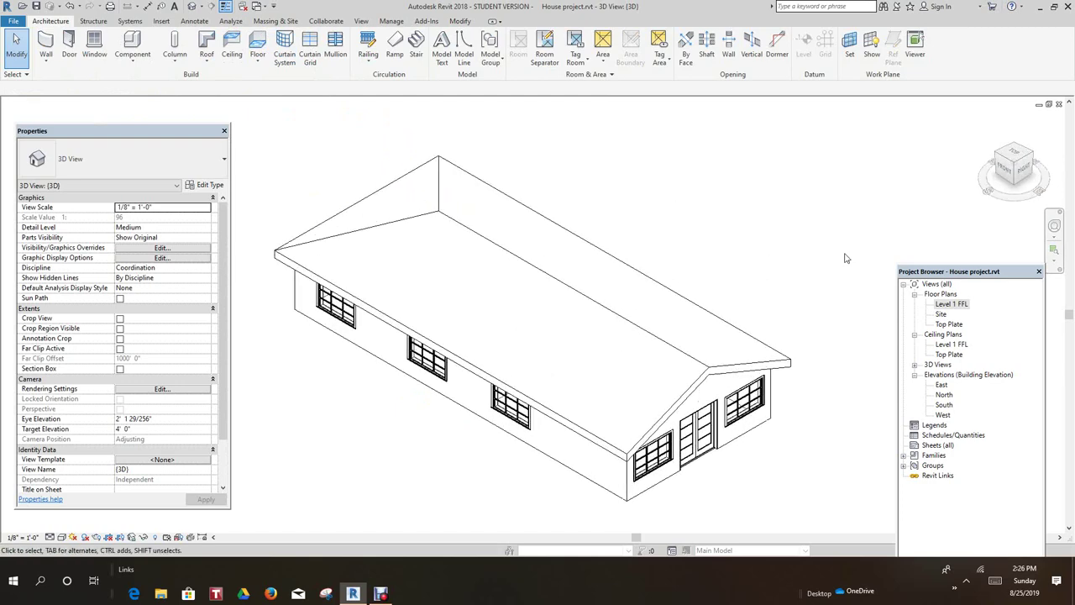
scroll(844, 252, "up", 1)
scroll(839, 271, "up", 1)
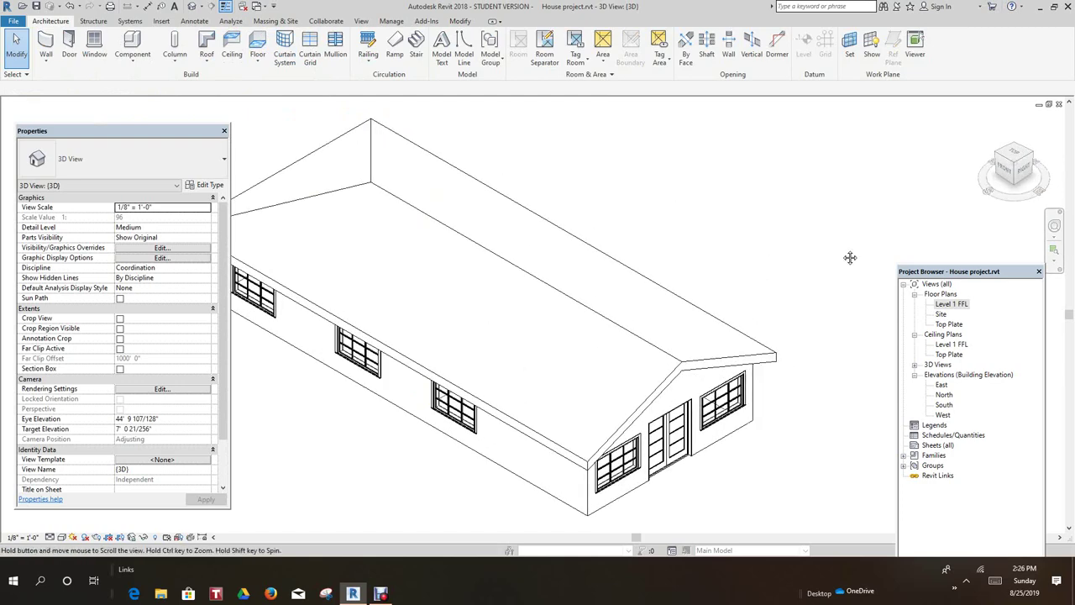
middle_click_drag(805, 281, 840, 235)
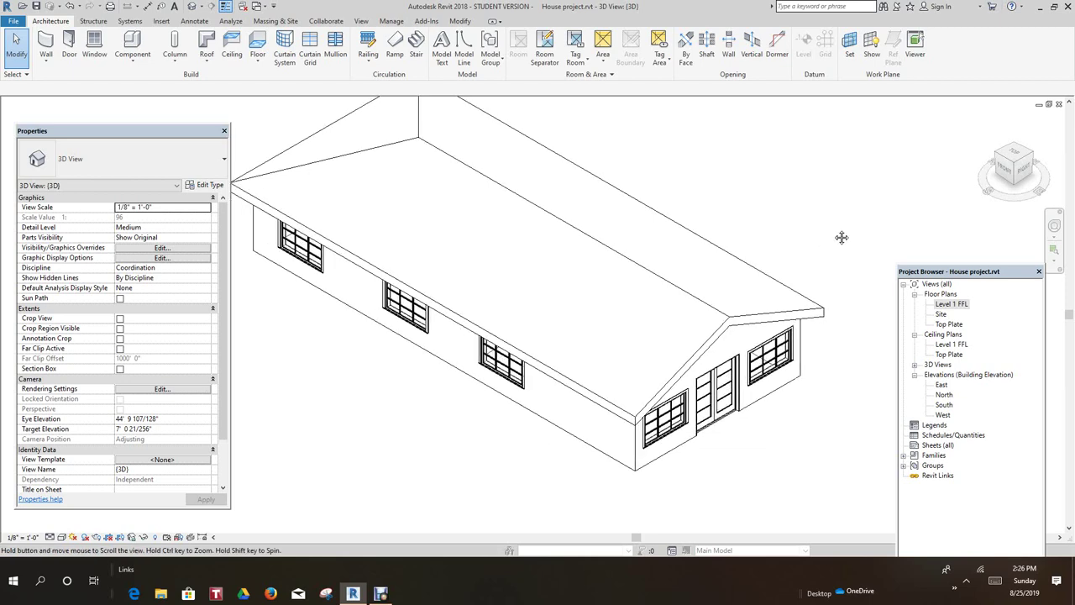
- Return to the Level 1 FFL floor plan and start the Component tool
double_click(952, 305)
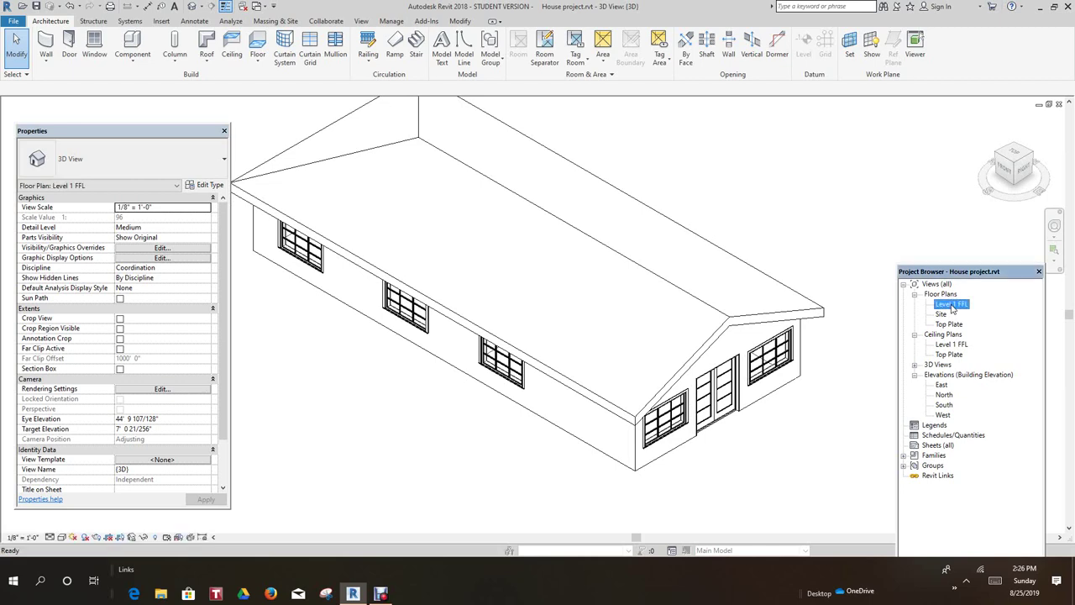
middle_click_drag(771, 328, 834, 326)
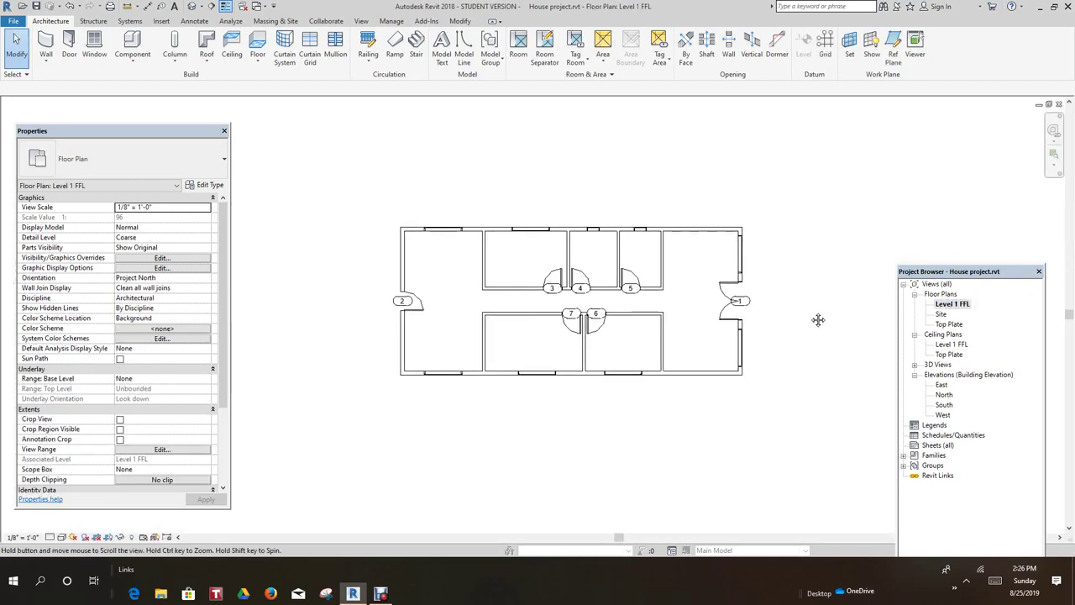
left_click(133, 46)
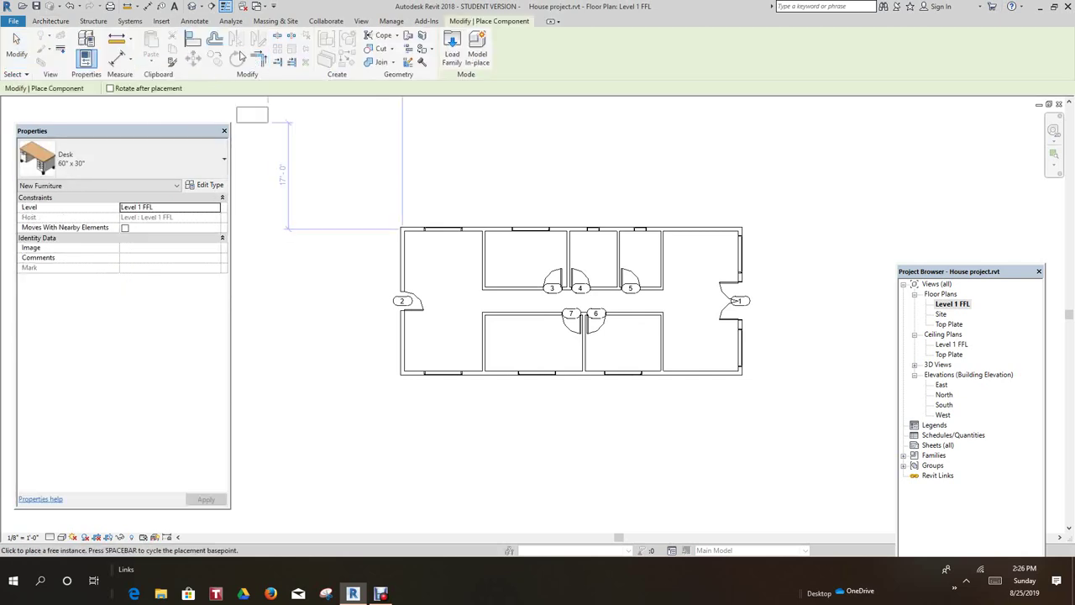
- Load the Bed-Standard.rfa family from the Furniture > Beds library folder
left_click(166, 21)
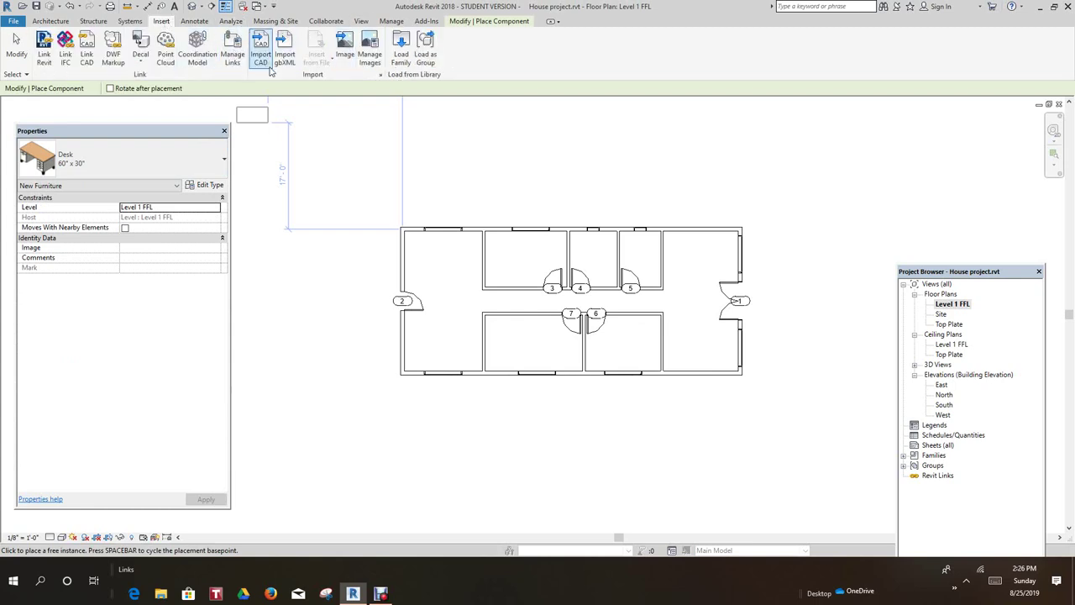
left_click(400, 52)
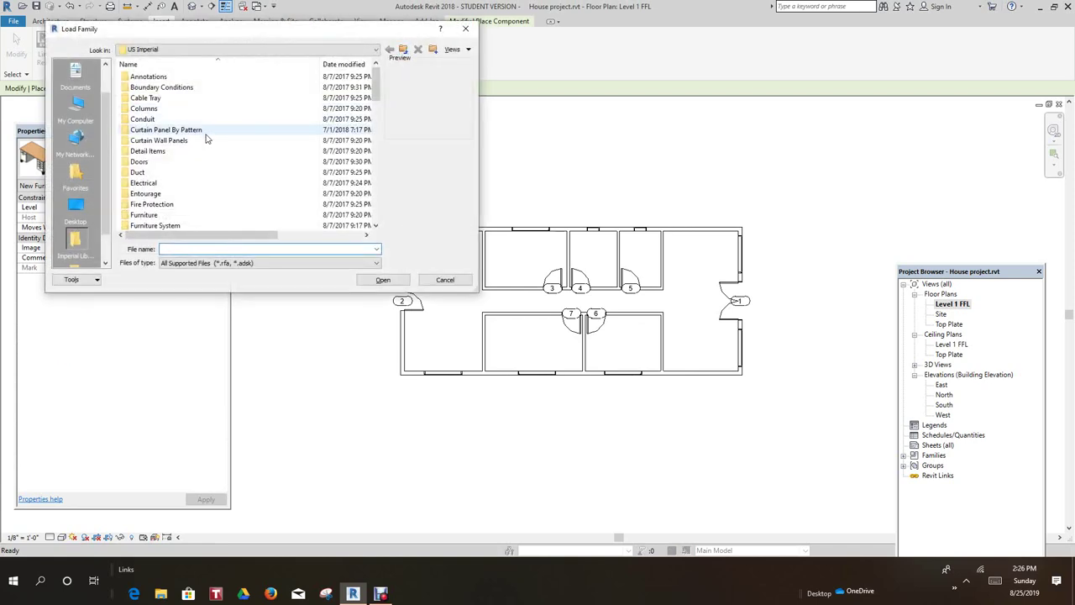
scroll(168, 141, "down", 4)
scroll(154, 144, "up", 1)
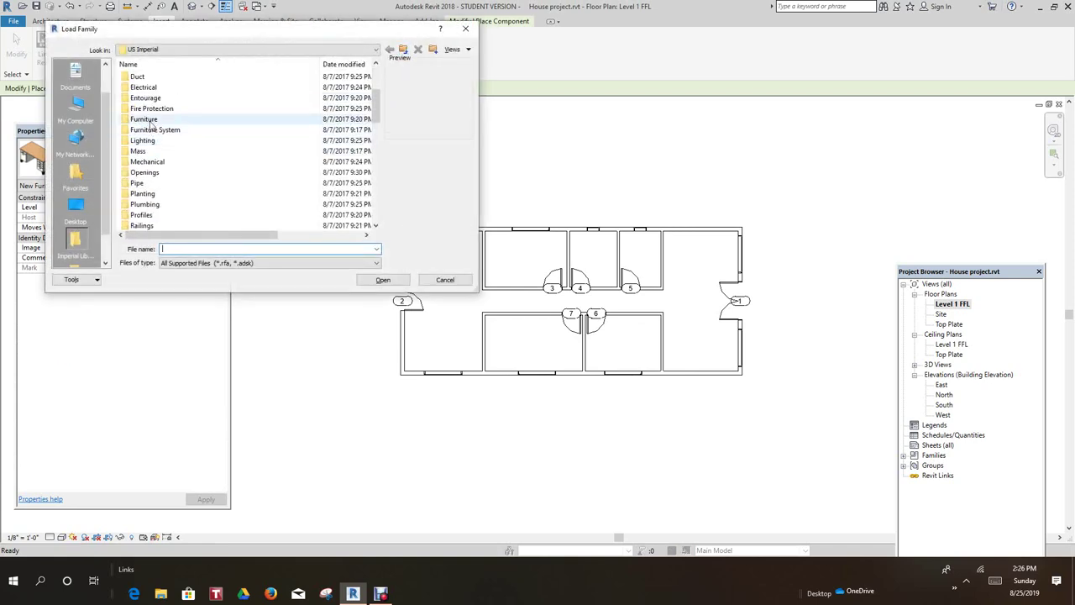
scroll(155, 160, "down", 3)
scroll(156, 168, "up", 6)
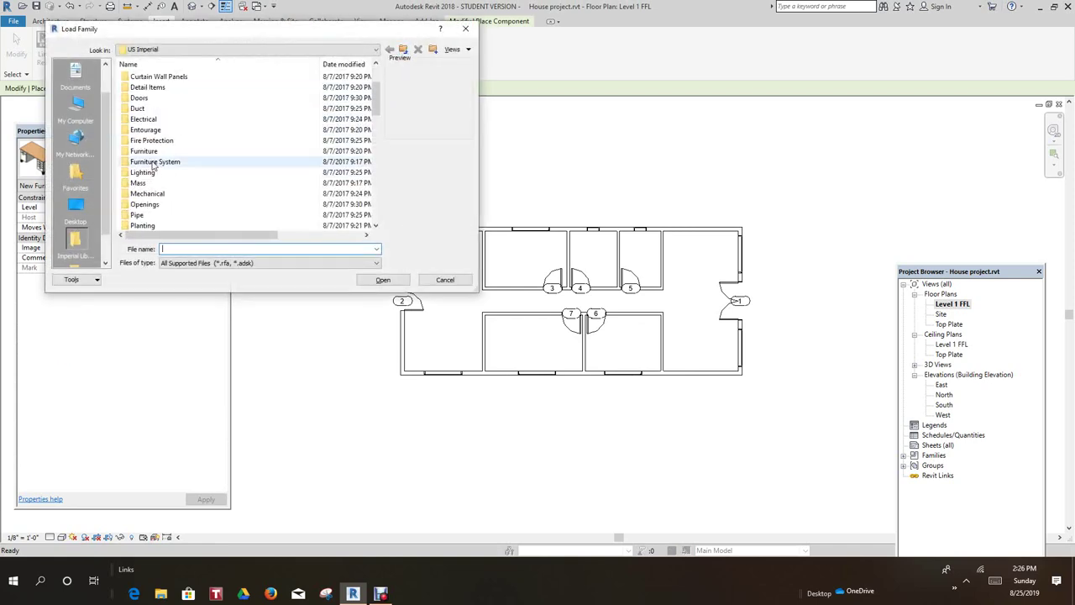
scroll(152, 157, "down", 10)
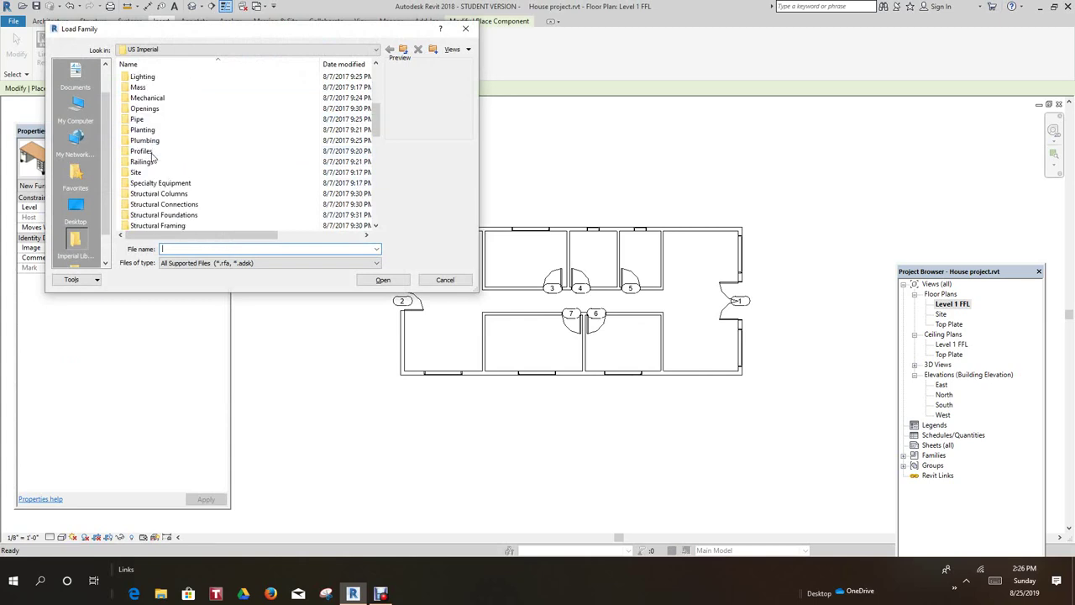
scroll(152, 157, "down", 3)
scroll(152, 157, "up", 10)
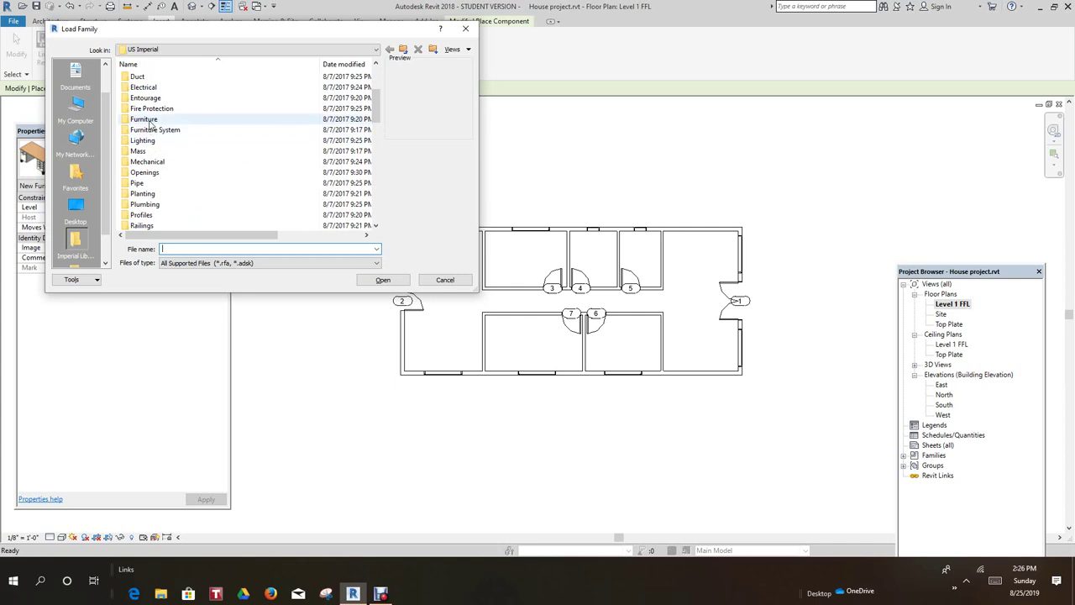
double_click(144, 120)
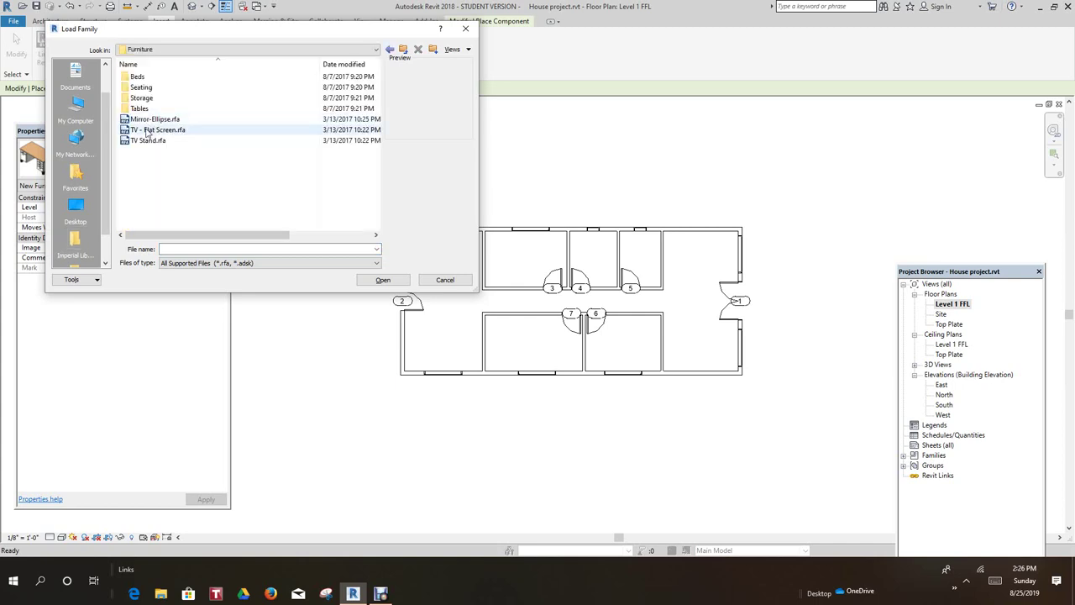
double_click(139, 77)
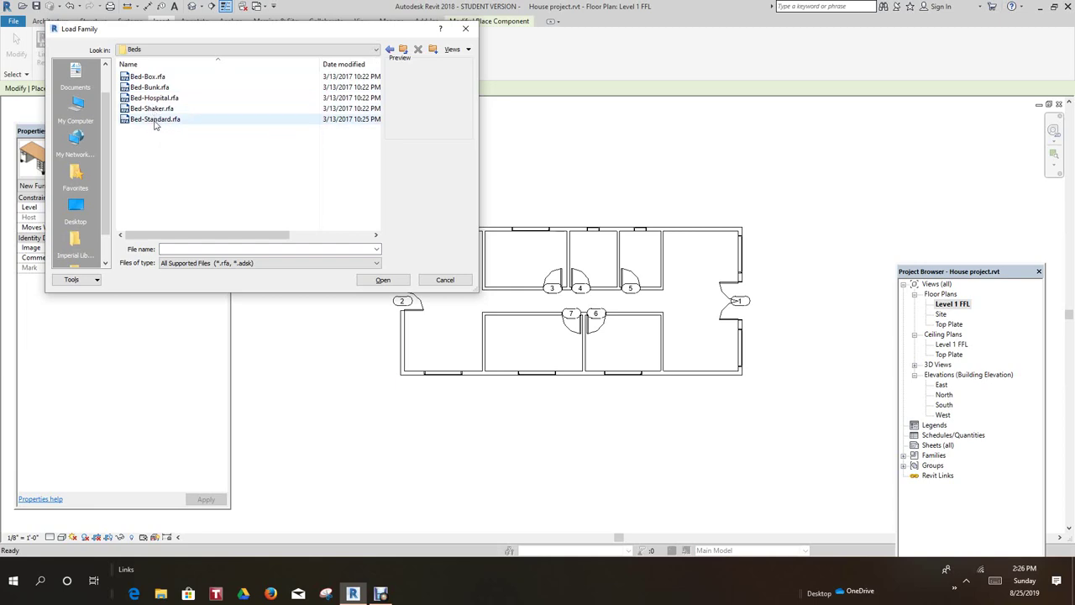
left_click(155, 120)
left_click(376, 281)
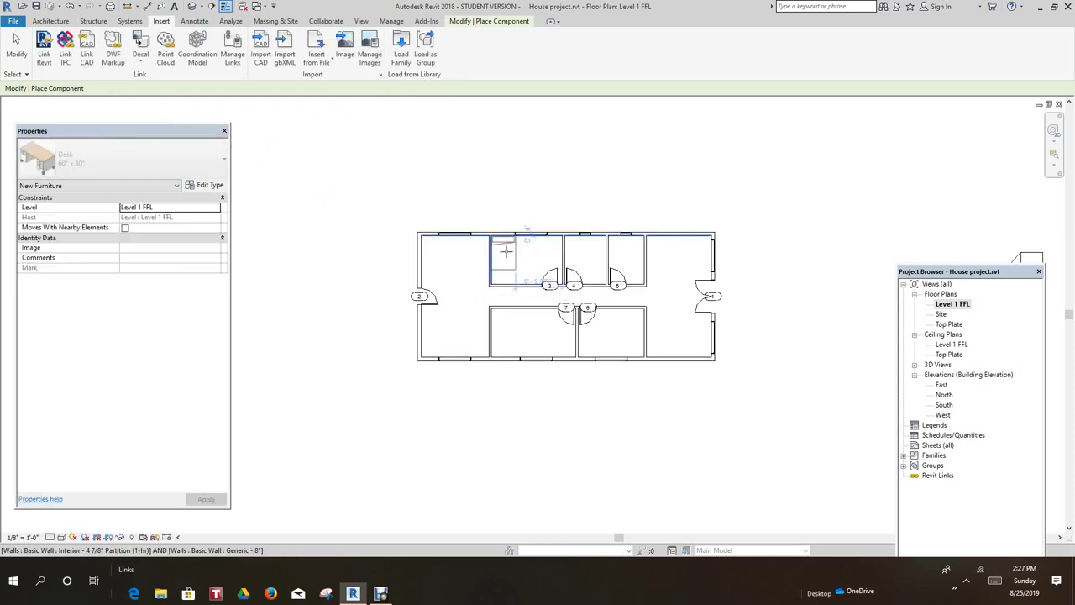
- Place Bed-Standard Double 54" x 75" beds in the bedrooms, rotating them to face the walls
scroll(505, 250, "up", 2)
scroll(506, 250, "up", 4)
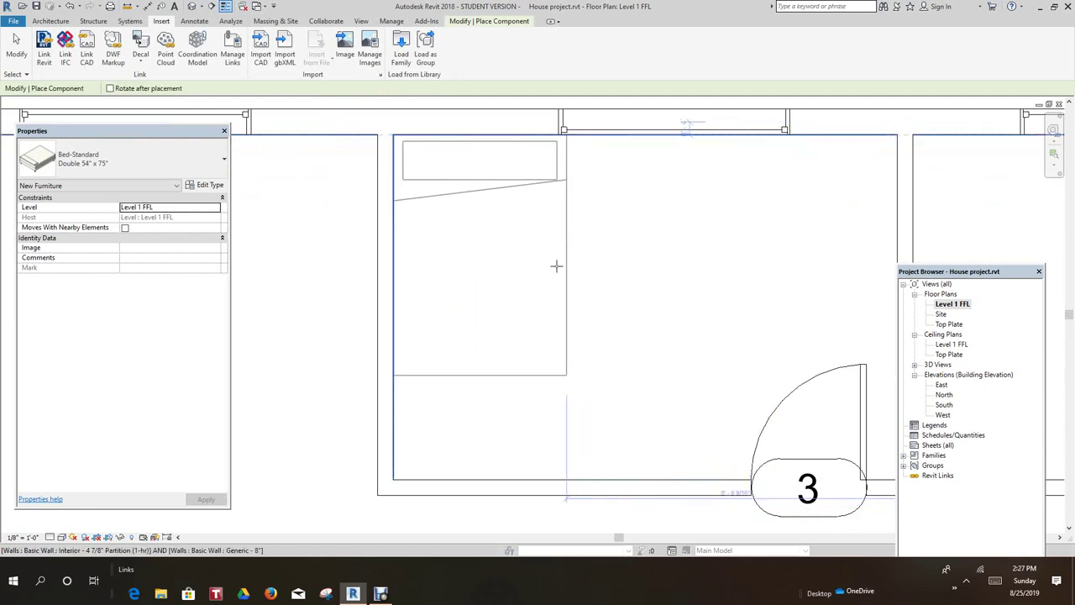
left_click(556, 266)
scroll(556, 265, "down", 5)
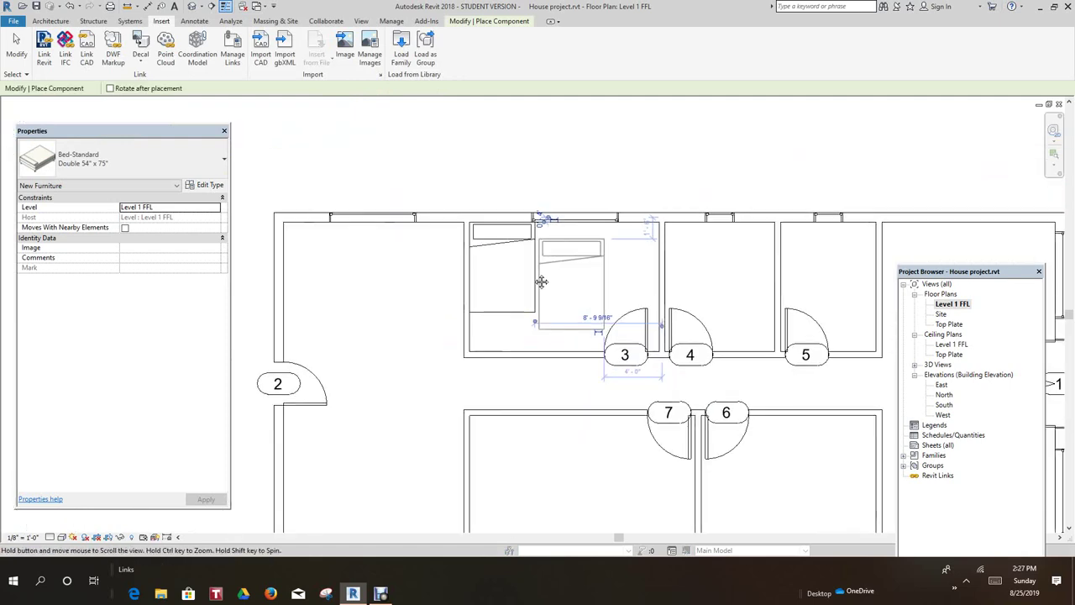
scroll(541, 282, "down", 2)
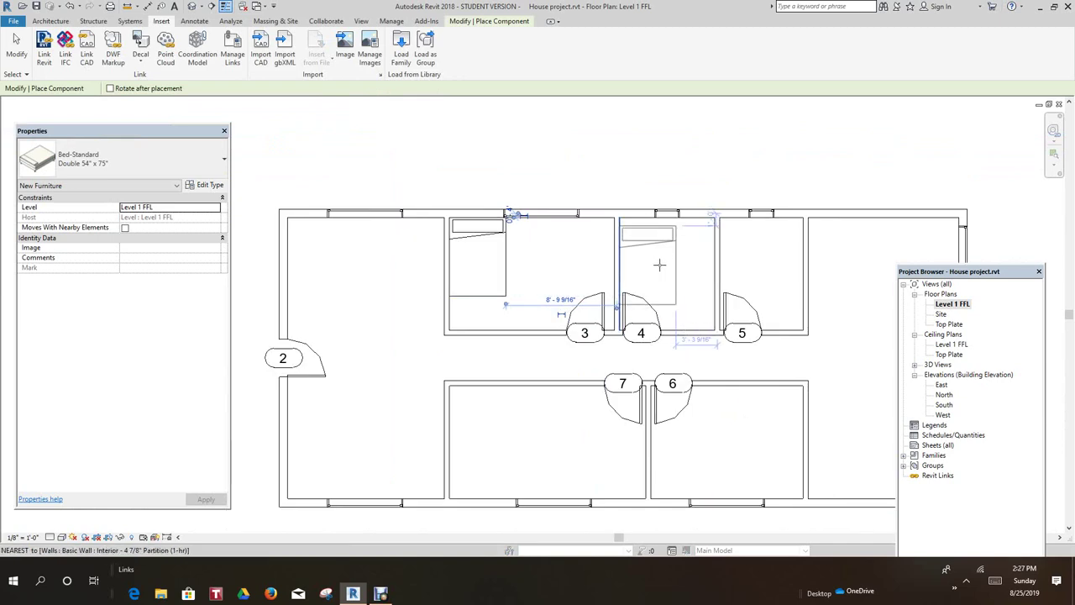
scroll(659, 361, "down", 1)
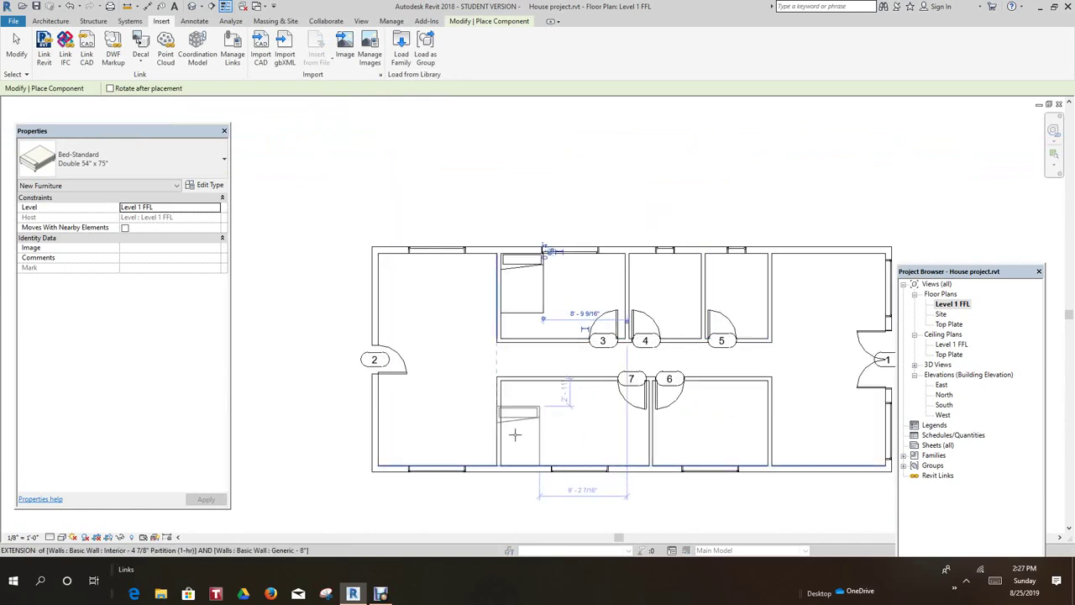
key("space")
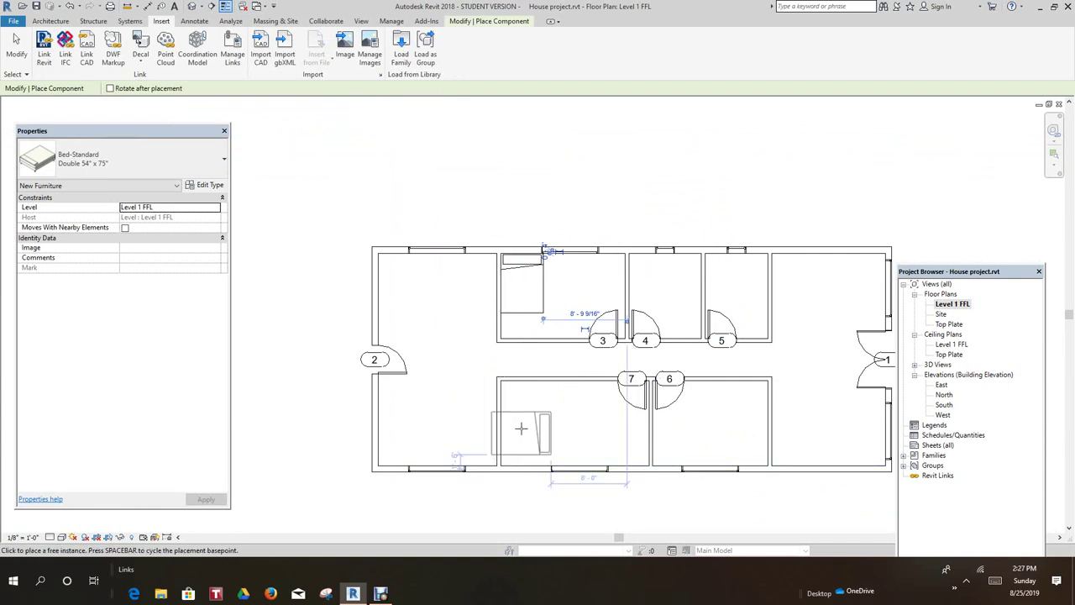
key("space")
key("space")
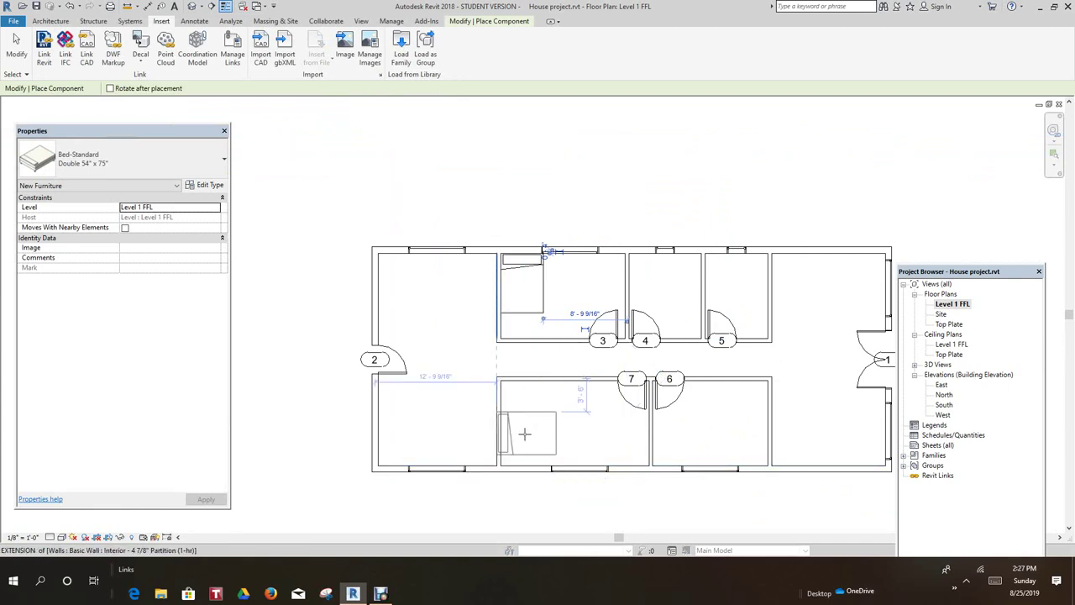
key("space")
key("space")
key("space")
key("space")
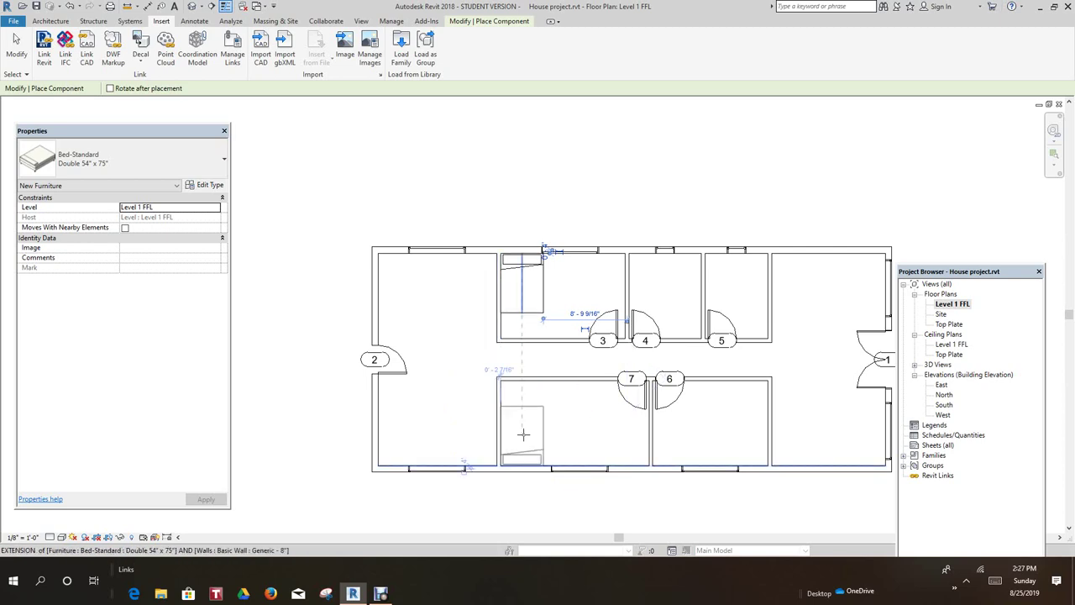
left_click(522, 434)
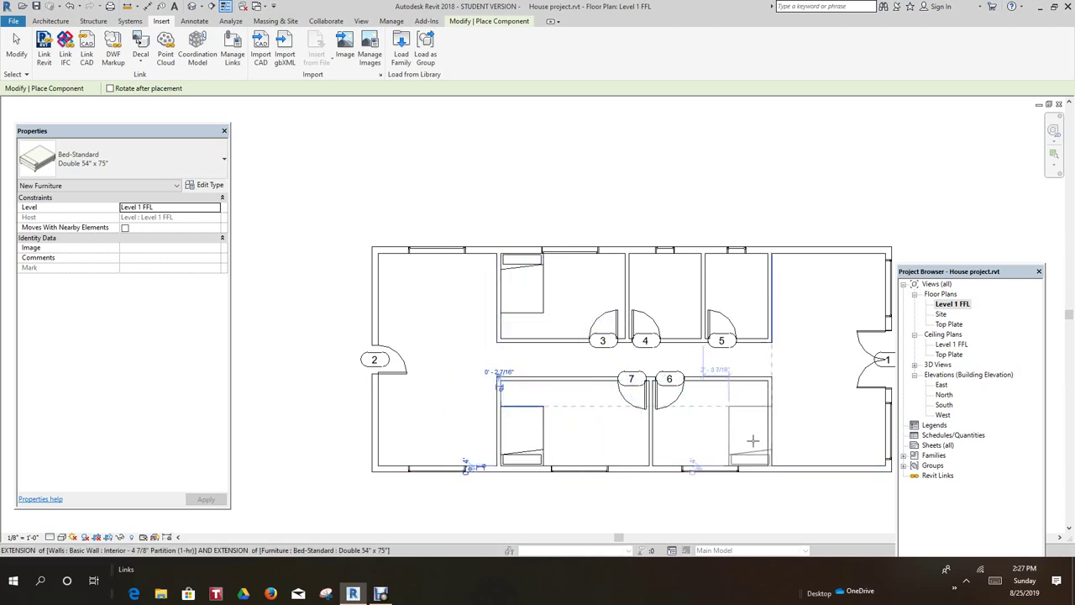
scroll(747, 433, "up", 2)
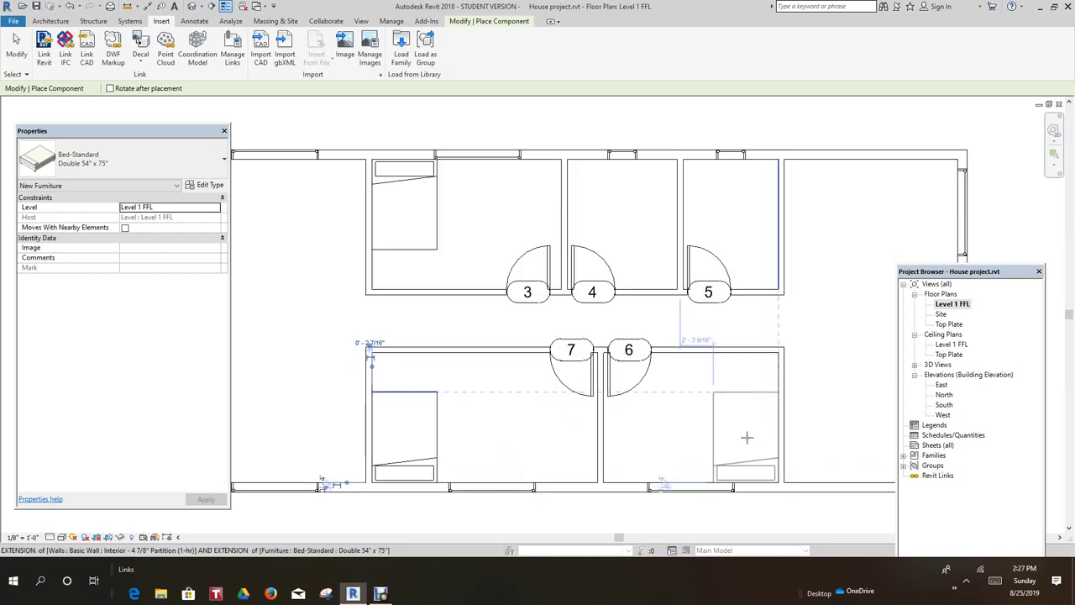
scroll(696, 413, "down", 2)
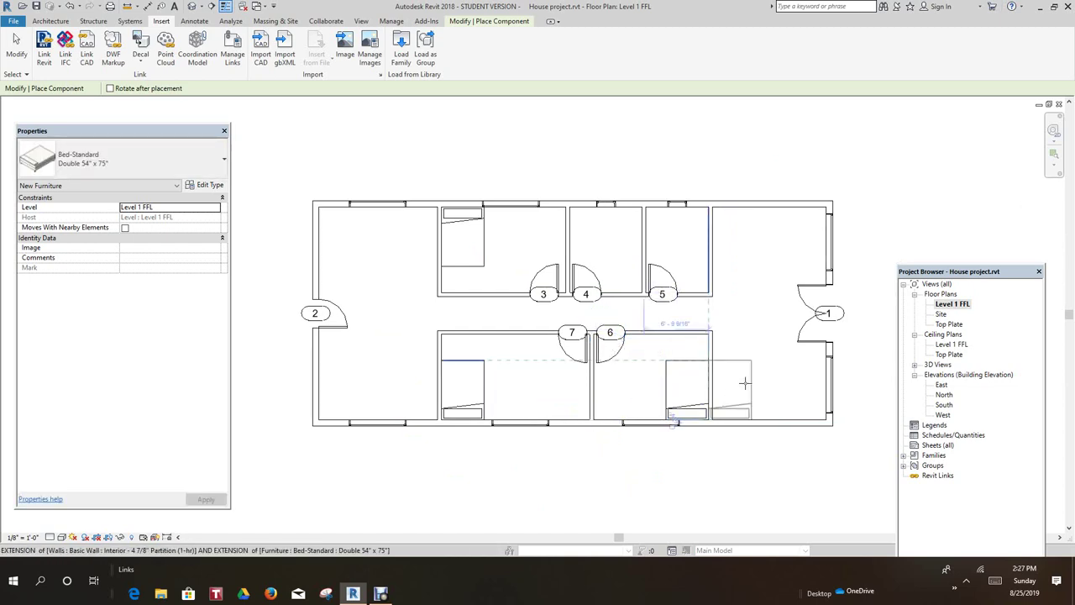
key("Escape")
scroll(752, 391, "down", 1)
key("Escape")
- Bring up the Load Family browser at the US Imperial library again
scroll(631, 379, "up", 2)
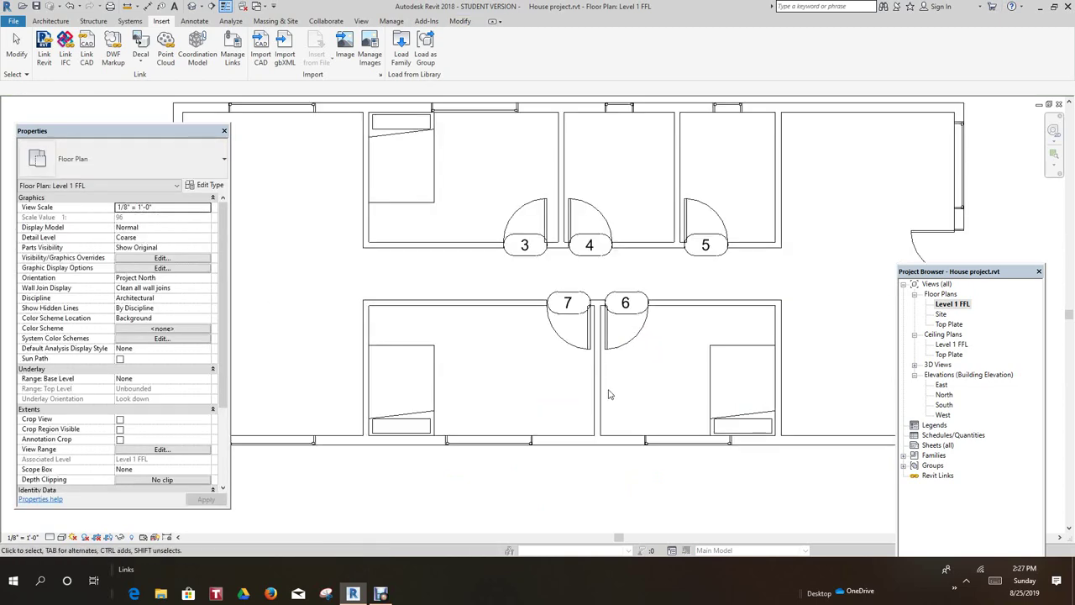
scroll(705, 376, "down", 1)
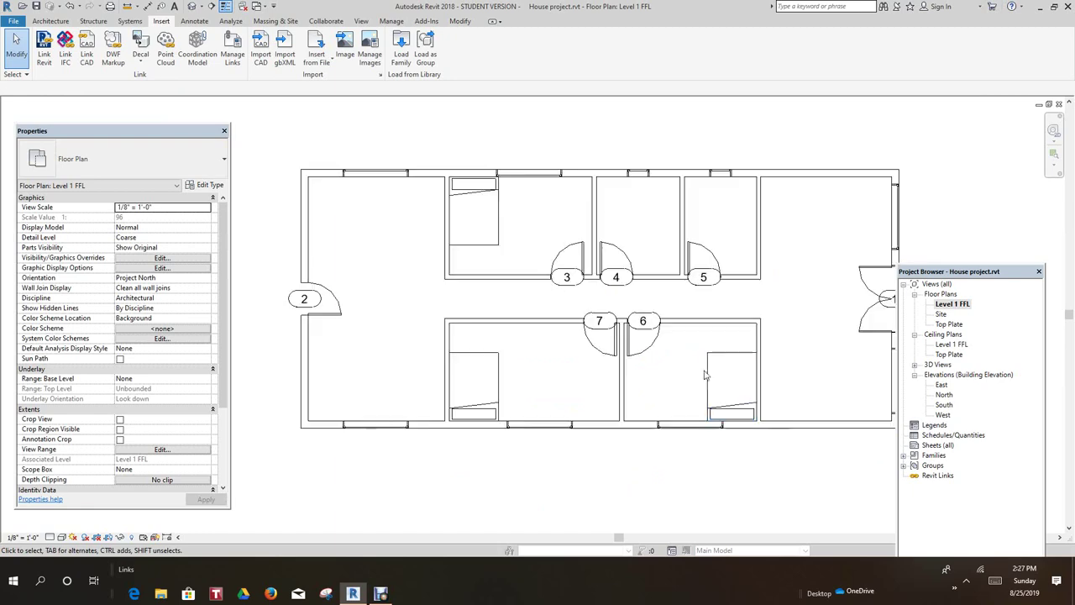
scroll(778, 353, "down", 1)
scroll(728, 352, "up", 2)
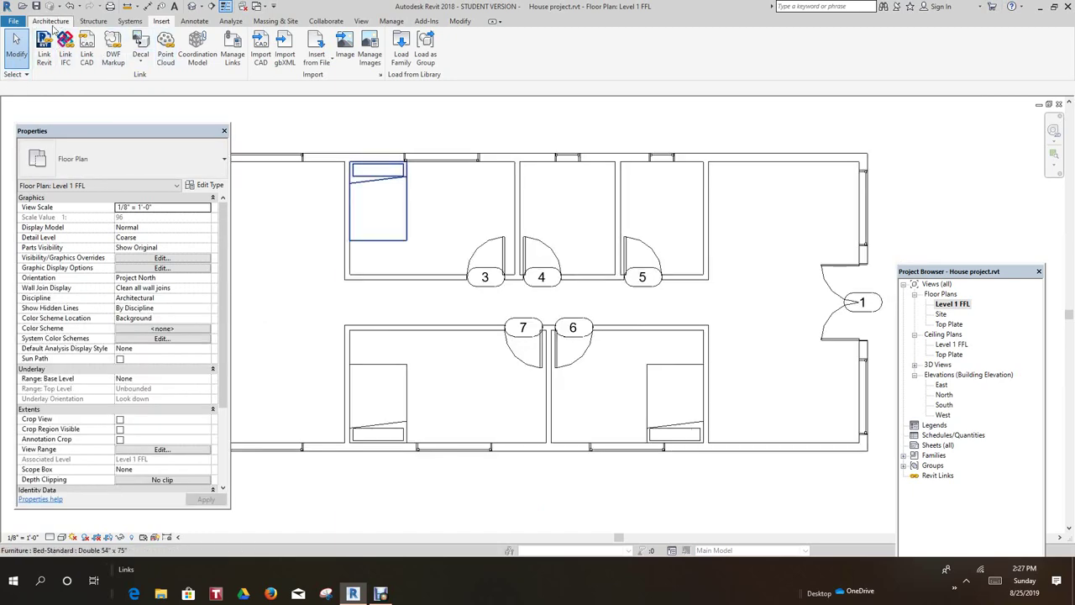
left_click(52, 22)
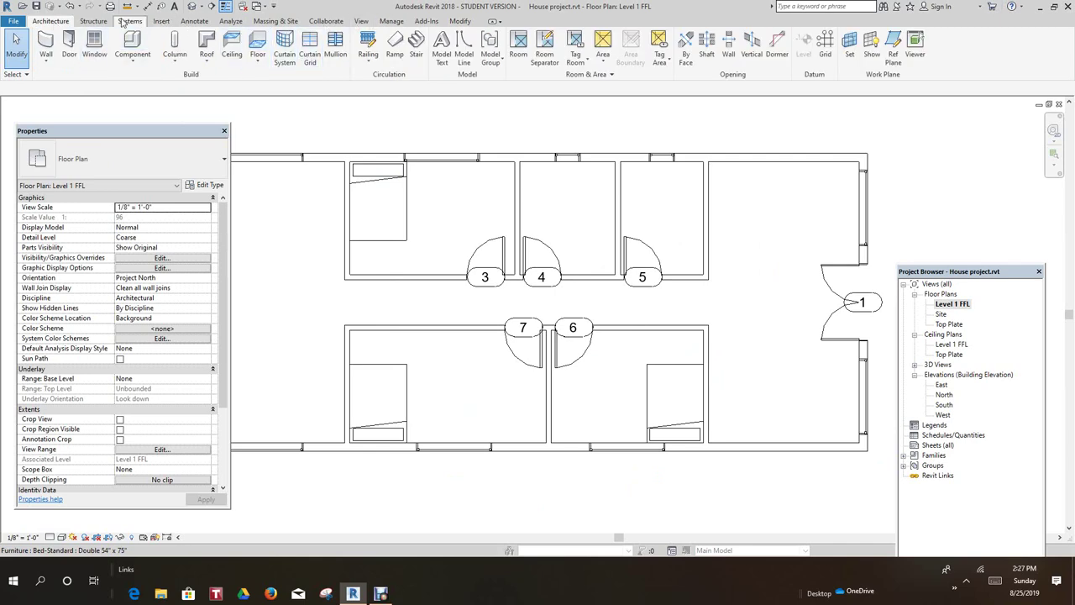
left_click(163, 23)
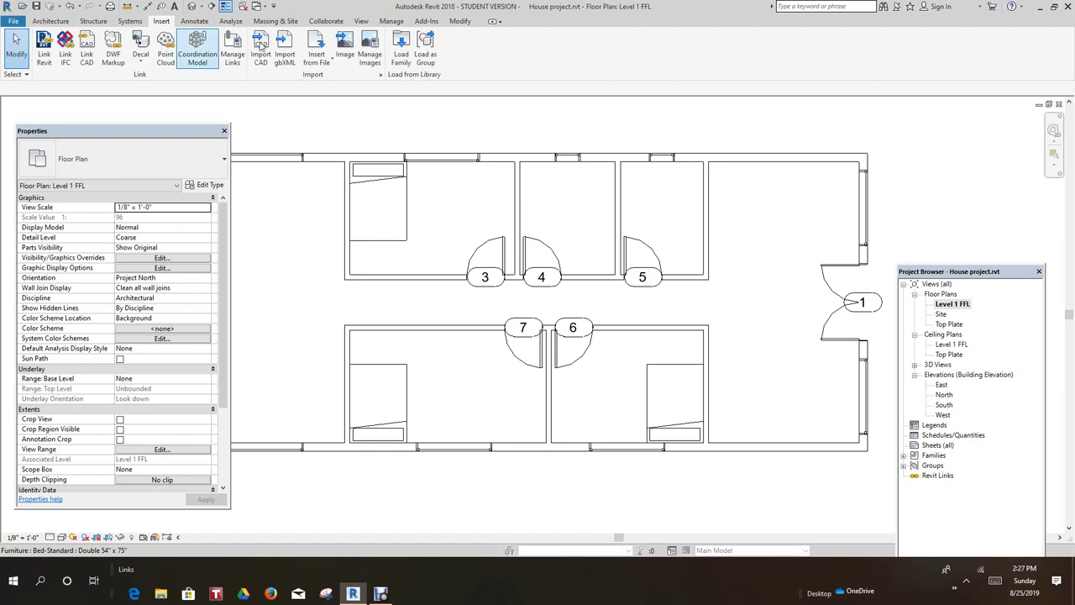
left_click(400, 59)
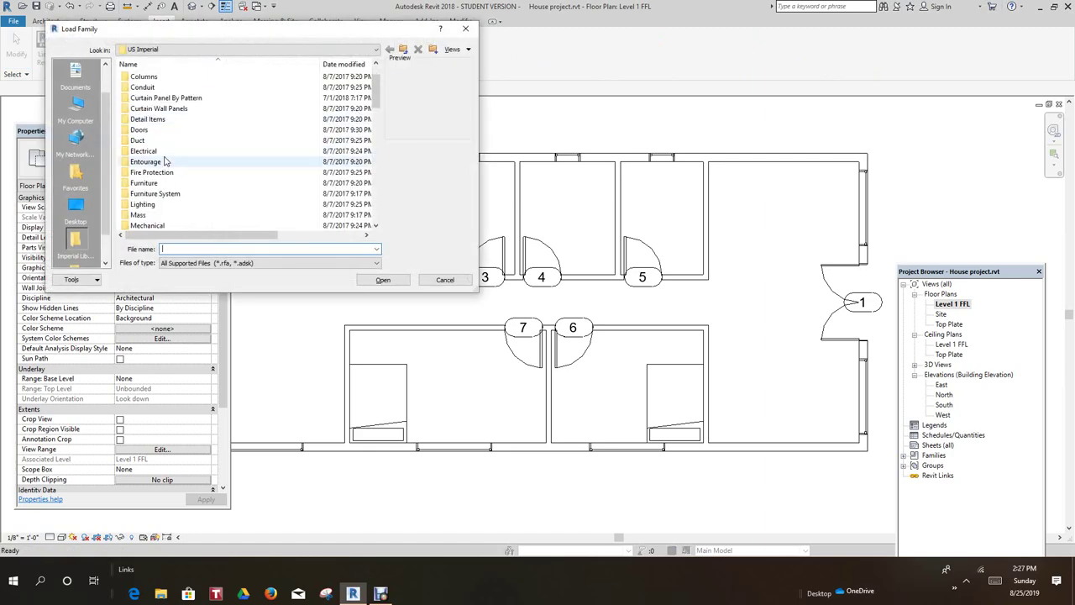
- Load Sofa.rfa from the Furniture > Seating library folder
scroll(147, 155, "down", 1)
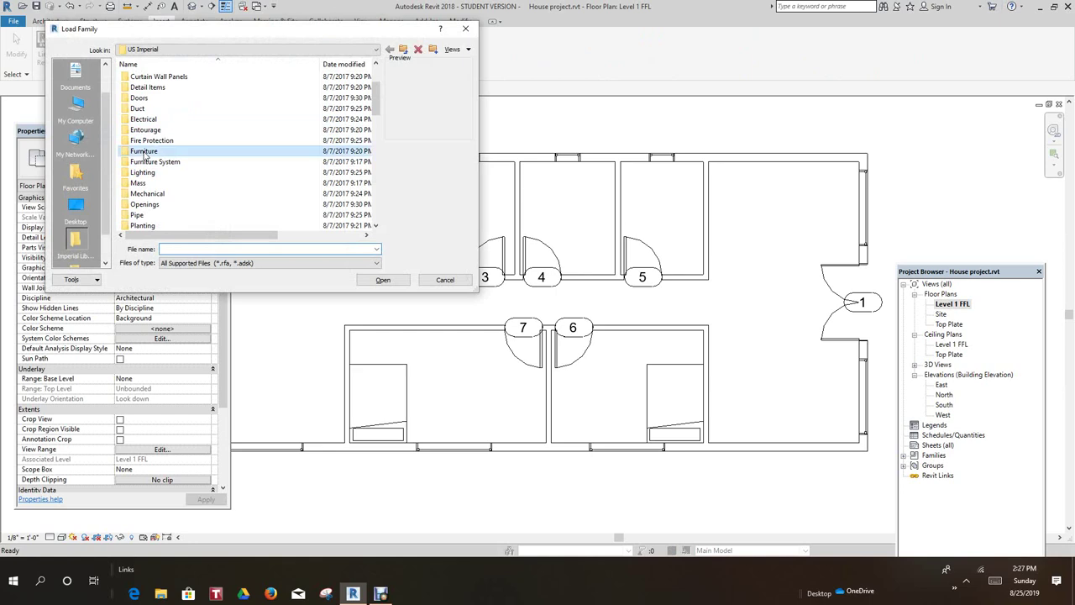
double_click(144, 152)
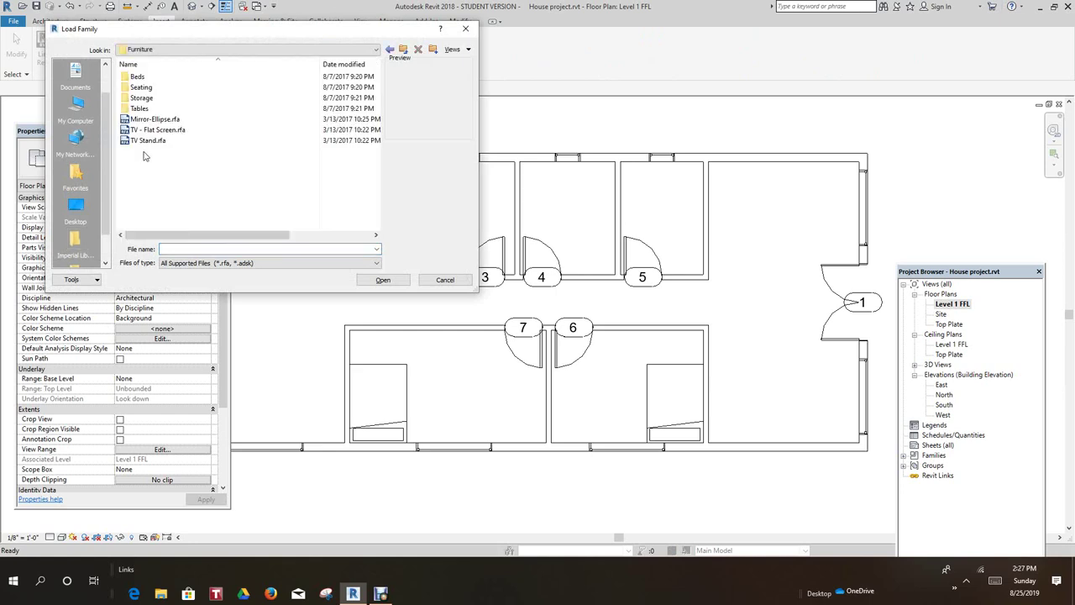
double_click(141, 87)
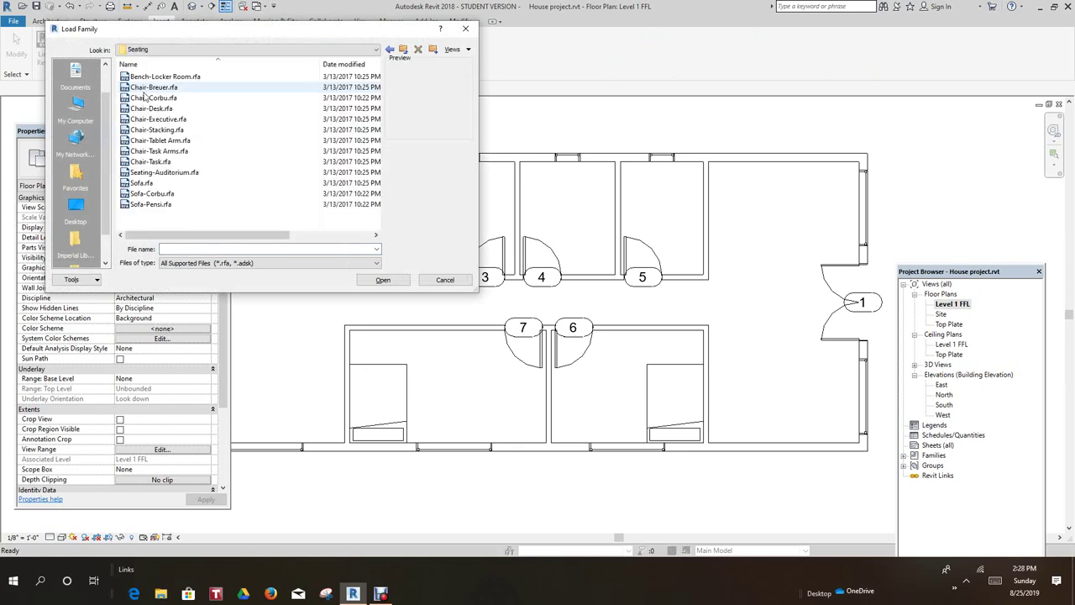
left_click(141, 184)
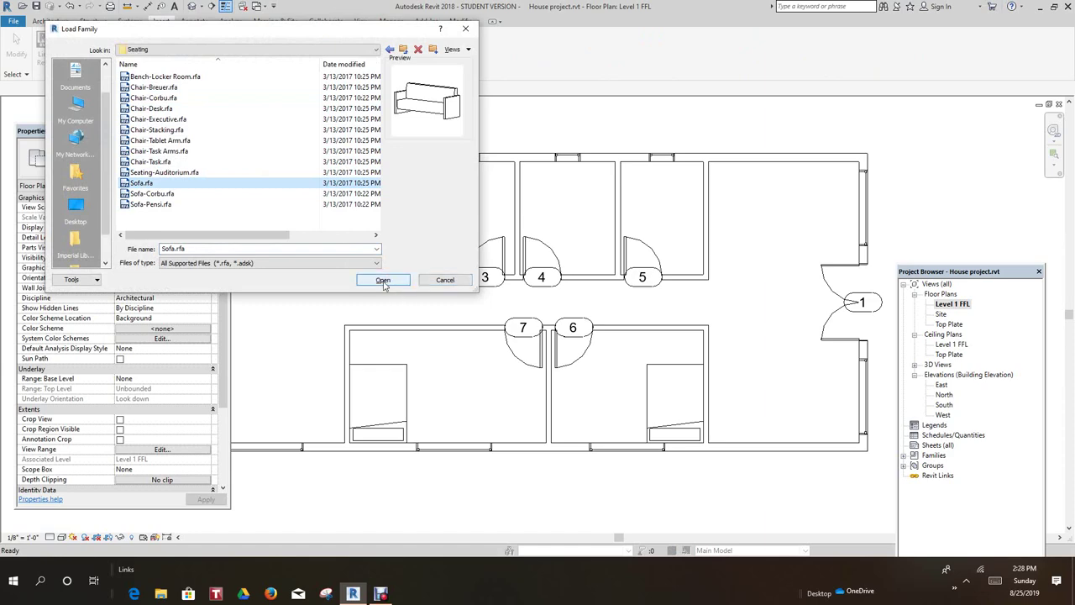
key("Return")
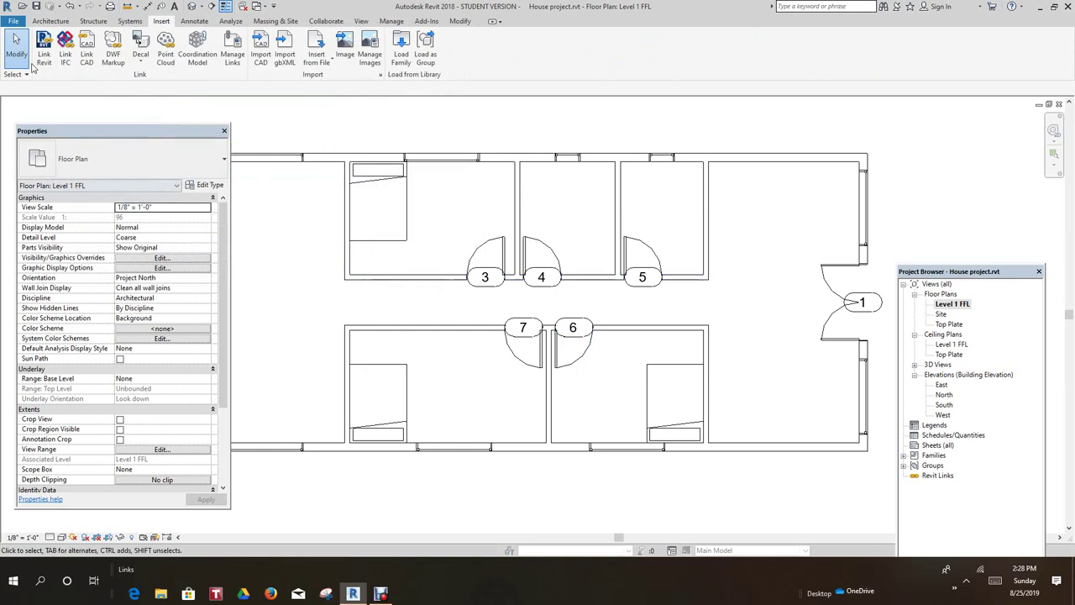
- Place a horizontal 72" Sofa against the south wall of the entrance living room by door 1
left_click(51, 21)
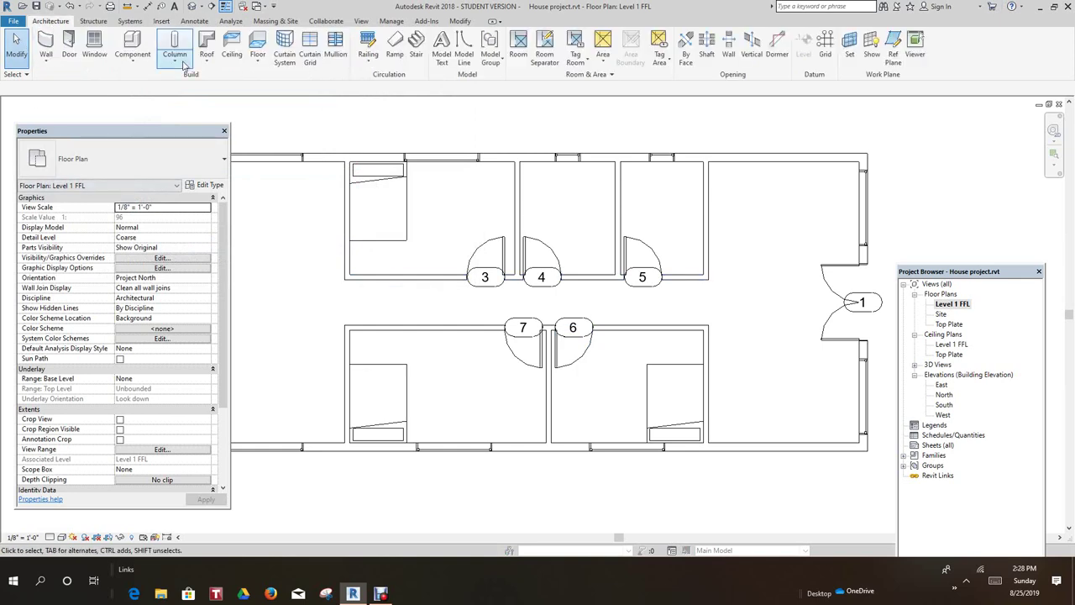
left_click(134, 52)
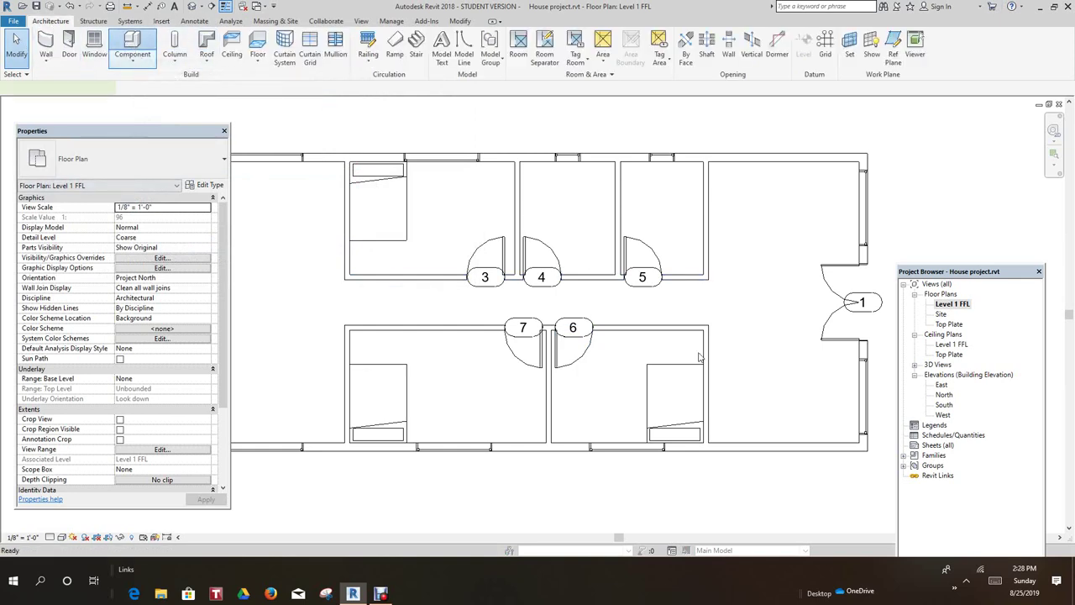
key("space")
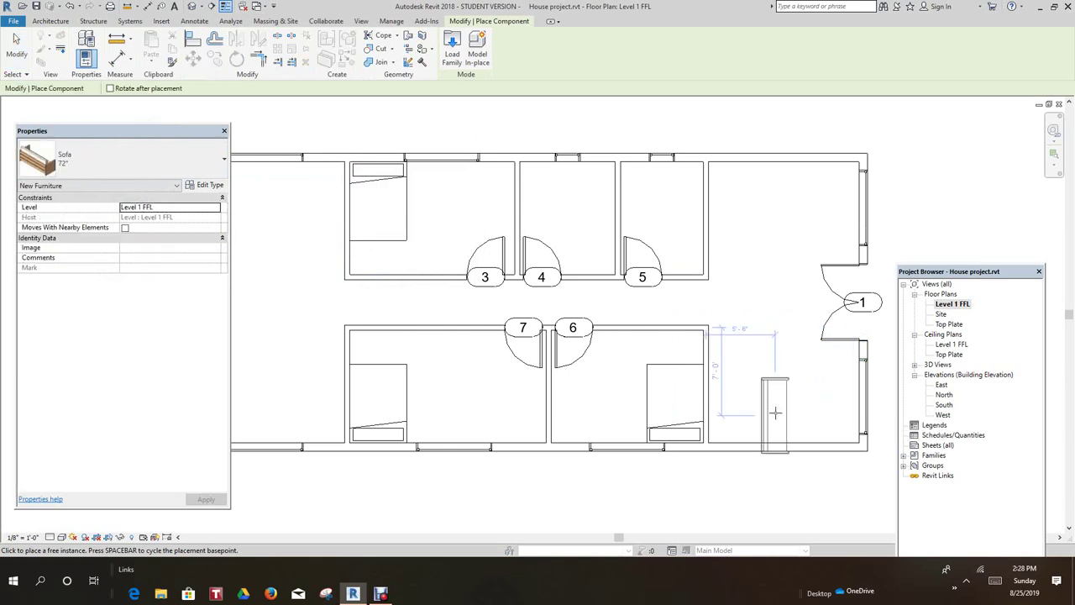
key("space")
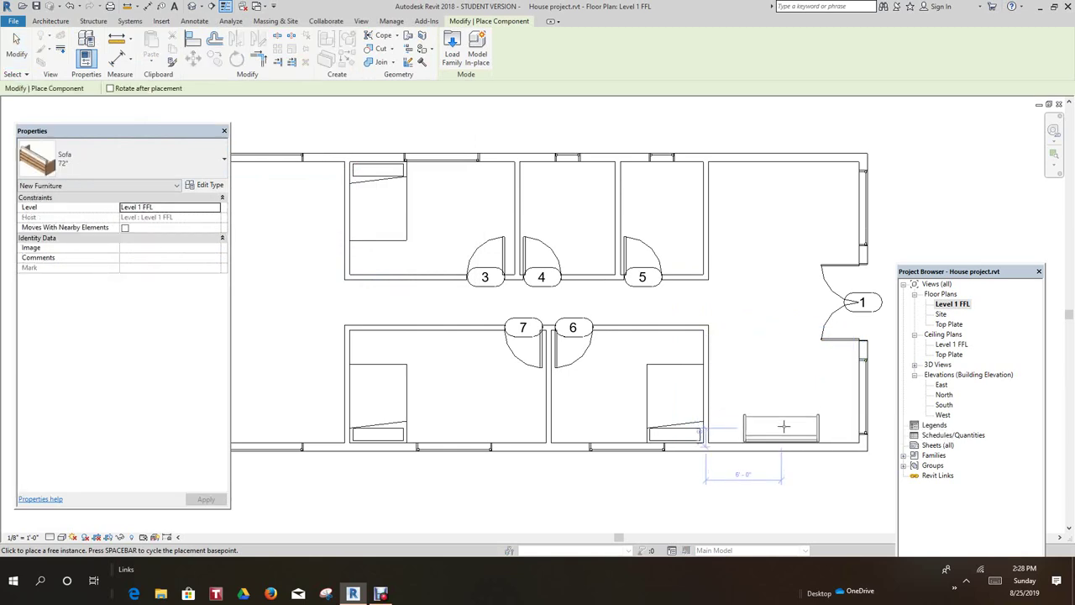
left_click(784, 427)
scroll(768, 371, "down", 2)
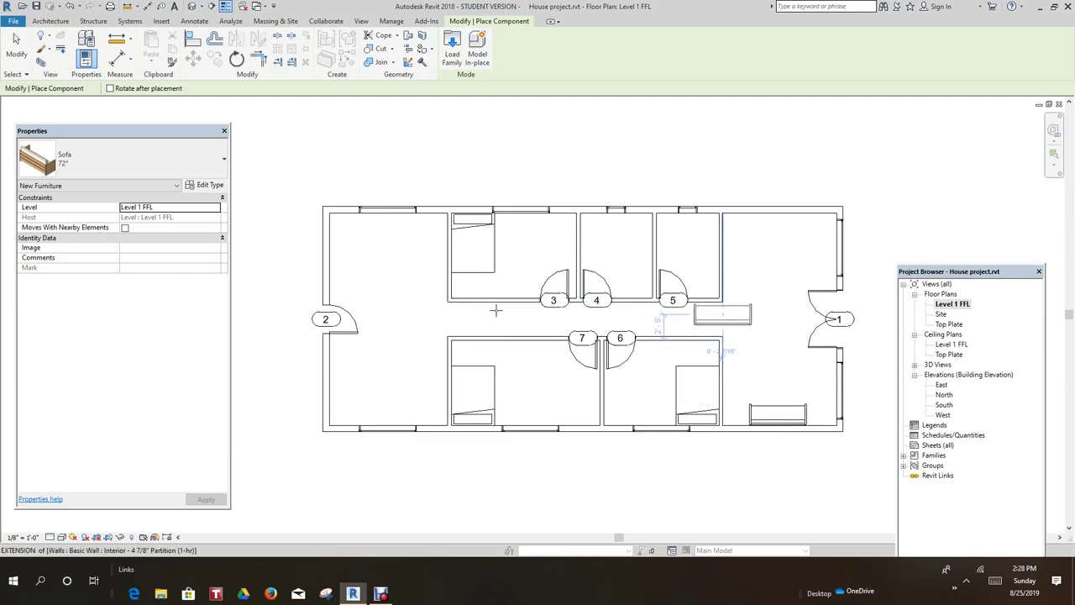
key("Escape")
key("Escape")
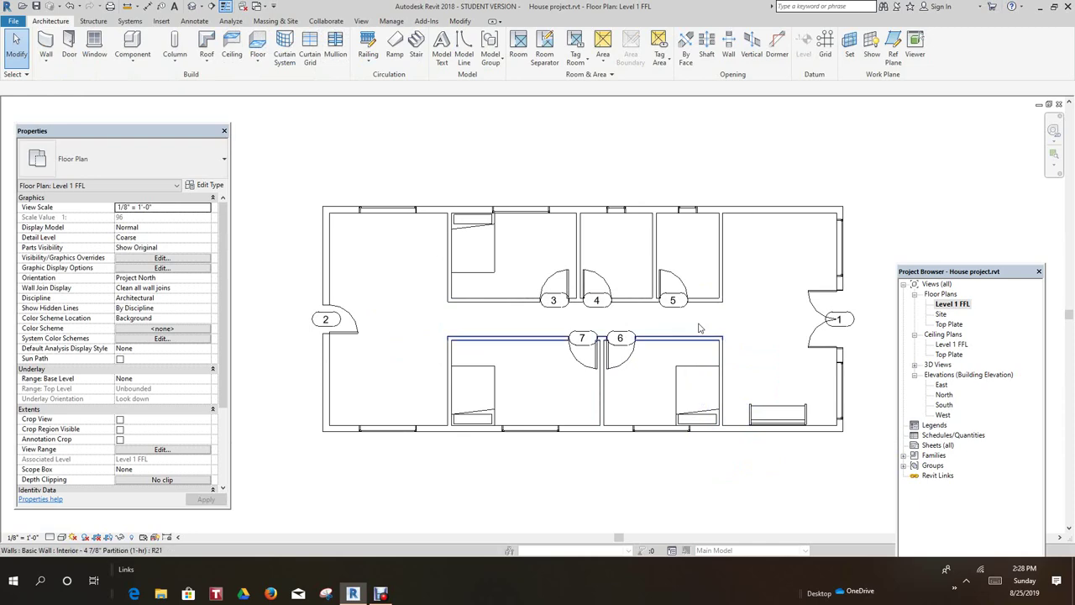
scroll(674, 326, "up", 2)
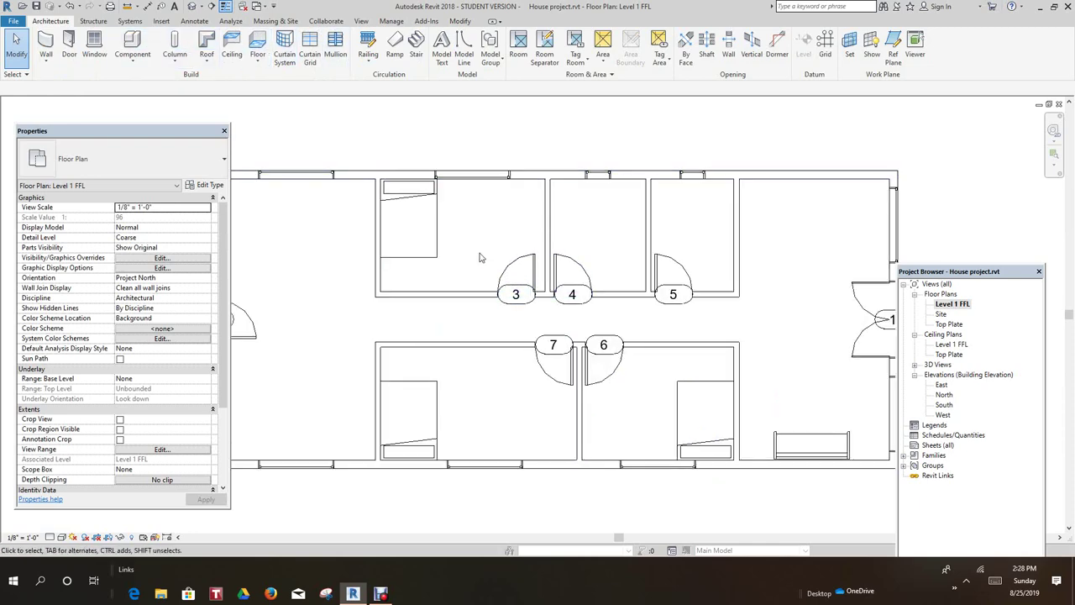
scroll(487, 258, "up", 1)
scroll(521, 260, "down", 2)
scroll(616, 266, "up", 4)
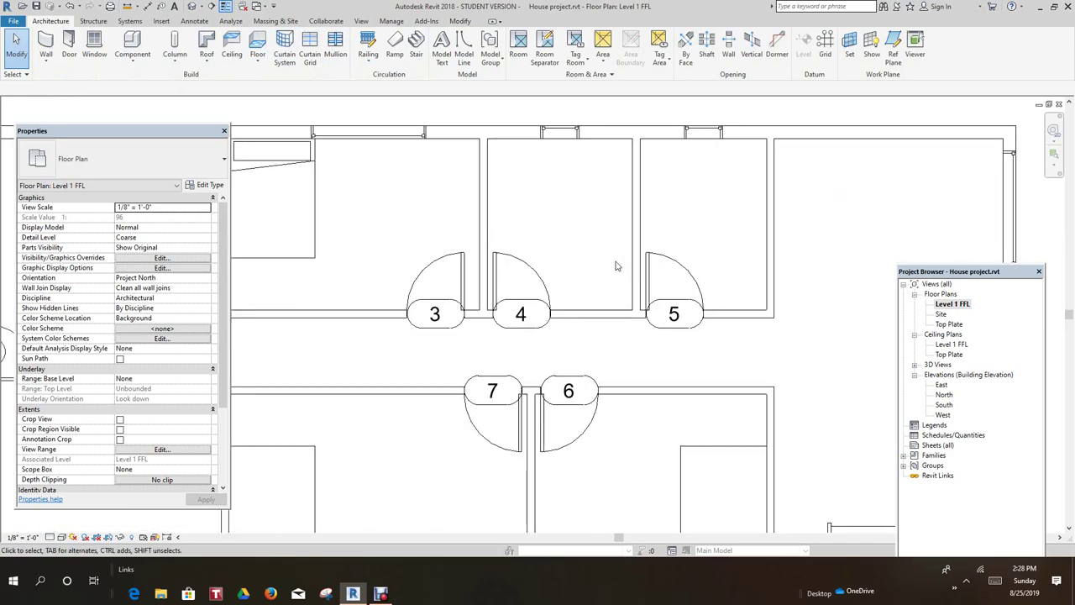
scroll(616, 266, "down", 2)
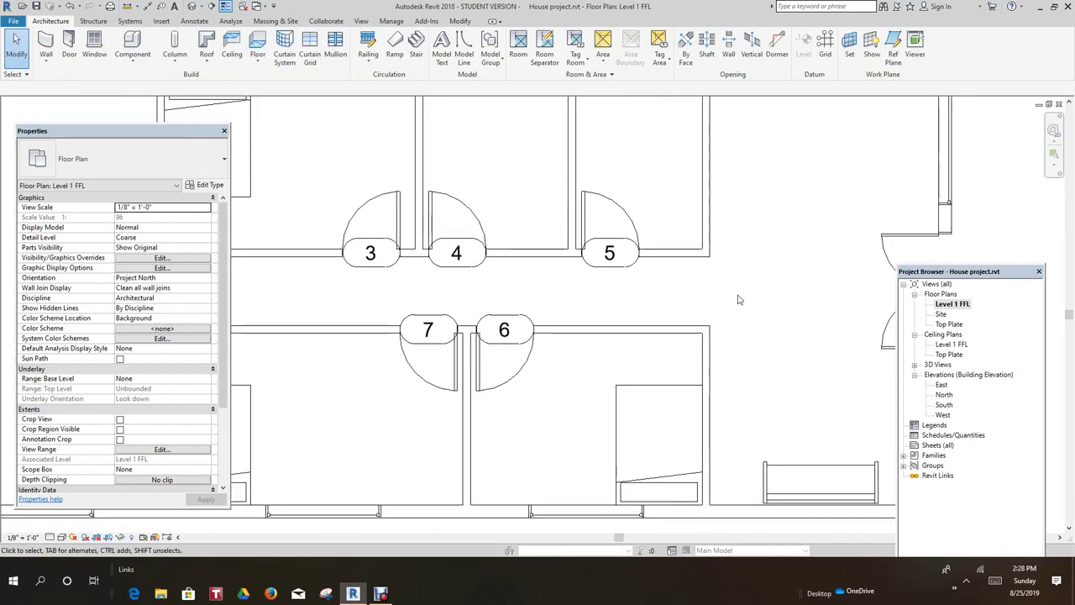
middle_click_drag(700, 299, 749, 324)
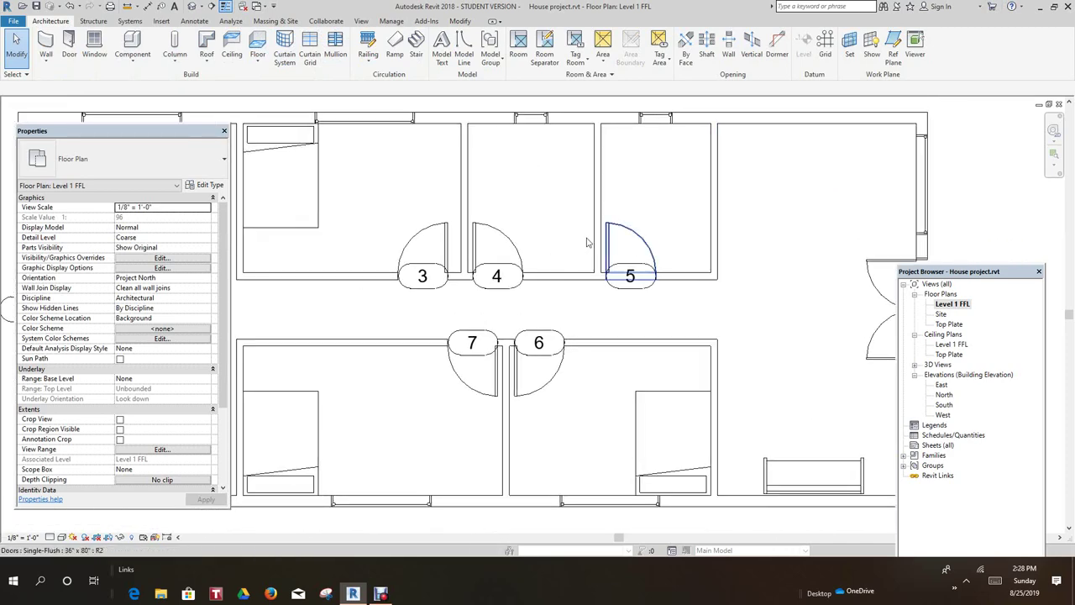
scroll(595, 250, "down", 1)
middle_click_drag(595, 250, 594, 252)
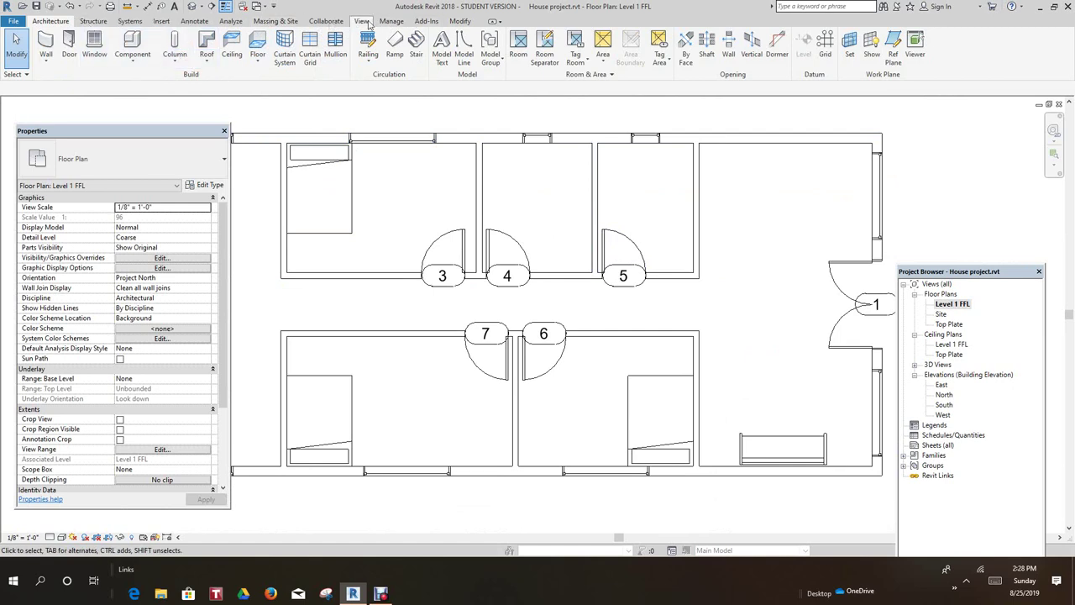
left_click(162, 21)
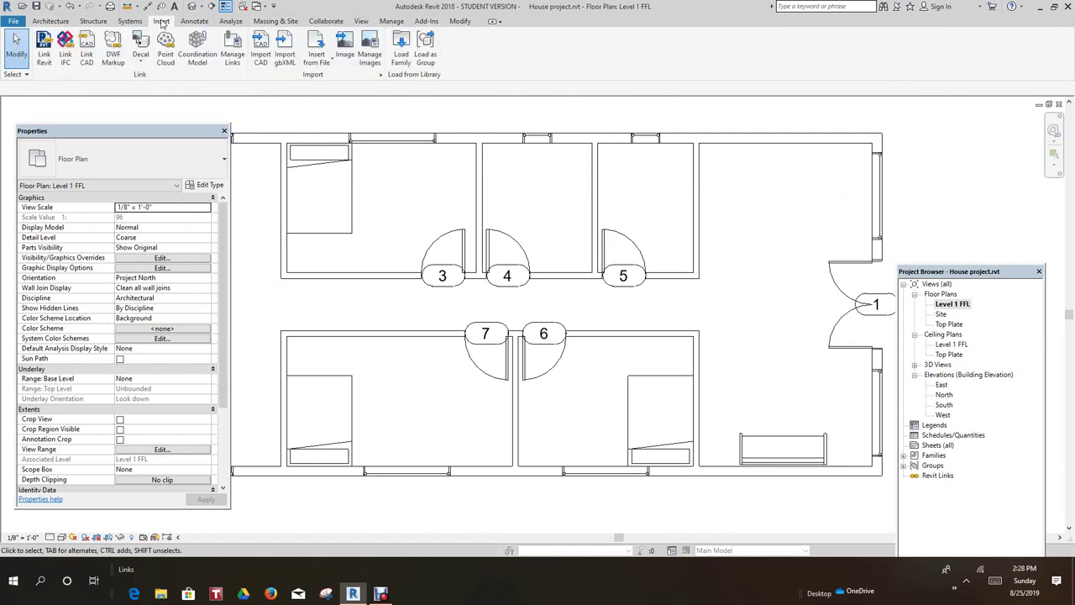
- Load Tub-Free Standing-3D.rfa from Plumbing > Architectural > Fixtures > Bathtubs
left_click(403, 60)
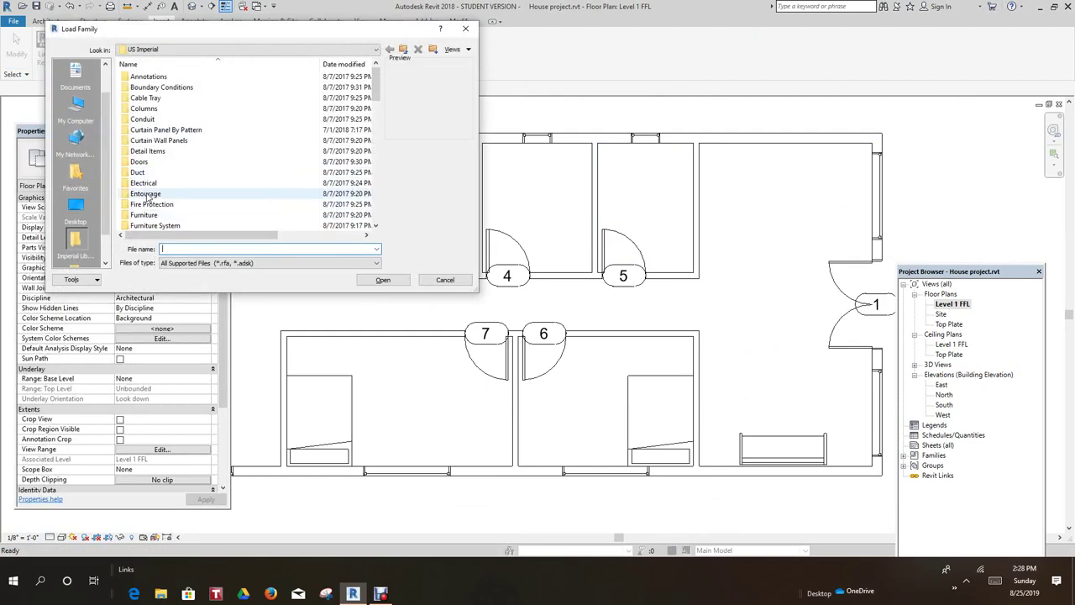
scroll(149, 202, "down", 3)
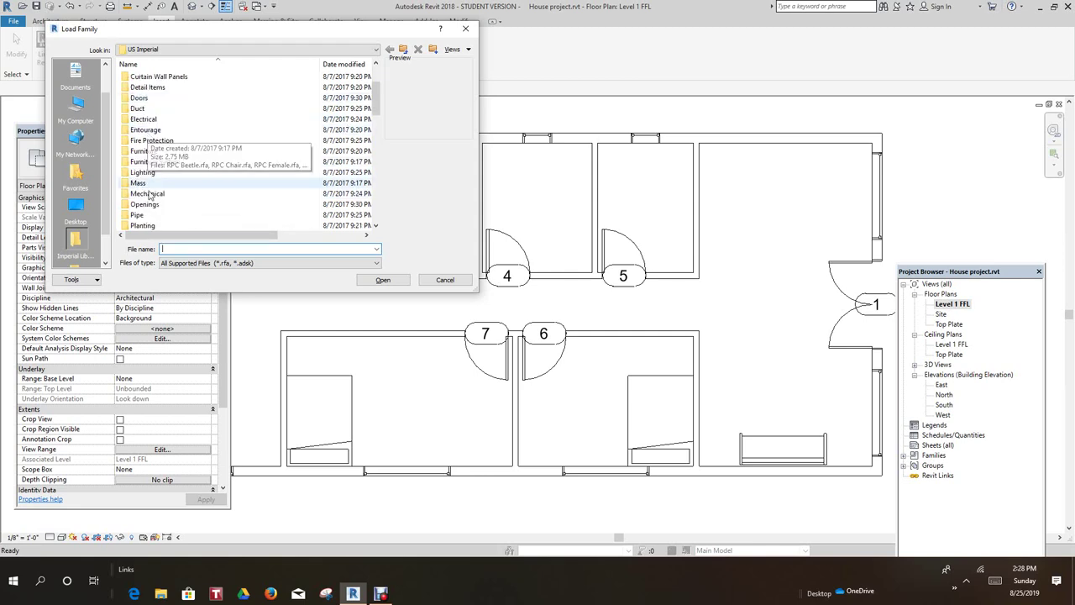
double_click(146, 205)
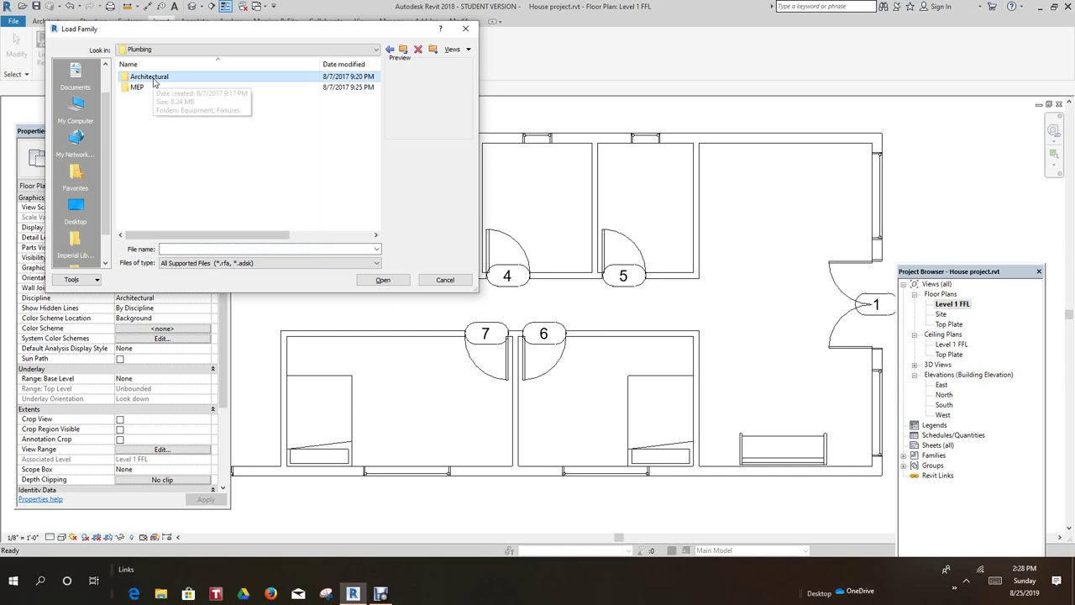
double_click(151, 77)
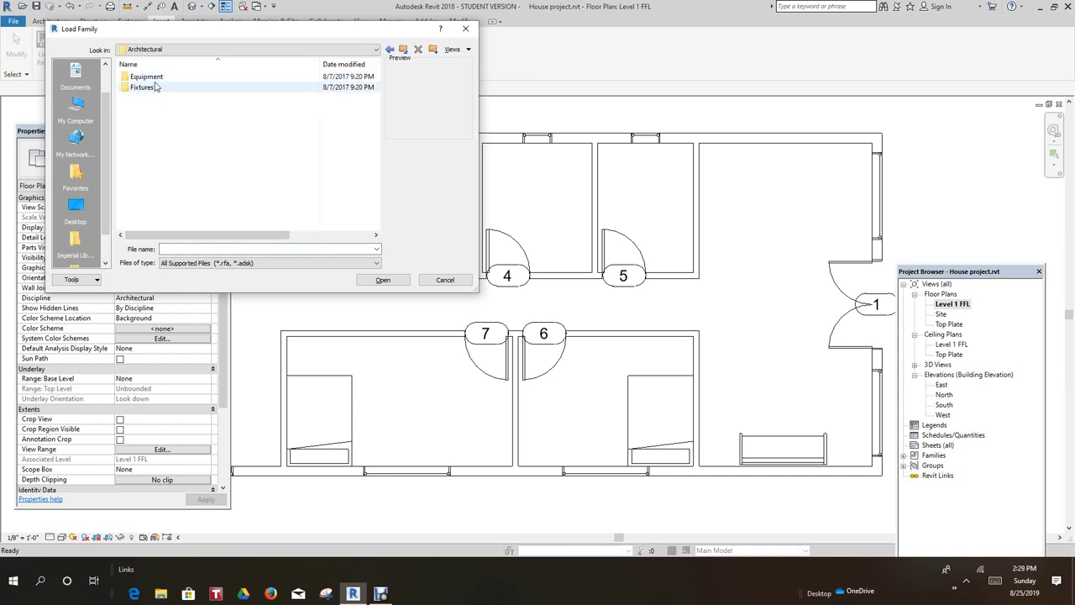
double_click(146, 77)
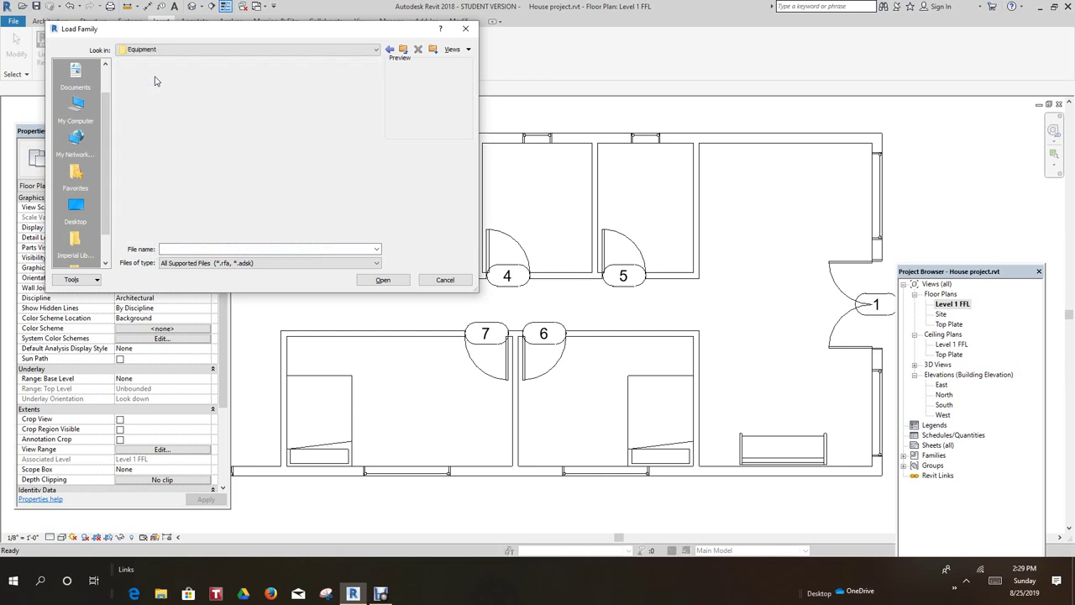
double_click(152, 78)
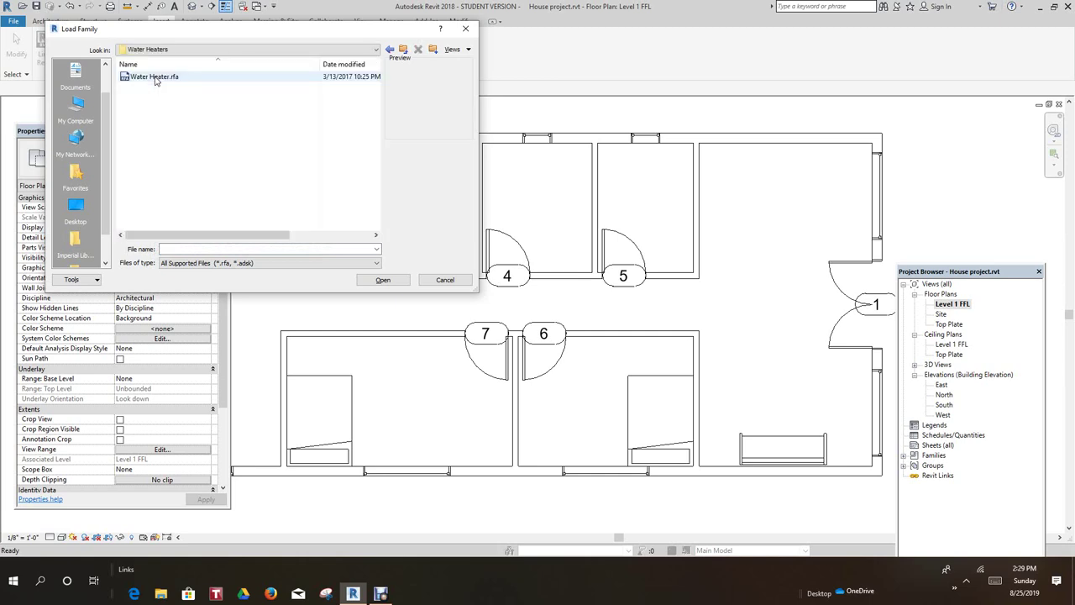
left_click(403, 52)
double_click(147, 88)
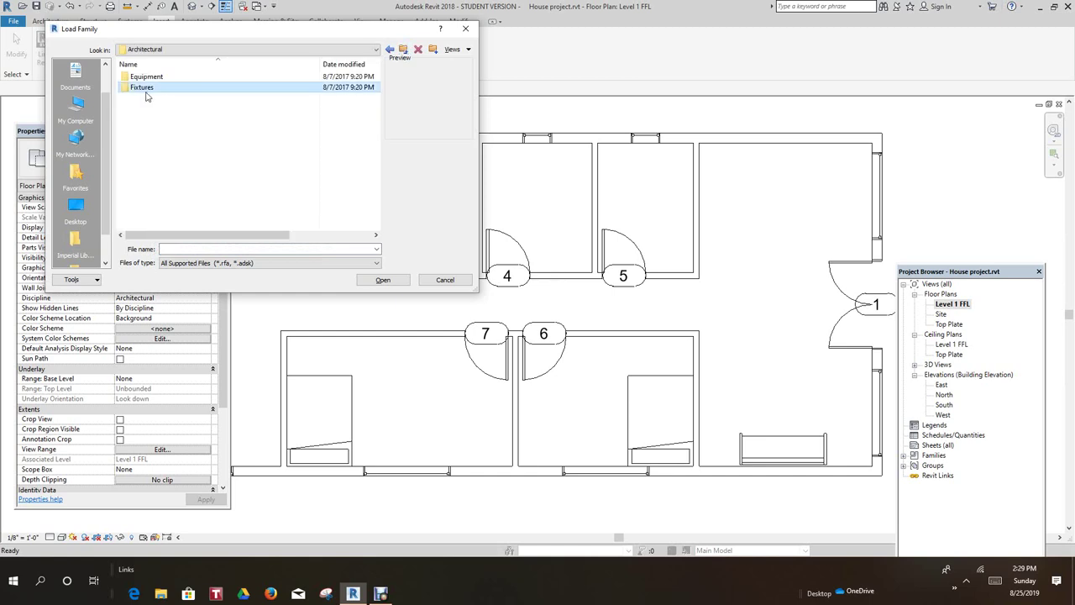
double_click(144, 79)
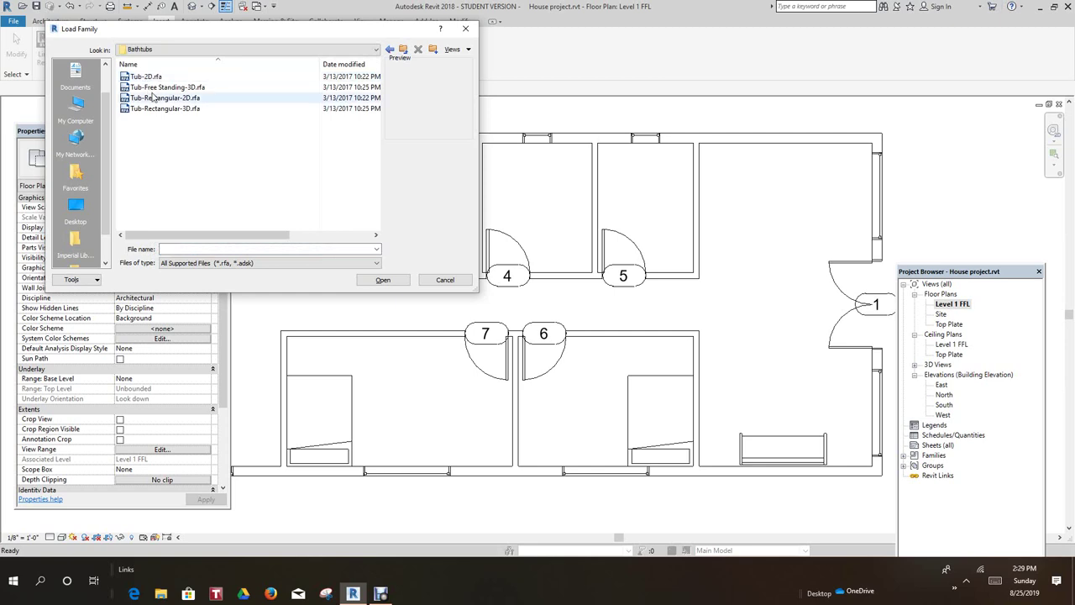
double_click(151, 109)
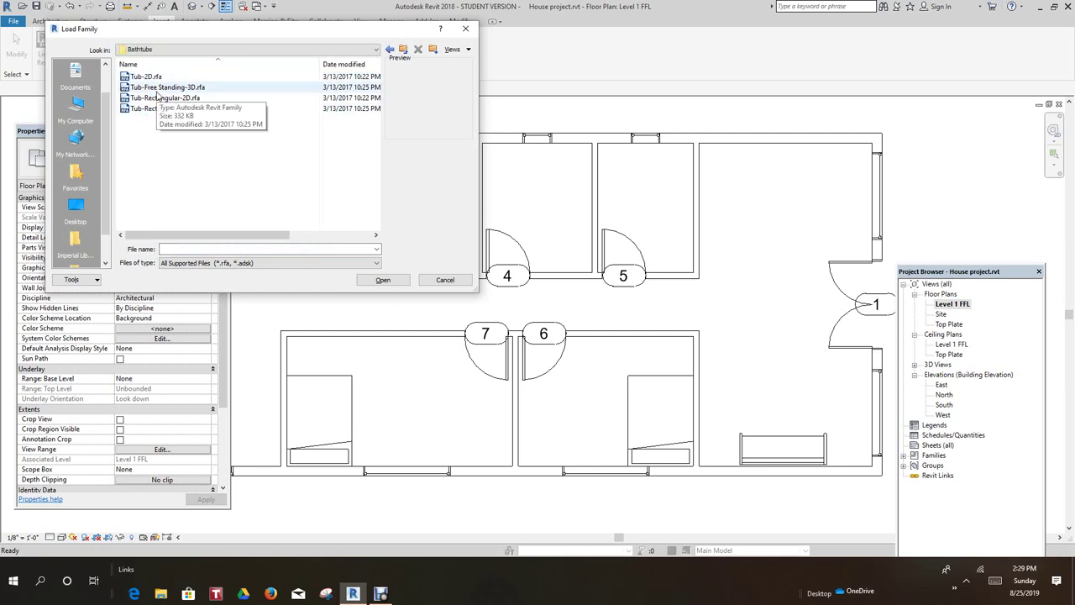
left_click(148, 88)
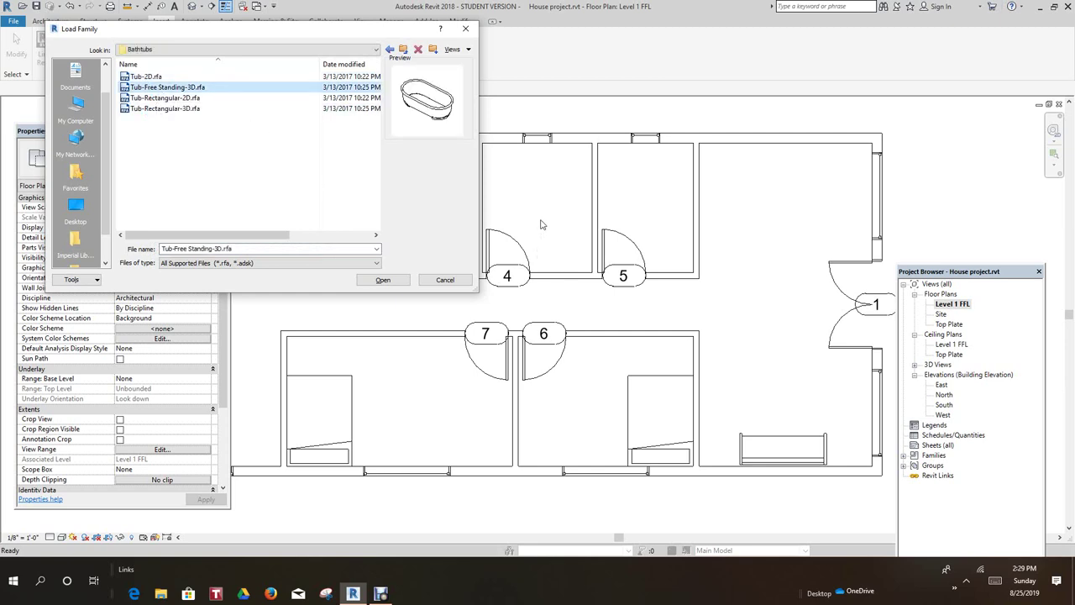
left_click(383, 280)
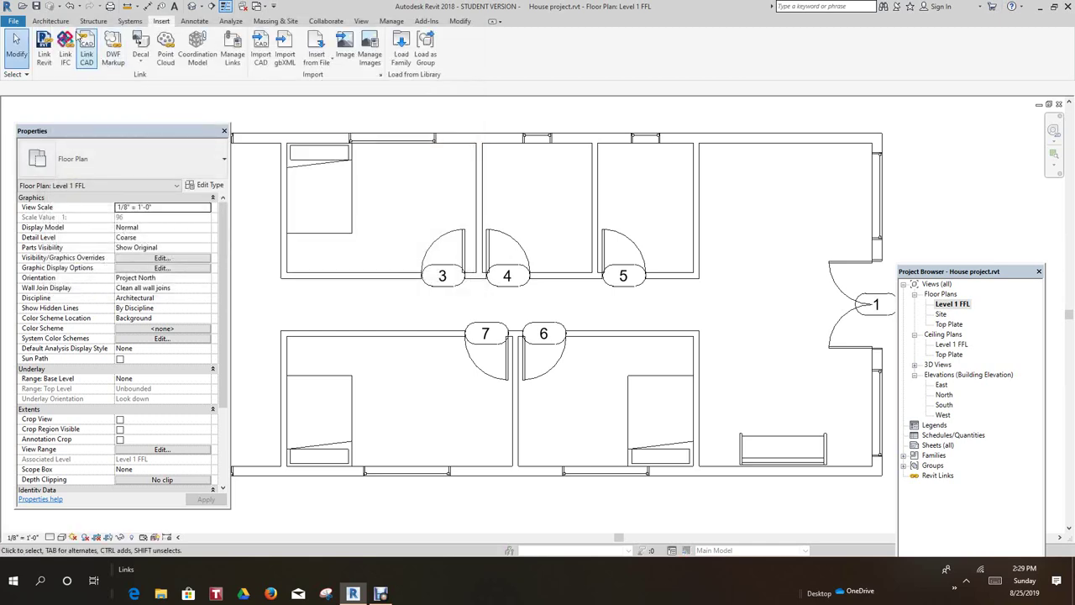
- Place the 30" x 60" Tub-Free Standing-3D horizontally against the north wall behind door 4
left_click(49, 21)
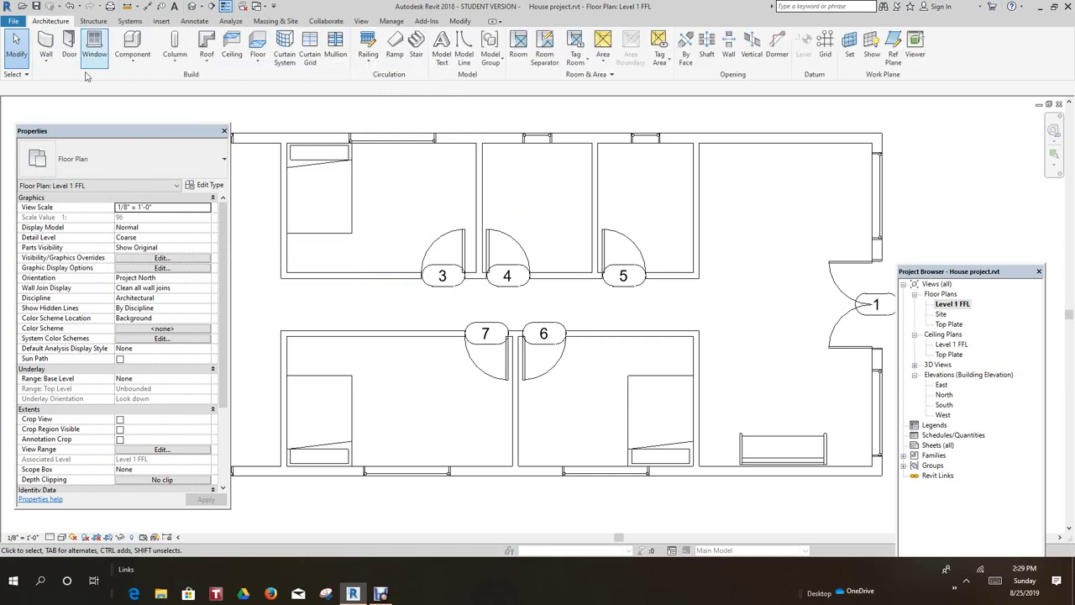
left_click(134, 43)
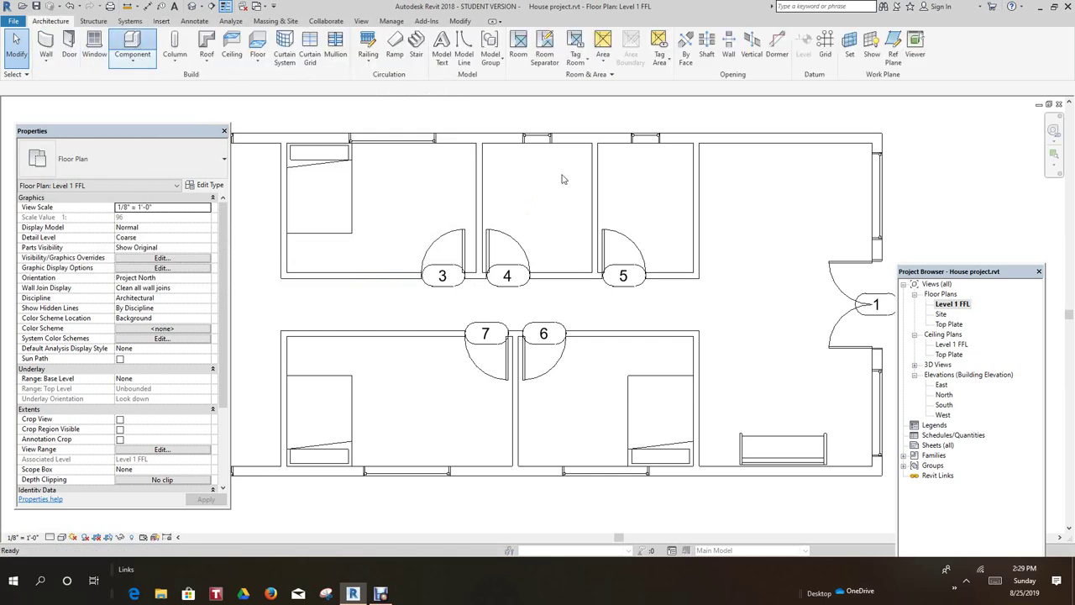
scroll(528, 187, "up", 1)
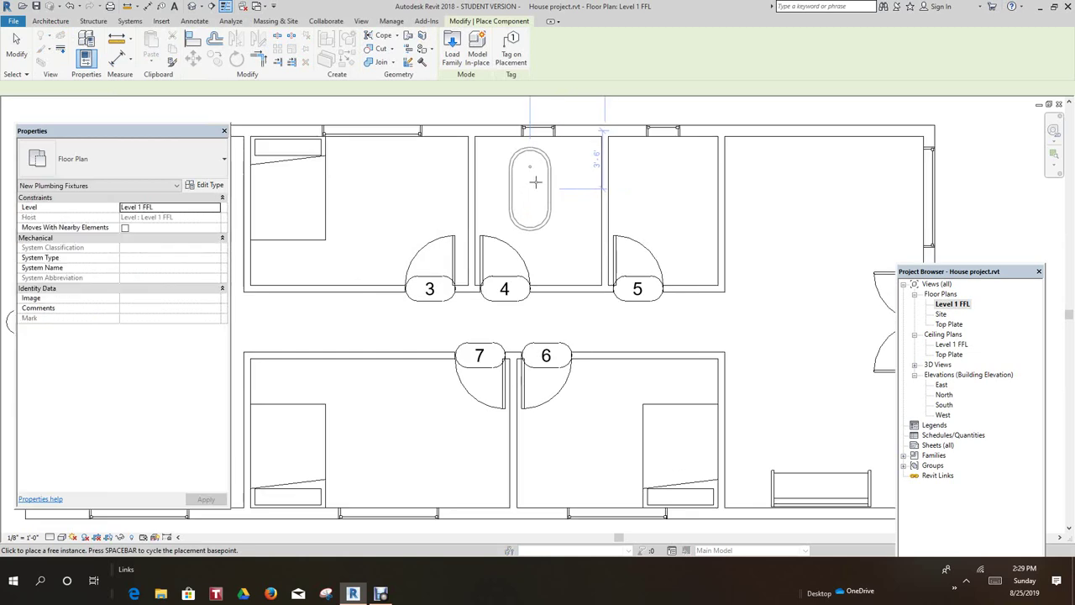
key("space")
key("space")
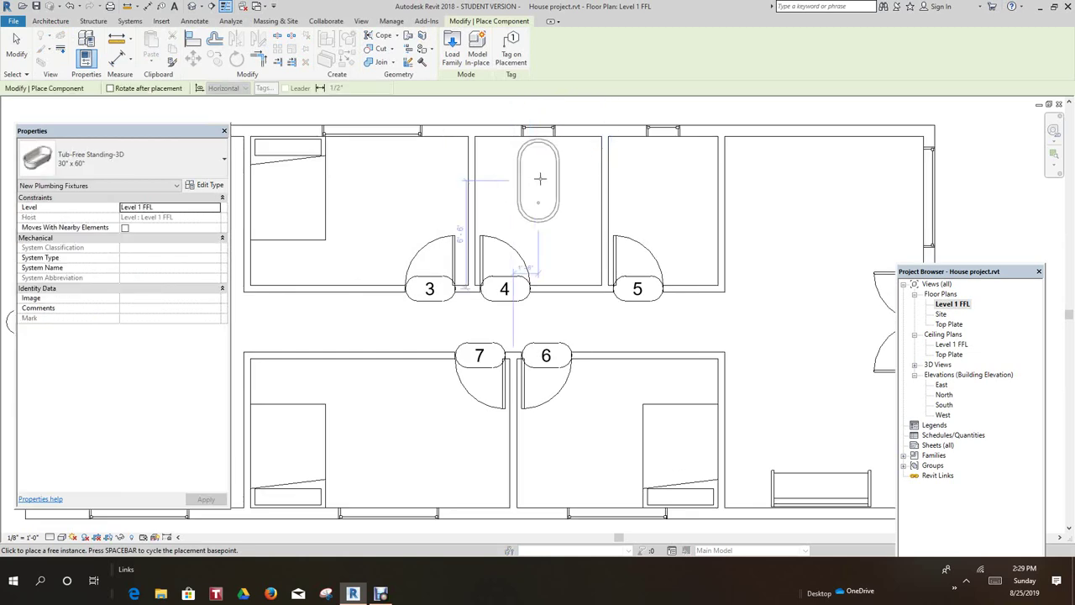
key("space")
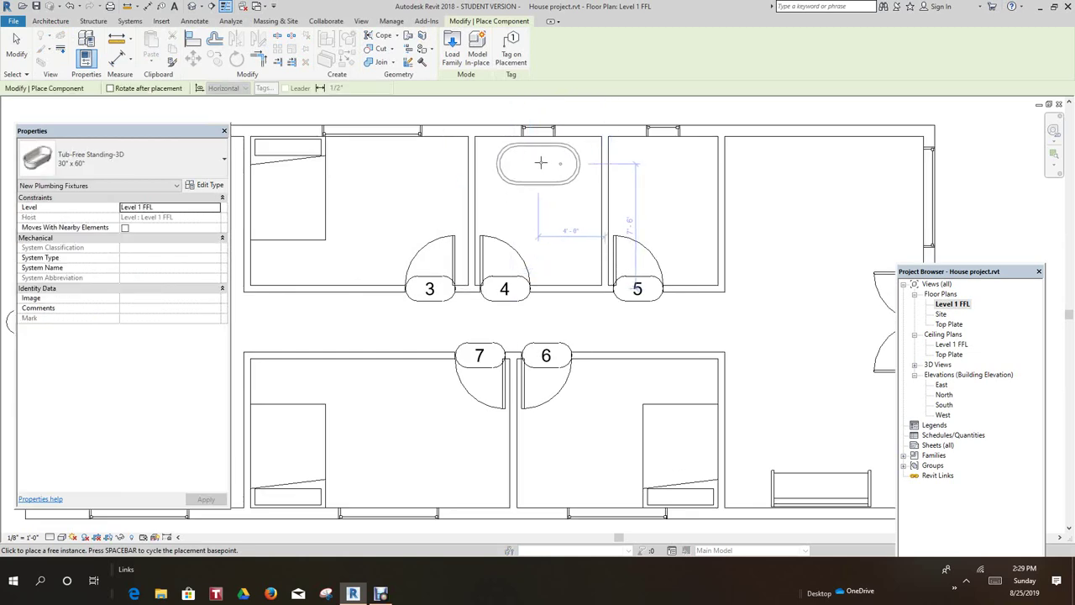
left_click(540, 162)
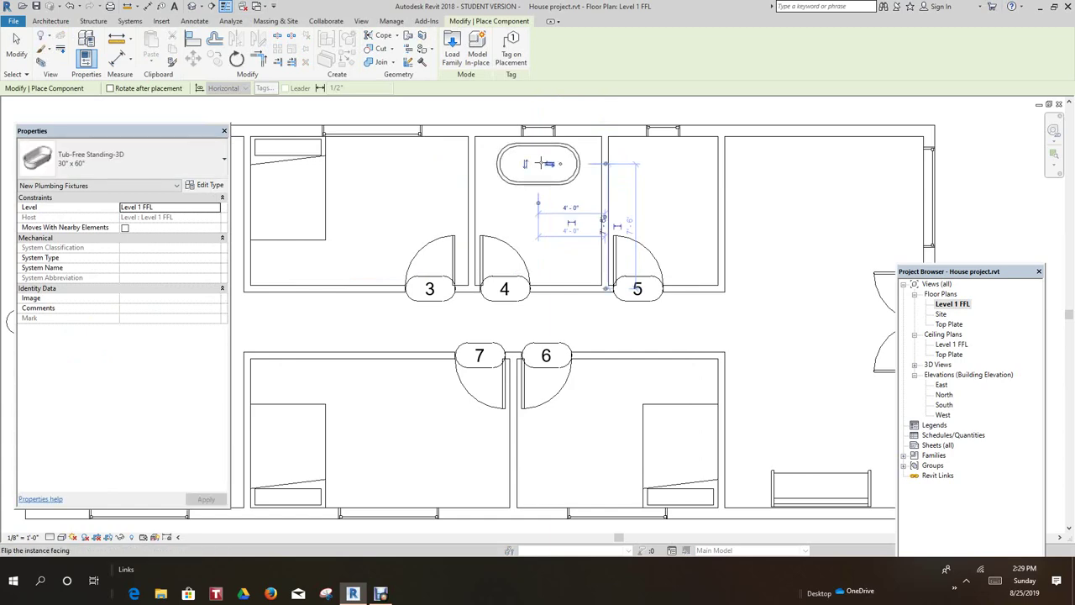
key("Escape")
key("Escape")
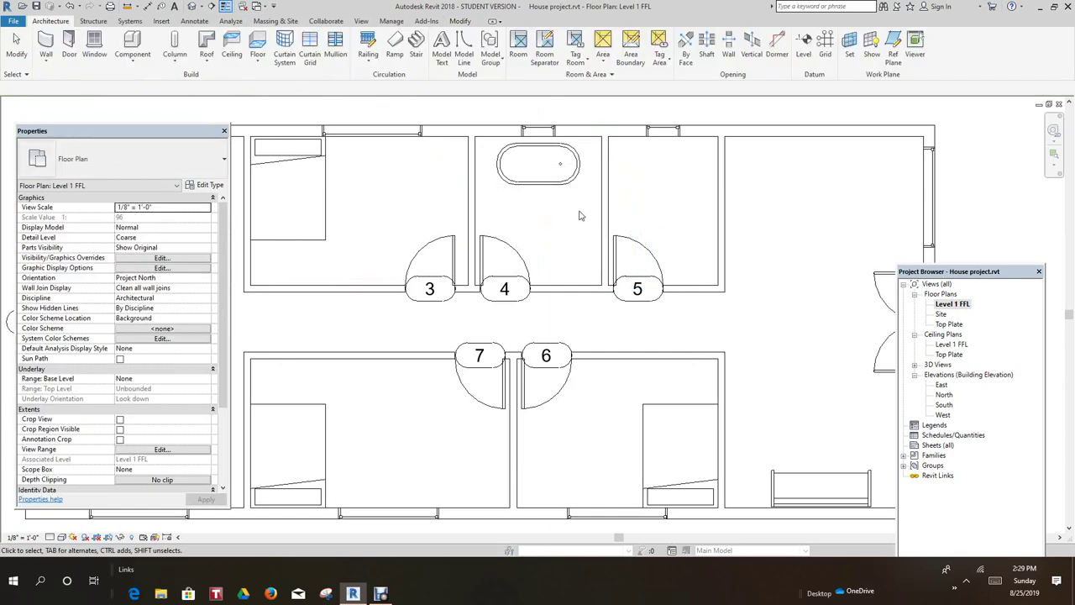
scroll(583, 216, "up", 1)
- Move the bathtub slightly upward in the bathroom using MV
left_click(559, 172)
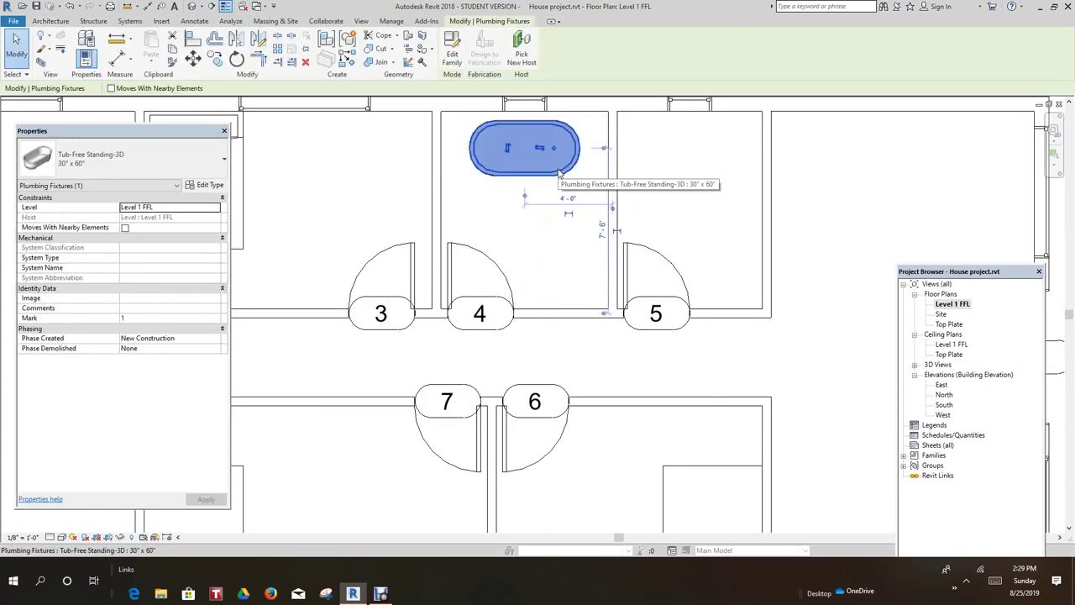
scroll(558, 172, "up", 1)
middle_click_drag(554, 193, 554, 327)
scroll(470, 159, "up", 2)
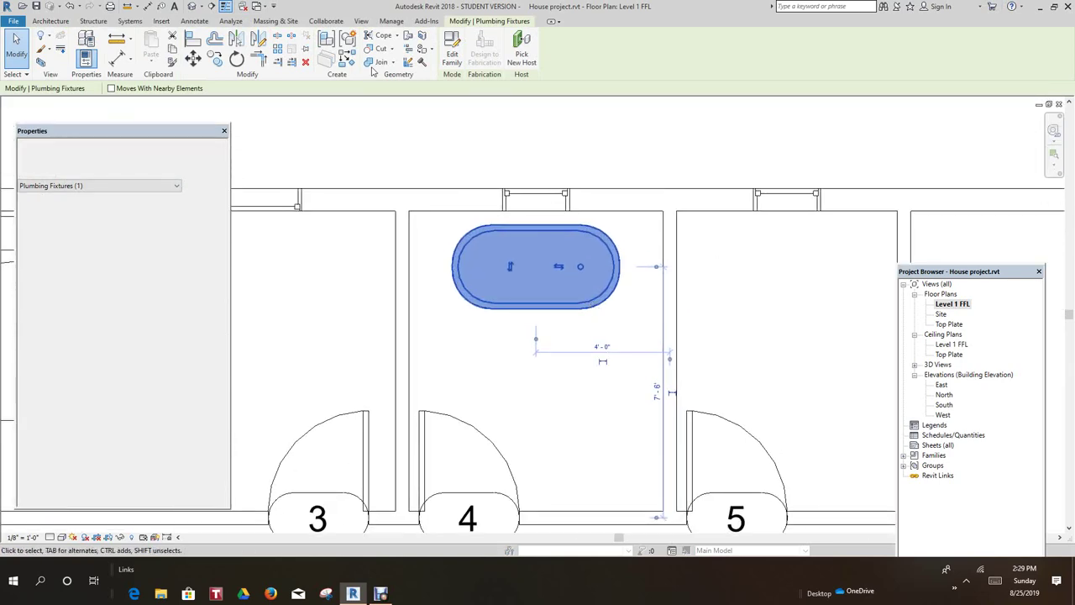
key("m")
key("v")
left_click(596, 331)
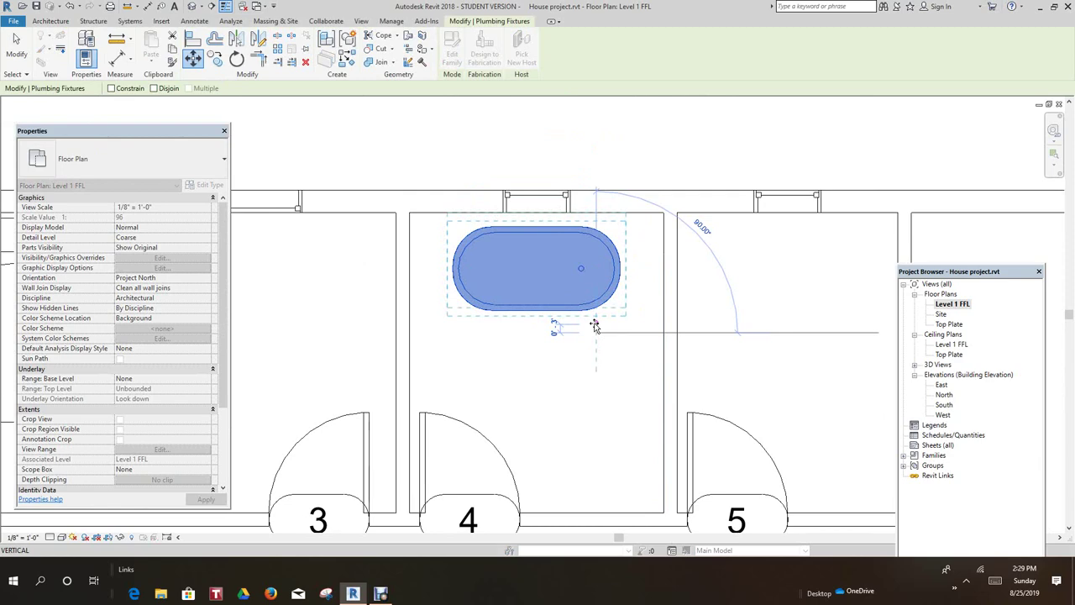
left_click(594, 315)
key("Escape")
scroll(575, 339, "down", 2)
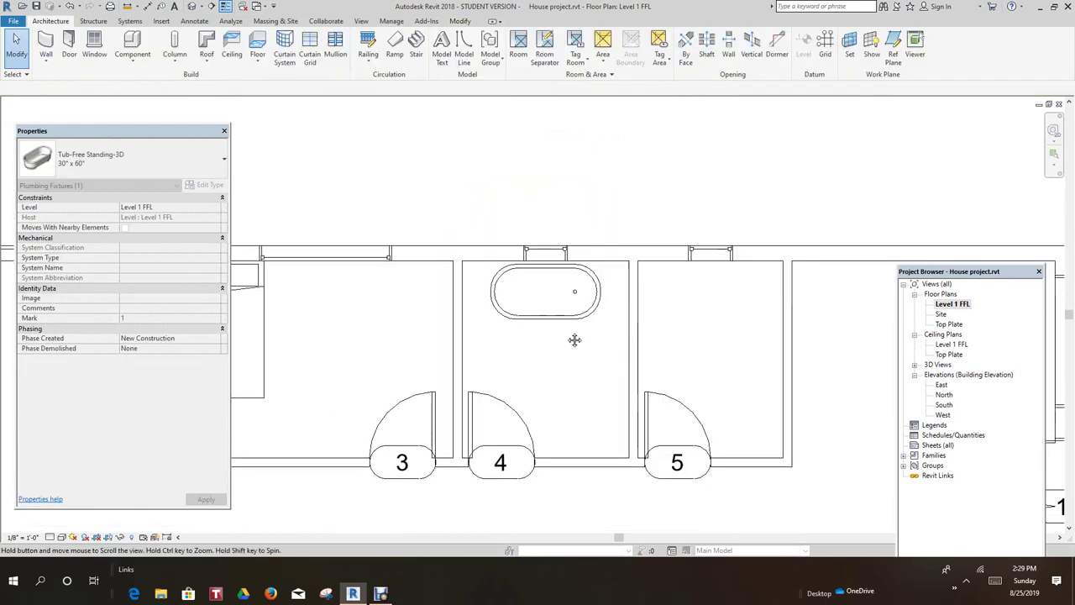
- Shift the top-left bedroom's double bed slightly right, away from the west wall
middle_click_drag(574, 340, 549, 307)
scroll(557, 319, "up", 1)
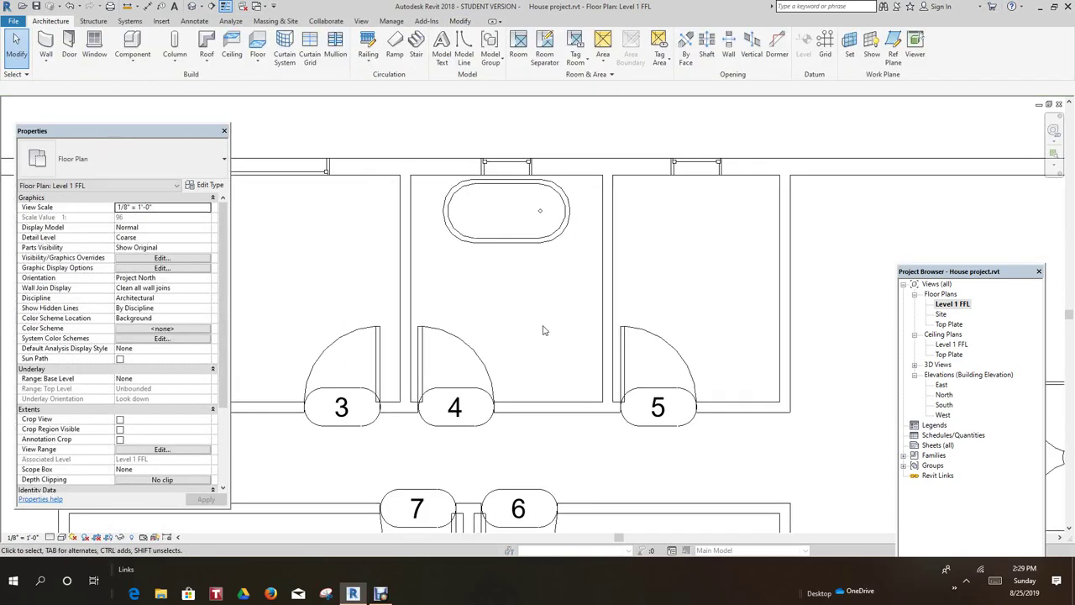
scroll(550, 254, "down", 1)
middle_click_drag(540, 287, 540, 254)
scroll(496, 330, "down", 3)
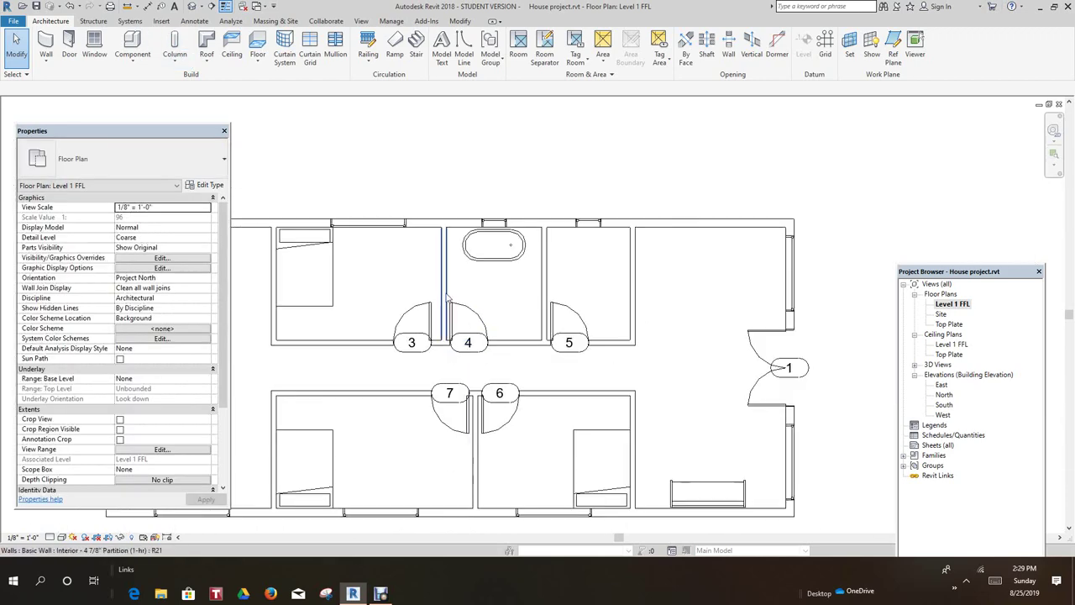
scroll(334, 308, "up", 2)
left_click(326, 311)
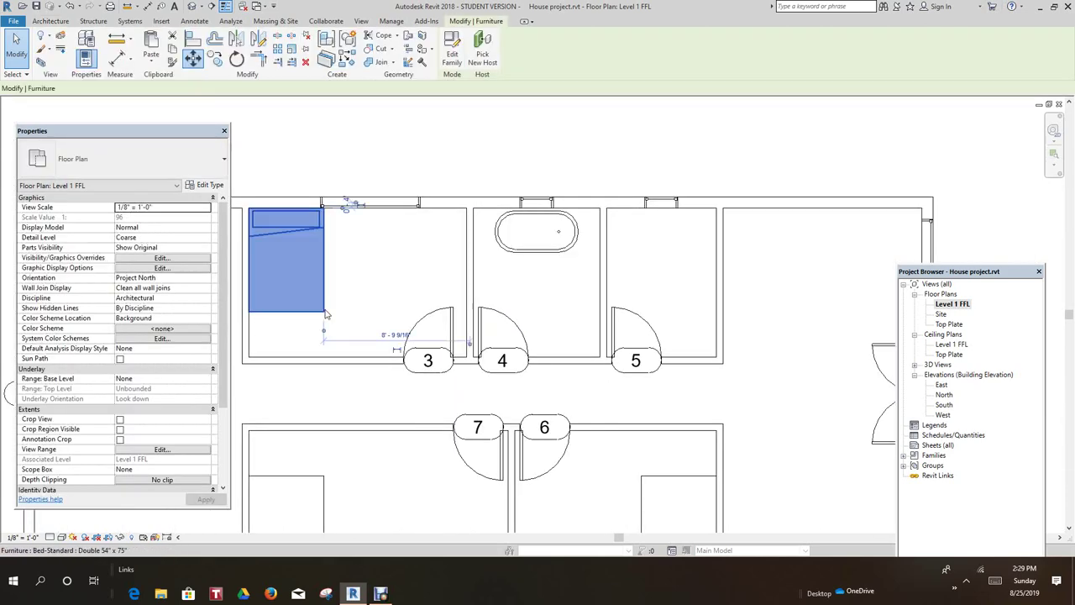
left_click_drag(326, 315, 335, 315)
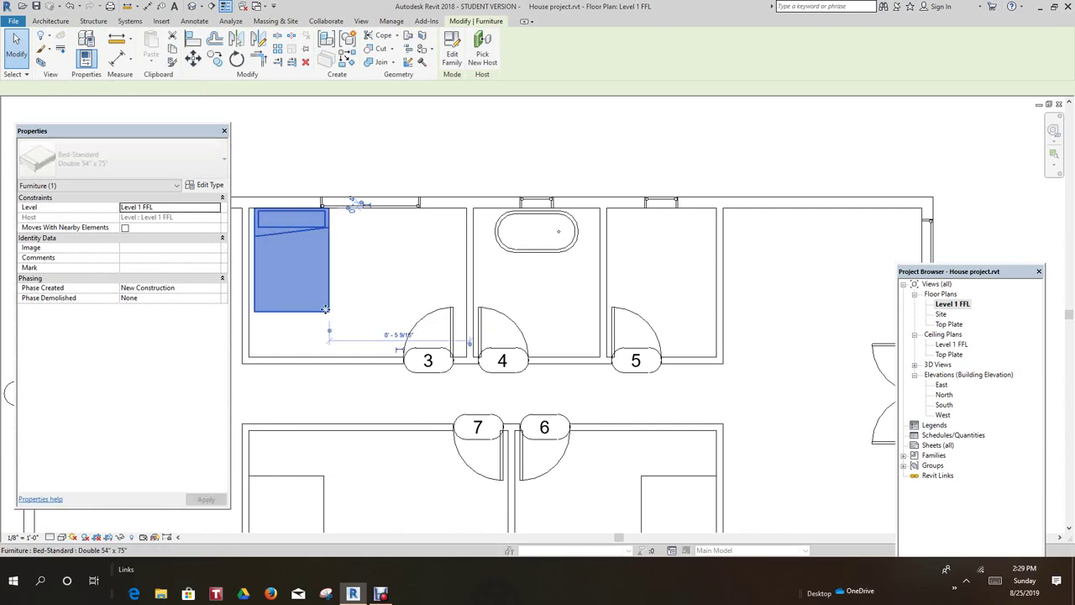
left_click(367, 139)
scroll(423, 164, "down", 2)
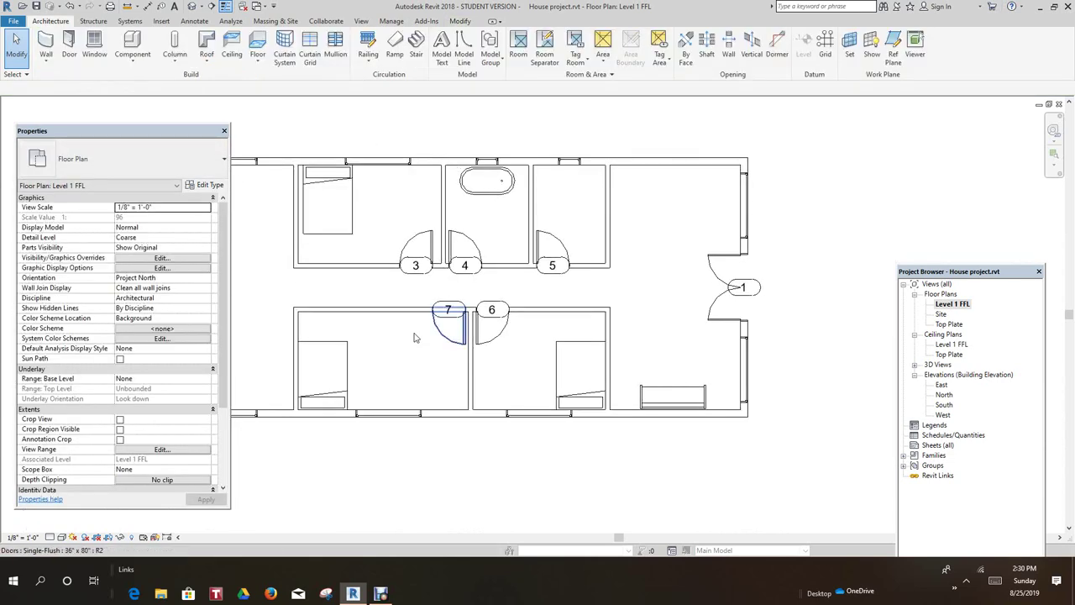
scroll(344, 370, "up", 2)
scroll(378, 367, "down", 1)
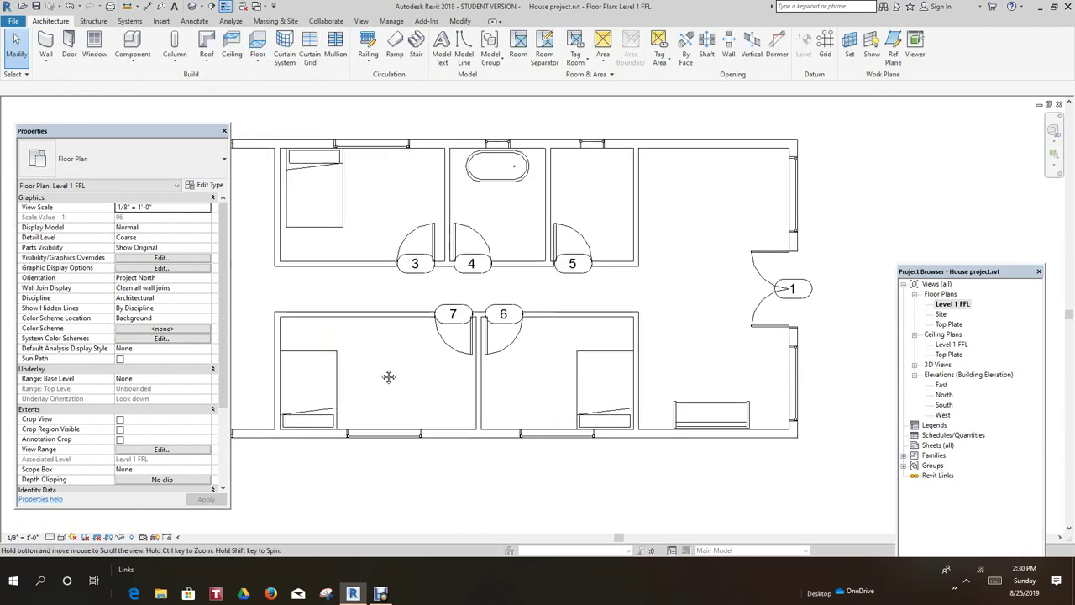
- Open the Load Family browser from the Insert tools
scroll(476, 175, "down", 1)
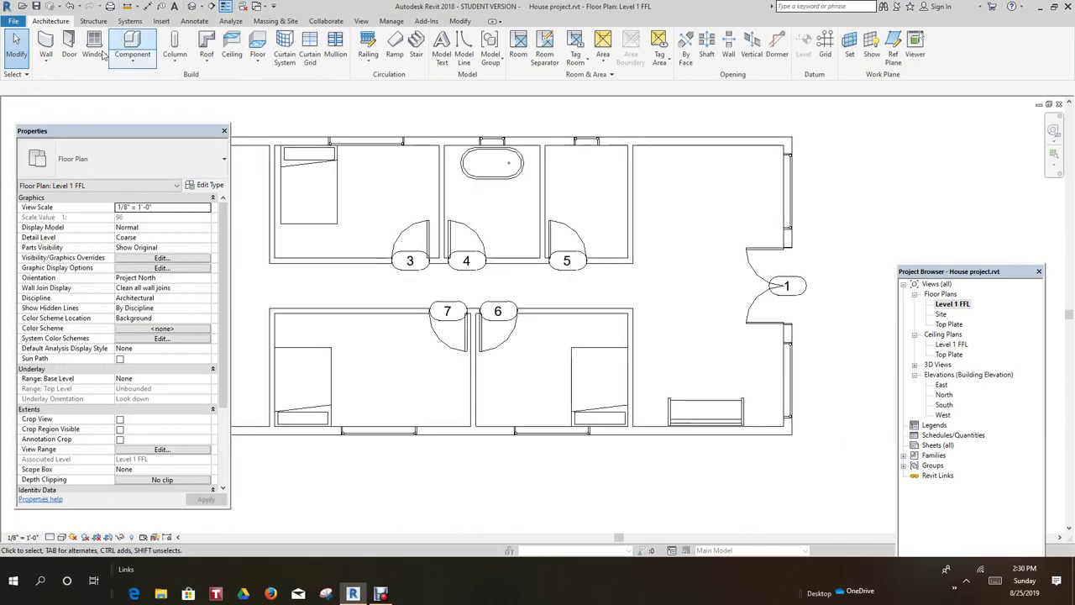
left_click(162, 21)
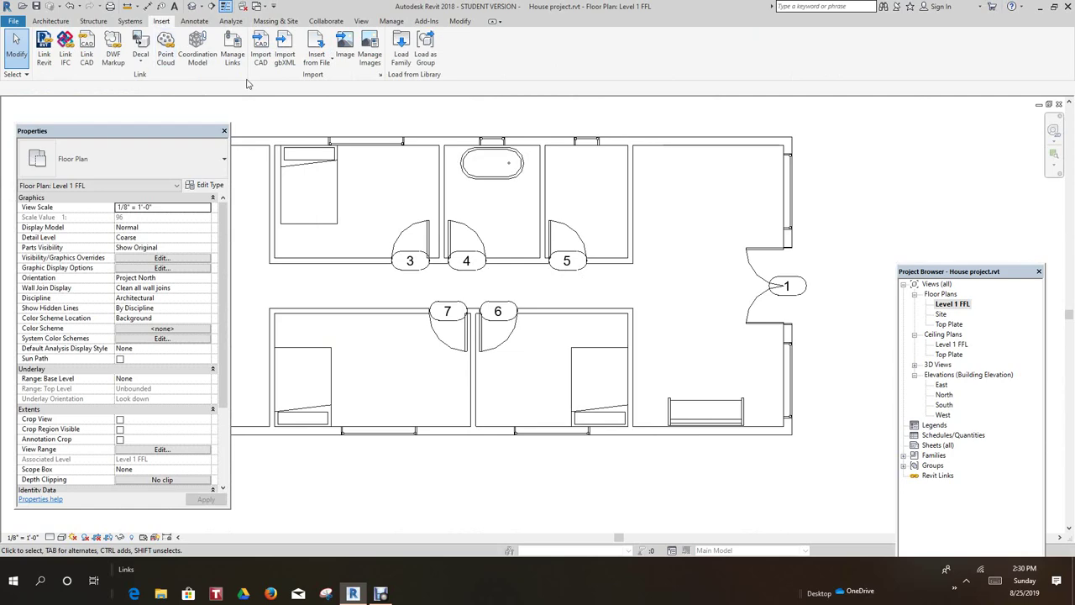
left_click(401, 51)
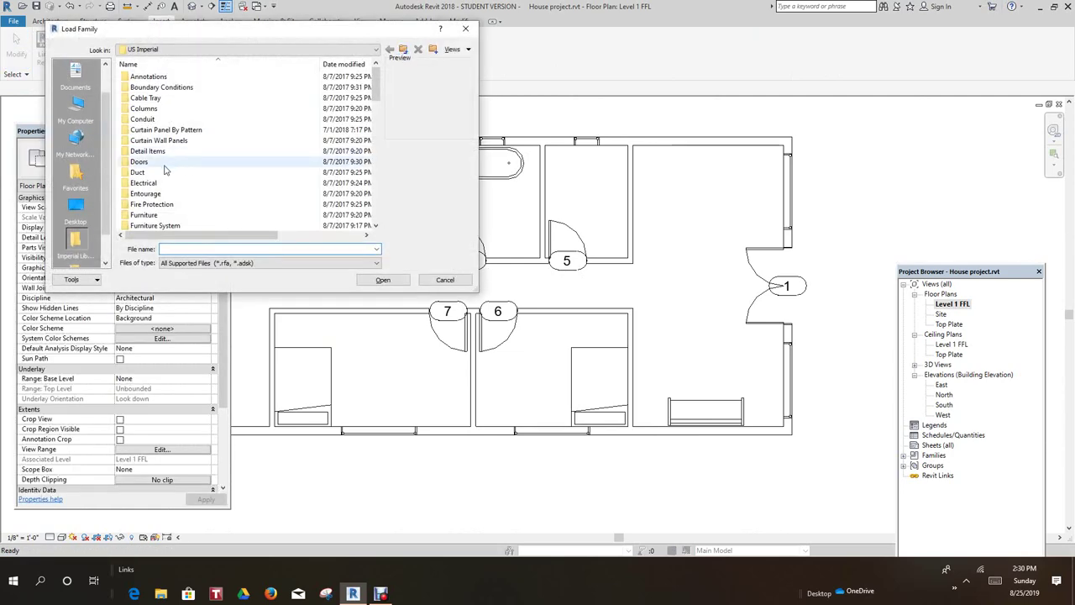
scroll(147, 181, "down", 4)
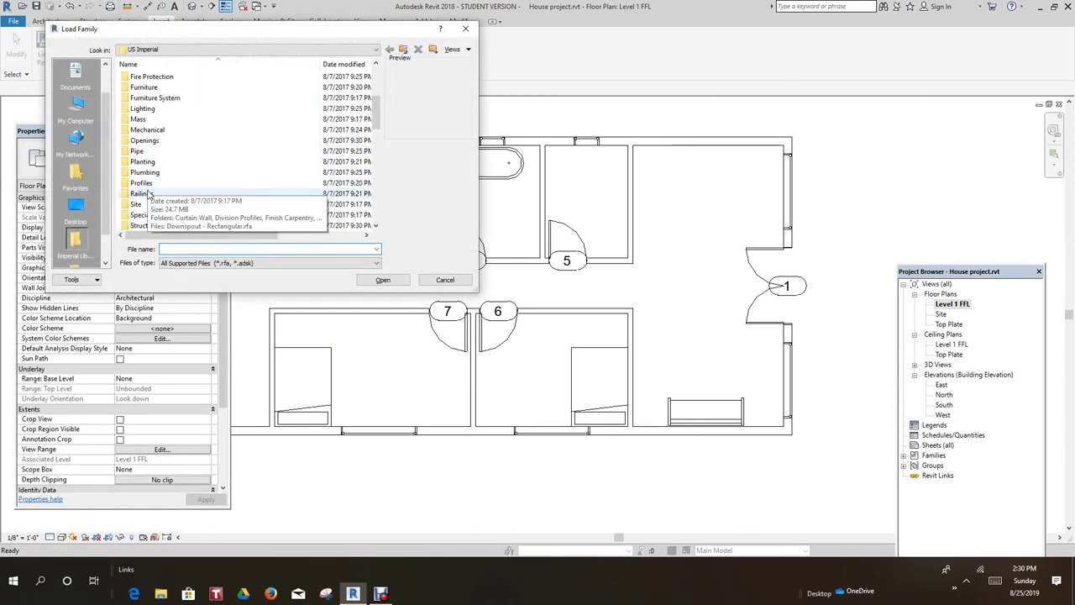
scroll(147, 195, "up", 3)
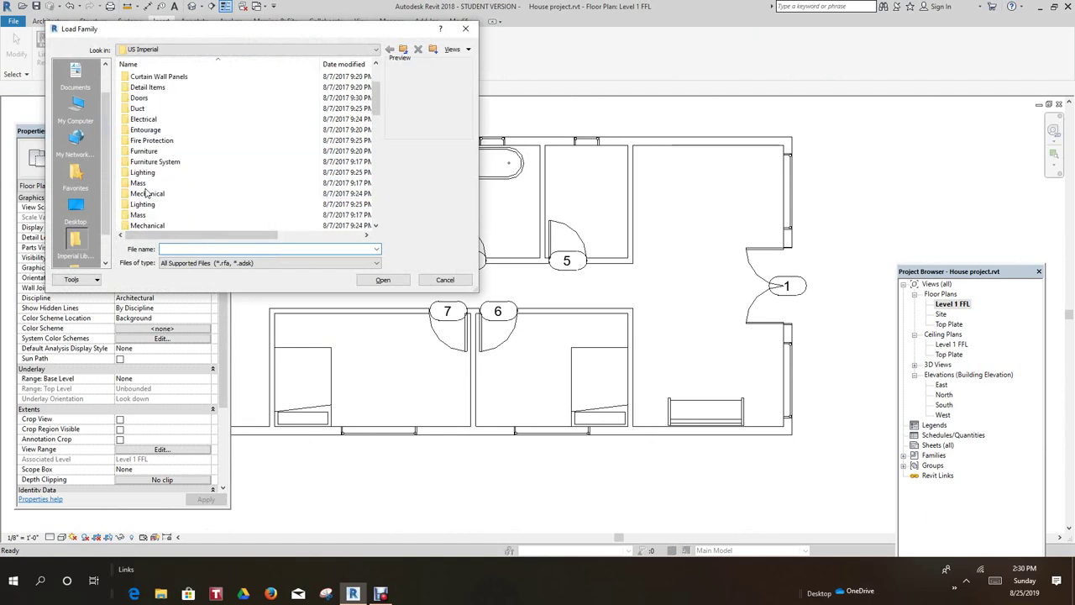
scroll(148, 197, "down", 2)
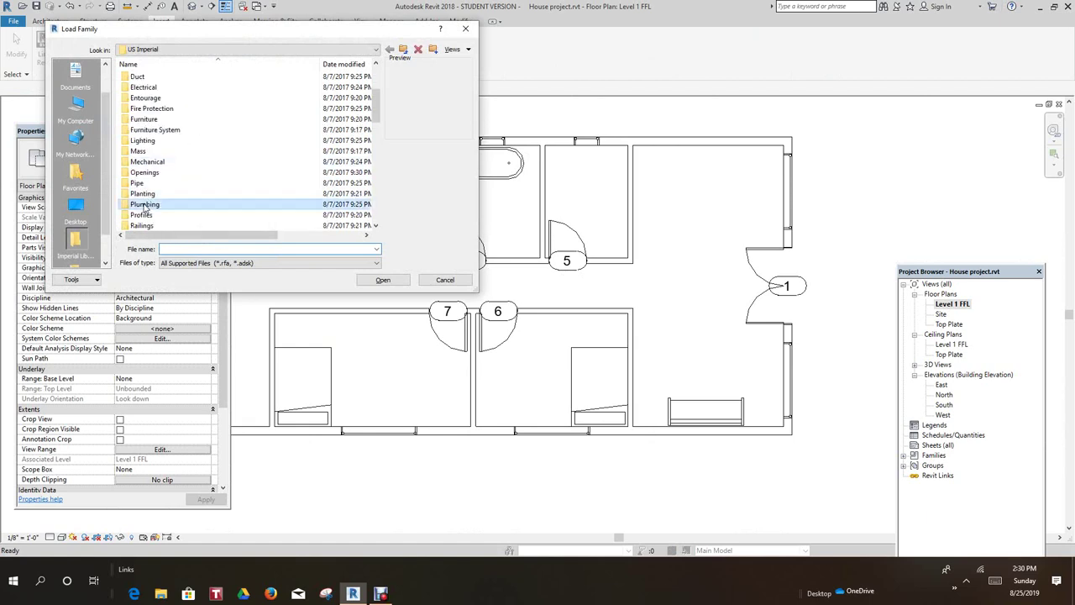
- Load Toilet-Domestic-3D.rfa from Plumbing > Architectural > Fixtures > Water Closets
double_click(148, 204)
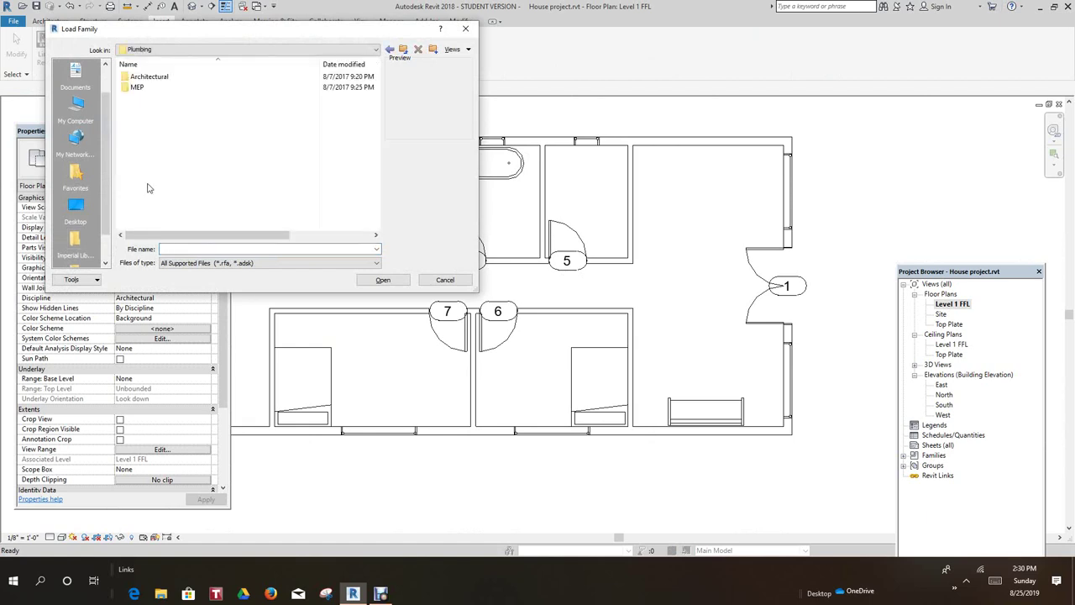
double_click(143, 78)
double_click(144, 88)
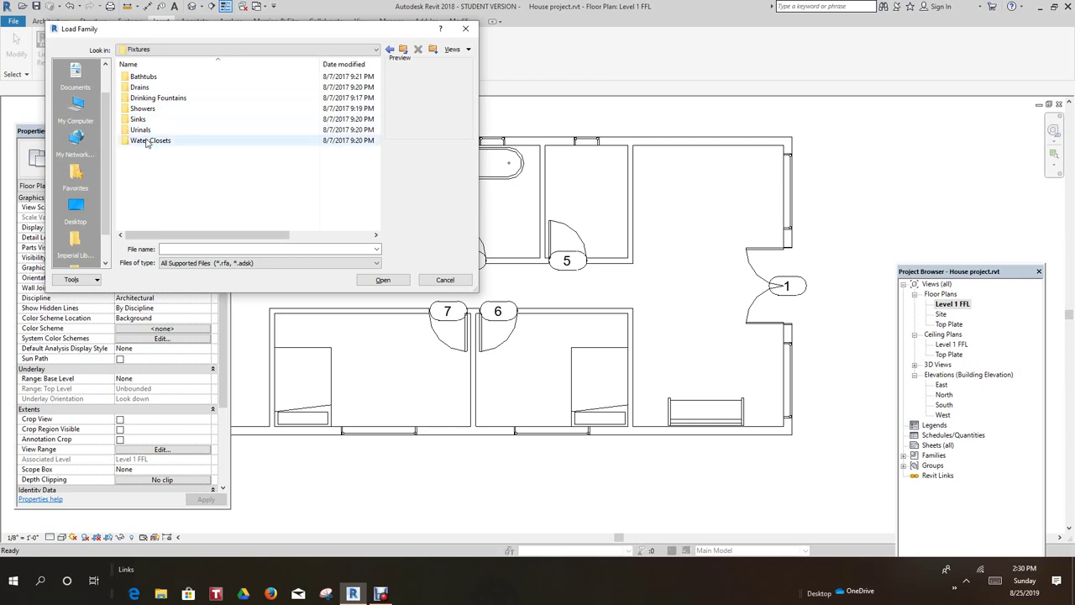
double_click(139, 107)
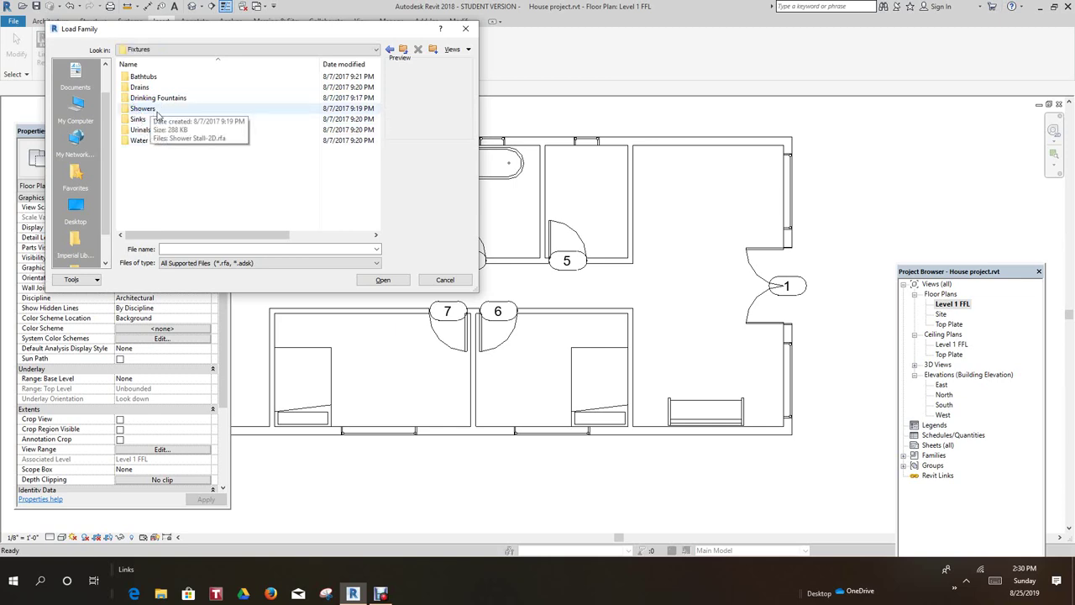
double_click(159, 141)
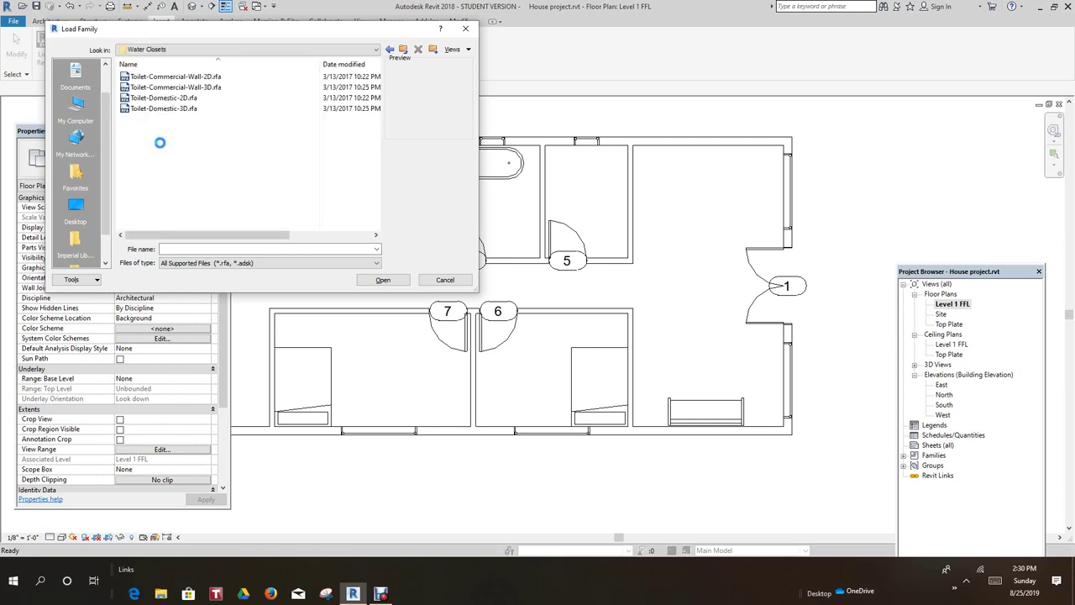
left_click(172, 88)
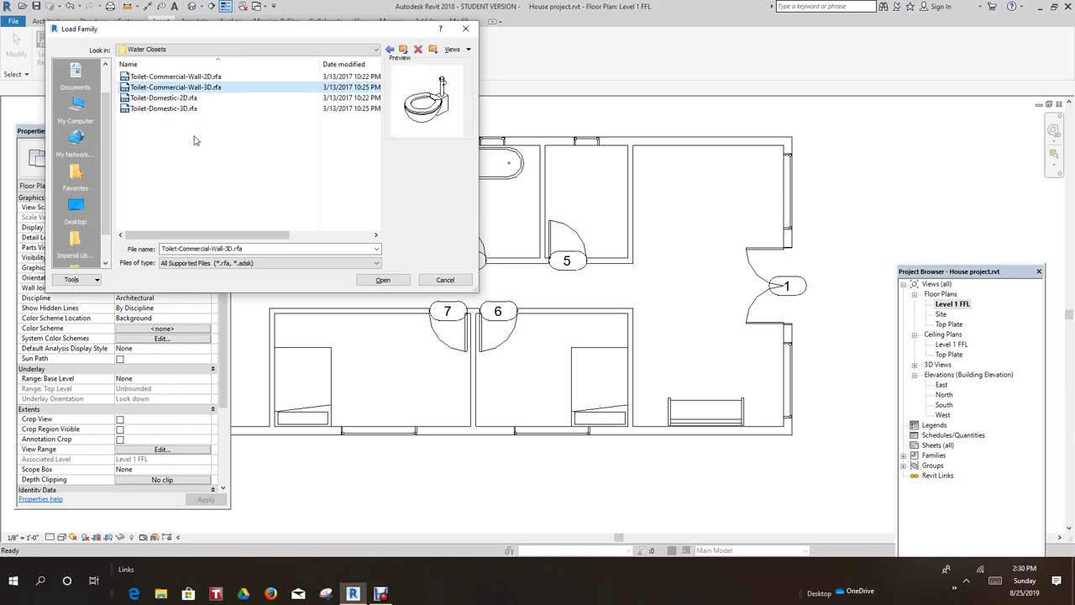
left_click(164, 99)
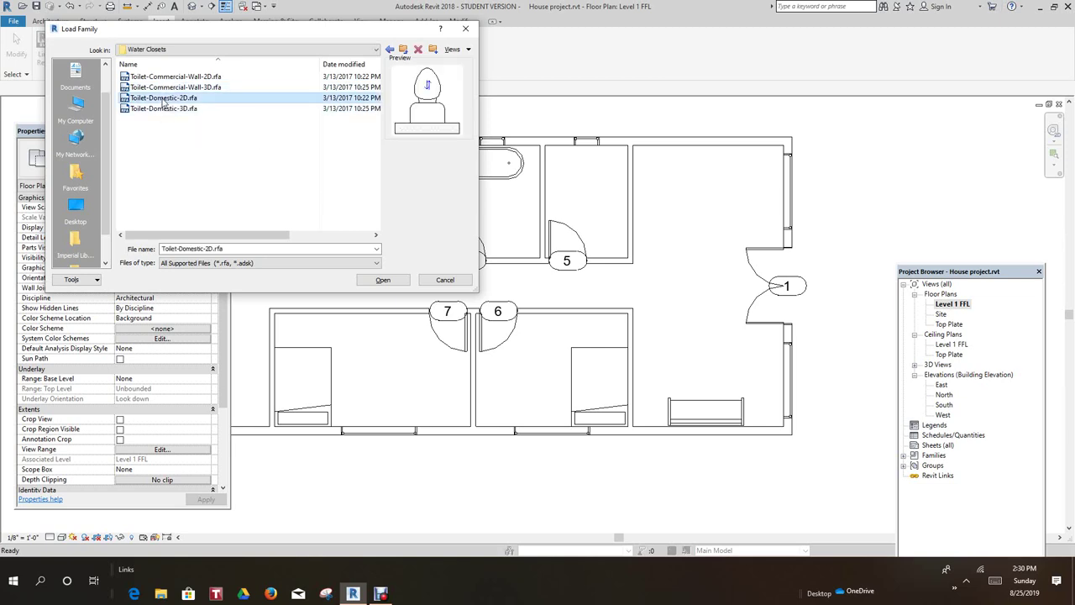
left_click(165, 110)
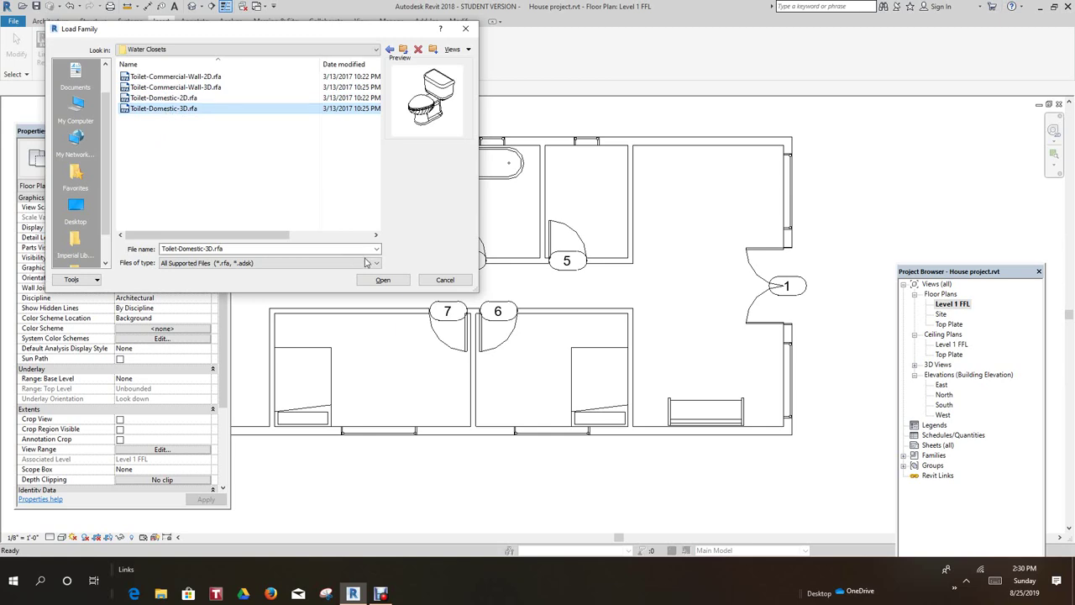
left_click(382, 281)
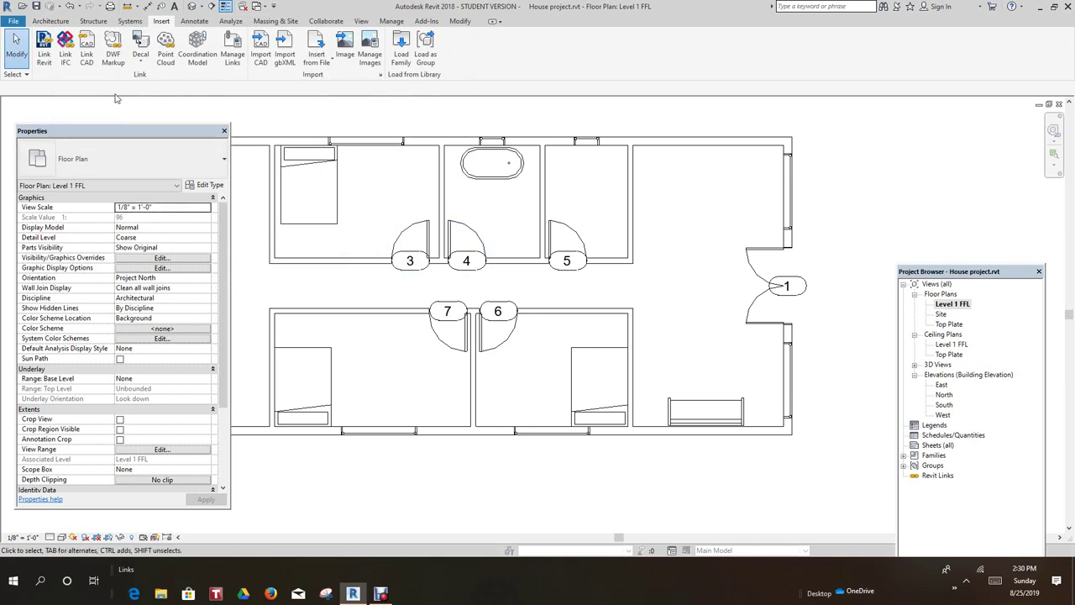
- Place a Toilet-Domestic-3D, rotated 90°, against room 5's wall below the freestanding tub
left_click(64, 23)
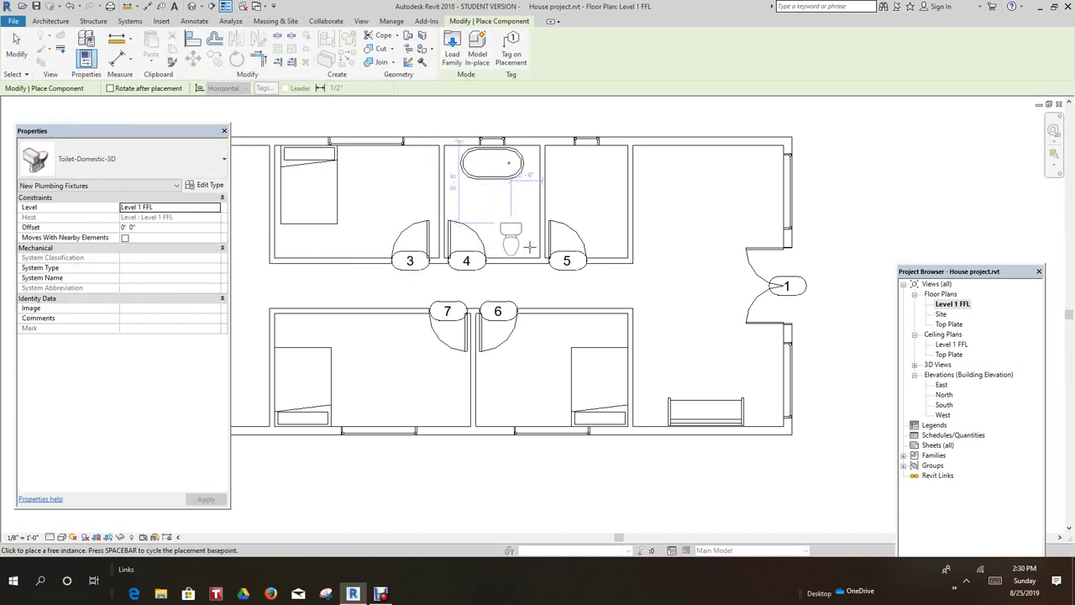
scroll(530, 247, "up", 1)
scroll(527, 245, "up", 1)
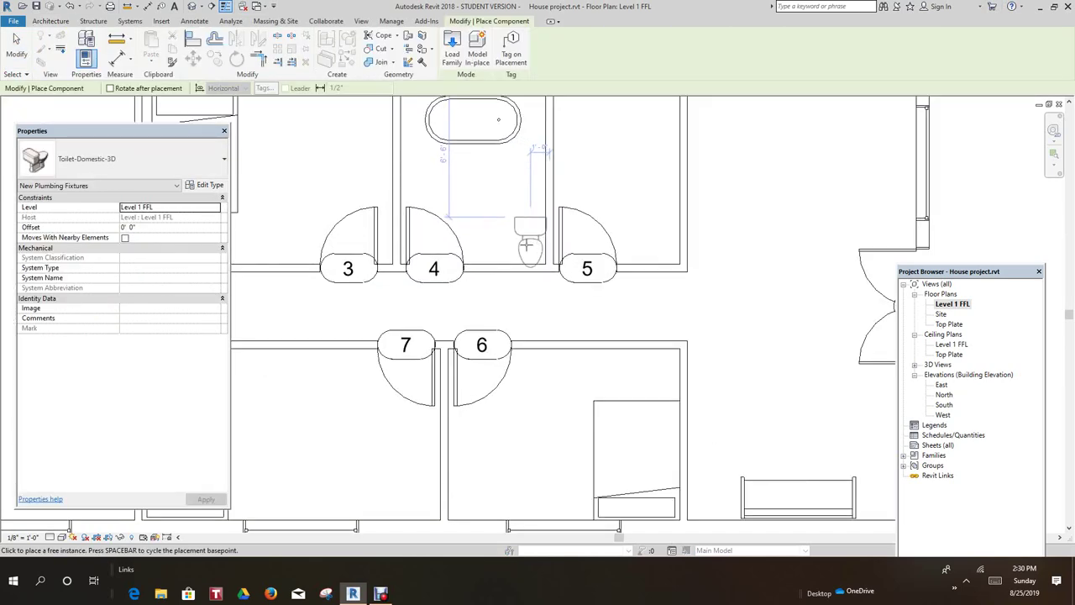
key("space")
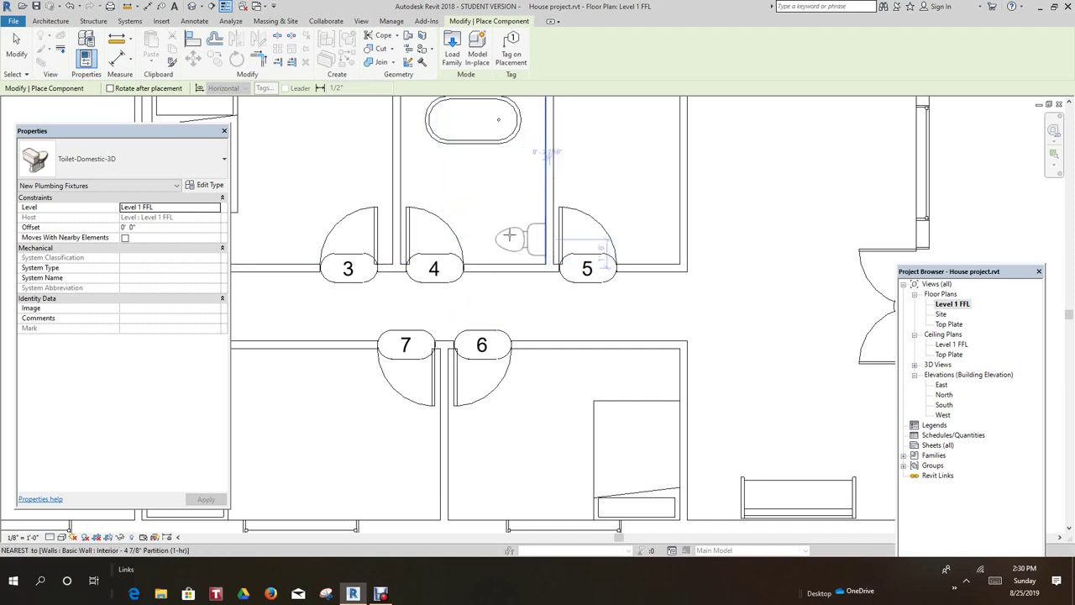
scroll(511, 234, "up", 2)
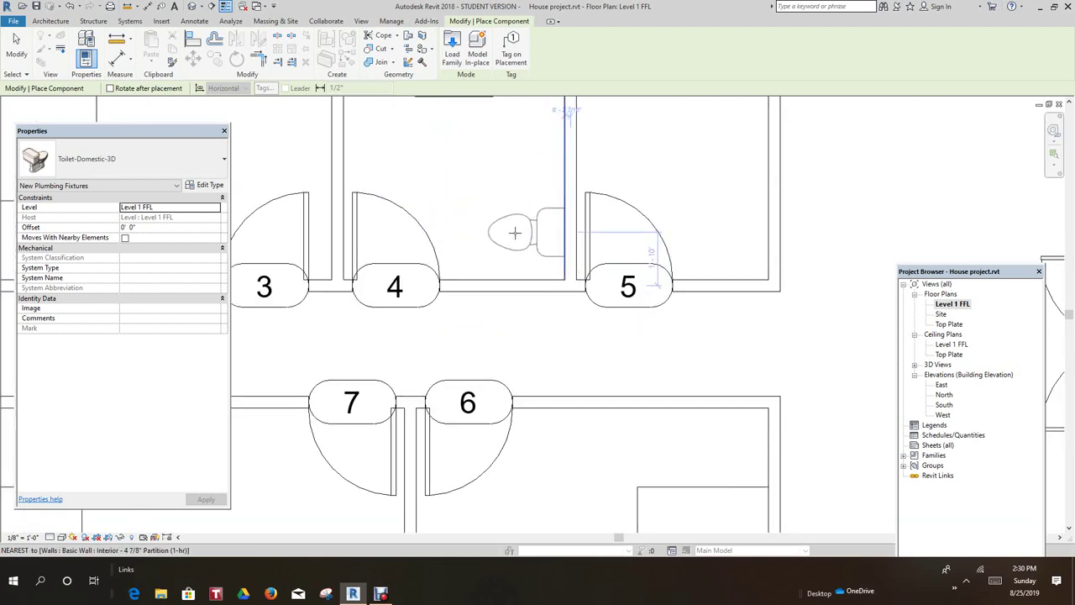
left_click(512, 233)
scroll(523, 317, "down", 2)
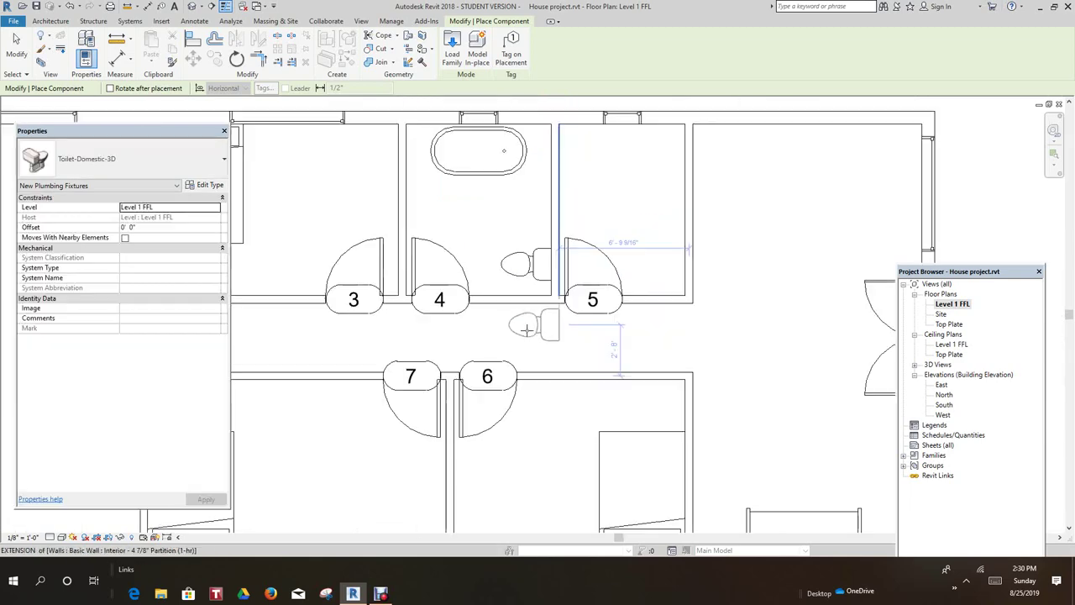
key("Escape")
scroll(588, 329, "down", 3)
key("Escape")
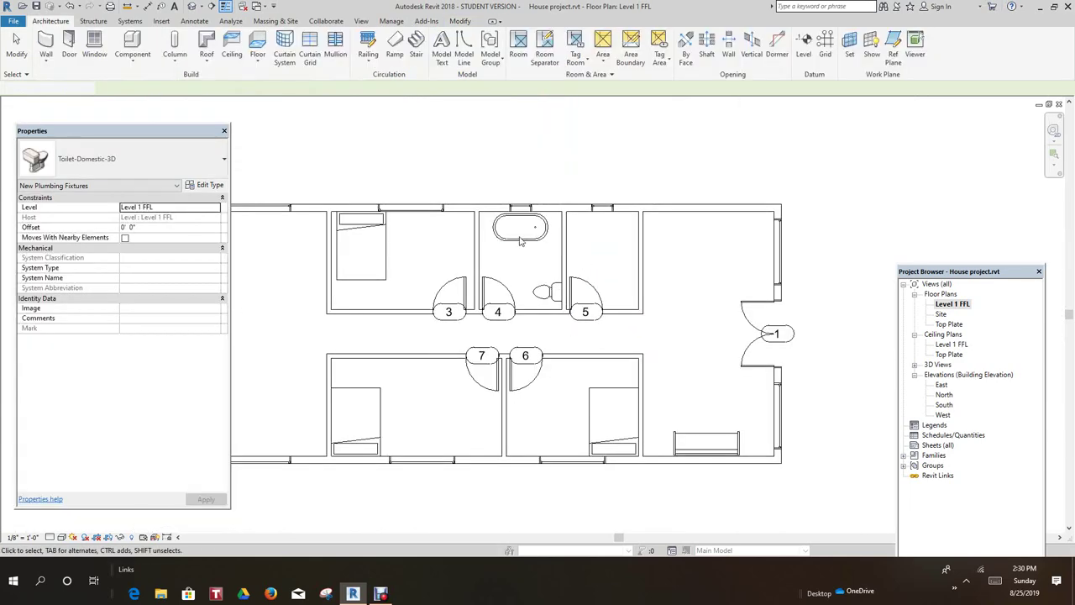
scroll(728, 281, "down", 3)
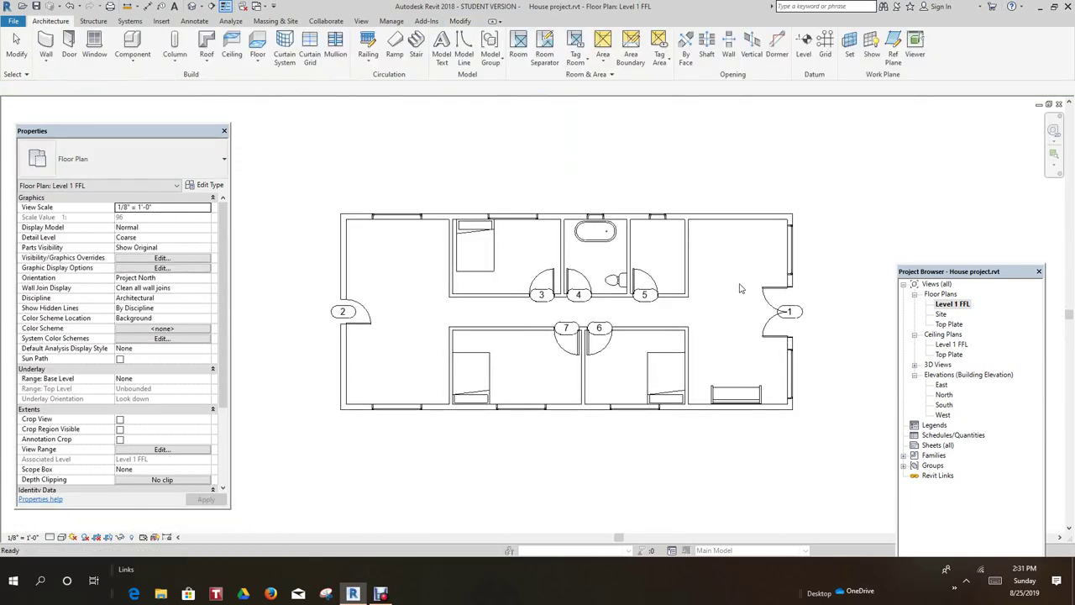
scroll(565, 372, "up", 4)
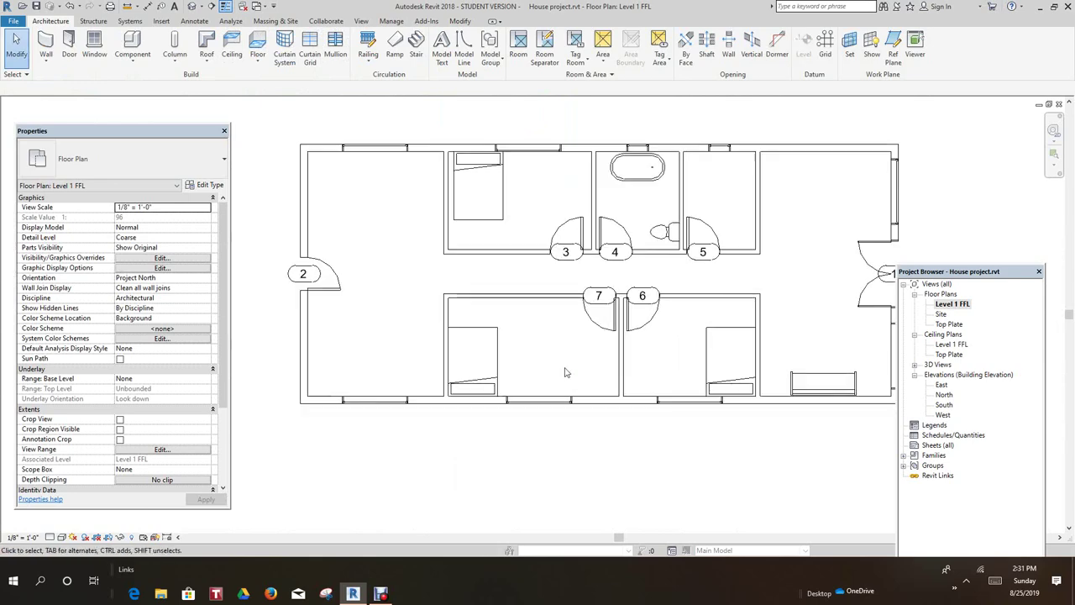
scroll(563, 371, "down", 2)
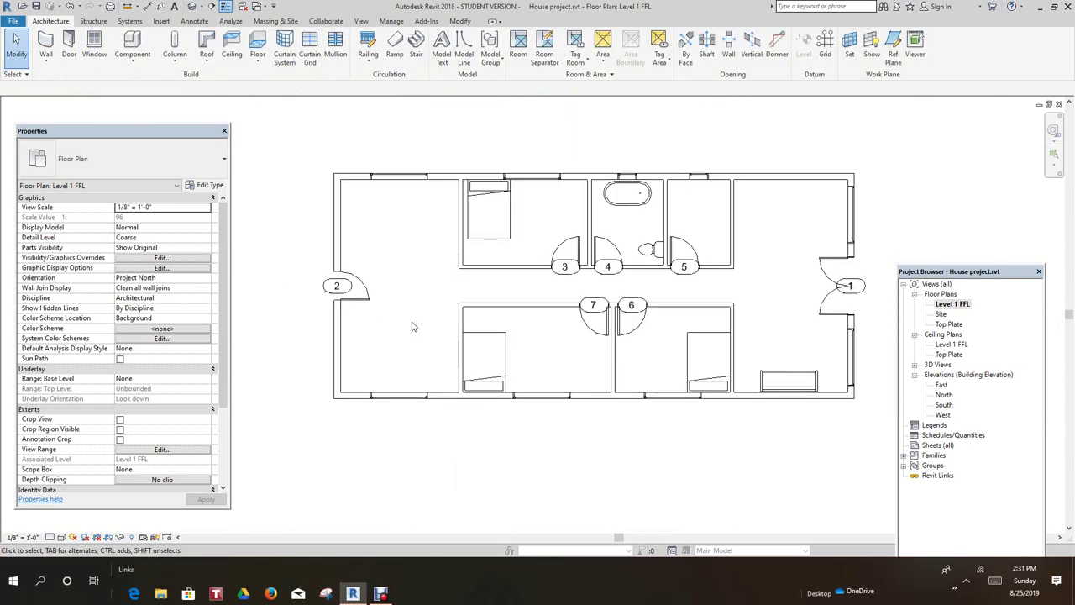
scroll(768, 356, "up", 3)
middle_click_drag(768, 356, 606, 334)
scroll(504, 184, "down", 2)
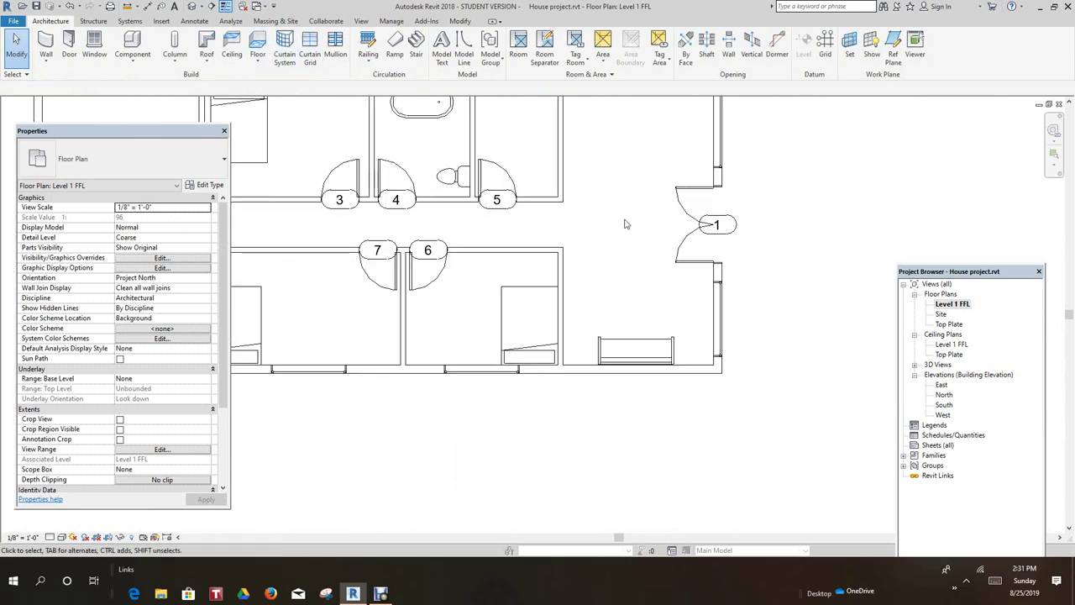
- Switch to the default 3D view and frame the house's hip roof, windows and doors
left_click(191, 6)
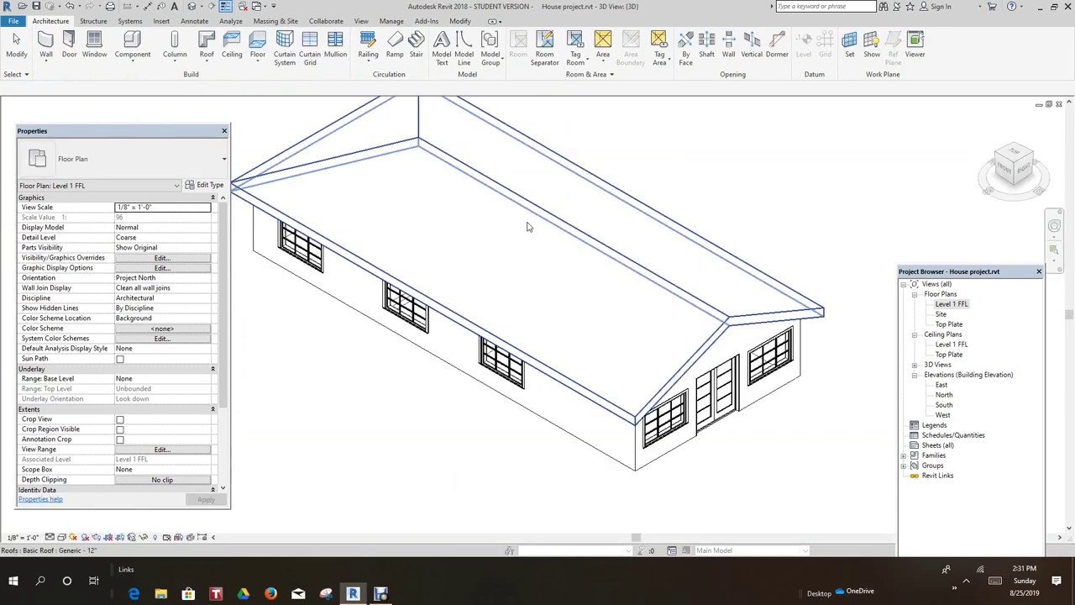
scroll(528, 227, "down", 5)
scroll(622, 286, "up", 3)
scroll(566, 368, "down", 2)
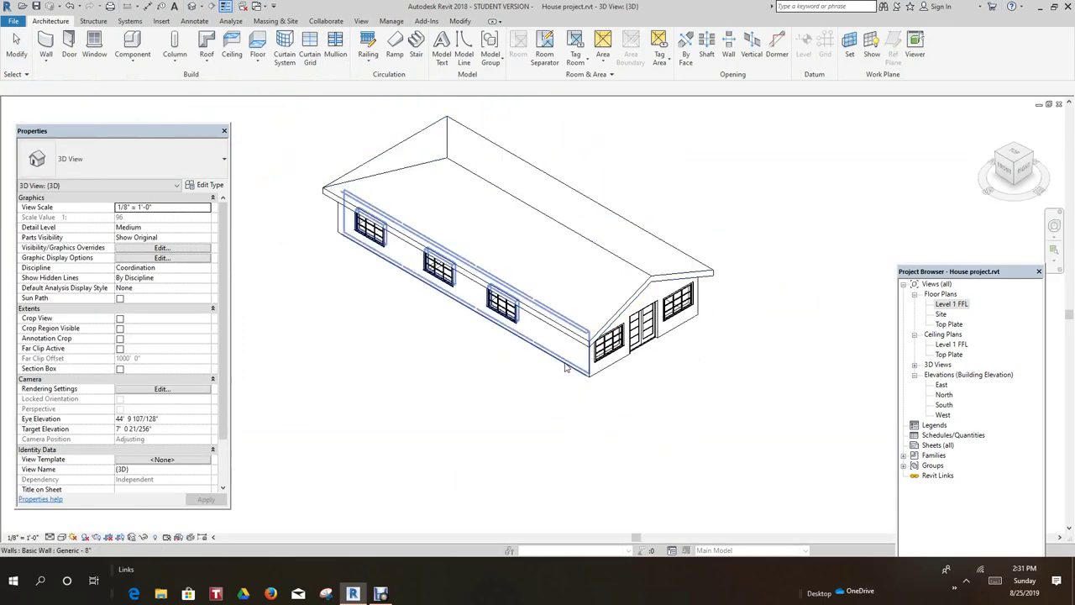
scroll(556, 369, "up", 2)
scroll(540, 379, "down", 2)
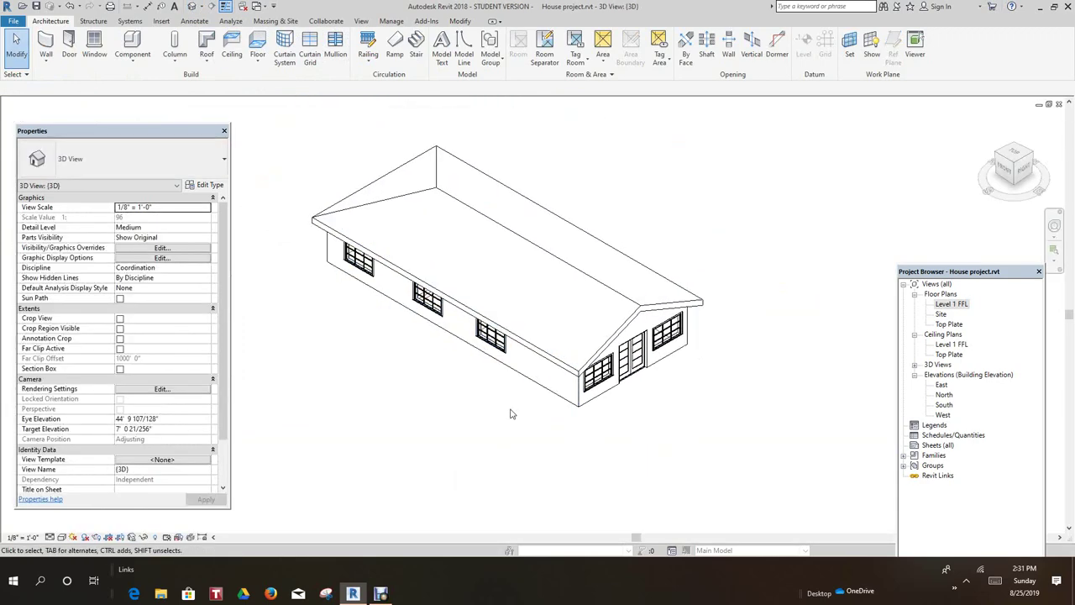
middle_click_drag(491, 419, 460, 398)
scroll(115, 476, "up", 2)
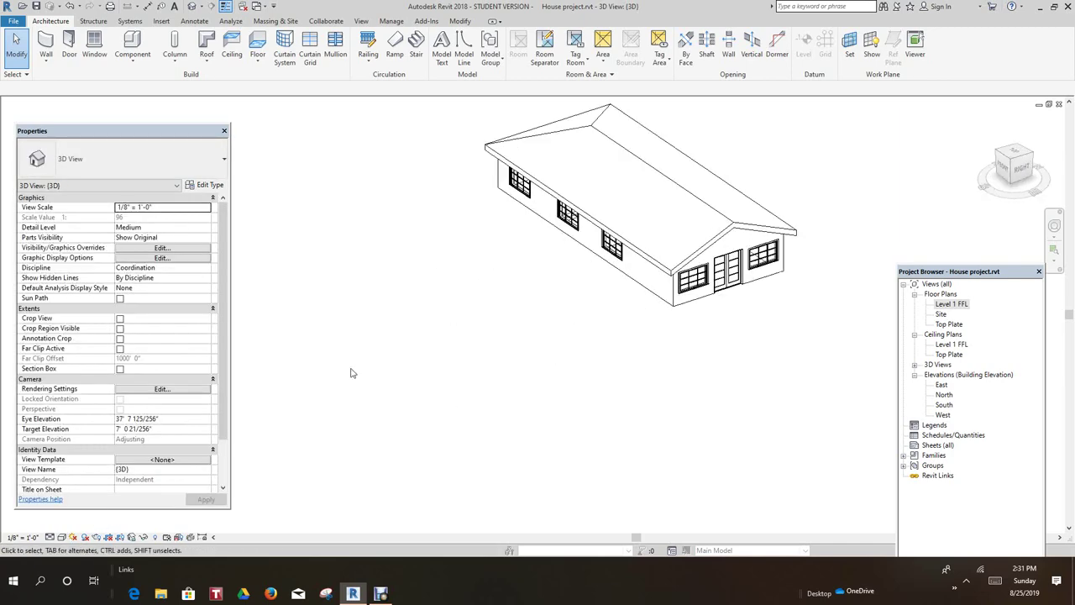
scroll(311, 479, "down", 2)
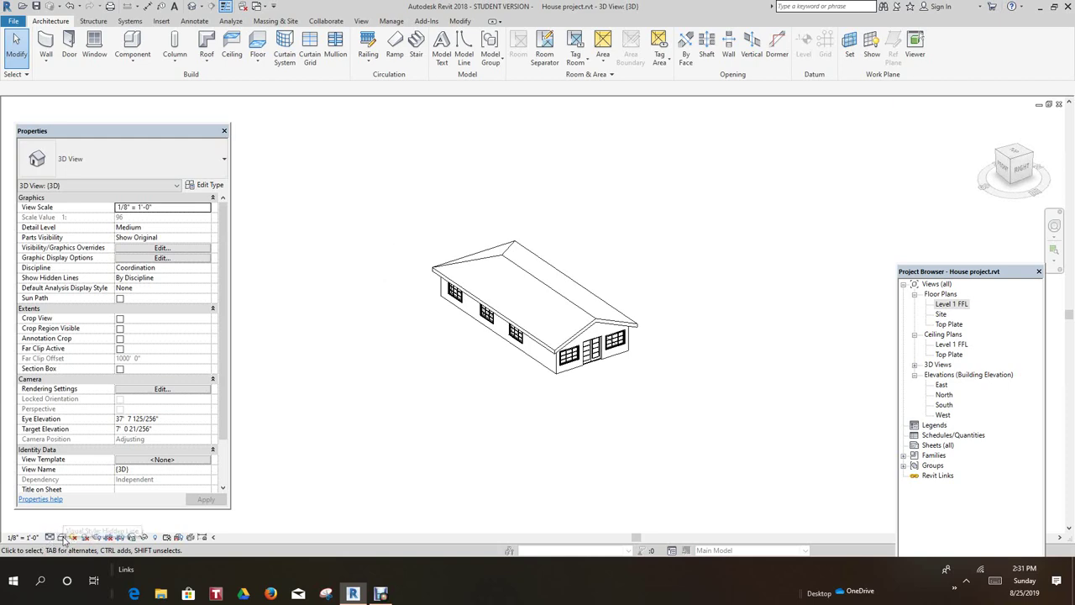
- Set the 3D view to Wireframe and orbit to reveal the tub, toilet, sofa and beds
left_click(62, 538)
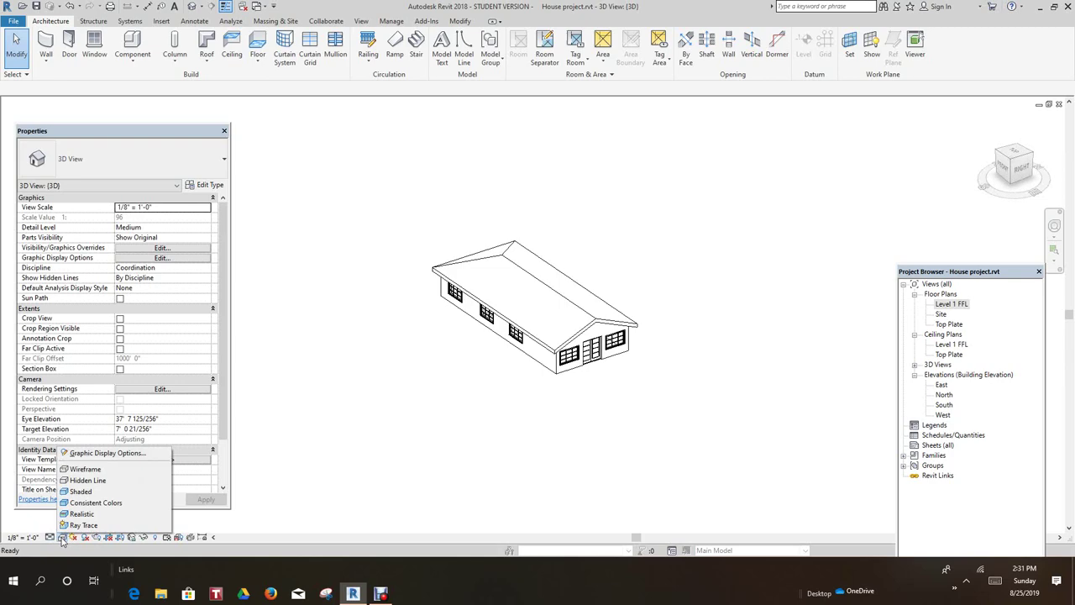
left_click(74, 470)
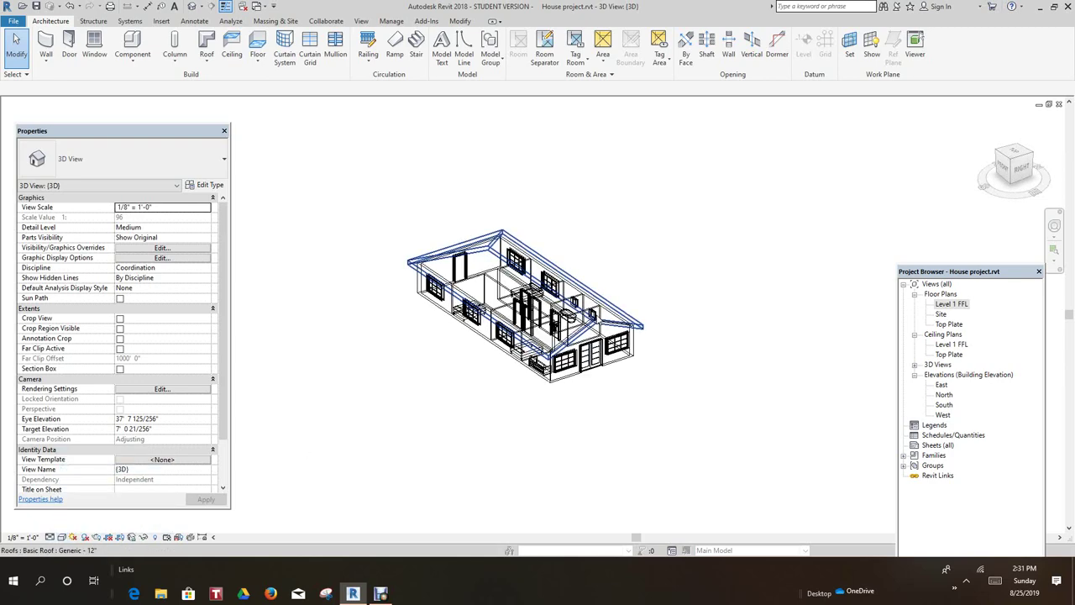
scroll(444, 436, "up", 3)
middle_click_drag(488, 460, 579, 487, "shift")
scroll(598, 386, "up", 5)
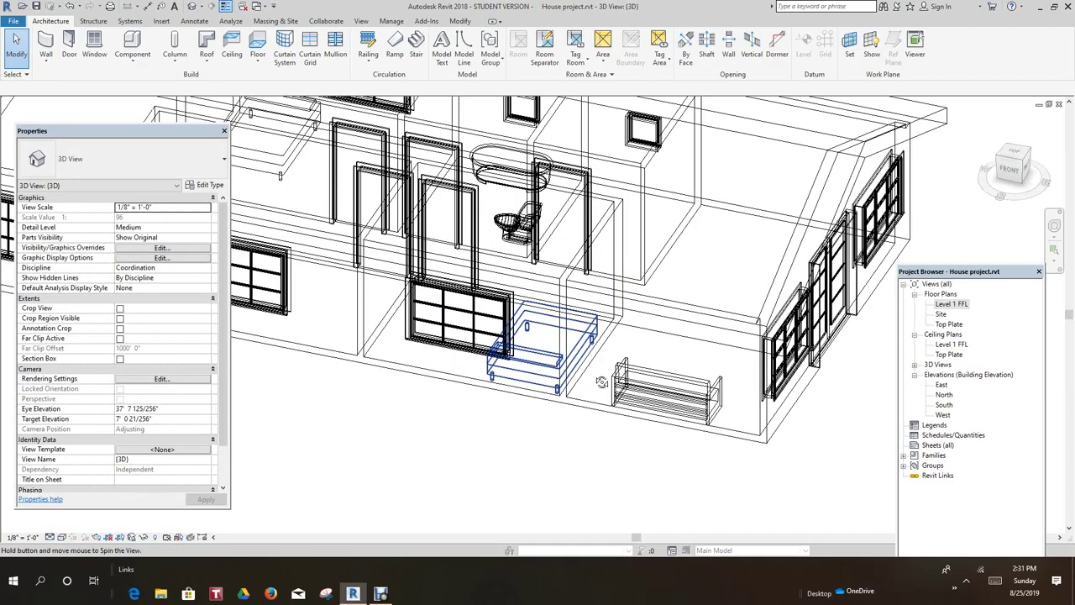
middle_click_drag(601, 382, 735, 344, "shift")
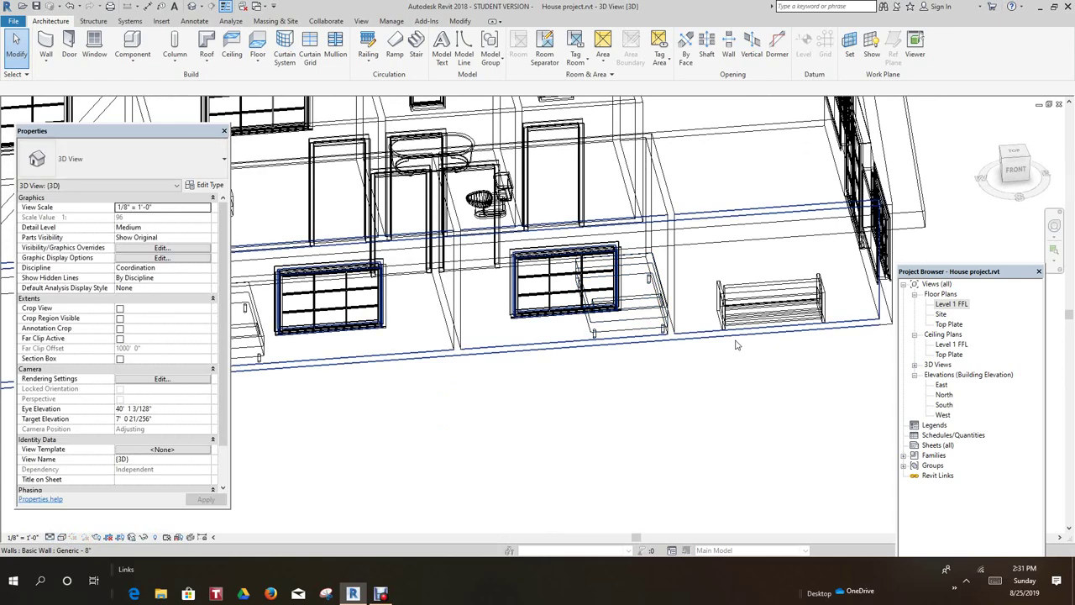
- Reopen the Level 1 FFL floor plan, recentre the view, and bring up the Insert tools
double_click(960, 306)
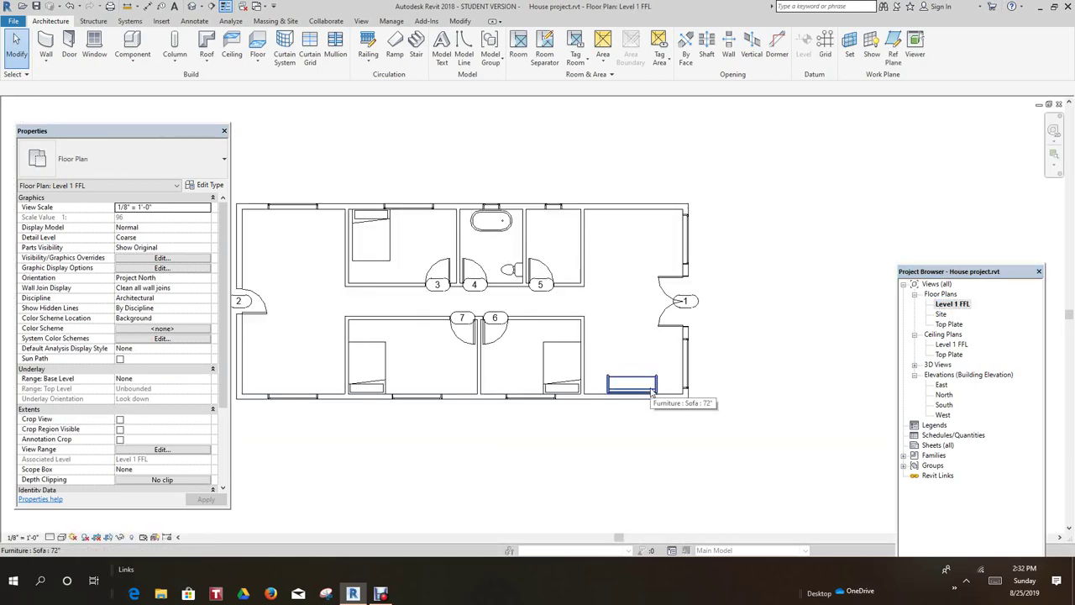
scroll(763, 400, "down", 2)
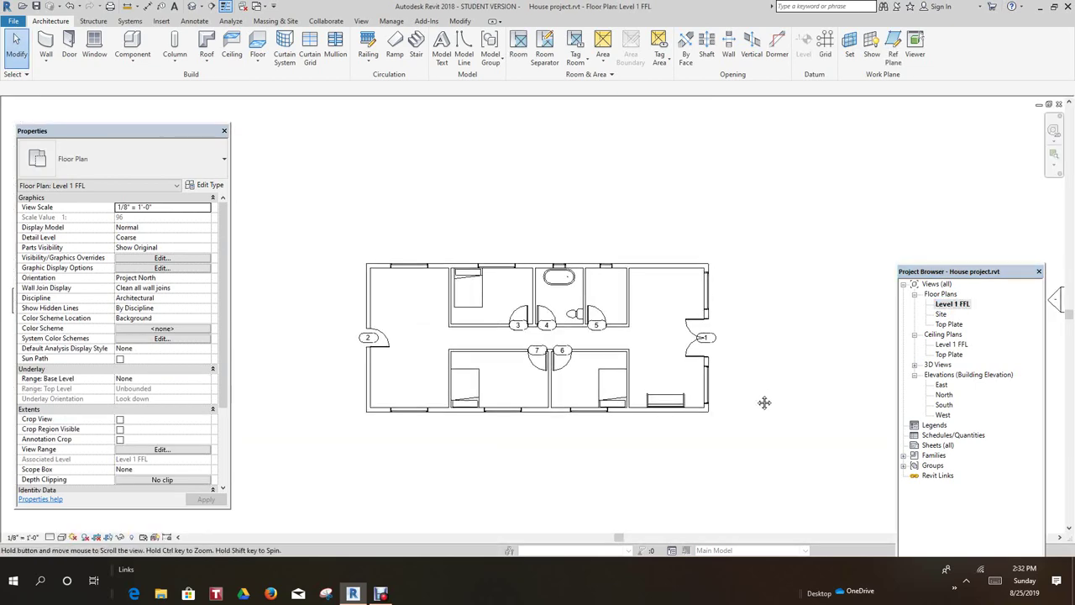
scroll(344, 384, "up", 4)
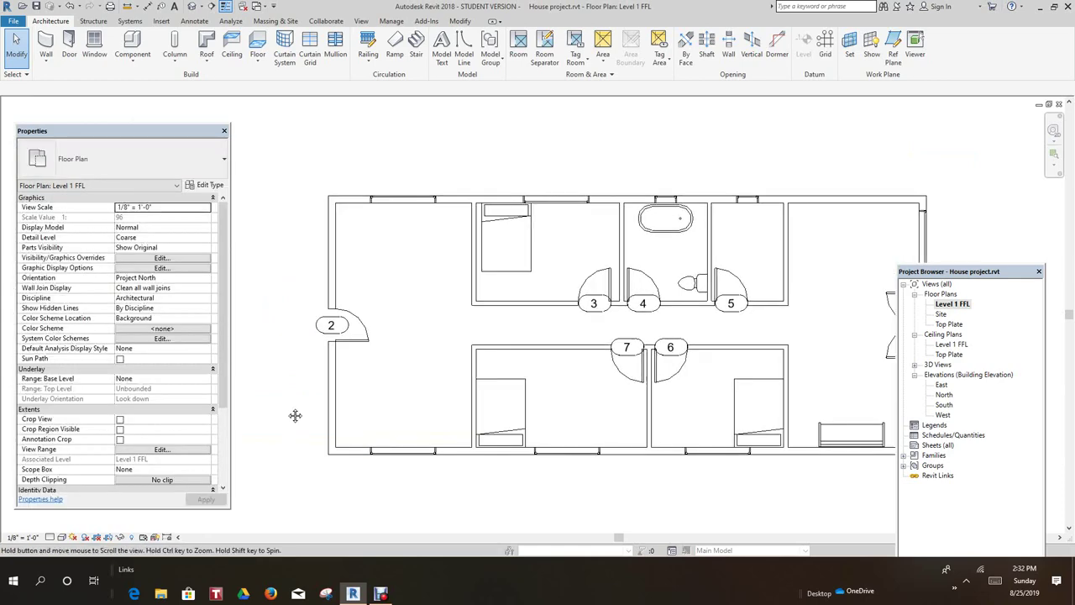
scroll(754, 384, "up", 1)
middle_click_drag(754, 384, 754, 401)
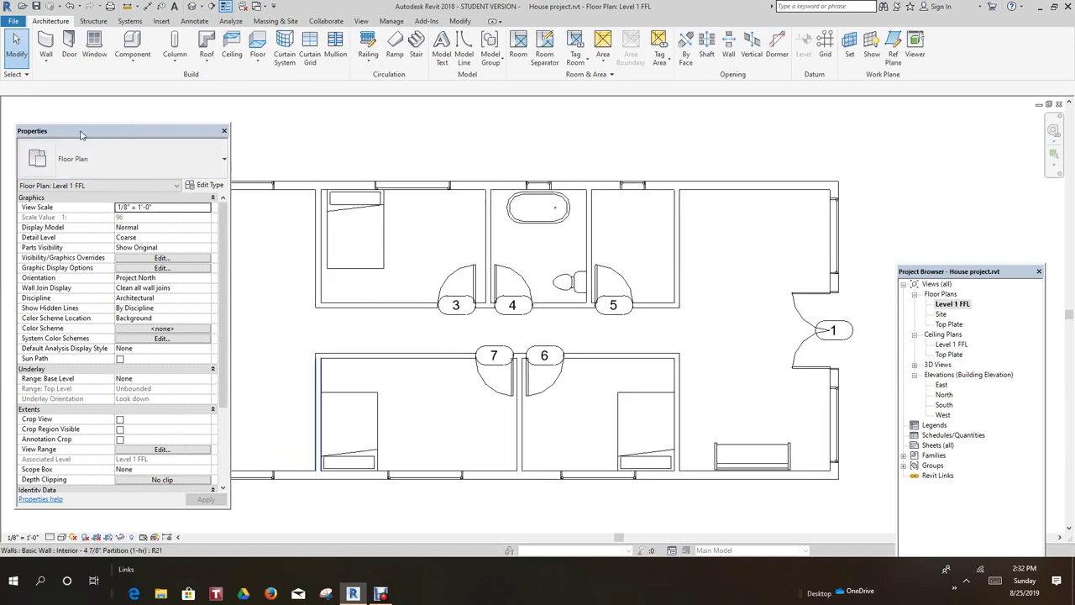
left_click(160, 22)
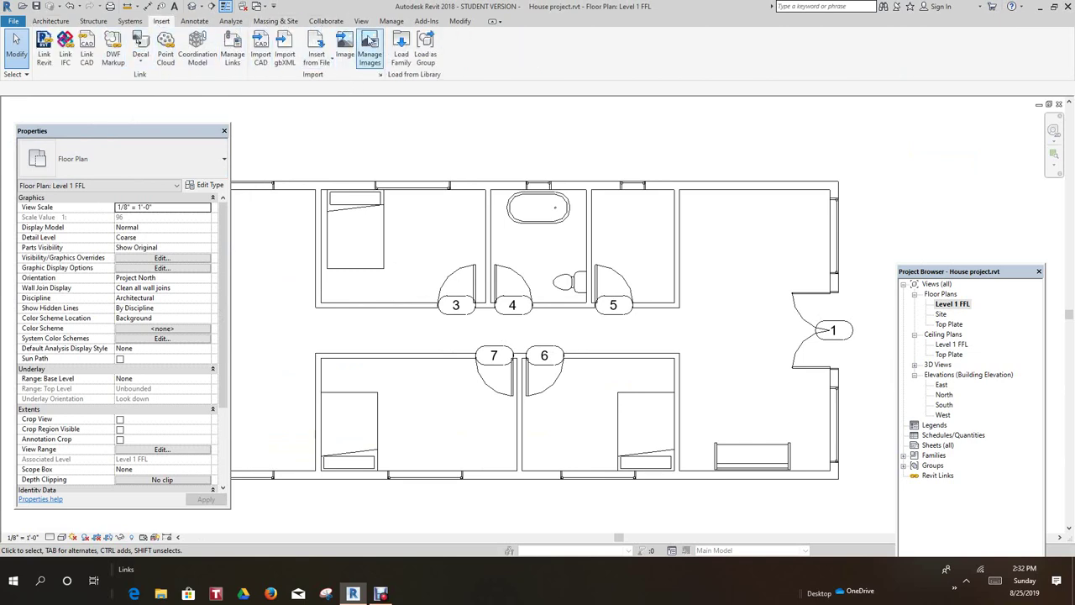
- Browse the Load Family library to the US Imperial Furniture > Tables folder
left_click(397, 55)
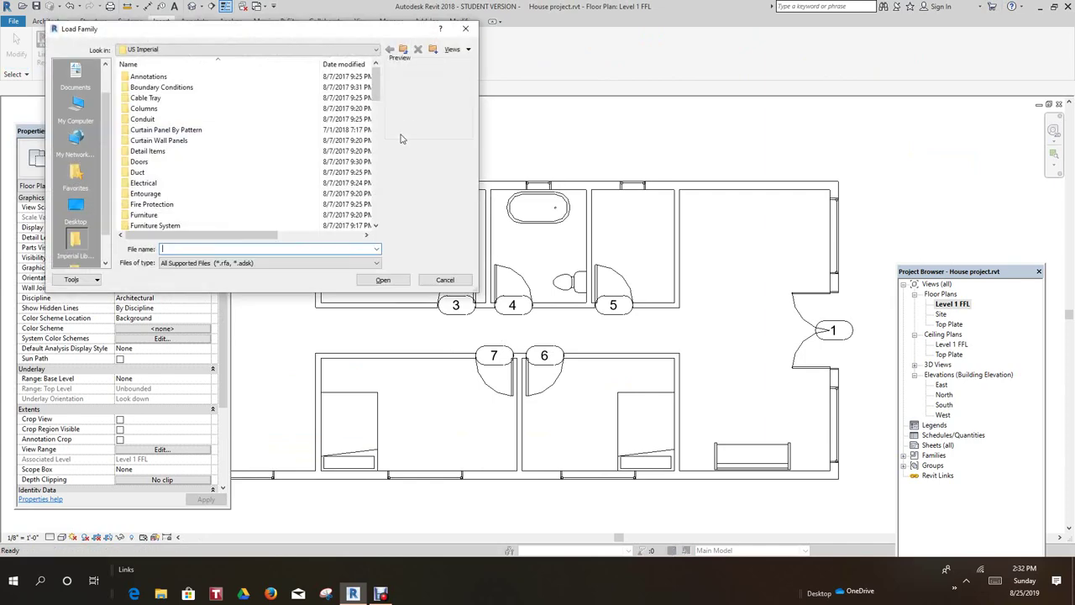
scroll(160, 181, "down", 3)
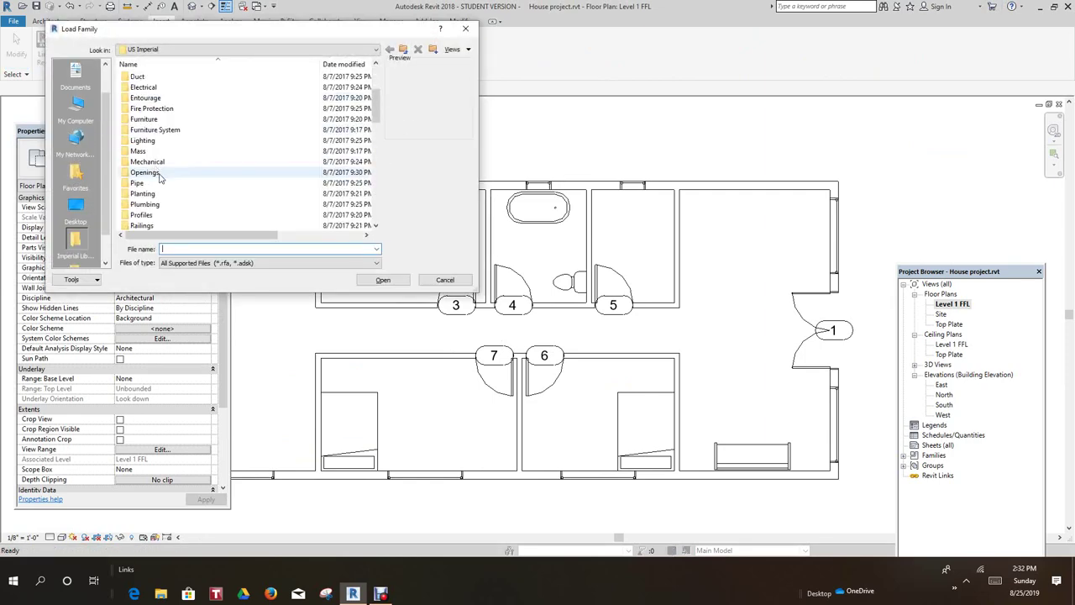
scroll(157, 189, "up", 2)
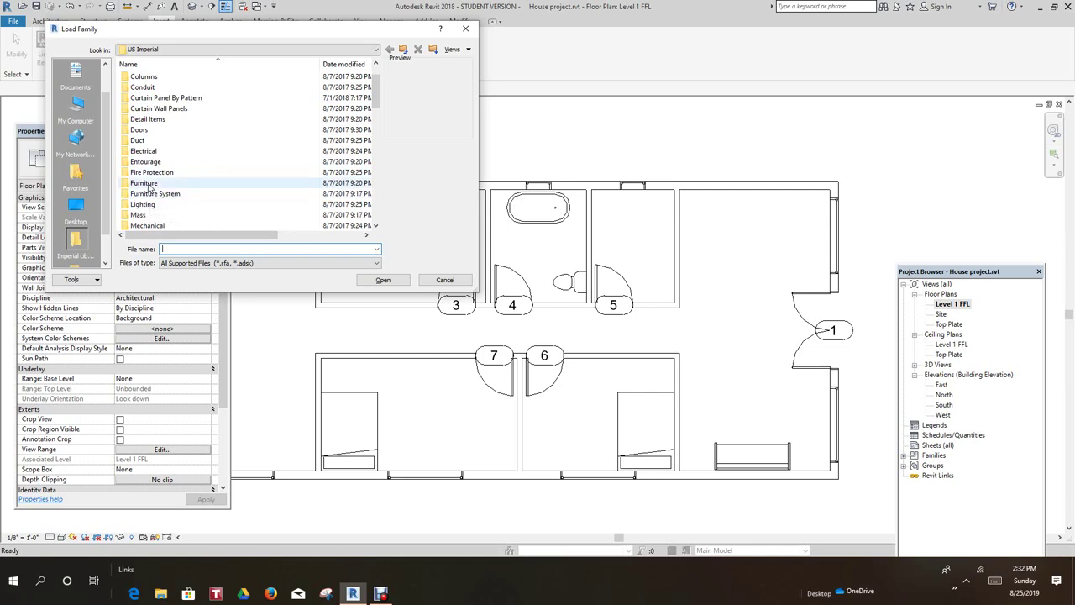
double_click(153, 183)
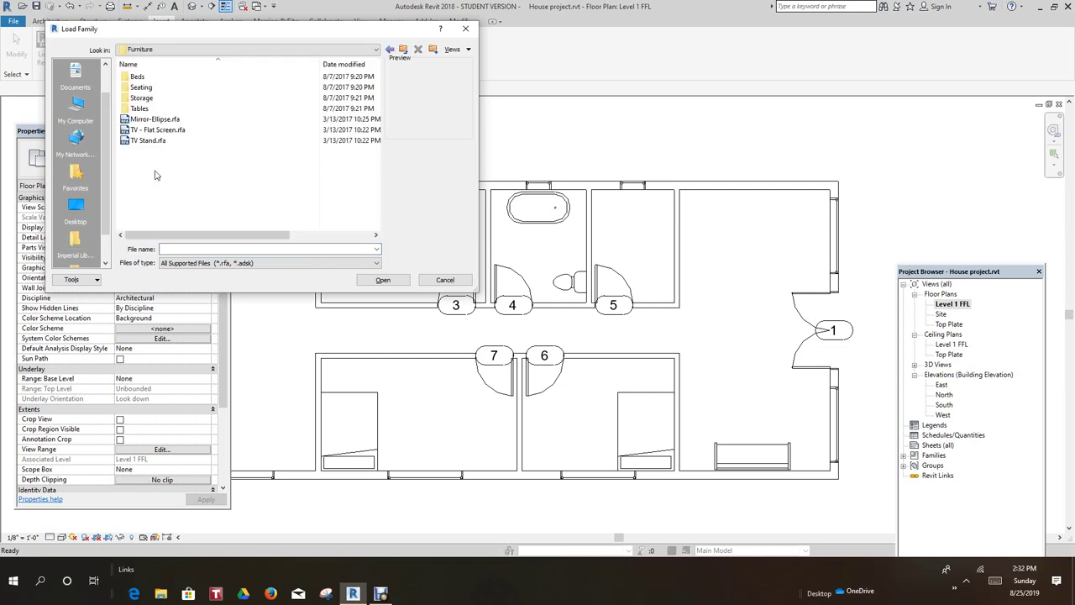
double_click(148, 109)
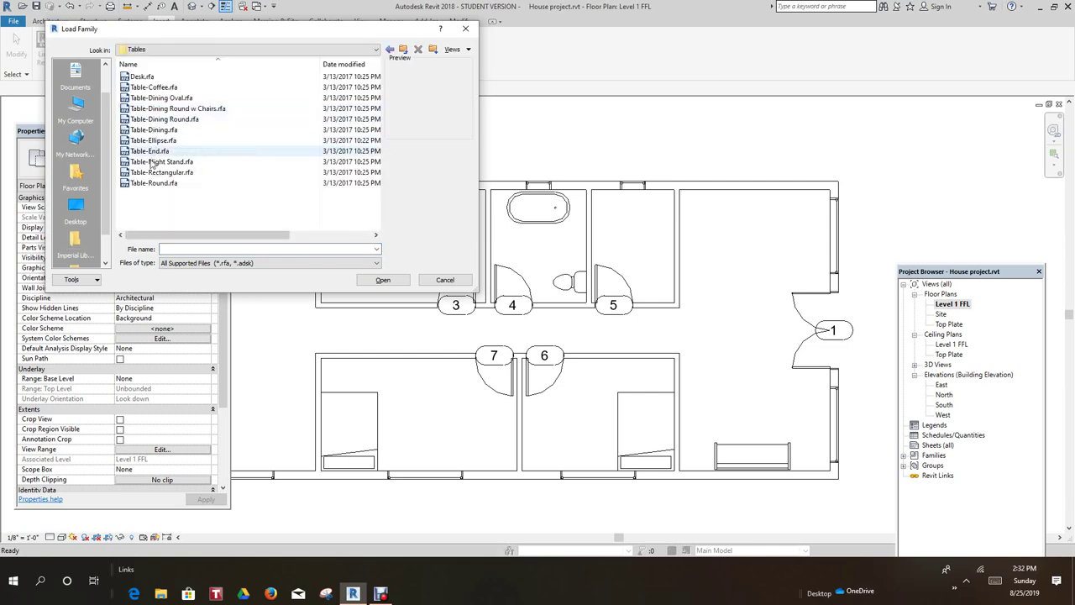
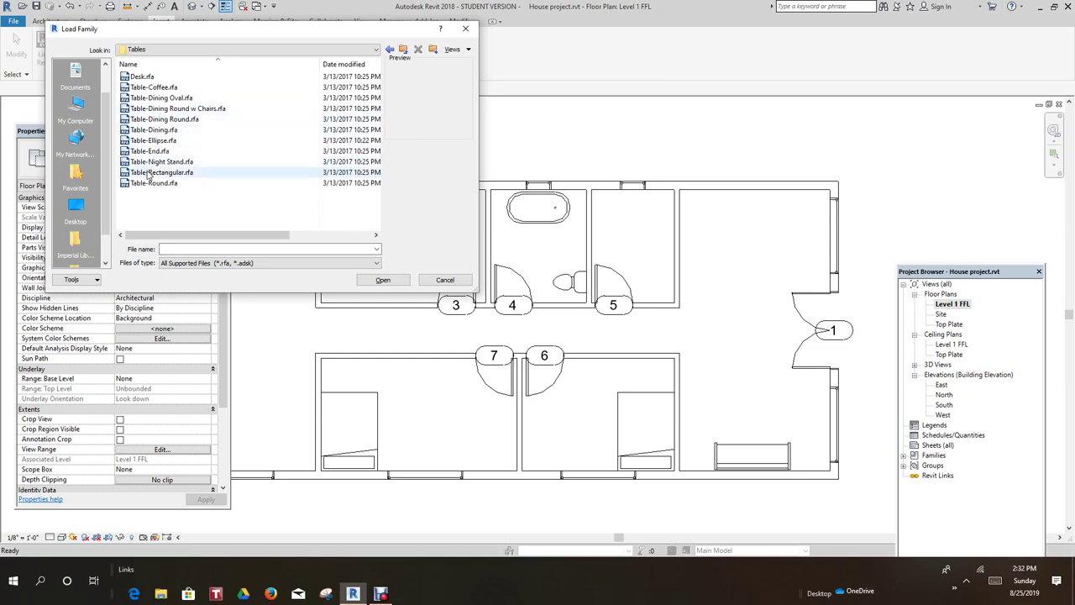
- Load the Table-Dining Round.rfa family from the Tables folder into the project
left_click(154, 129)
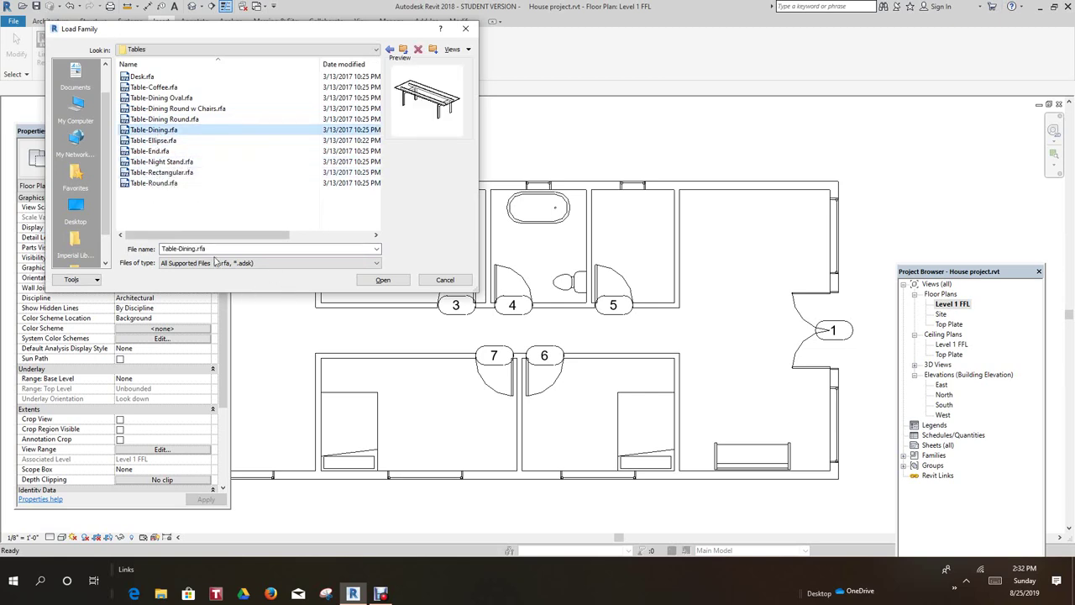
left_click(163, 120)
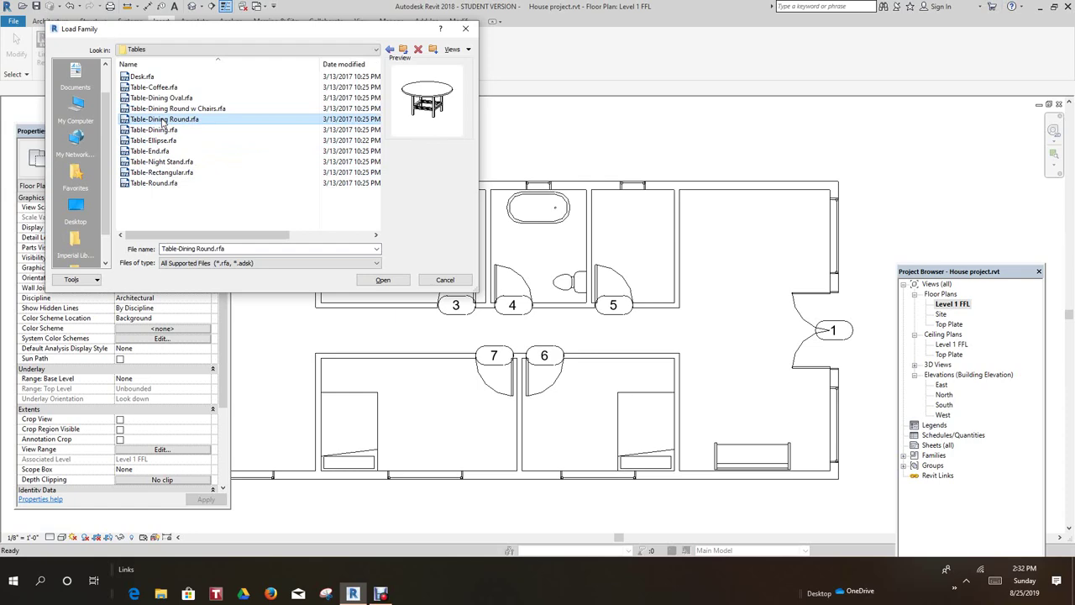
left_click(383, 280)
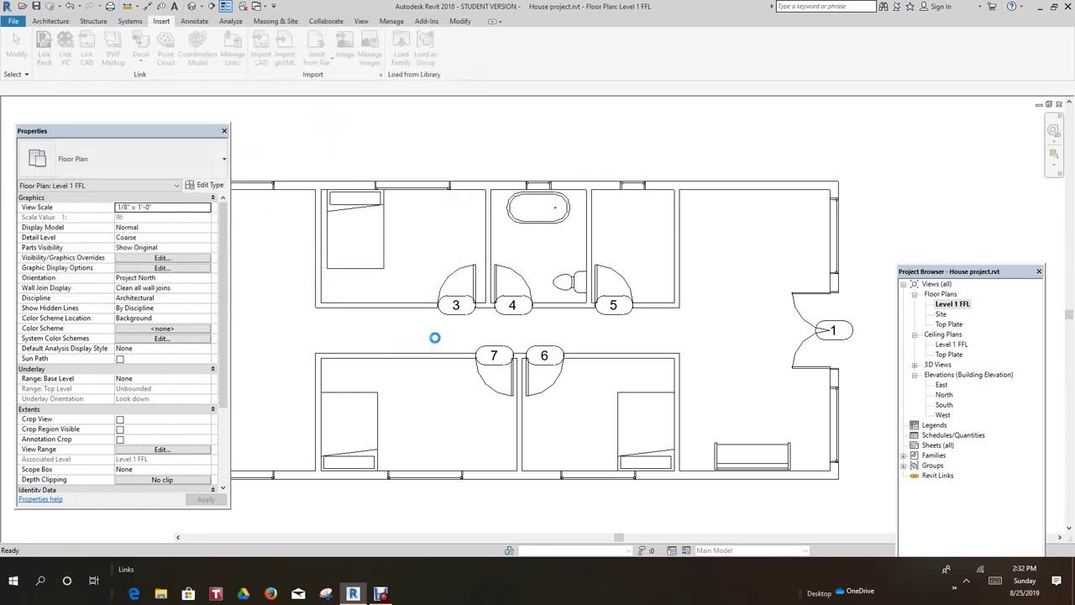
scroll(550, 359, "down", 4)
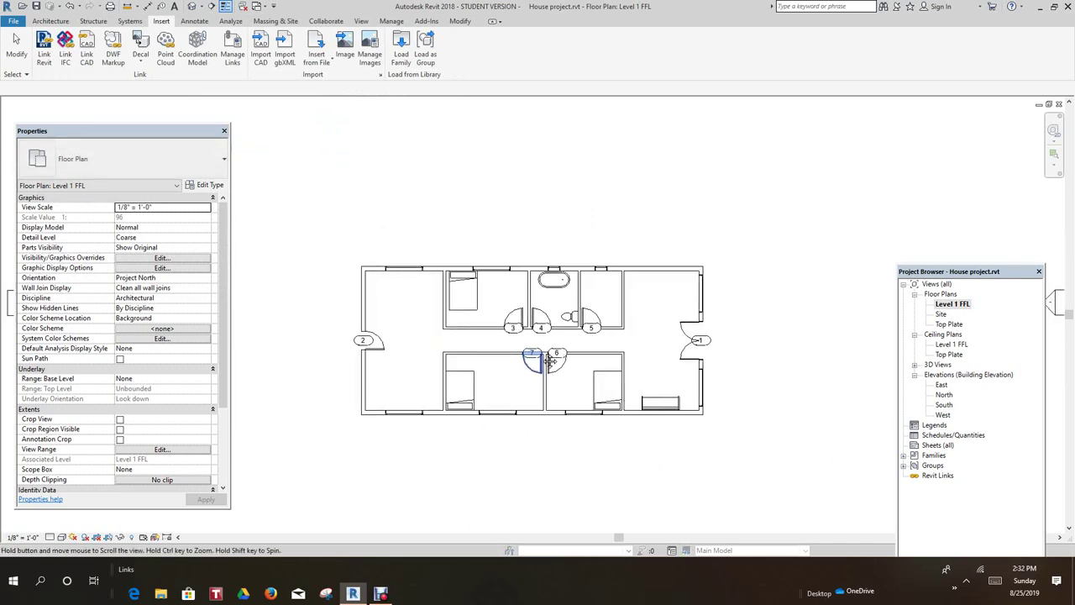
scroll(406, 320, "up", 2)
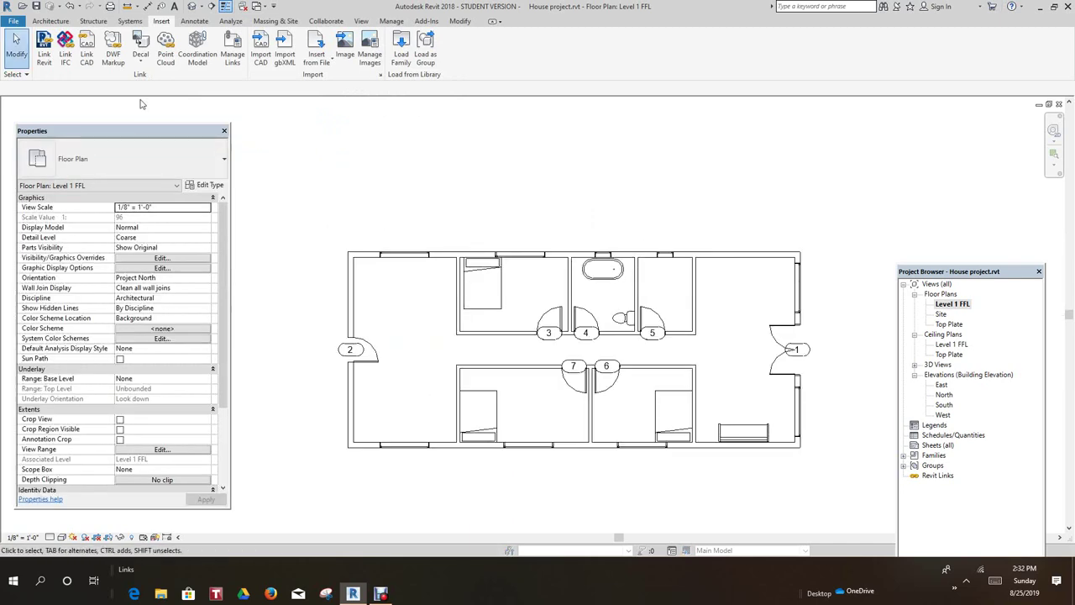
scroll(432, 182, "up", 2)
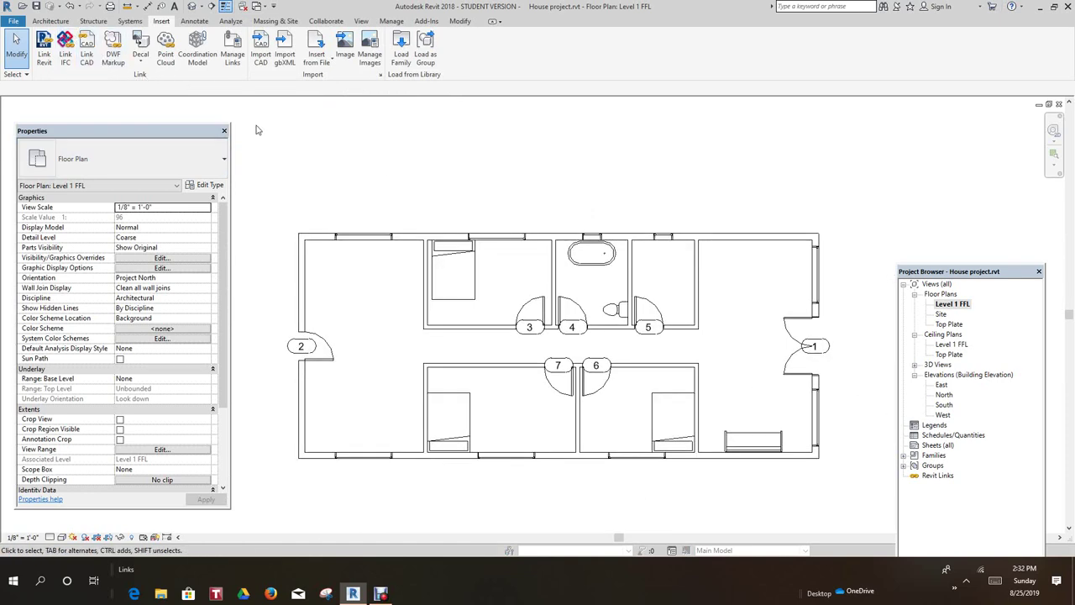
scroll(392, 271, "up", 1)
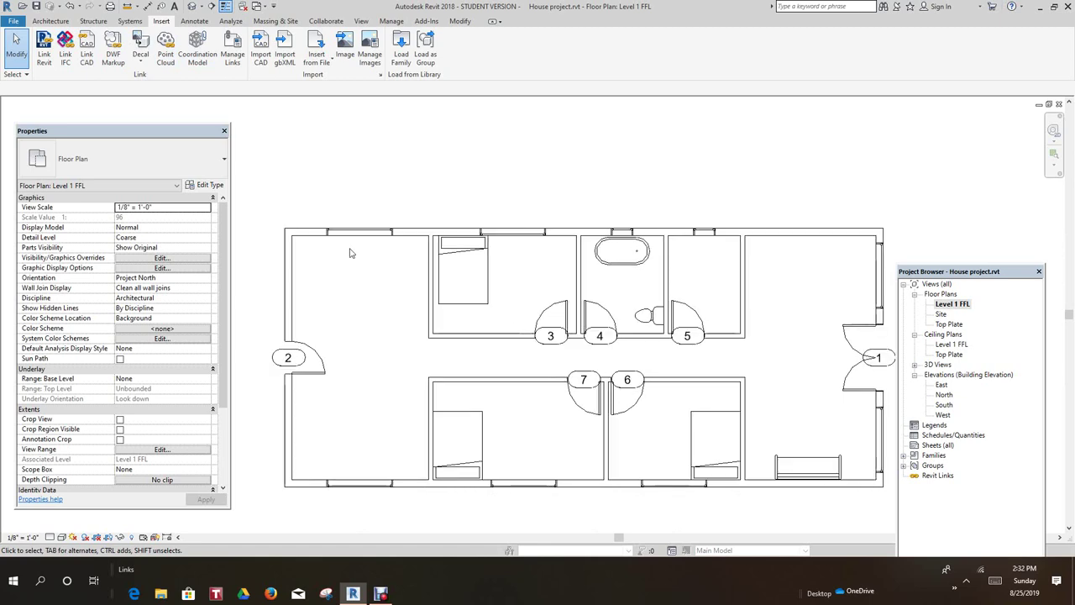
left_click(52, 21)
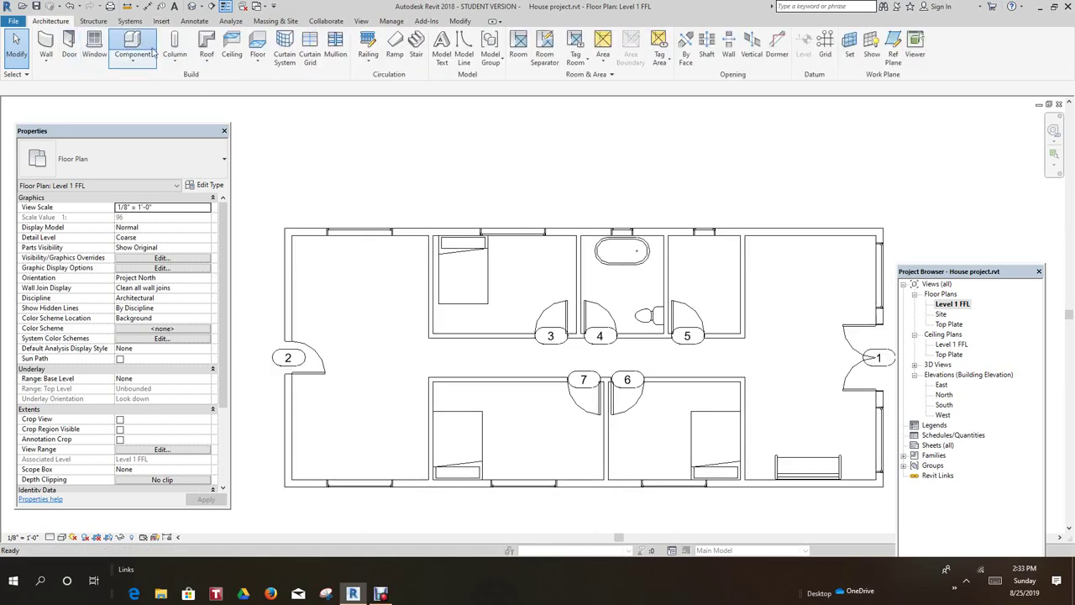
- Place a Table-Dining Round component in the large left-hand room beside the sofa
left_click(154, 52)
scroll(363, 298, "up", 1)
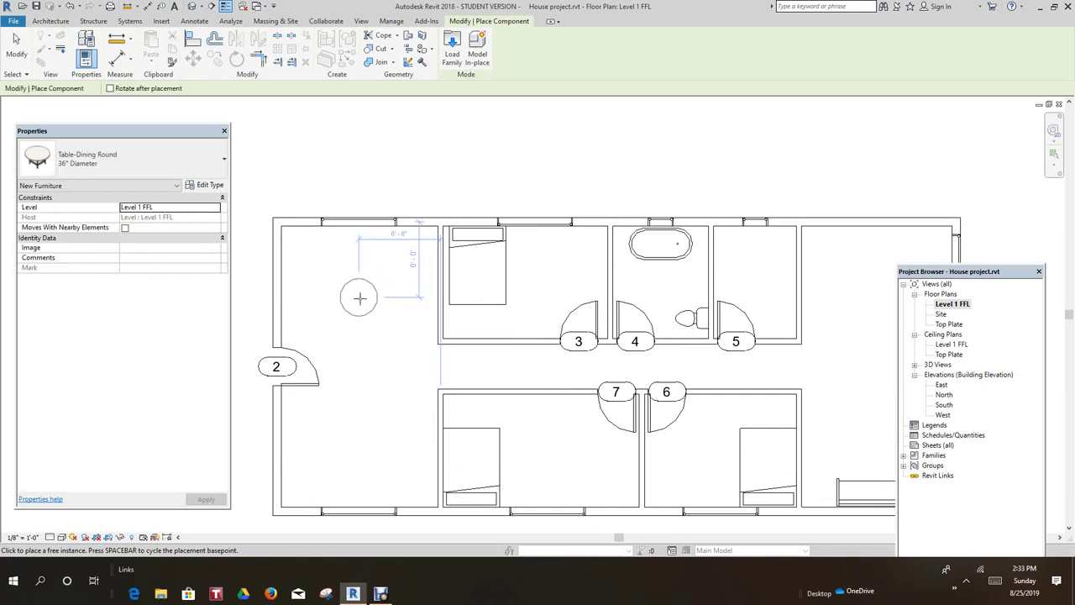
left_click(359, 298)
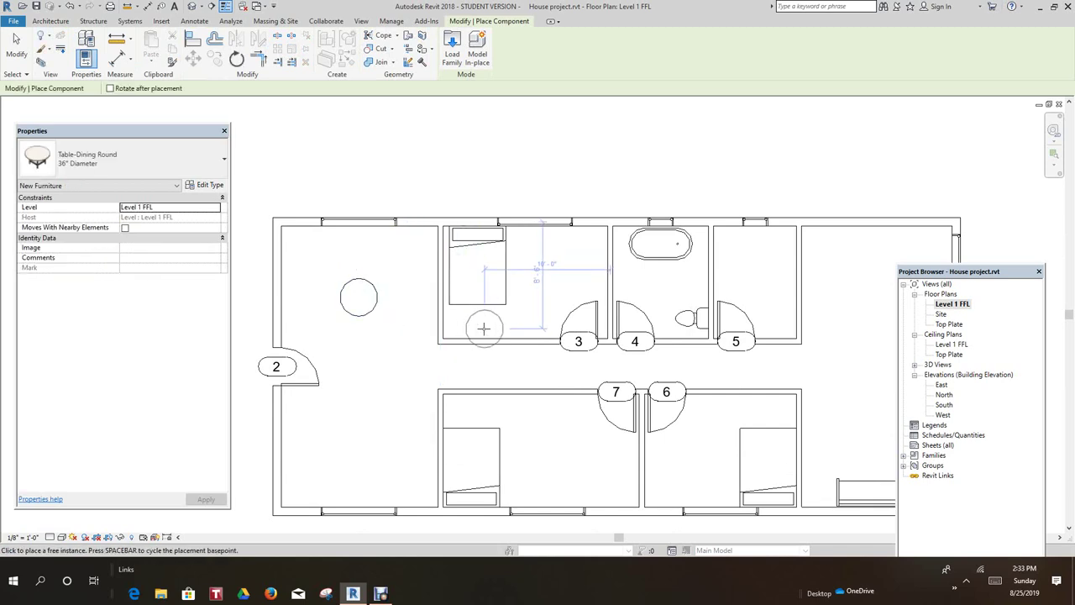
key("Escape")
key("Escape")
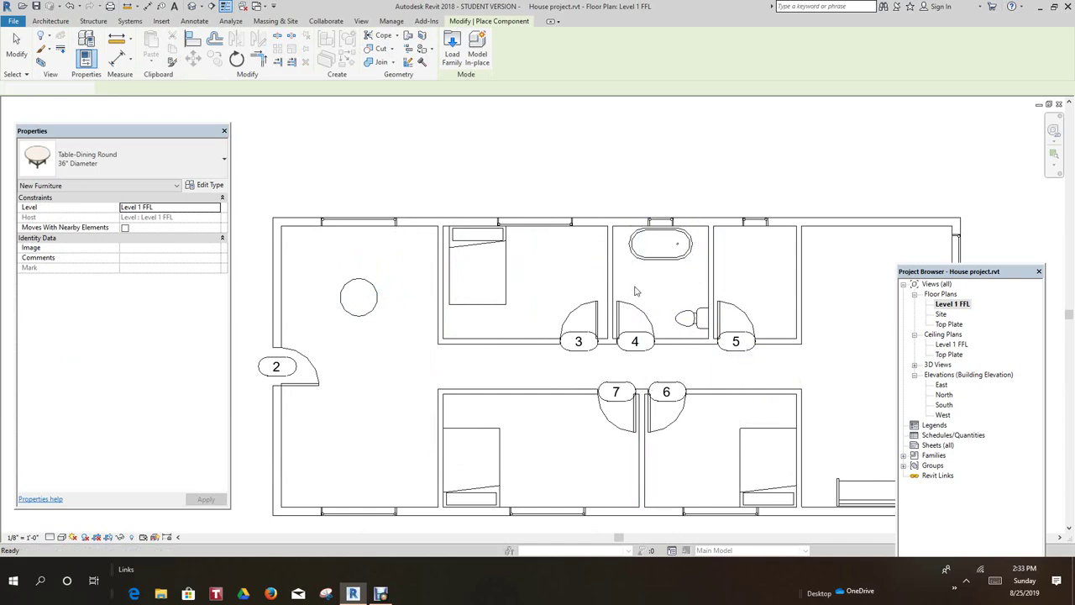
- Zoom to fit the whole Level 1 FFL floor plan in view
scroll(648, 387, "down", 1)
key("z")
key("f")
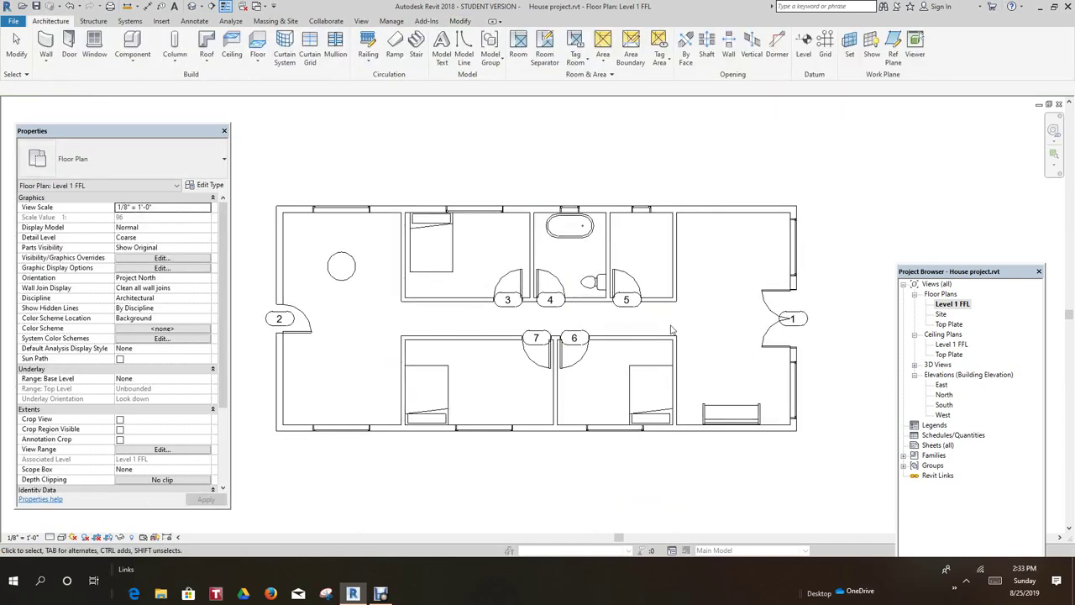
scroll(678, 420, "up", 2)
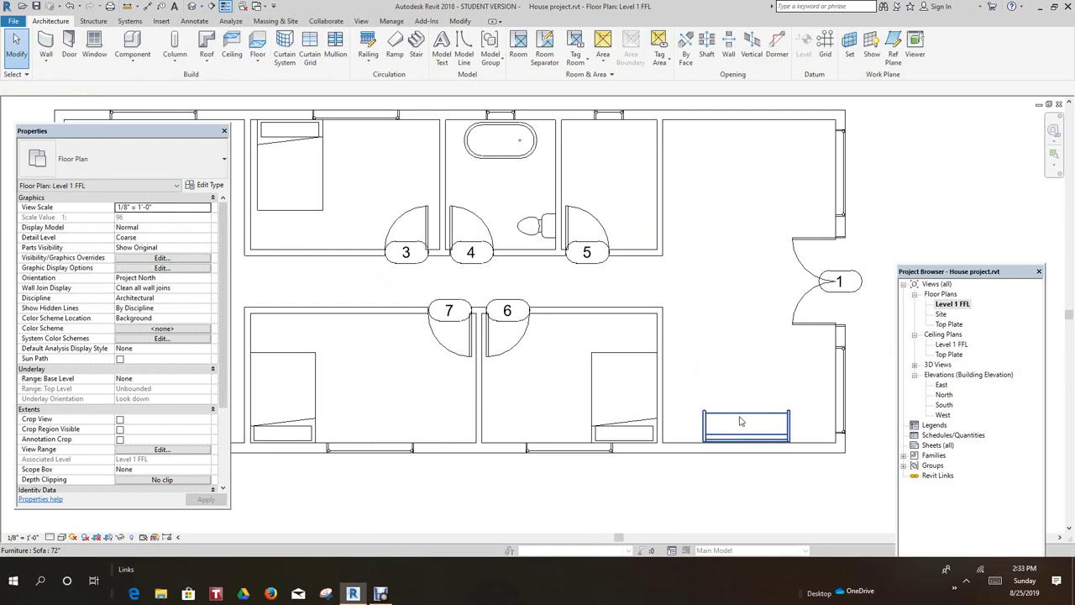
scroll(740, 417, "down", 2)
scroll(735, 271, "down", 1)
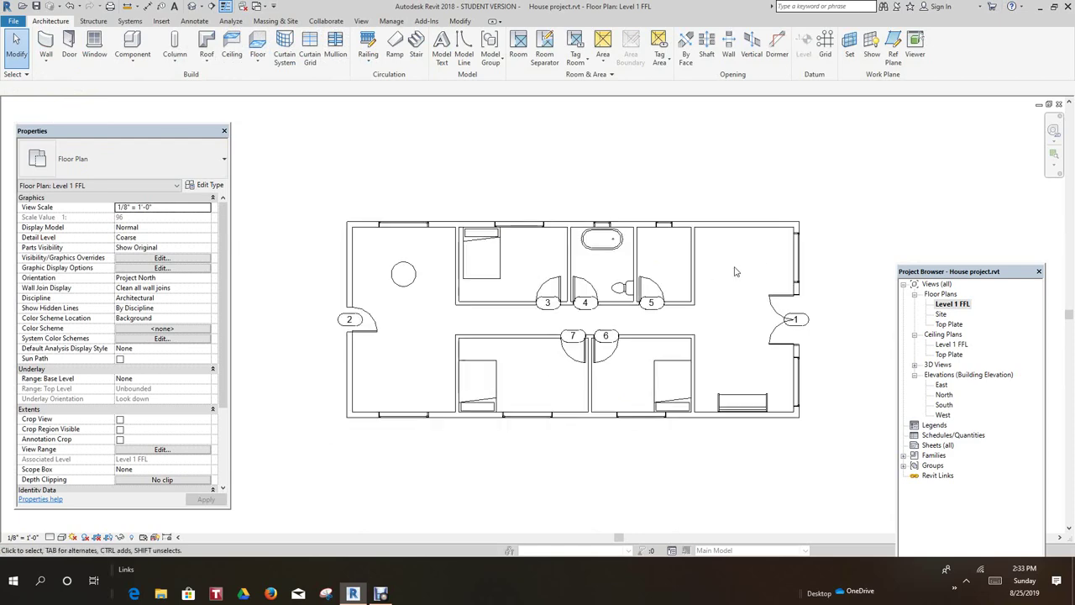
scroll(518, 397, "up", 2)
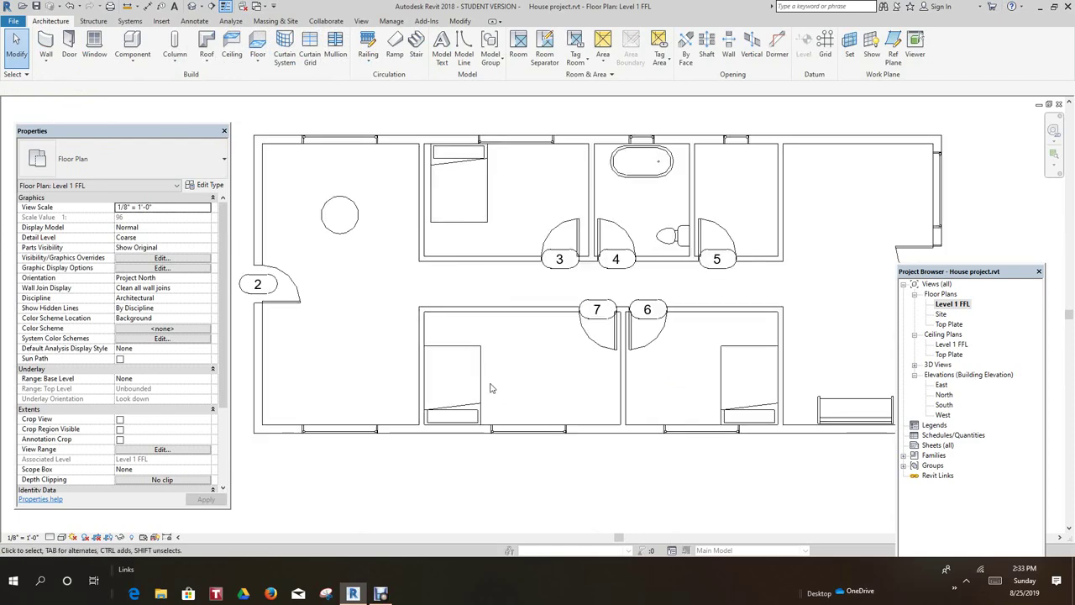
scroll(499, 371, "down", 1)
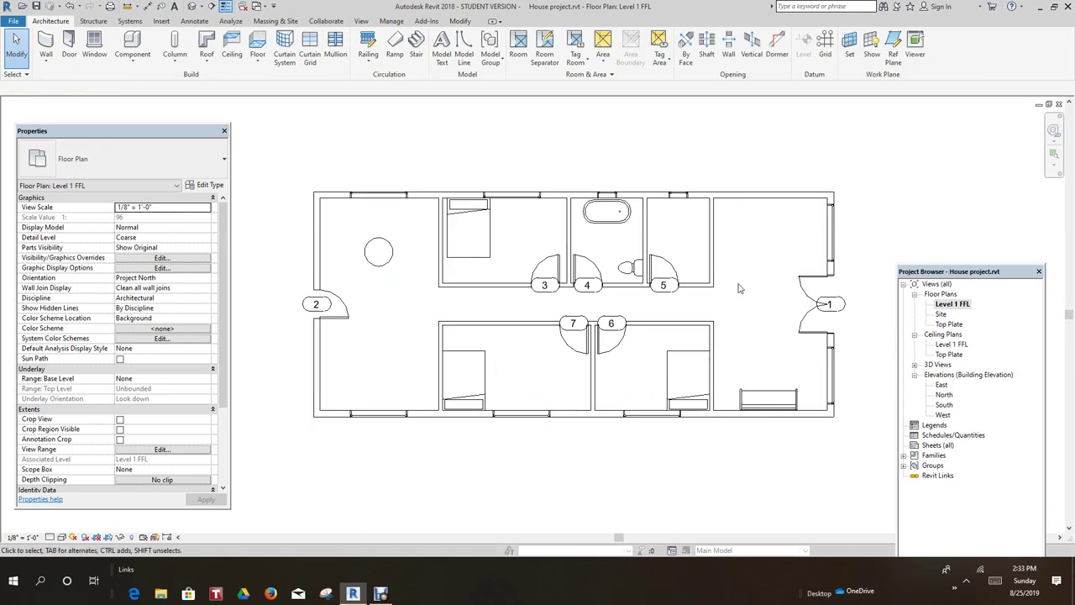
scroll(776, 292, "down", 1)
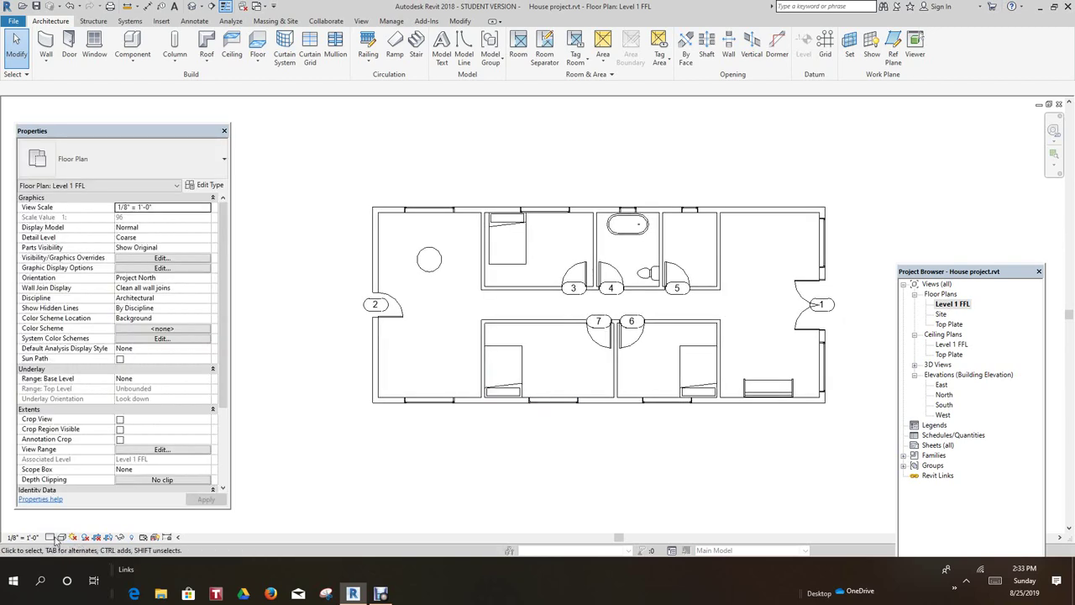
- Open the default {3D} view, set its visual style to Shaded, and recentre the house
left_click(192, 12)
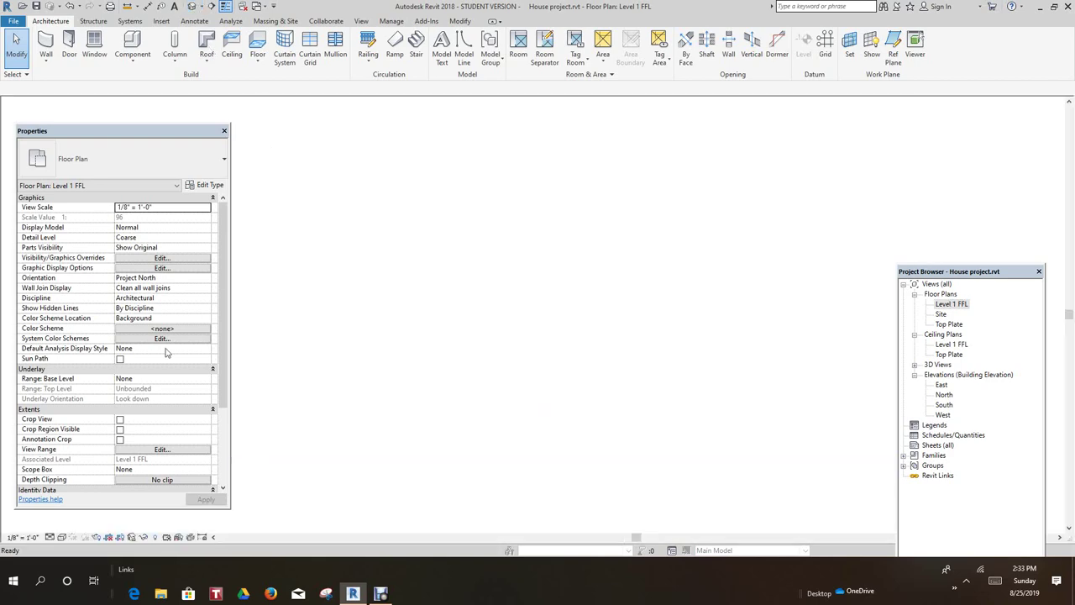
scroll(481, 402, "down", 4)
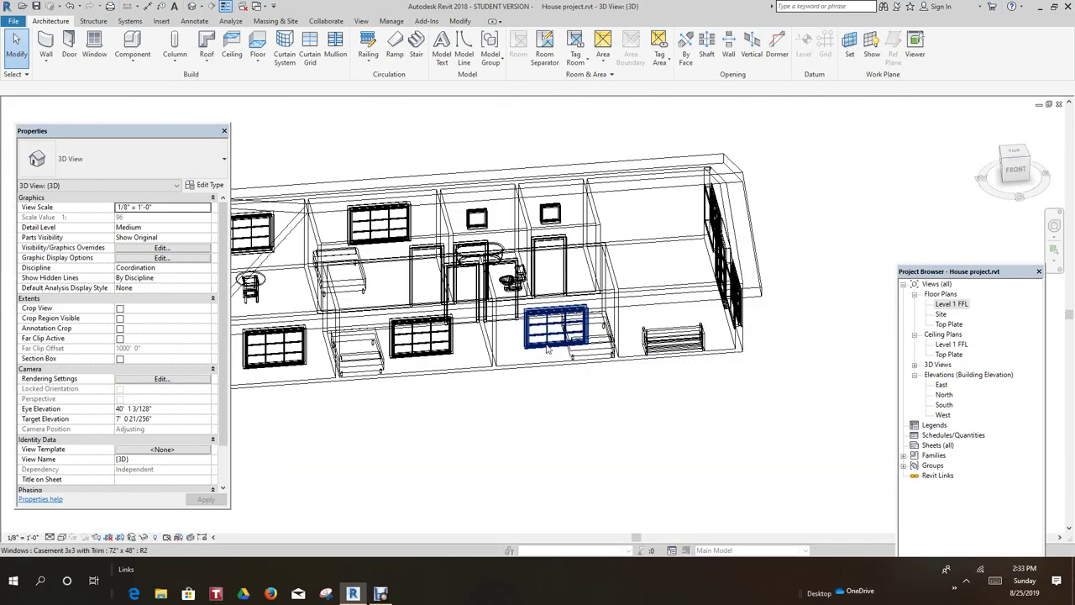
left_click(62, 536)
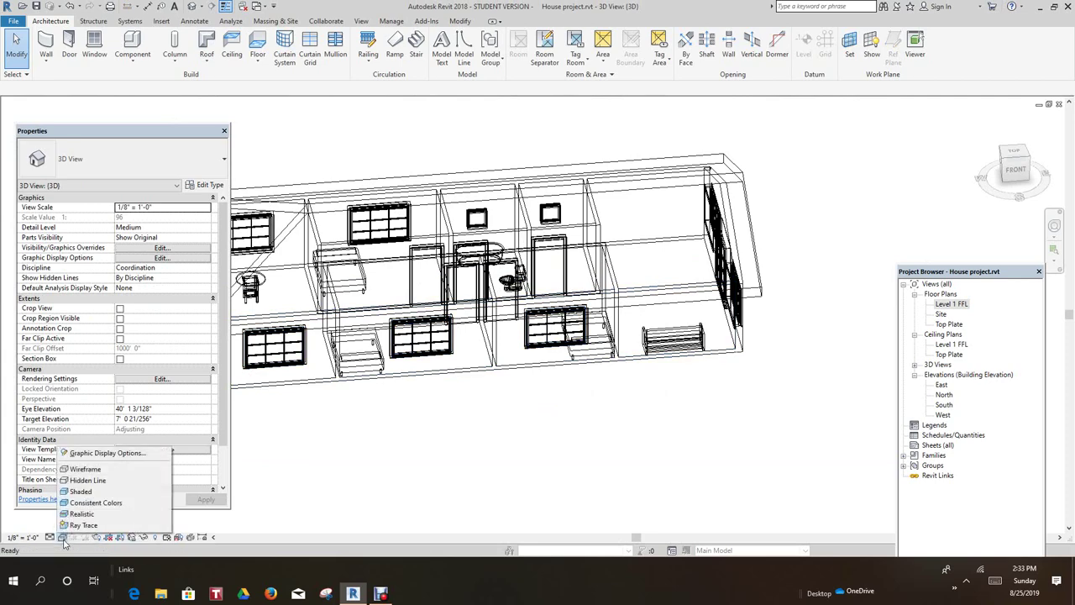
left_click(81, 492)
mouse_move(367, 372)
middle_mouse_down()
mouse_move(400, 437)
mouse_move(535, 455)
mouse_move(545, 432)
mouse_move(573, 452)
mouse_move(408, 432)
mouse_move(384, 283)
mouse_move(408, 163)
mouse_move(372, 319)
mouse_move(714, 348)
mouse_move(747, 345)
mouse_move(788, 298)
mouse_move(764, 225)
mouse_move(720, 277)
mouse_move(605, 352)
mouse_move(485, 408)
mouse_move(413, 374)
mouse_move(344, 207)
mouse_move(322, 241)
mouse_move(399, 370)
mouse_move(551, 369)
mouse_move(569, 269)
mouse_move(513, 338)
mouse_move(435, 372)
mouse_move(389, 339)
mouse_move(375, 310)
mouse_move(470, 345)
mouse_move(692, 338)
mouse_move(422, 372)
mouse_move(349, 368)
middle_mouse_up()
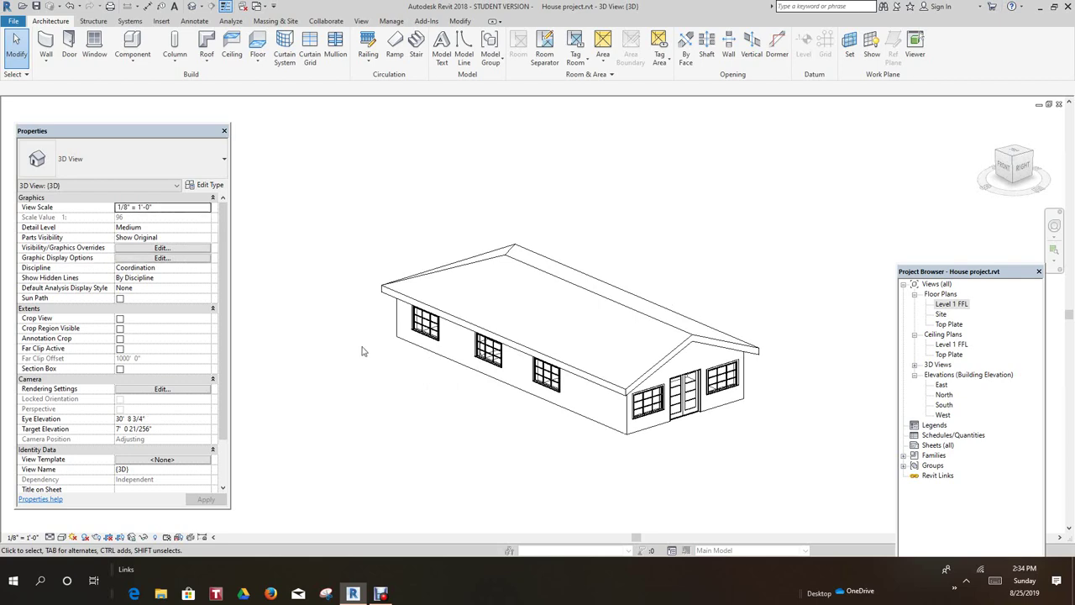
- Open the Material Browser for the Generic - 12" Basic Roof's Structure [1] layer
left_click(673, 349)
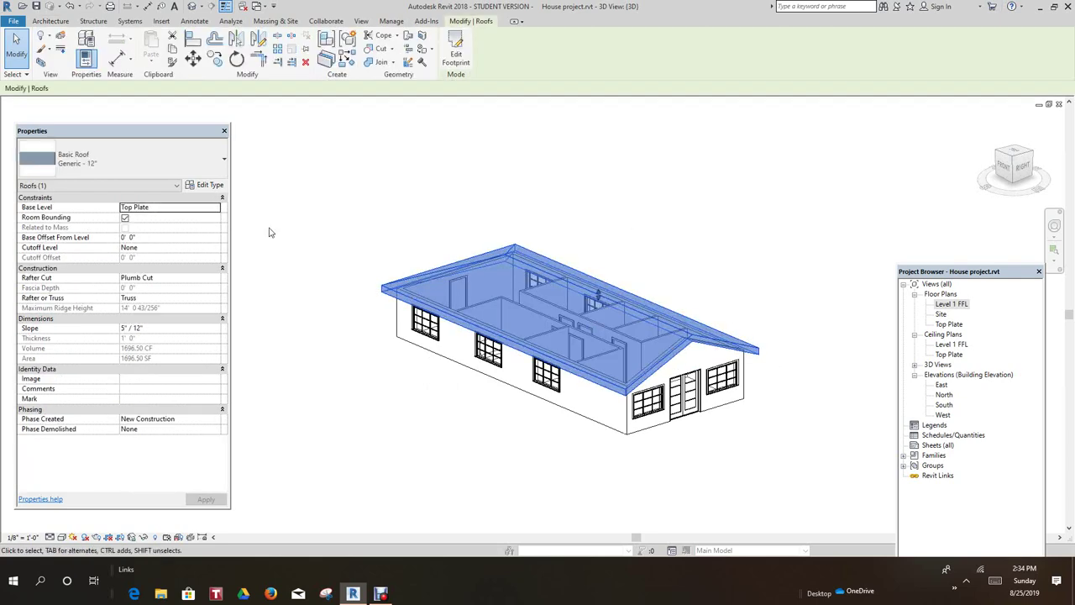
left_click(208, 186)
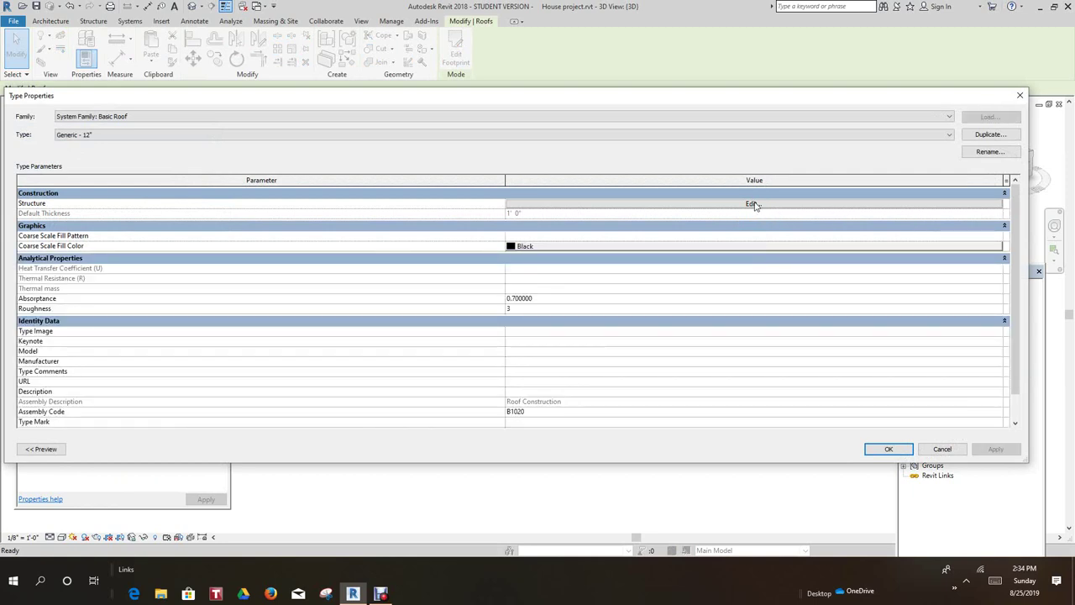
left_click(752, 204)
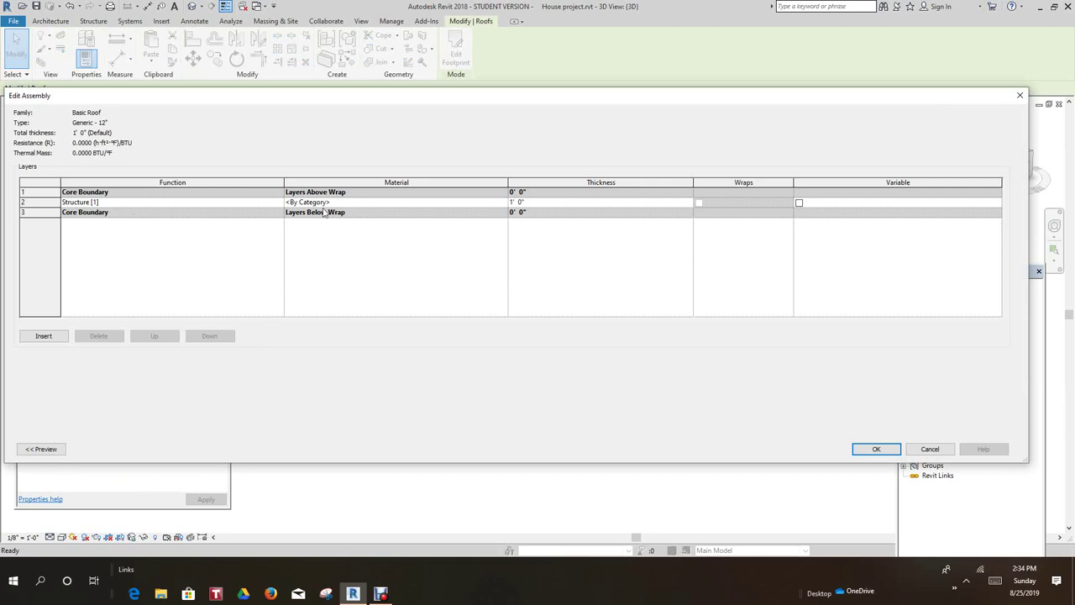
left_click(504, 203)
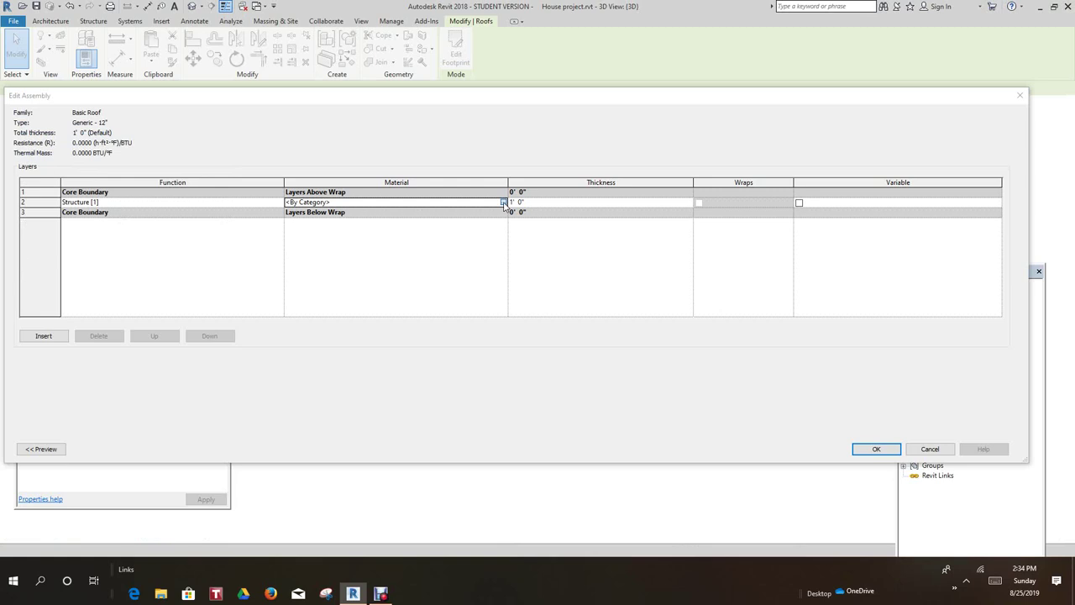
left_click(503, 203)
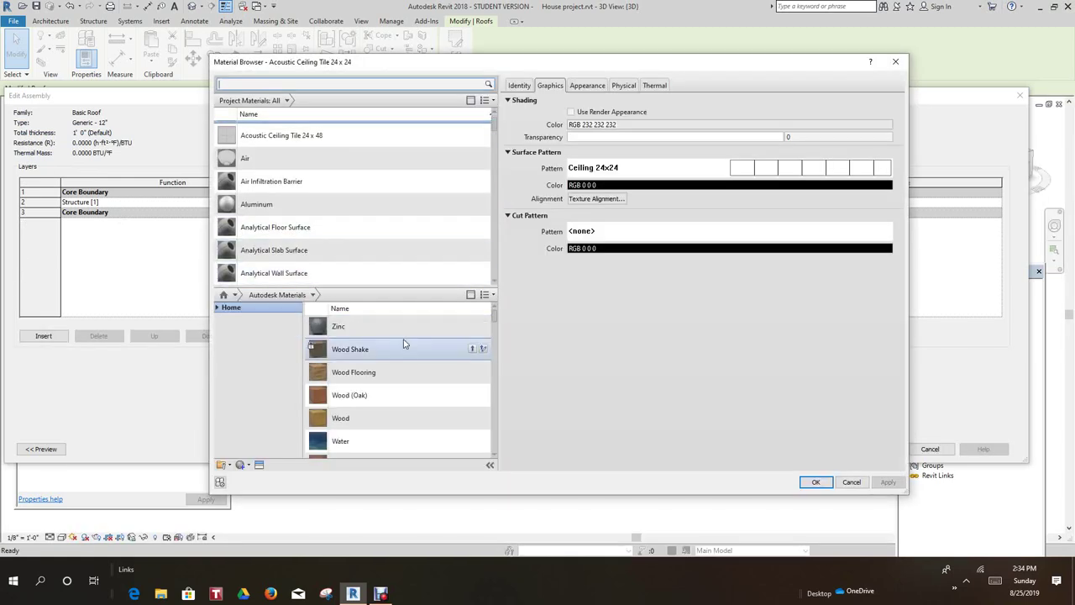
- Add Wood Shake with render-appearance shading and assign it to the roof's structure layer
left_click(472, 349)
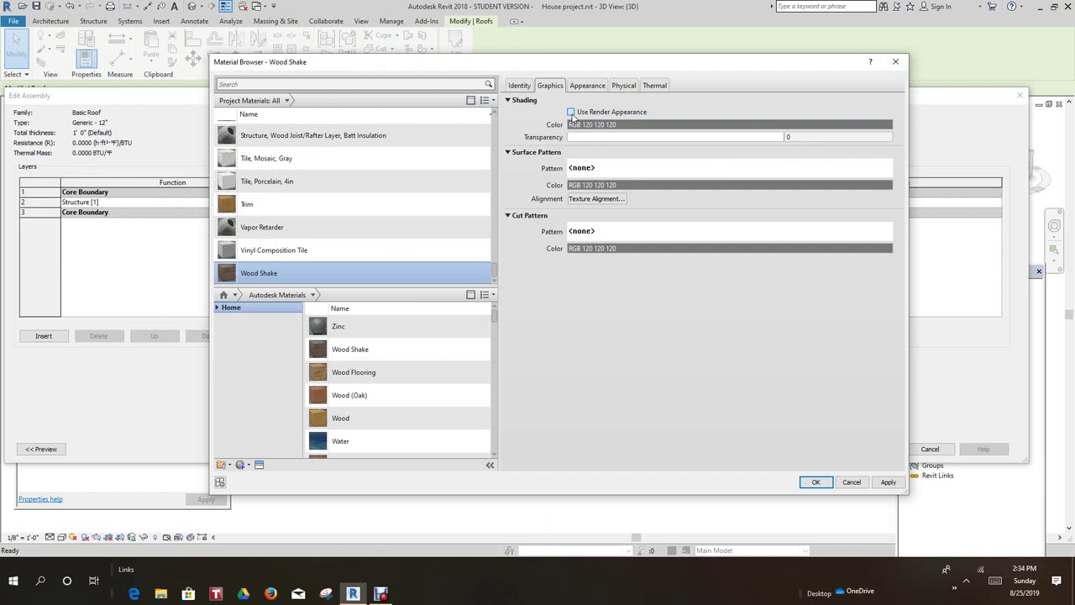
left_click(571, 112)
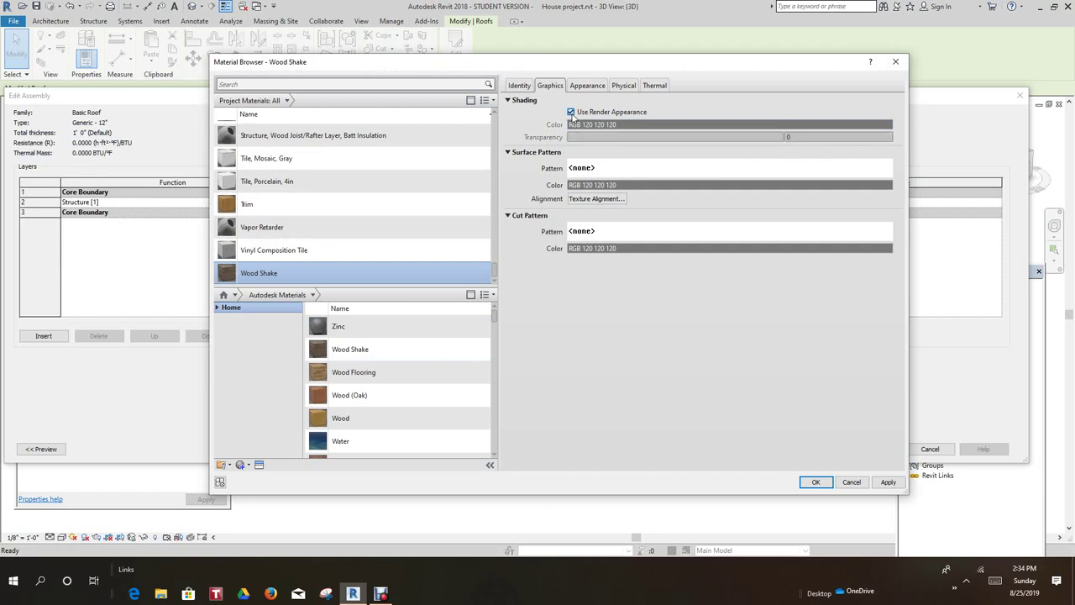
left_click(888, 482)
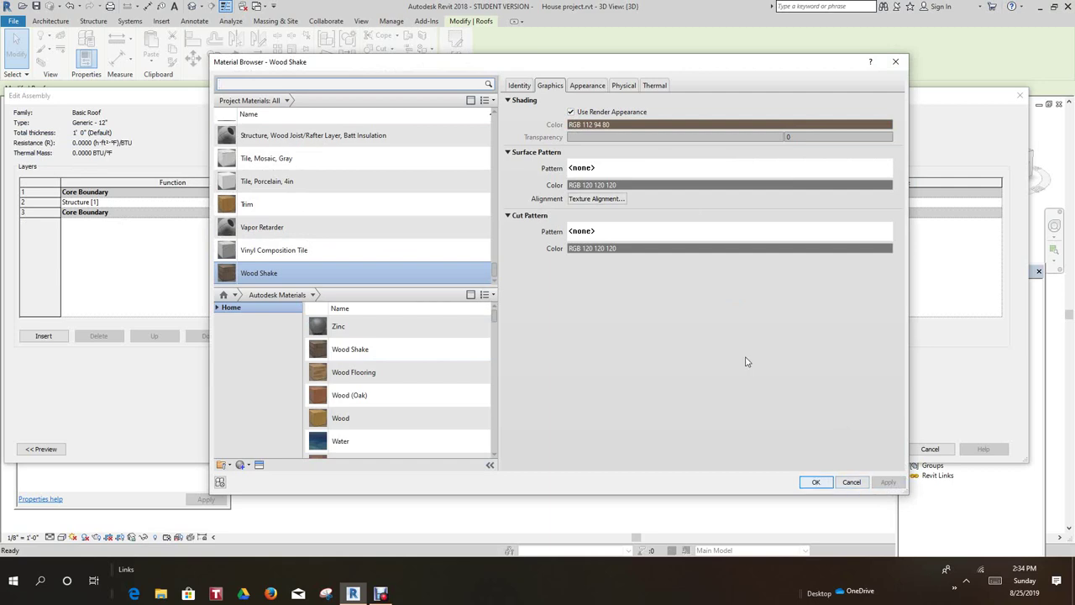
left_click(588, 85)
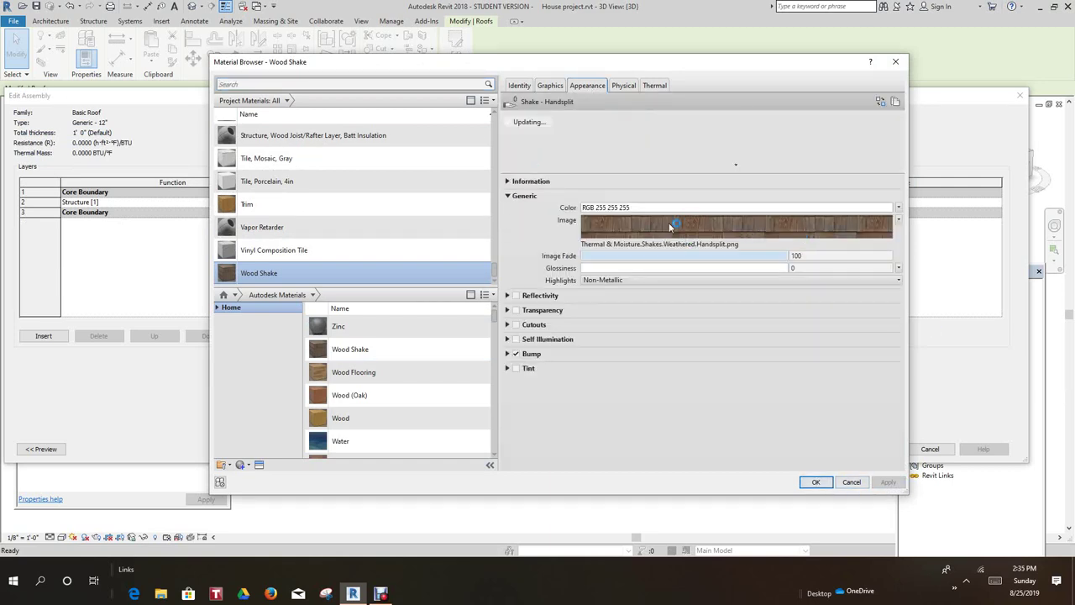
left_click(815, 486)
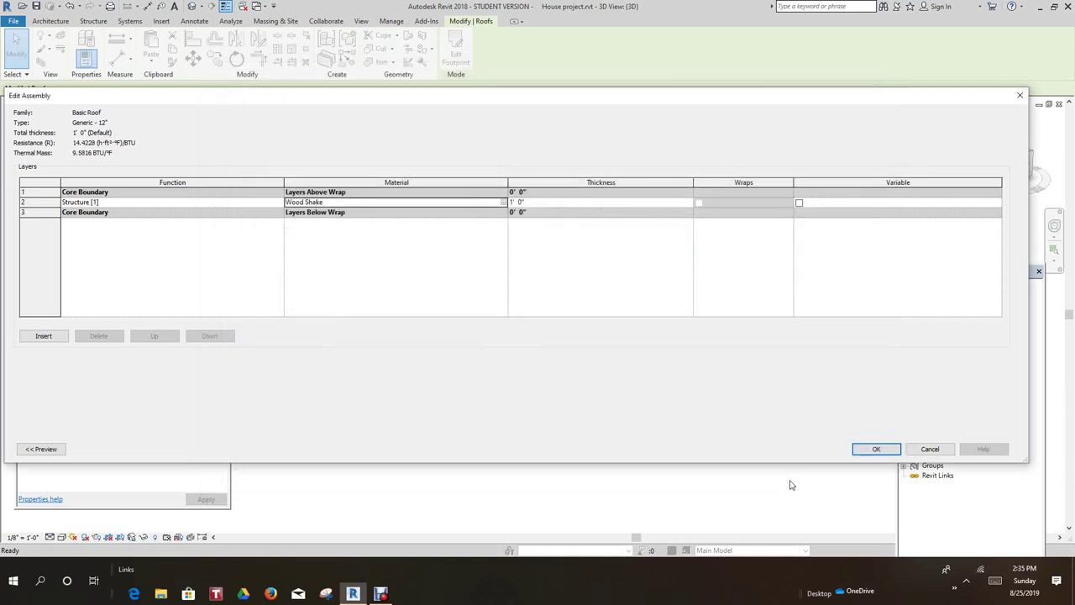
left_click(876, 448)
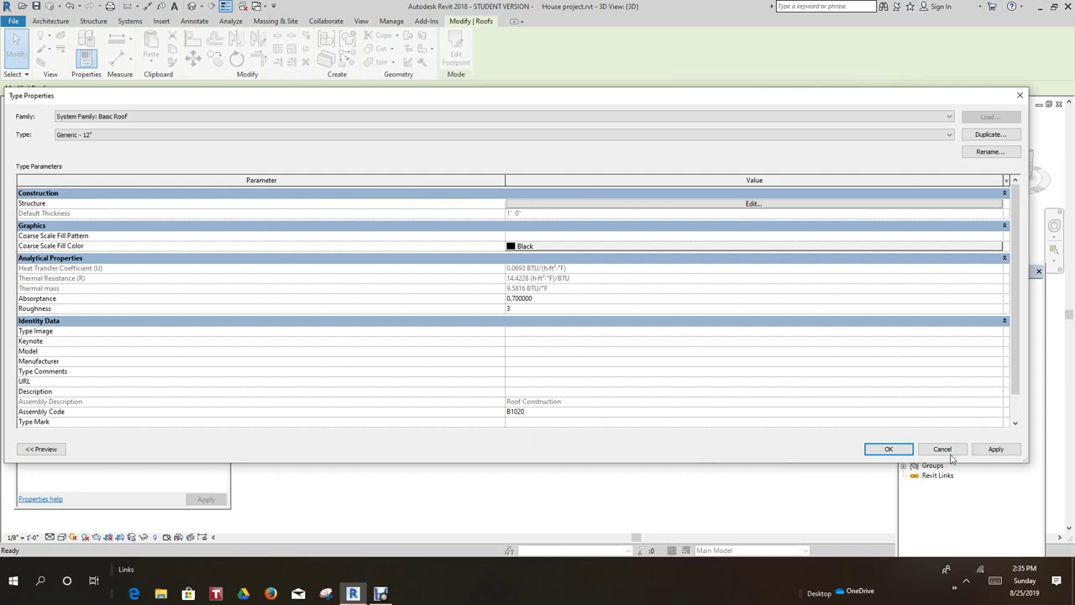
left_click(888, 449)
- Deselect the roof and switch the 3D view to the Realistic visual style
scroll(513, 487, "down", 2)
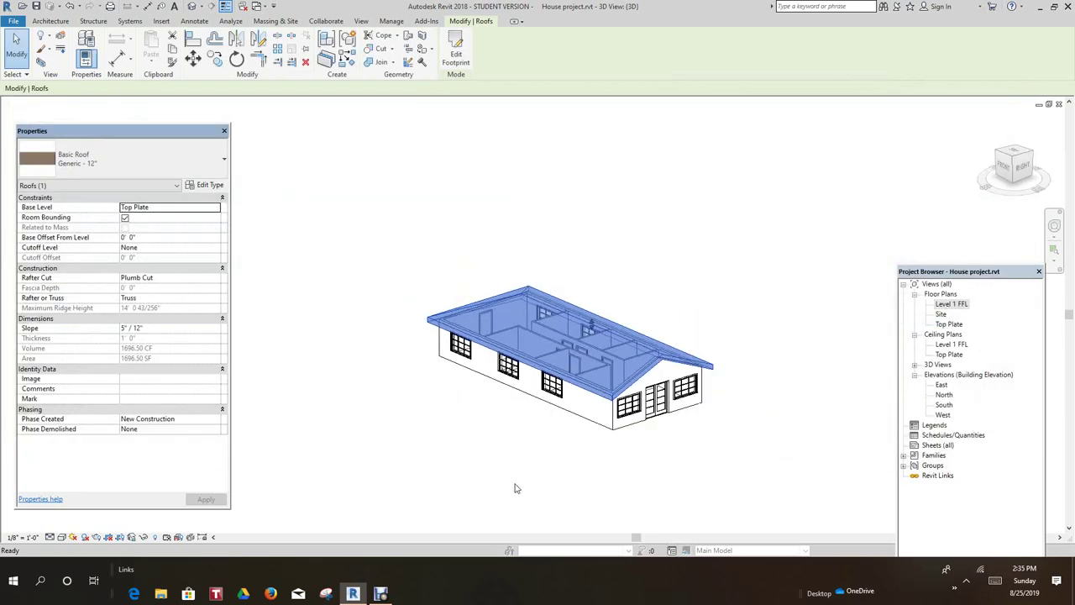
left_click(577, 461)
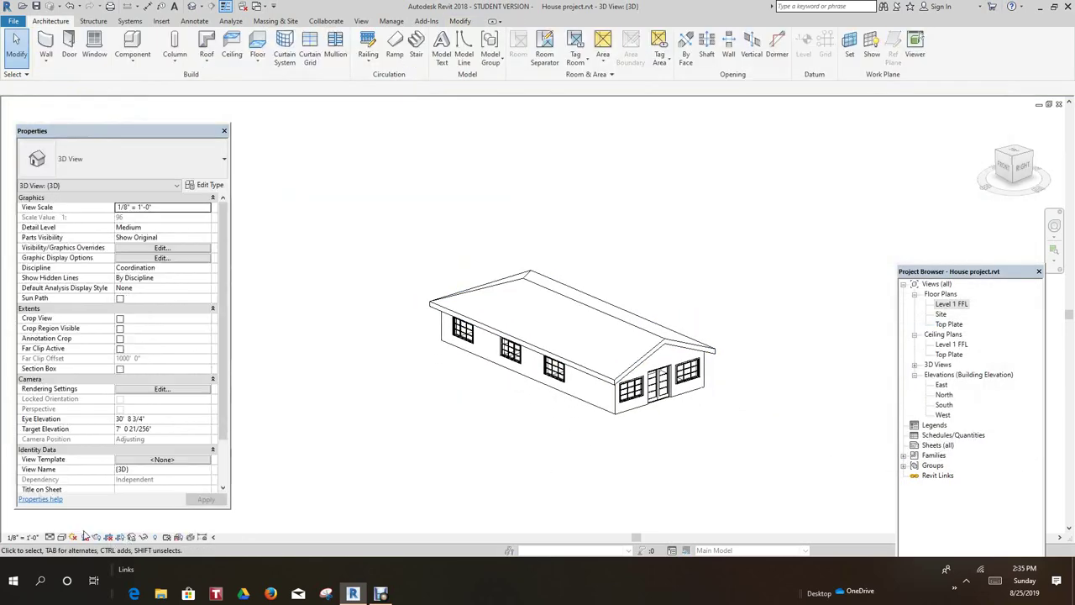
left_click(61, 537)
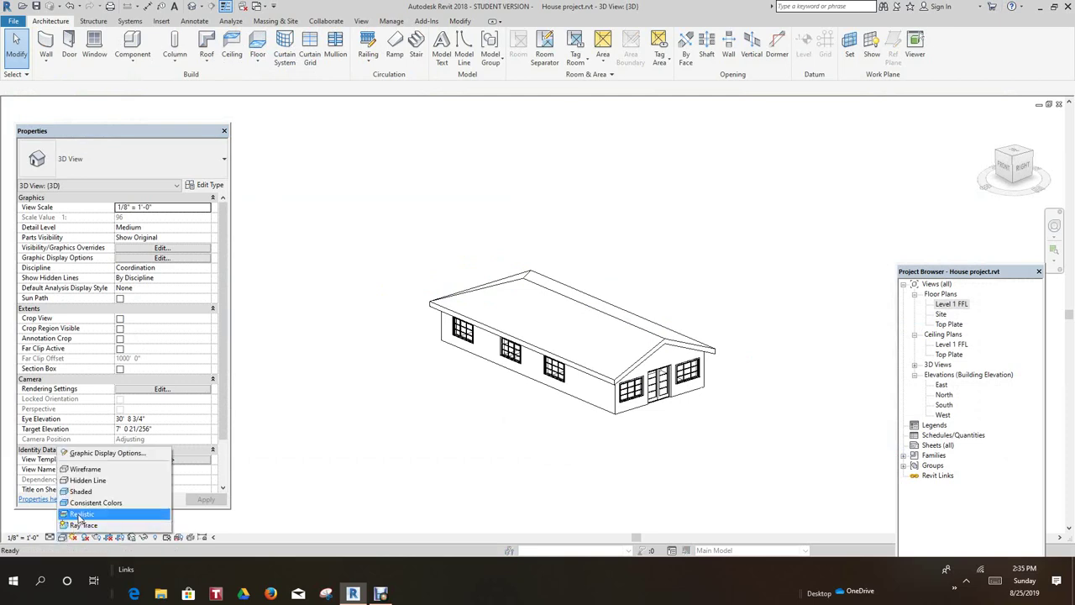
left_click(446, 416)
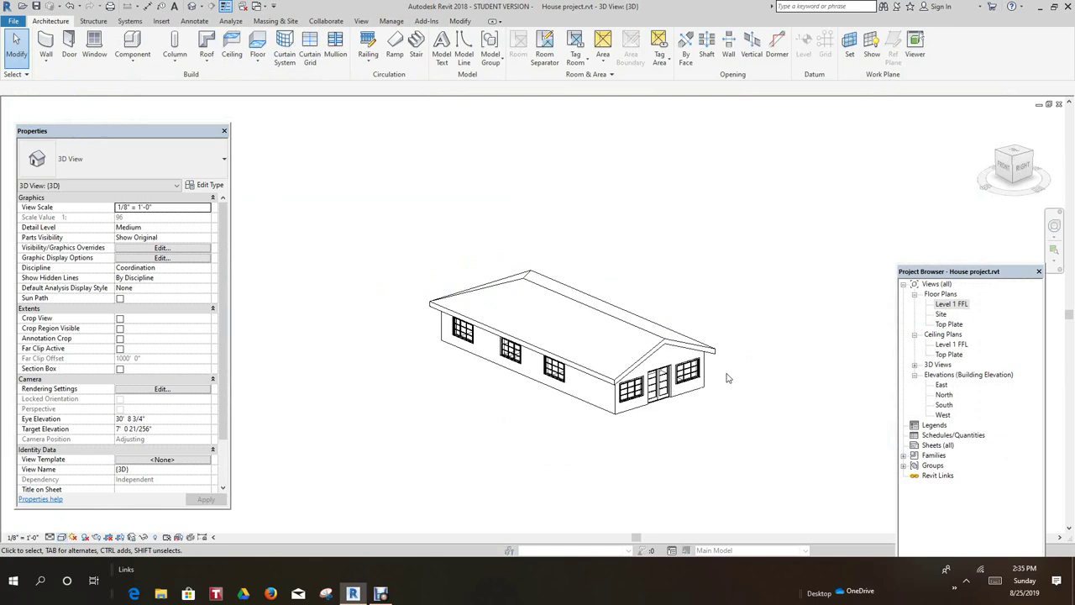
- Tab-select the chain of four connected exterior walls
key("s")
key("d")
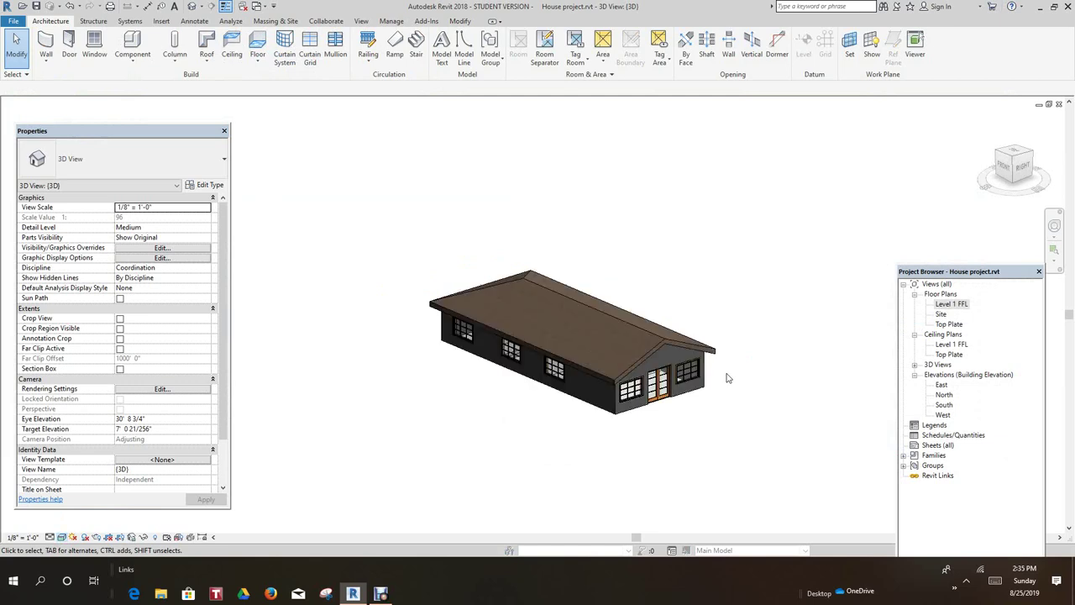
scroll(596, 314, "up", 5)
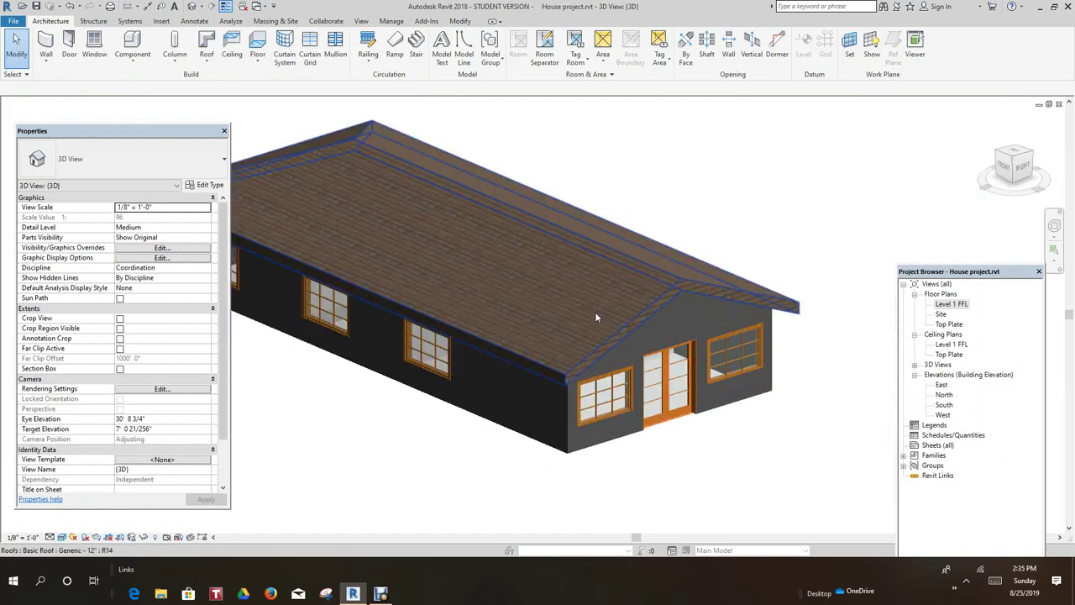
scroll(599, 315, "down", 6)
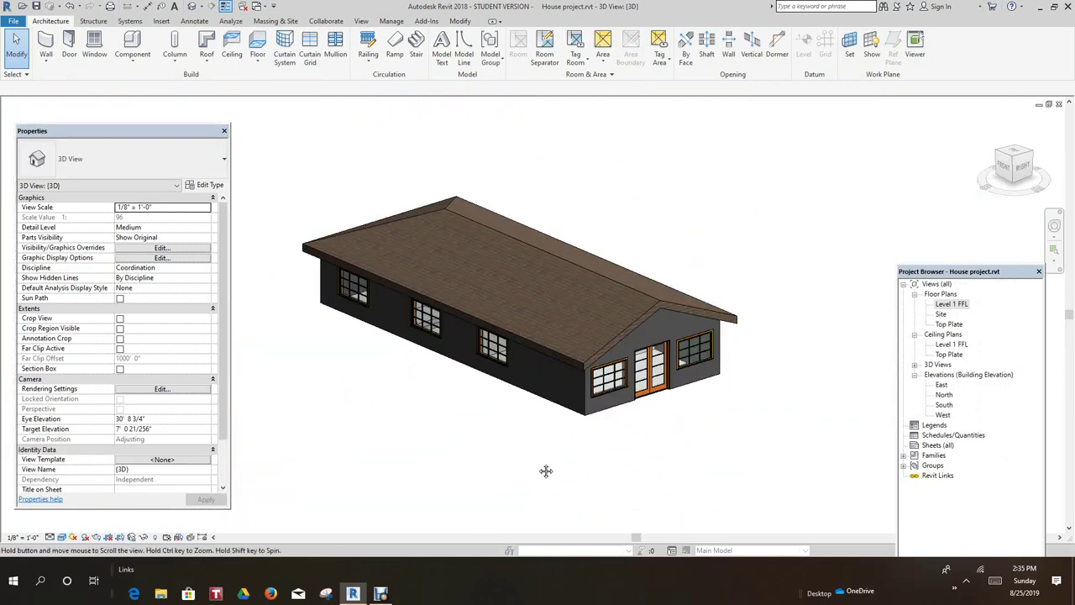
key("Tab")
left_click(569, 399)
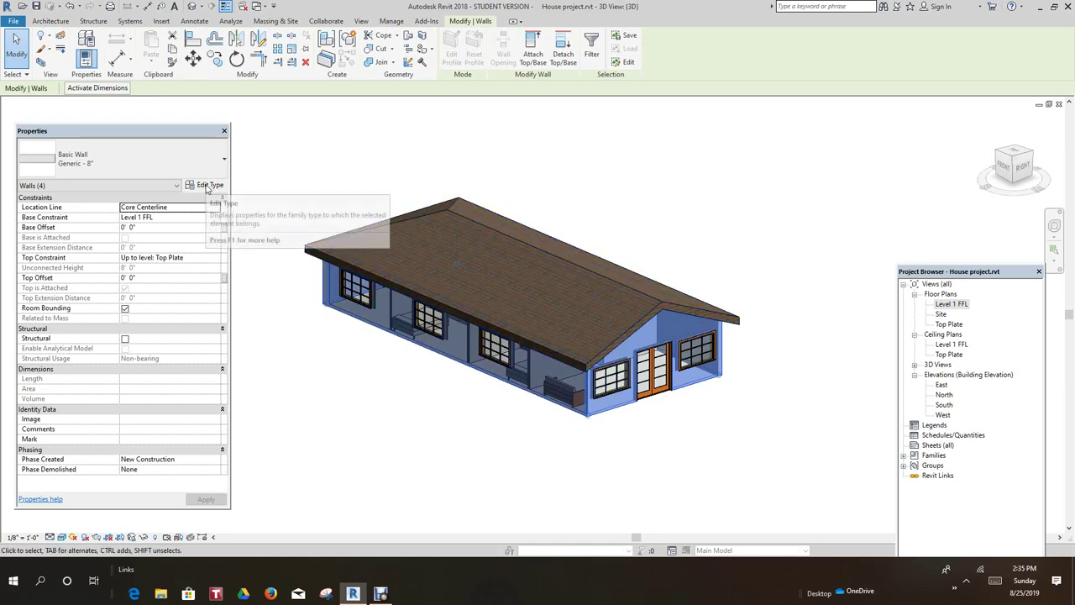
- Open the Material Browser for the Generic - 8" wall's structure layer and focus its search box
left_click(207, 185)
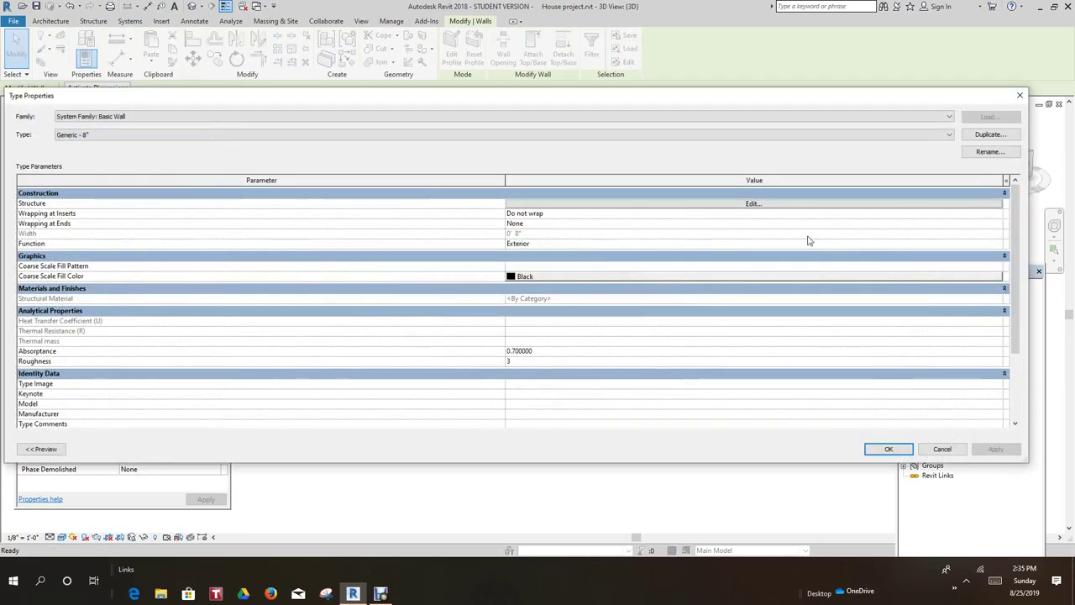
left_click(752, 204)
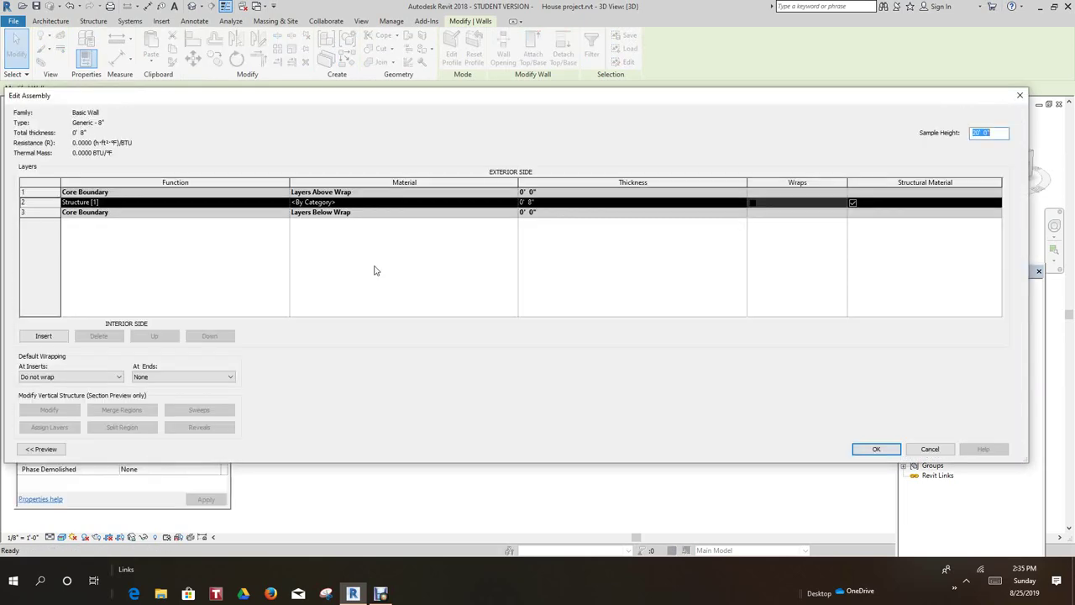
left_click(515, 204)
left_click(513, 203)
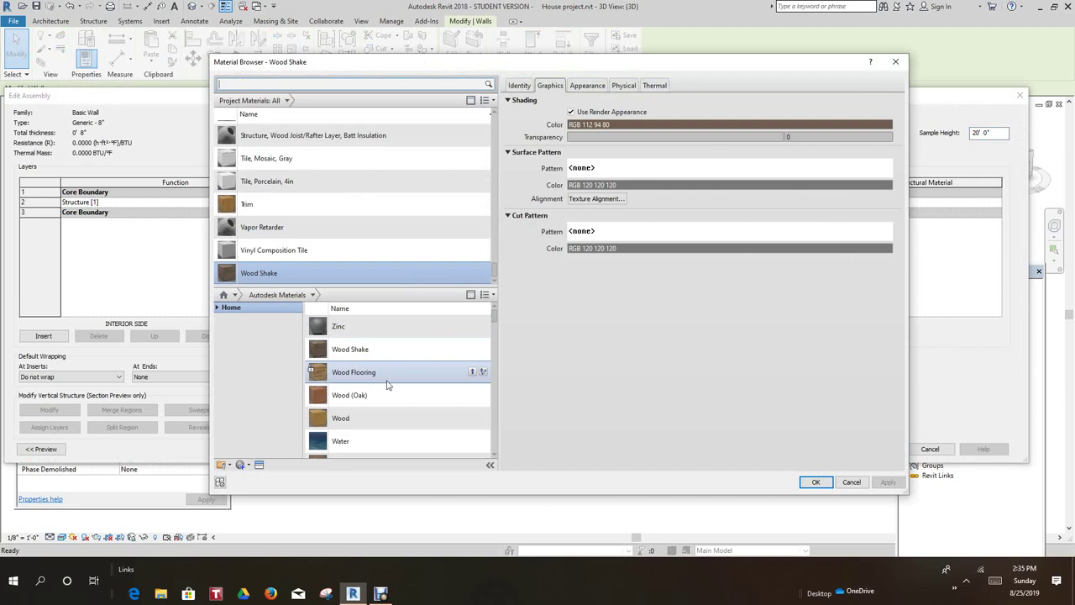
scroll(388, 395, "down", 3)
scroll(388, 408, "up", 2)
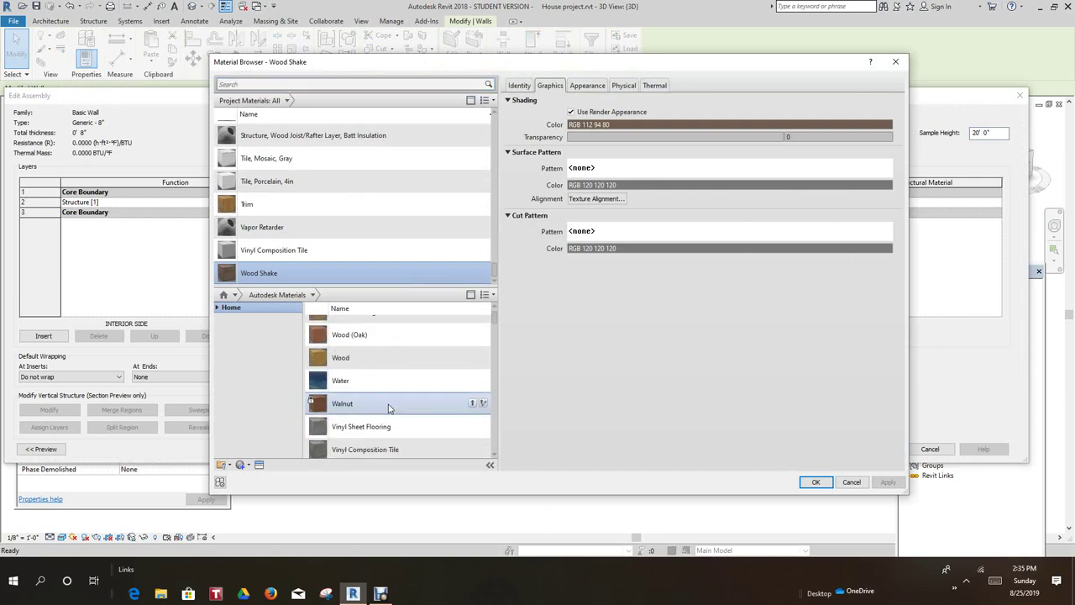
scroll(389, 408, "up", 1)
scroll(389, 405, "down", 10)
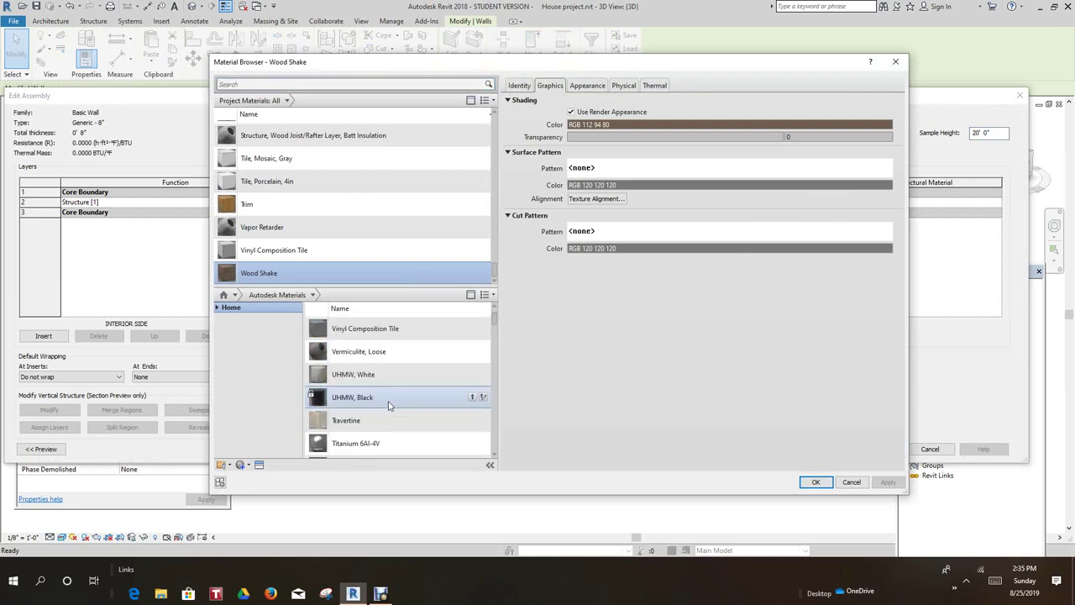
scroll(388, 406, "up", 1)
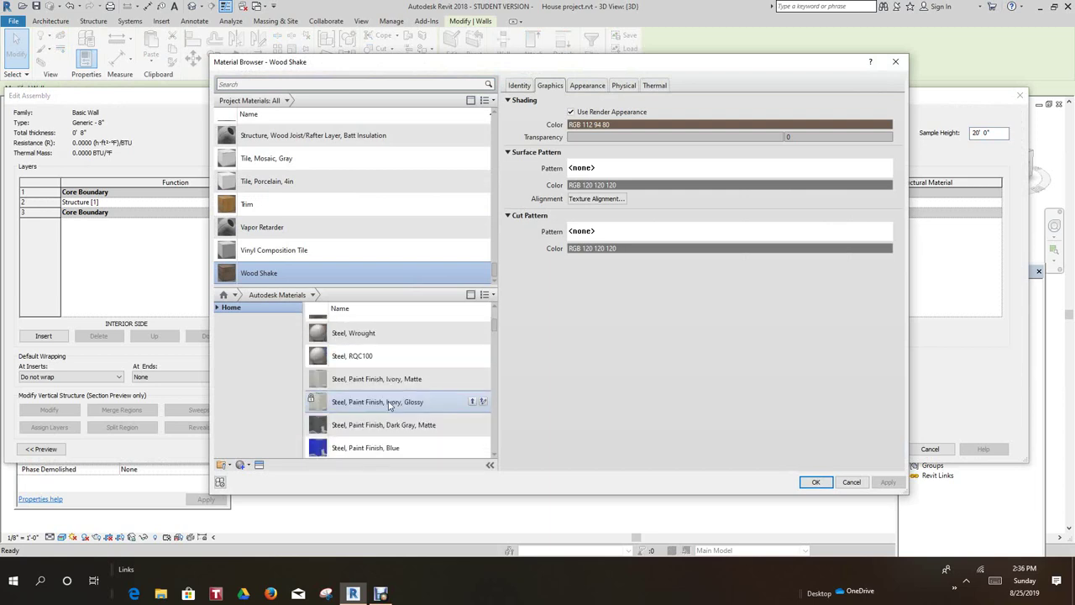
scroll(389, 405, "down", 8)
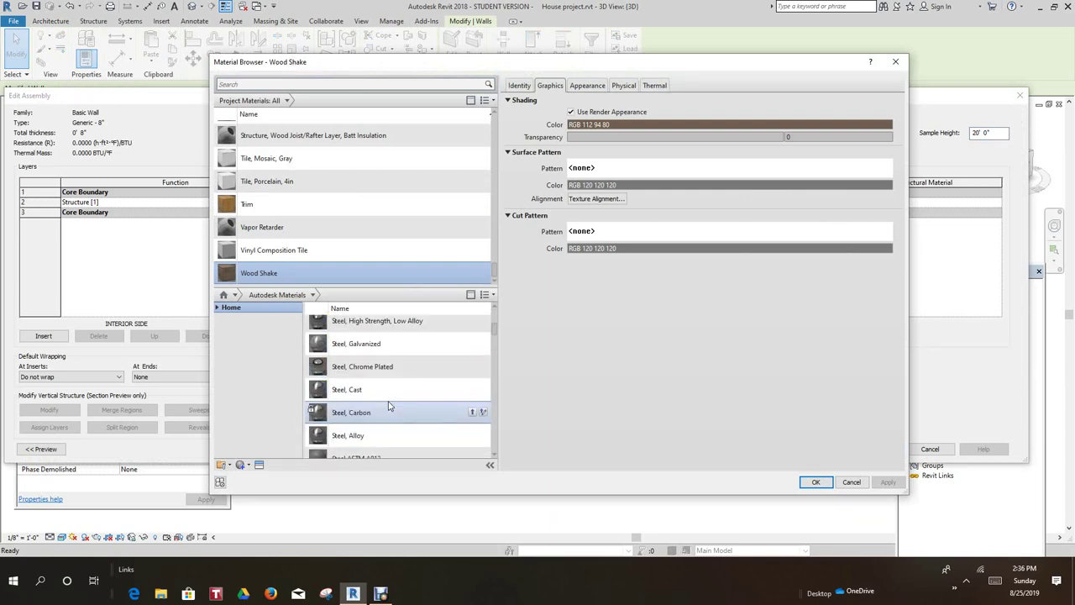
scroll(399, 405, "down", 2)
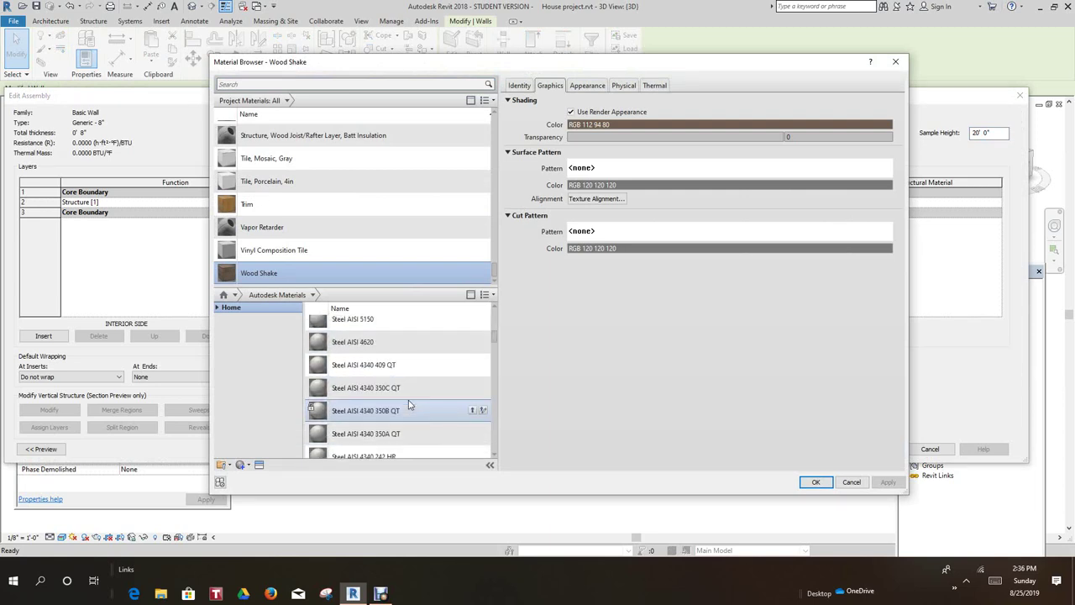
scroll(399, 405, "up", 2)
scroll(297, 170, "up", 3)
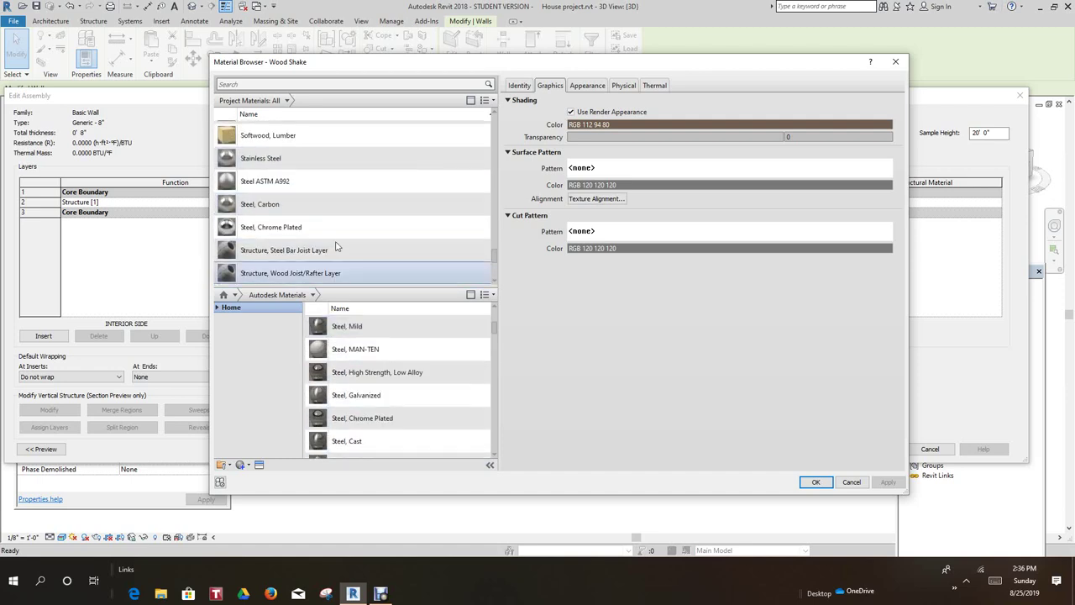
left_click(274, 85)
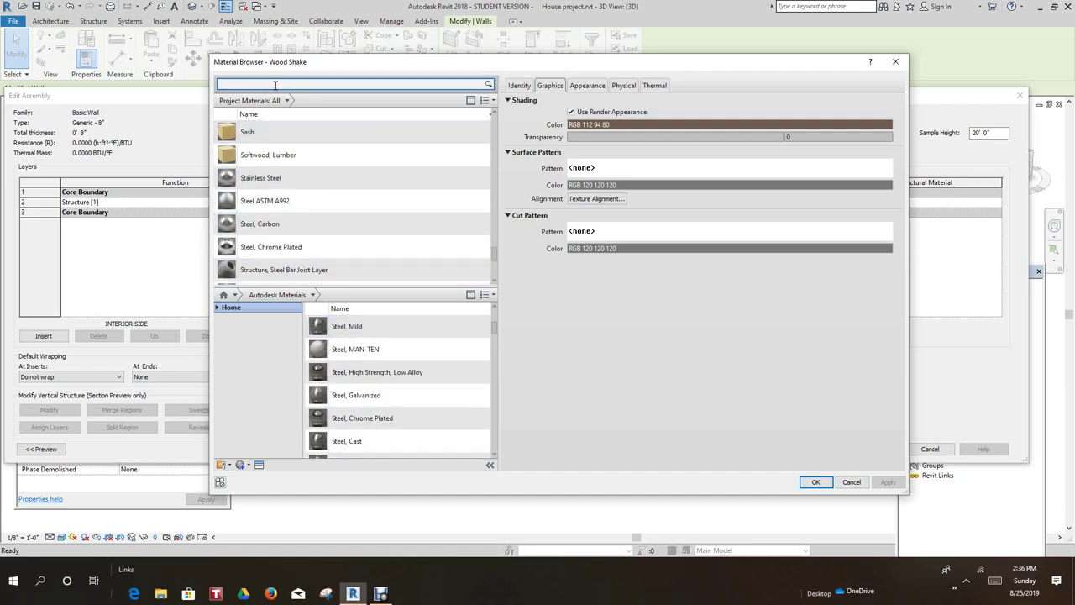
- Search 'ston', add Stone with render-appearance shading, and assign it to the walls' structure layer
type("stone")
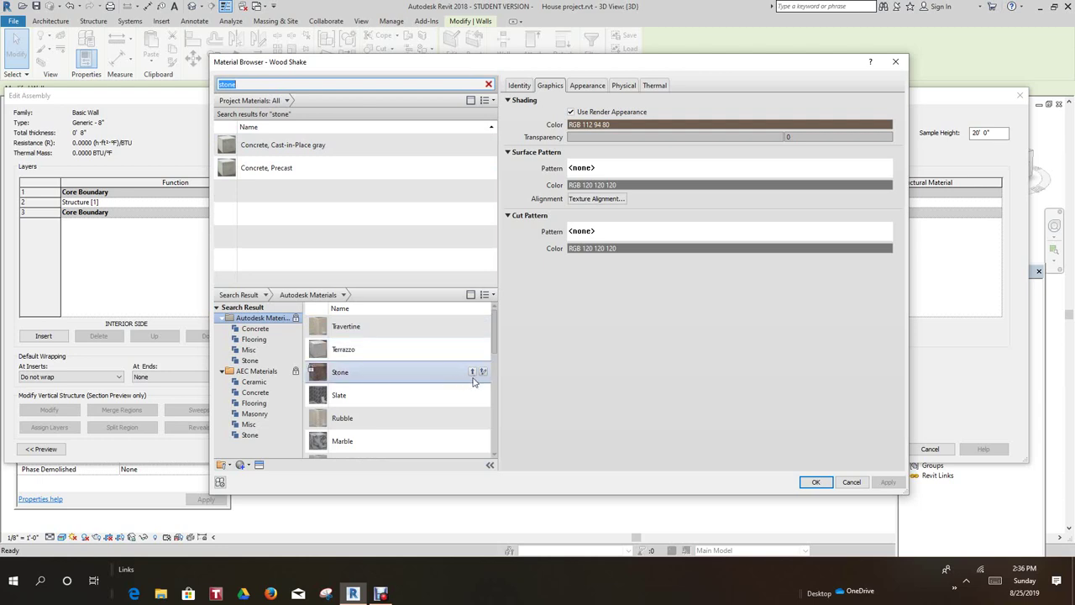
left_click(472, 372)
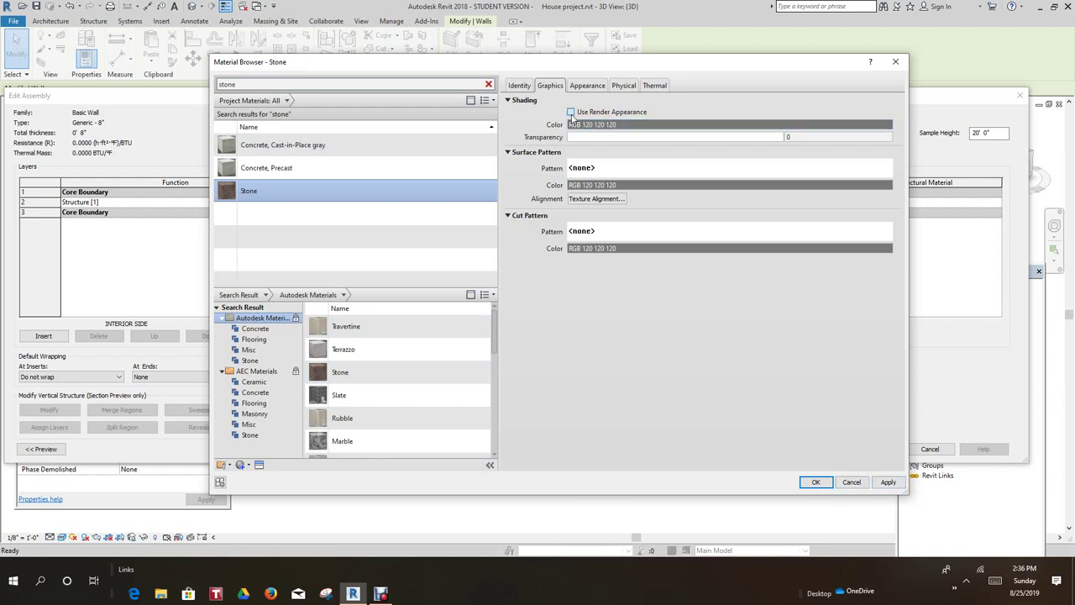
left_click(571, 112)
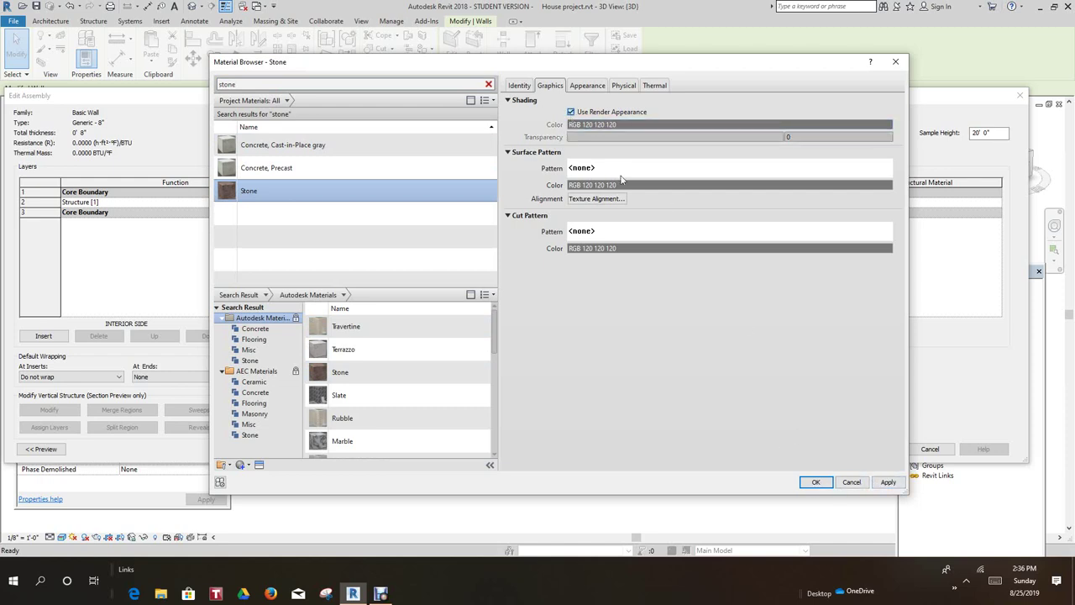
left_click(586, 86)
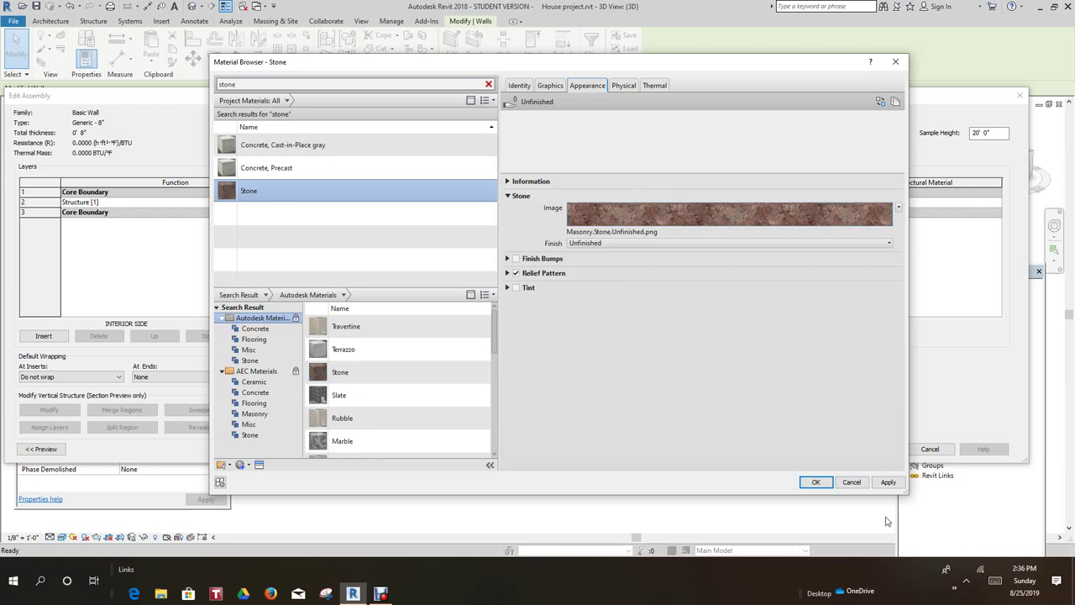
left_click(889, 484)
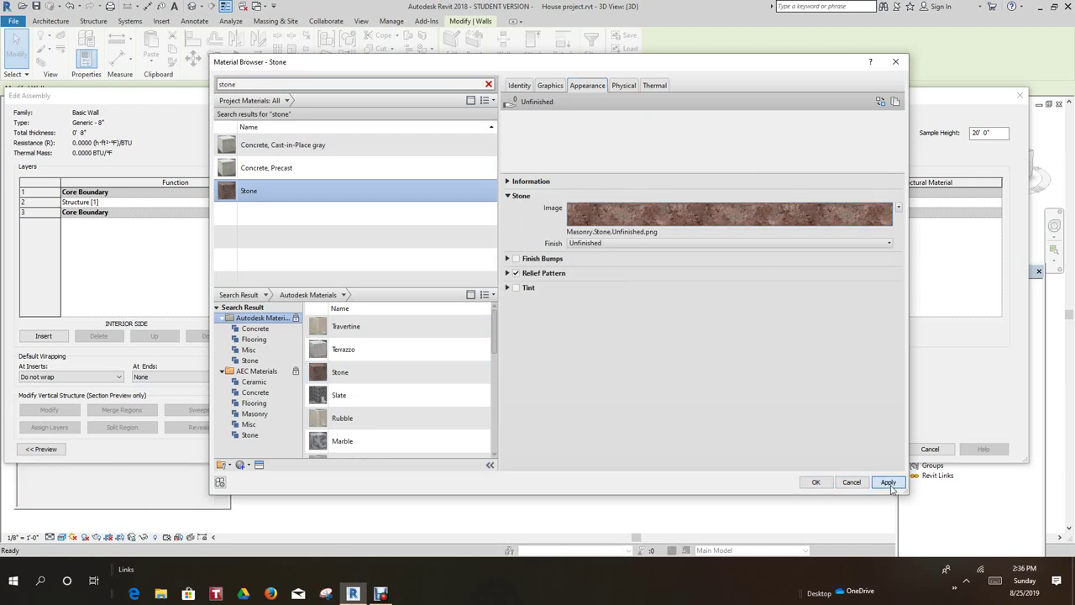
left_click(814, 483)
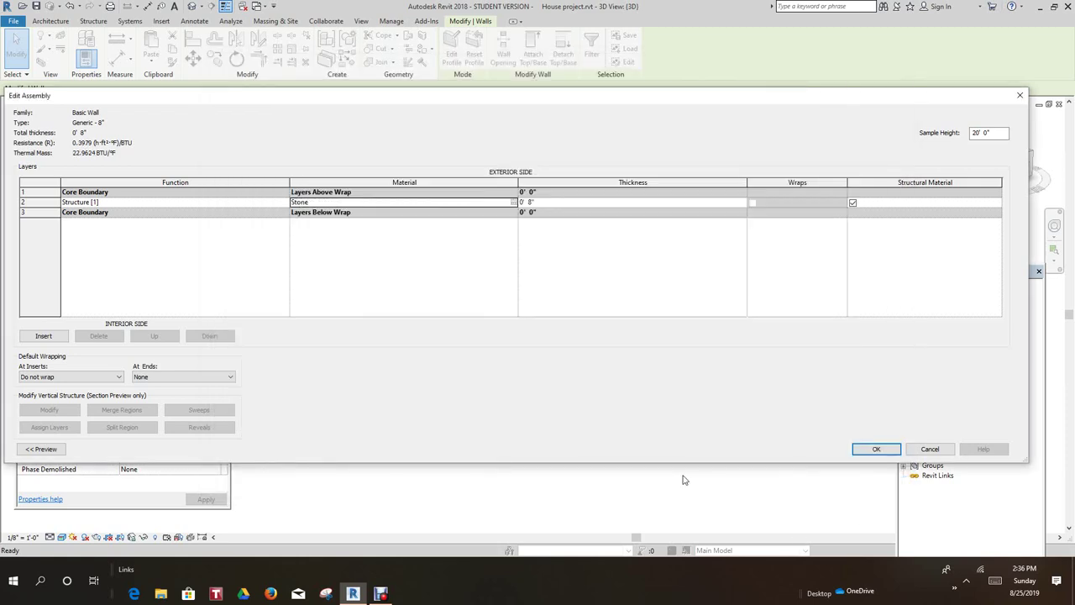
left_click(877, 448)
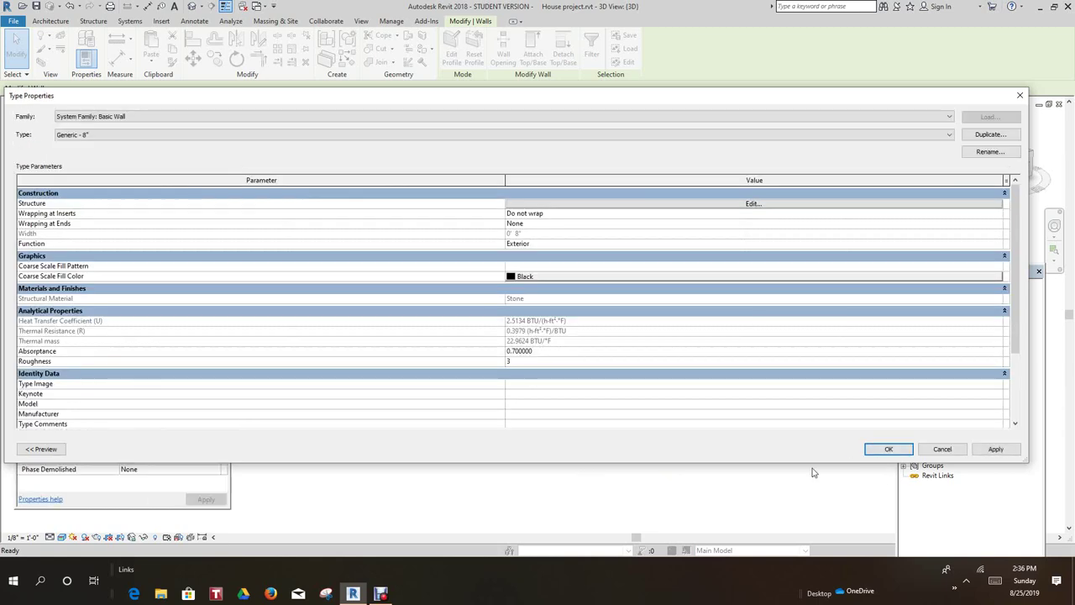
left_click(988, 451)
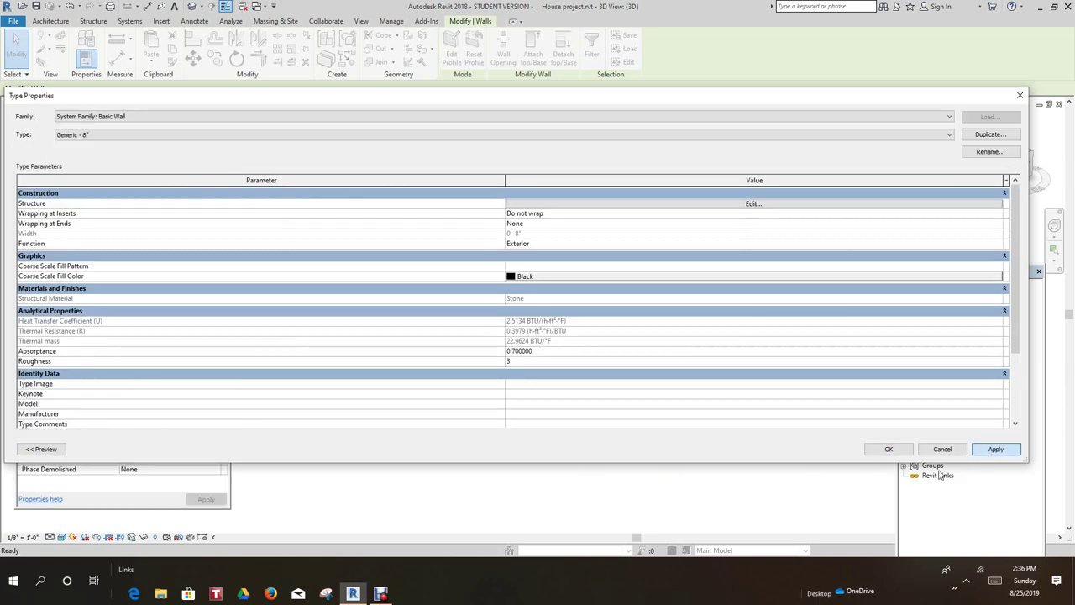
left_click(888, 451)
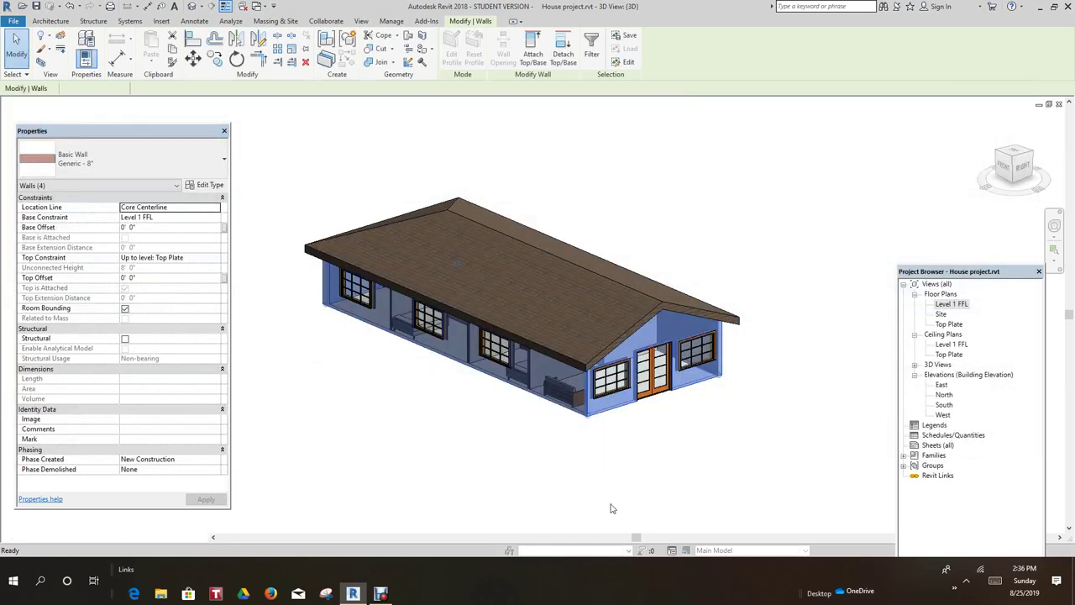
- Deselect the walls, pan across the house front, and Tab-select all four connected exterior walls
left_click(612, 508)
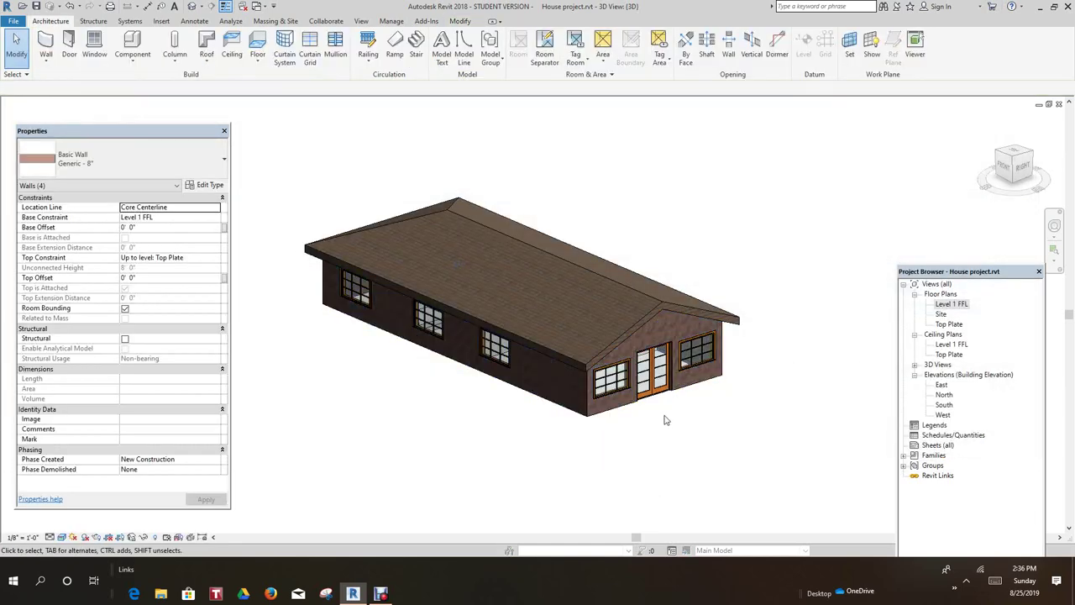
scroll(665, 419, "up", 5)
middle_click_drag(665, 419, 703, 434)
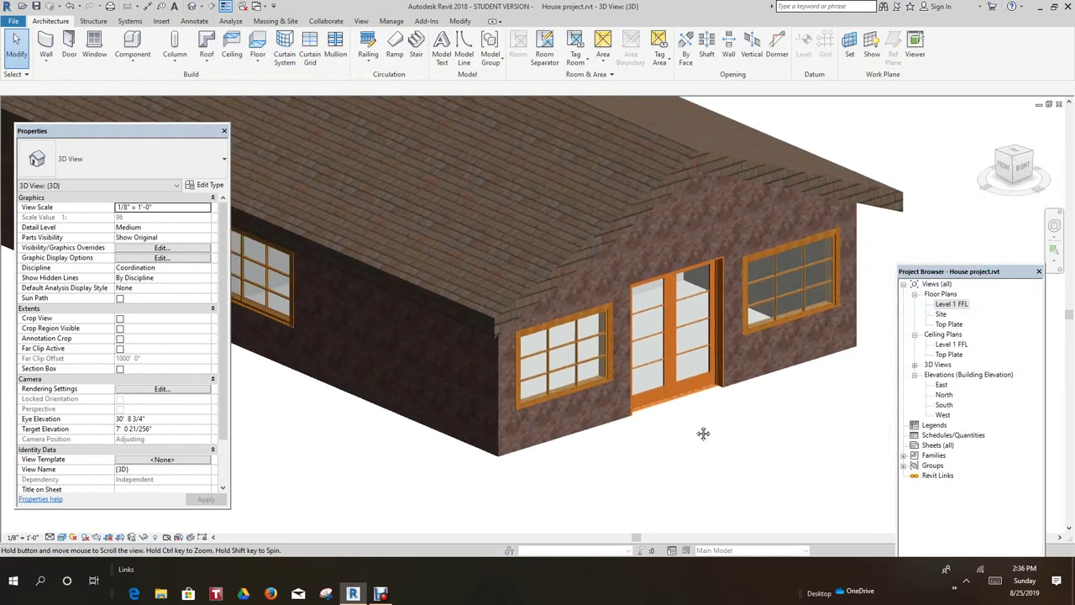
scroll(698, 437, "down", 5)
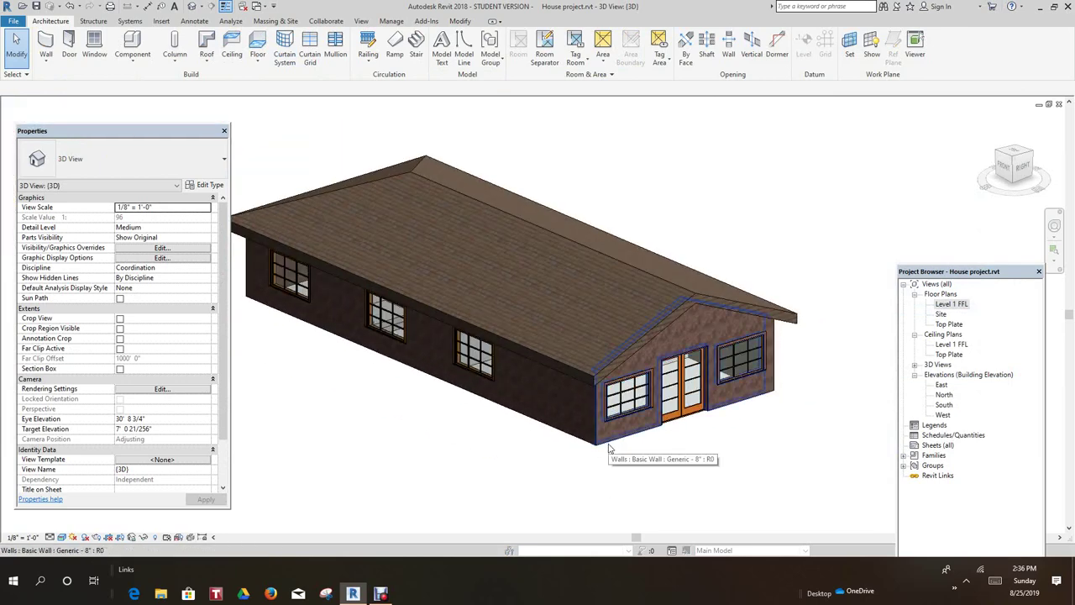
key("Tab")
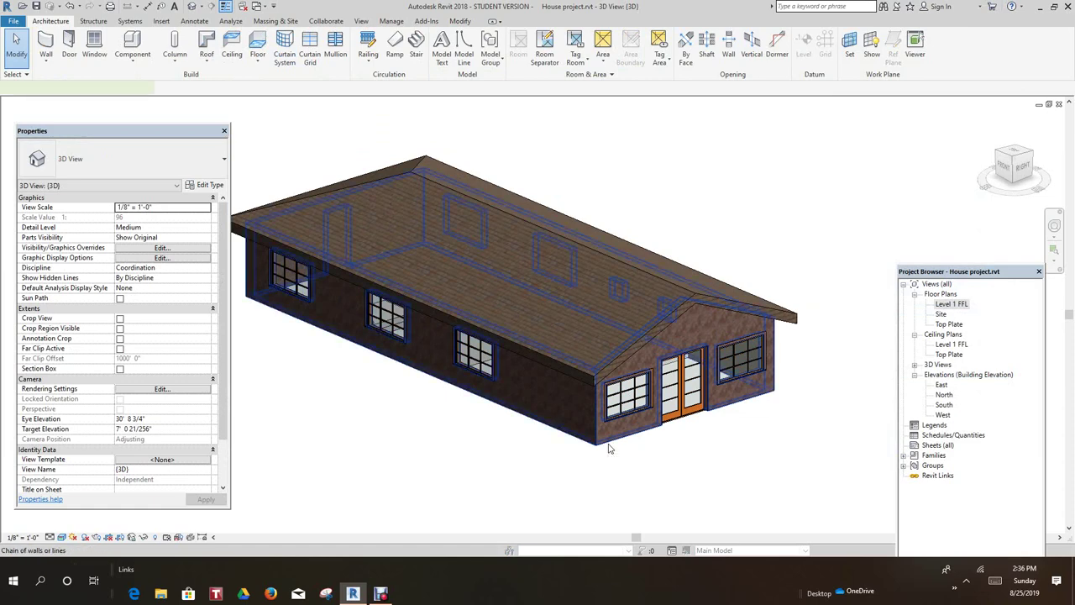
left_click(610, 449)
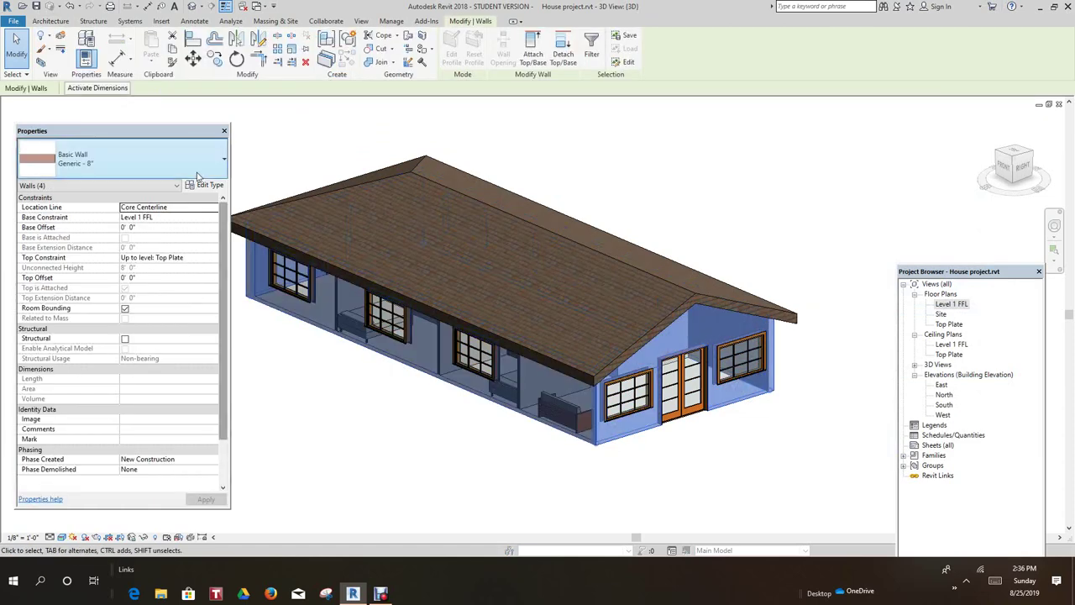
- Reopen the Material Browser for the Generic - 8" wall's Stone structure layer and focus its search box
left_click(209, 184)
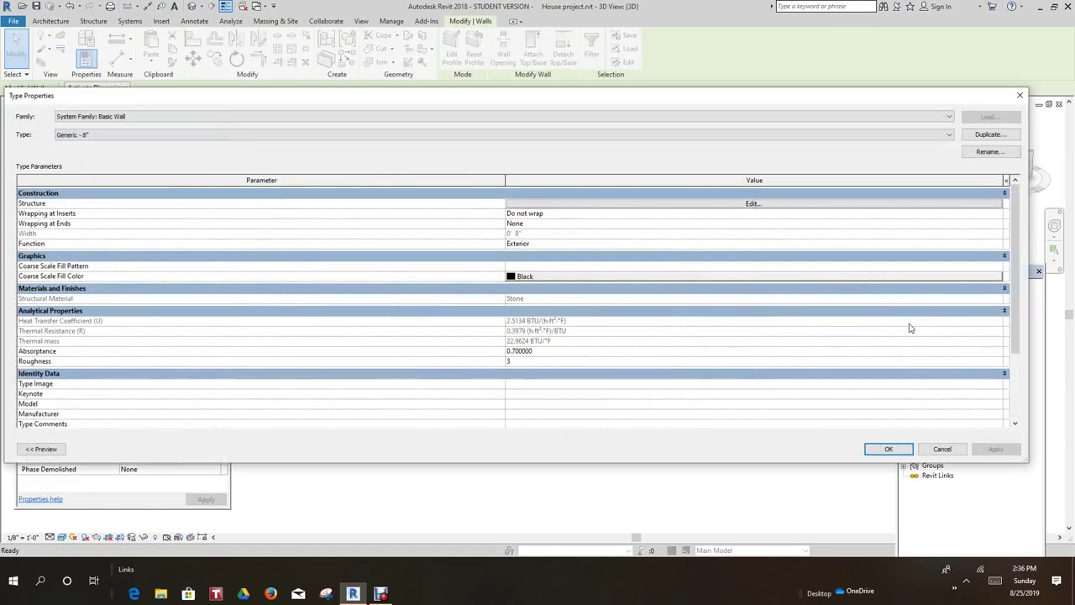
left_click(753, 204)
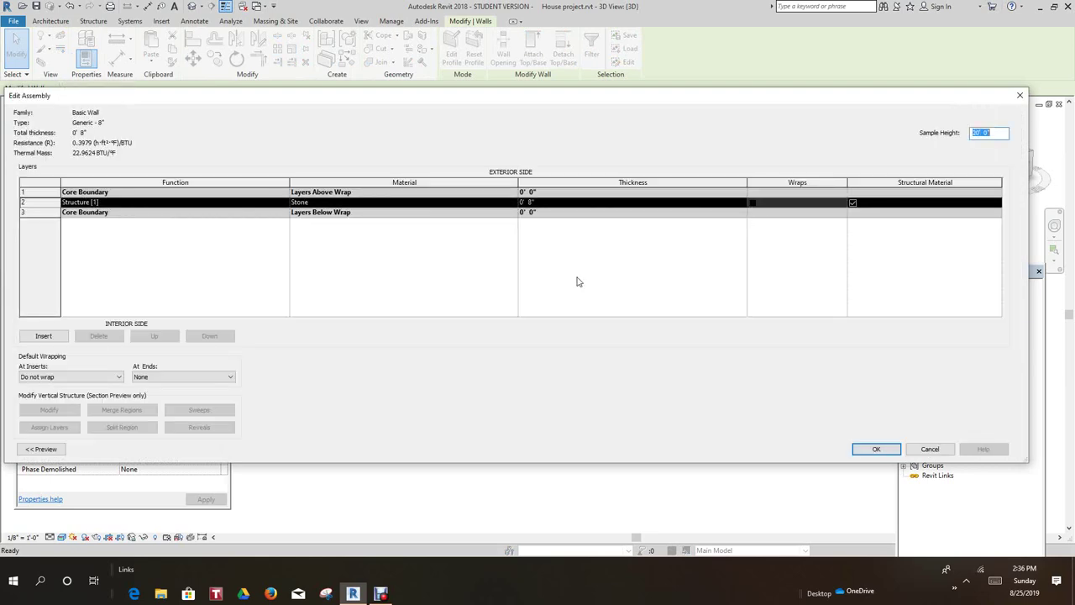
left_click(512, 205)
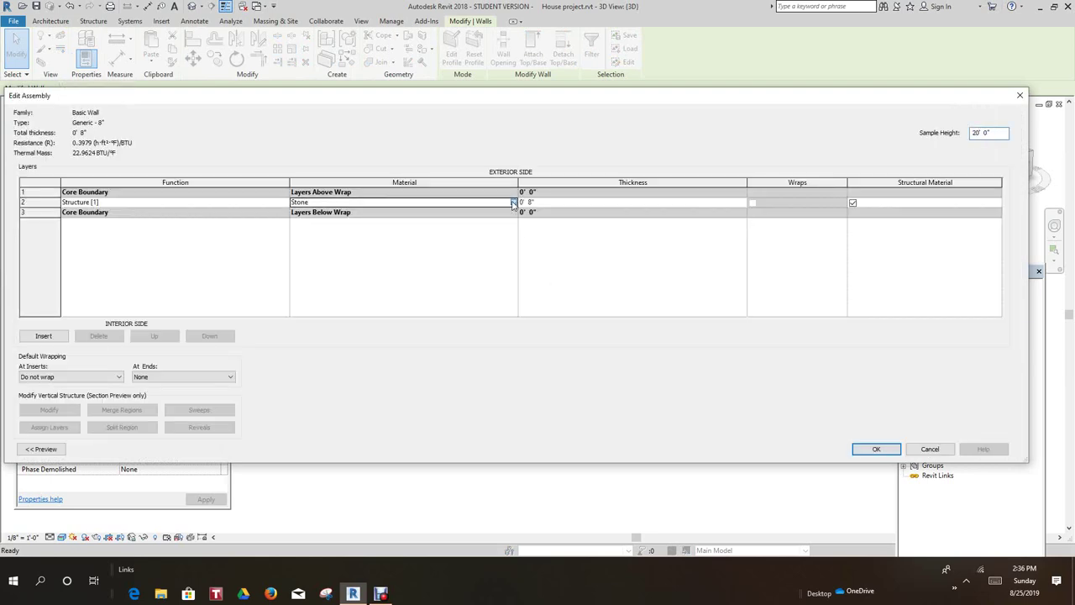
left_click(513, 203)
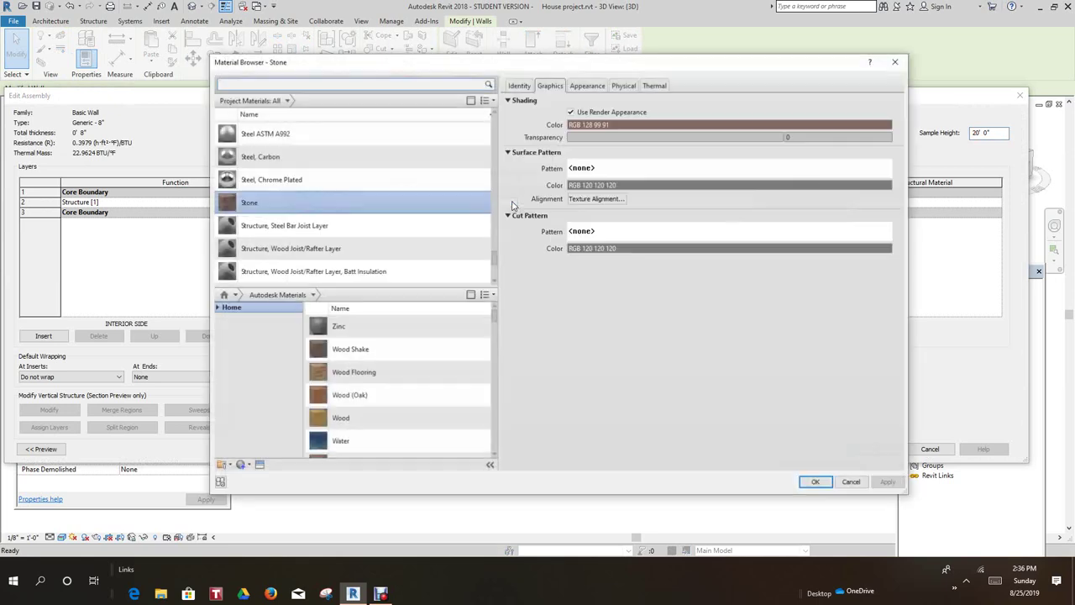
scroll(442, 328, "down", 8)
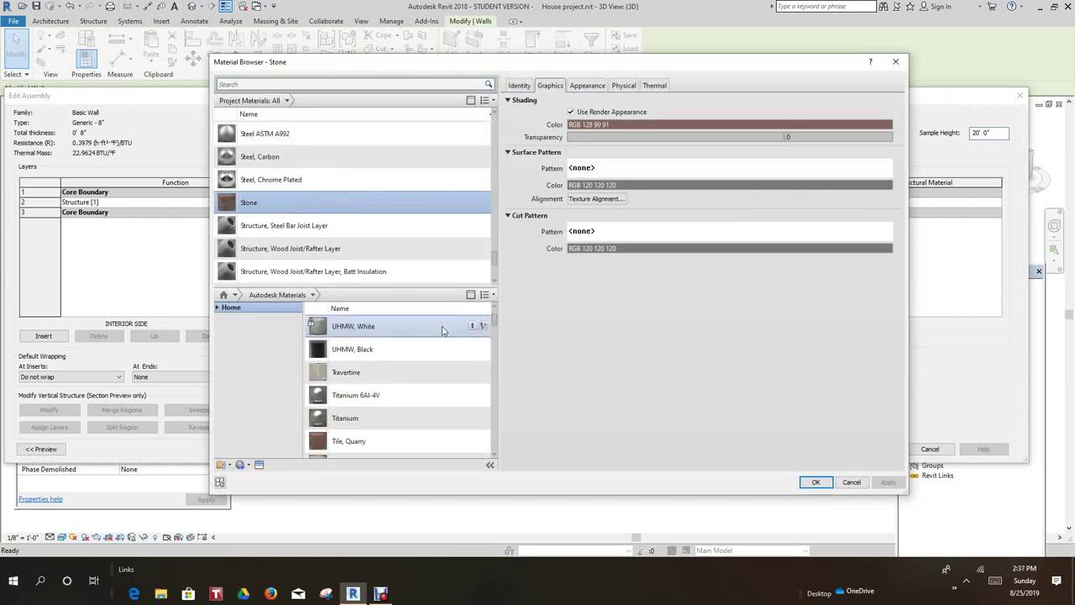
scroll(443, 330, "down", 10)
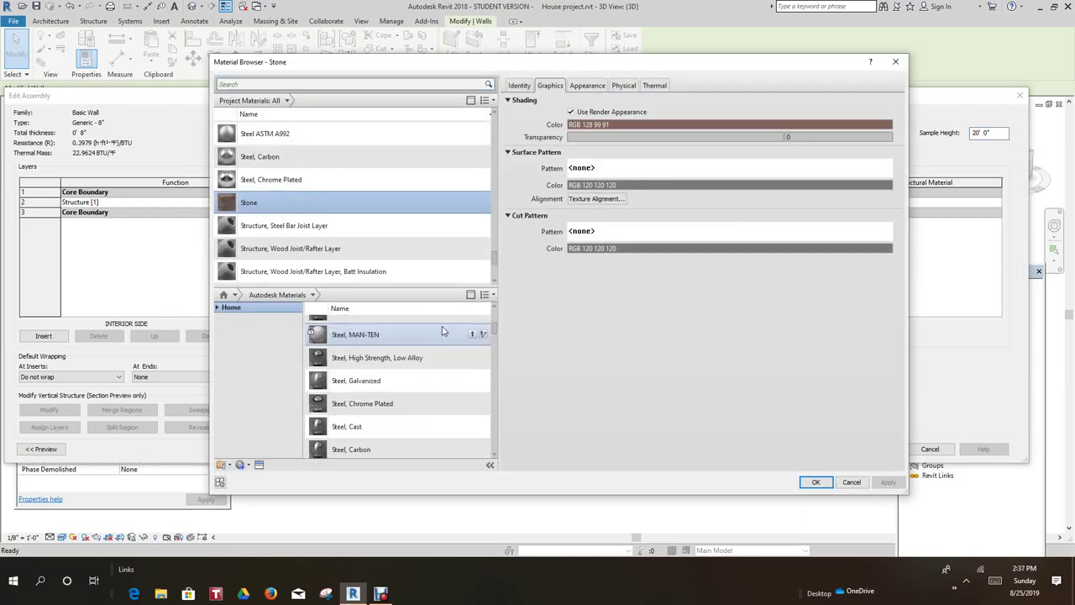
scroll(446, 332, "down", 8)
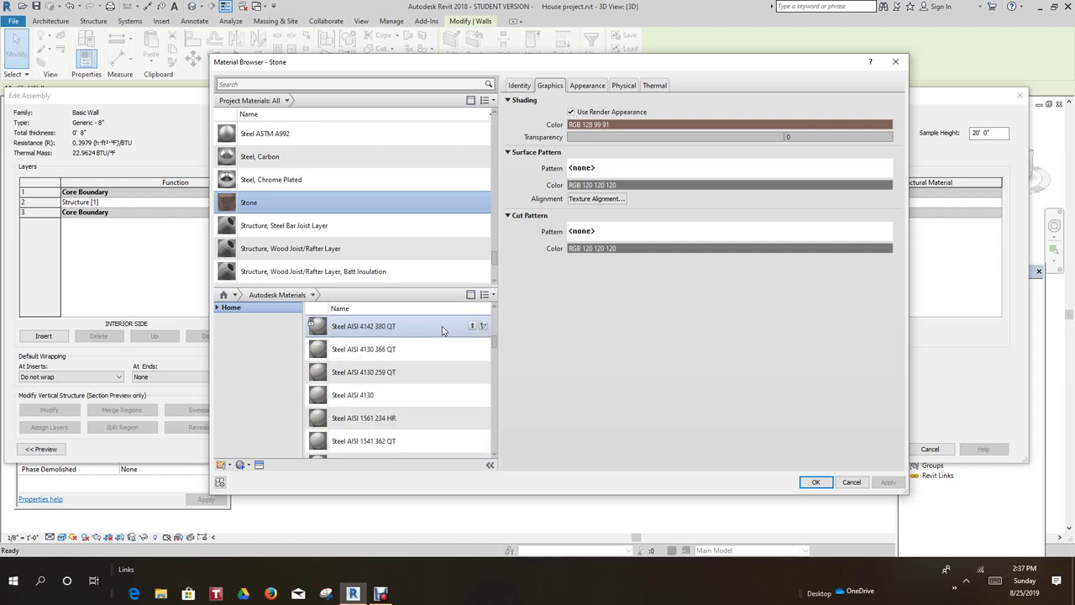
scroll(458, 343, "down", 6)
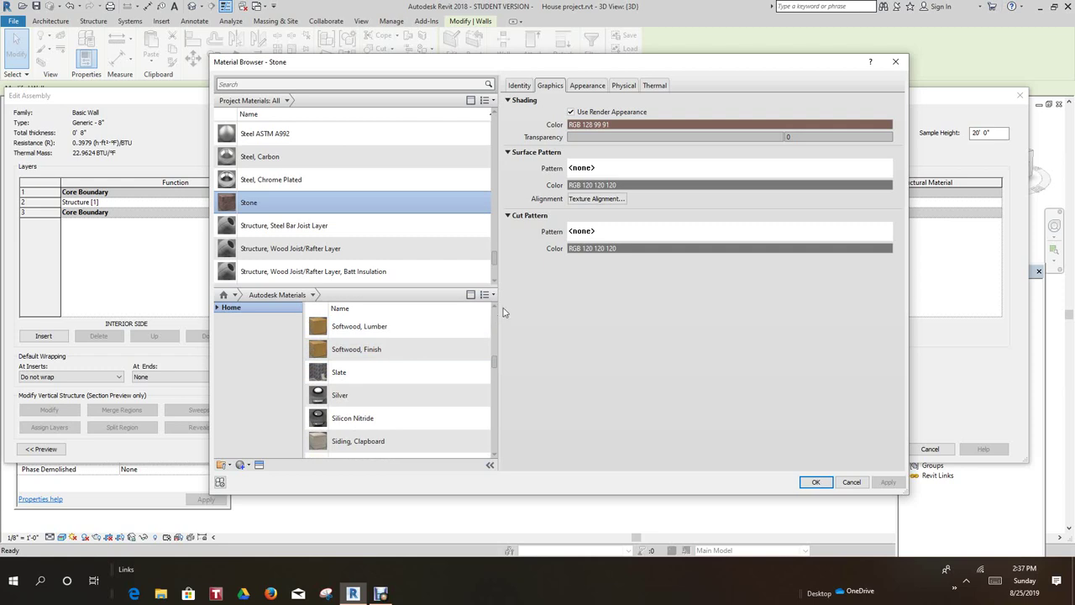
scroll(386, 273, "up", 3)
scroll(364, 319, "up", 3)
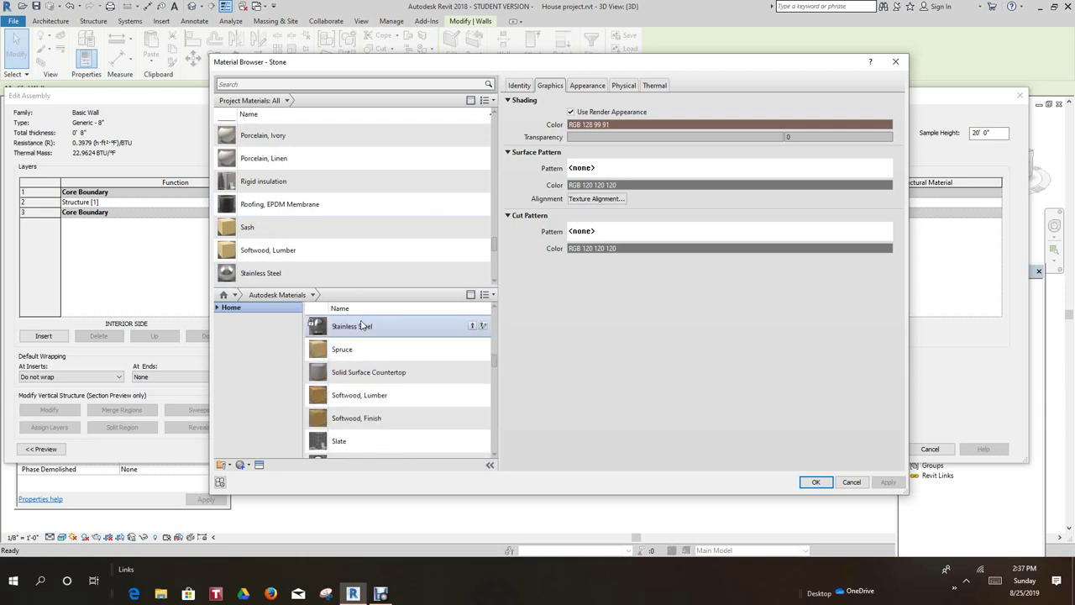
scroll(387, 349, "up", 2)
scroll(336, 210, "up", 1)
left_click(246, 84)
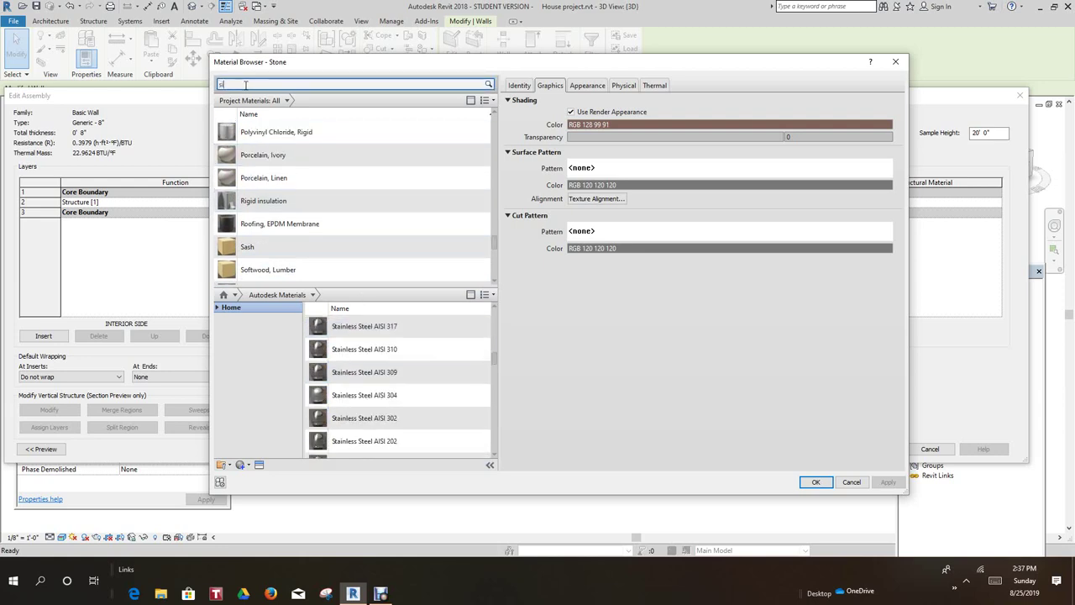
- Swap the Generic - 8" wall structure from Stone to Siding, Clapboard, shaded with its render appearance
type("siding")
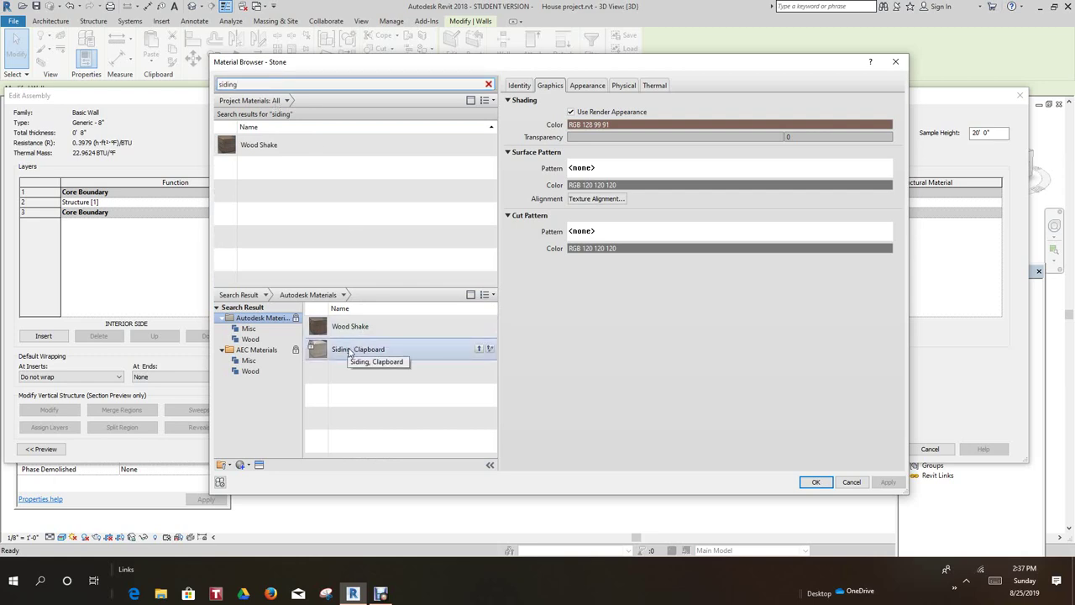
left_click(481, 350)
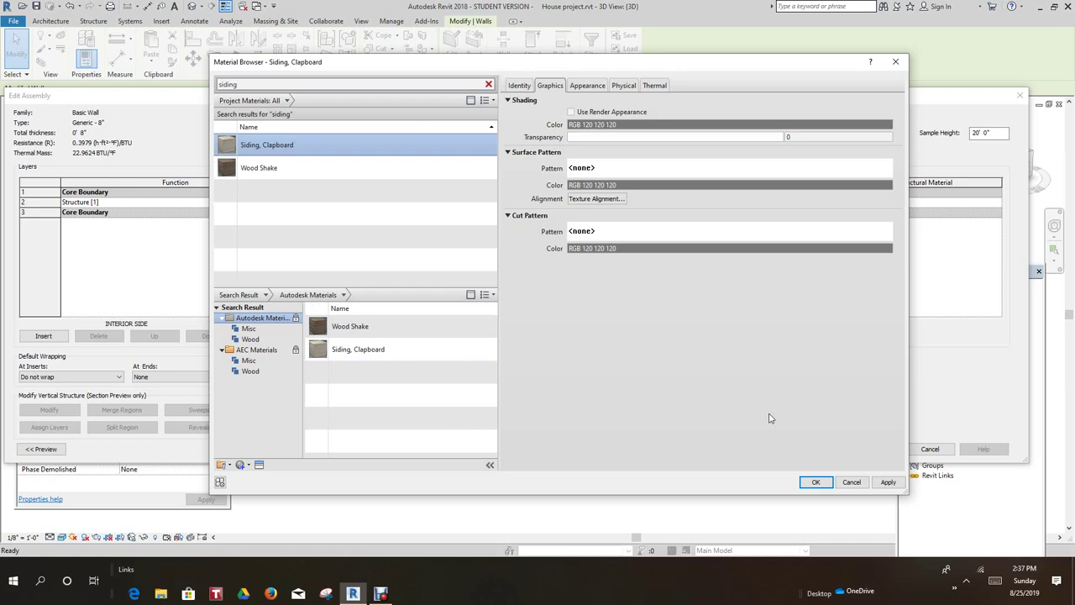
left_click(571, 112)
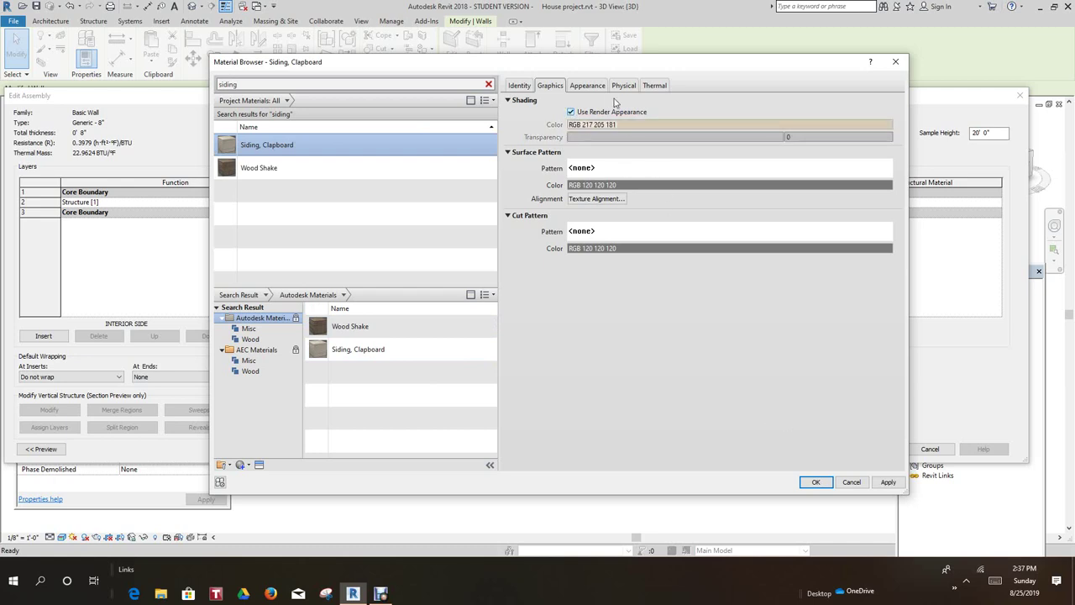
left_click(587, 86)
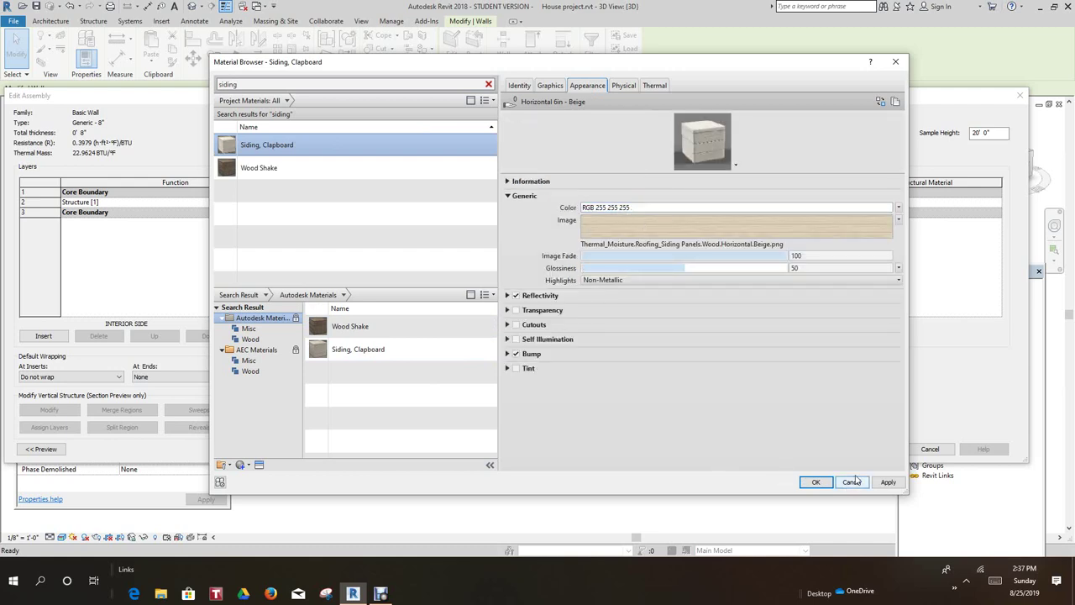
left_click(888, 483)
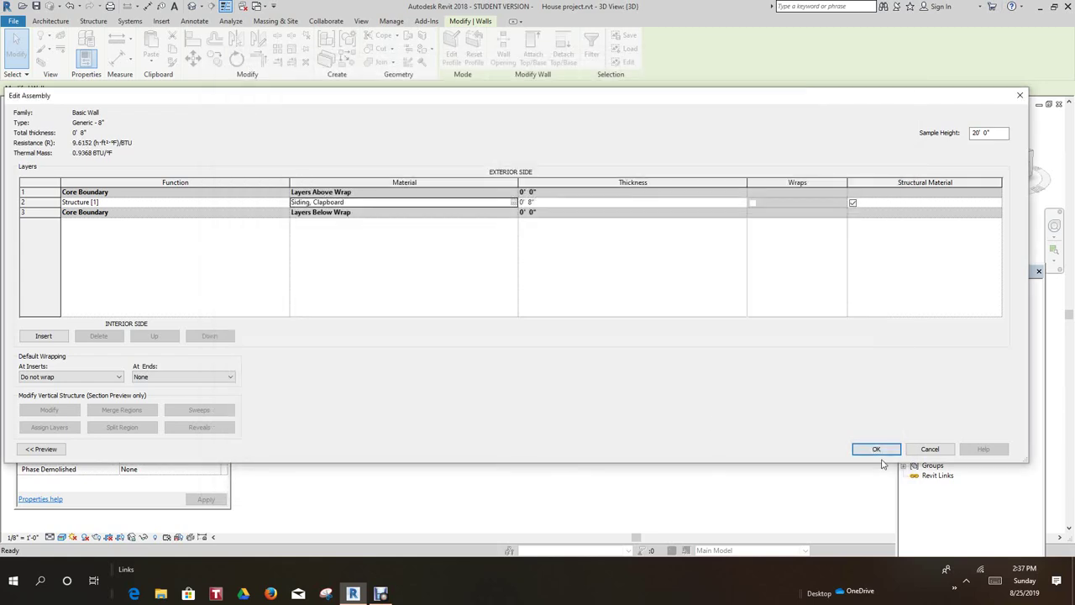
left_click(881, 452)
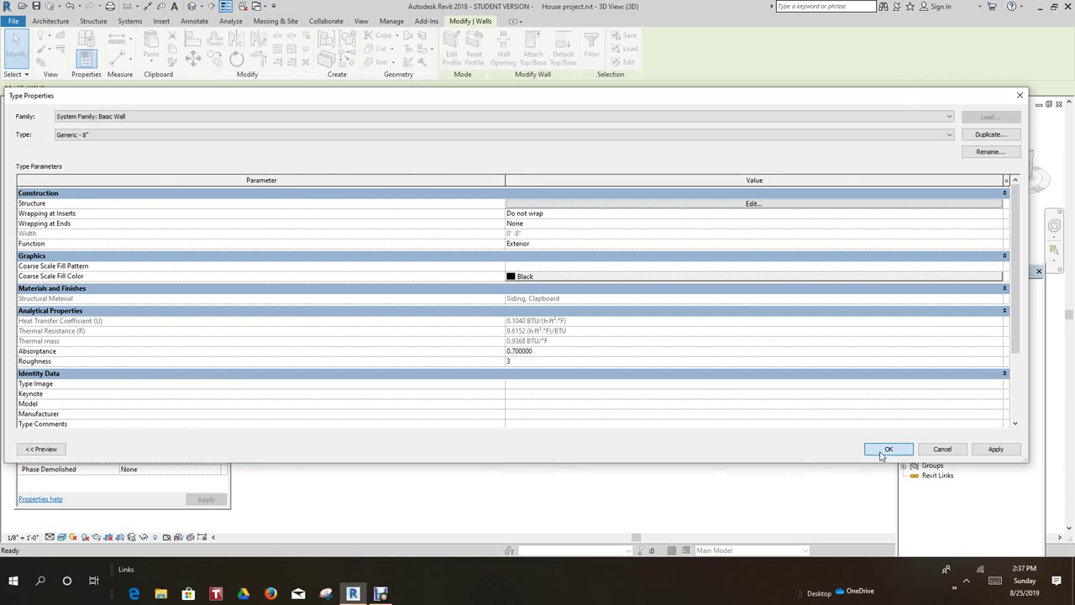
left_click(884, 451)
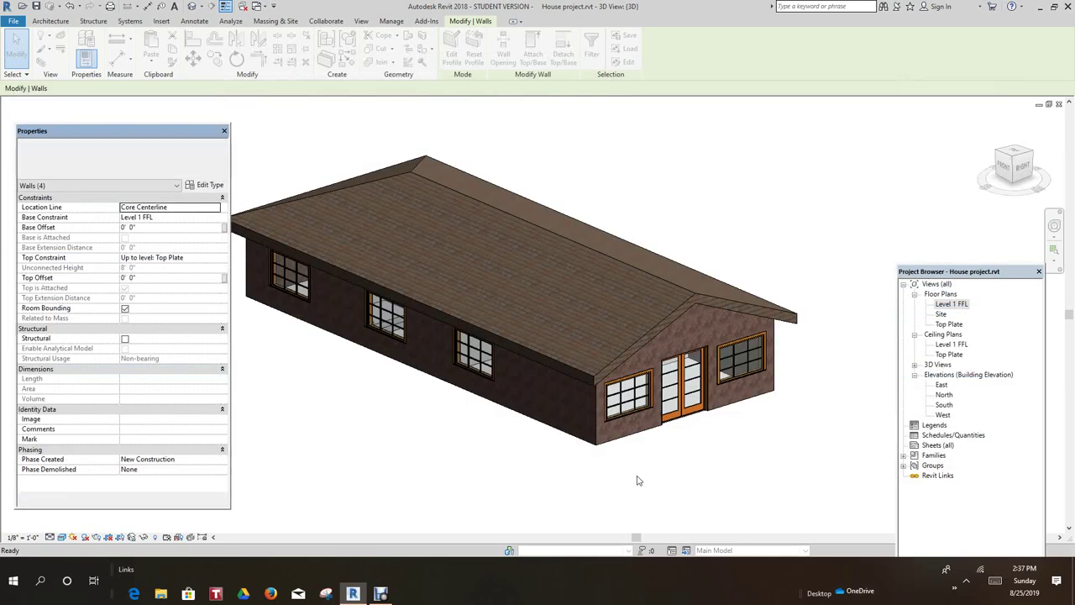
left_click(561, 488)
scroll(678, 446, "up", 5)
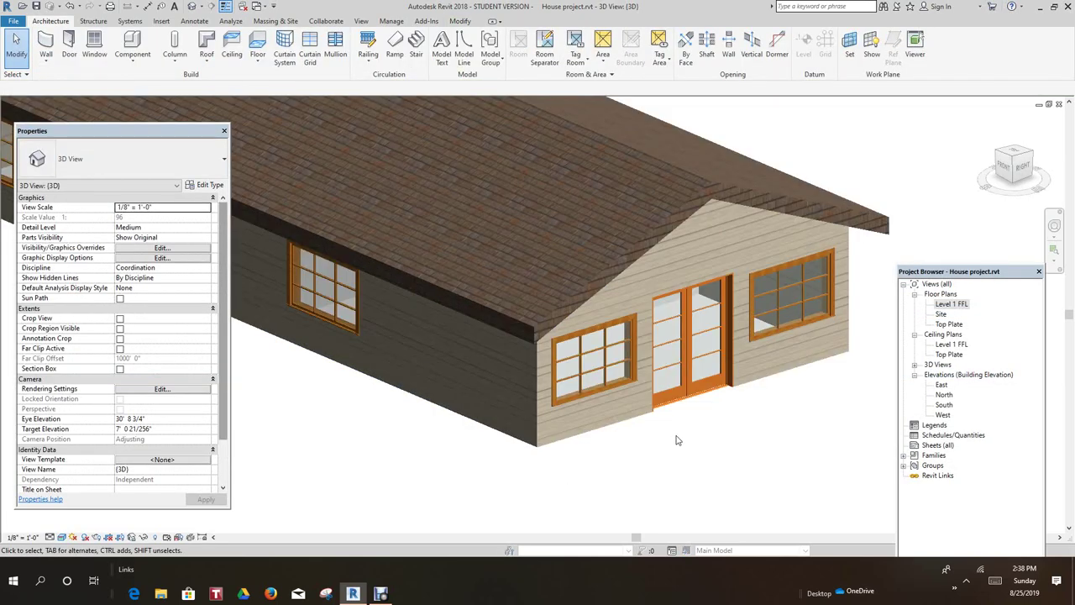
middle_click_drag(676, 476, 890, 451, "shift")
scroll(670, 452, "down", 3)
middle_click_drag(670, 452, 694, 437)
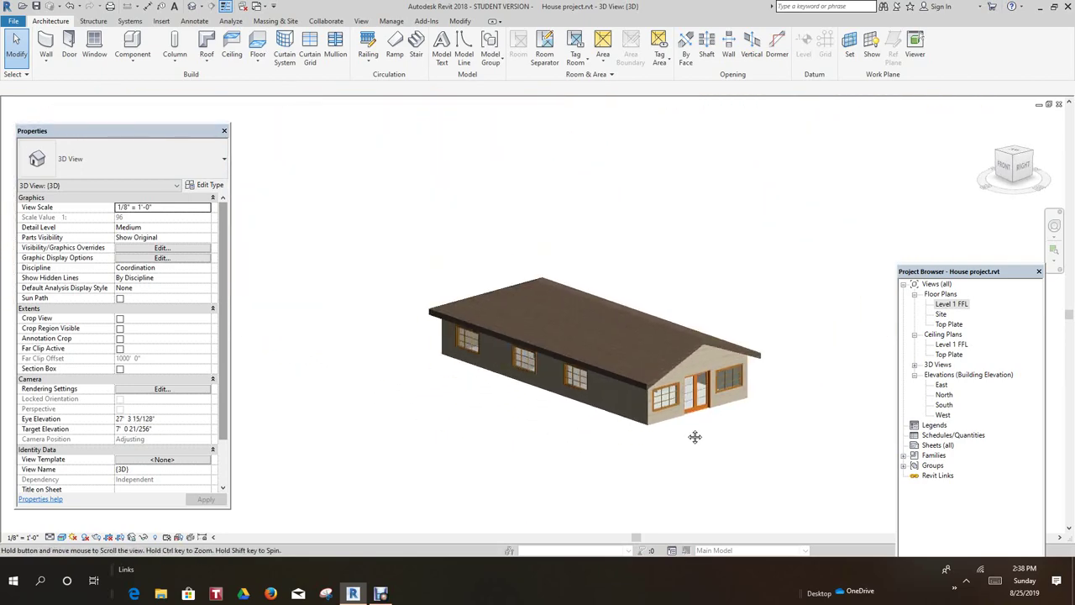
scroll(694, 437, "up", 2)
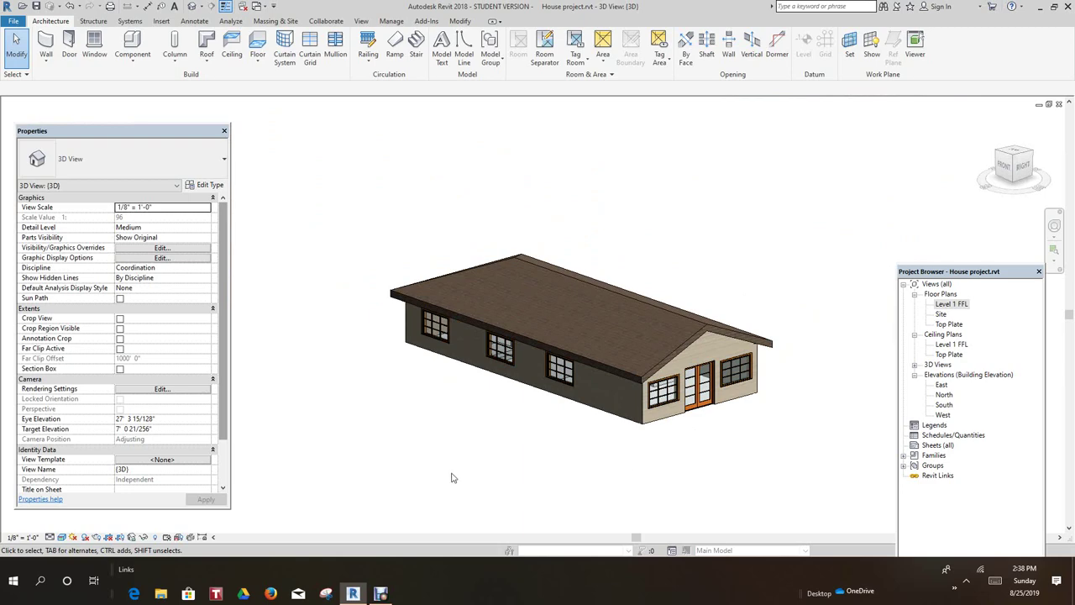
scroll(630, 435, "up", 6)
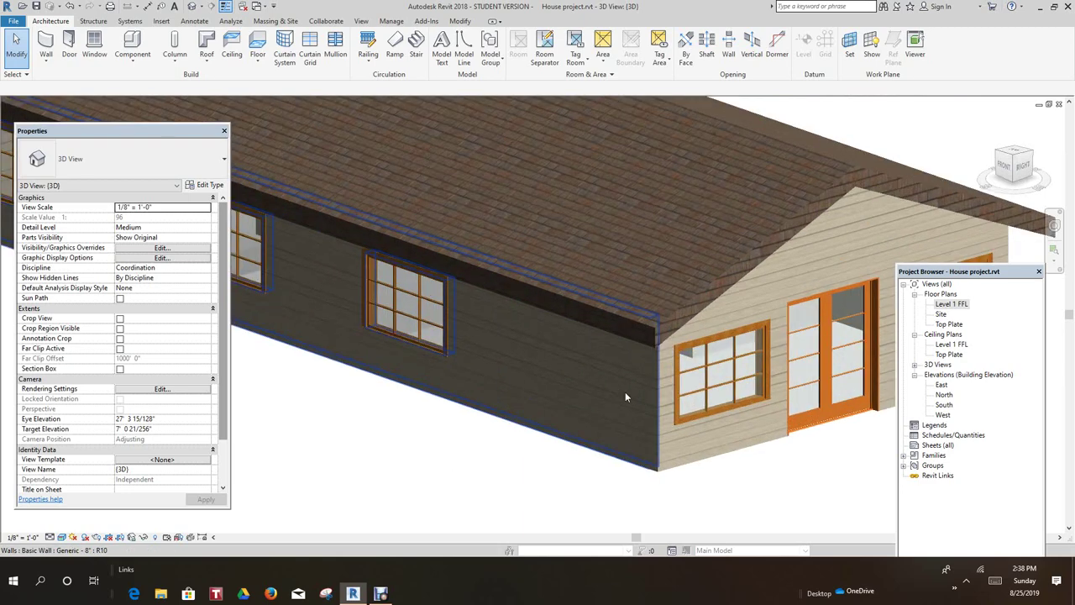
scroll(624, 390, "down", 6)
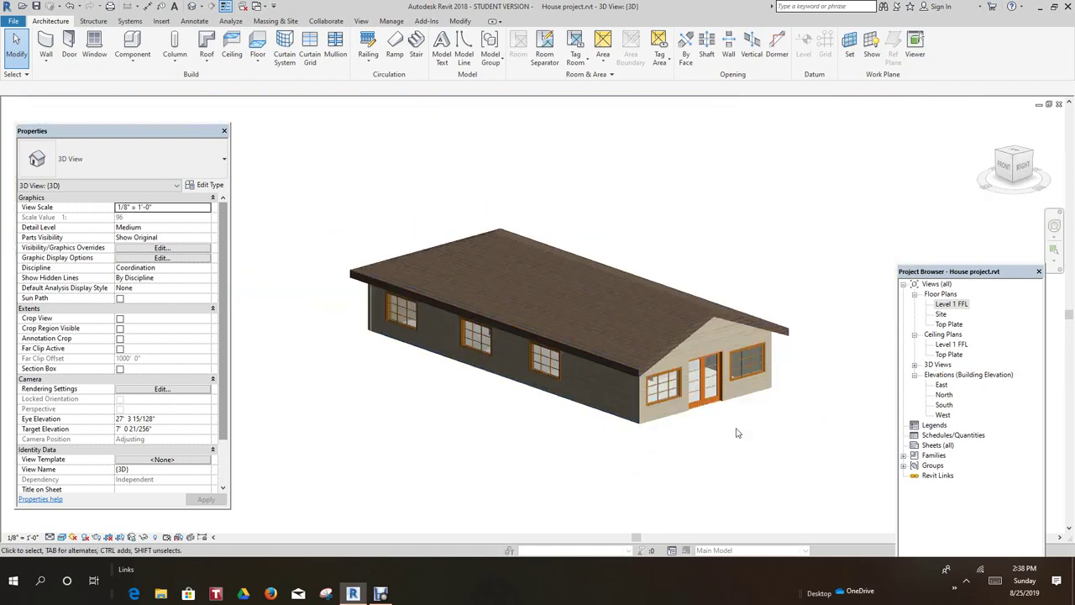
scroll(806, 362, "down", 3)
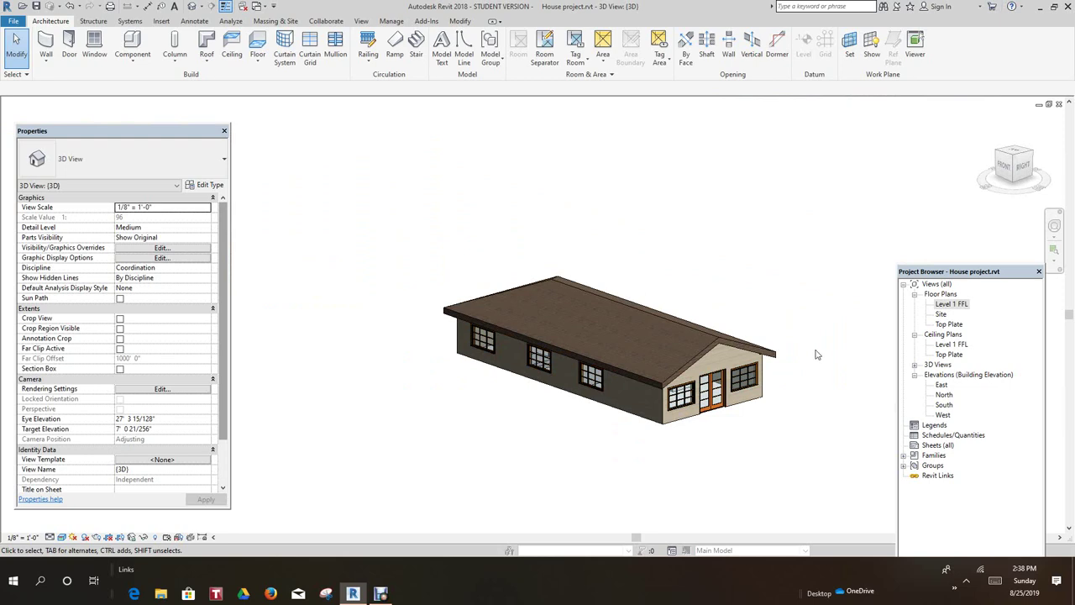
middle_click_drag(814, 354, 806, 360)
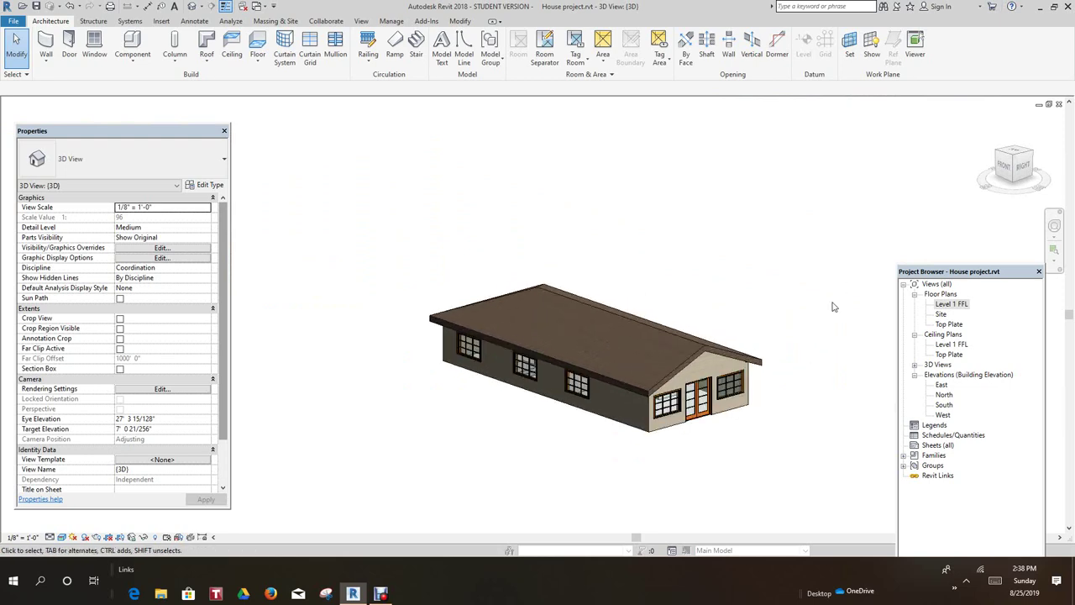
scroll(846, 349, "up", 1)
middle_click_drag(846, 349, 806, 345)
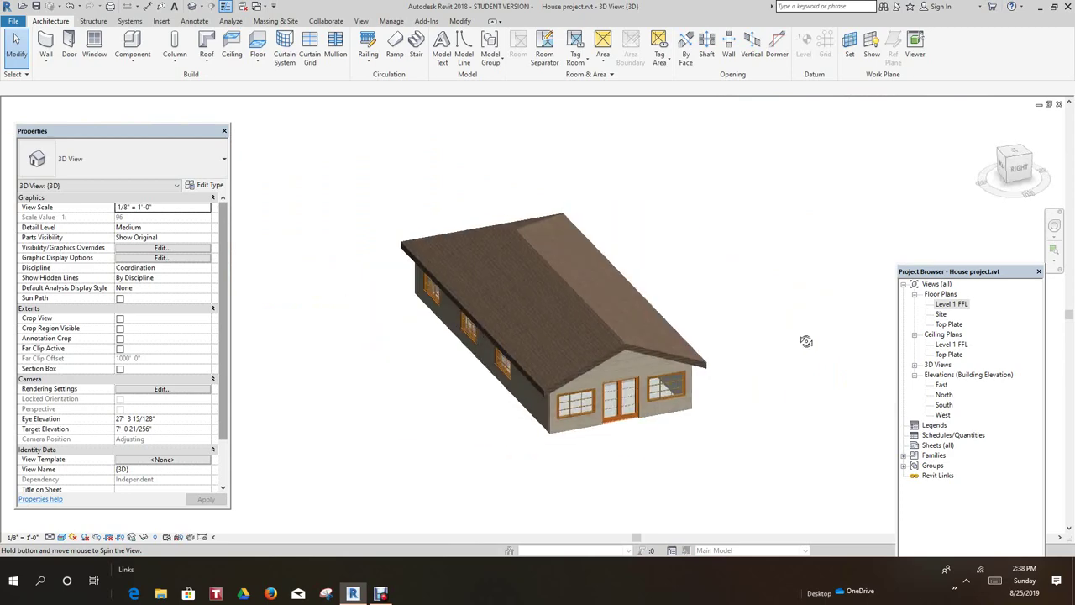
- Open the Level 1 FFL floor plan and start a building section from the View tab
double_click(952, 304)
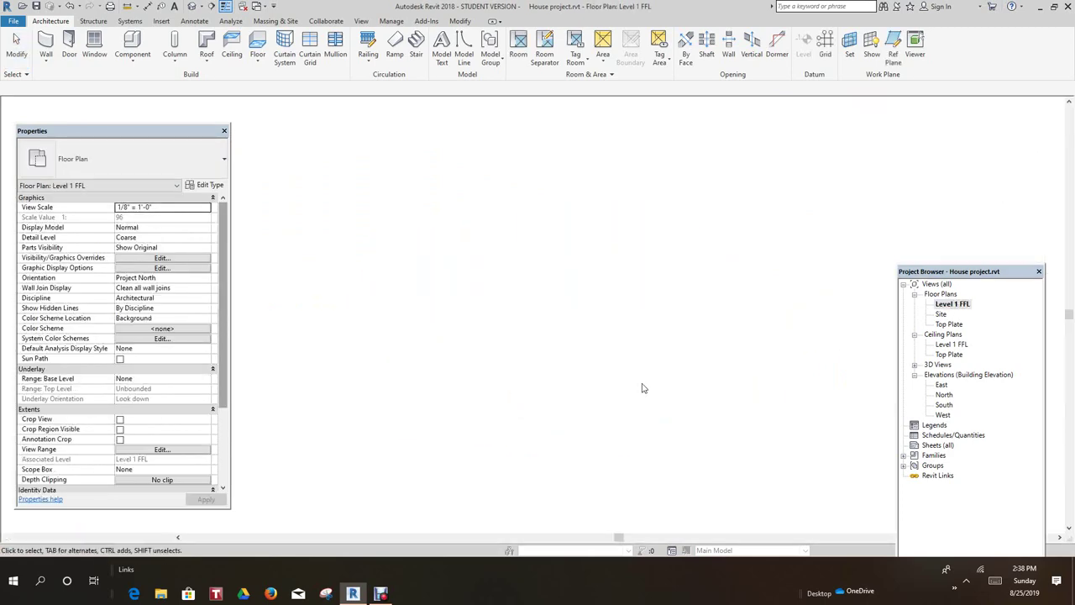
scroll(636, 387, "down", 1)
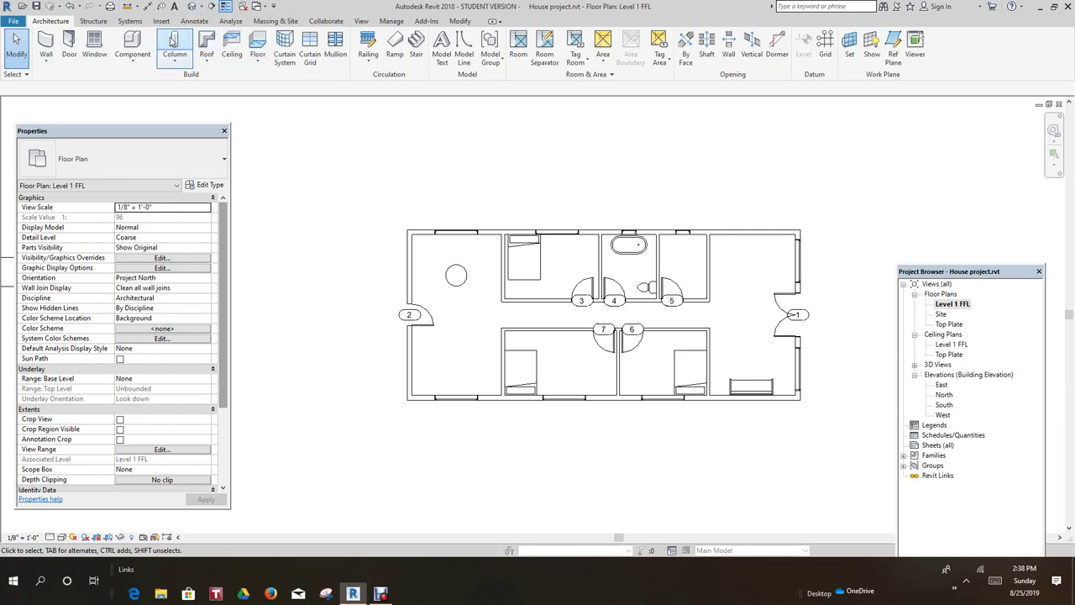
left_click(362, 22)
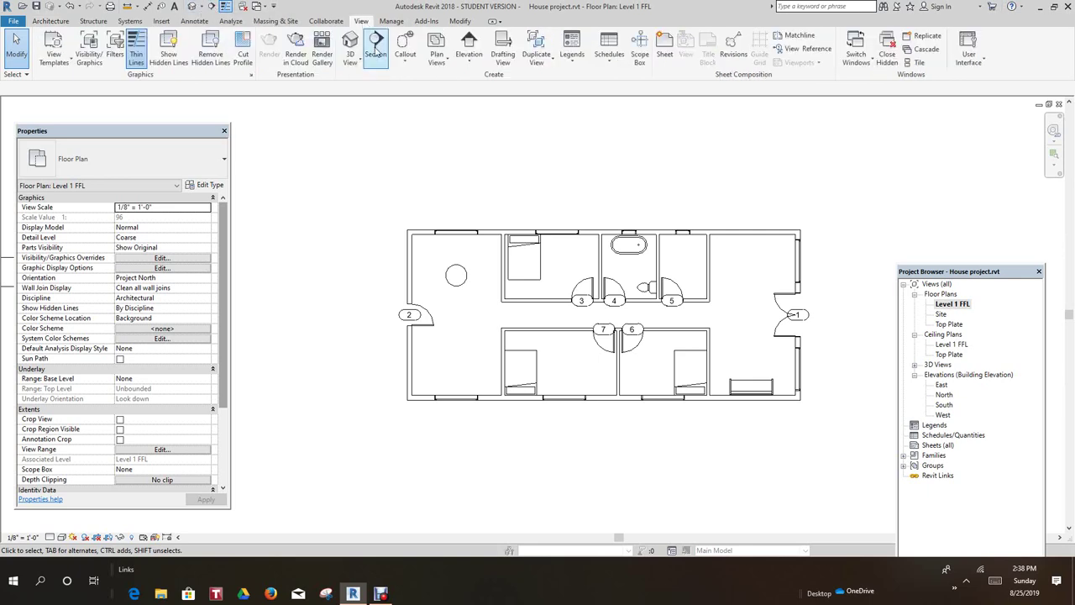
left_click(375, 50)
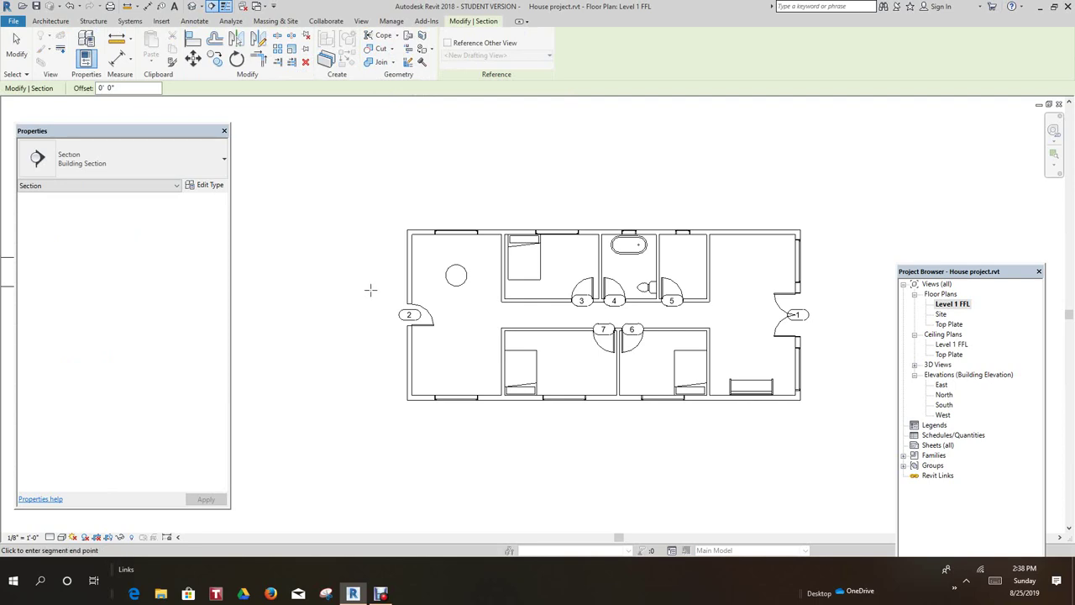
- Draw a section line across the house from left of it to past the right wall
left_click(368, 291)
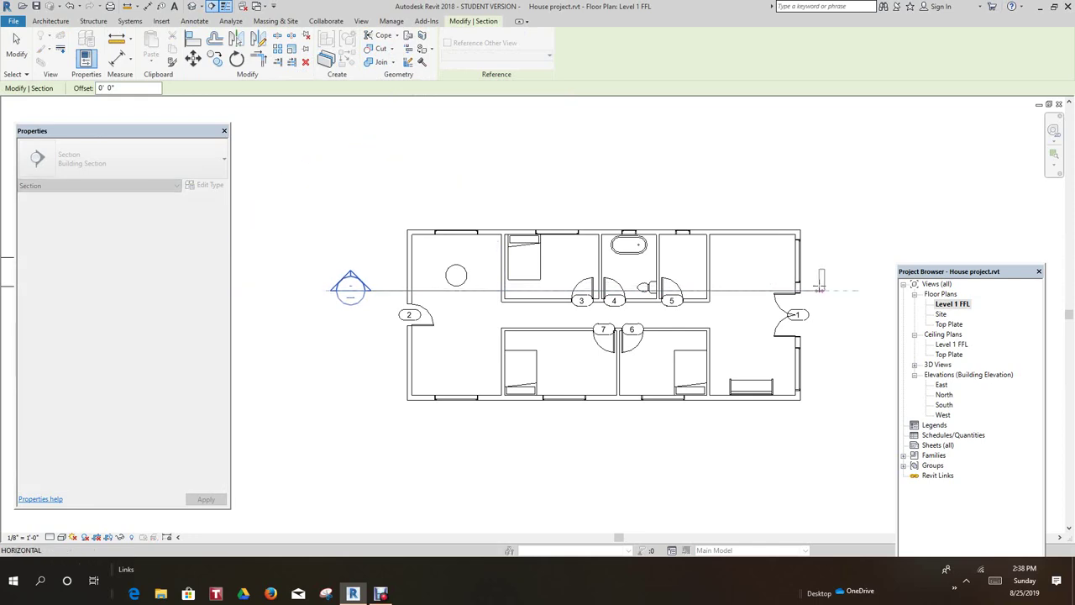
left_click(825, 285)
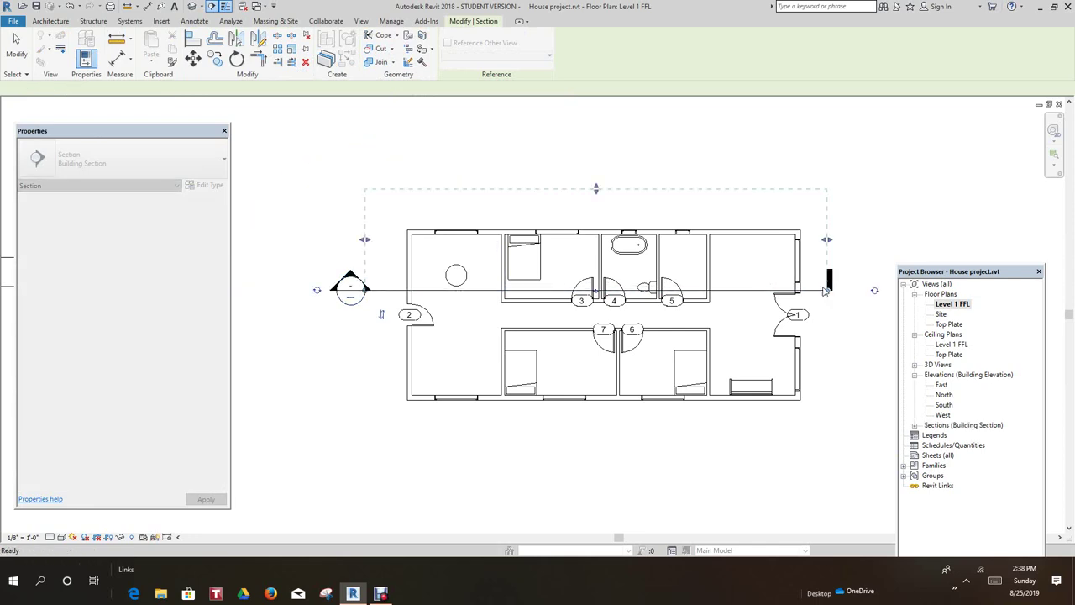
scroll(598, 295, "up", 5)
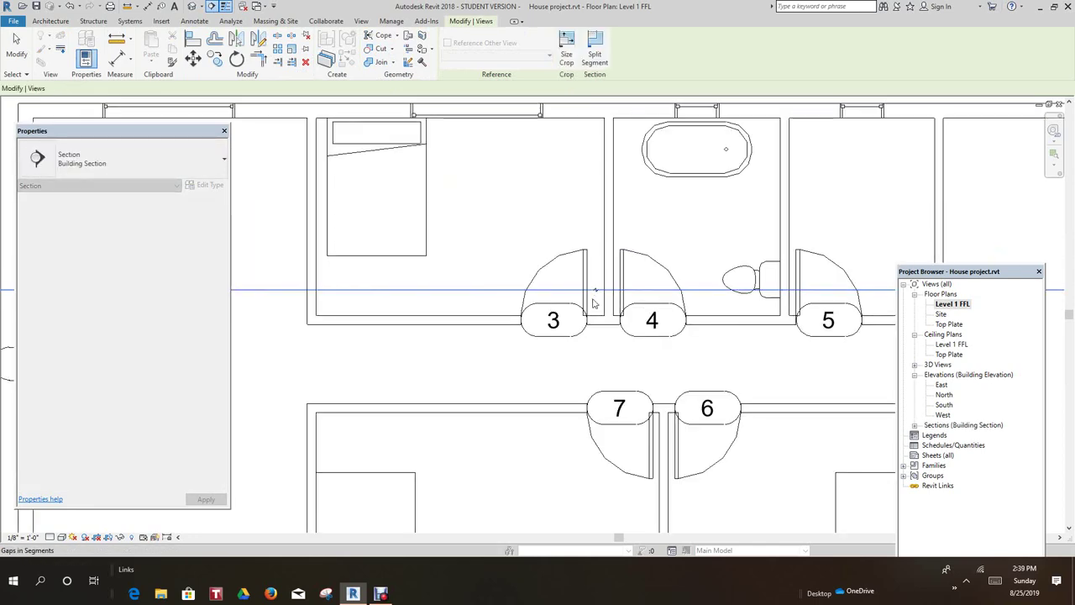
key("Escape")
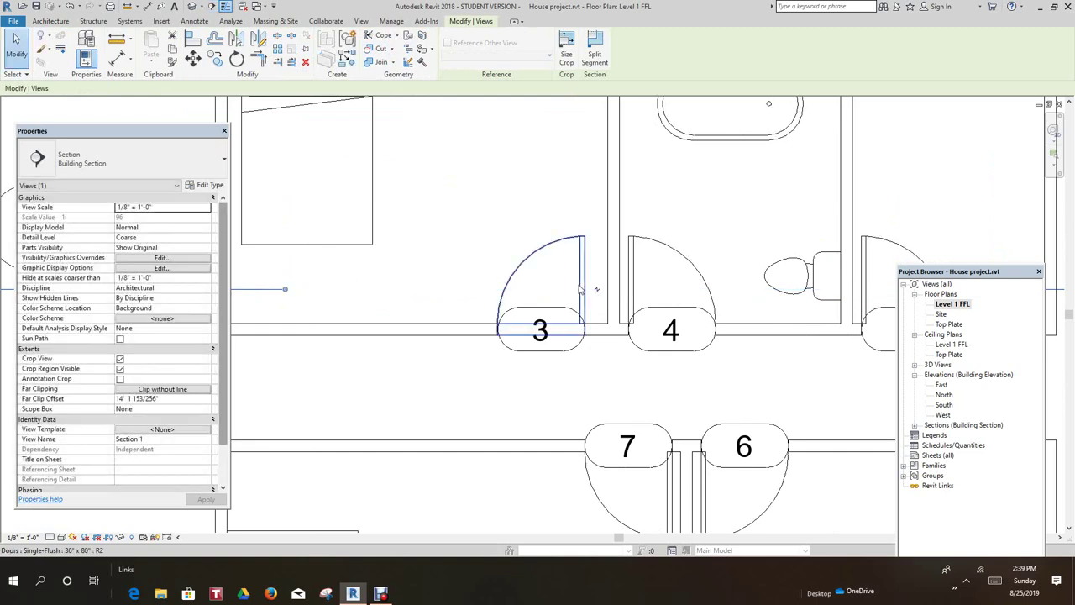
scroll(578, 286, "down", 5)
scroll(522, 304, "down", 3)
- Adjust the section line and shorten its viewing depth to 7' 1 13/16"
left_click(458, 291)
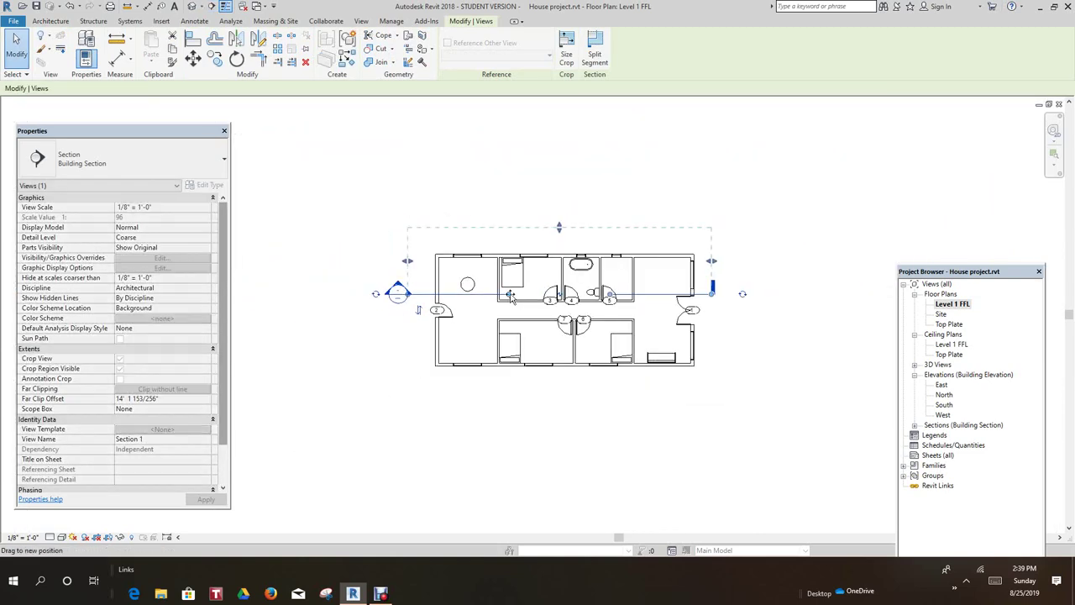
scroll(655, 294, "up", 2)
left_click(599, 303)
left_click(681, 292)
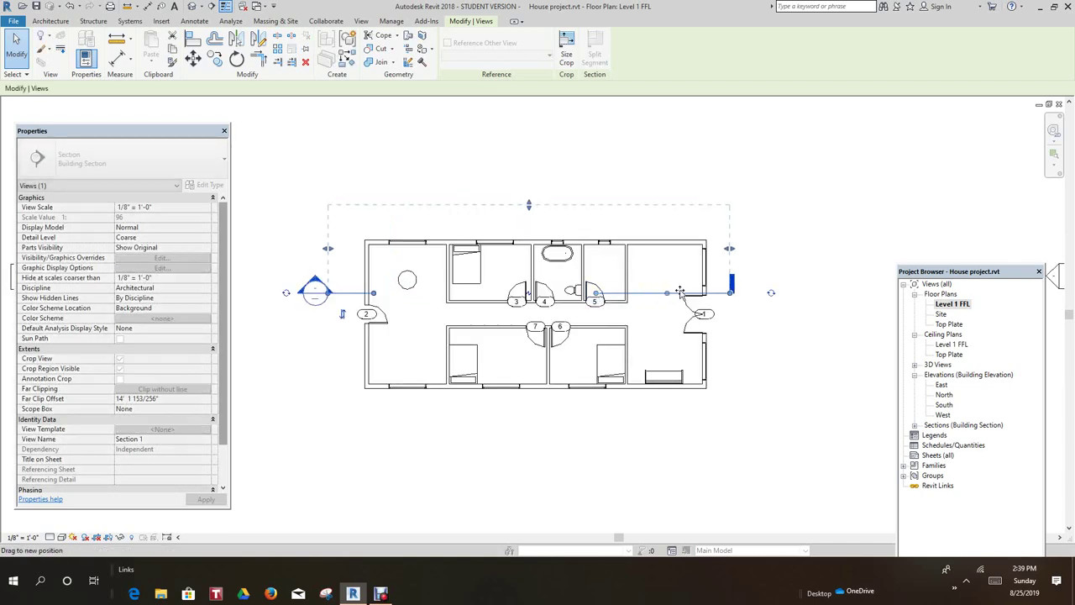
left_click_drag(691, 292, 698, 299)
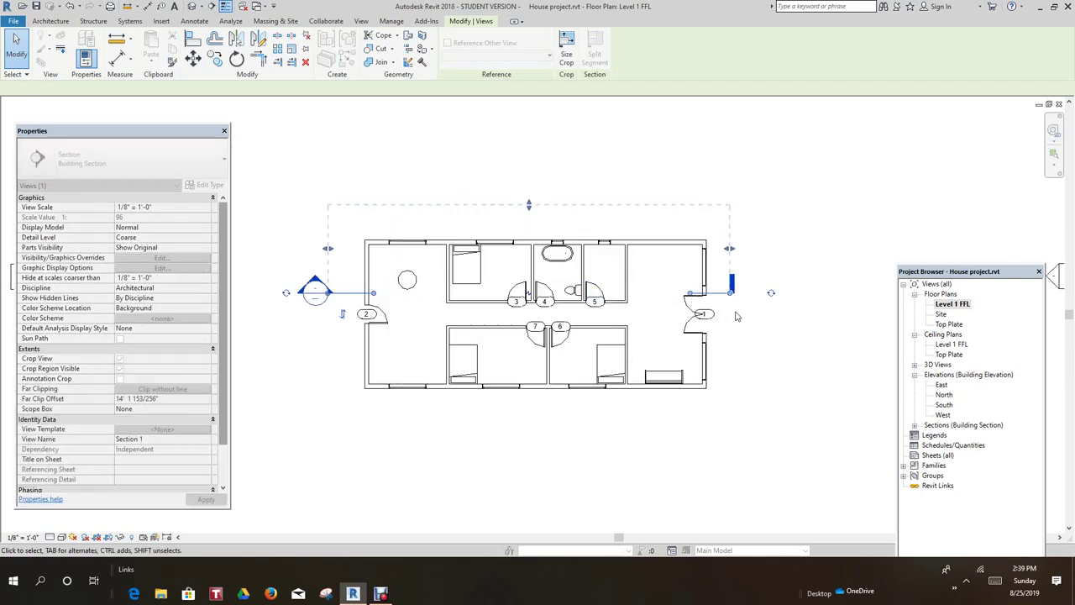
left_click_drag(529, 205, 529, 250)
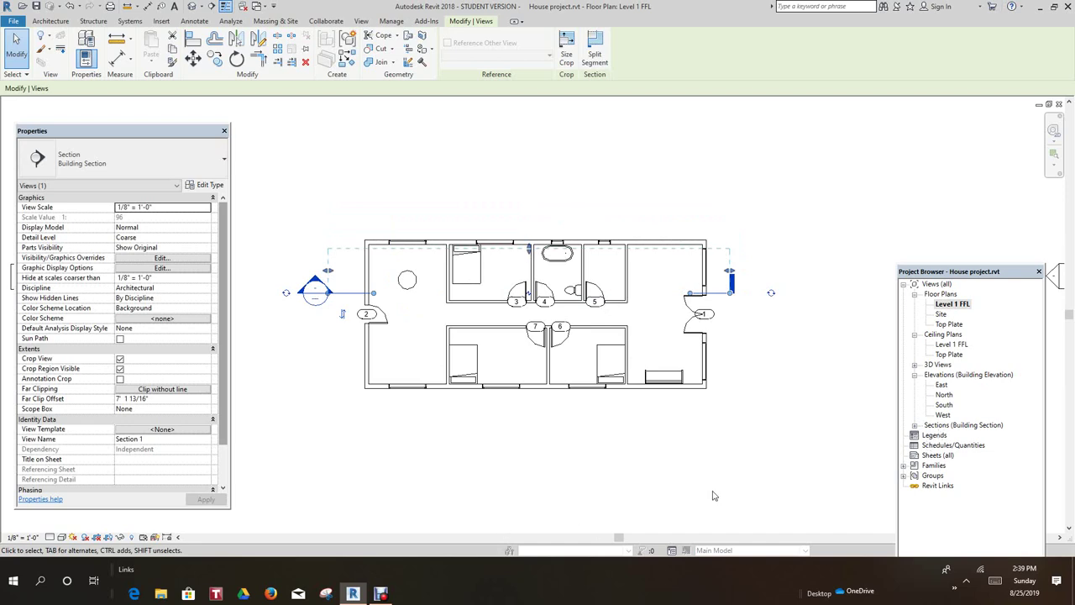
left_click(914, 425)
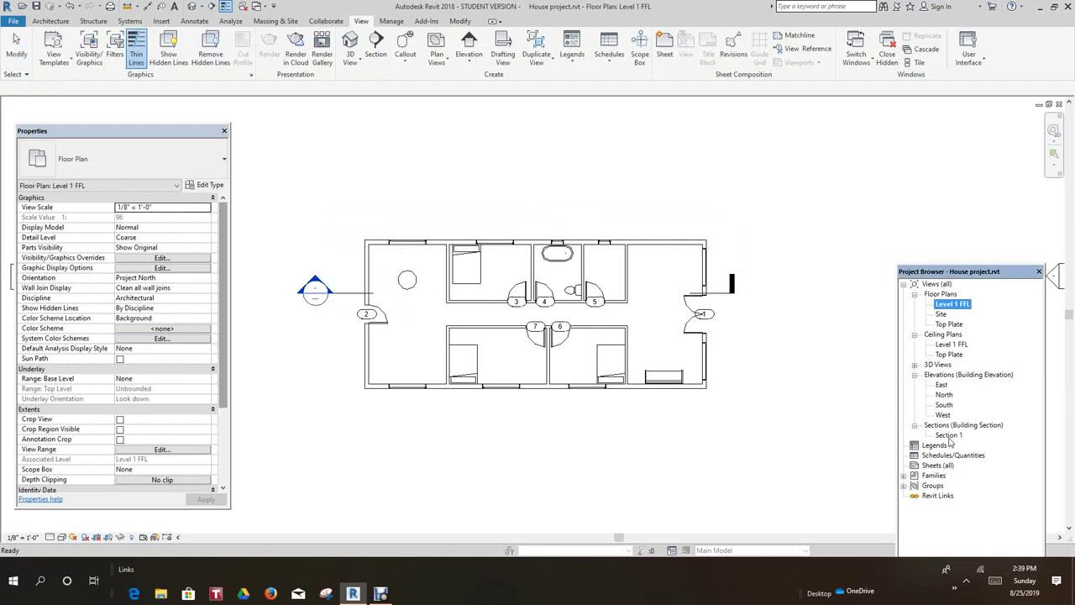
- Check Section 1, then back on Level 1 FFL deepen the section to 11' 10 81/256"
double_click(949, 435)
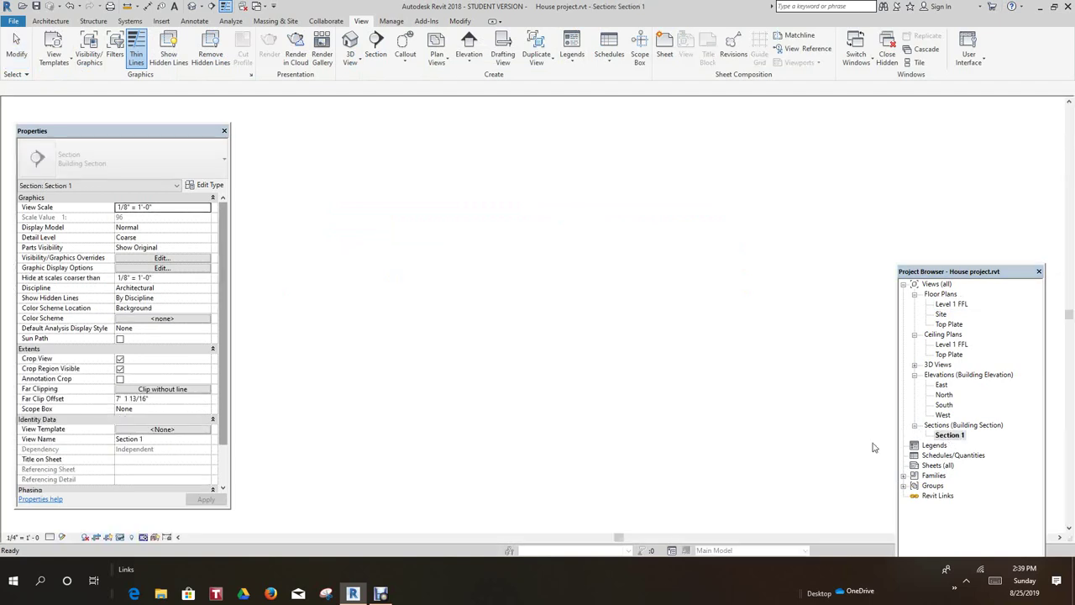
left_click(711, 449)
scroll(710, 460, "down", 2)
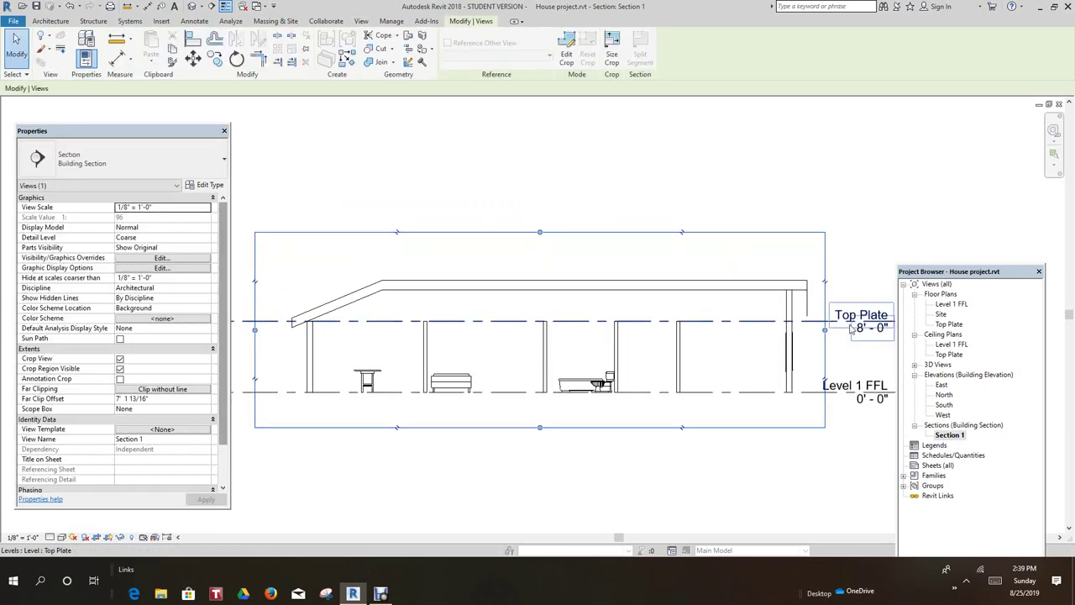
double_click(949, 304)
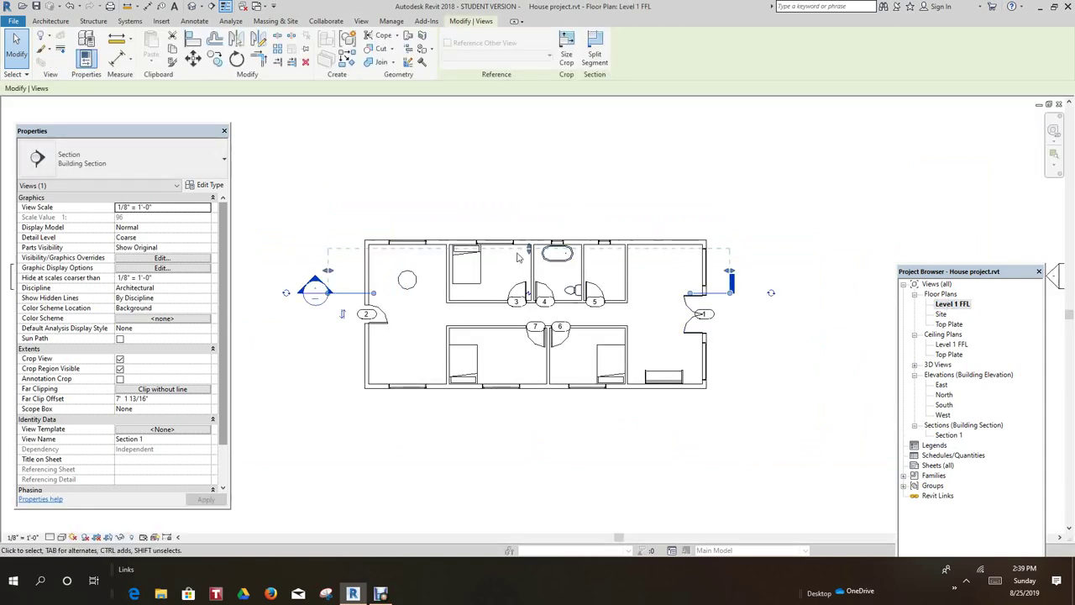
scroll(525, 250, "up", 2)
left_click_drag(534, 246, 571, 176)
left_click(571, 175)
- Reopen the section to confirm the far-wall windows, then return to Level 1 FFL framing the house
scroll(573, 178, "down", 1)
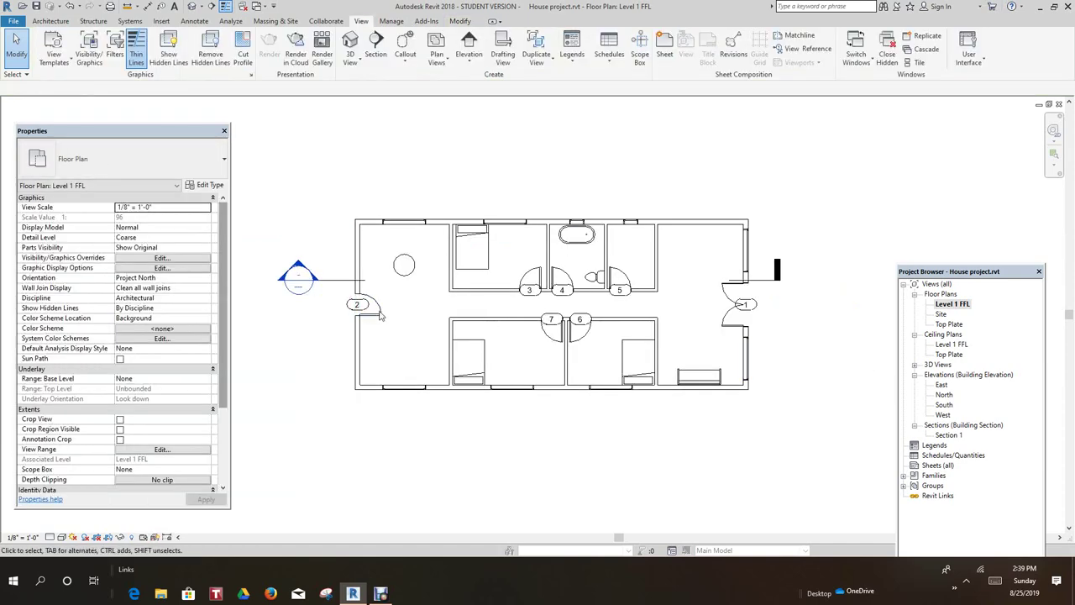
double_click(303, 277)
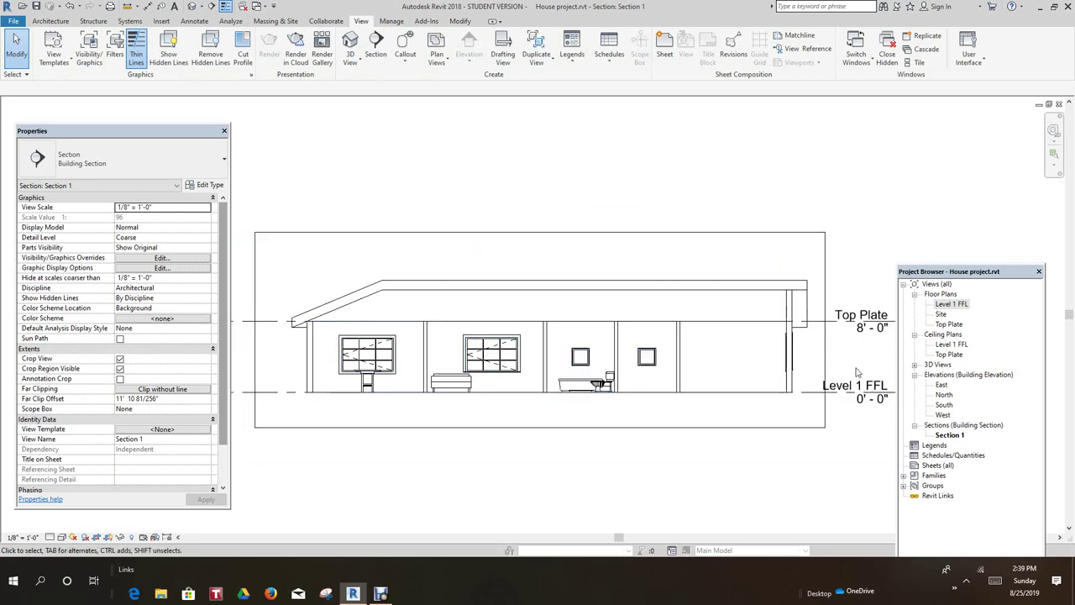
double_click(957, 305)
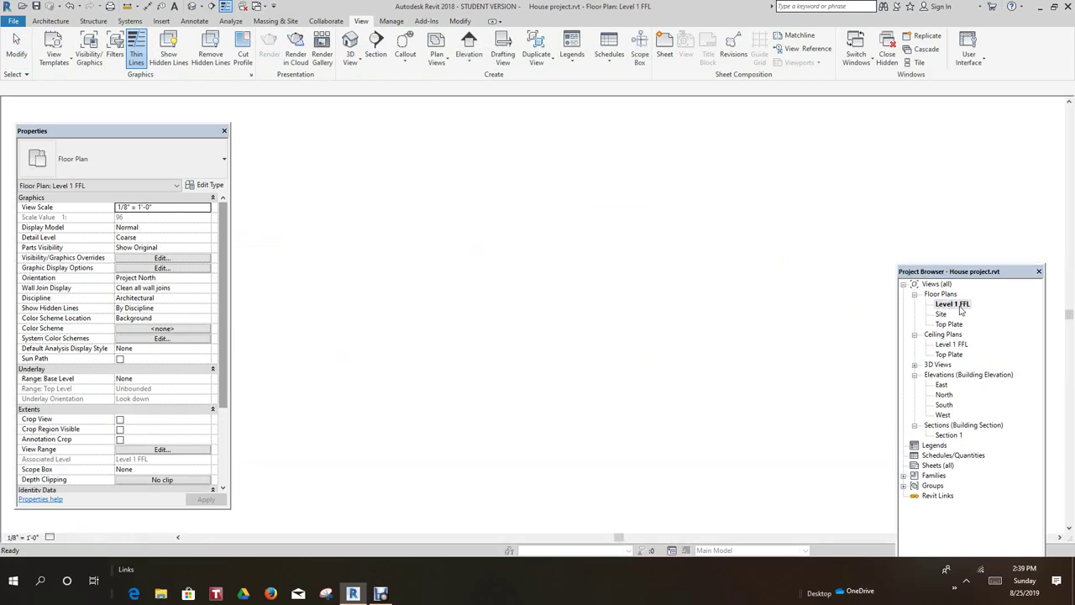
scroll(753, 383, "down", 1)
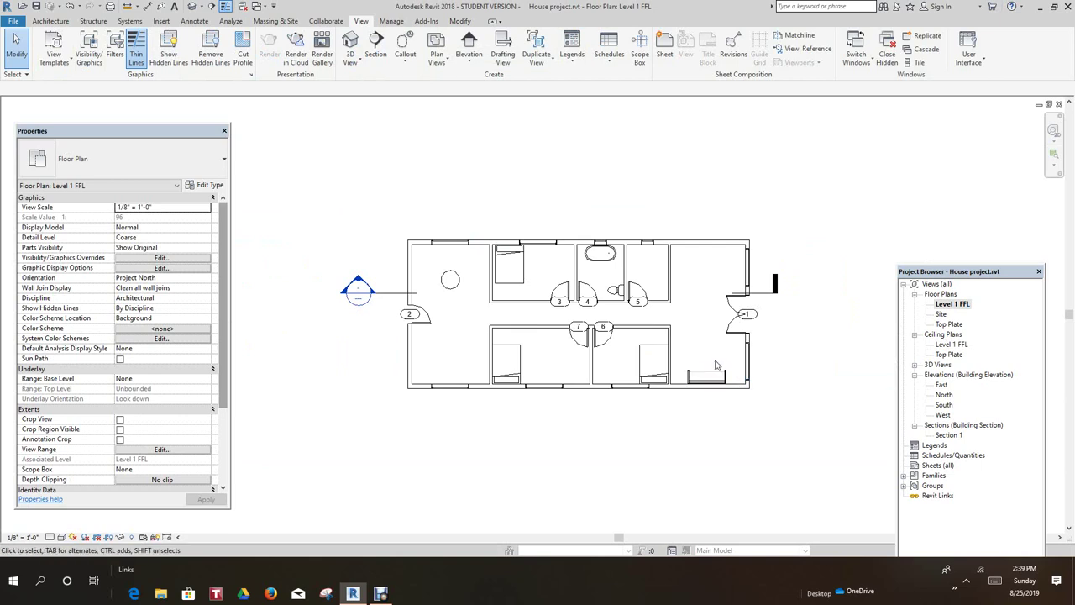
scroll(708, 321, "up", 2)
middle_click_drag(705, 316, 693, 301)
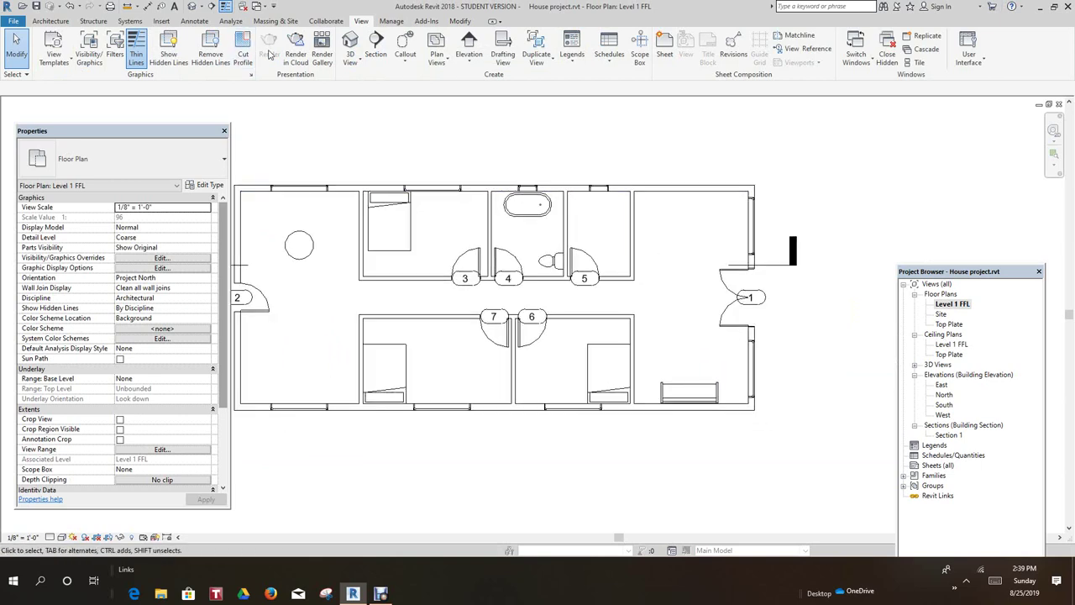
- Place a camera in the top-right room aimed at the bench, creating 3D View 1
left_click(358, 63)
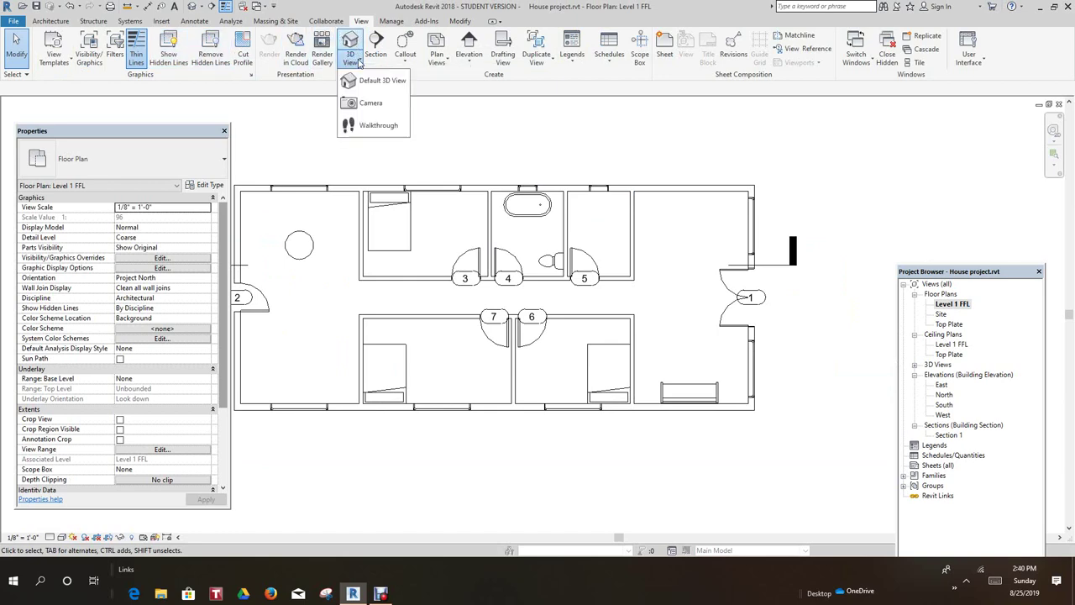
left_click(366, 104)
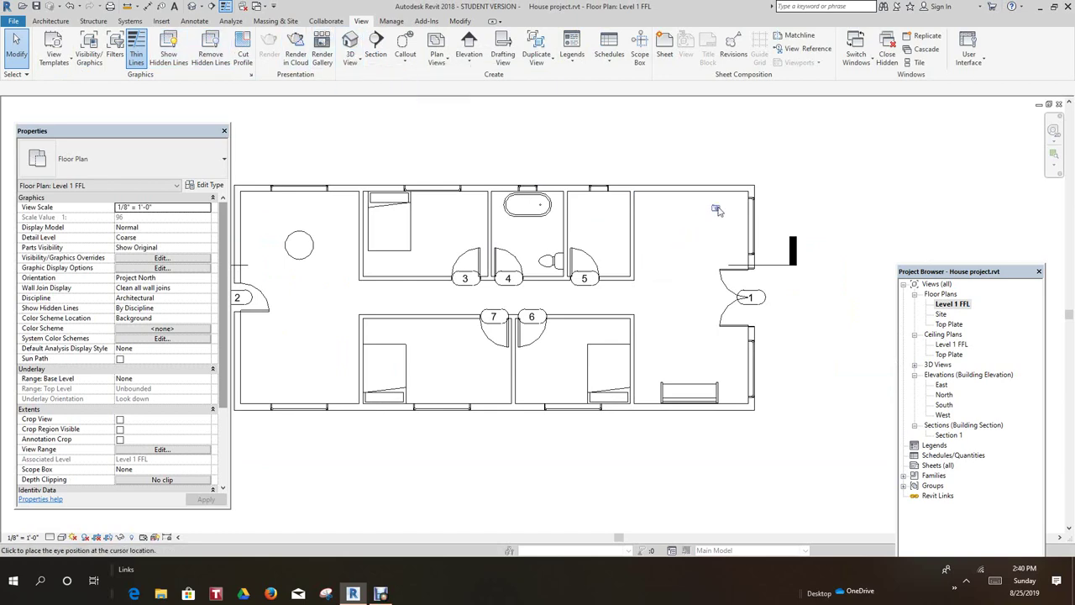
left_click(646, 199)
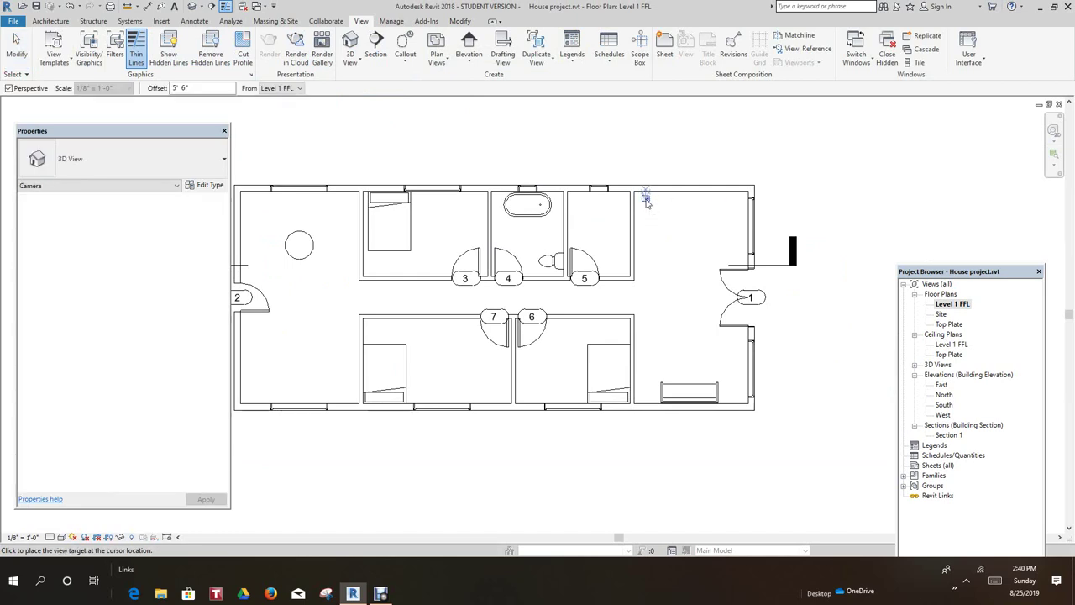
left_click(727, 401)
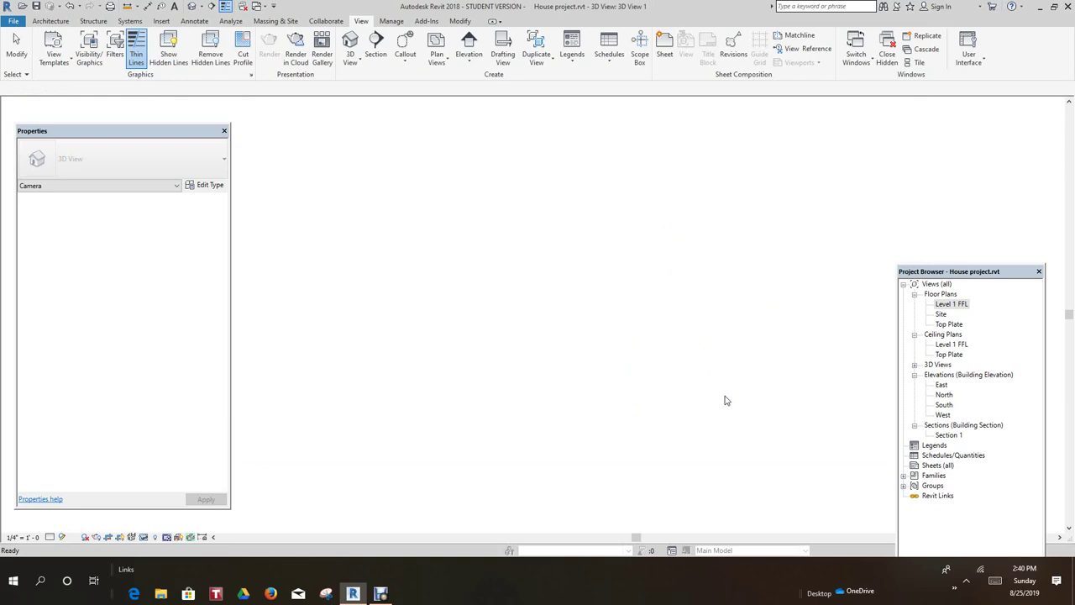
scroll(646, 316, "down", 2)
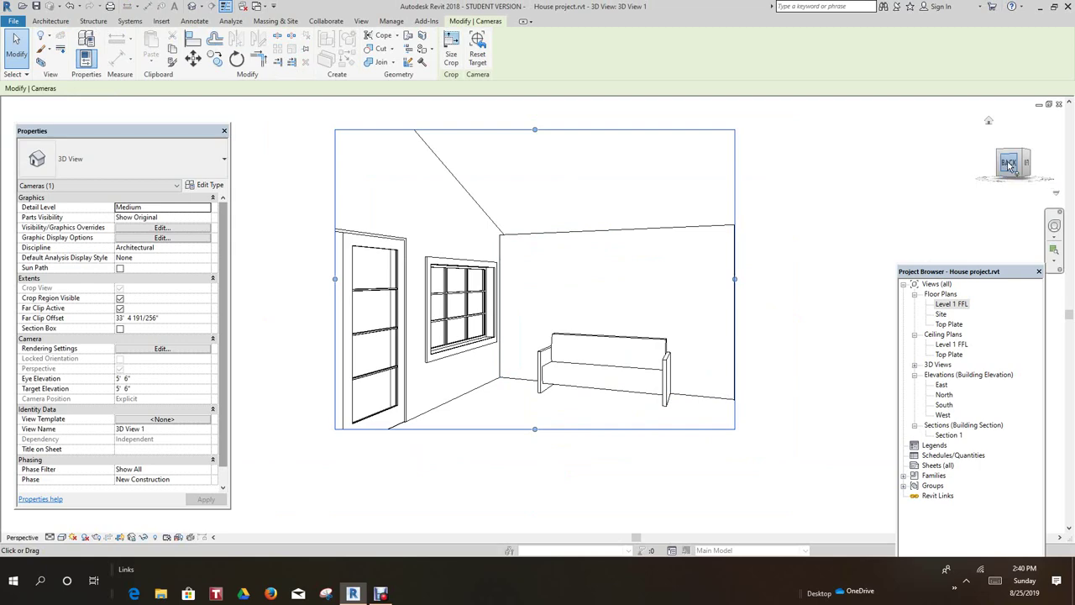
- Tilt the camera view slightly downward and display it in Realistic visual style
mouse_move(1010, 166)
left_mouse_down()
mouse_move(1005, 174)
mouse_move(1042, 168)
mouse_move(917, 193)
left_mouse_up()
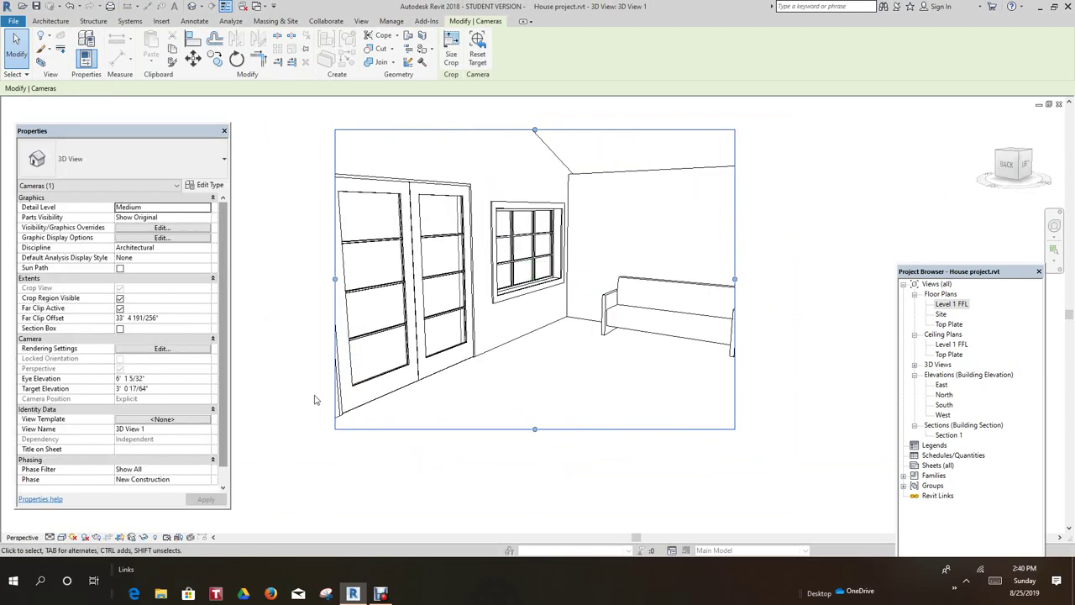
left_click(61, 536)
left_click(78, 514)
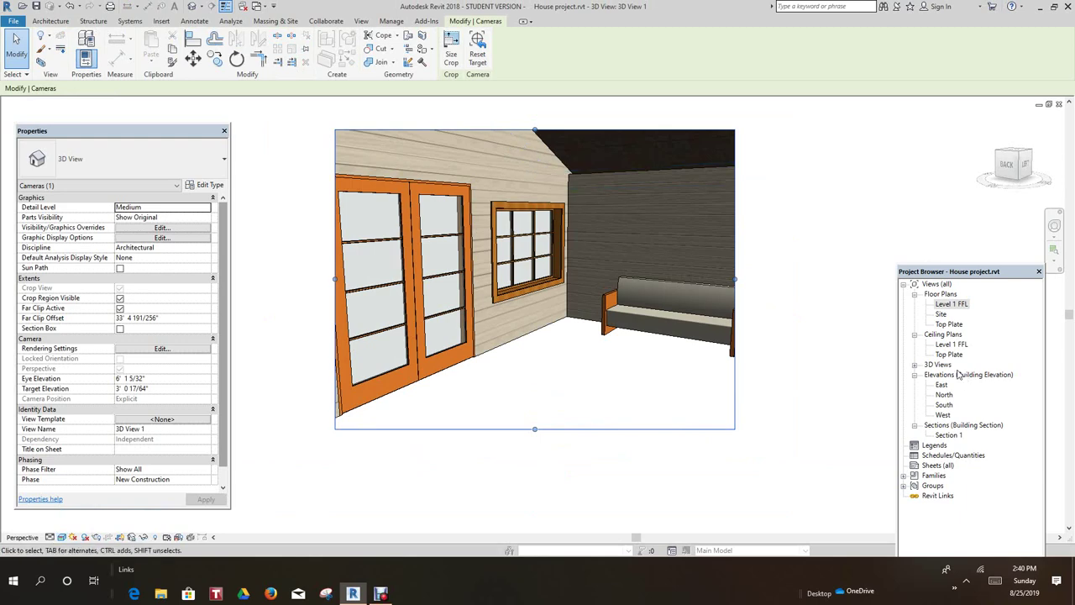
- Expand 3D Views in the Project Browser to list 3D View 1, then switch programs
left_click(915, 367)
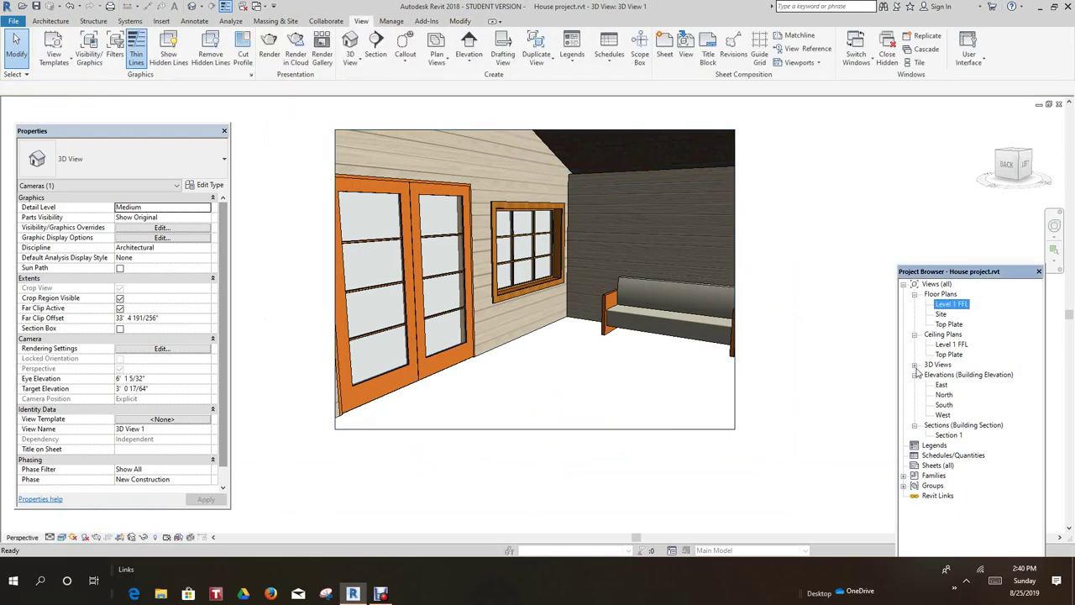
left_click(914, 365)
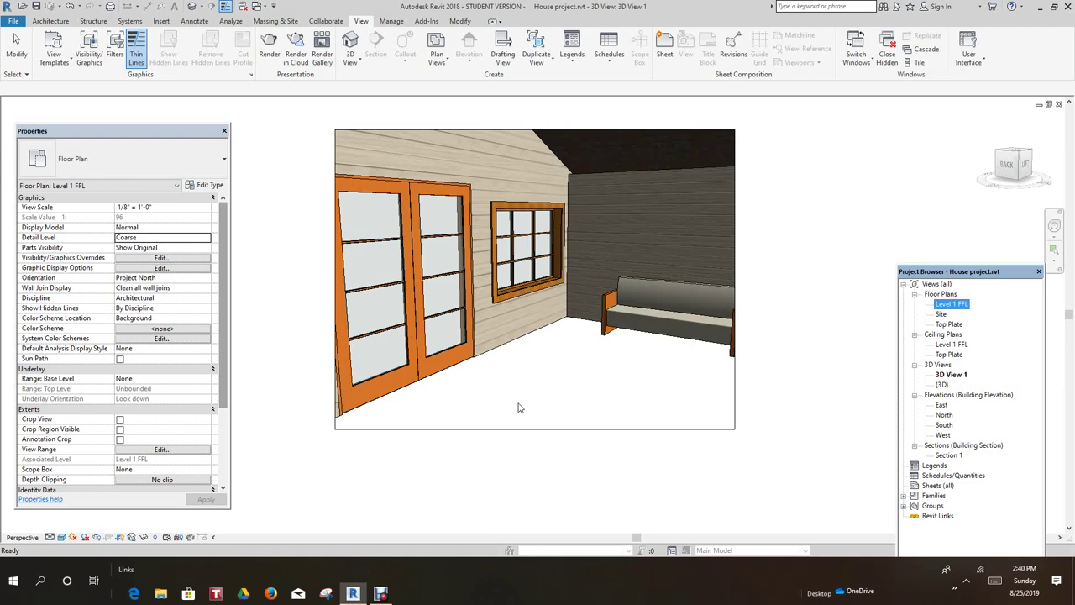
scroll(518, 407, "up", 2)
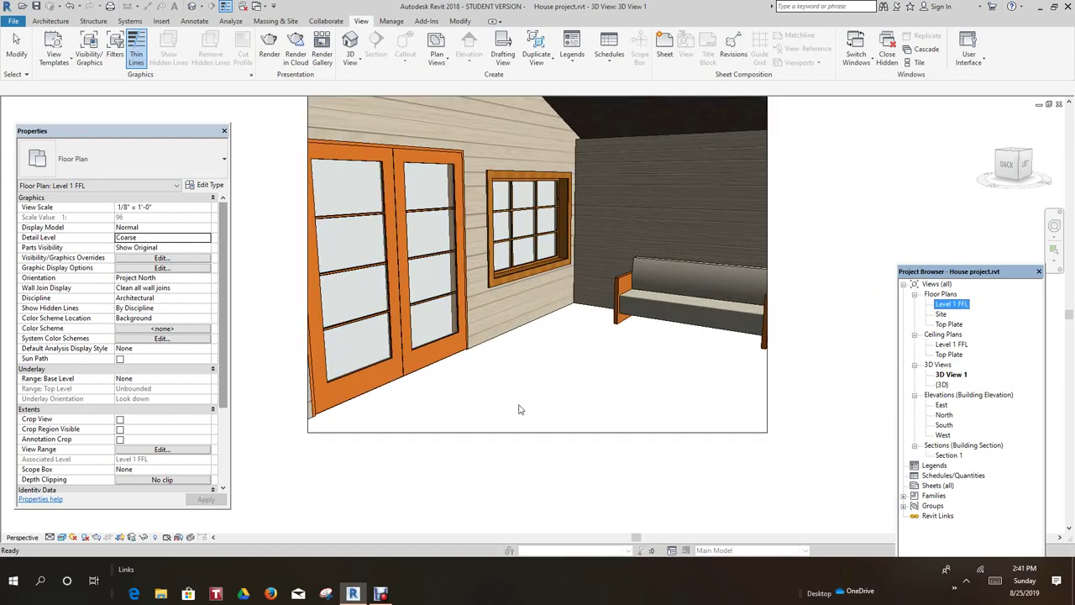
scroll(518, 409, "down", 2)
left_click(380, 594)
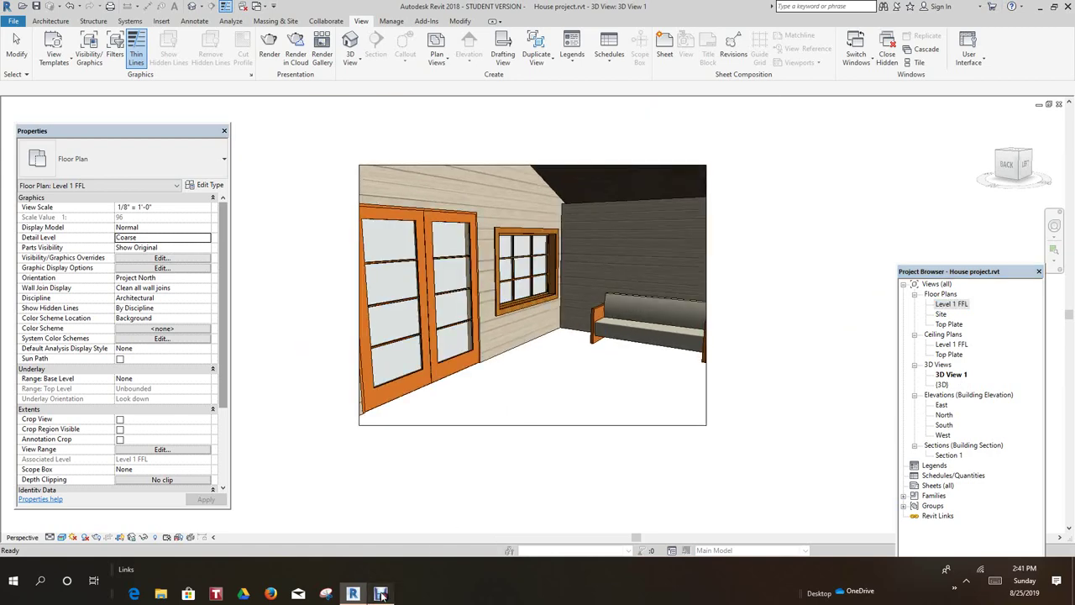